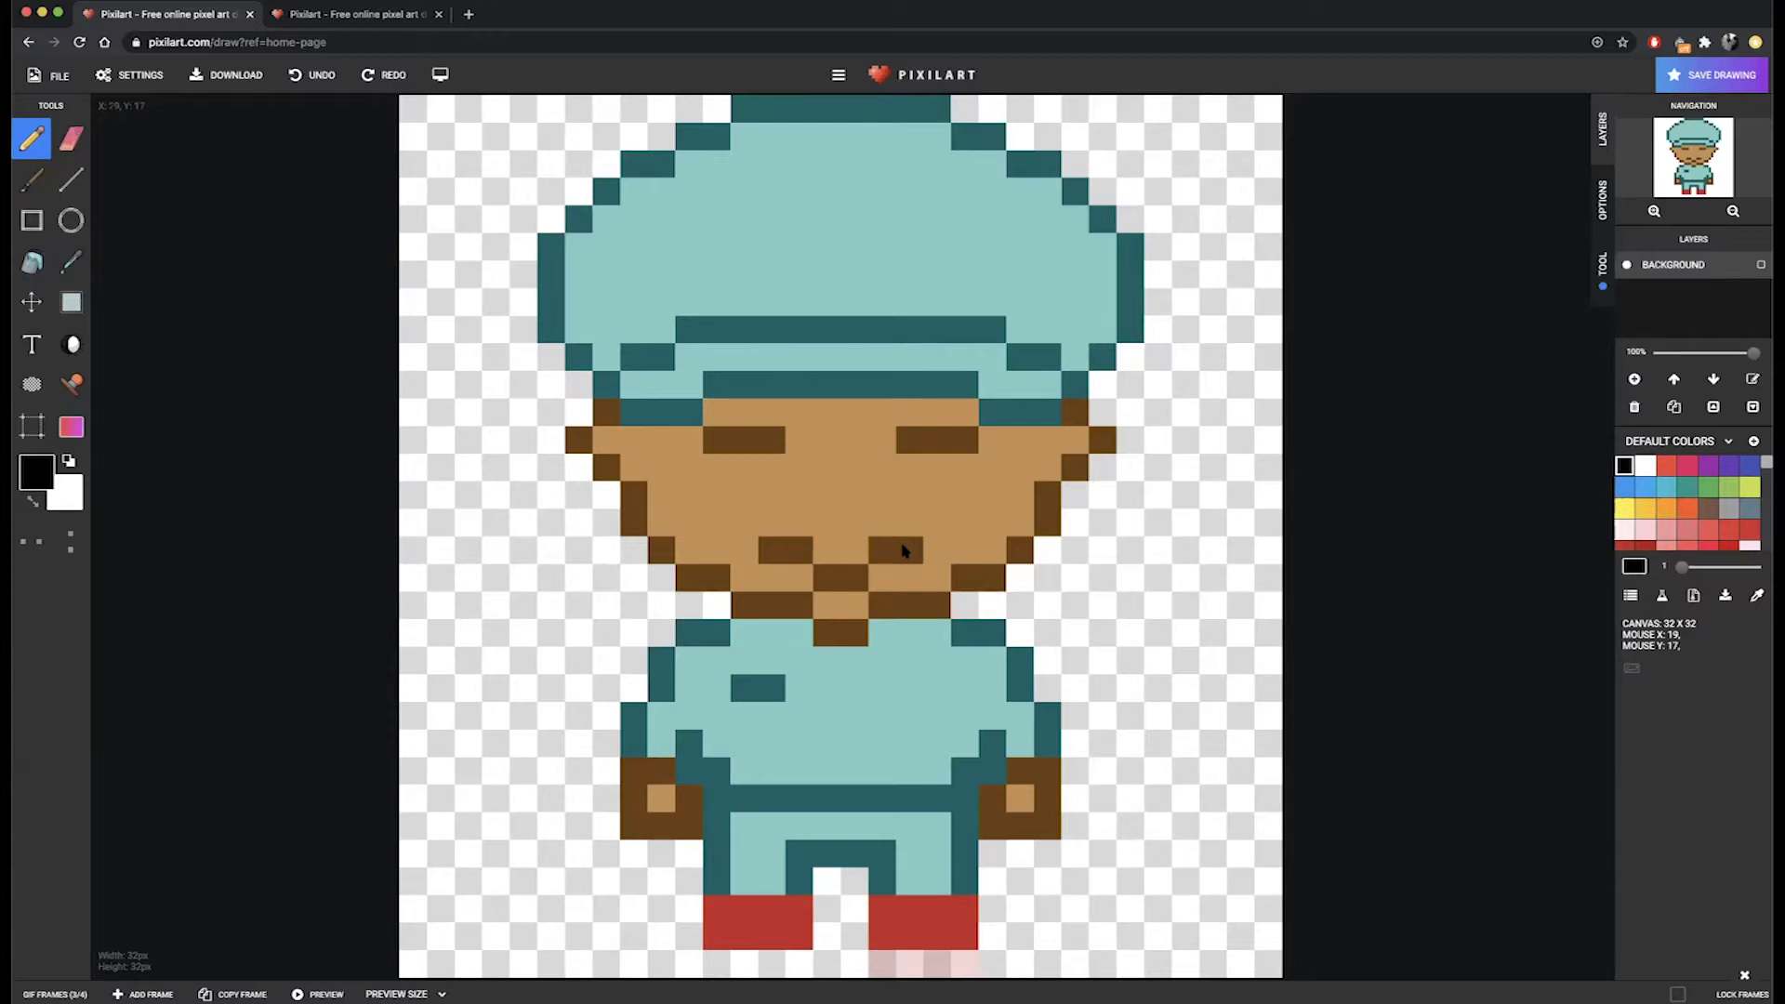
left_click(335, 989)
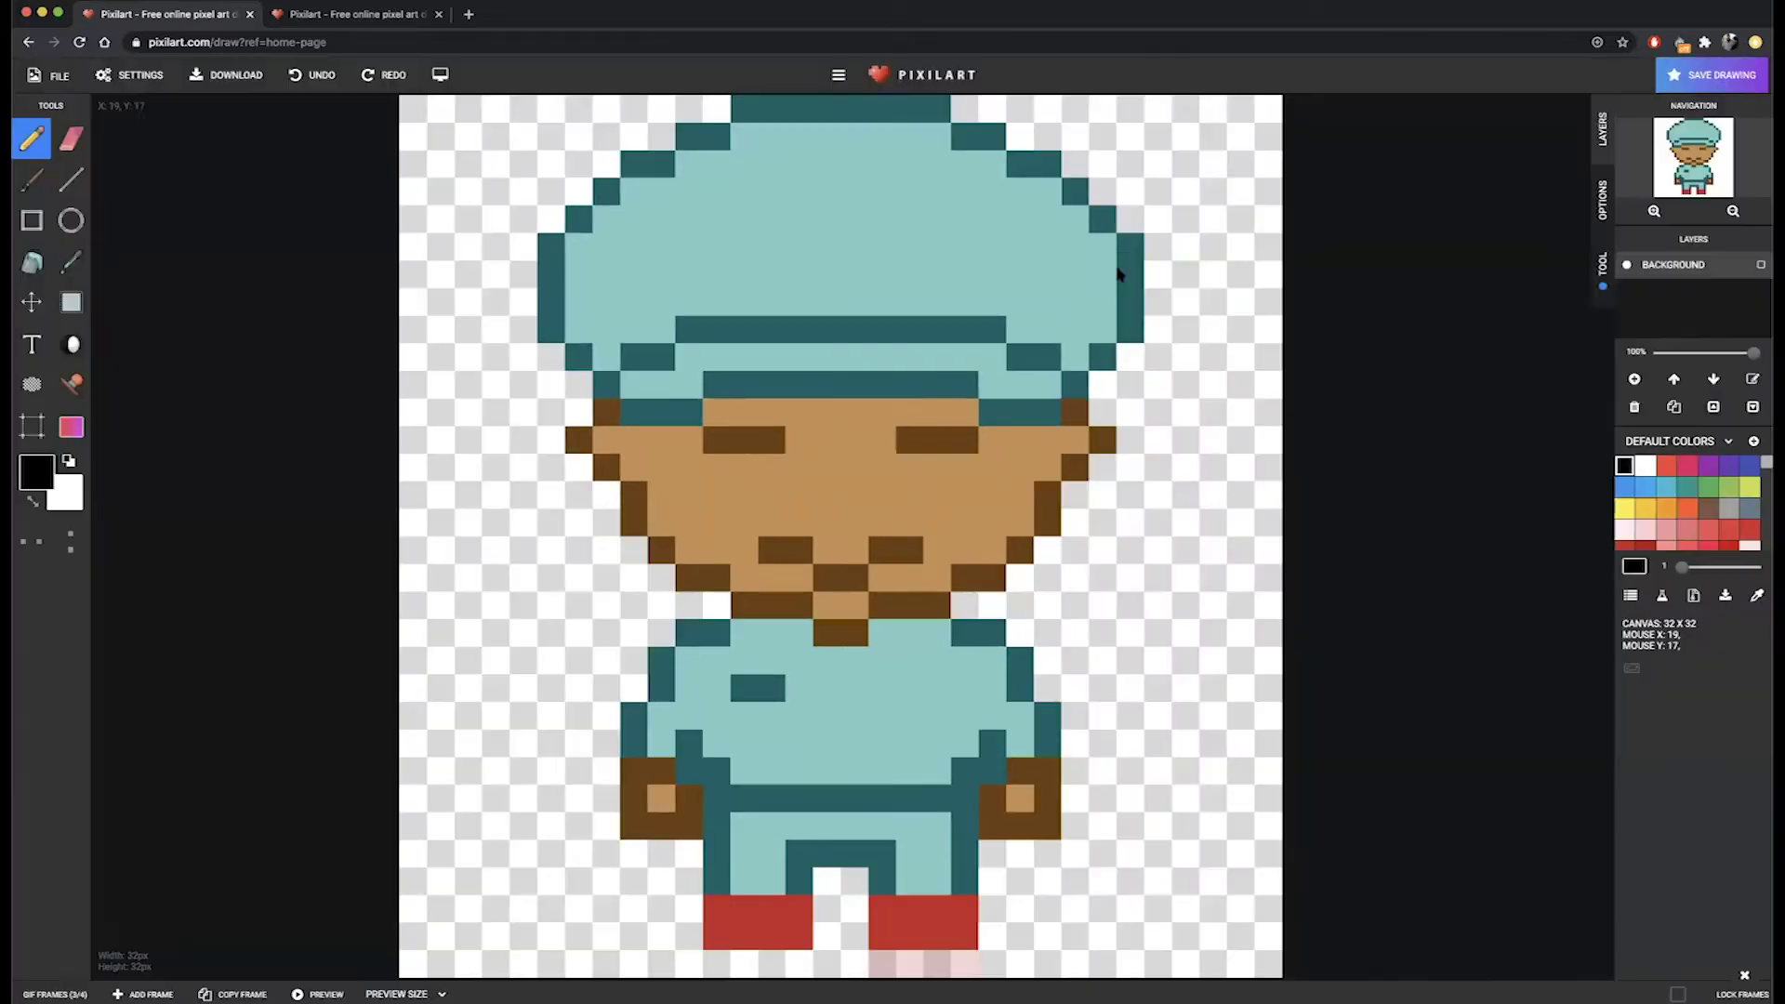
left_click(1734, 105)
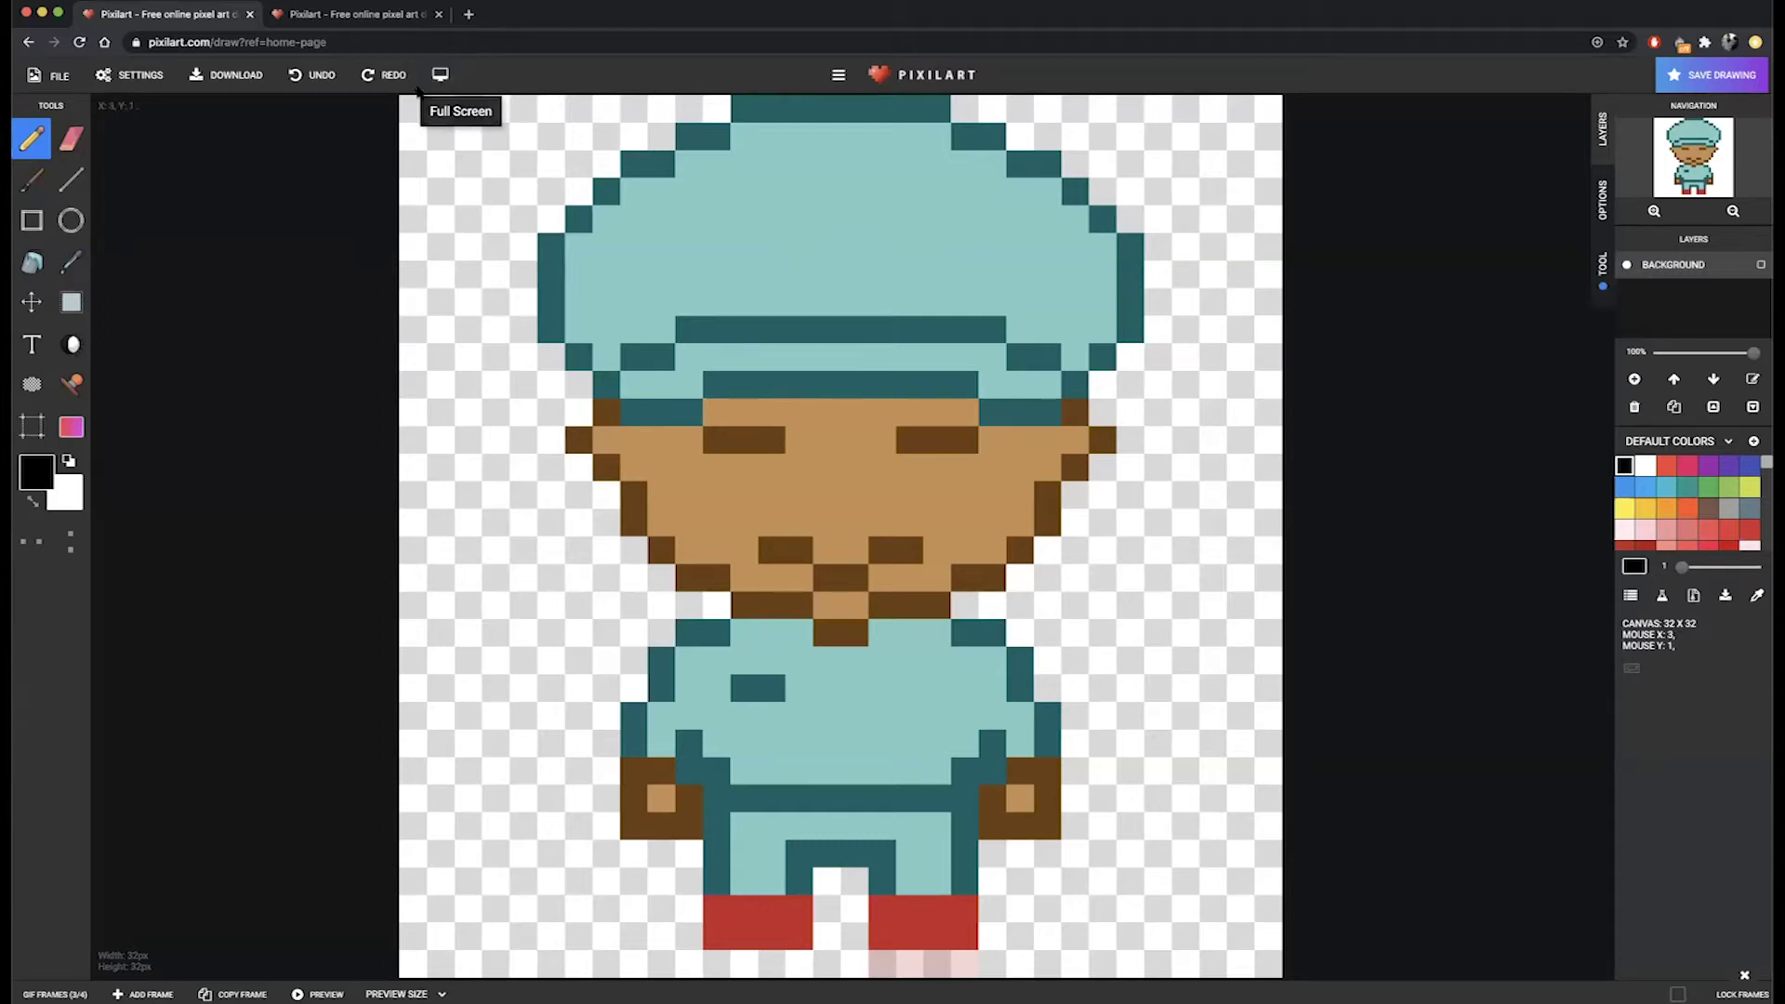
left_click(389, 9)
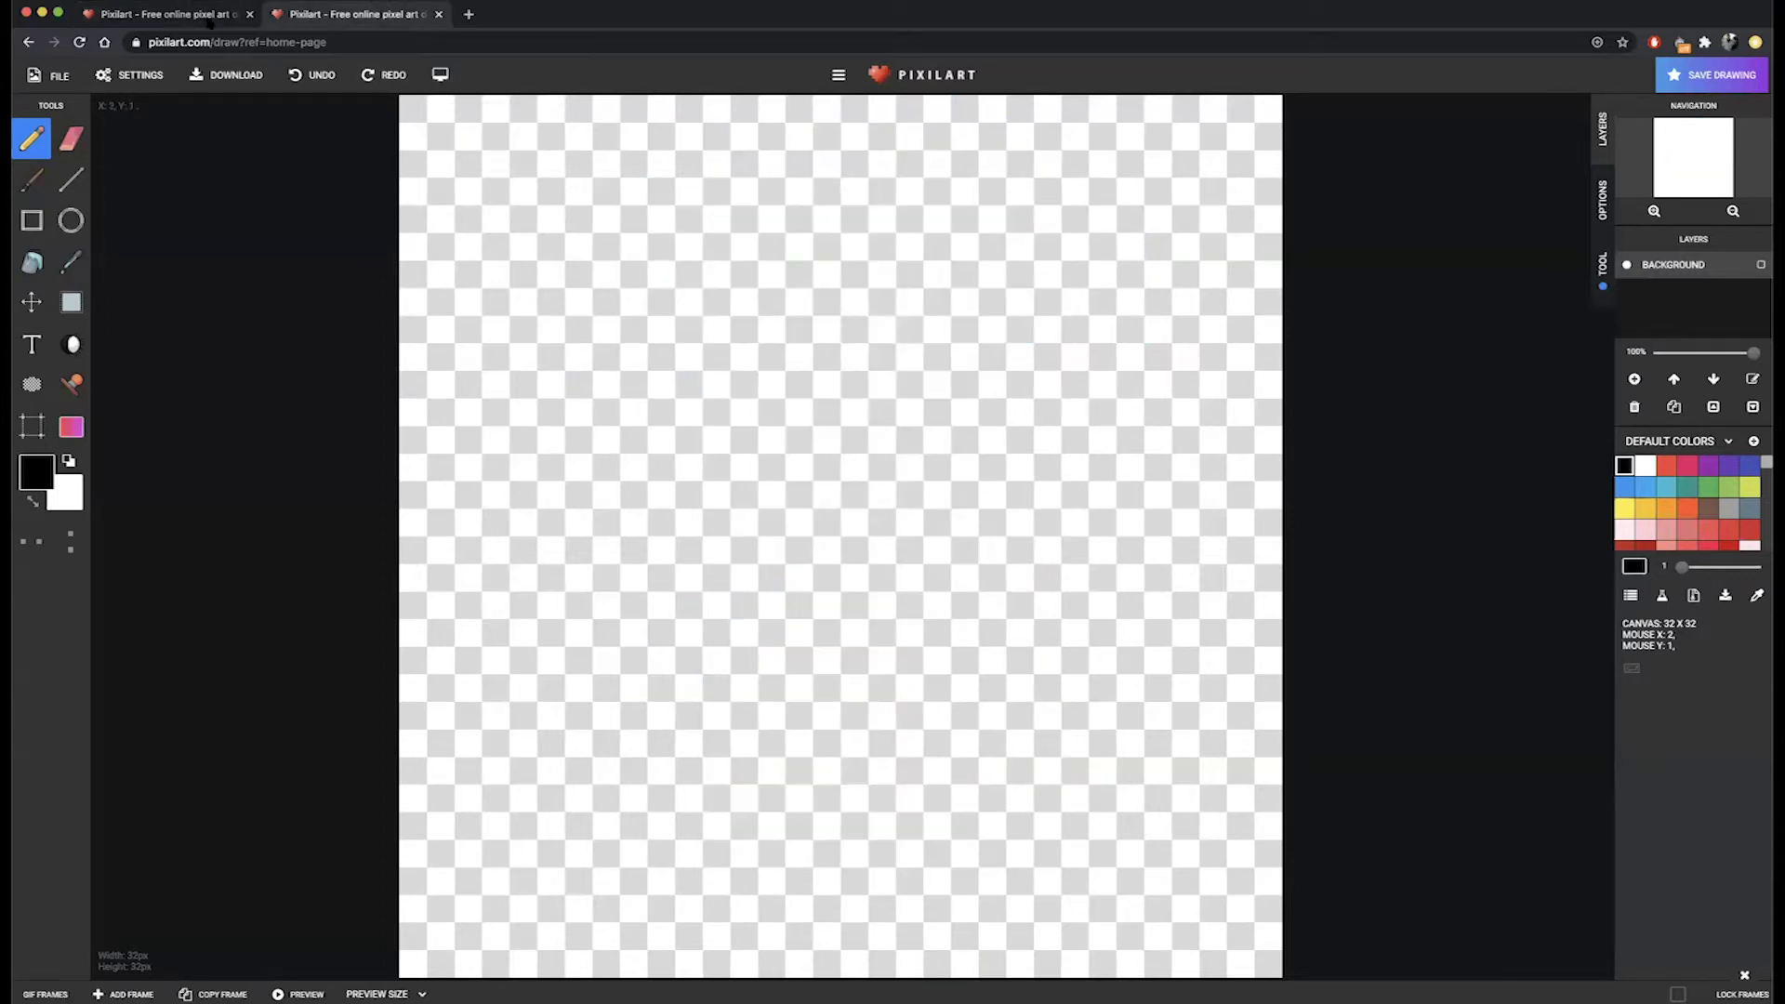
left_click(197, 16)
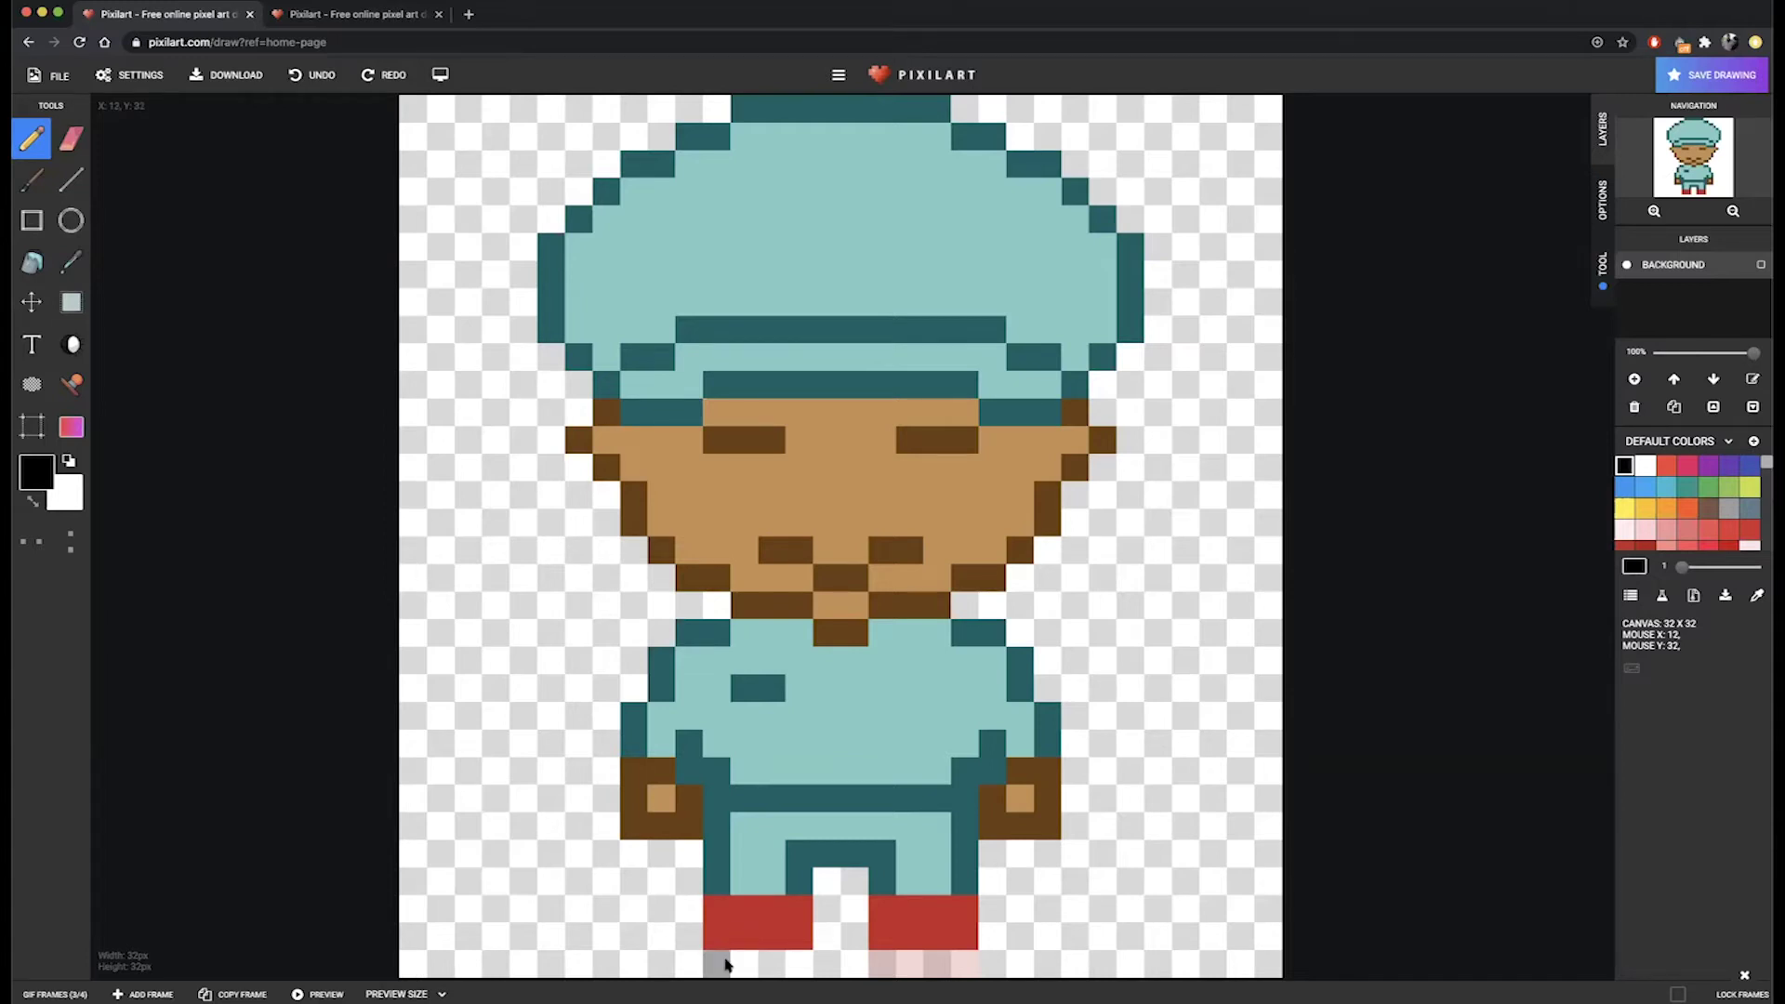
left_click(371, 15)
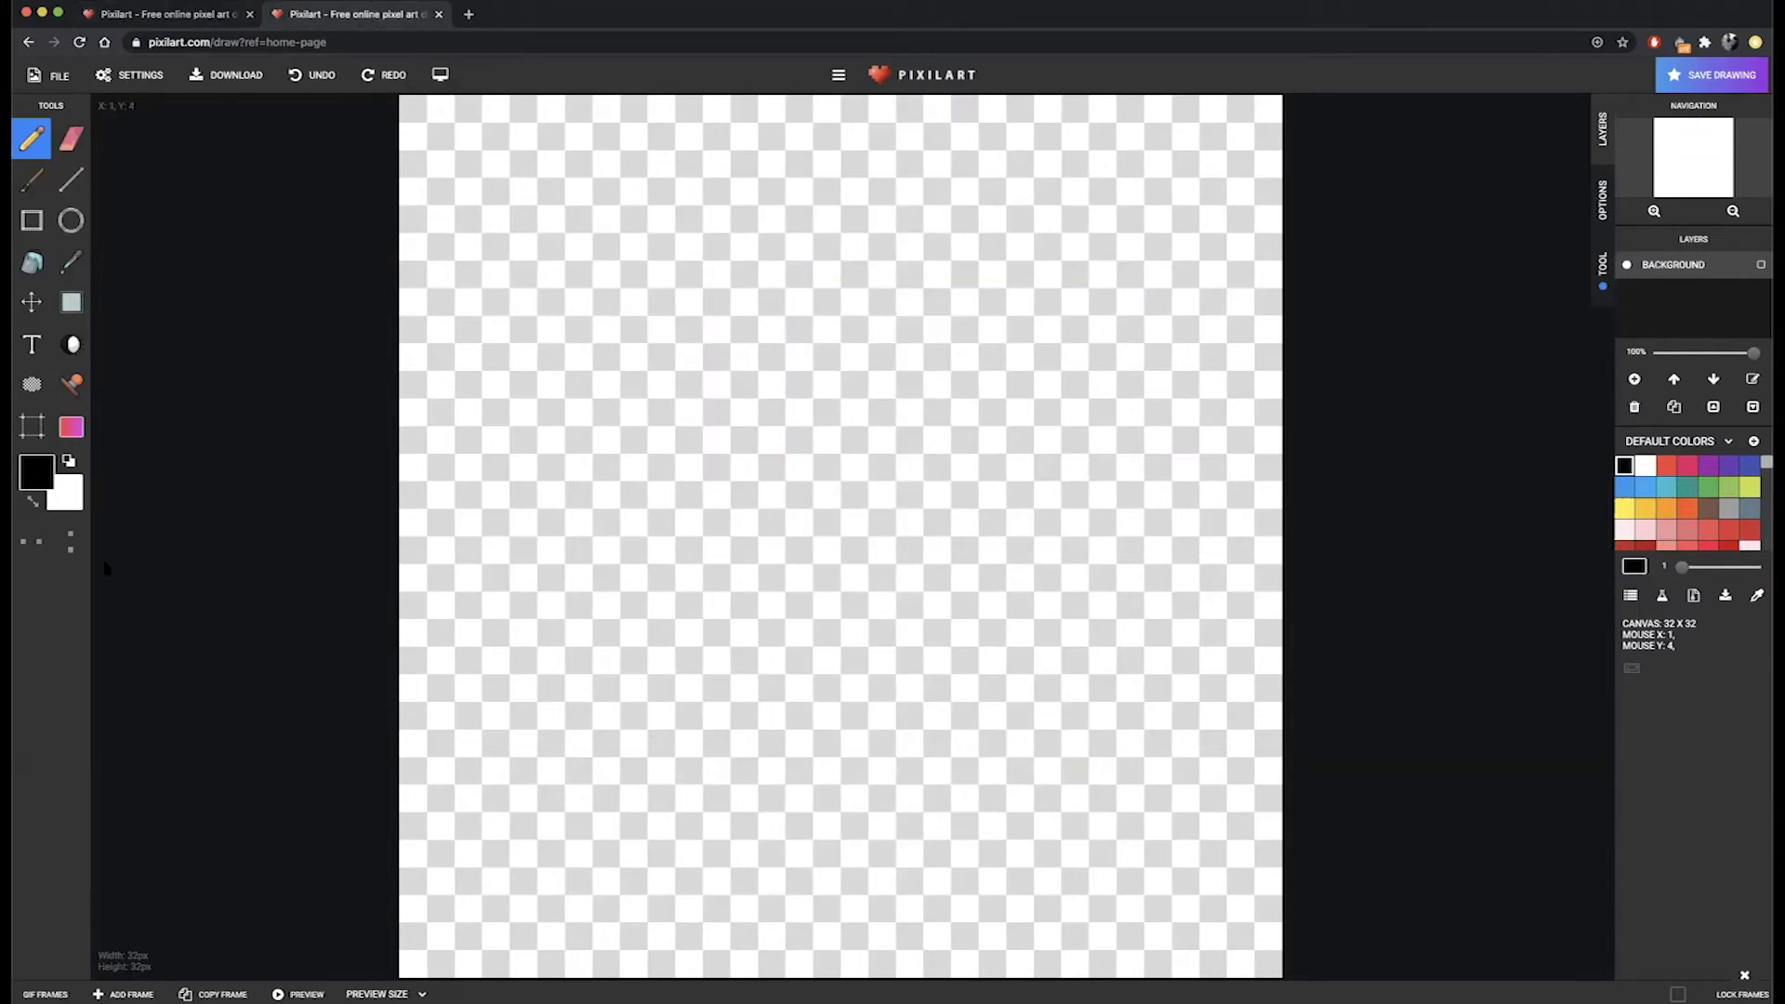
Sample the dark teal of the hat outline in the reference drawing and copy its hex color code.
left_click(170, 12)
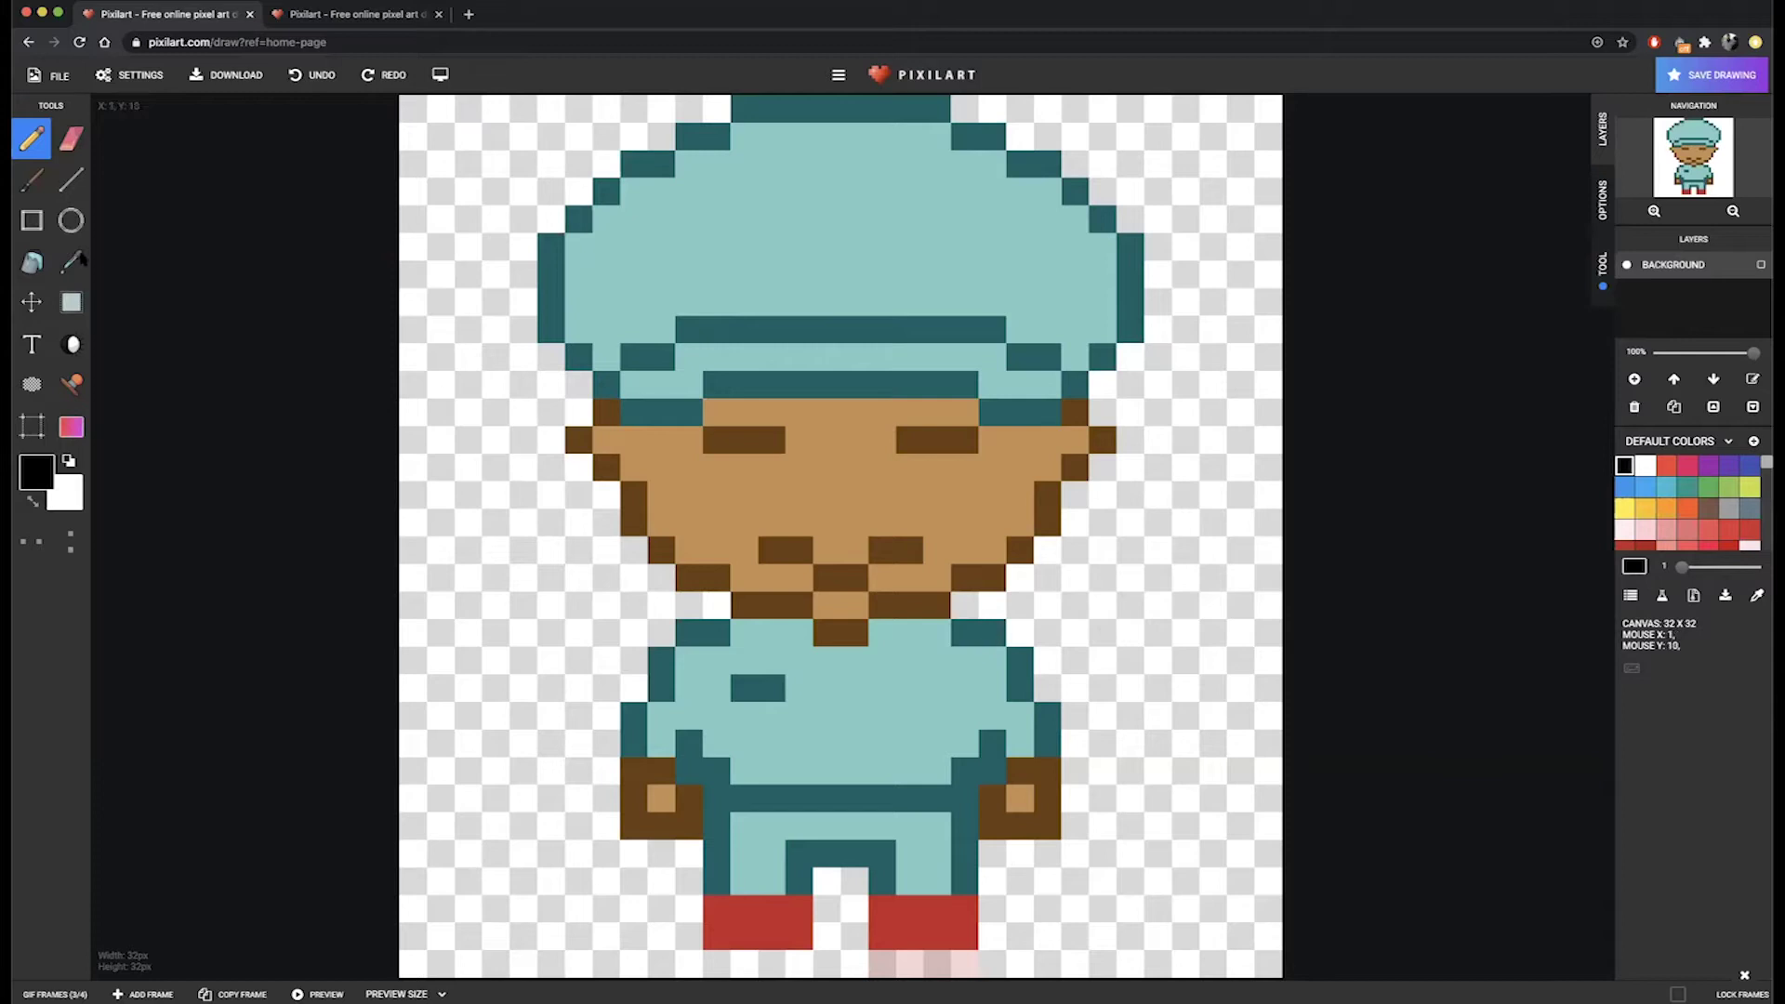
left_click(72, 265)
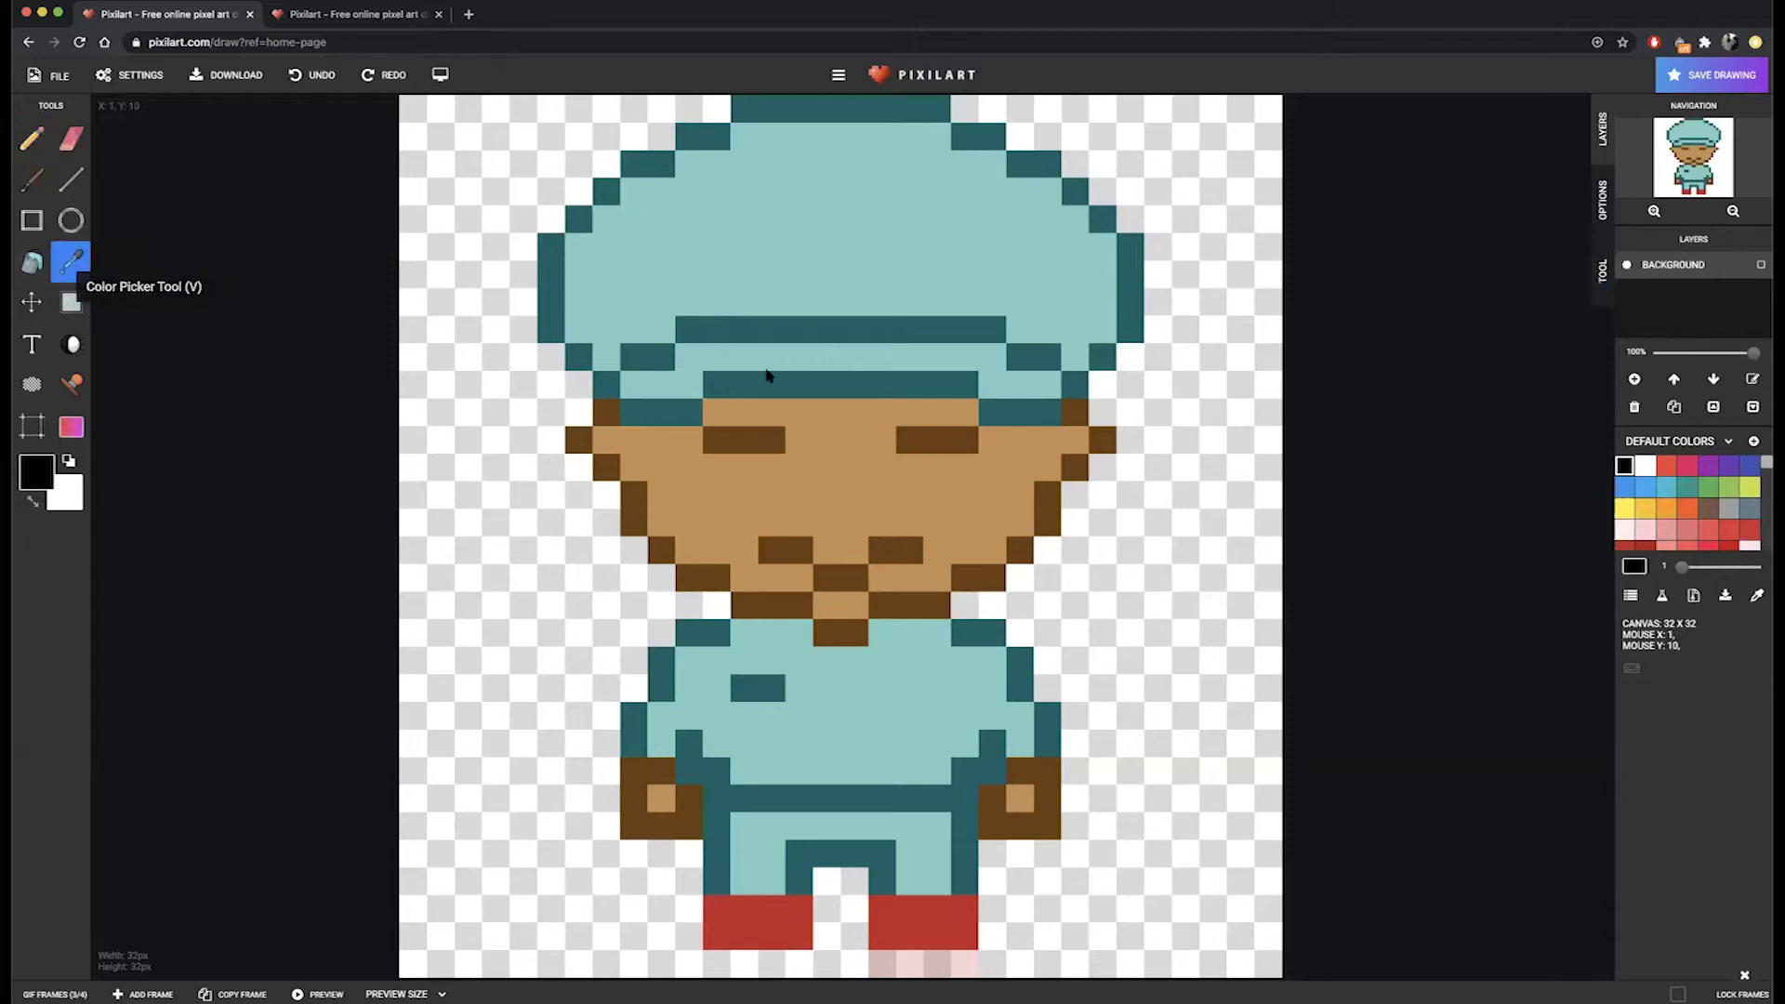
left_click(556, 298)
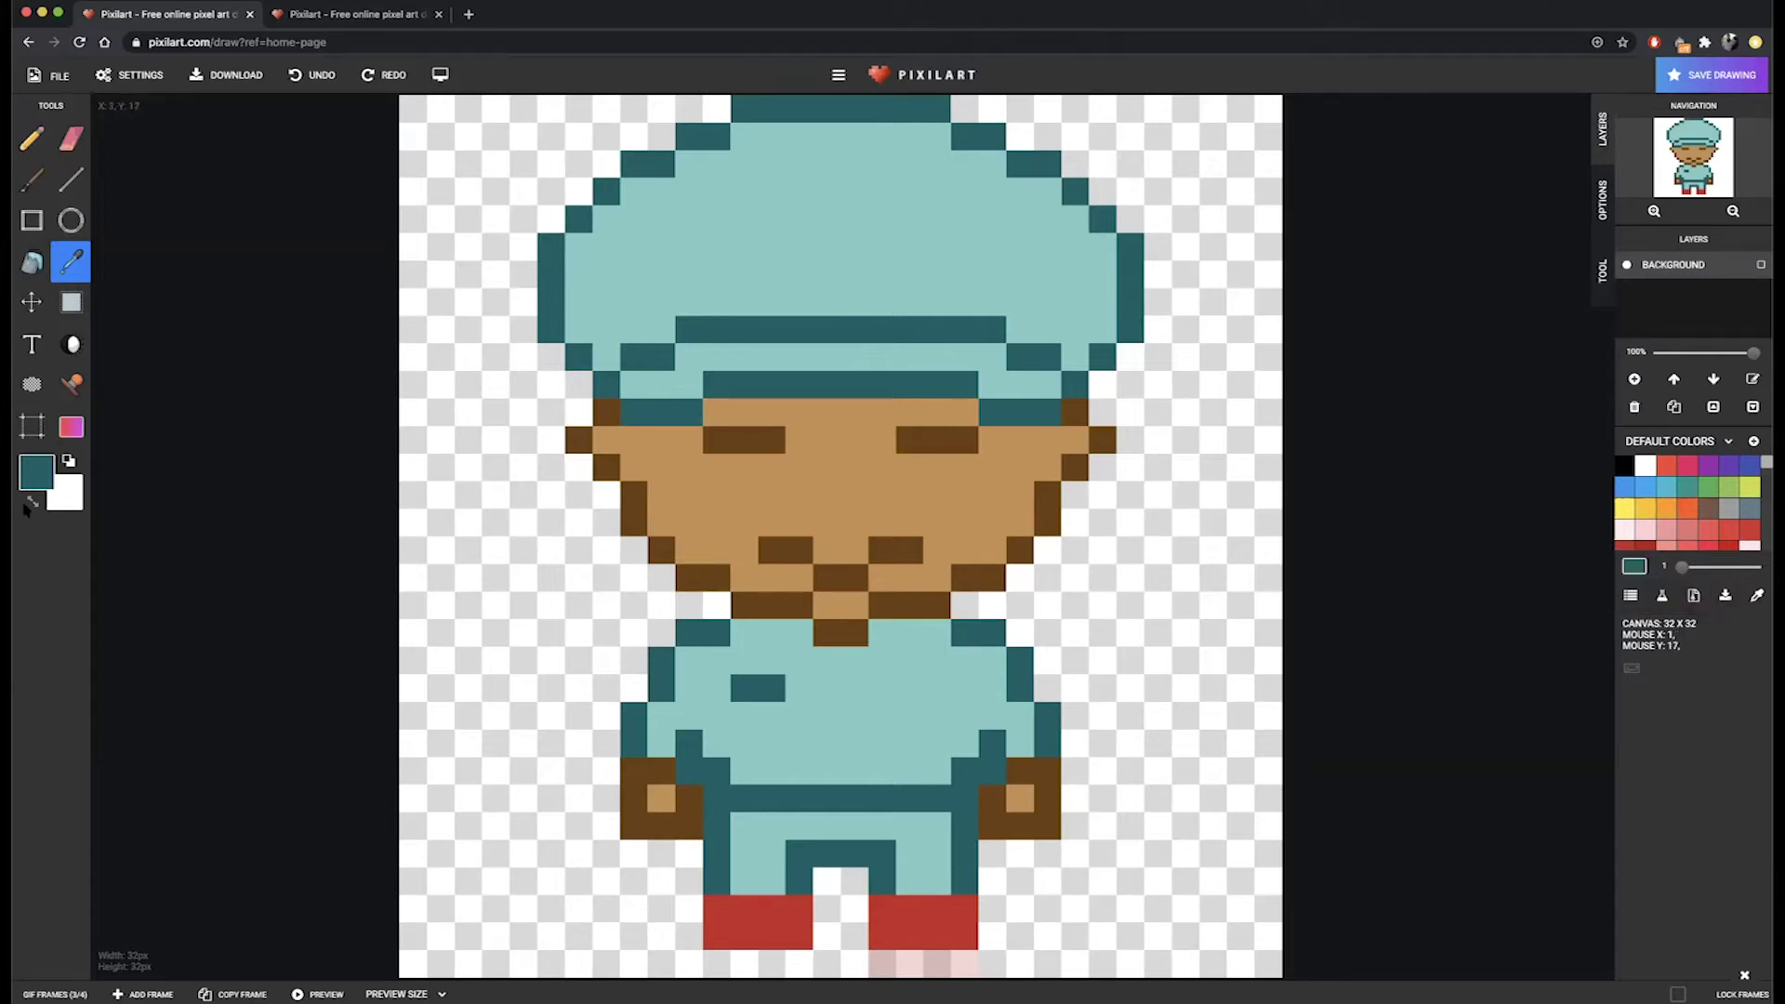
left_click(38, 481)
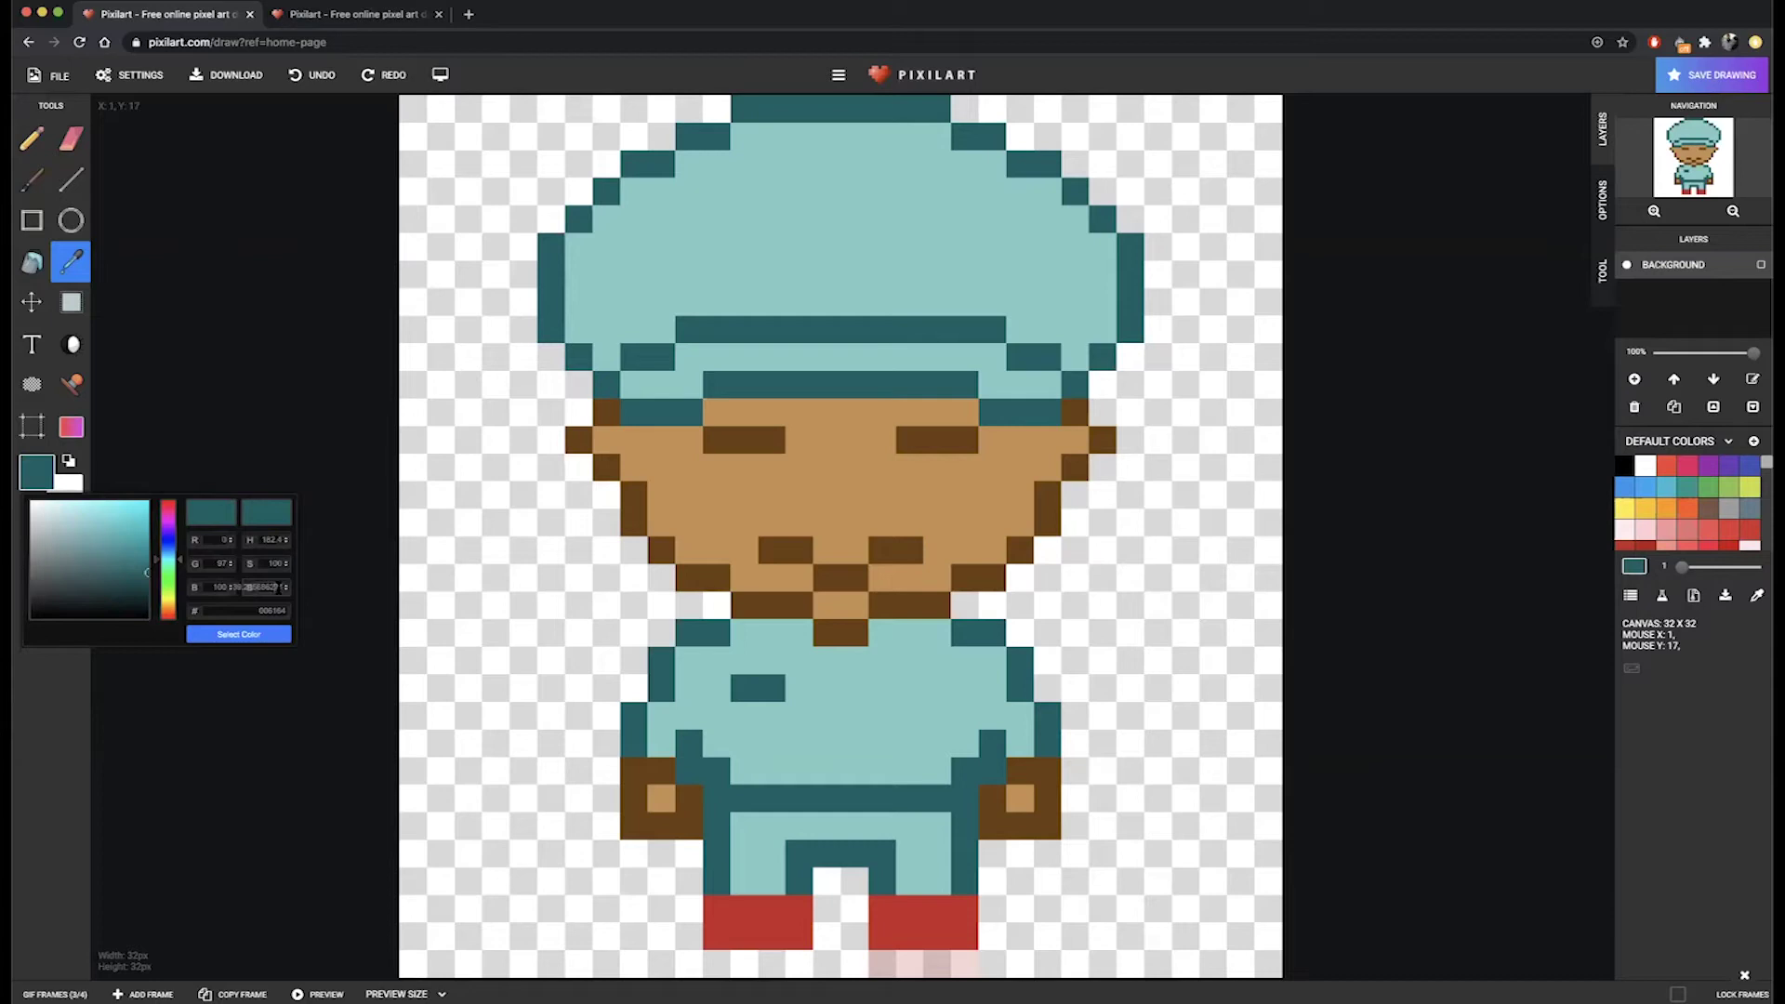
left_click_drag(251, 610, 300, 618)
key("super+c")
Apply the copied hex code as the primary color in the blank drawing and paint one swatch pixel low on the canvas.
left_click(362, 14)
left_click(35, 472)
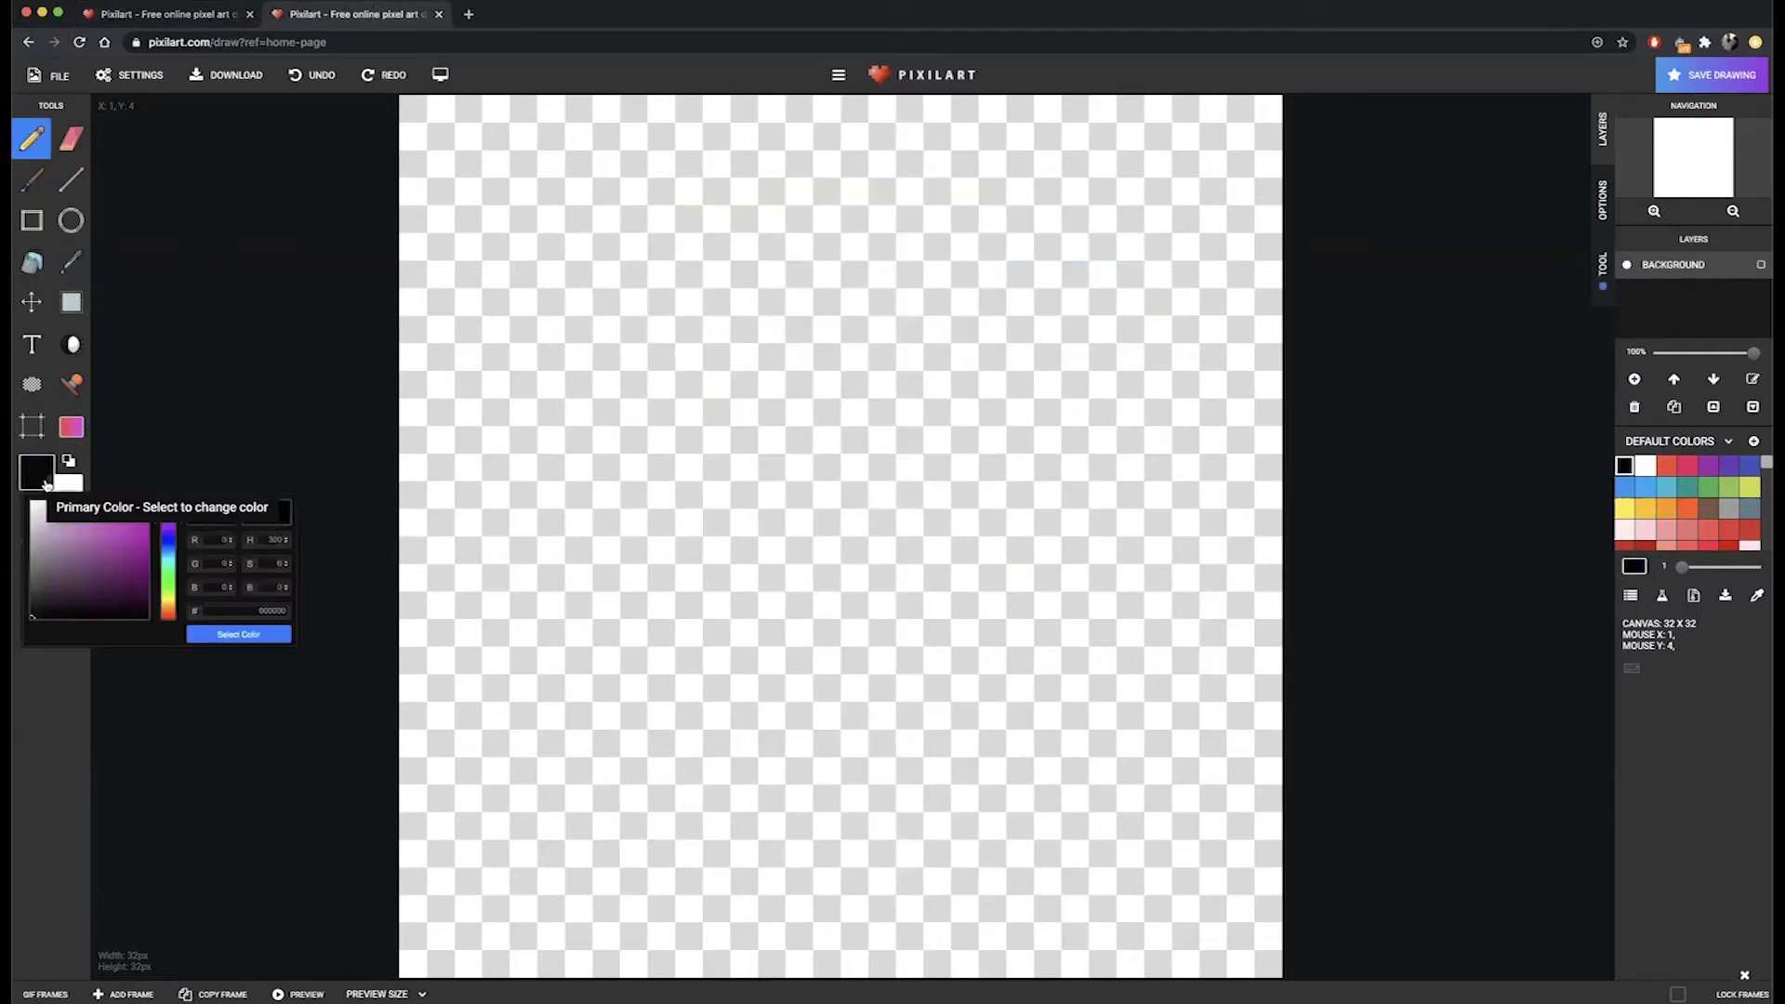
left_click_drag(246, 613, 307, 616)
key("super+v")
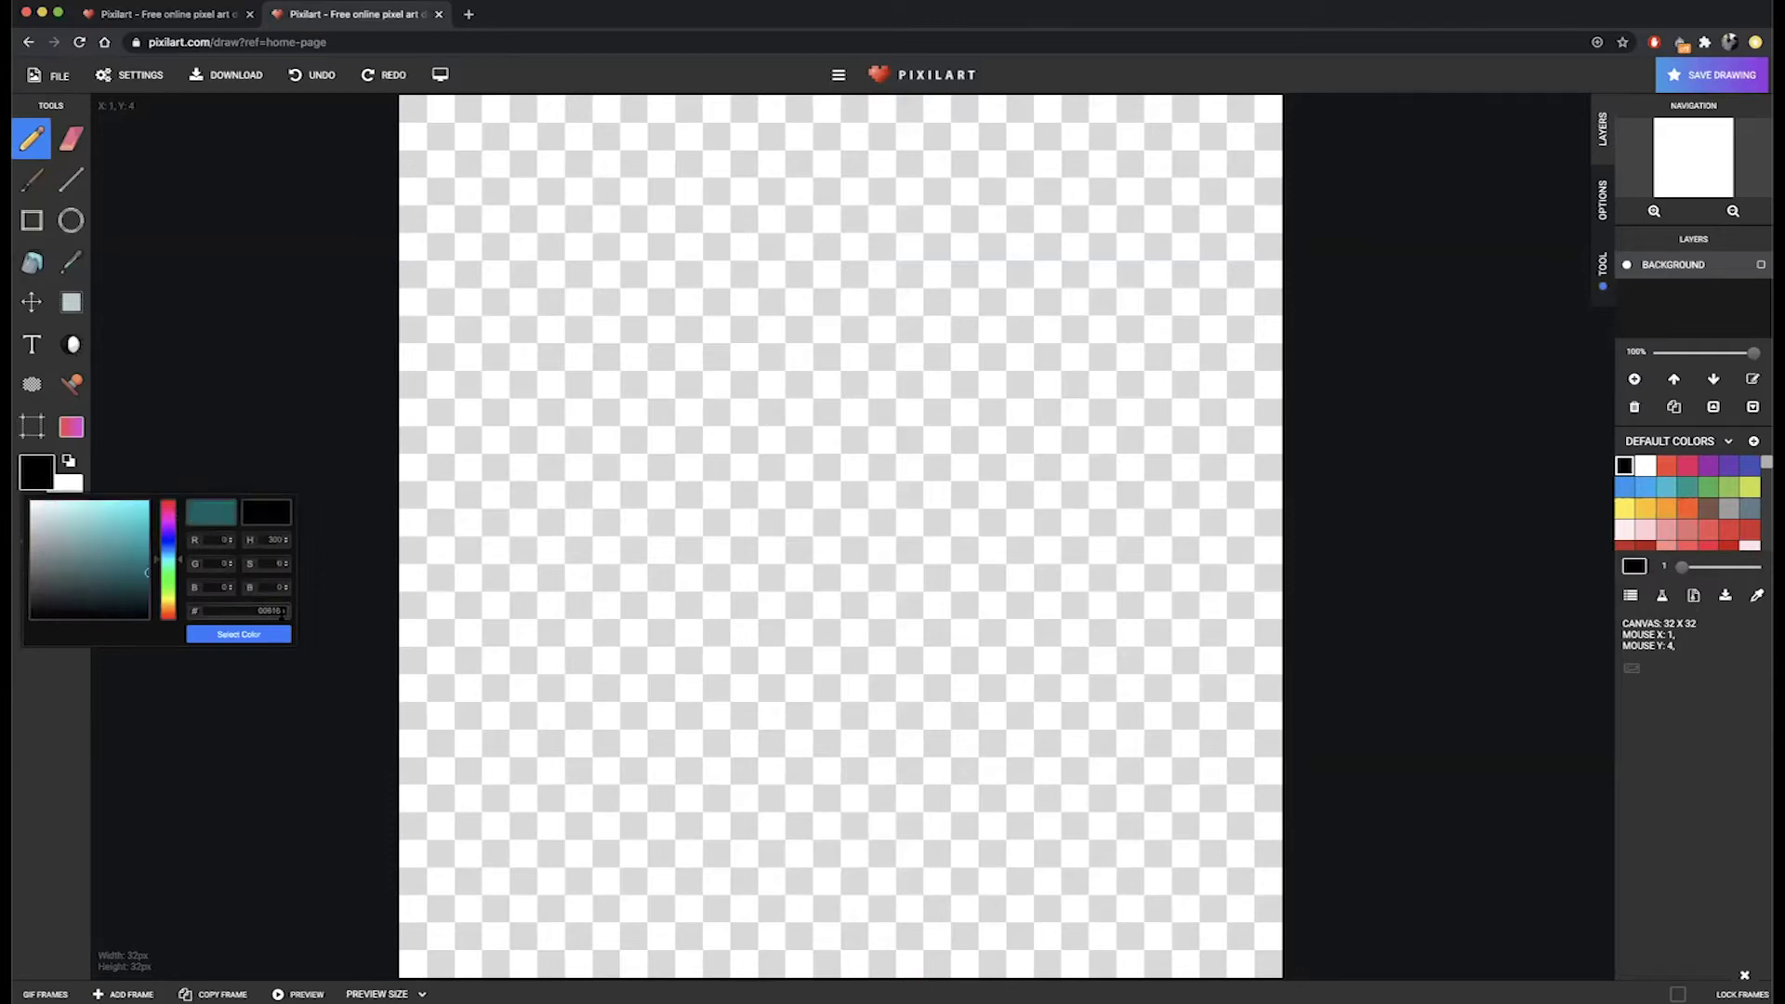
left_click(223, 640)
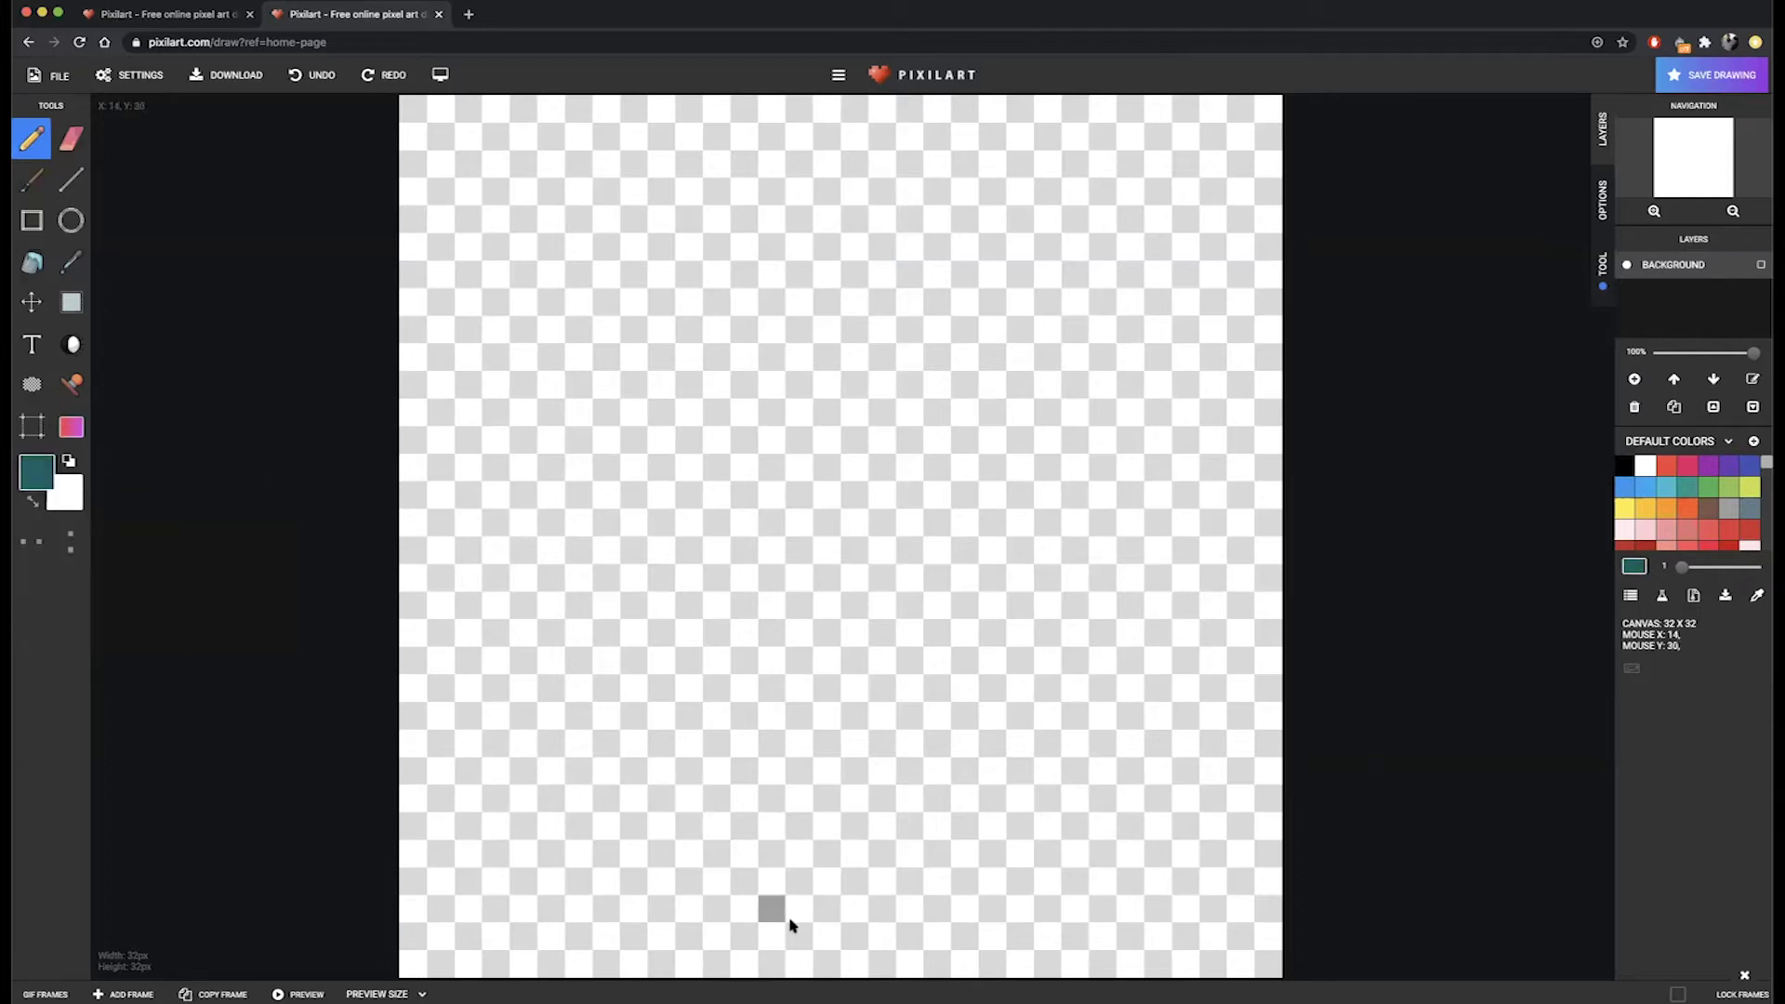
left_click(743, 935)
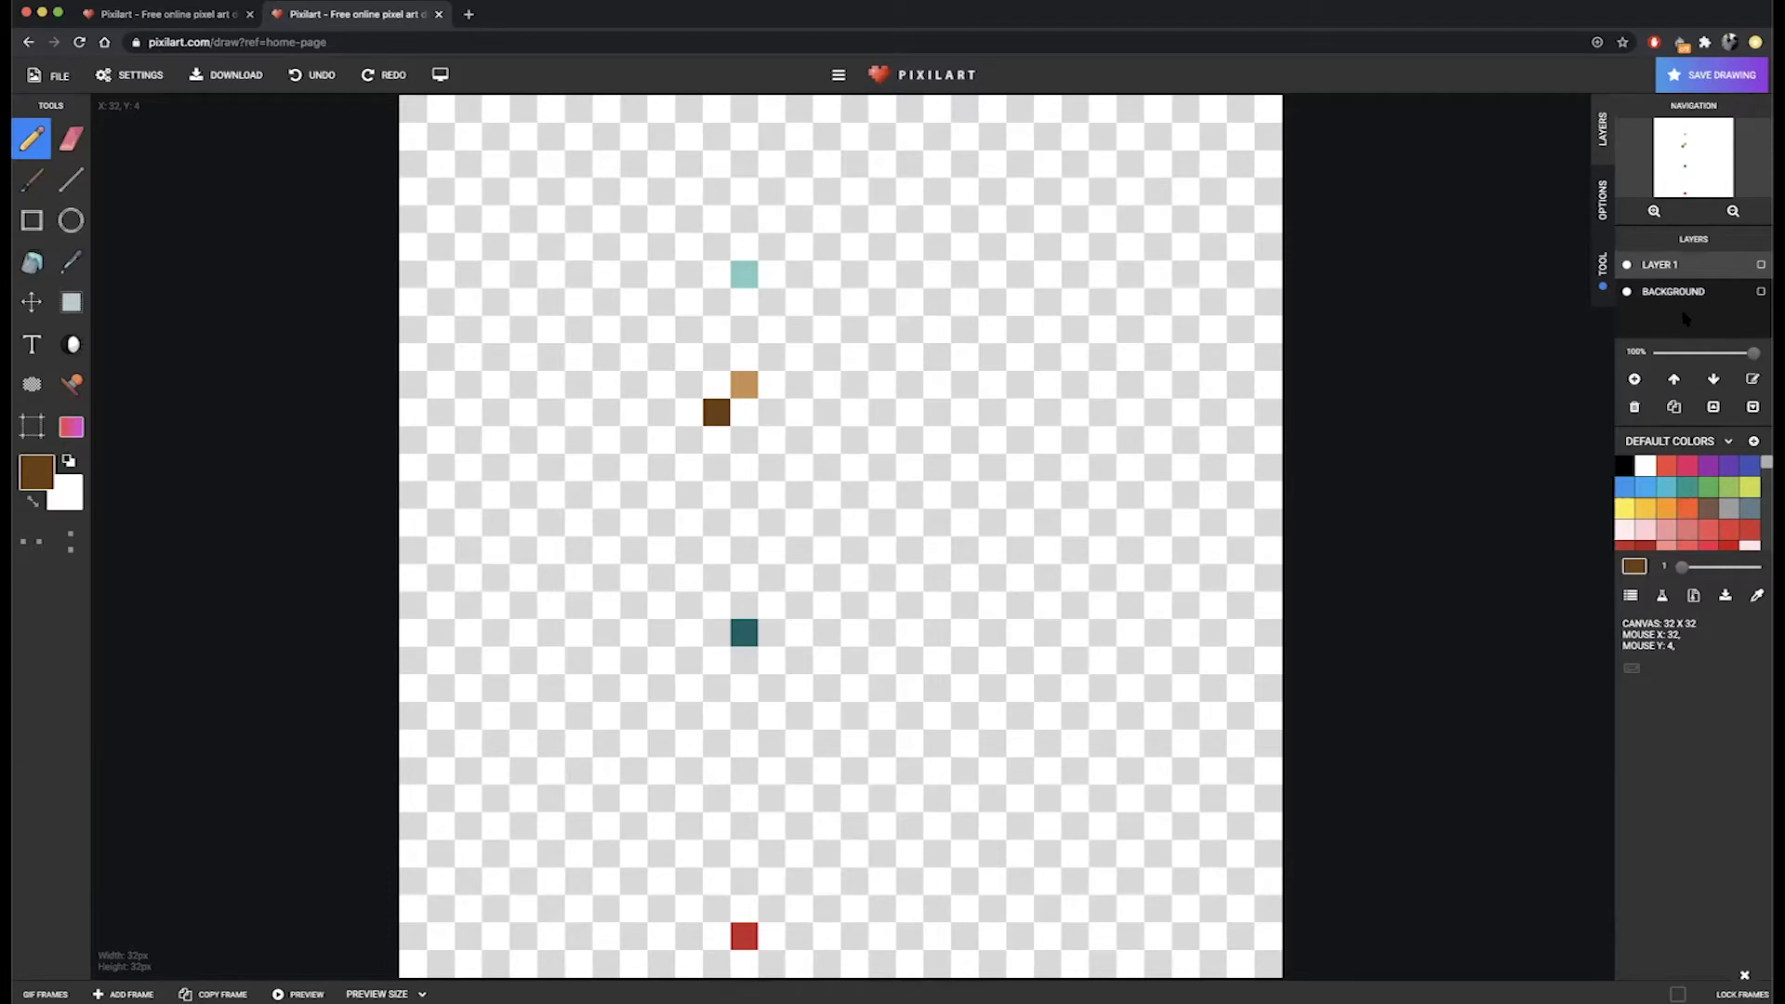
Sample the dark teal swatch in the new drawing and pencil marker pixels in row 10 at columns 6 and 27.
left_click(182, 17)
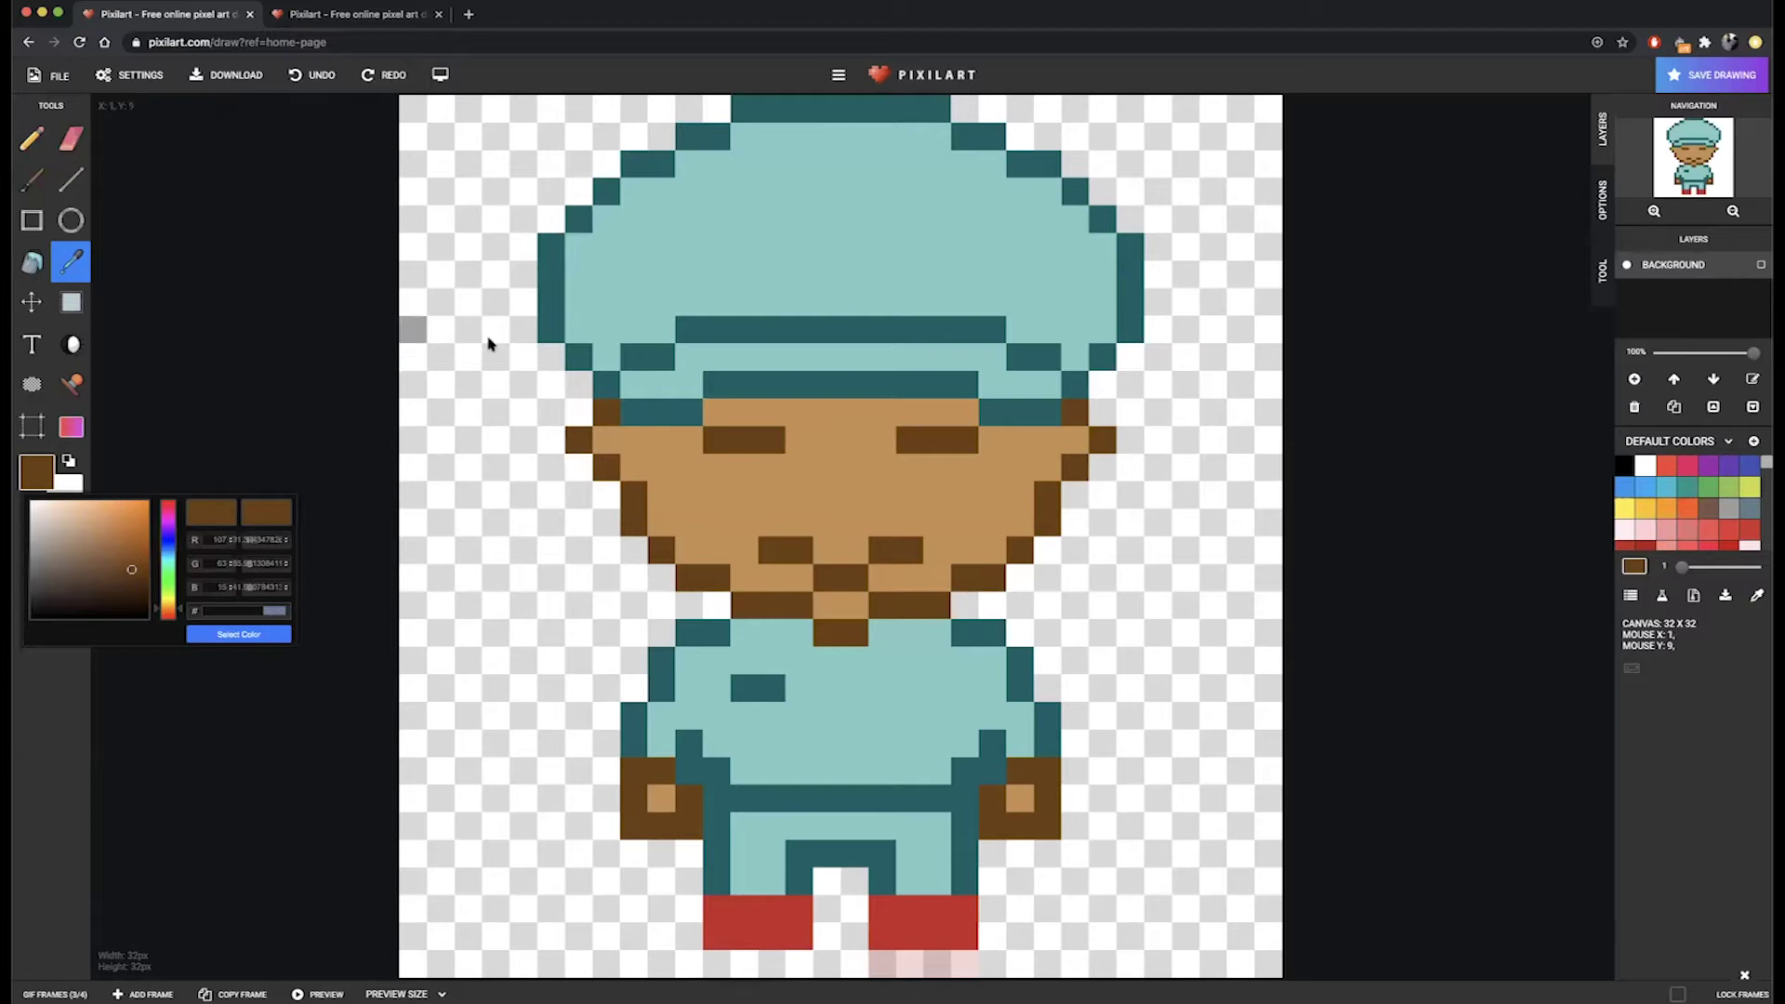
scroll(511, 338, "up", 1)
scroll(481, 375, "down", 1)
left_click(367, 13)
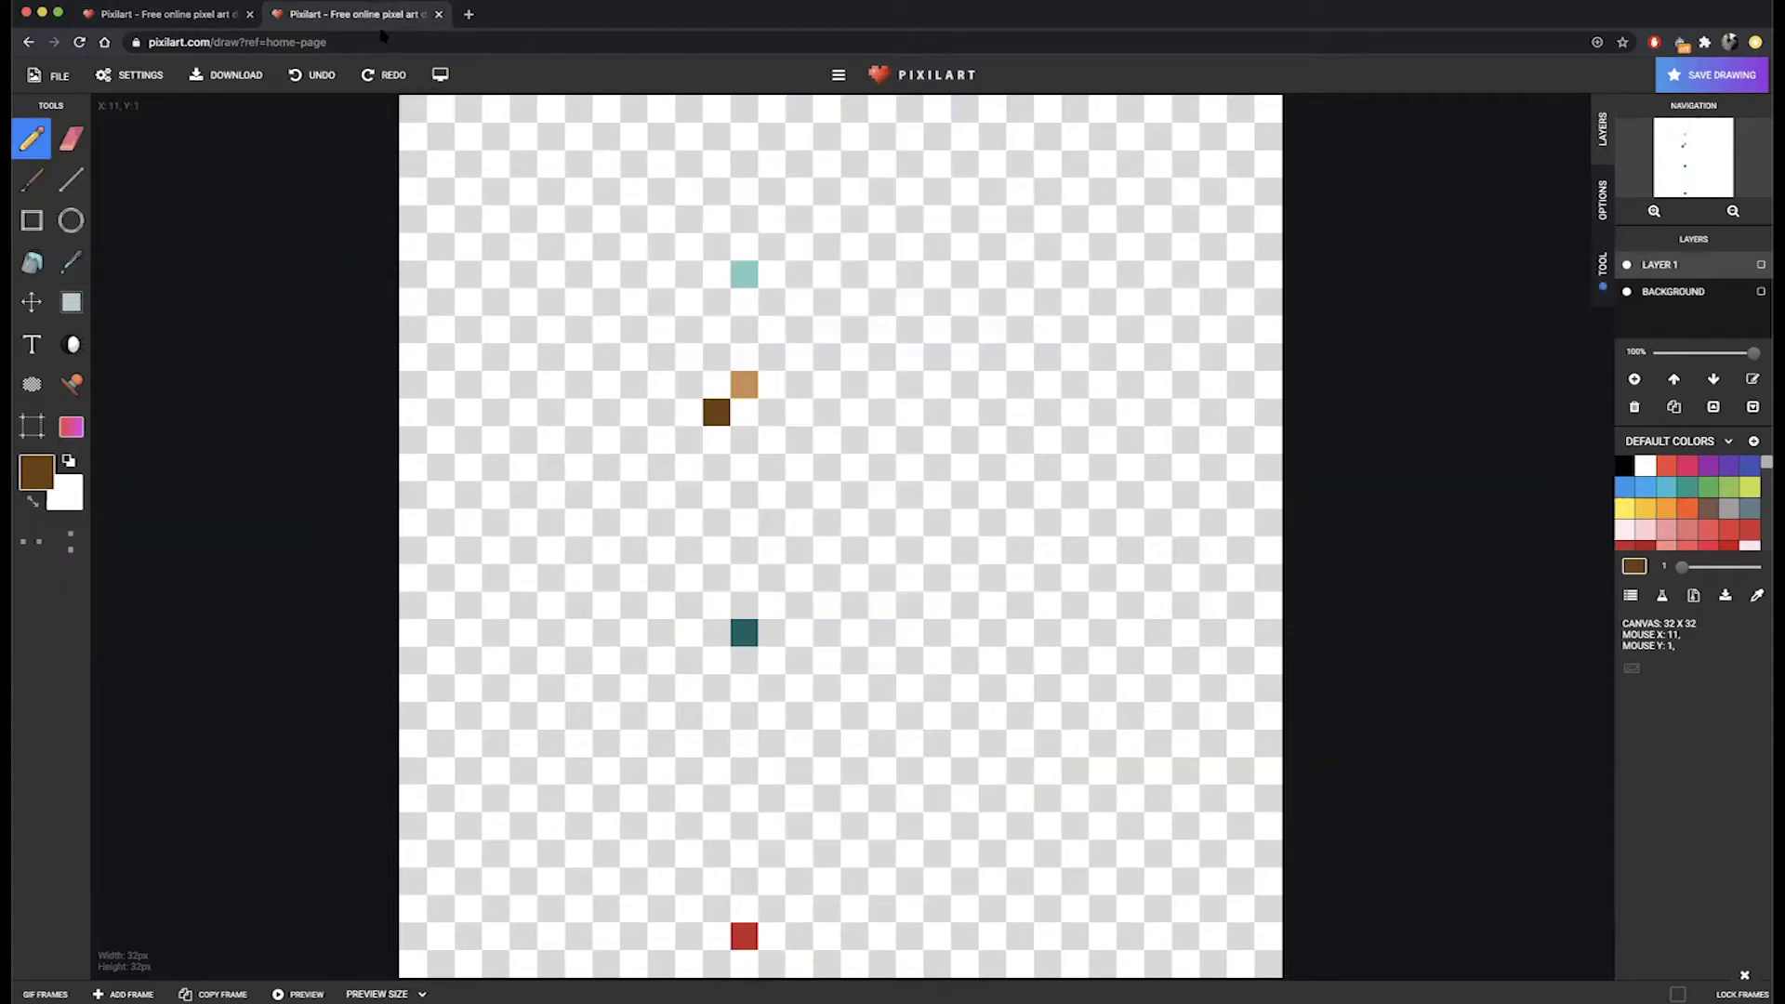
left_click(71, 261)
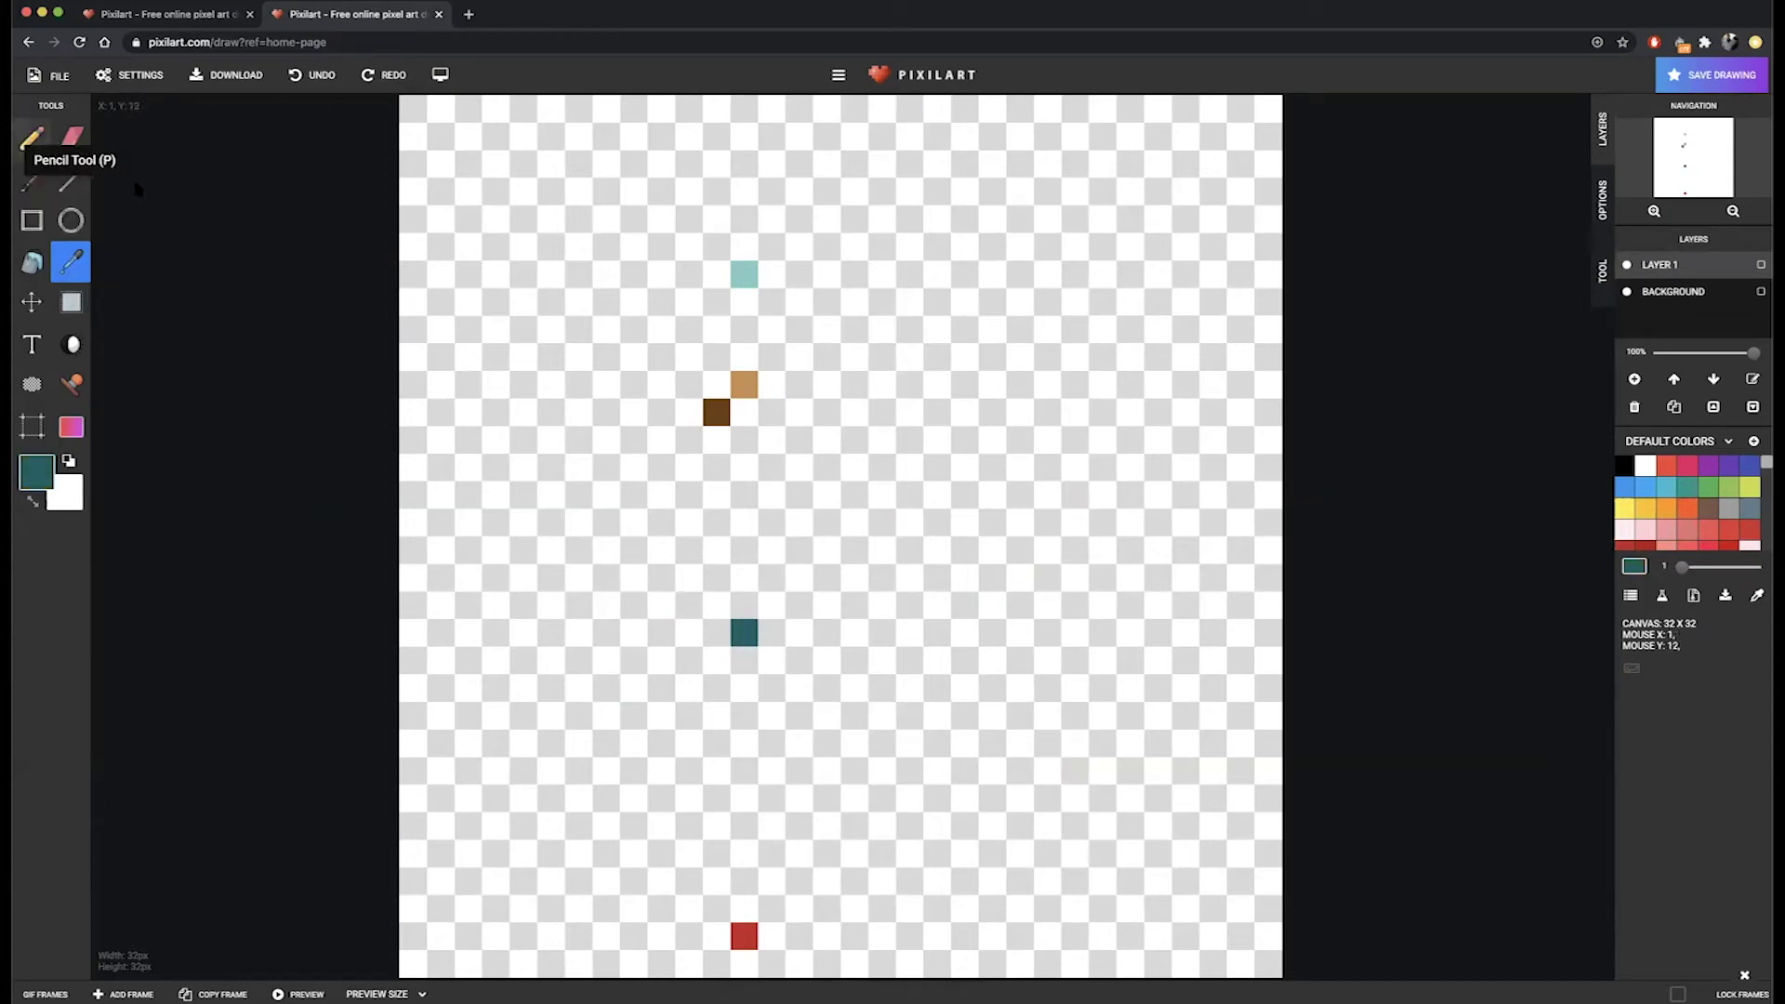
left_click(31, 139)
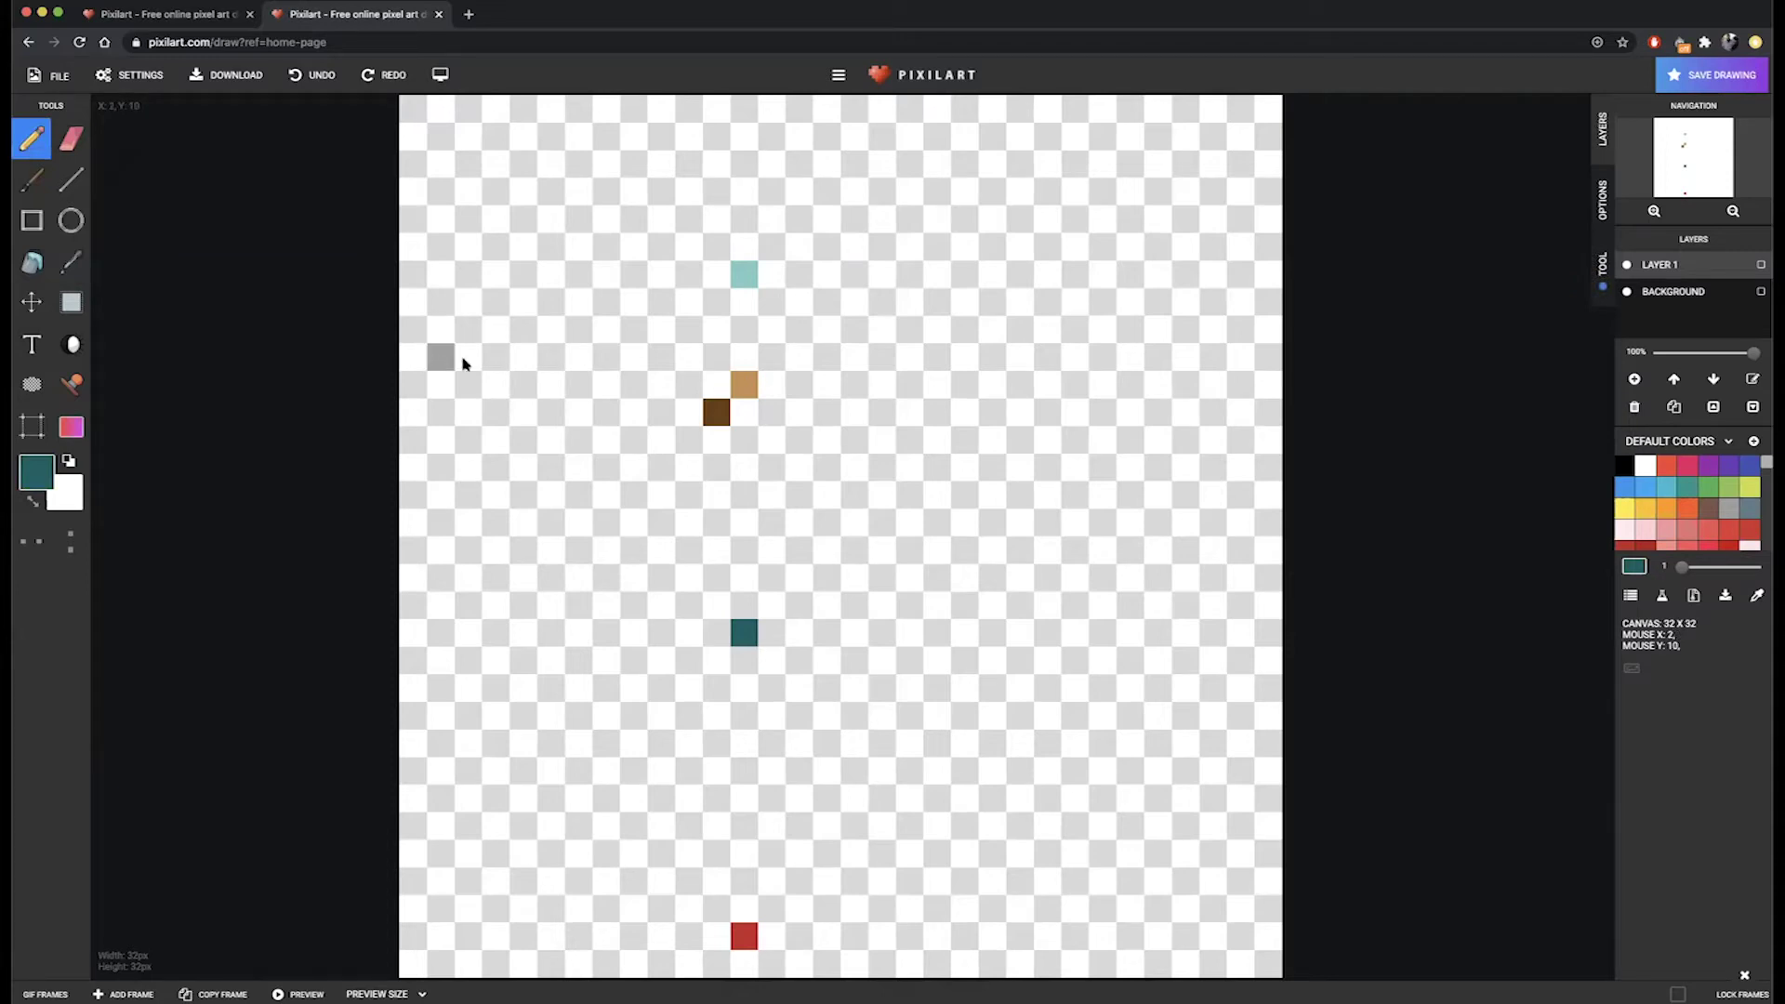
left_click(551, 361)
left_click(1134, 359)
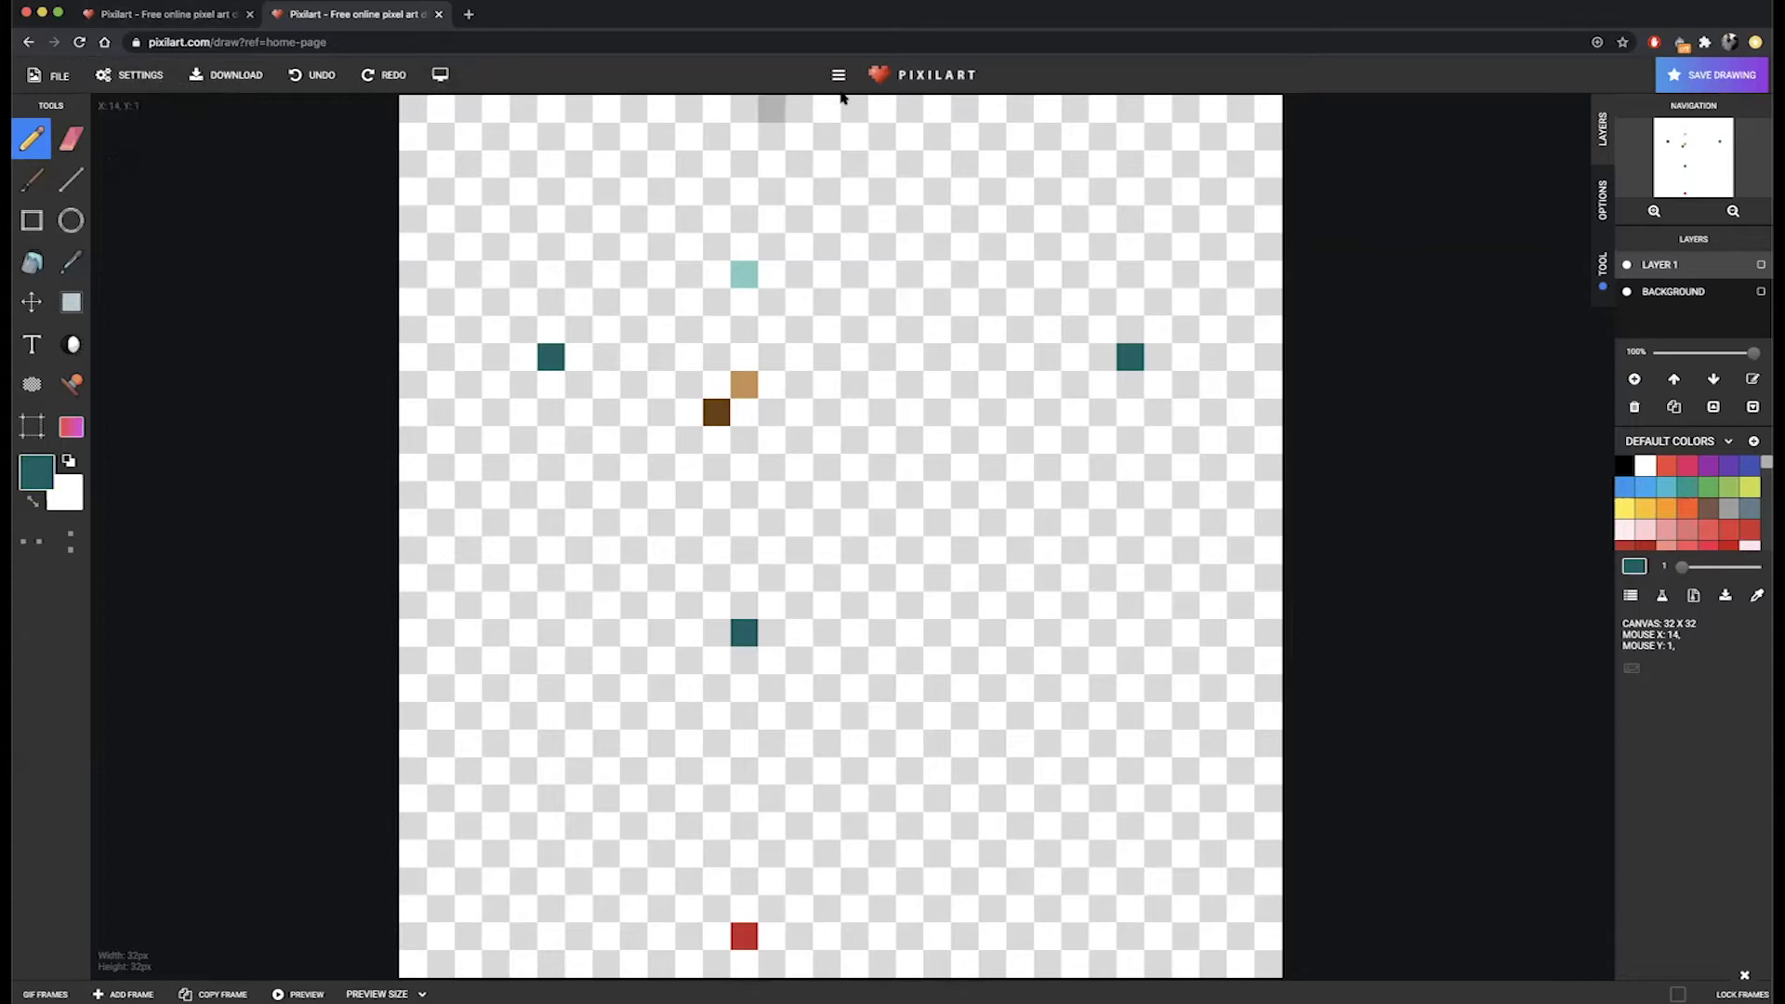
Draw the hat's top edge as an 8-pixel dark teal line in row 1, columns 13 to 20, following the reference.
left_click(166, 14)
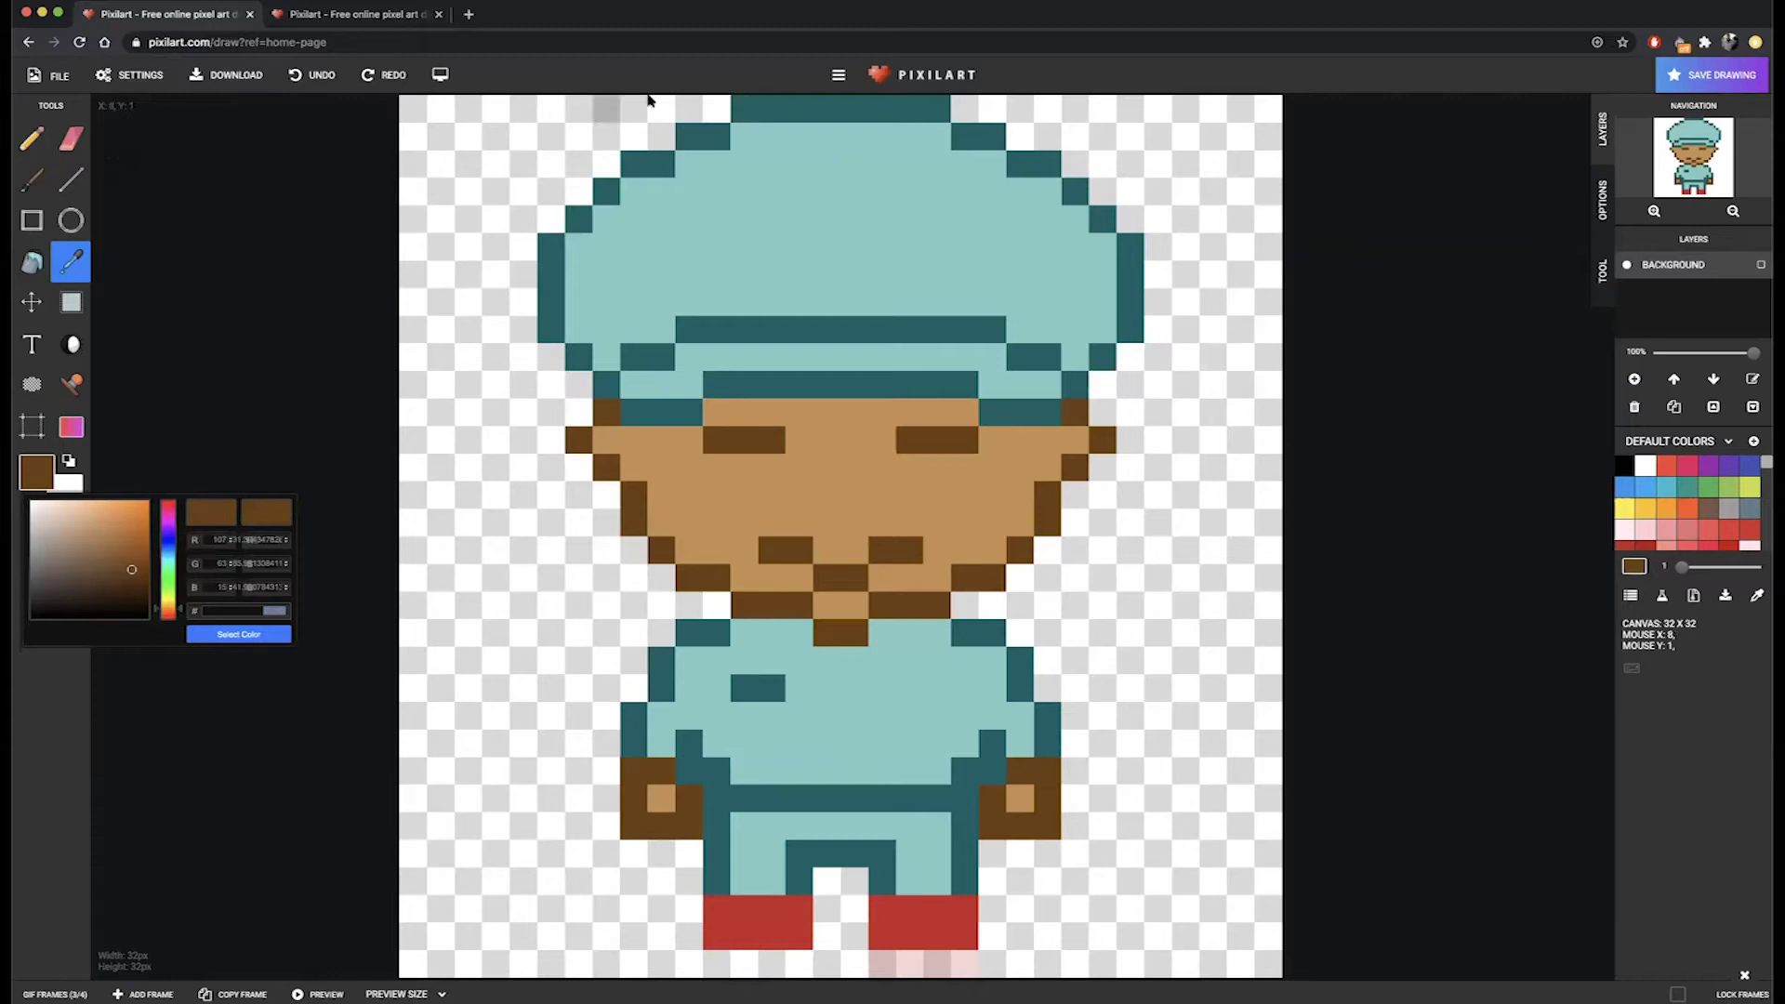
left_click(409, 14)
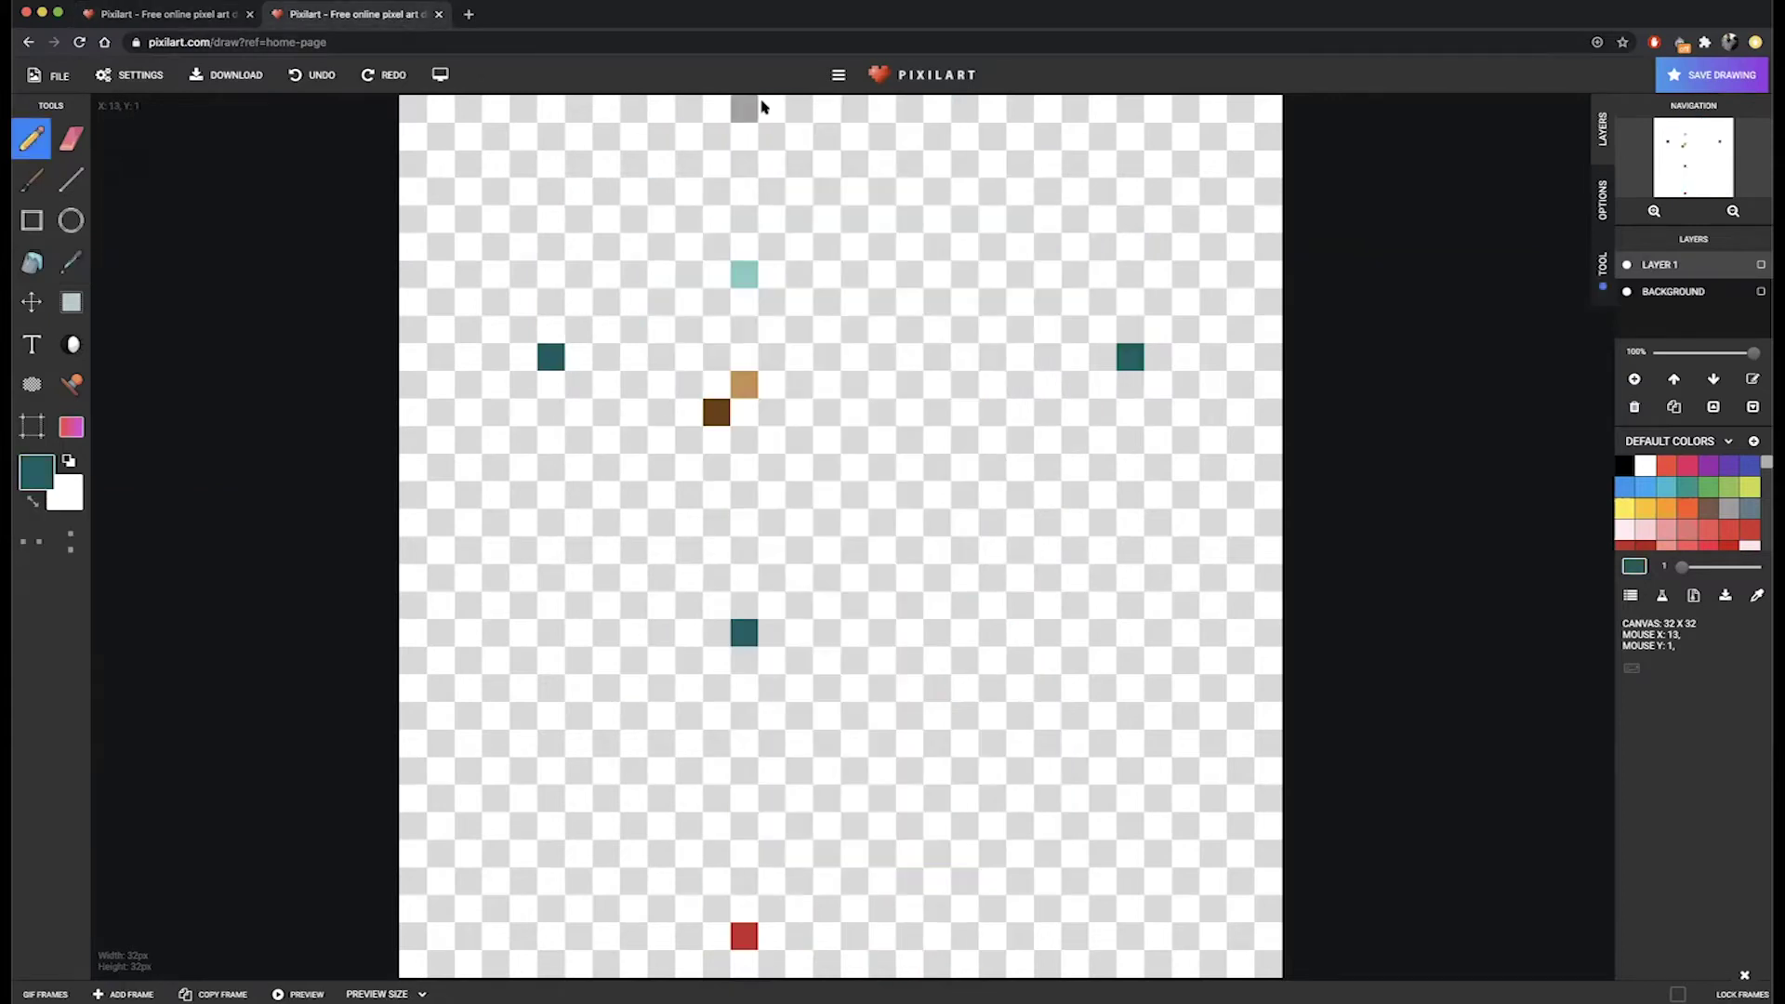
left_click(107, 17)
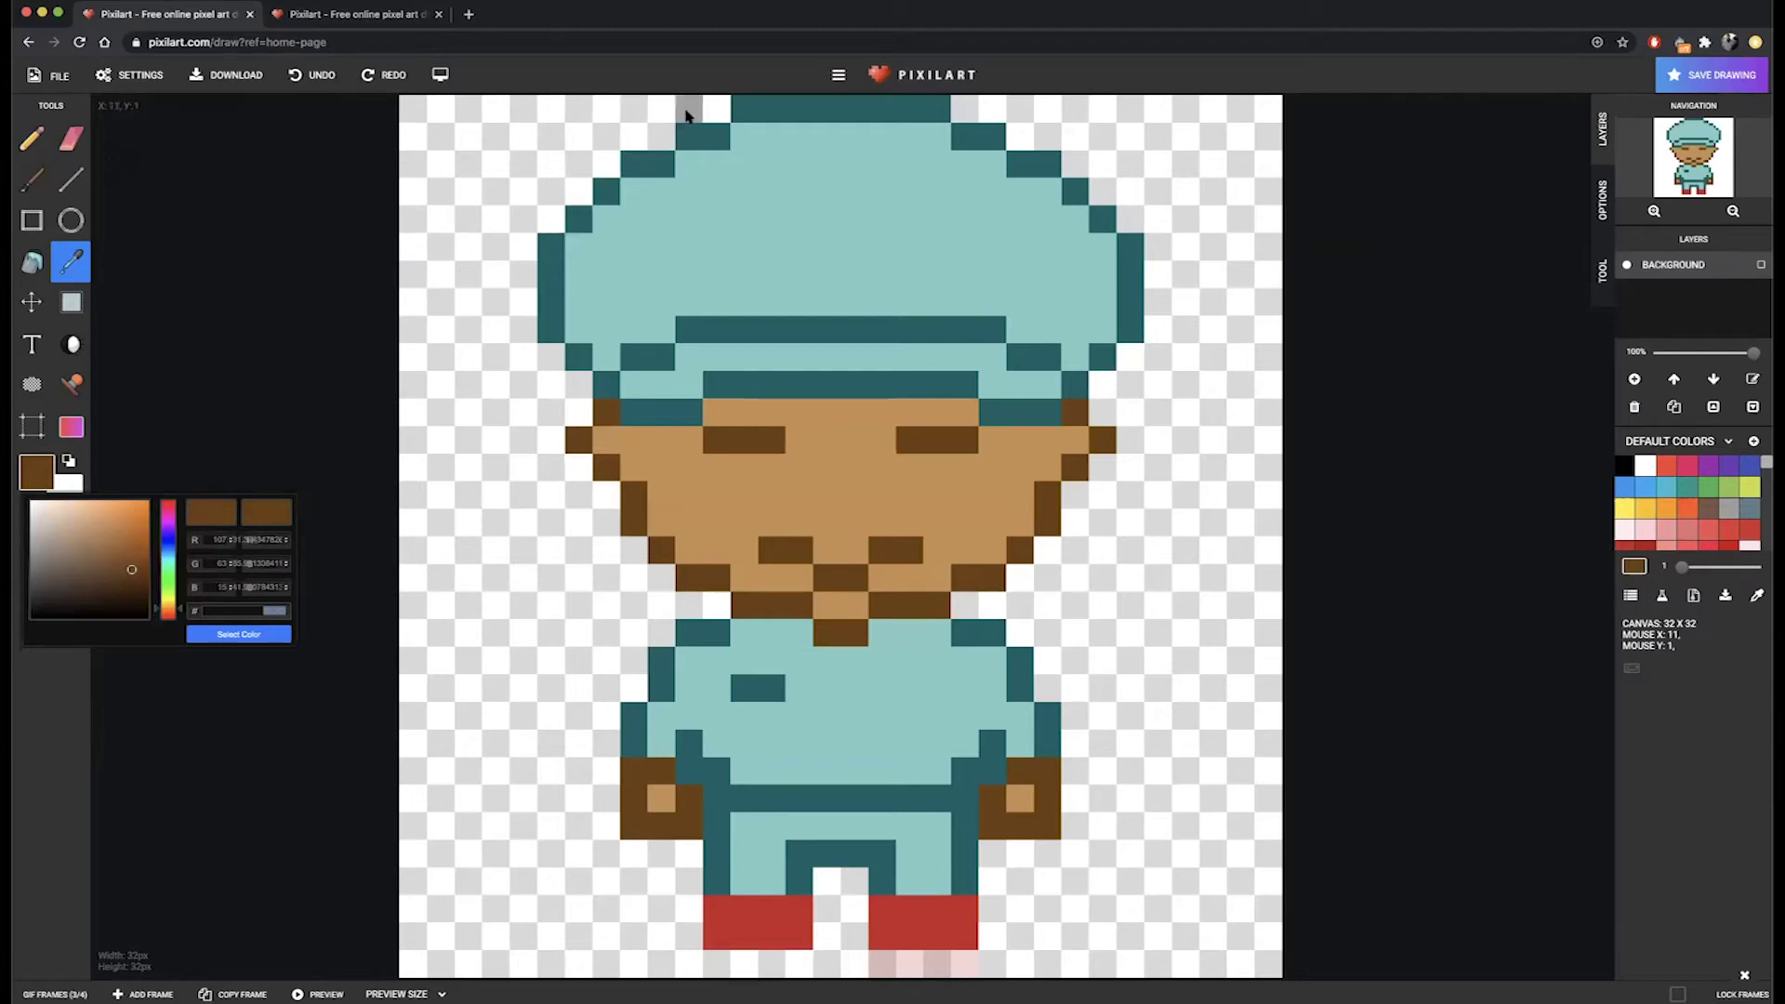
left_click(370, 20)
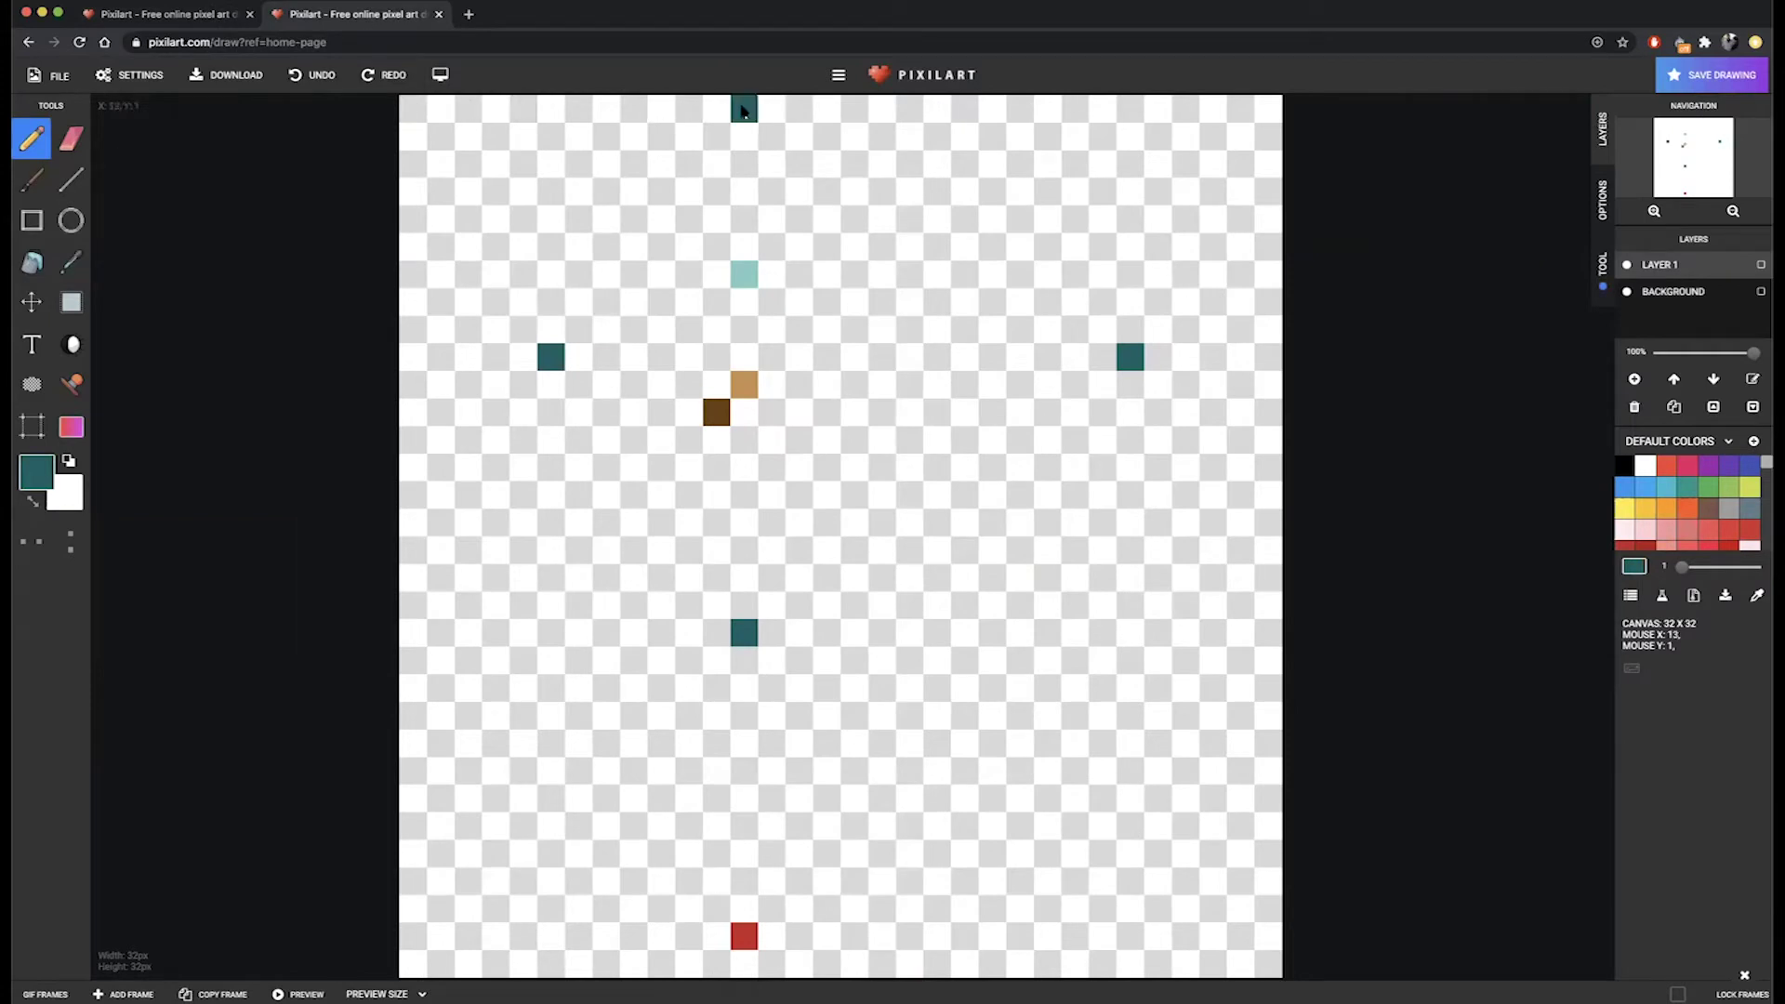
left_click_drag(761, 111, 939, 109)
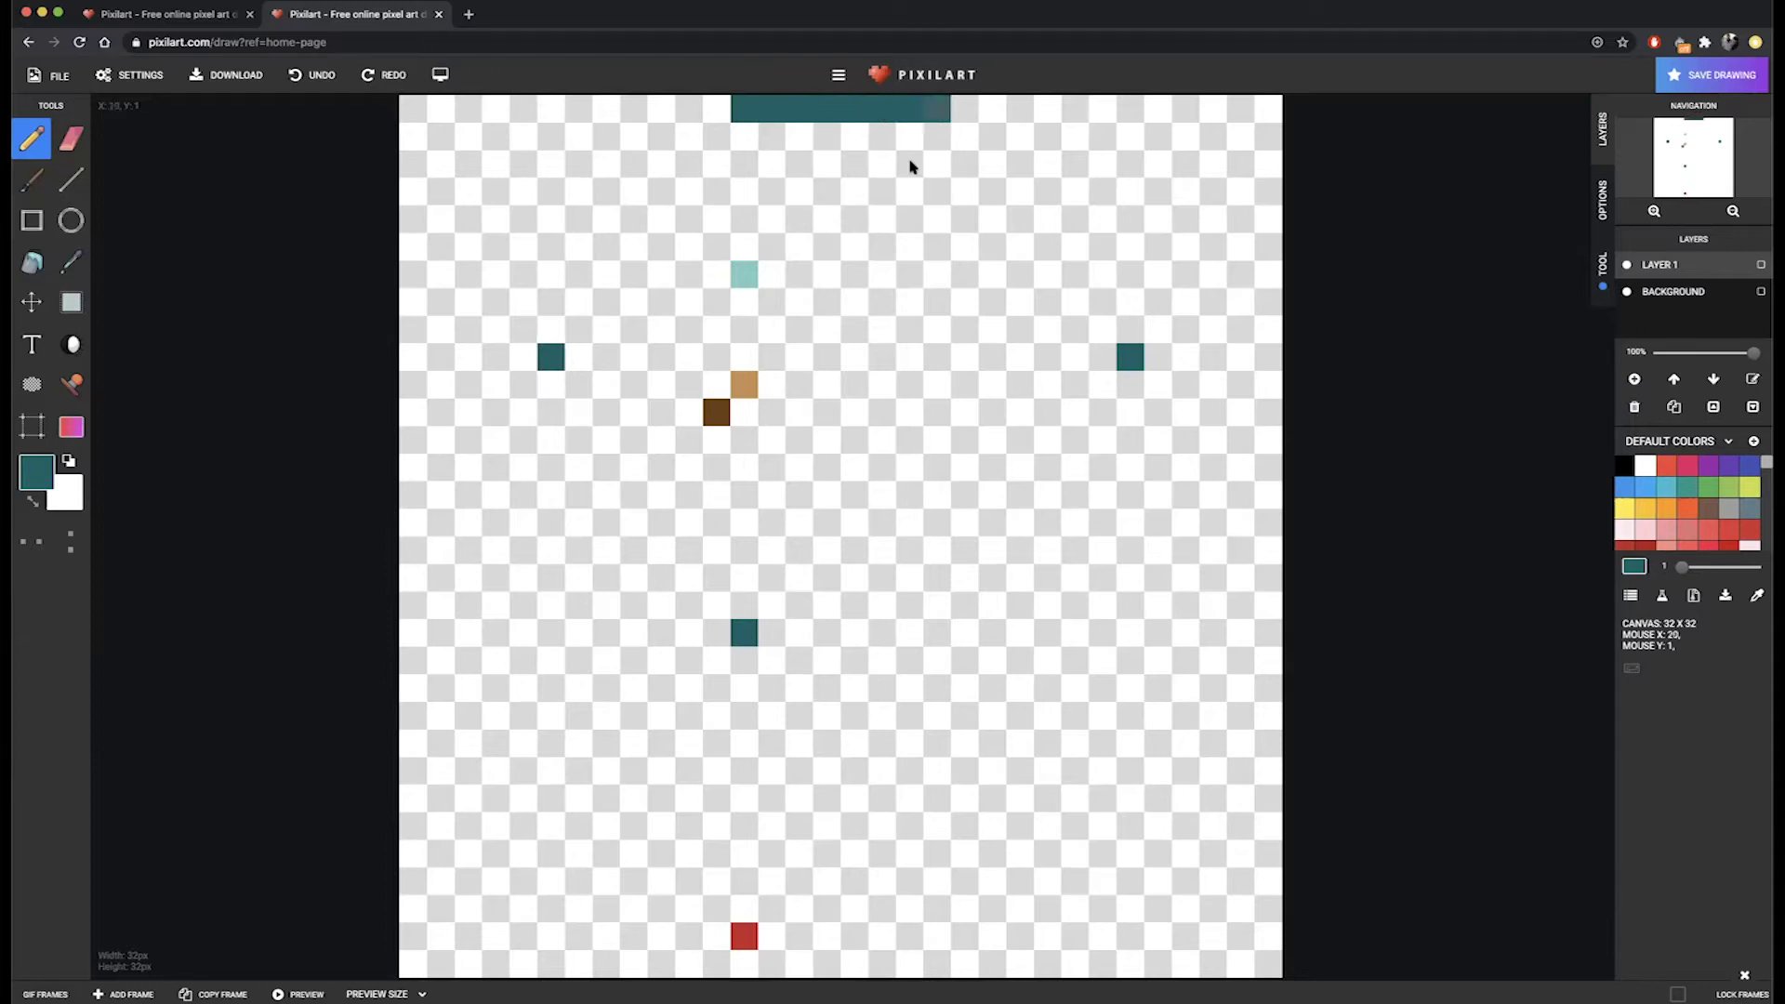
Add two-pixel outline steps in row 2 on both sides of the hat's top edge, columns 11–12 and 21–22.
left_click(179, 14)
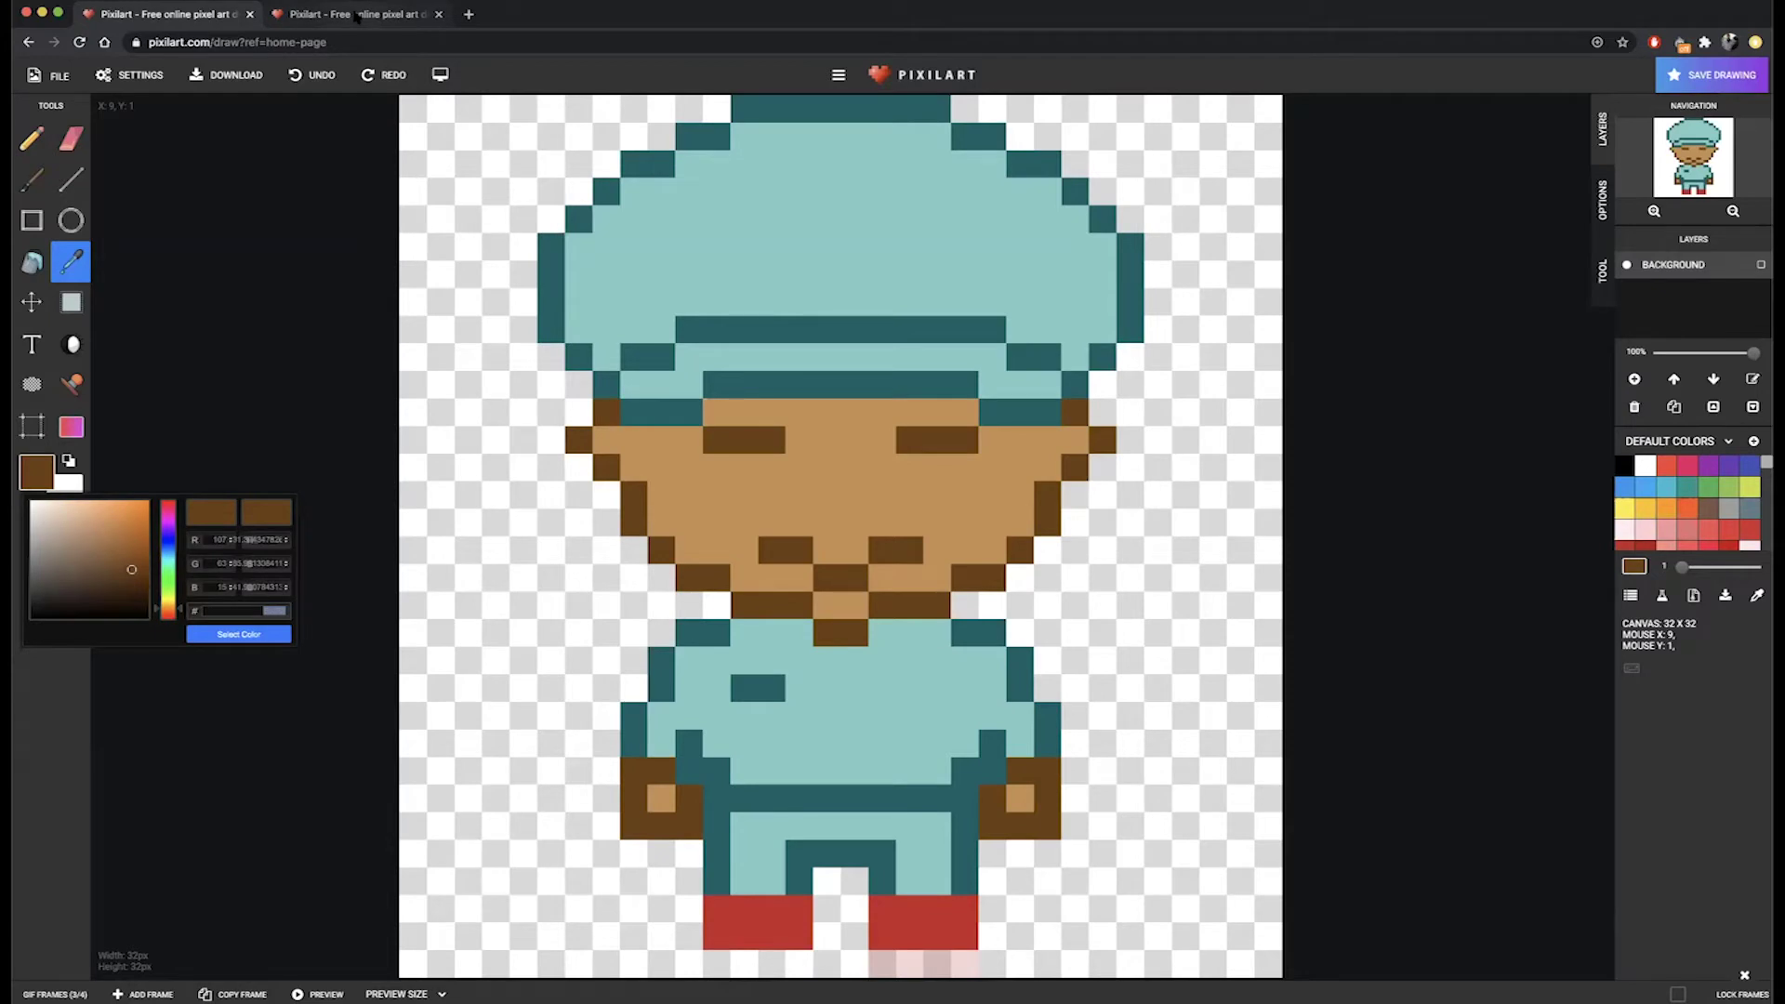
left_click(357, 16)
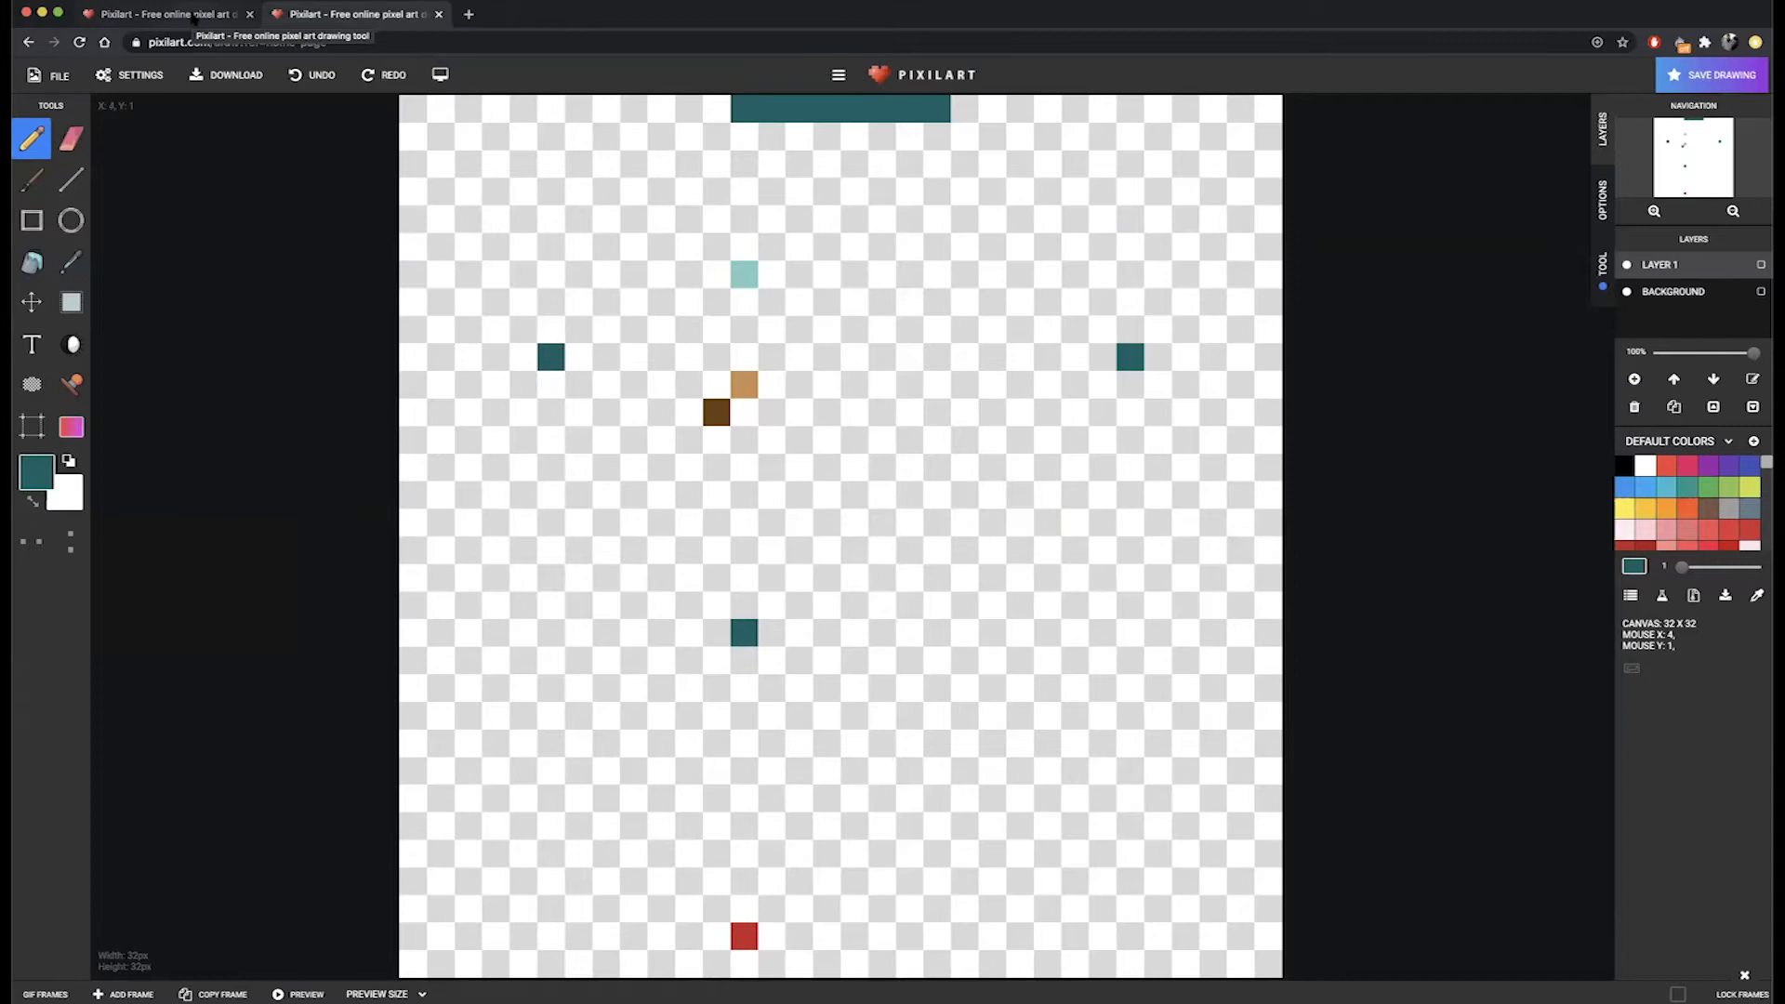
left_click(195, 16)
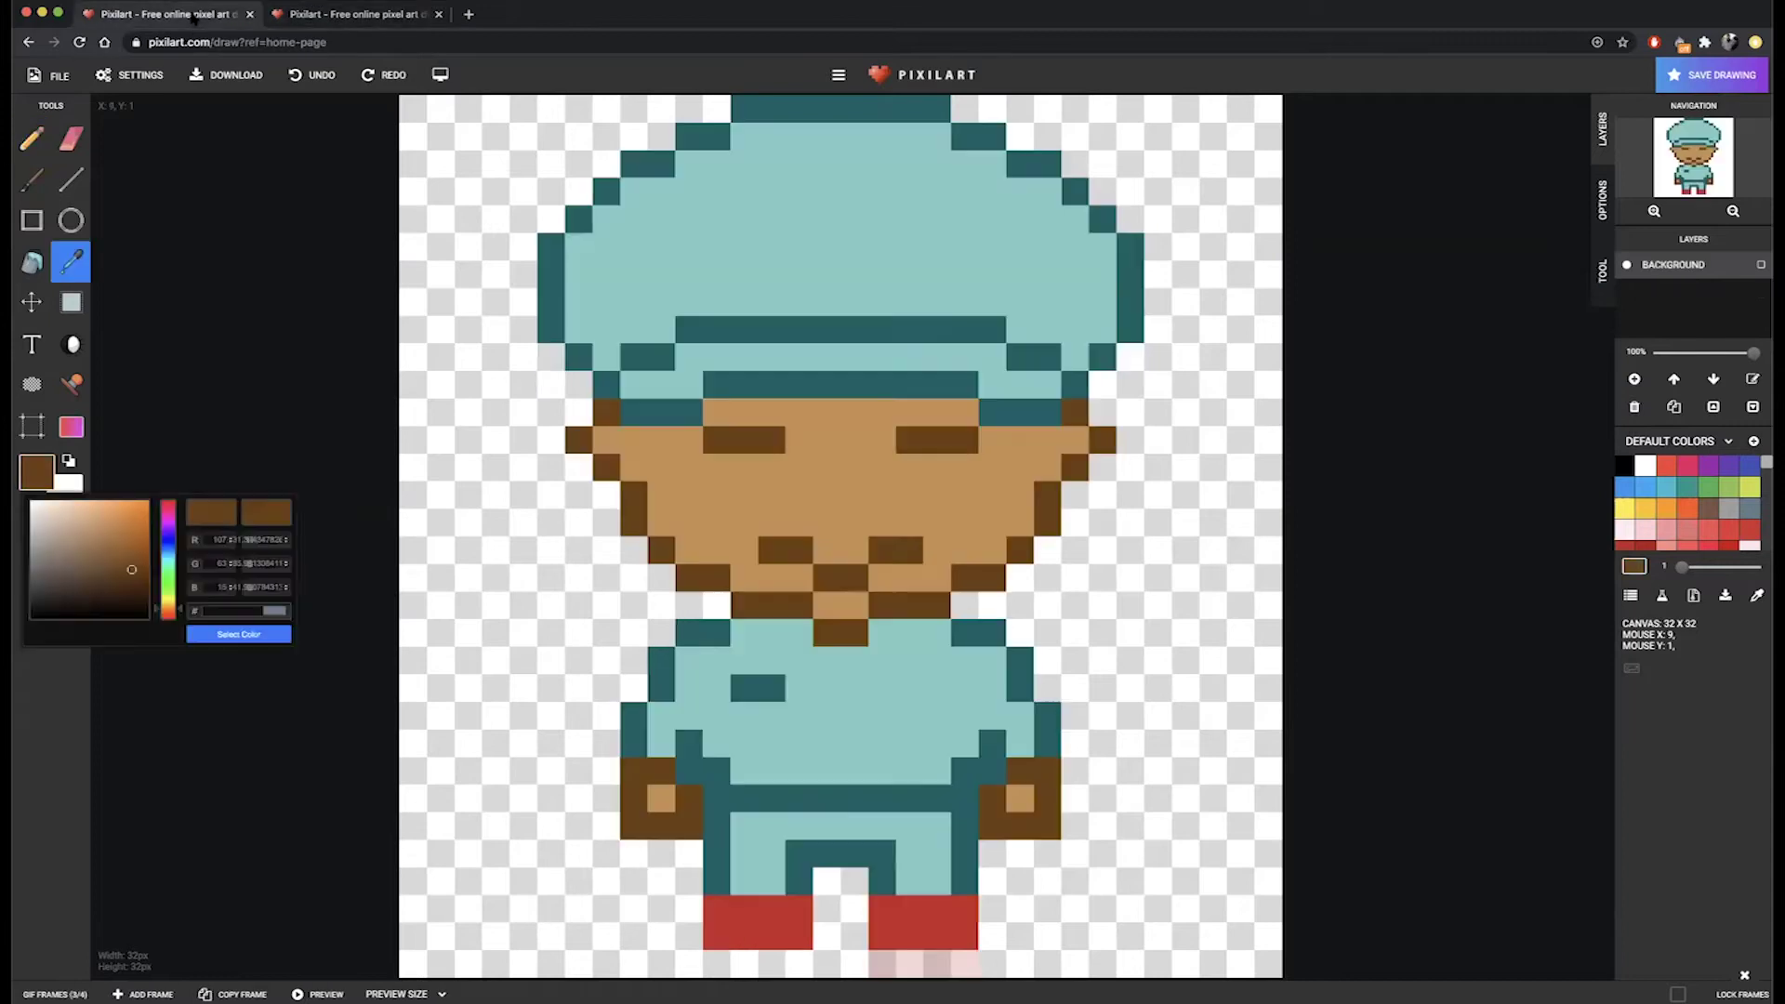
left_click(370, 19)
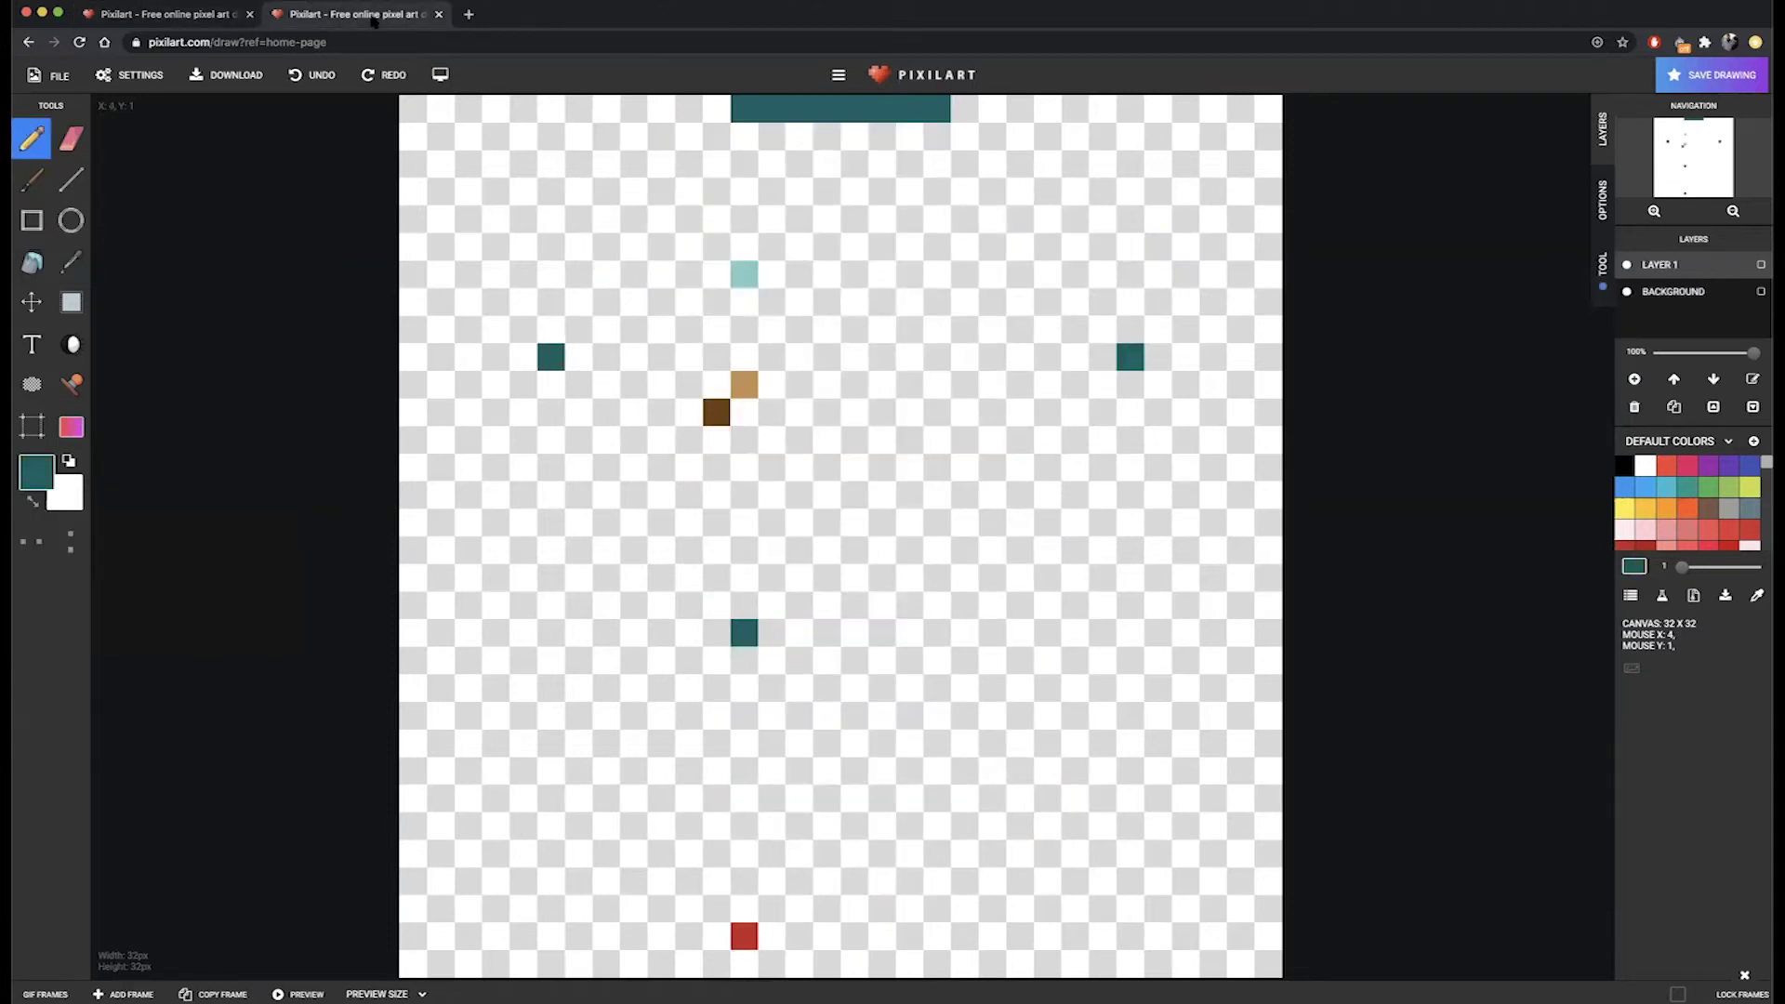
left_click_drag(689, 137, 712, 147)
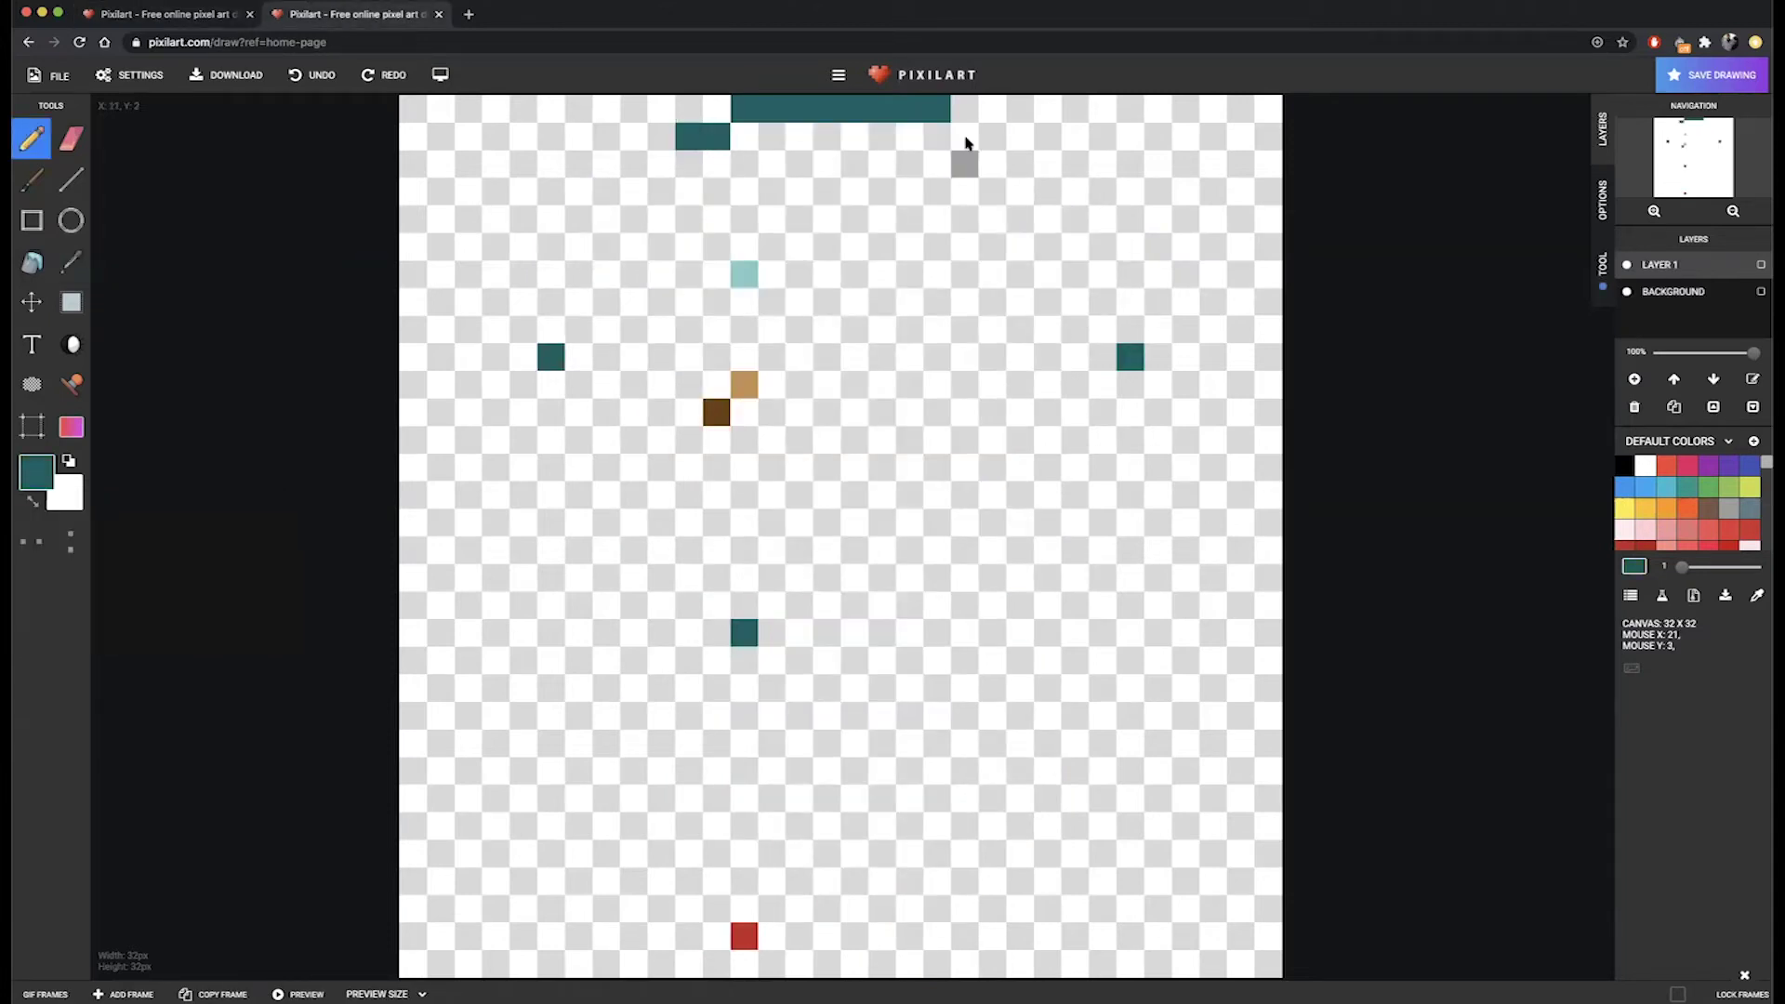
left_click_drag(967, 136, 993, 138)
Continue the hat outline in row 3 with two-pixel steps at columns 9–10 and 23–24, matching the reference.
left_click(165, 16)
key("ctrl+Tab")
left_click_drag(661, 164, 633, 160)
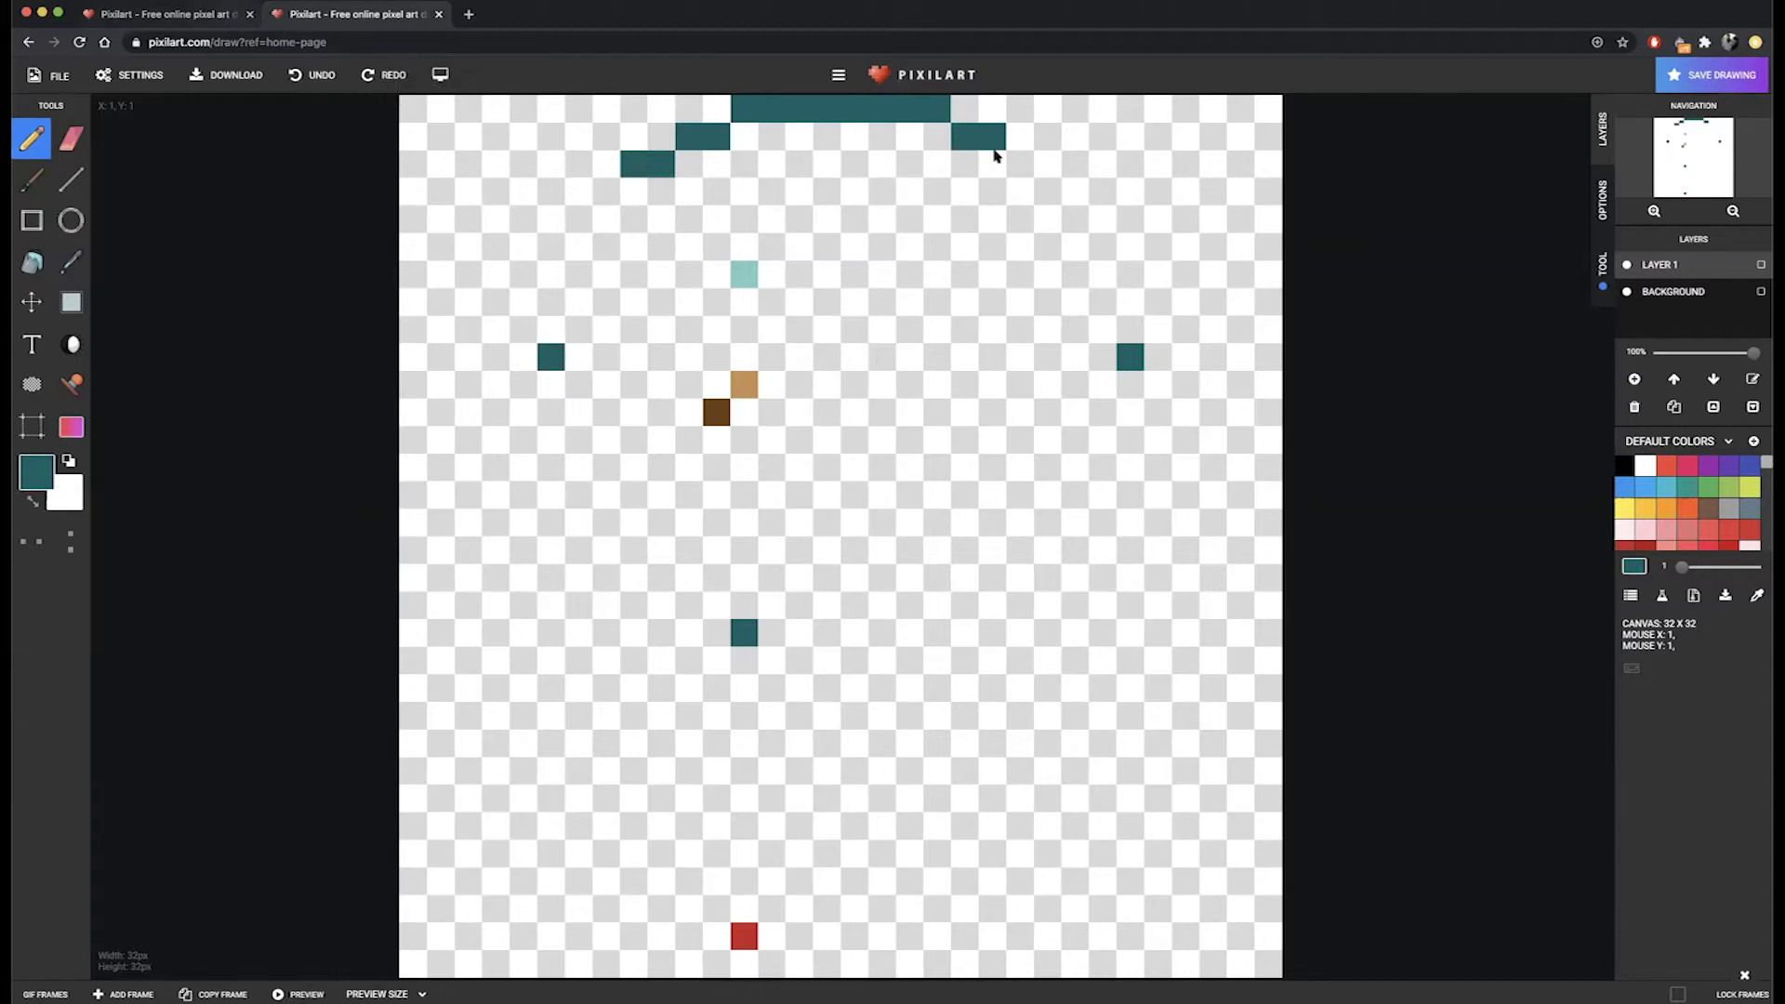
left_click_drag(1020, 164, 1046, 163)
Draw the hat's left outline with single diagonal pixels in rows 4 and 5, plus a vertical line in column 6, rows 6 to 9.
left_click(172, 16)
left_click(344, 19)
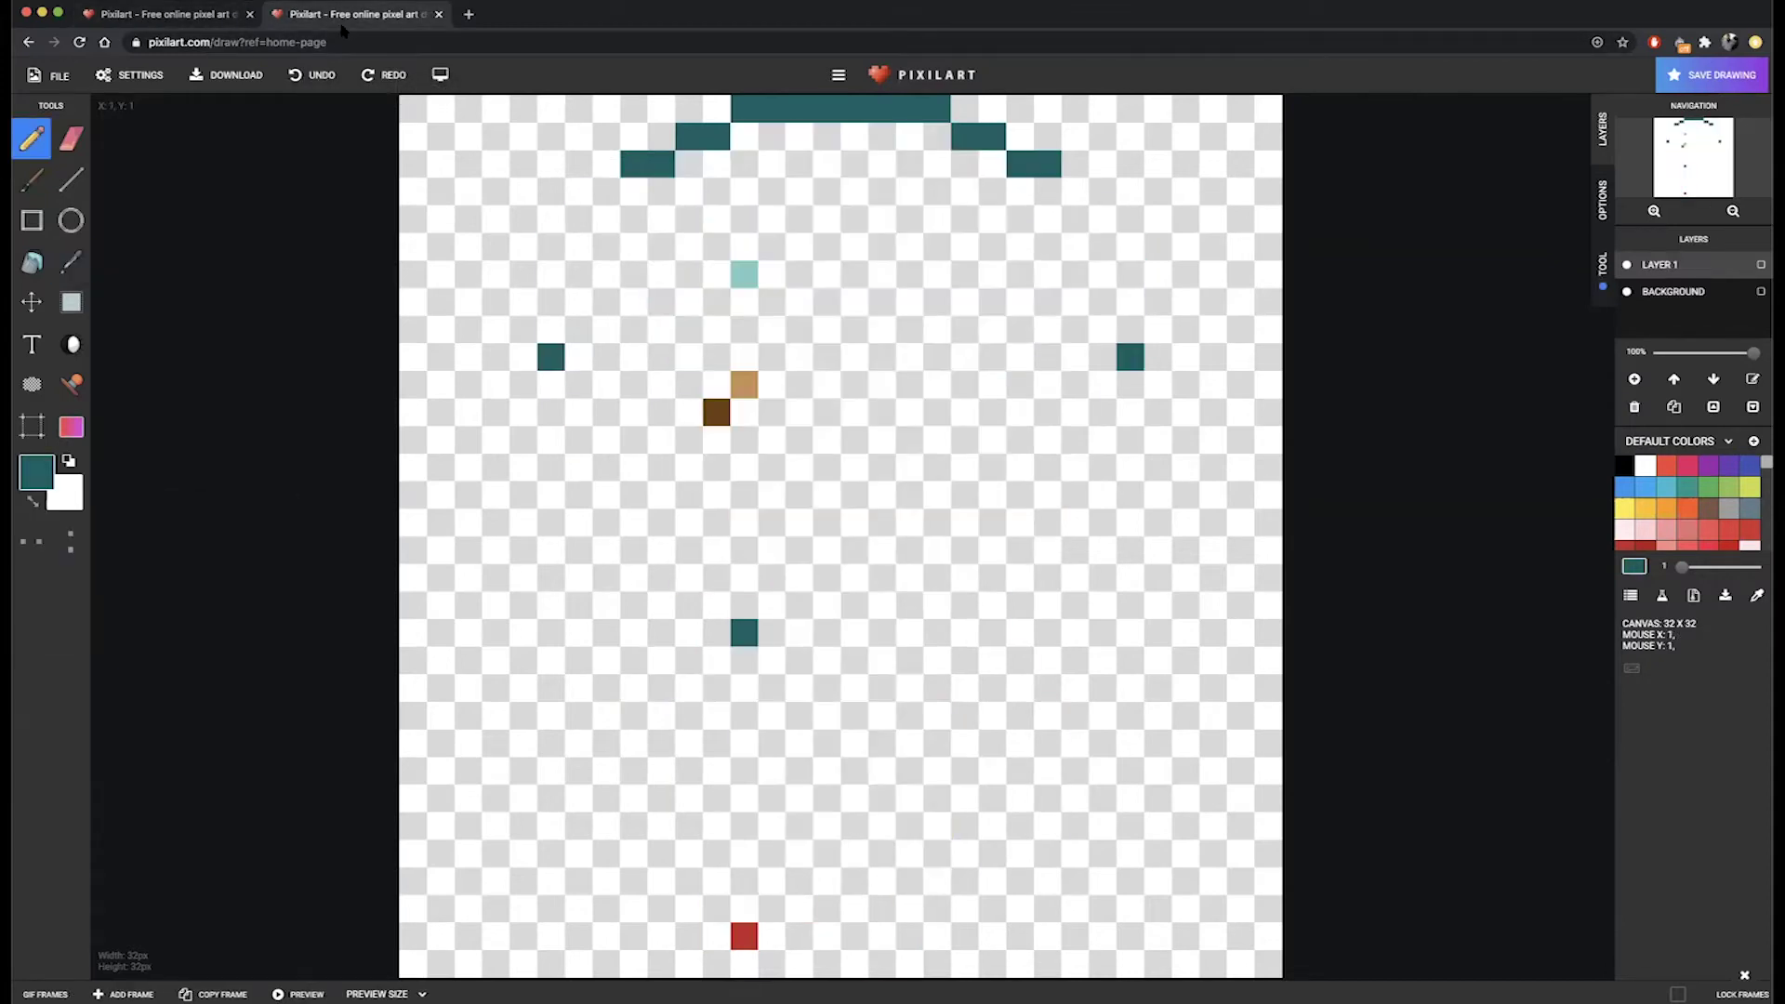
left_click(606, 192)
left_click(581, 219)
left_click(223, 17)
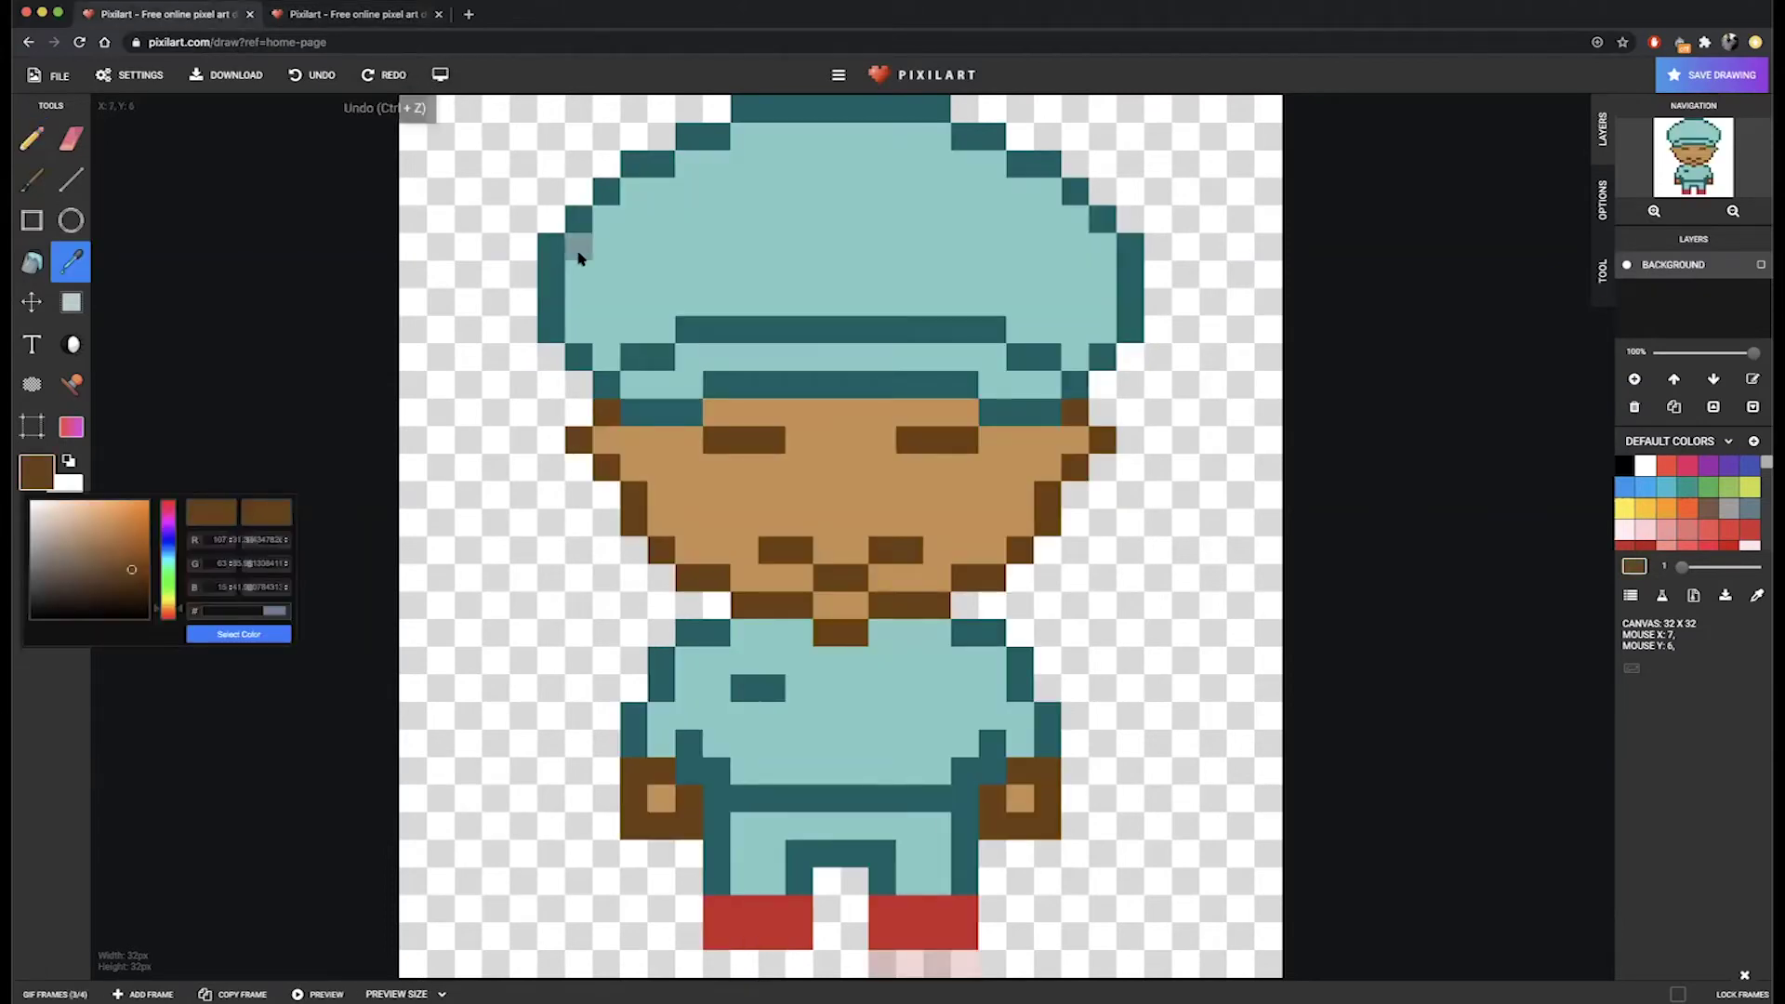
left_click(353, 21)
left_click_drag(551, 247, 553, 333)
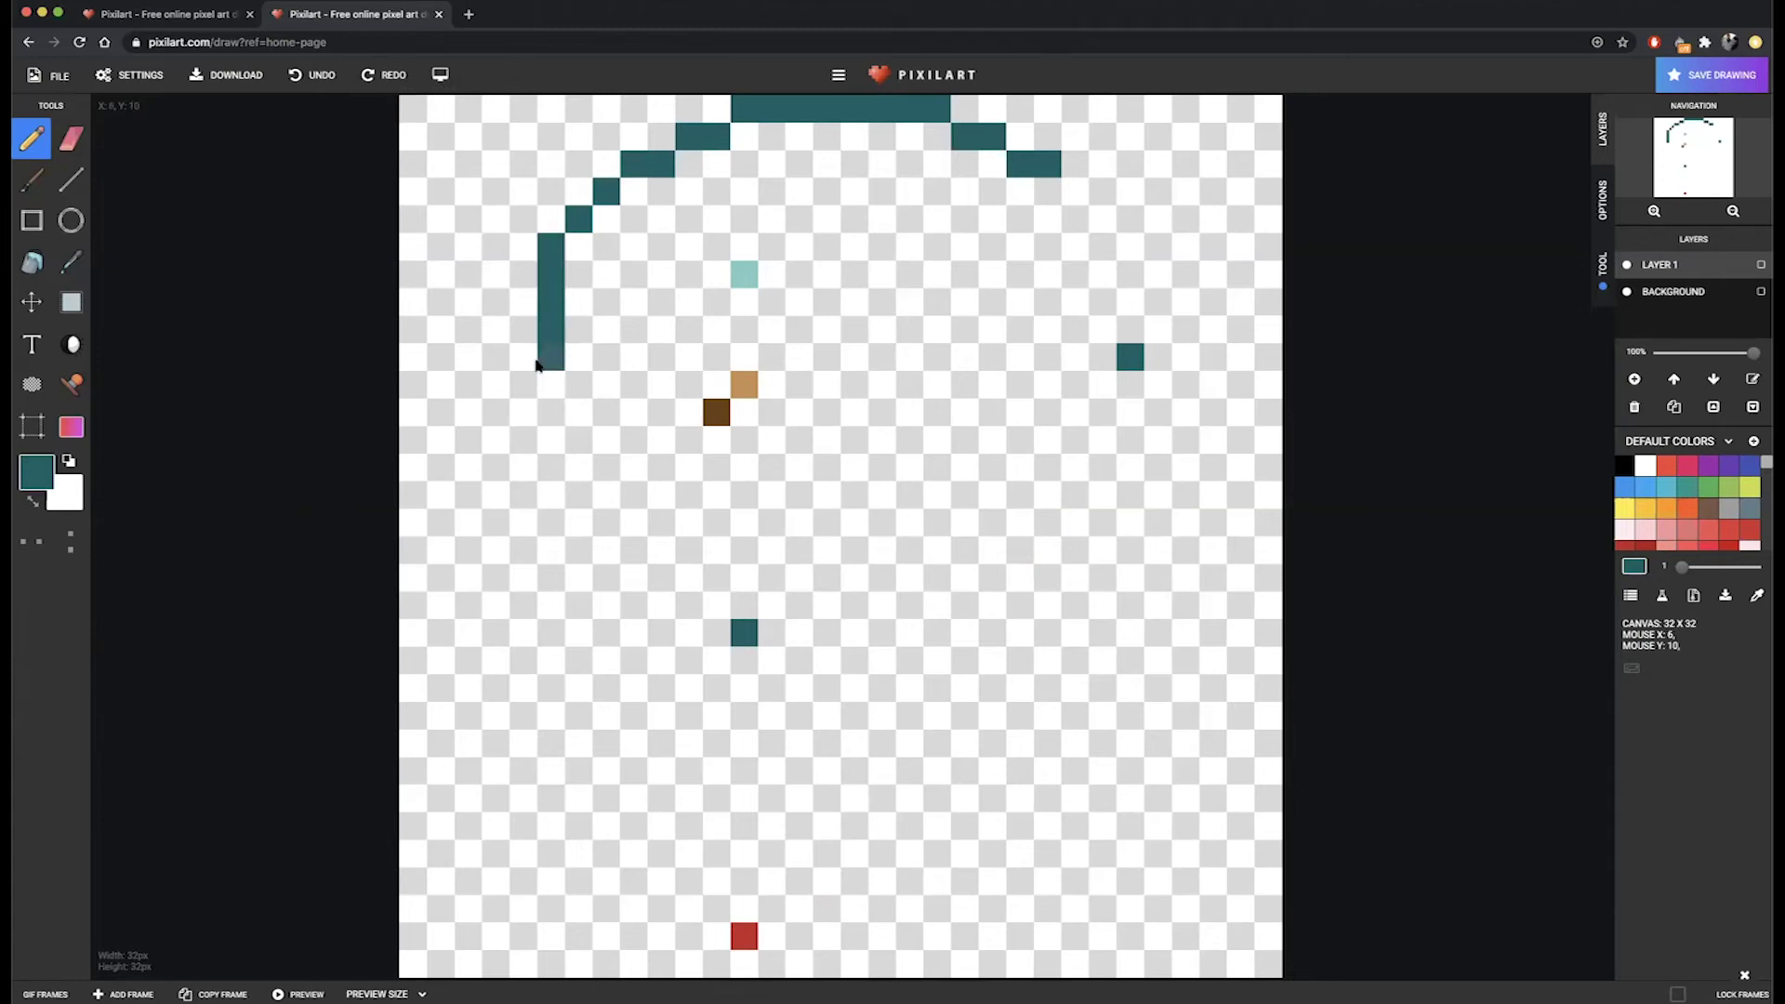
Erase the two dark teal marker pixels in row 10 at columns 6 and 27.
key("e")
left_click(551, 358)
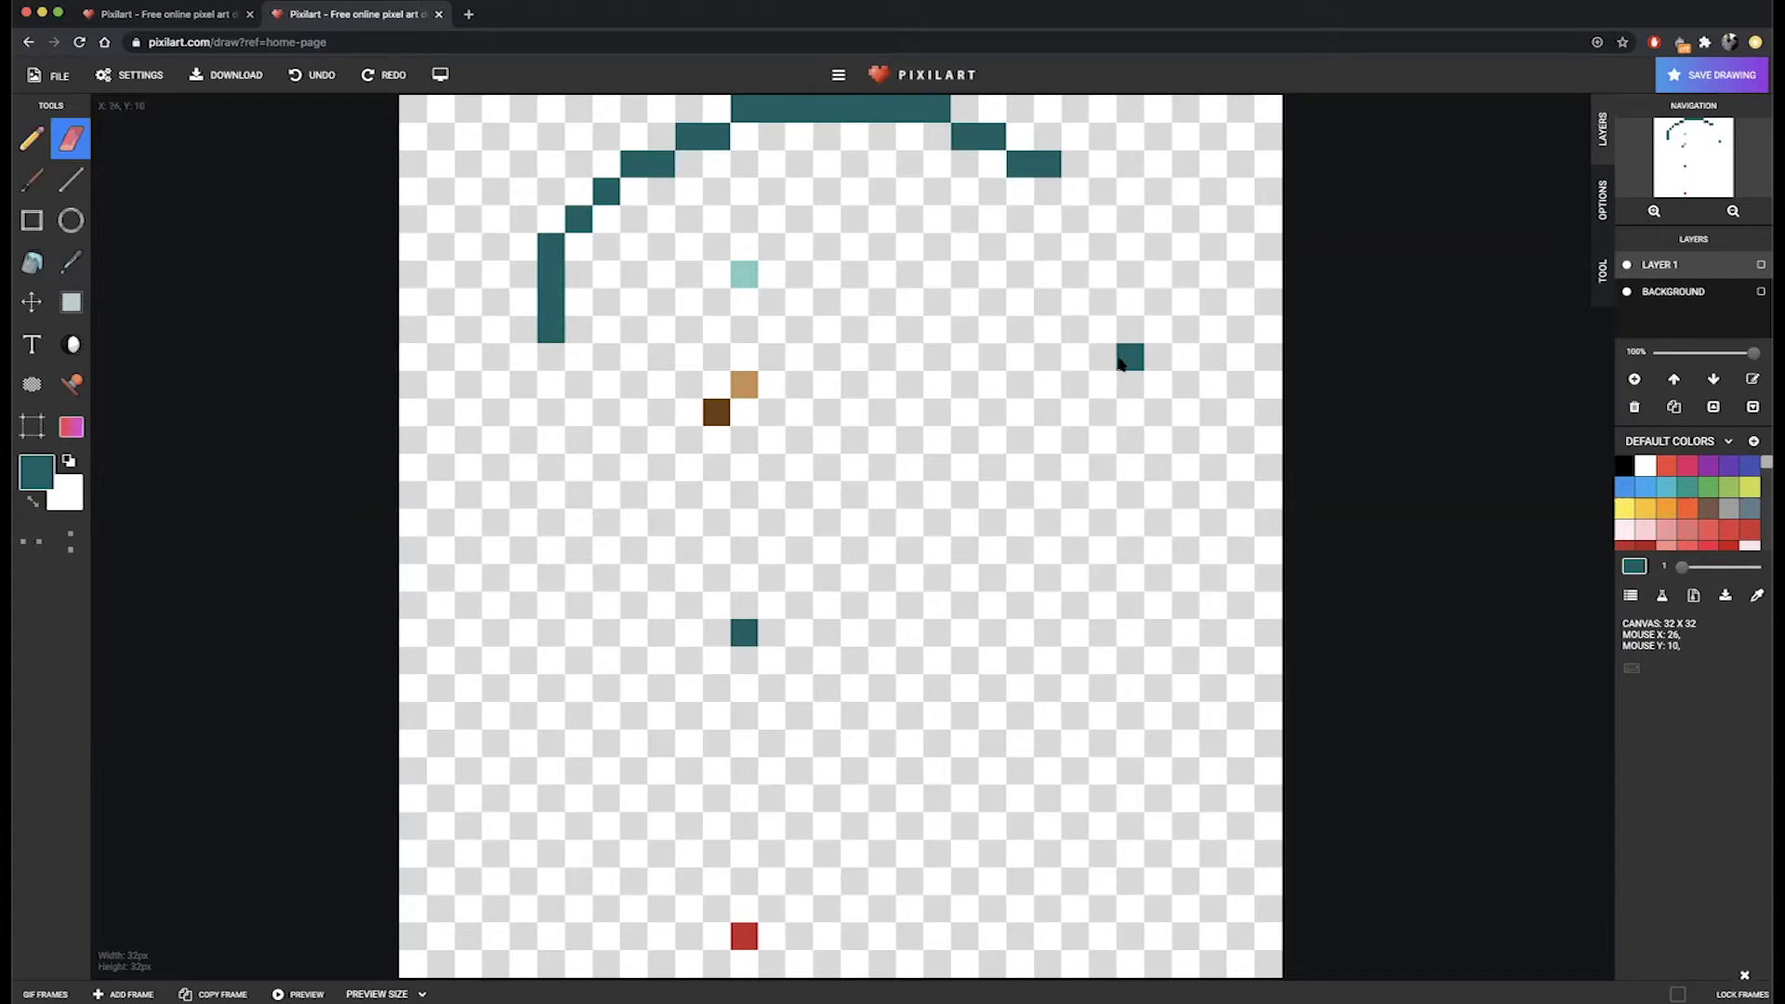
Draw the hat's right outline with single diagonal pixels at columns 25 and 26 in rows 4–5, plus column 27 in rows 6–9.
left_click(31, 139)
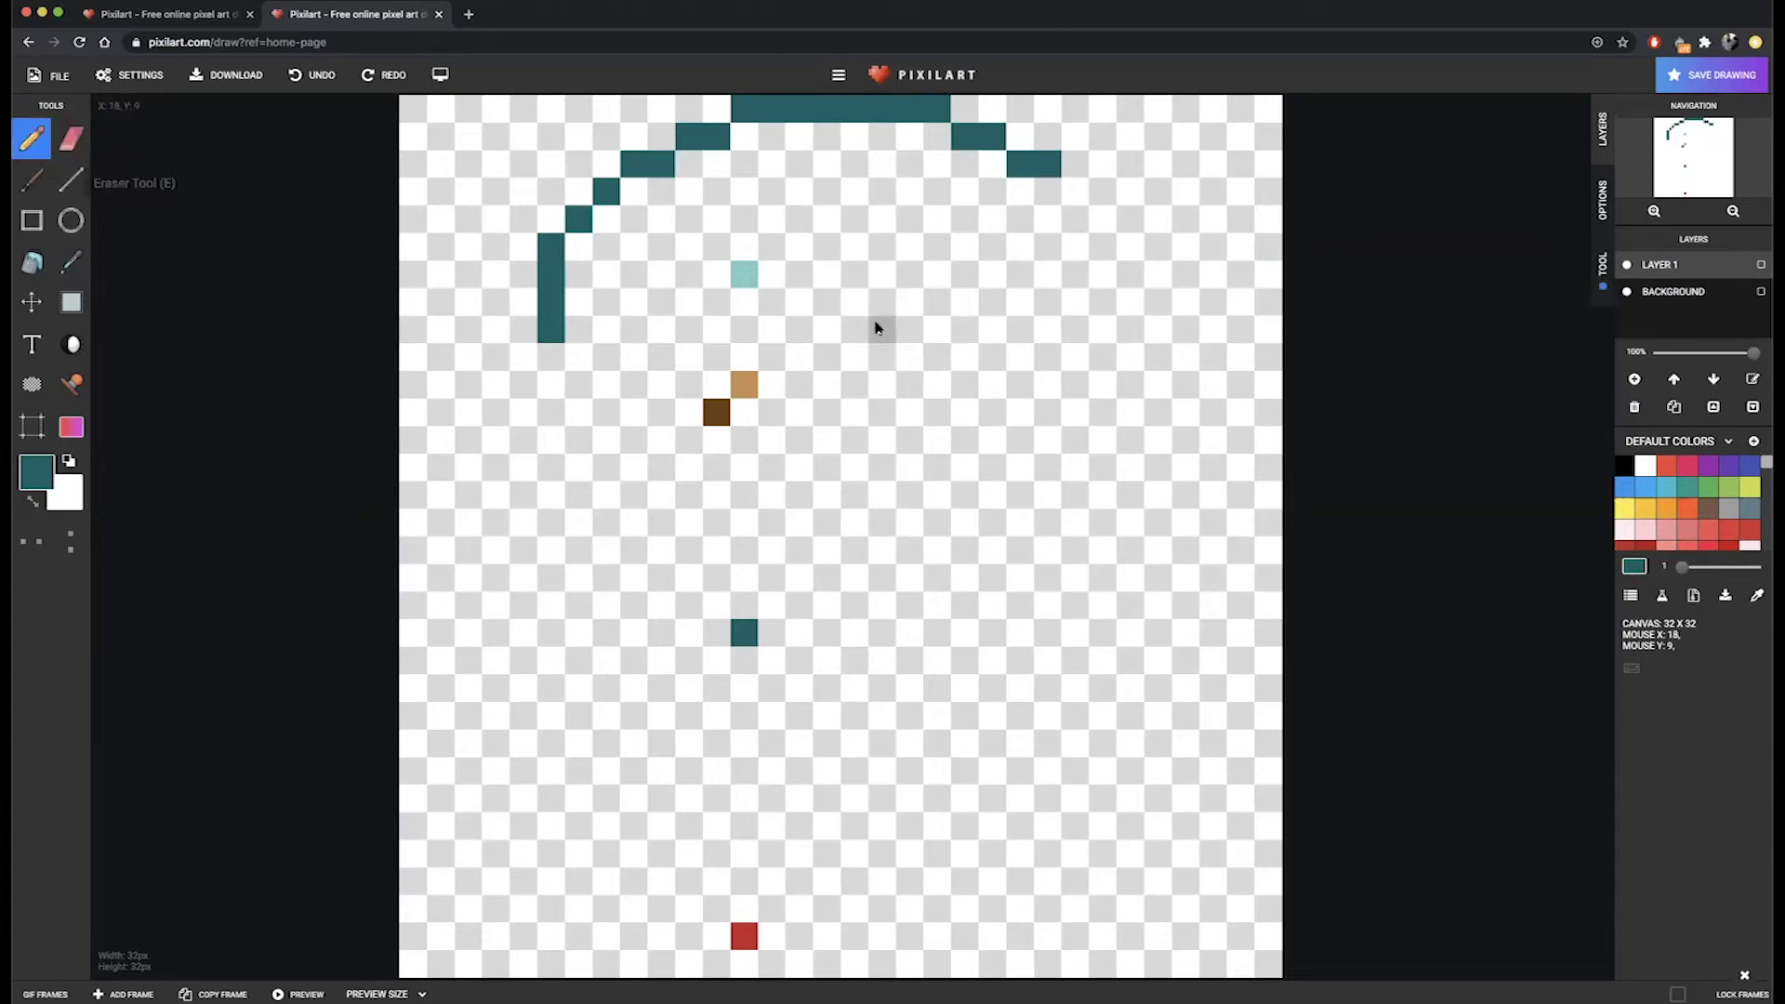
left_click(1076, 193)
left_click(1103, 221)
left_click(1132, 248)
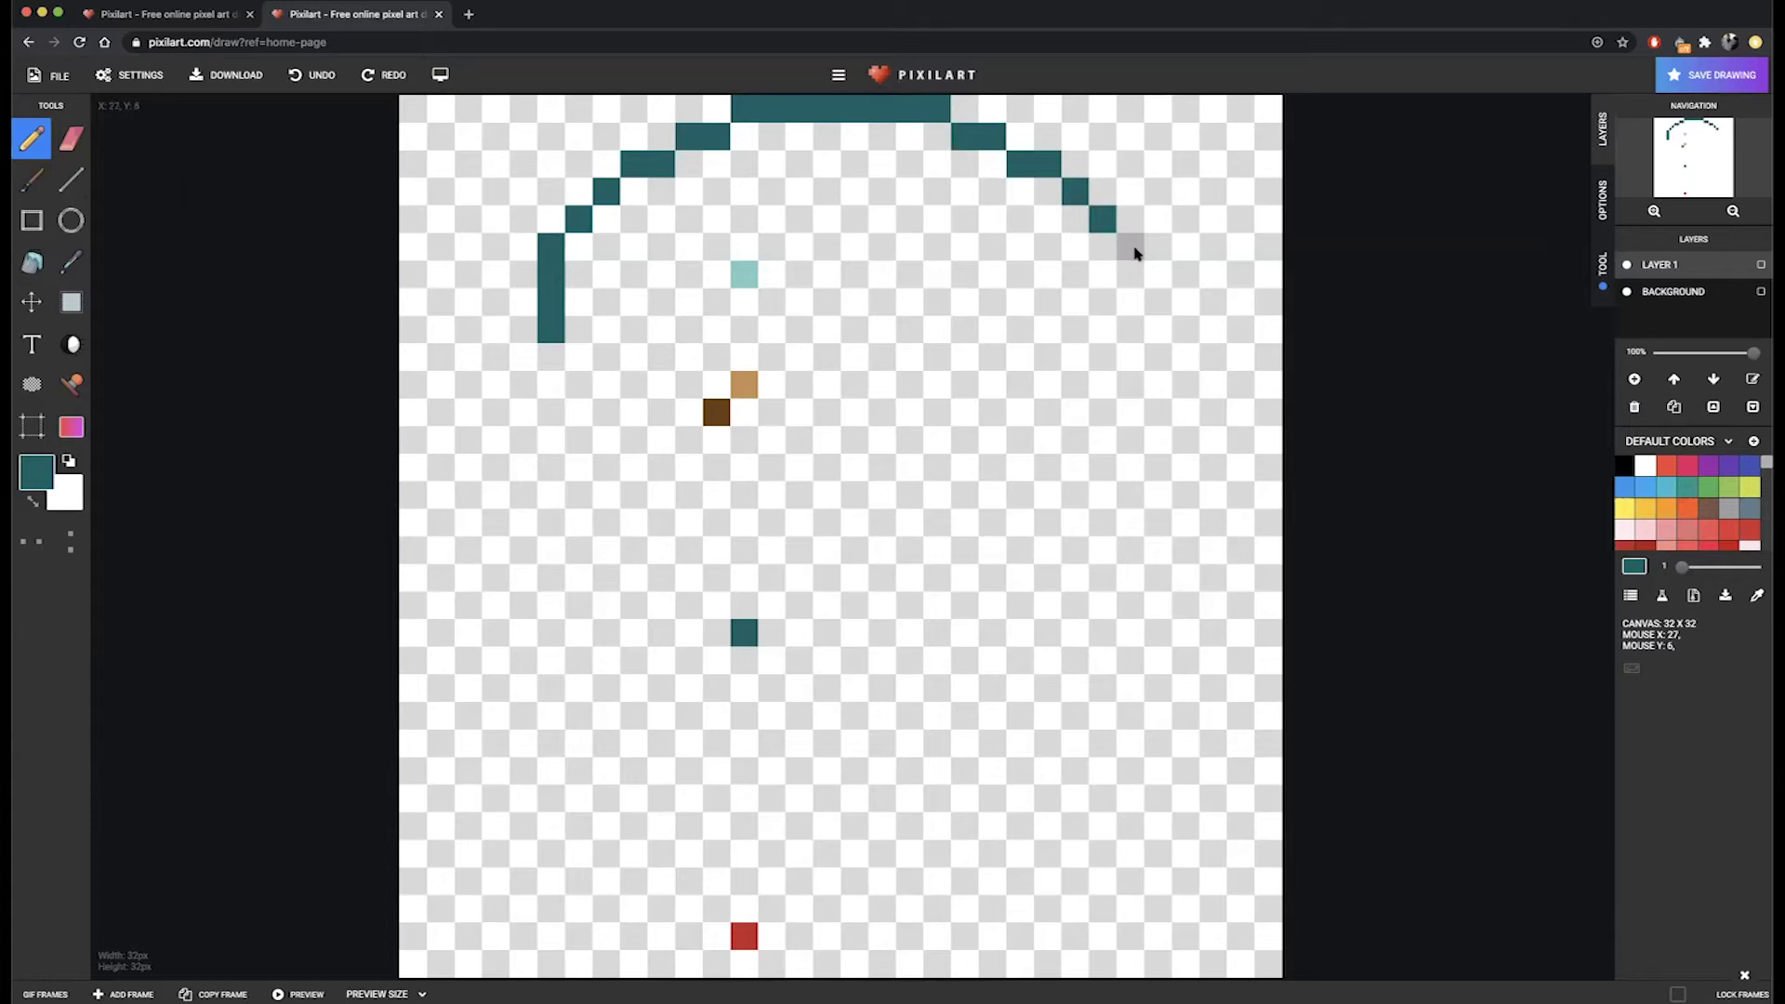
left_click(1136, 267)
left_click(1135, 303)
left_click(1133, 331)
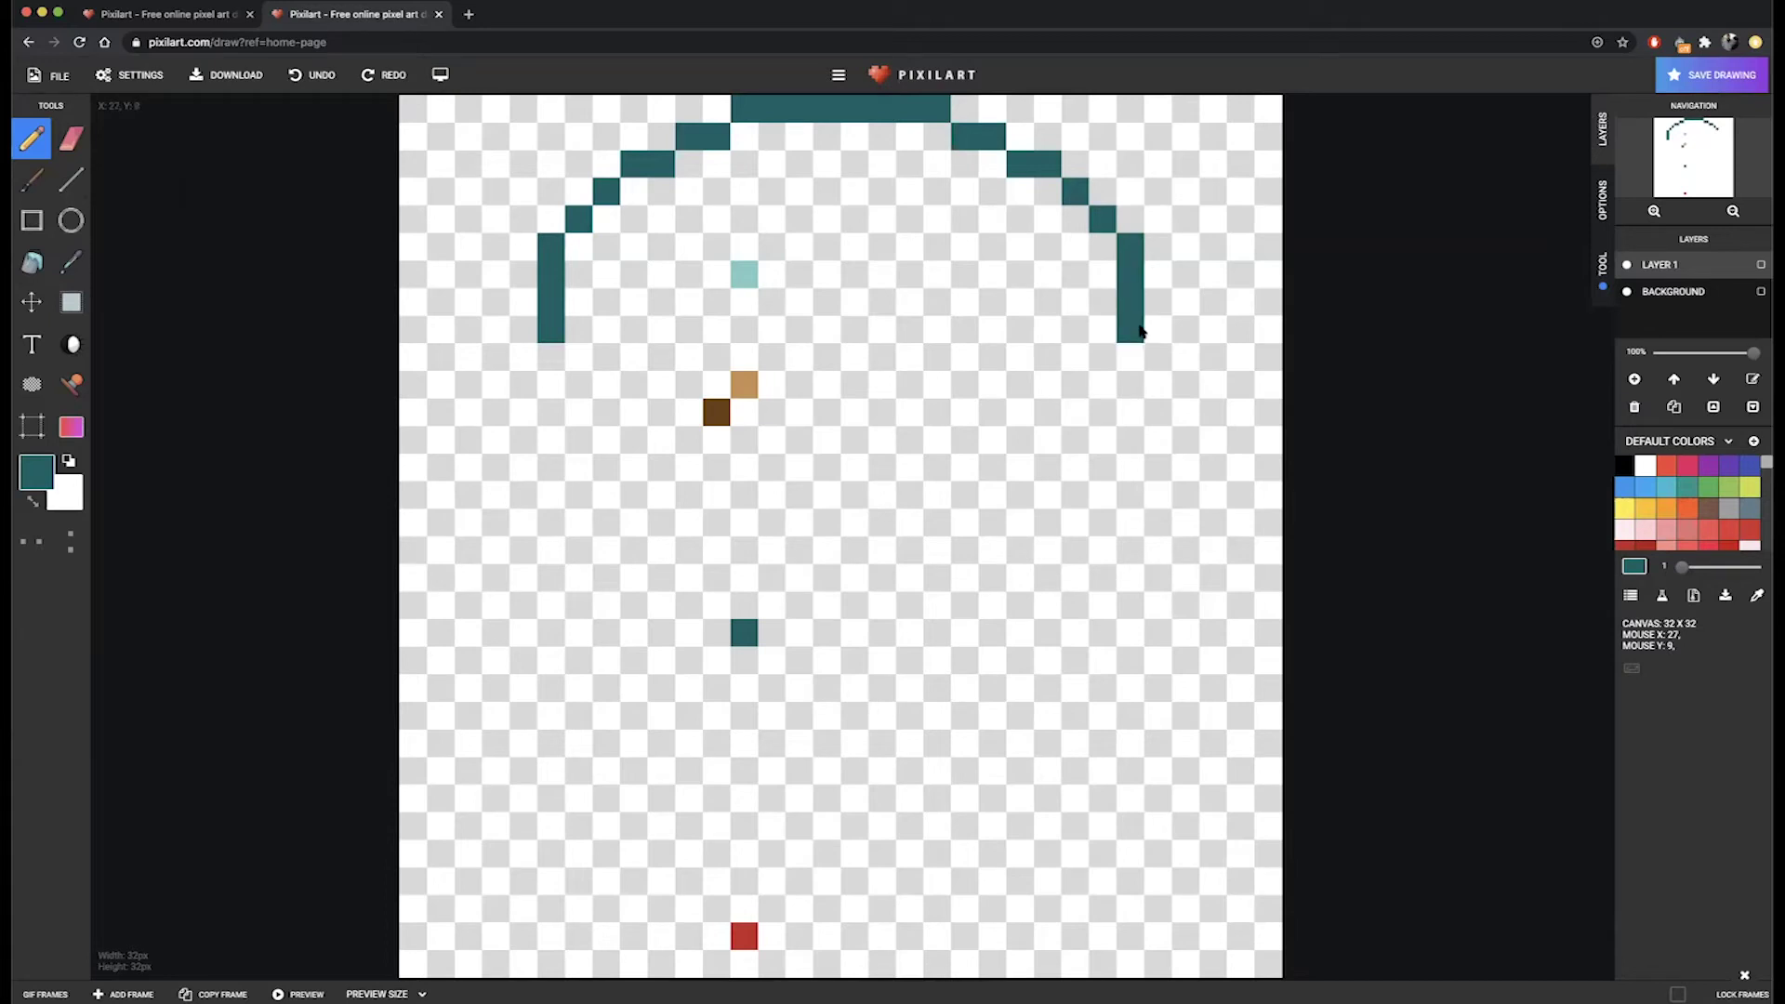
Turn on horizontal mirroring and add dark teal hat outline pixels in row 10 at columns 7 and 26, matching the reference.
left_click(32, 555)
left_click(166, 15)
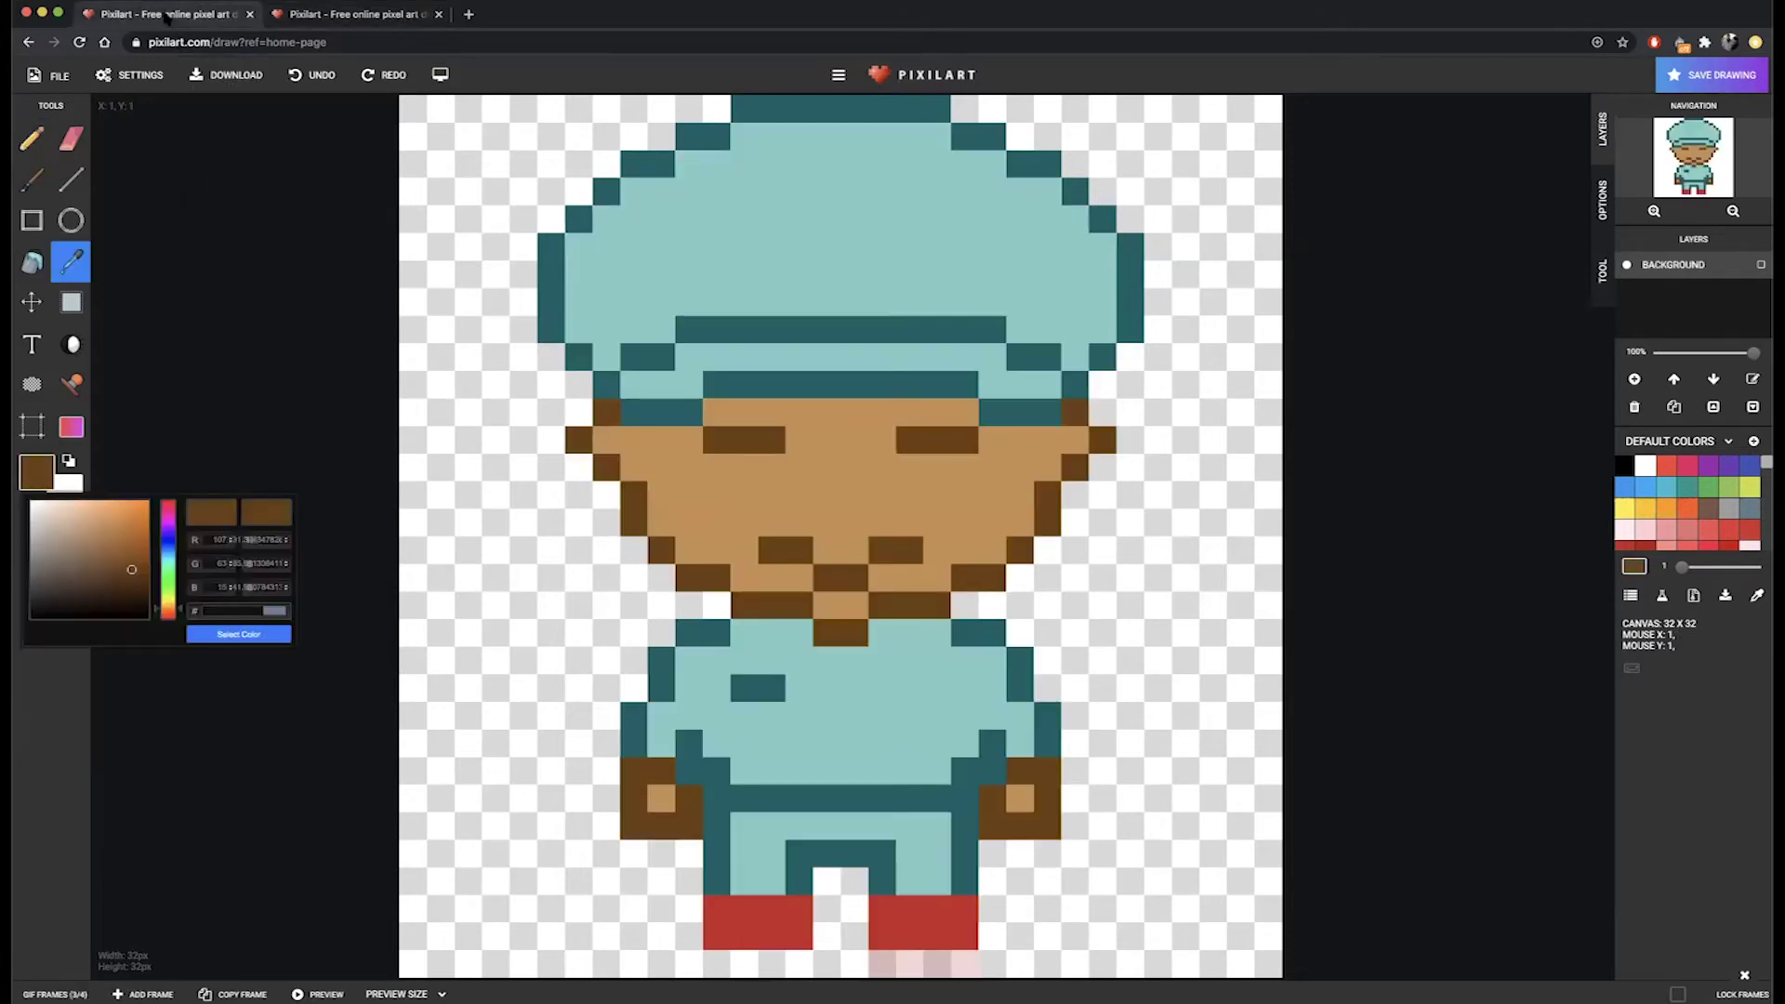
left_click(384, 15)
left_click(578, 356)
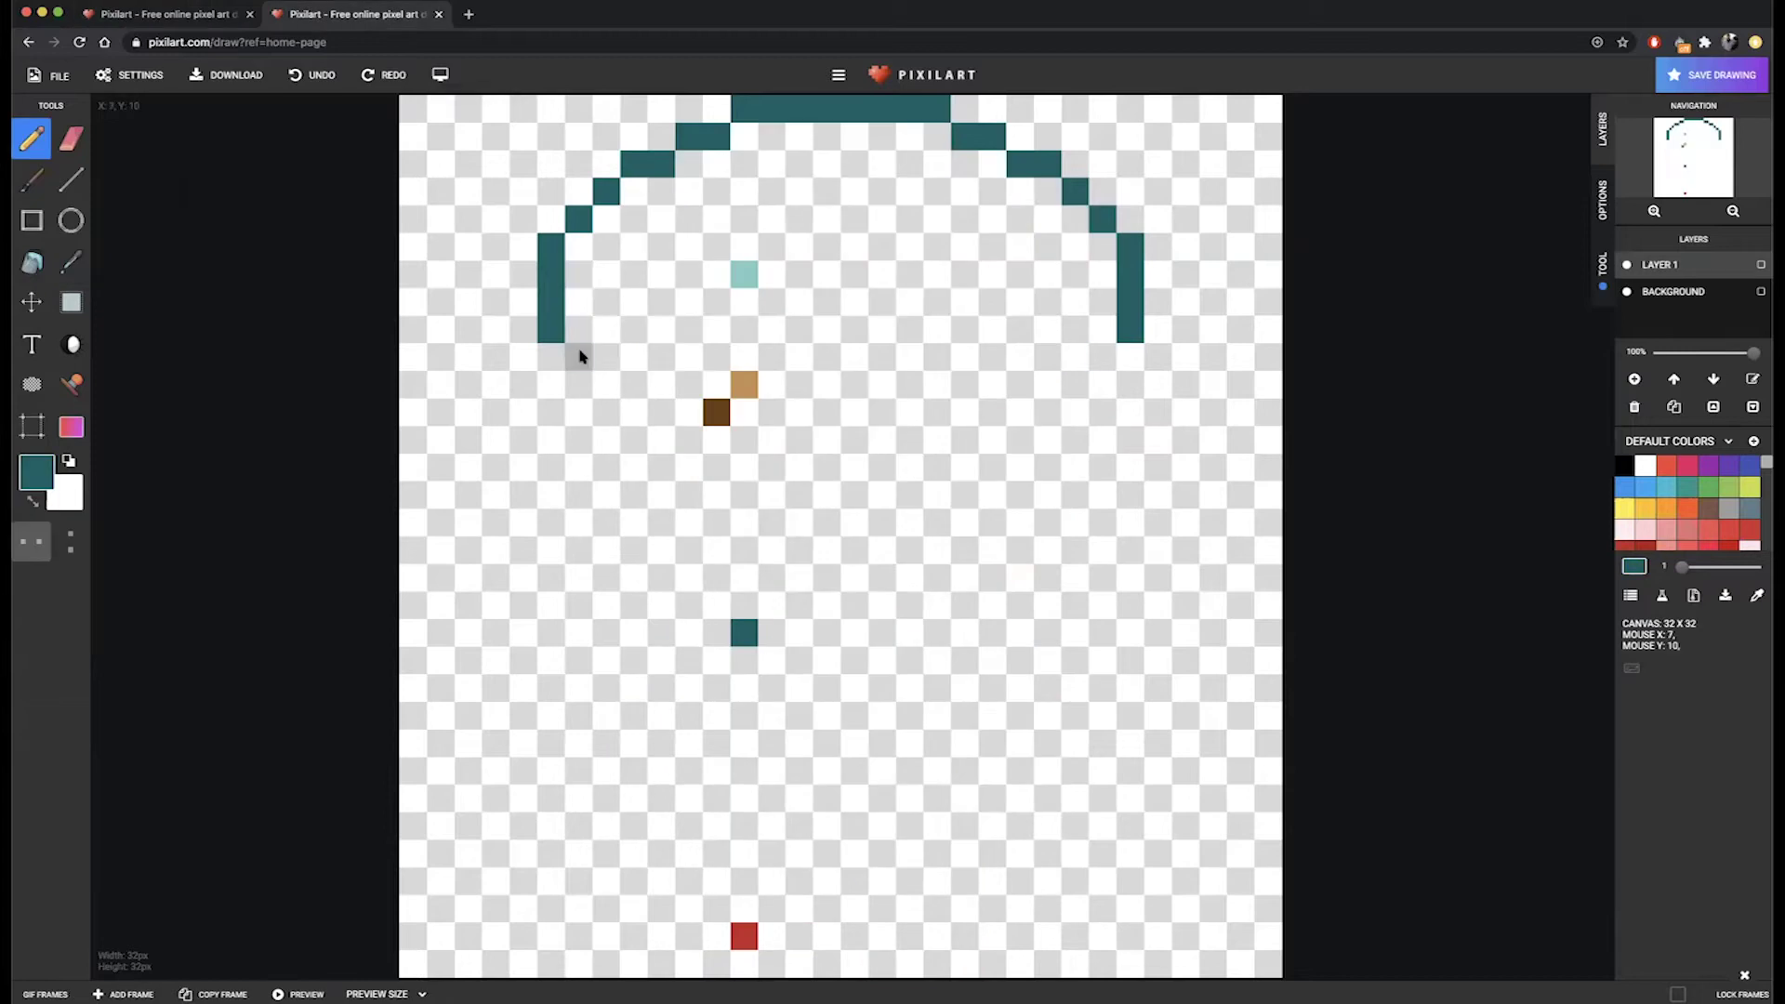
left_click(142, 17)
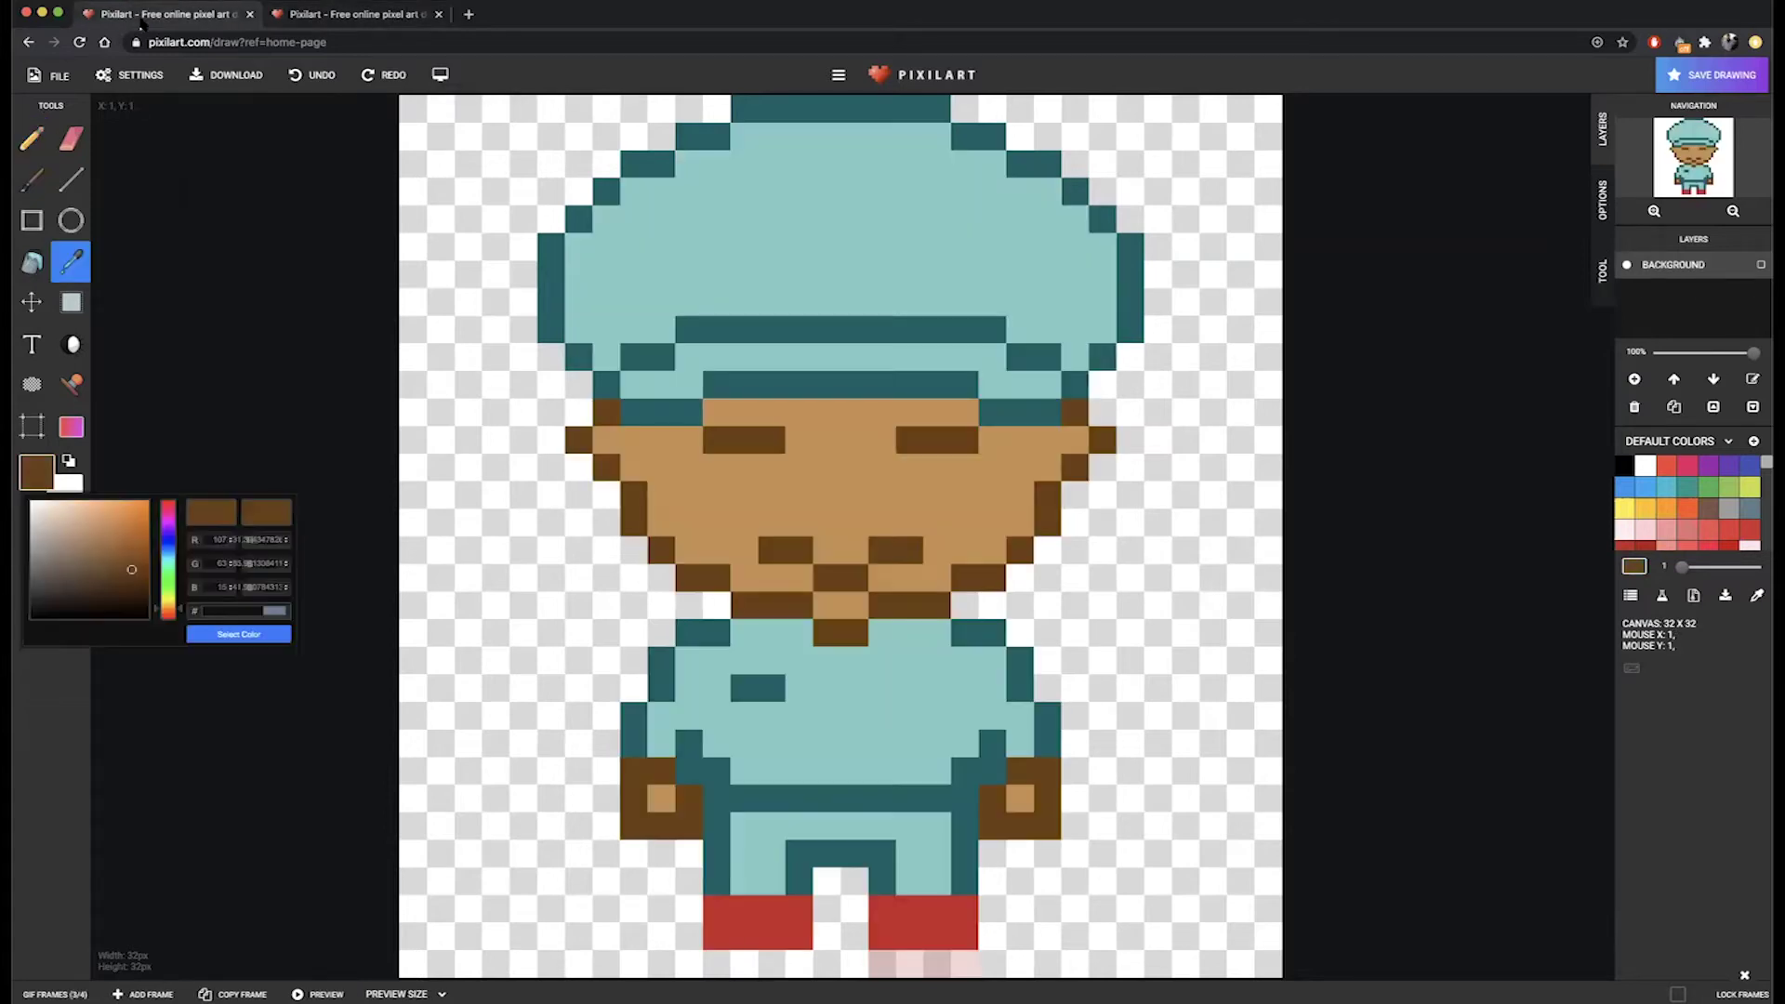
left_click(315, 15)
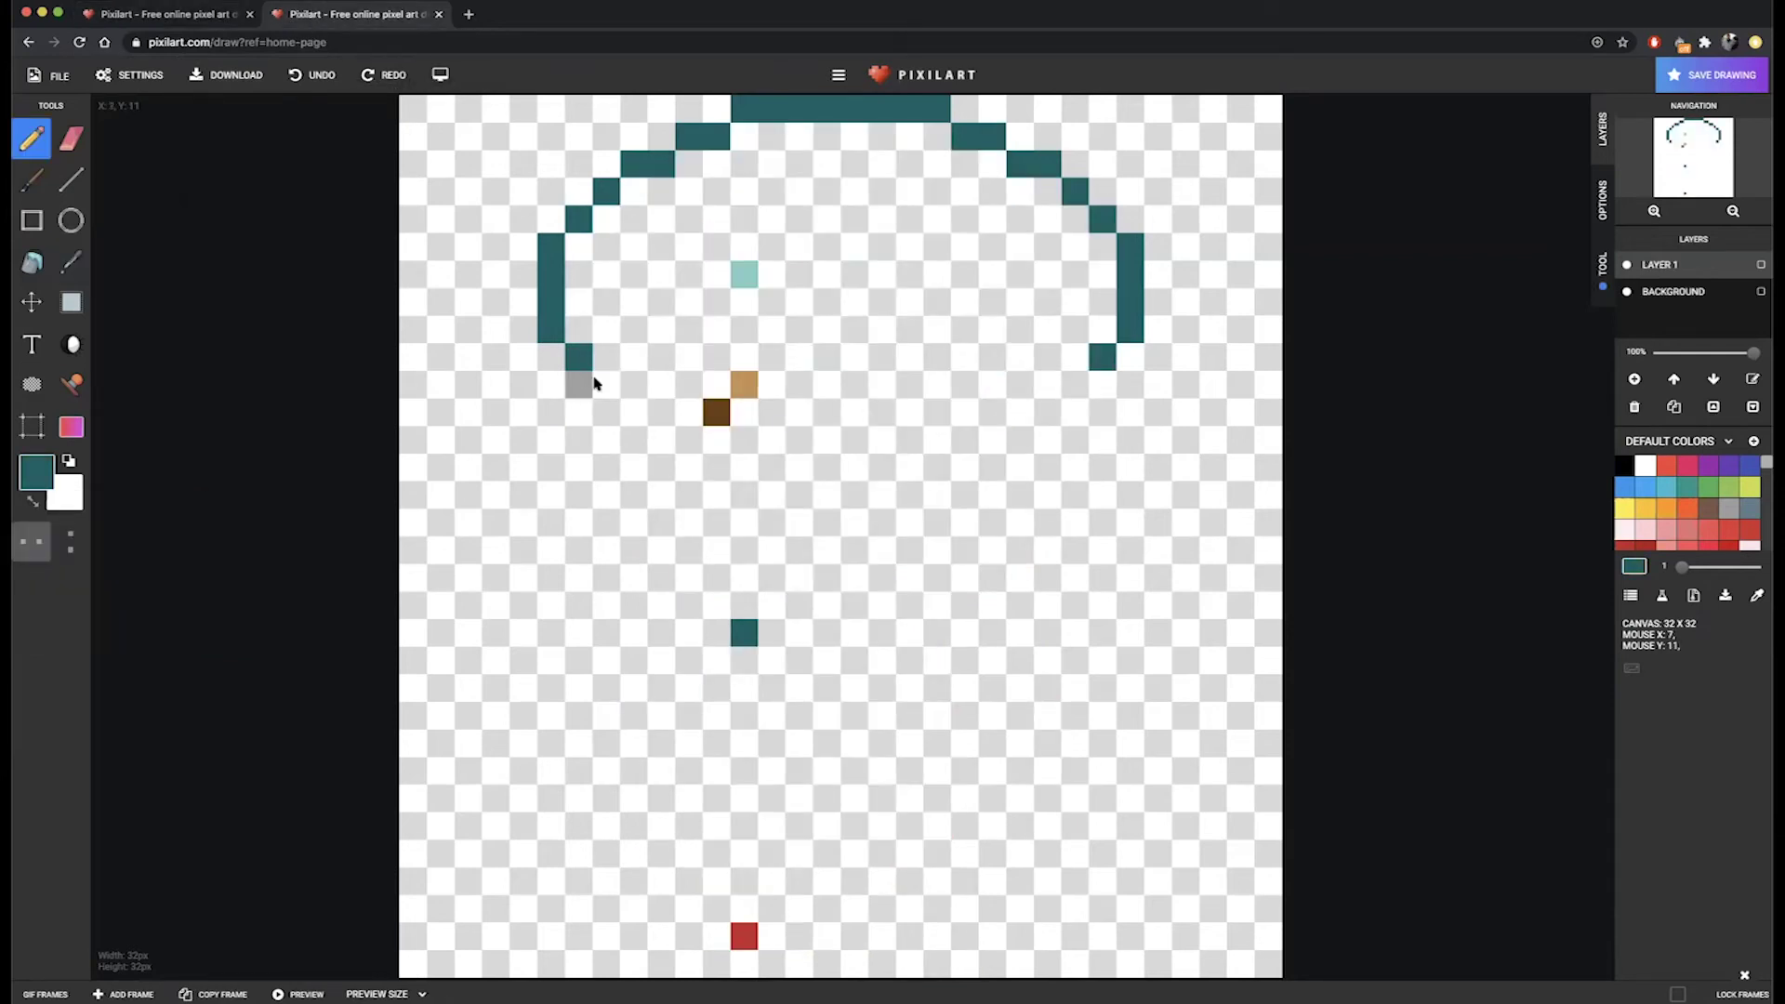
Close the hat's lower outline with mirrored pixels: columns 8 and 25 in row 11, 9–10 and 23–24 in row 12, and 11–22 in row 13.
left_click(212, 16)
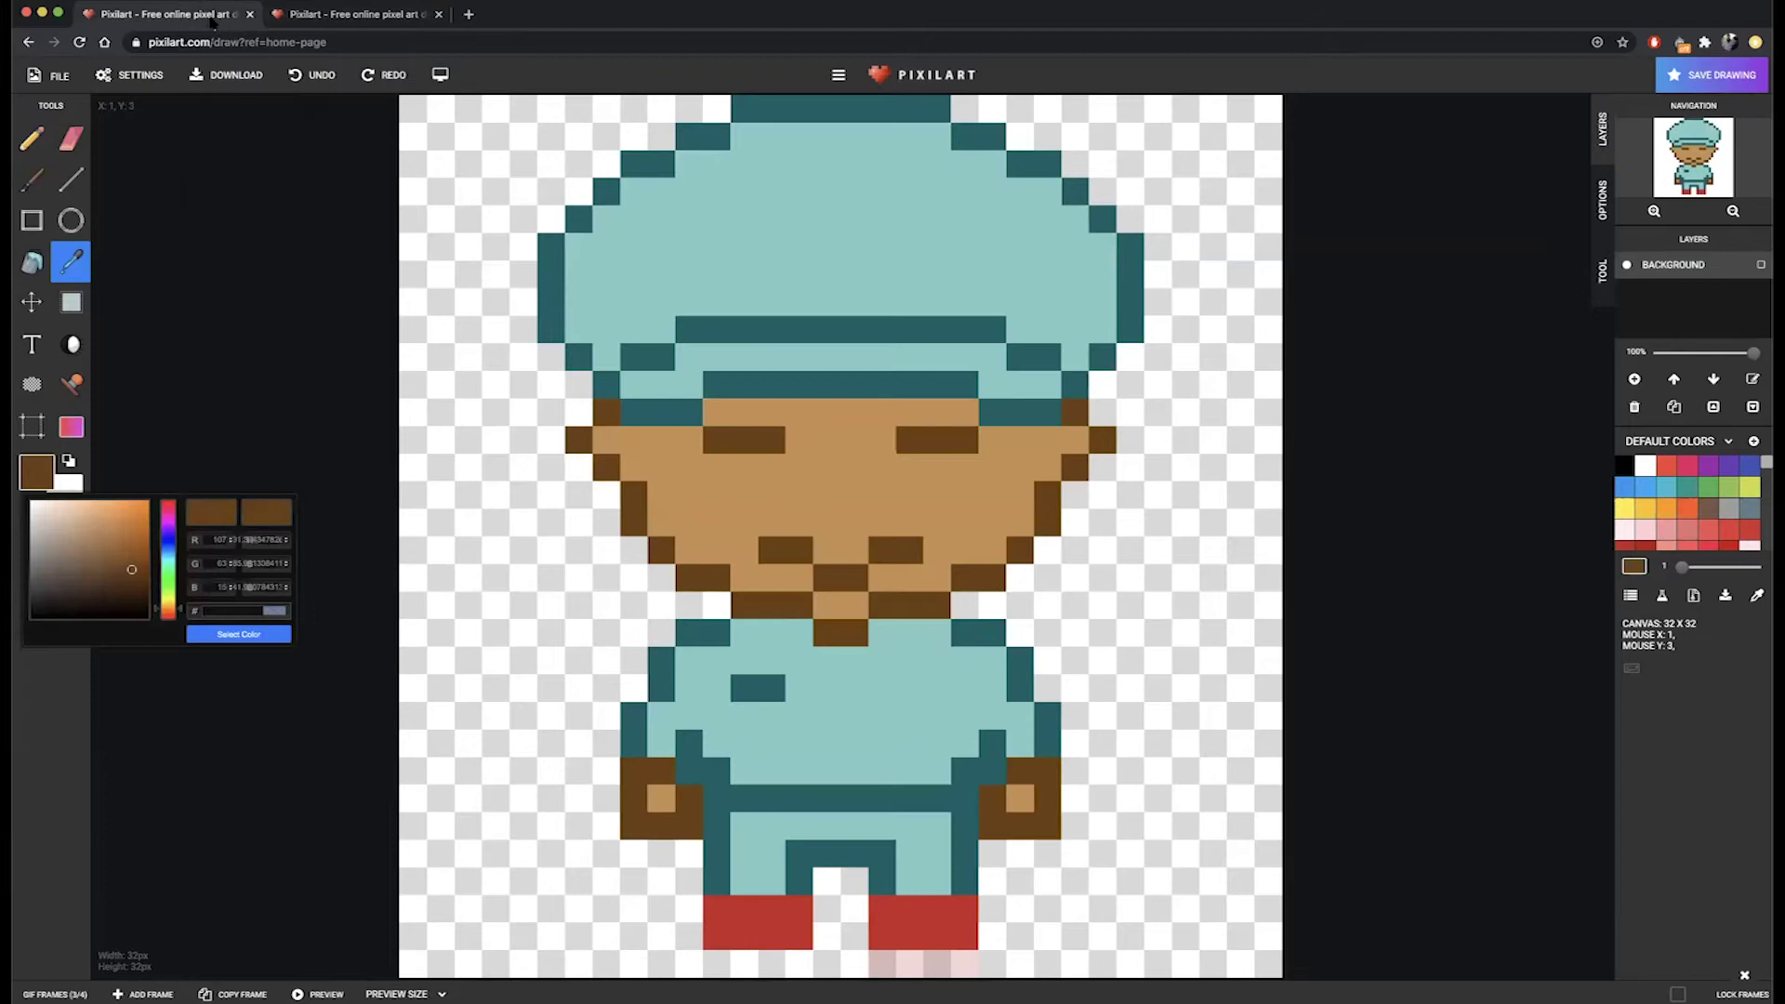
left_click(341, 15)
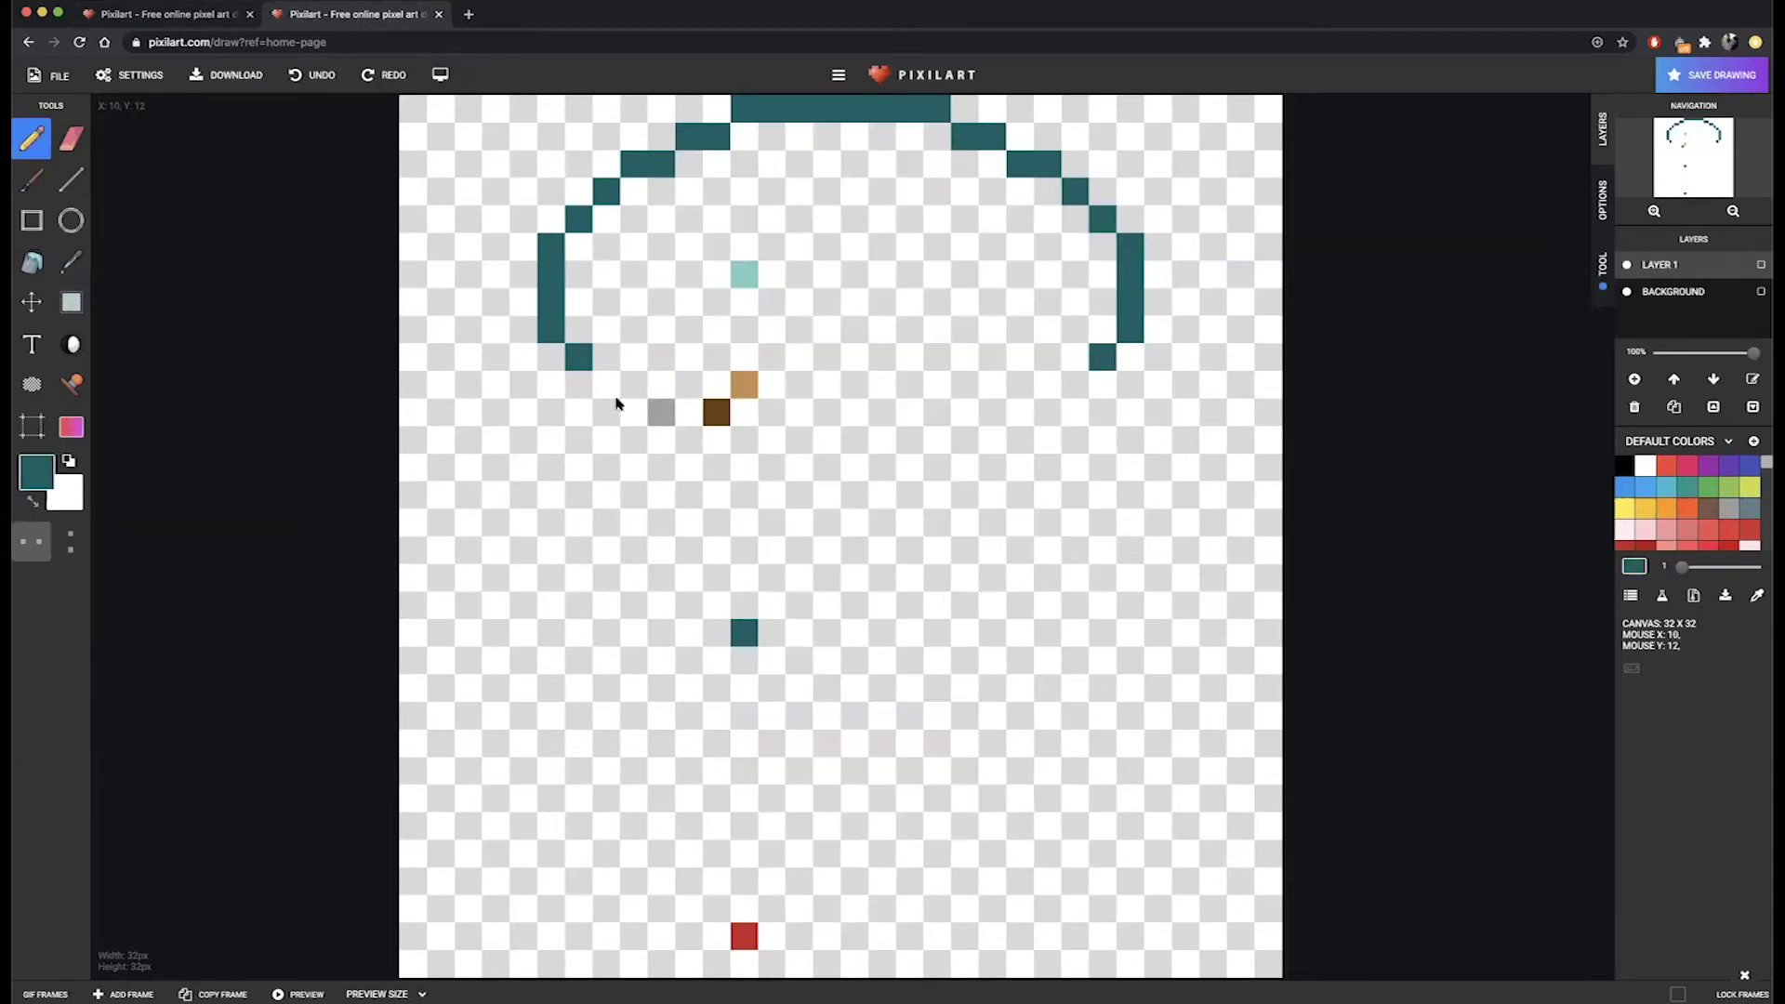
left_click(605, 384)
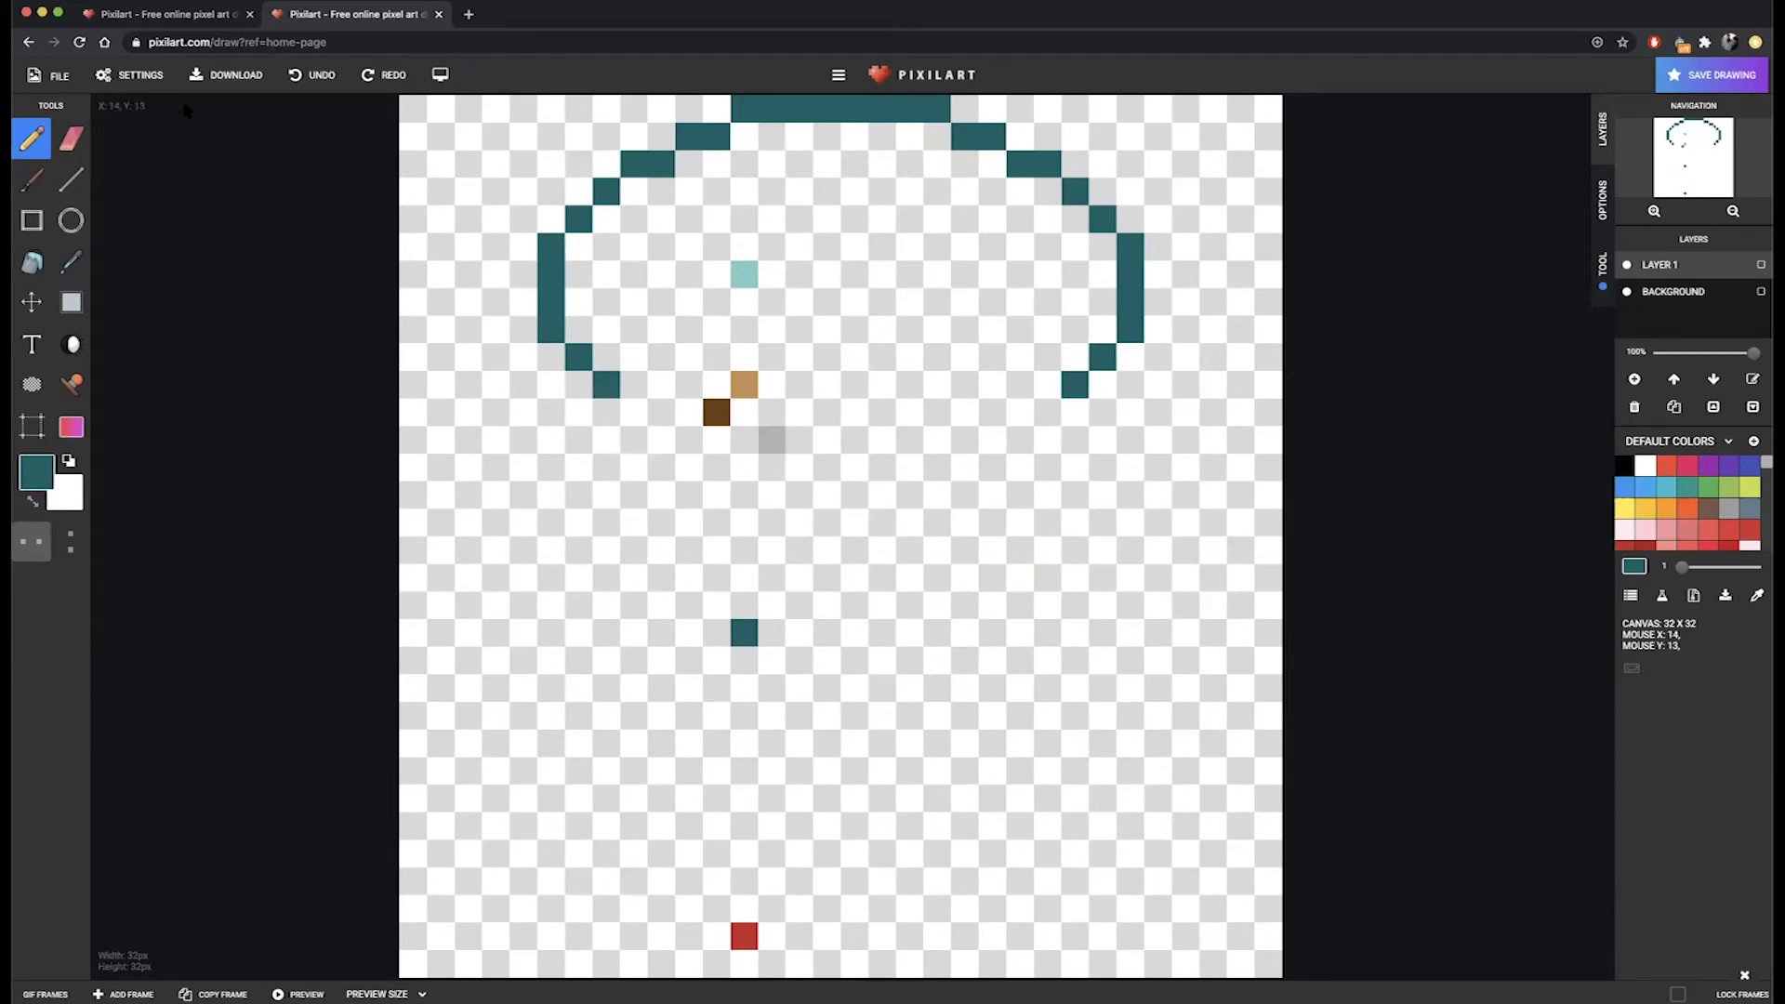
mouse_move(635, 412)
left_mouse_down()
mouse_move(690, 435)
mouse_move(880, 438)
left_mouse_up()
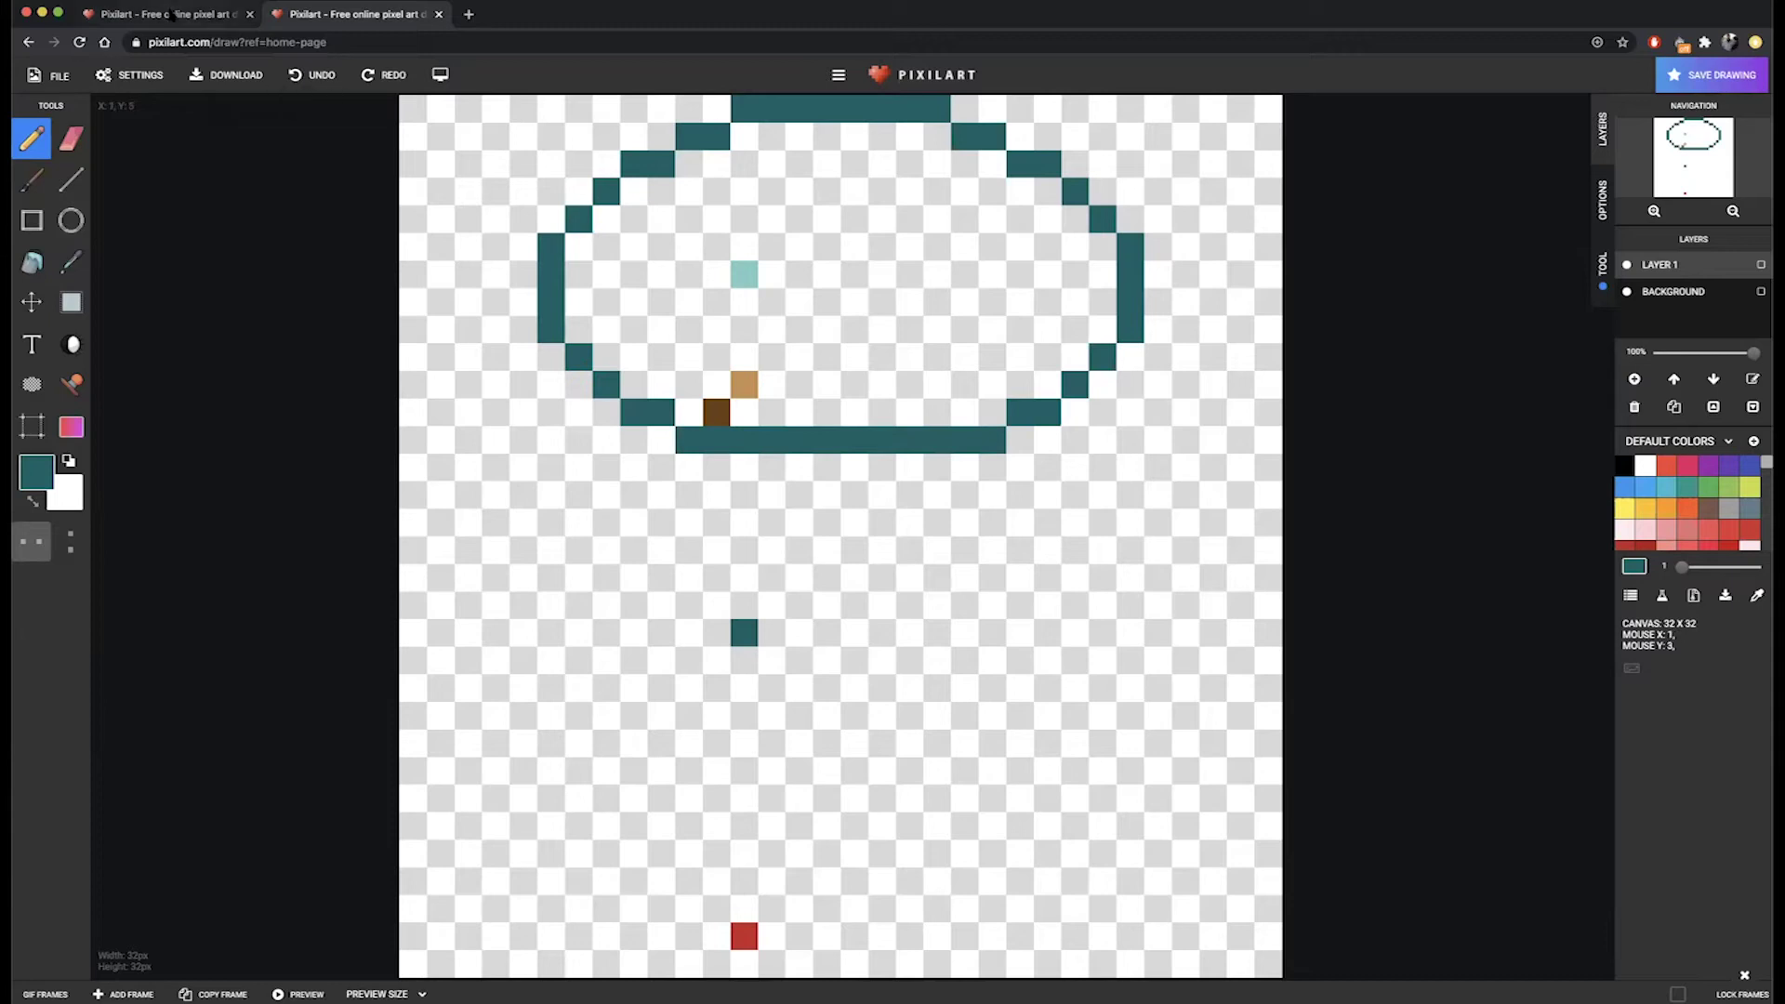
Check the face outline in the reference and sample the dark brown marker pixel at column 12, row 12.
left_click(172, 15)
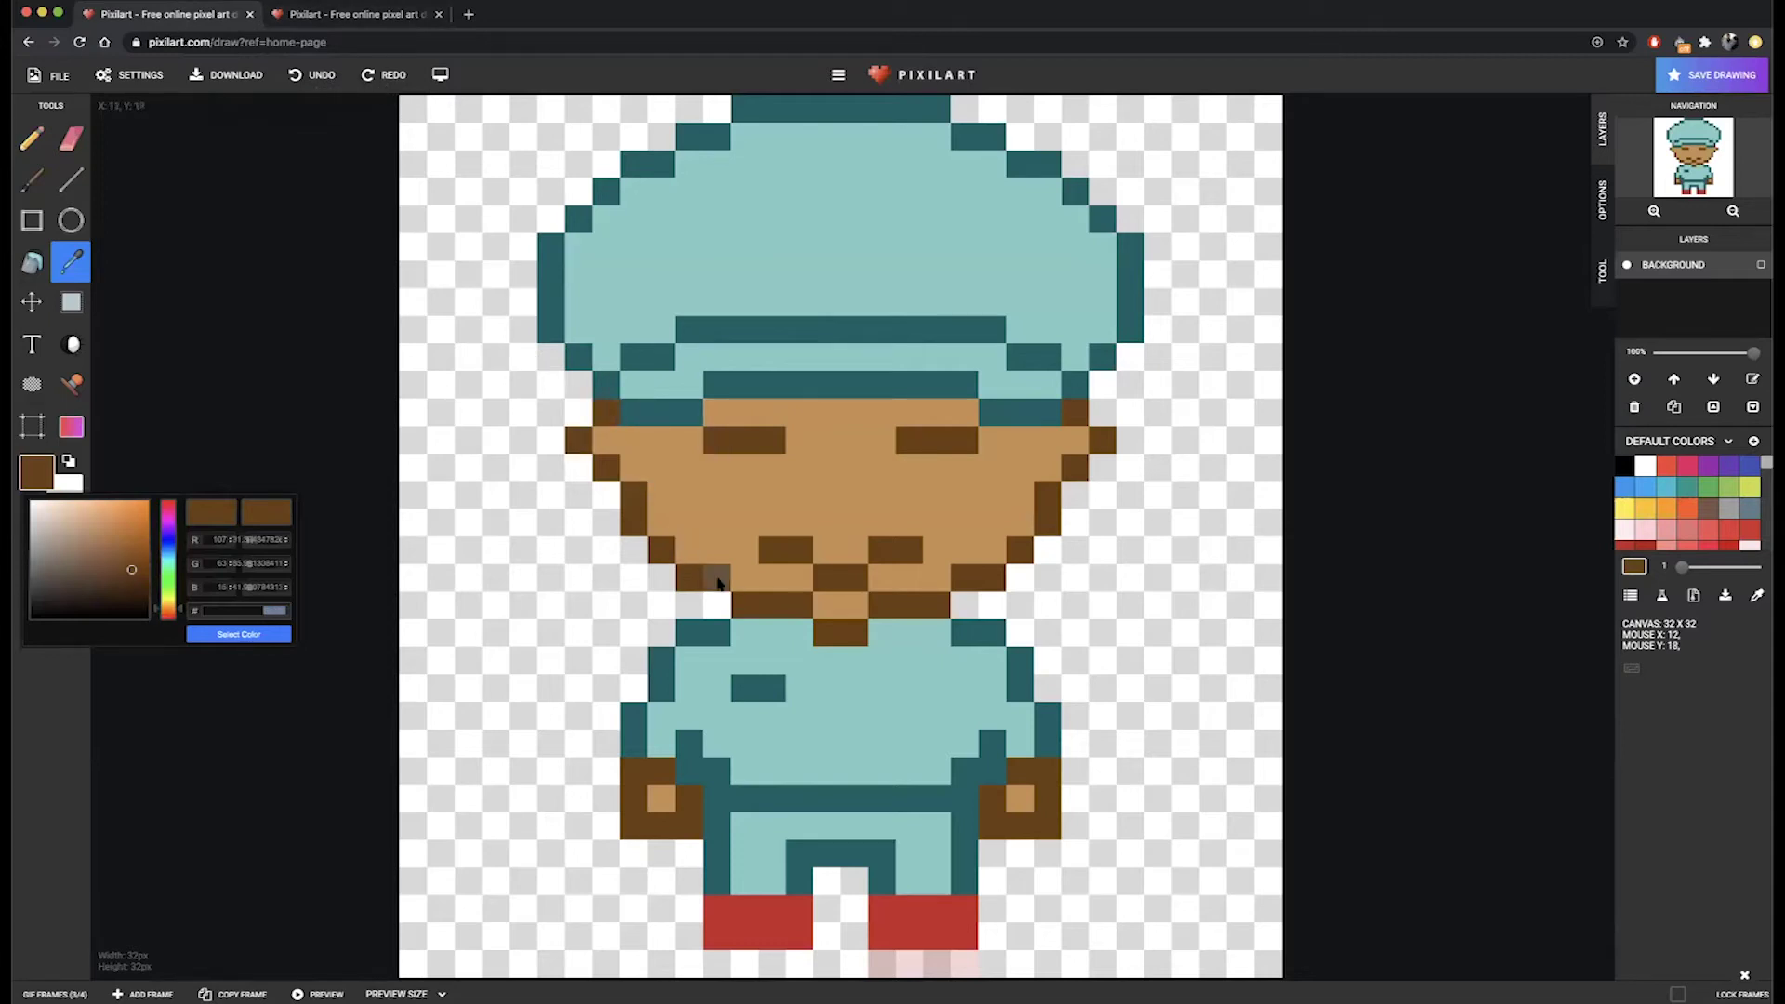
left_click(391, 19)
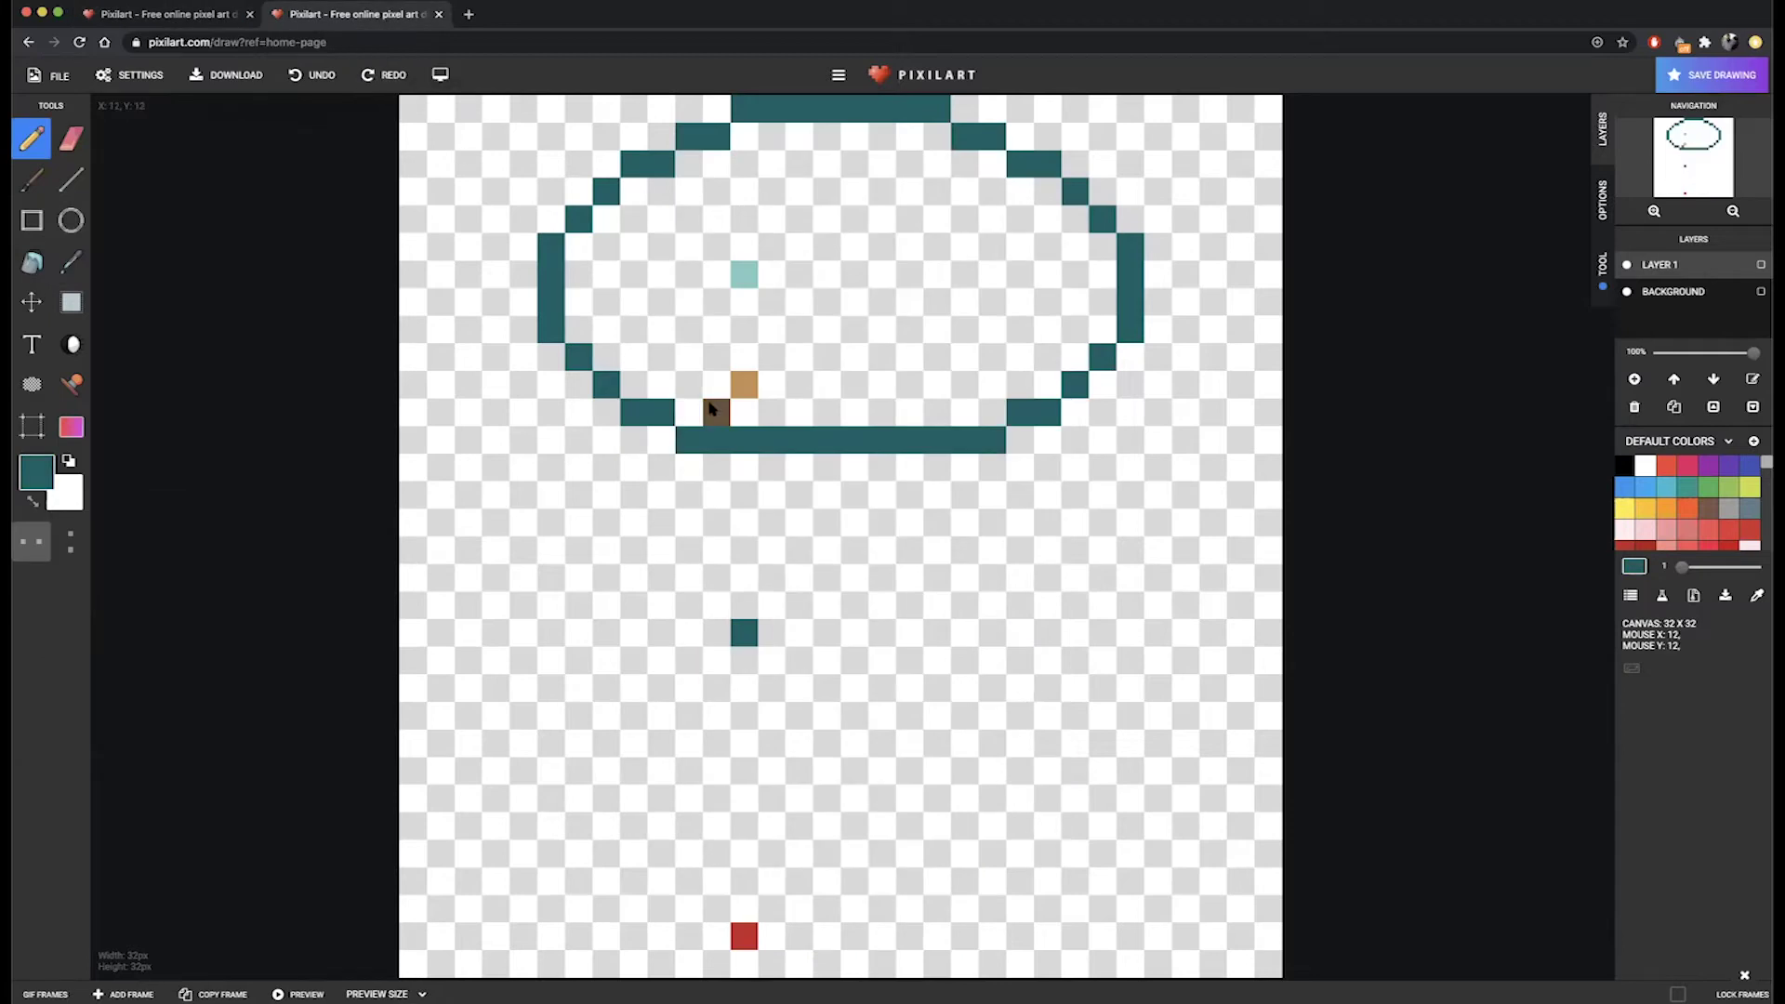
left_click(70, 261)
left_click(720, 416)
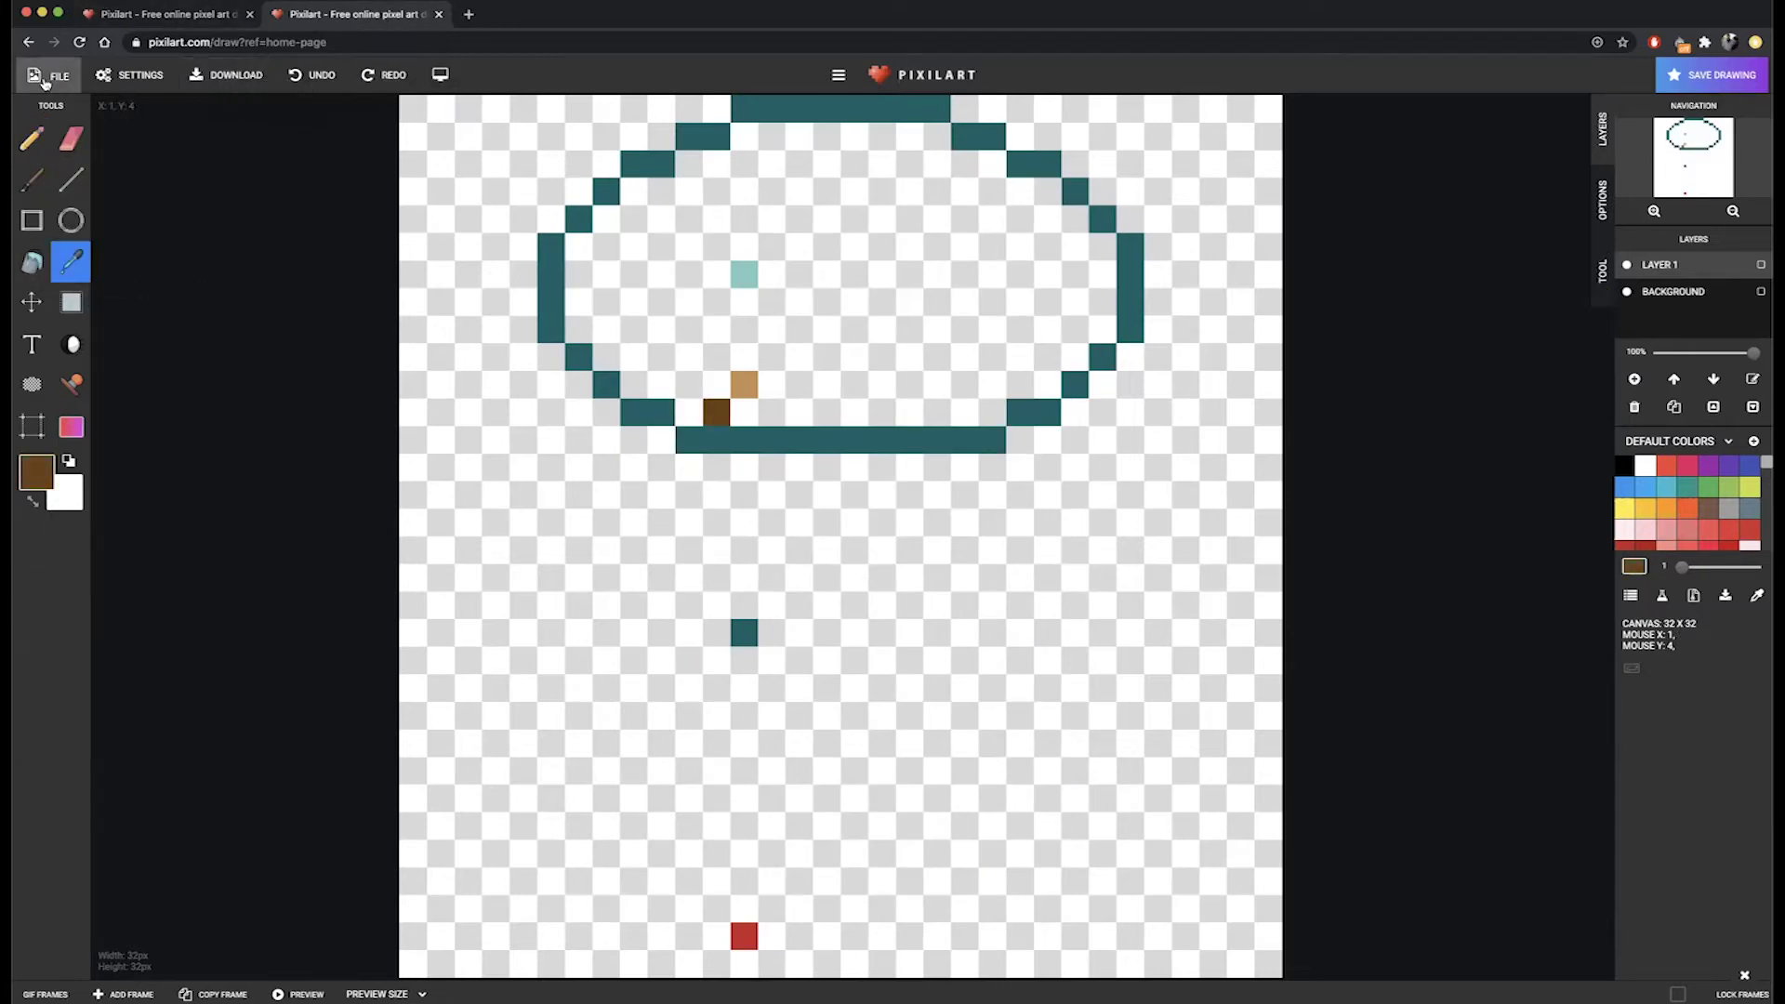
left_click(193, 15)
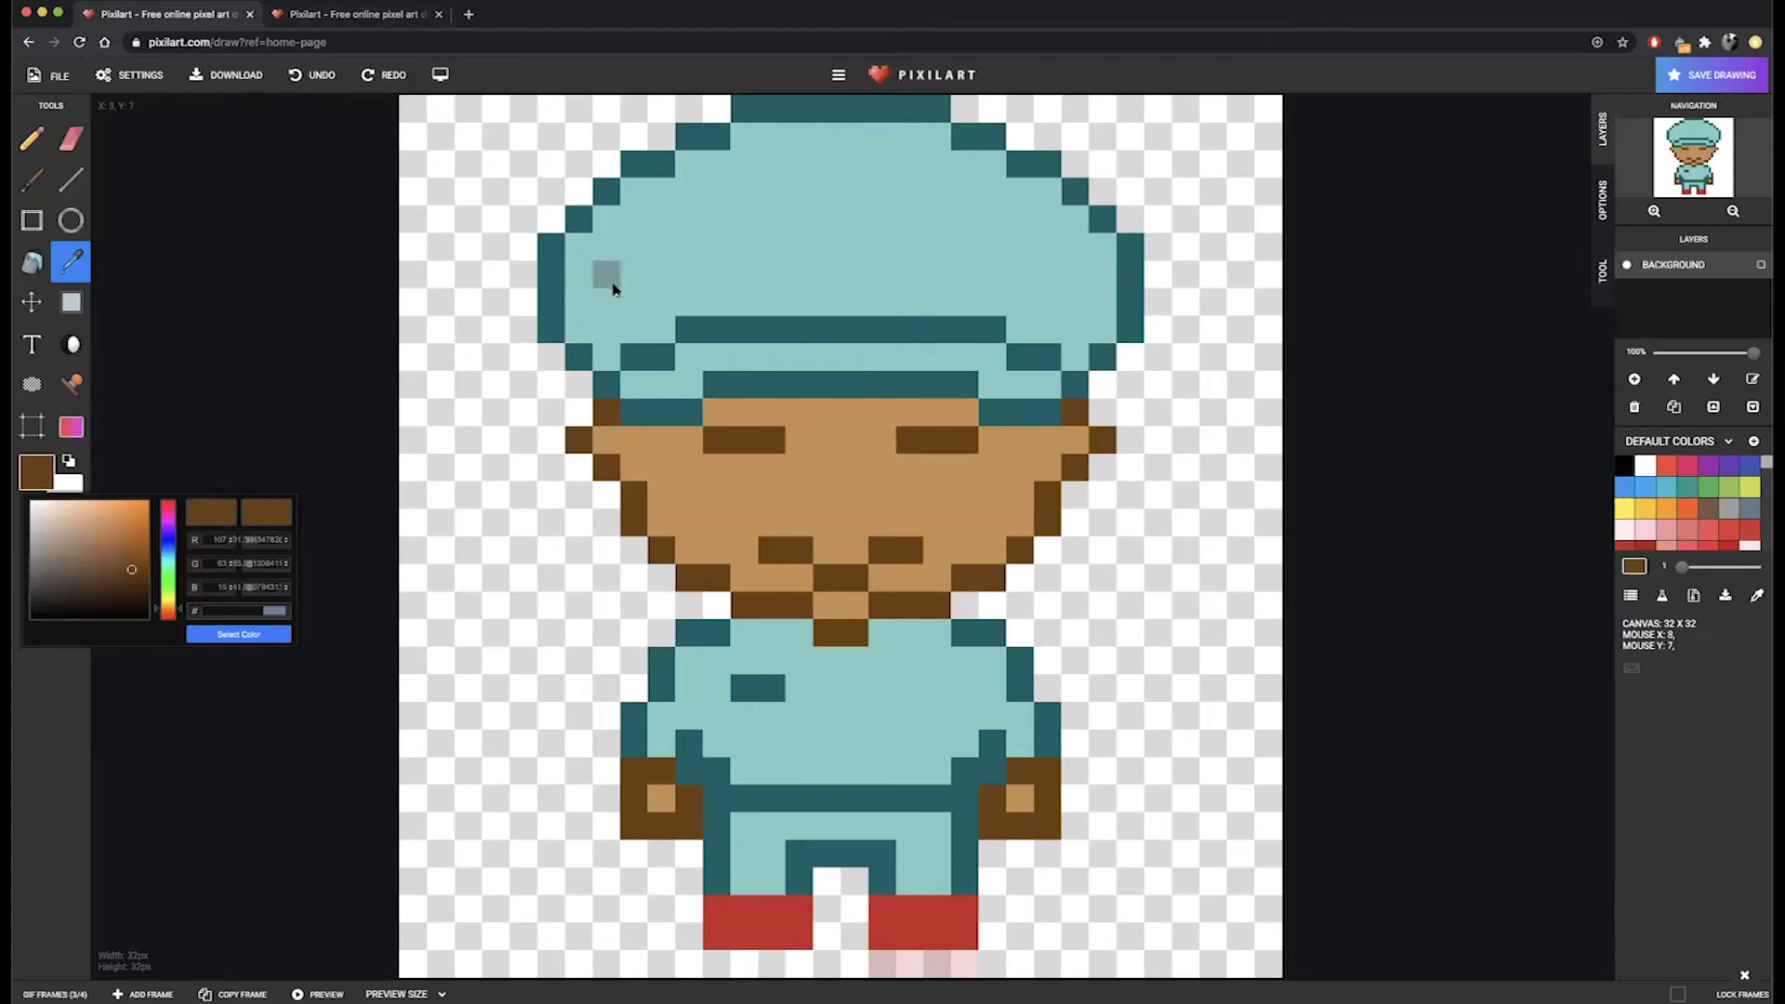
left_click(362, 17)
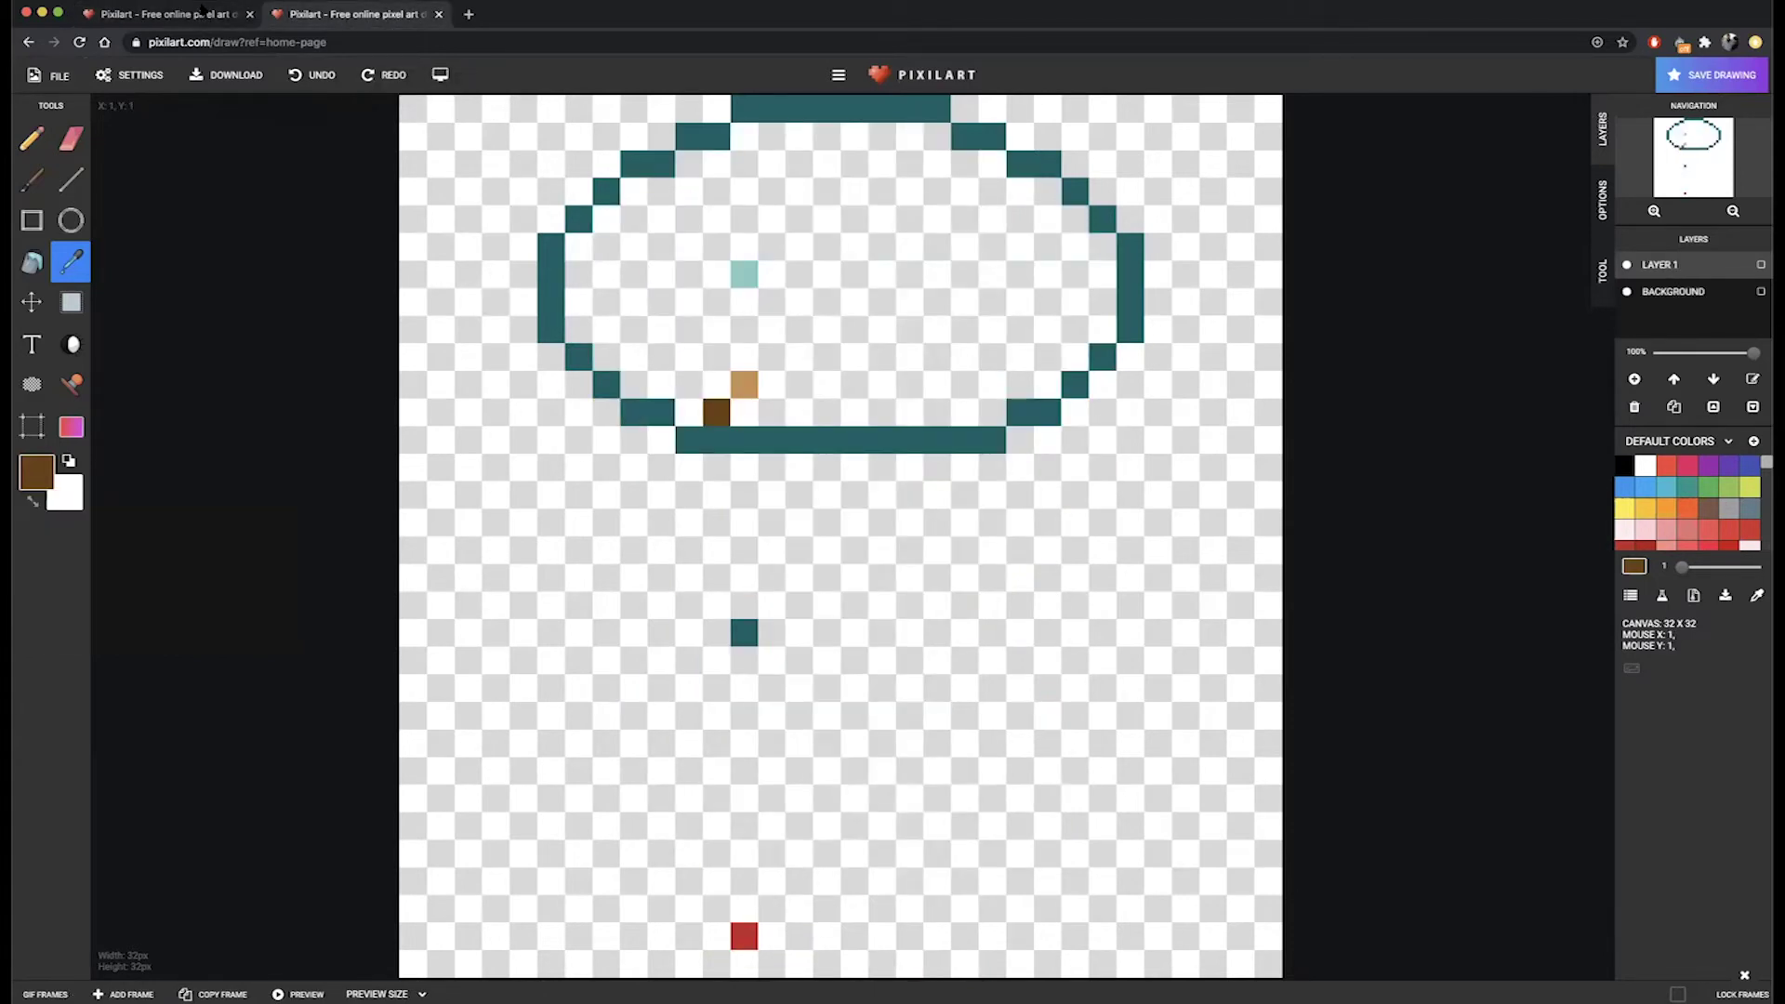
left_click(198, 17)
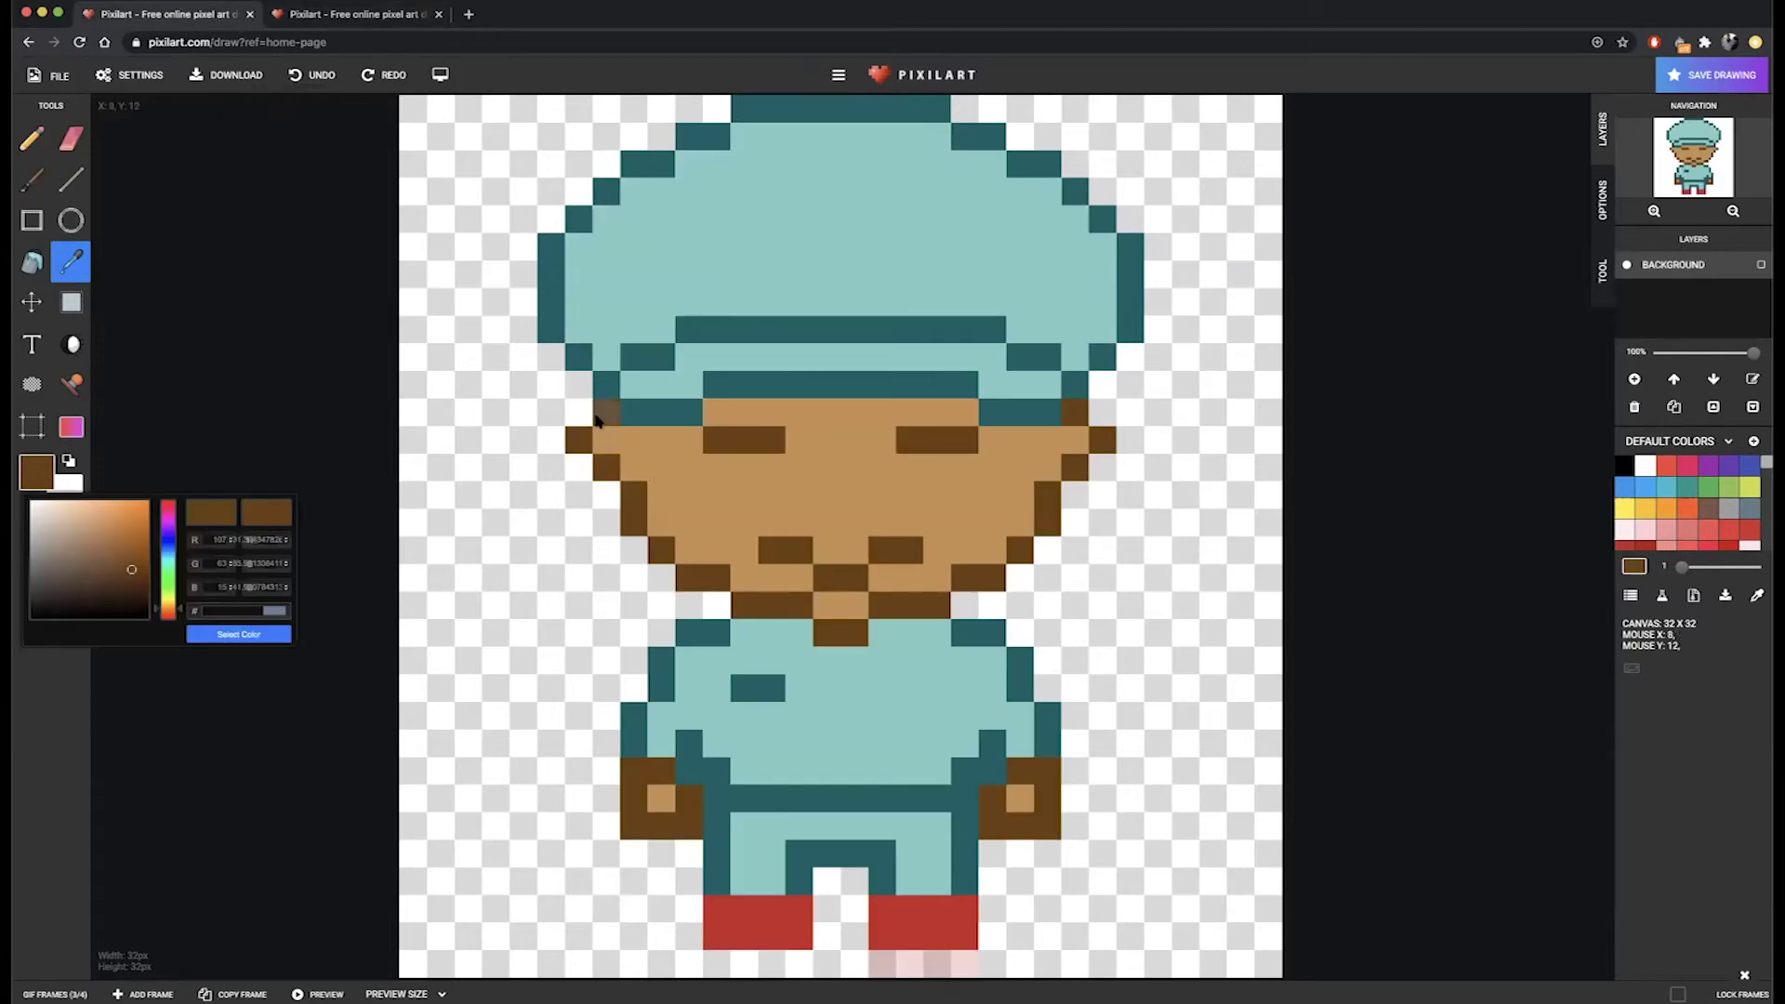
left_click(353, 17)
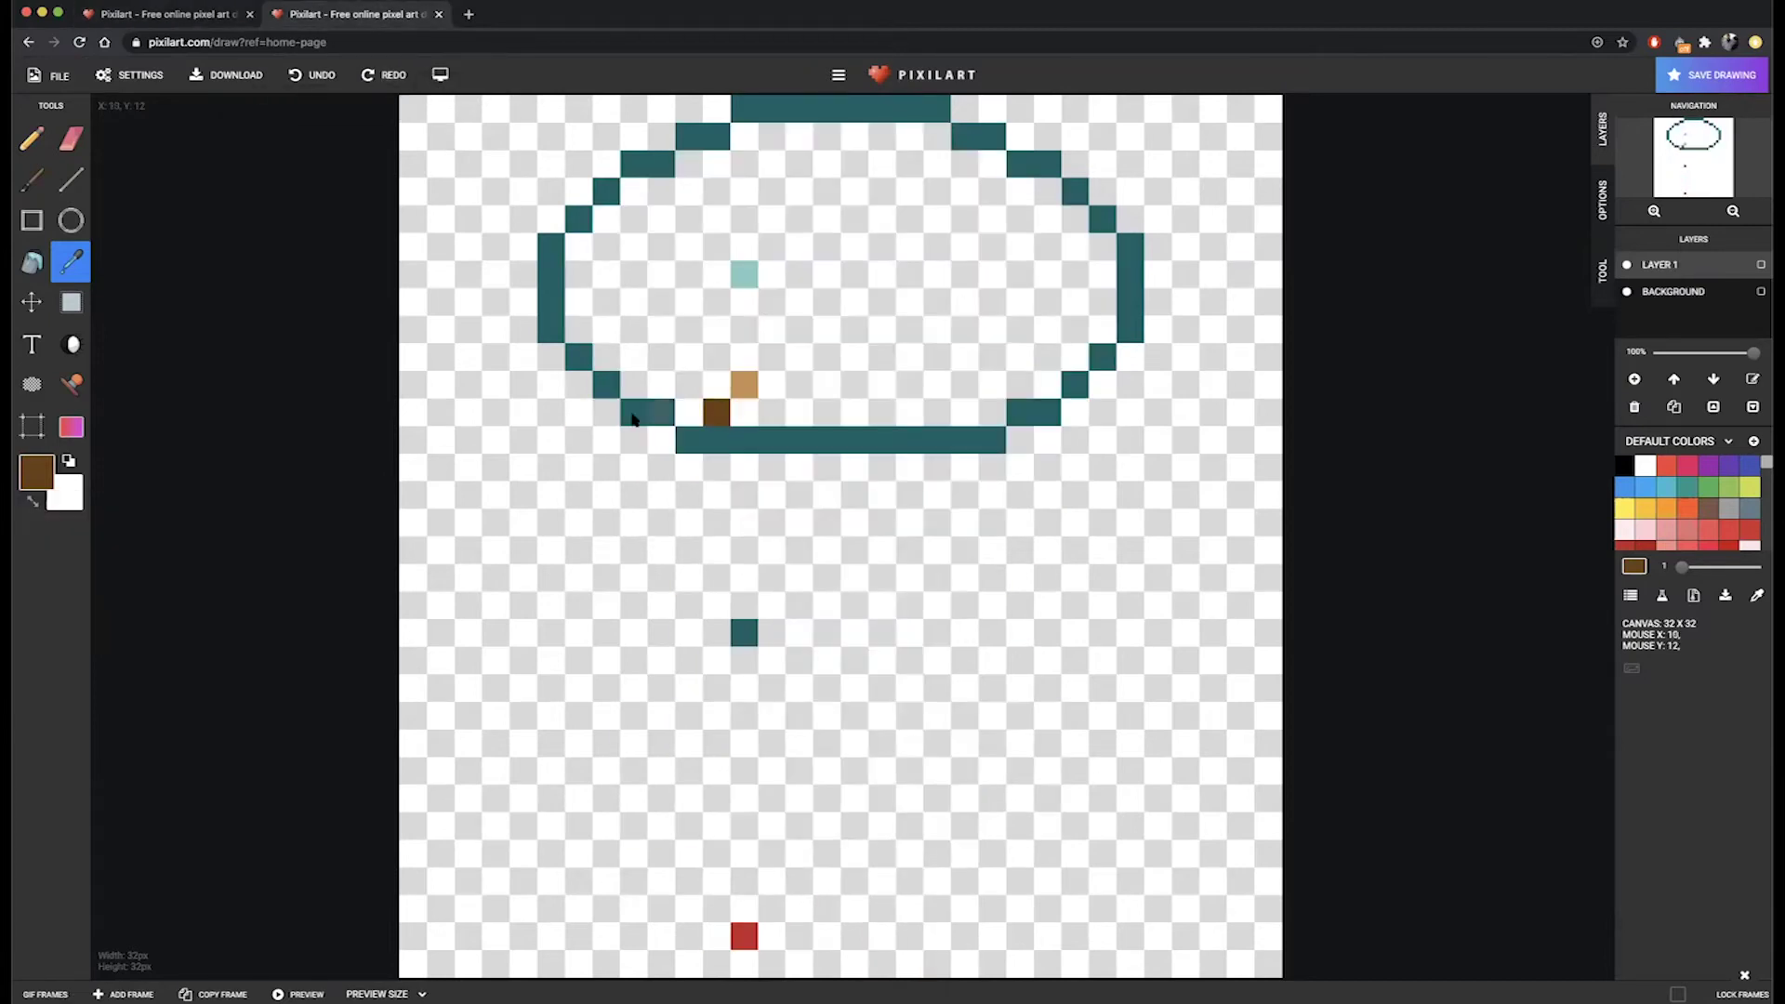
left_click(609, 417)
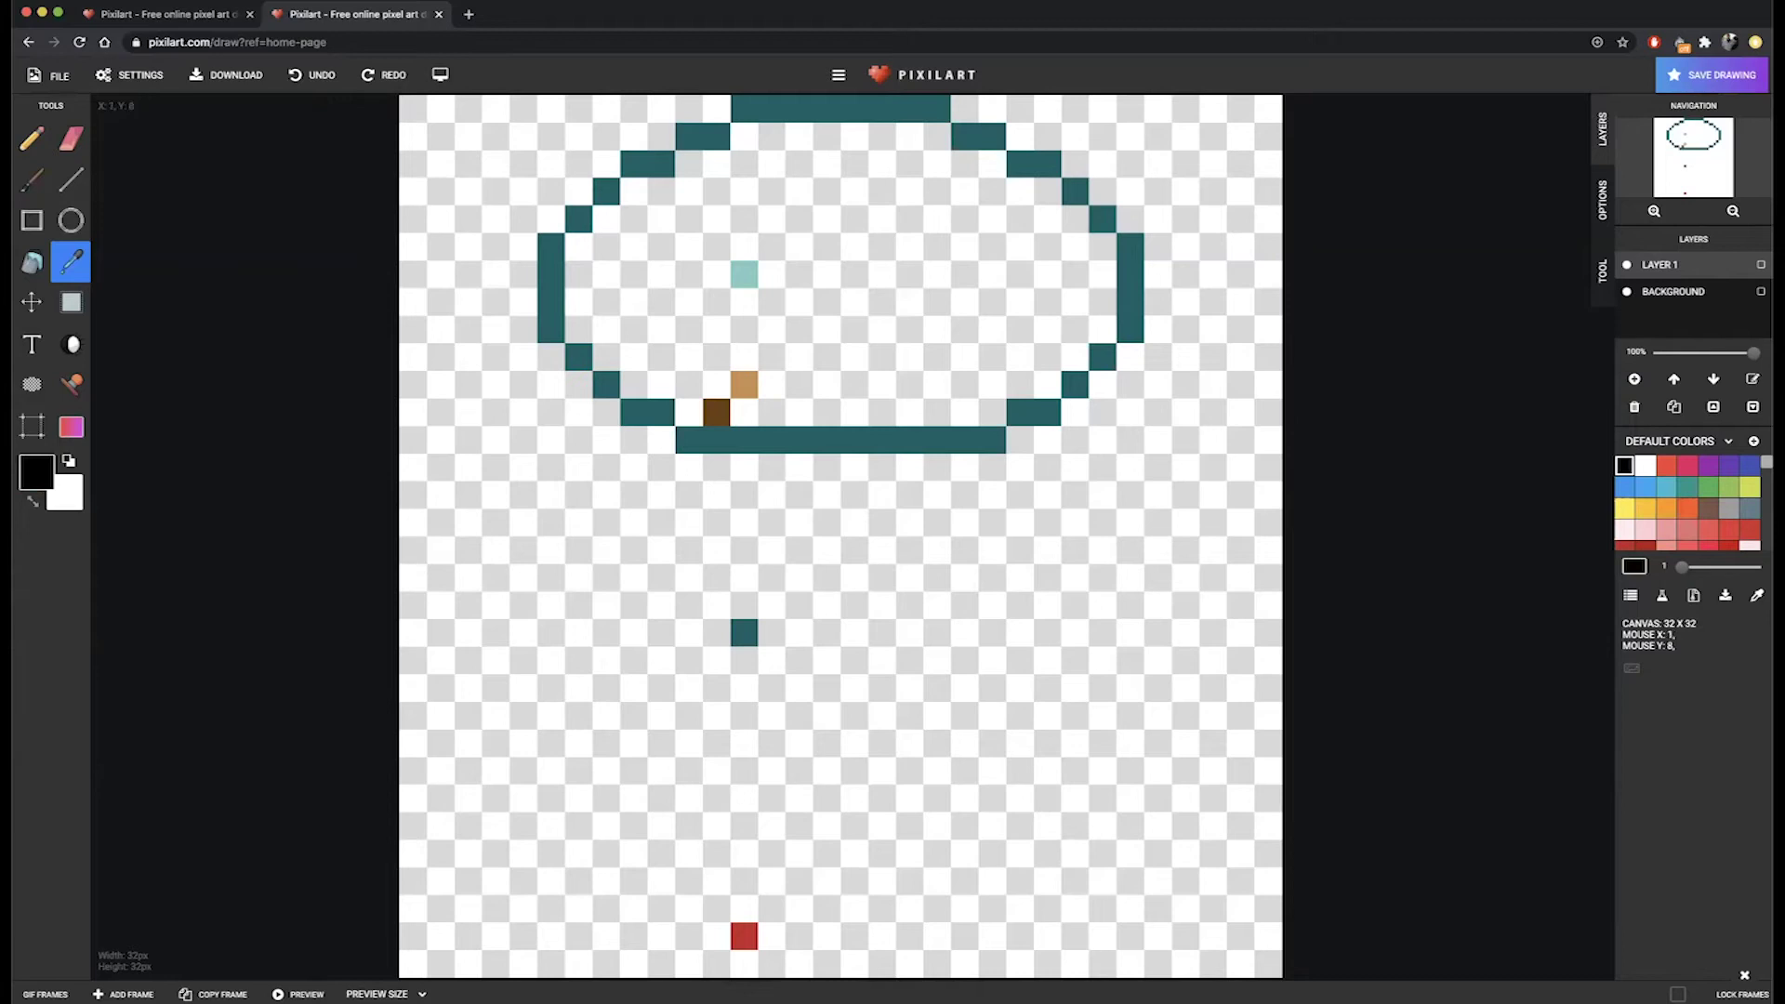
left_click(716, 411)
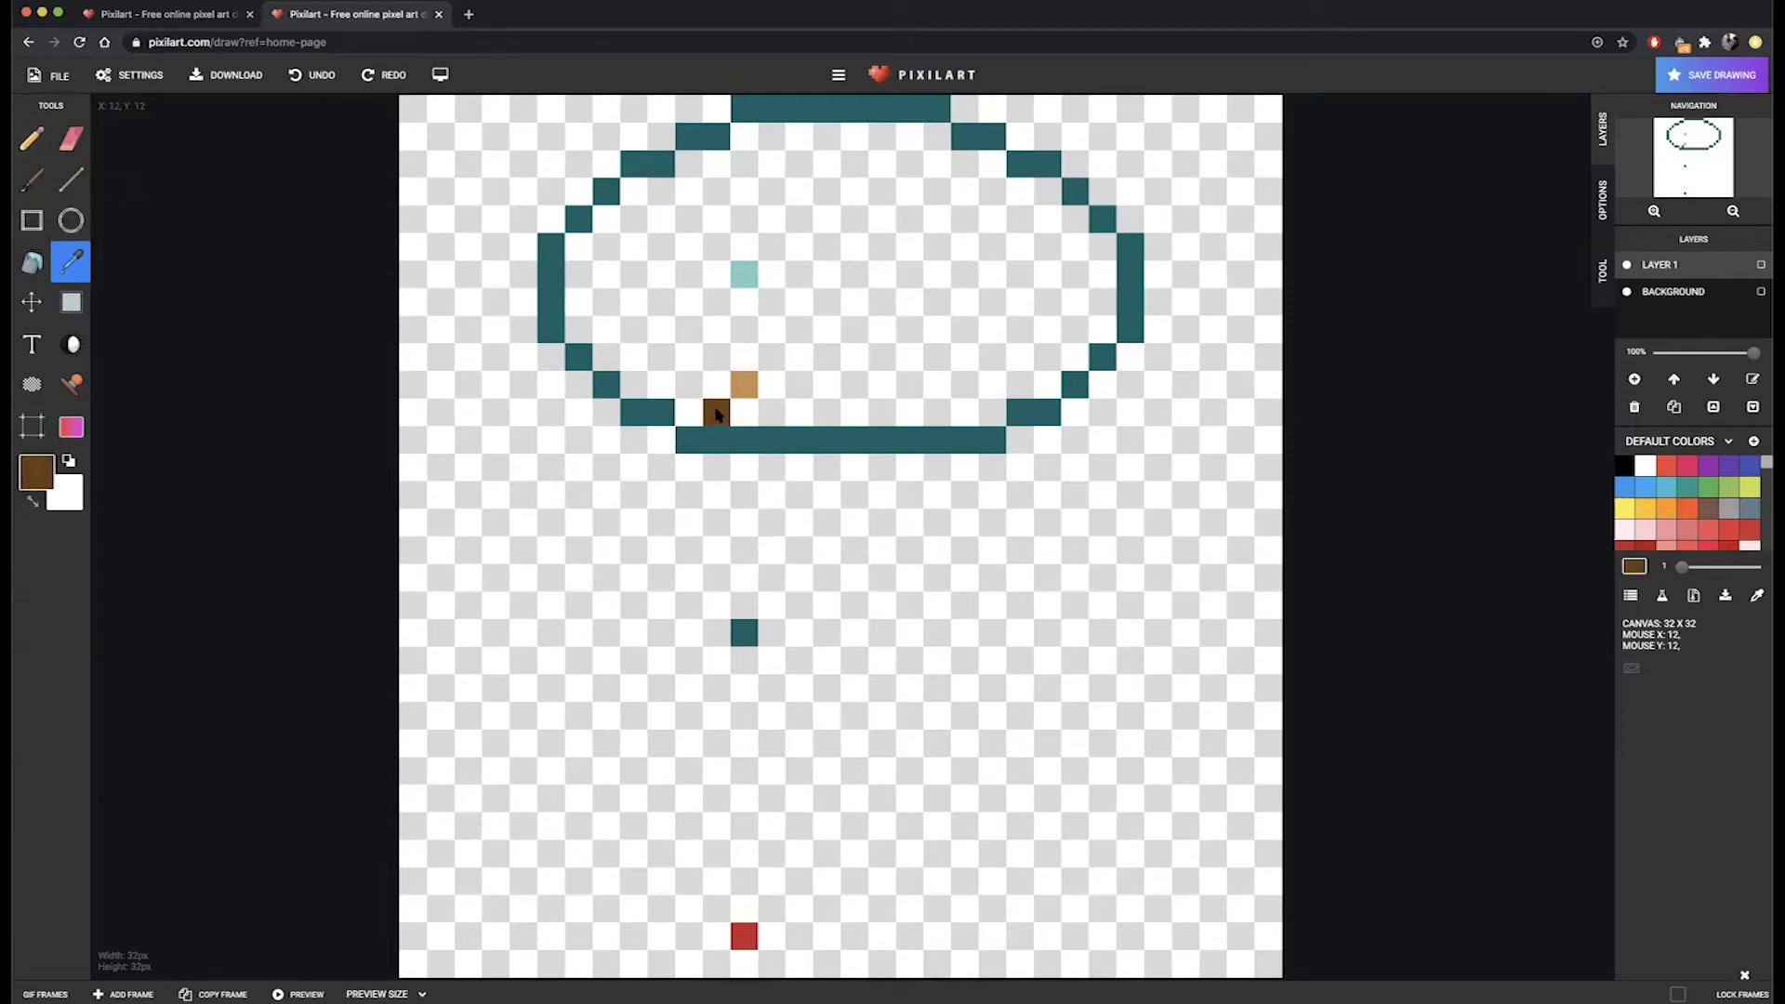
Draw mirrored dark brown ears: columns 8 and 25 in row 12, 7 and 26 in row 13, and 8 and 25 in row 14.
left_click(32, 139)
left_click(606, 411)
left_click(1074, 411)
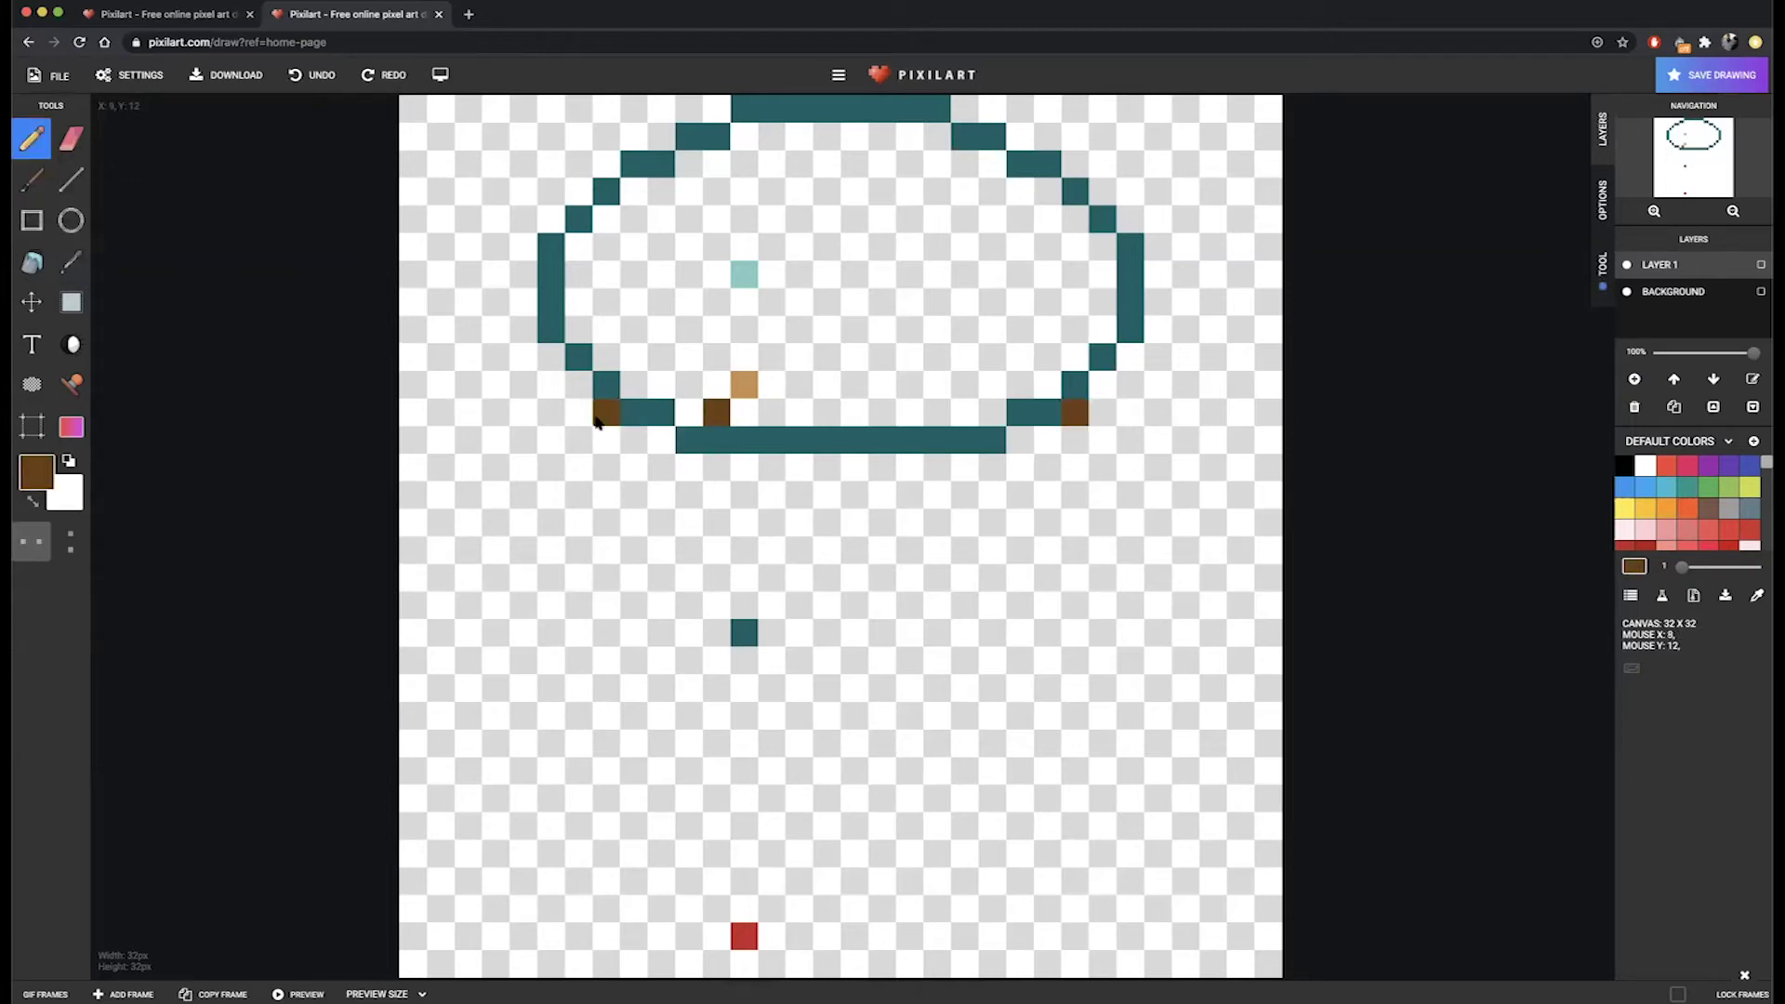
left_click(1101, 440)
left_click(578, 440)
left_click(606, 466)
left_click(1075, 467)
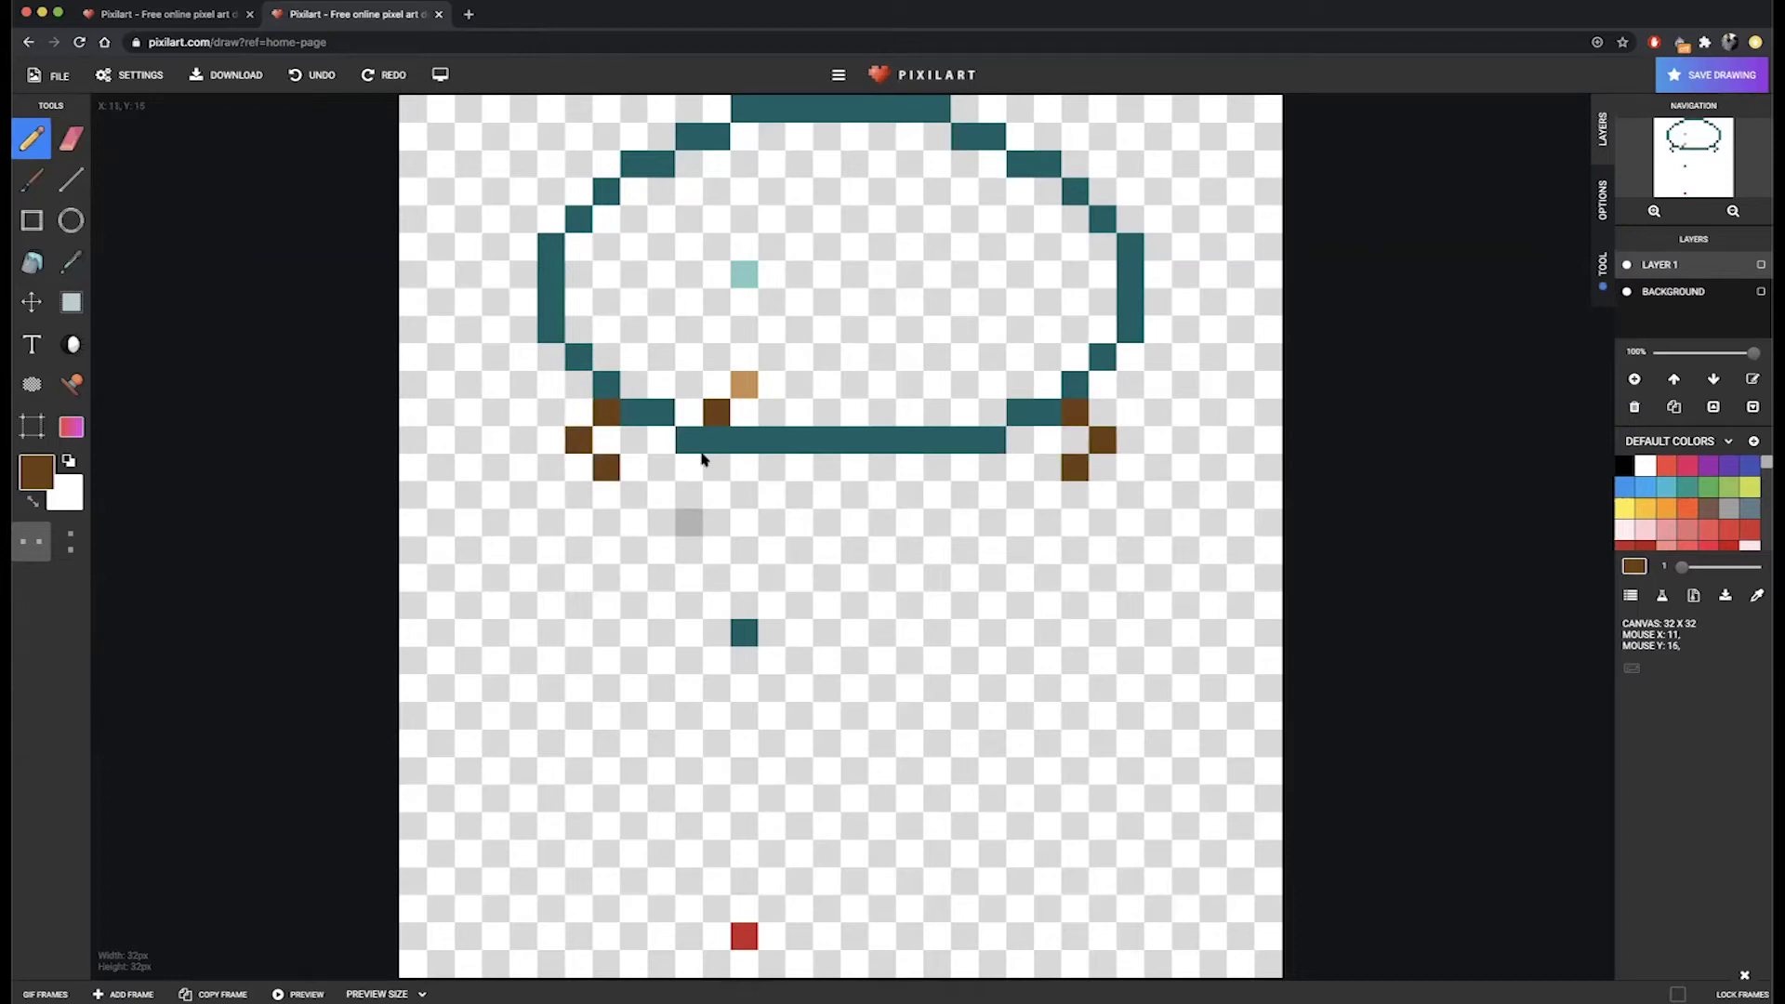
Draw the mirrored brown jaw outline: columns 9 and 24 in rows 15–16, 10 and 23 in row 17, 11–12 and 21–22 in row 18.
left_click(177, 14)
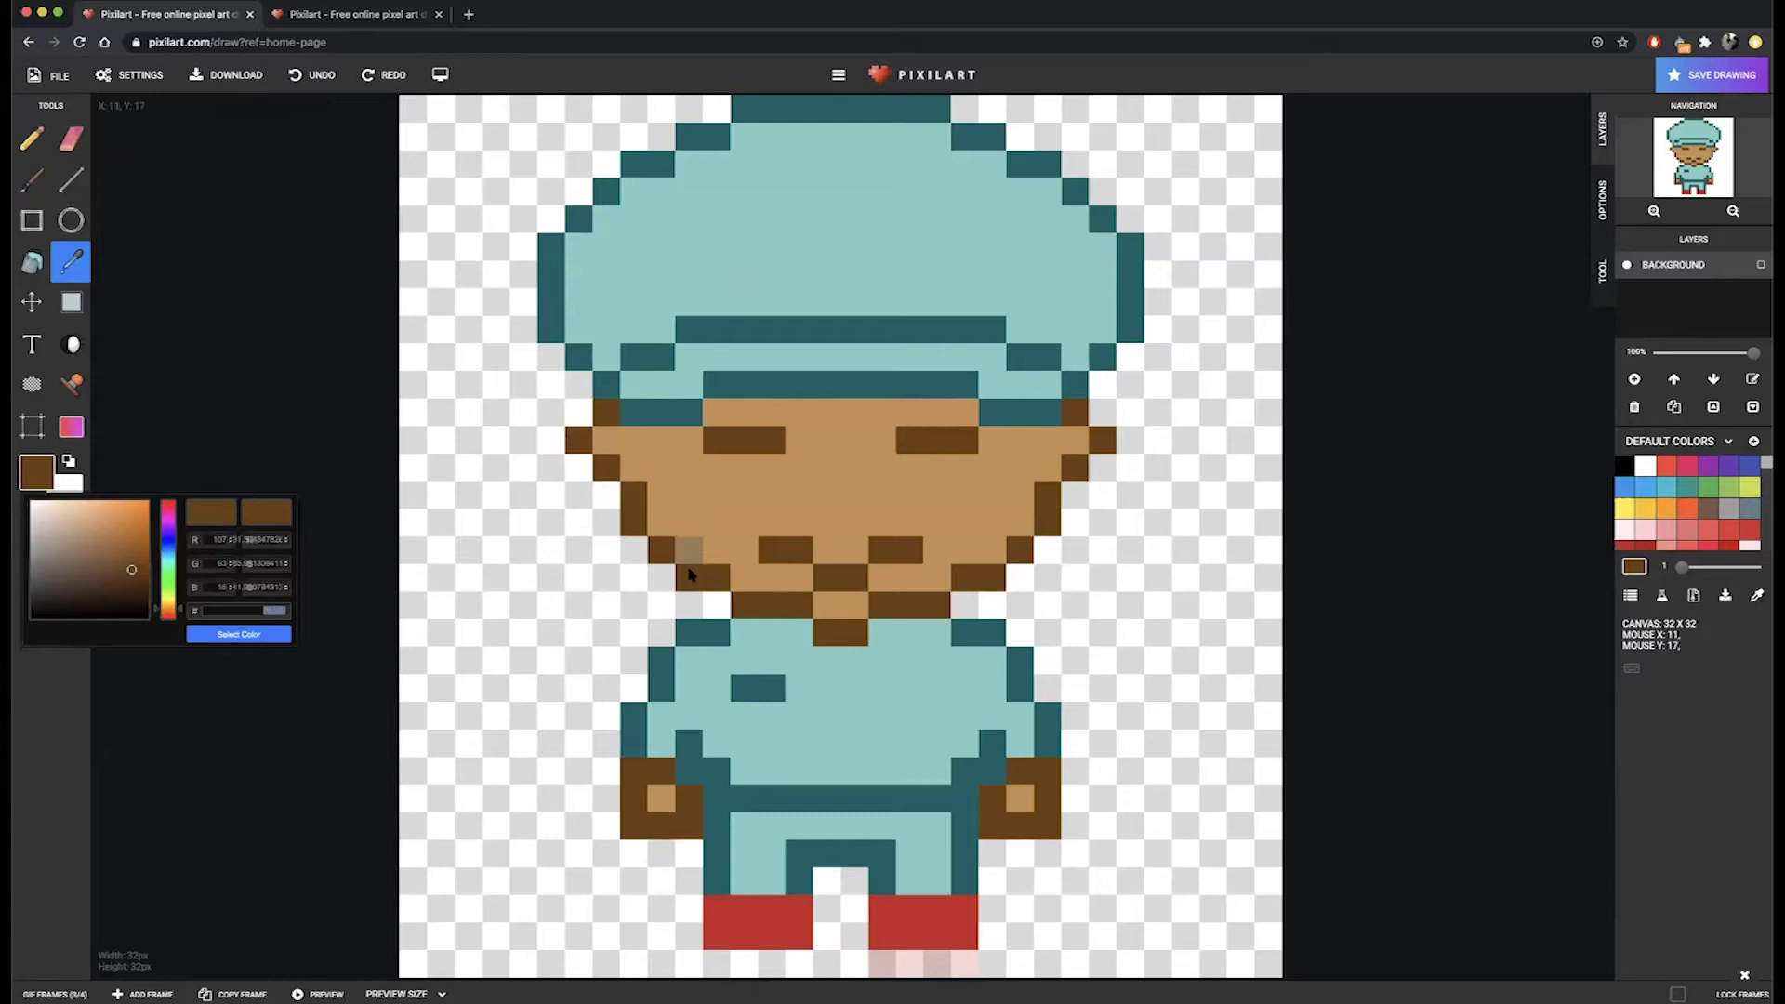
left_click(389, 14)
left_click_drag(633, 496, 634, 530)
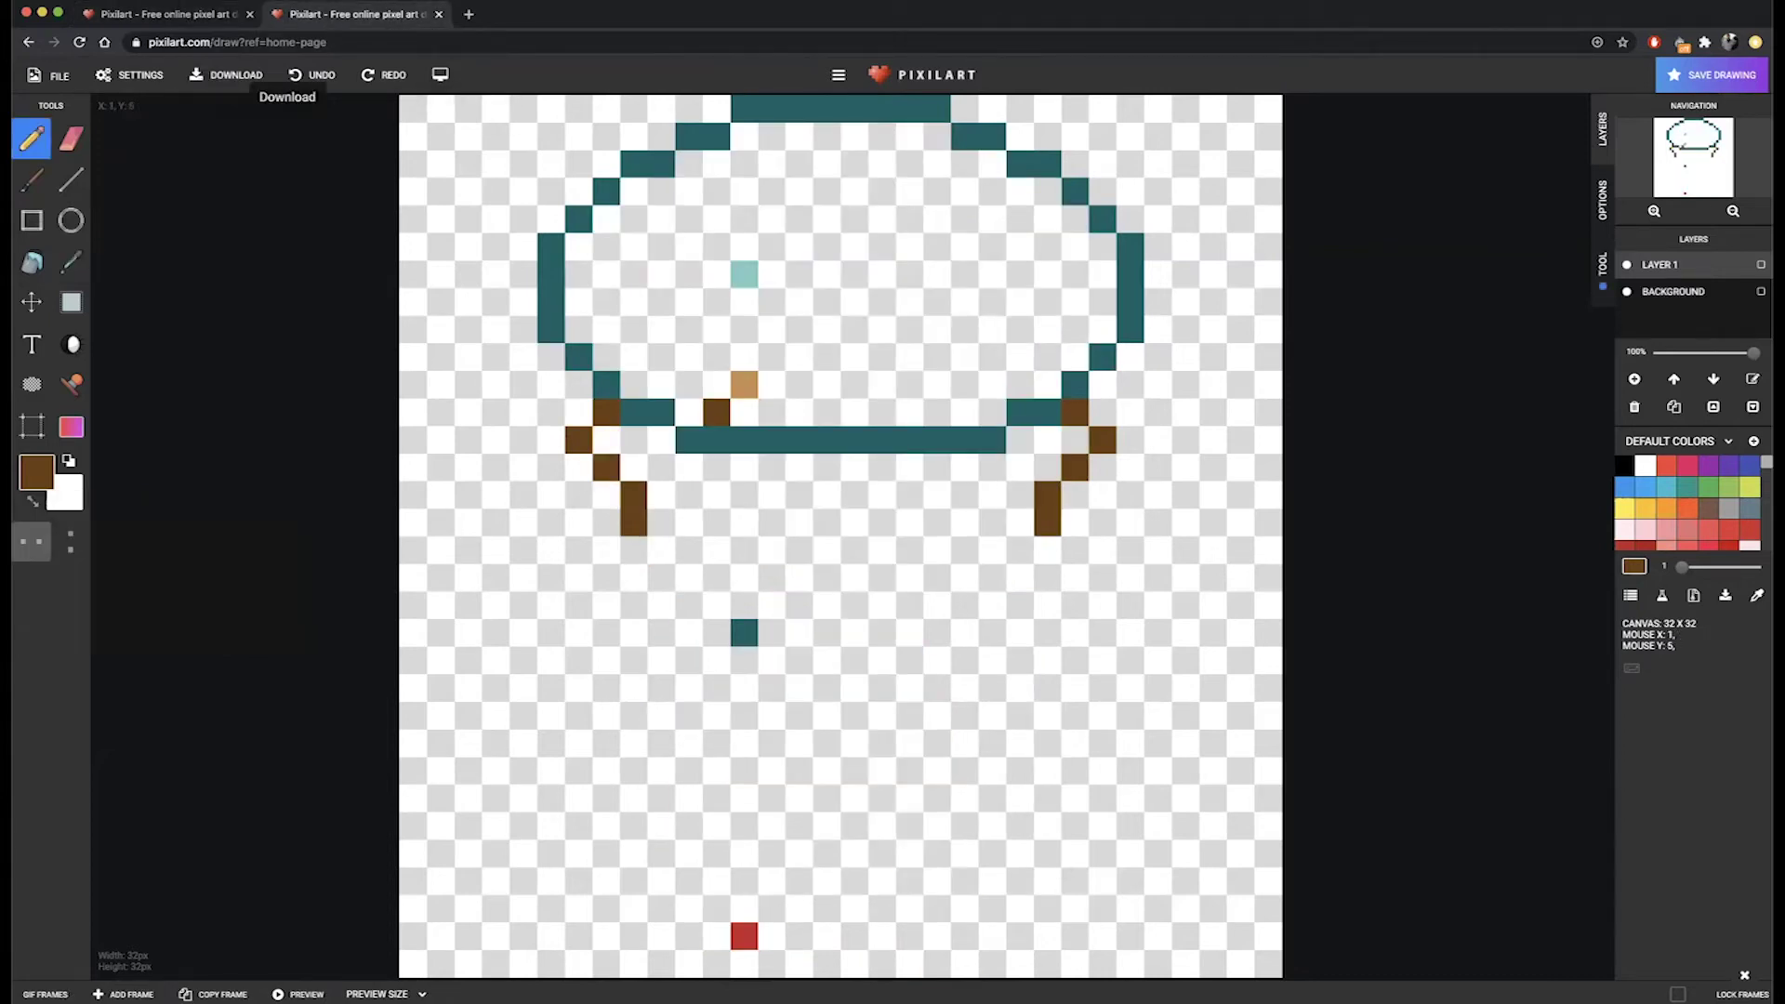
left_click(175, 19)
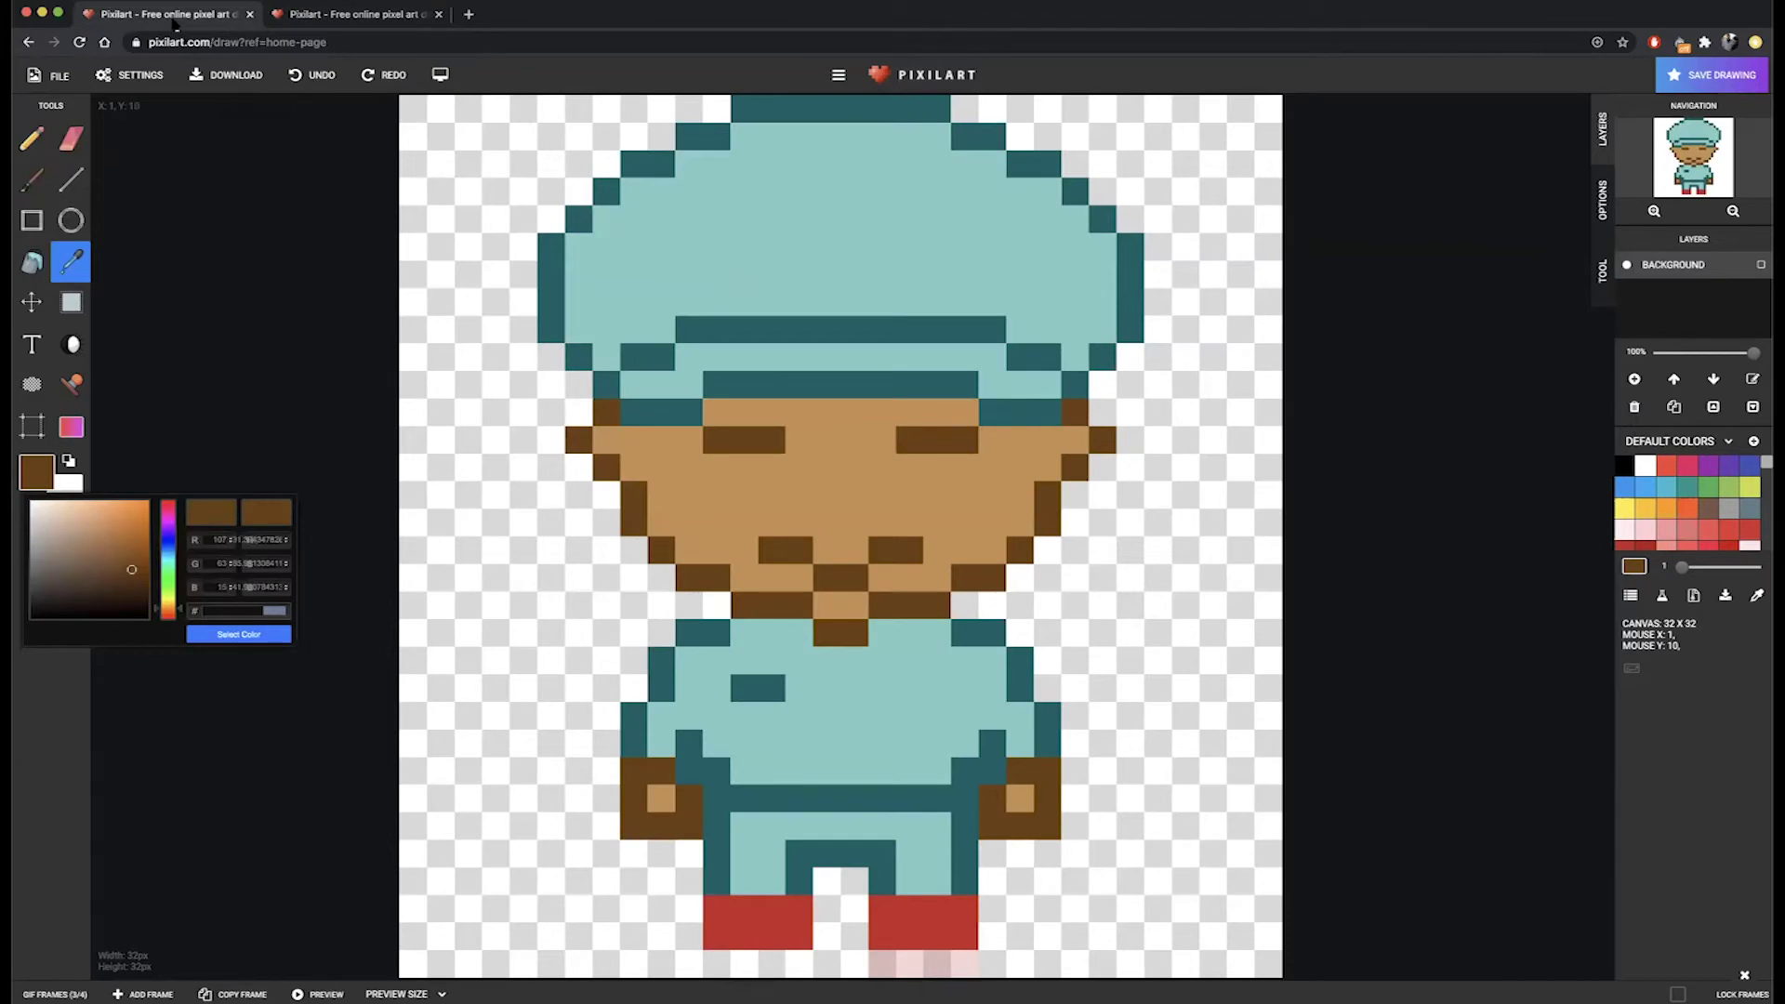
left_click(369, 14)
left_click(661, 550)
left_click_drag(688, 577, 714, 579)
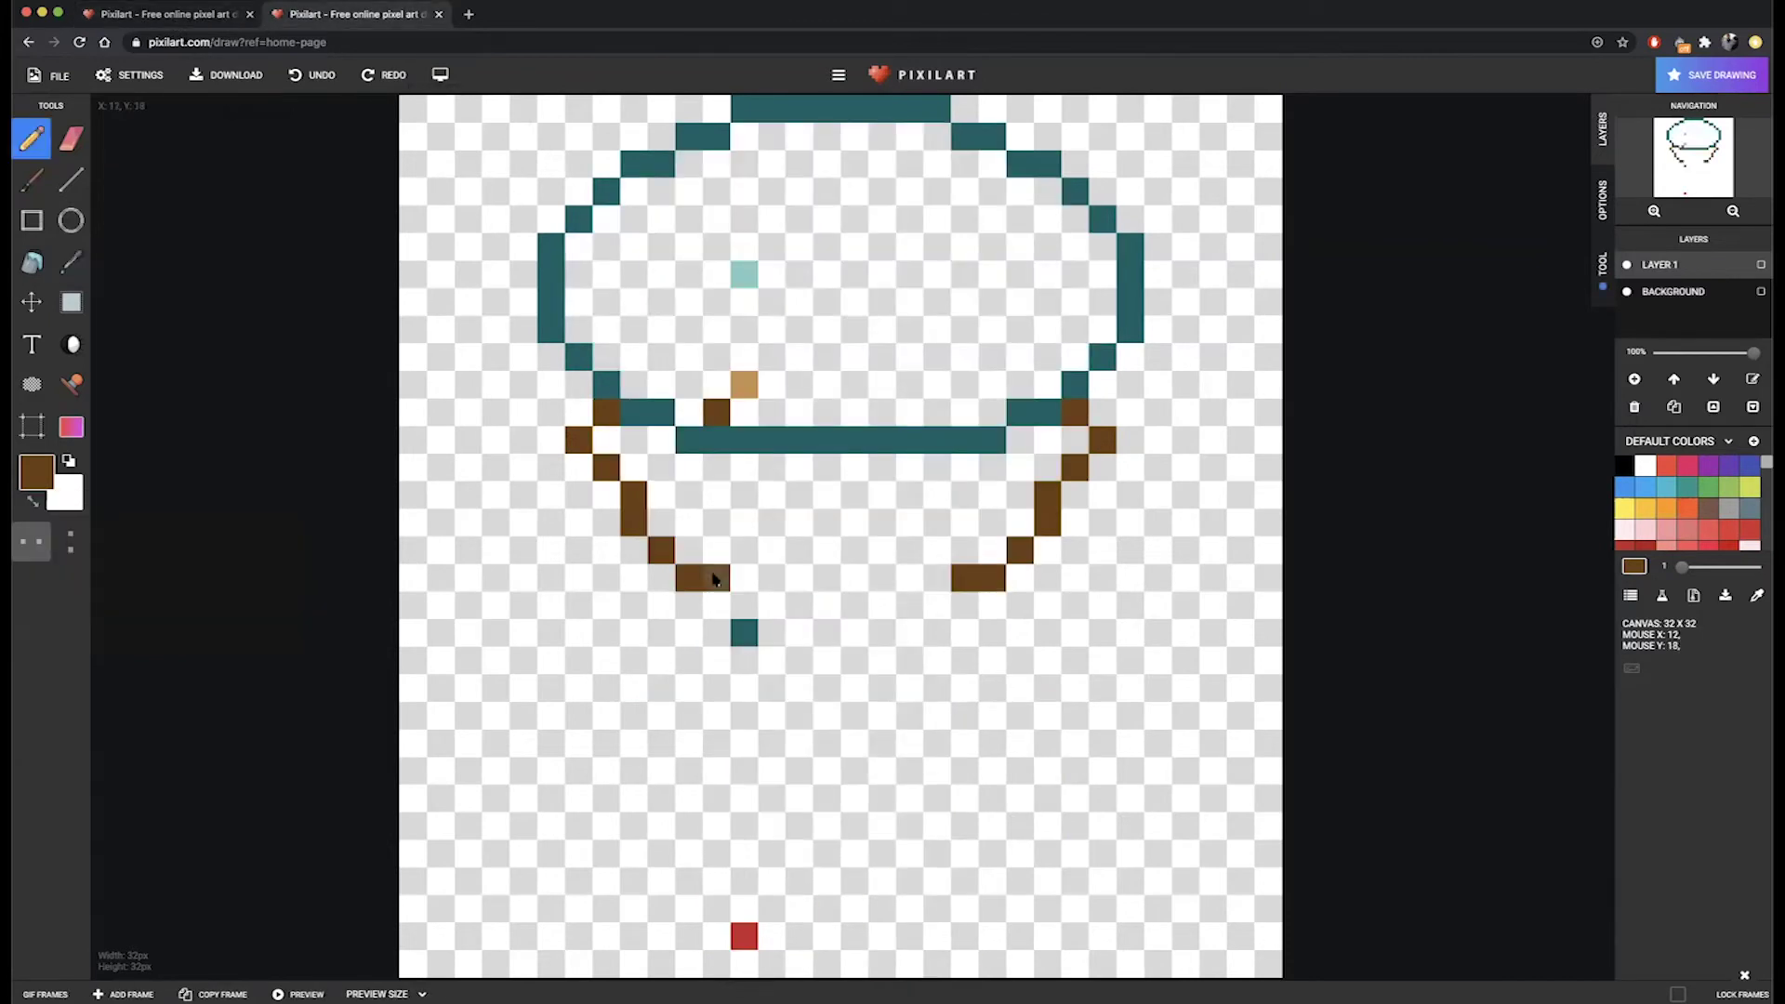
Compare the chin area with the reference and sample dark teal from the hat's lower outline.
left_click(162, 15)
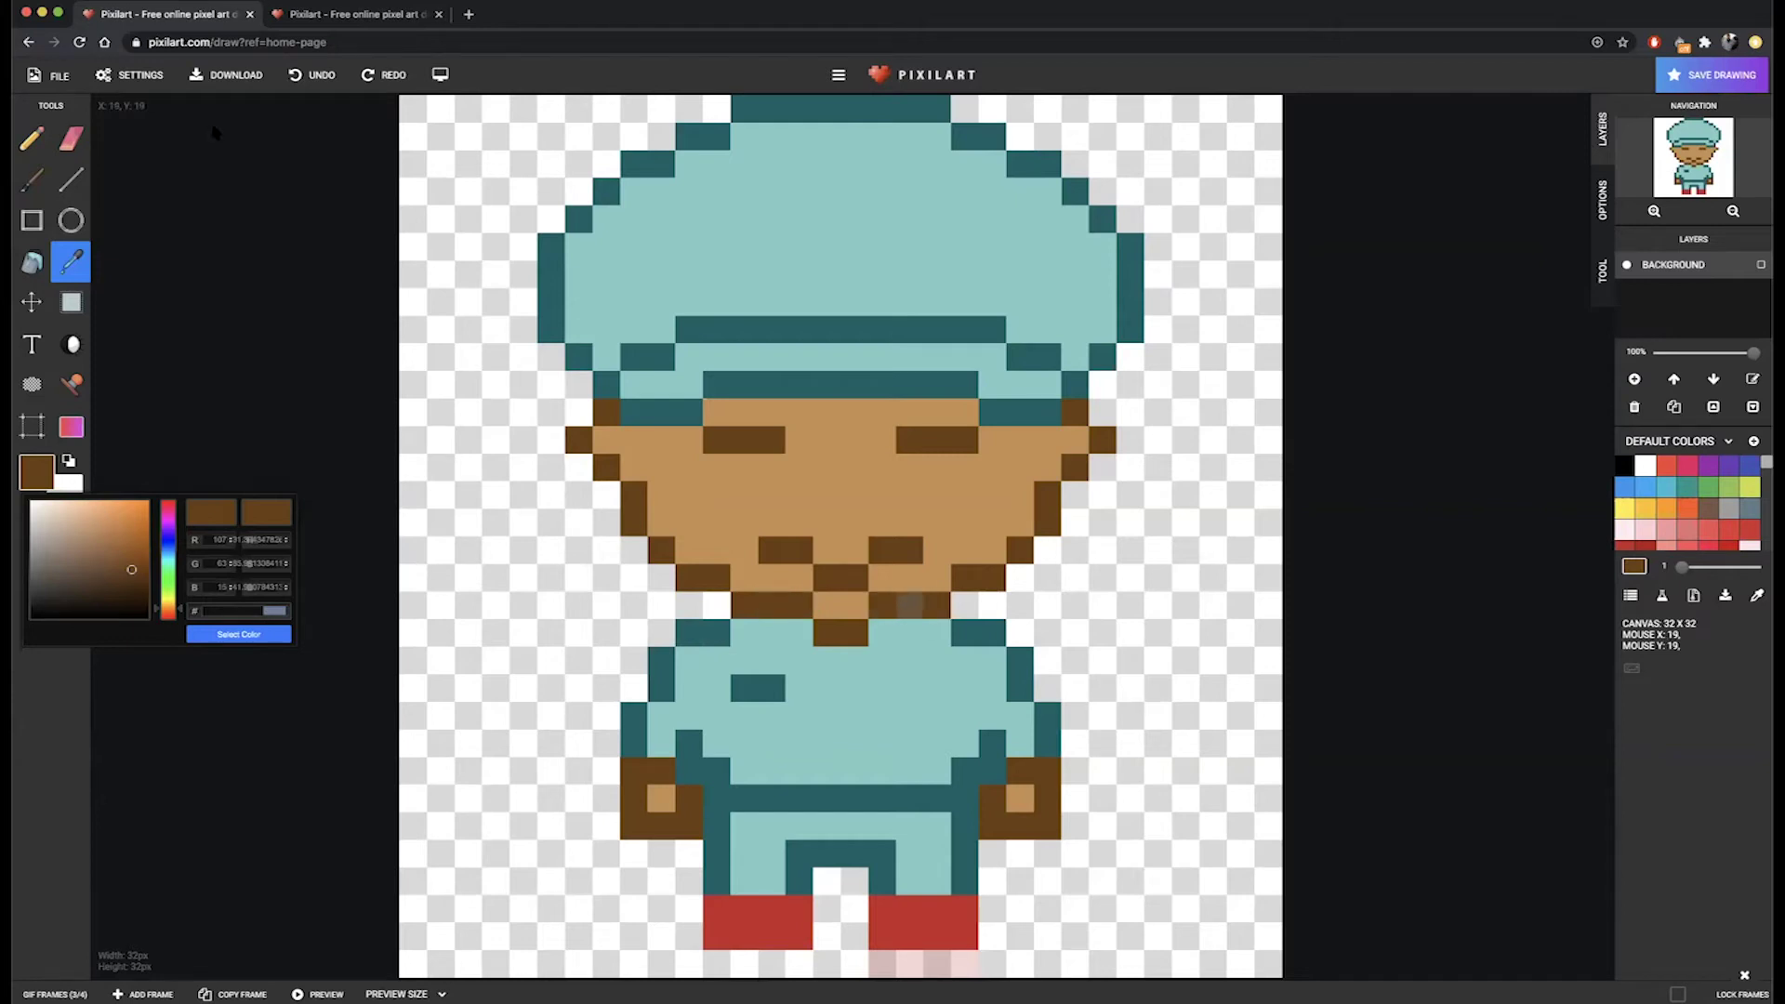
left_click(369, 24)
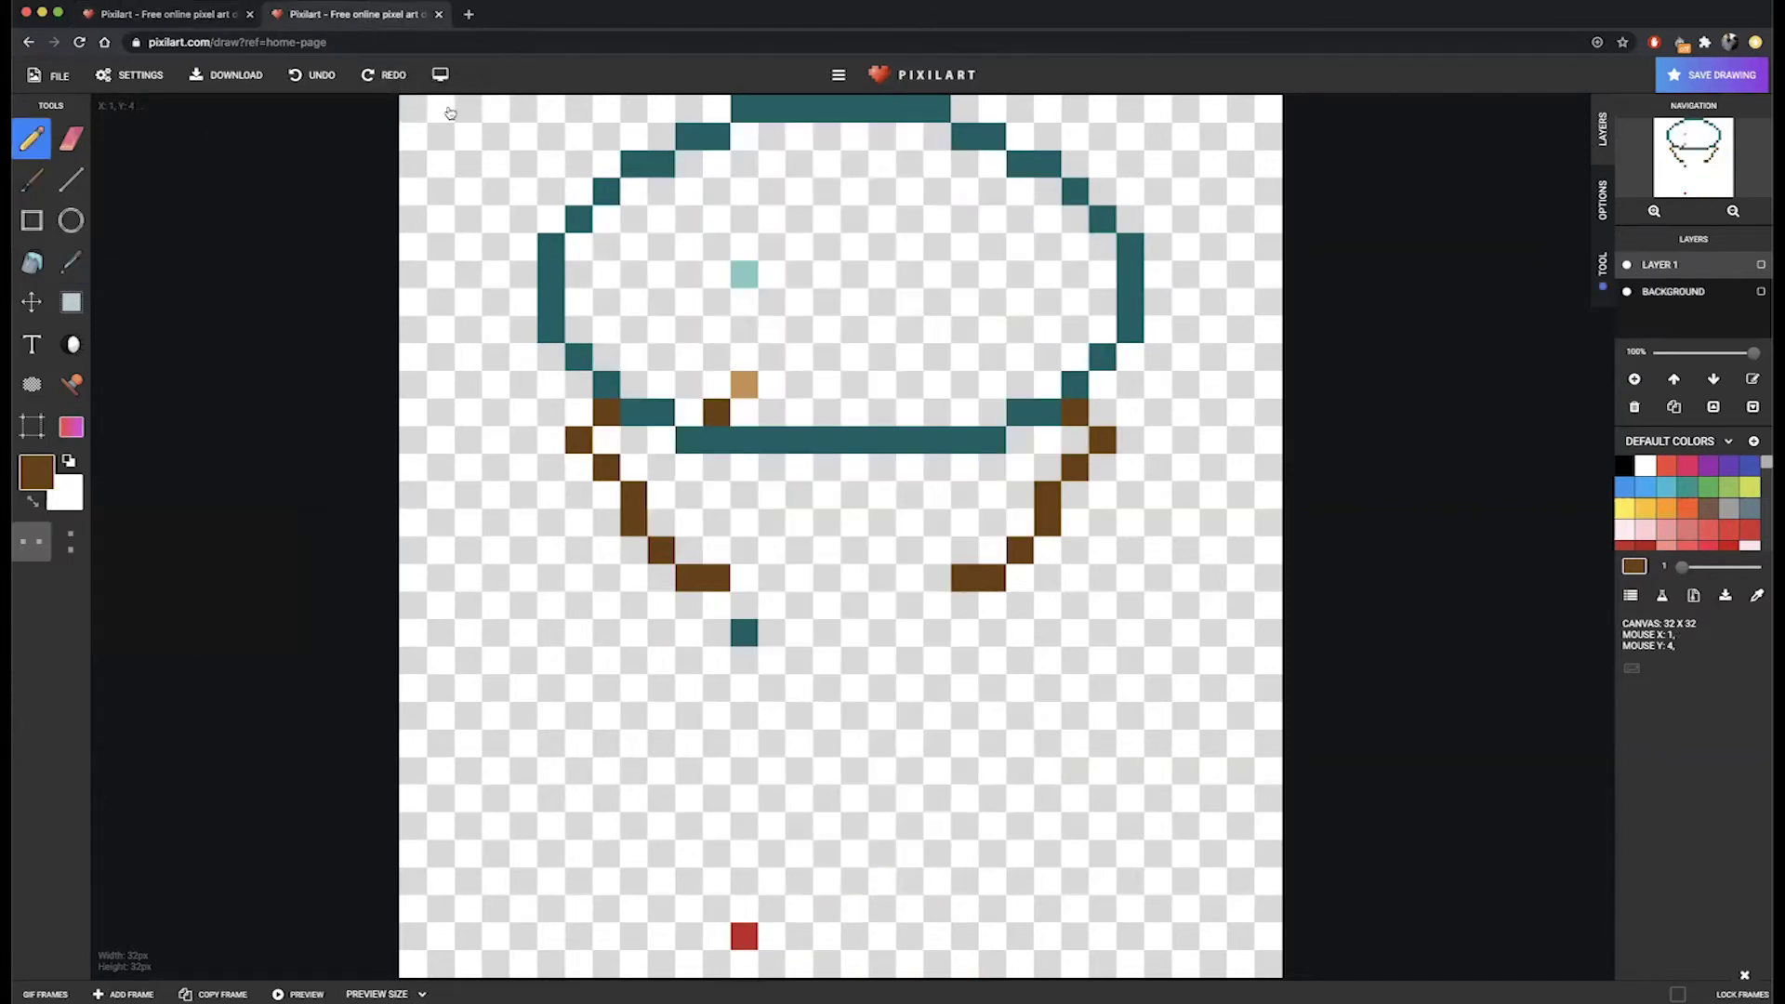
left_click(71, 261)
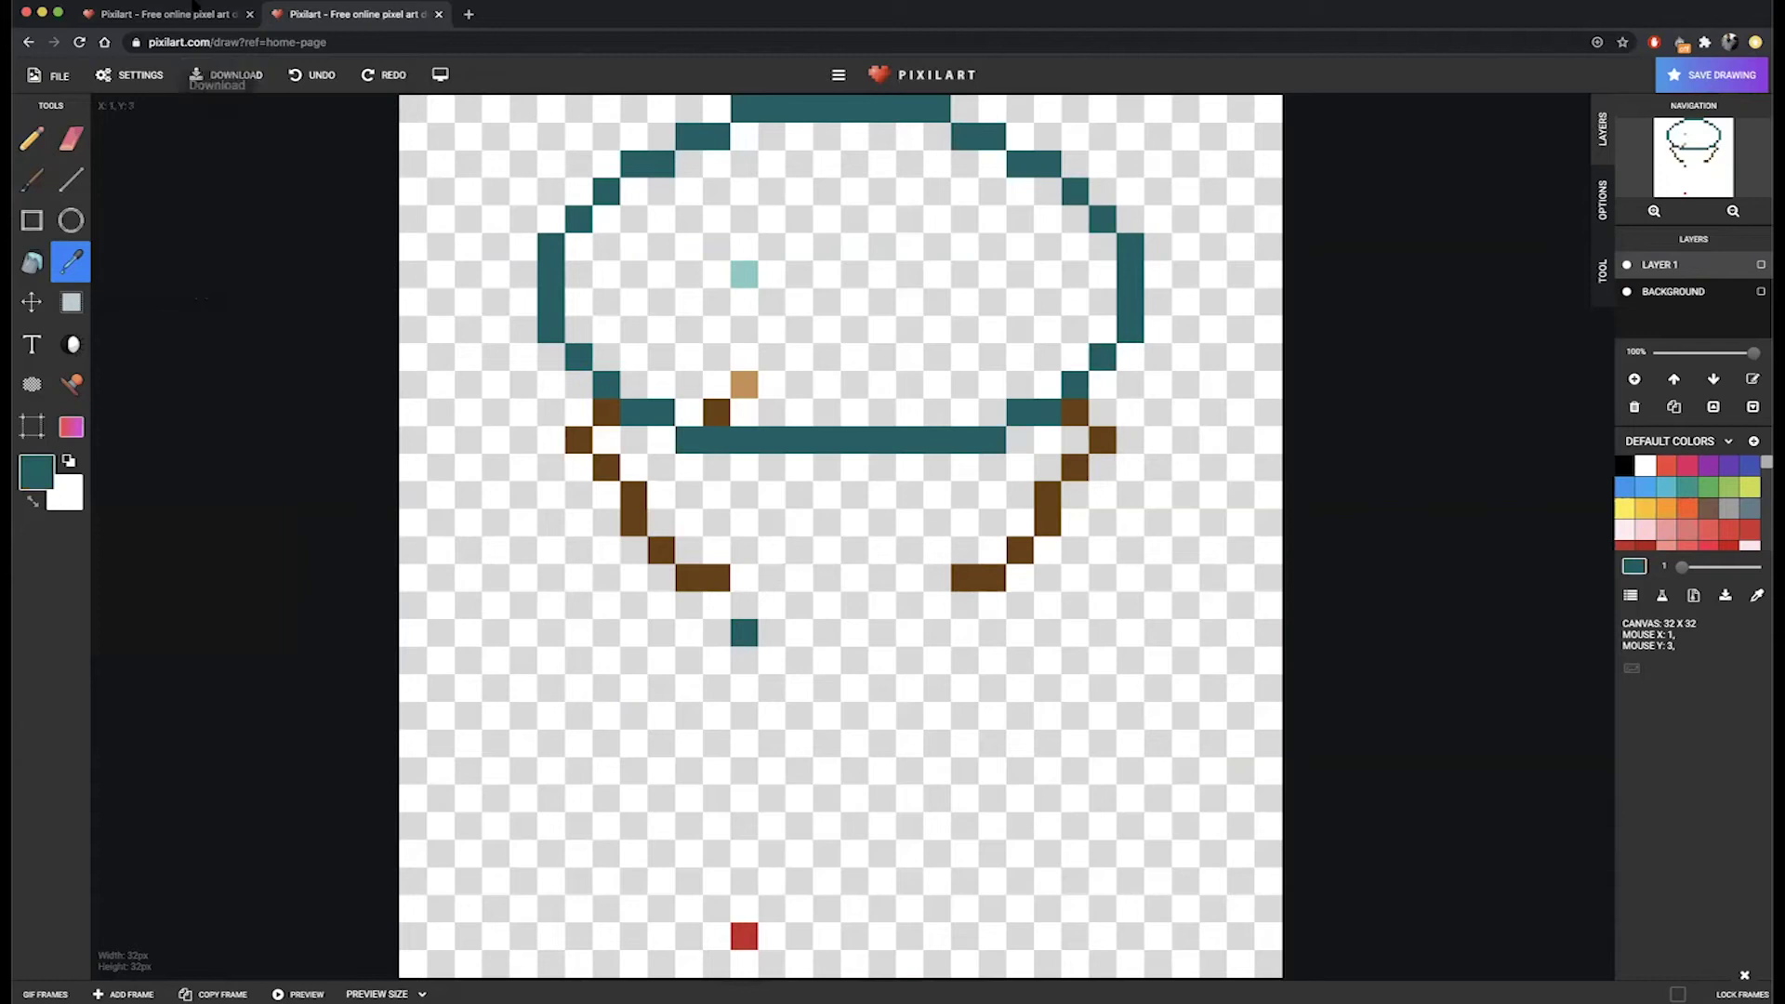
left_click(189, 13)
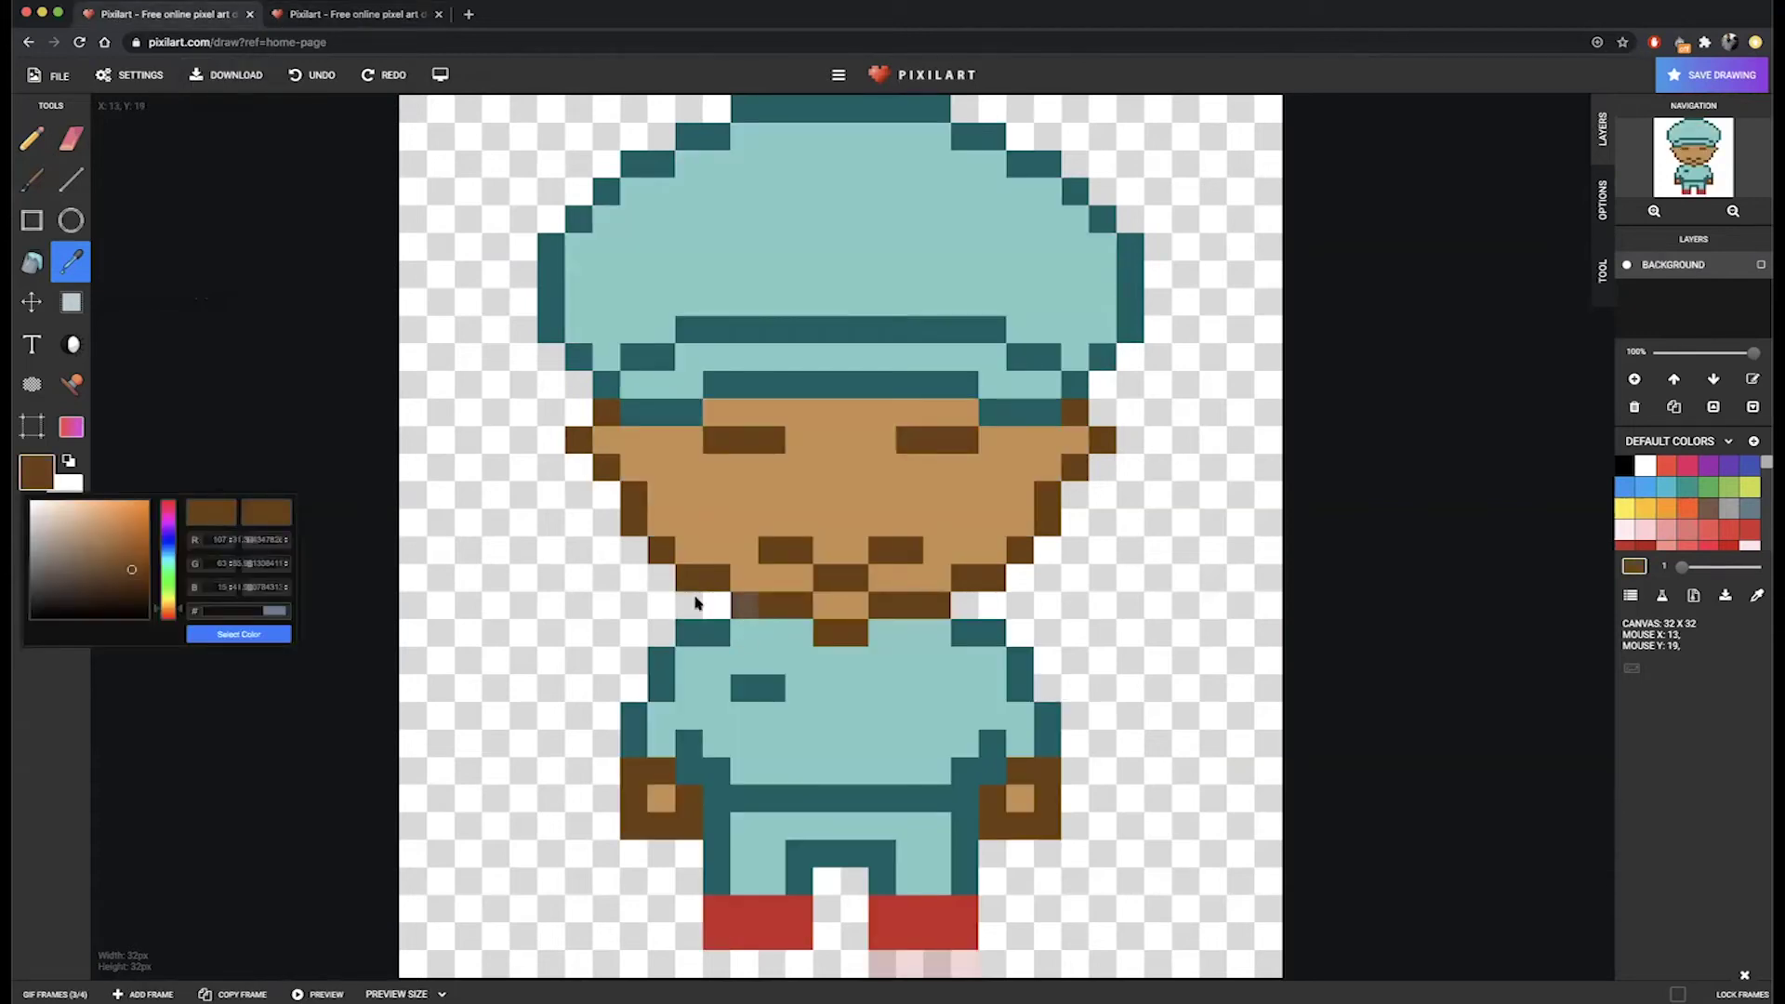
left_click(326, 17)
left_click(767, 605)
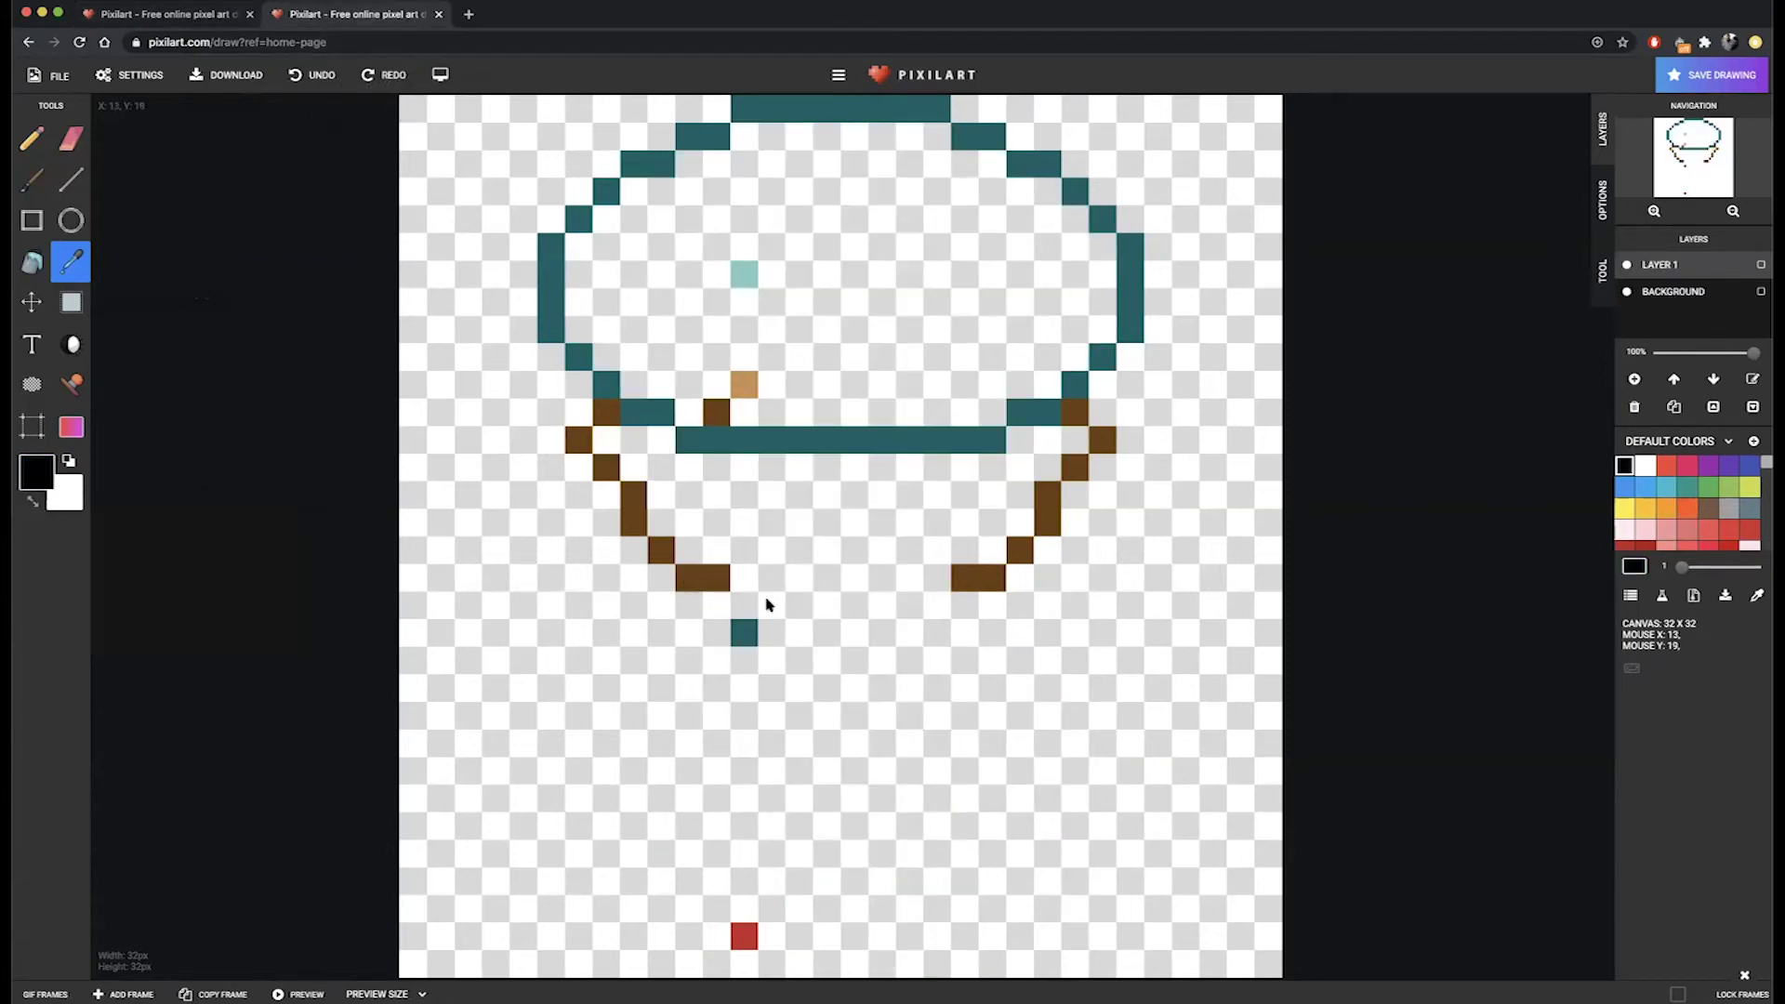
left_click(711, 437)
Draw mirrored three-pixel dark teal lines in row 19 at columns 13–15 and 18–20, and compare them with the reference.
left_click(31, 139)
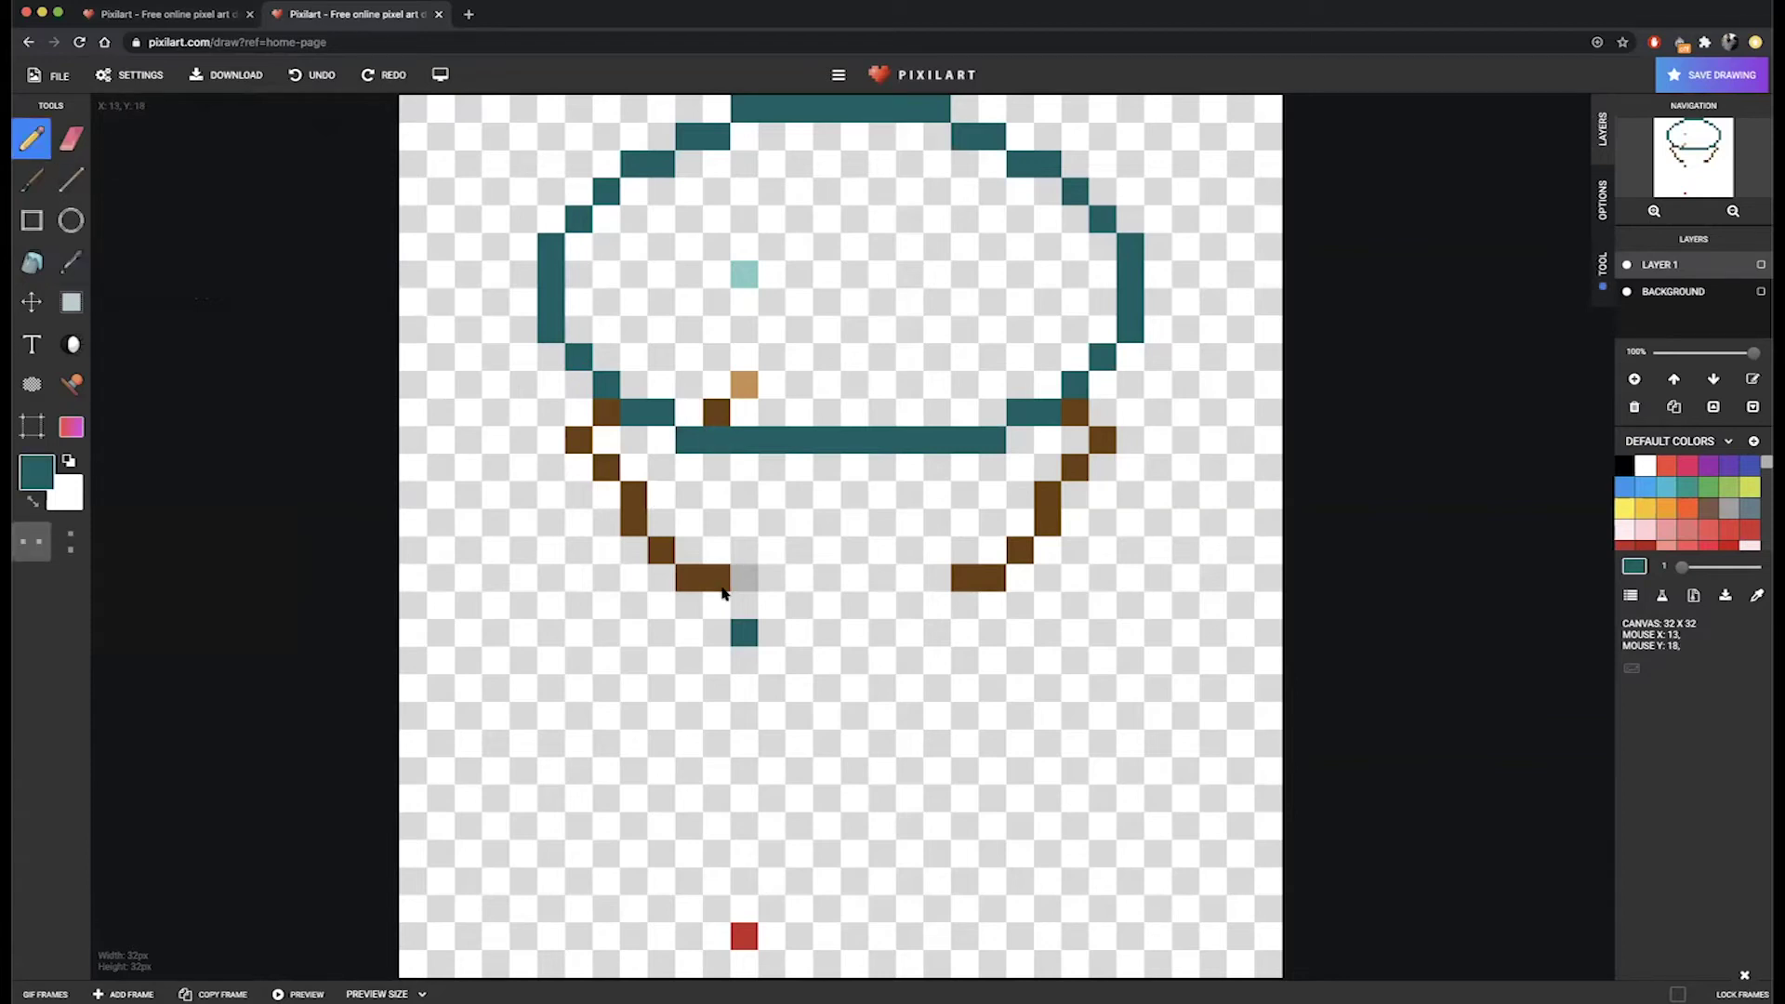
left_click_drag(744, 605, 792, 609)
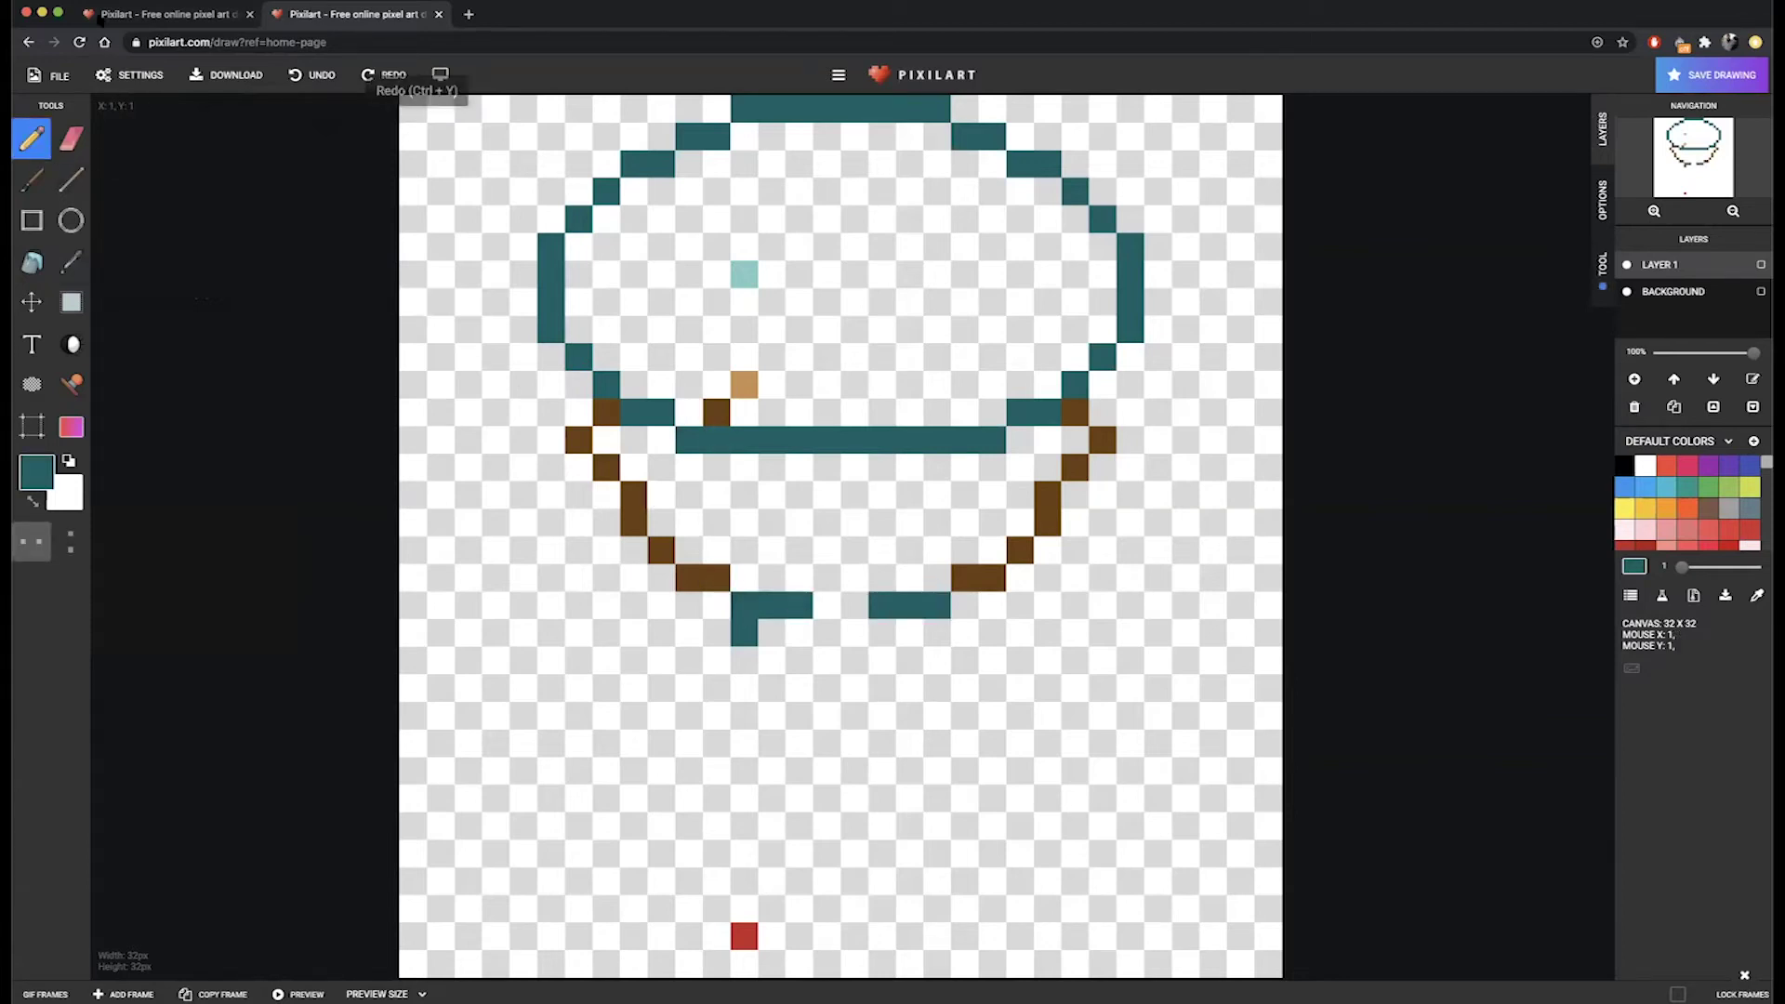
left_click(176, 12)
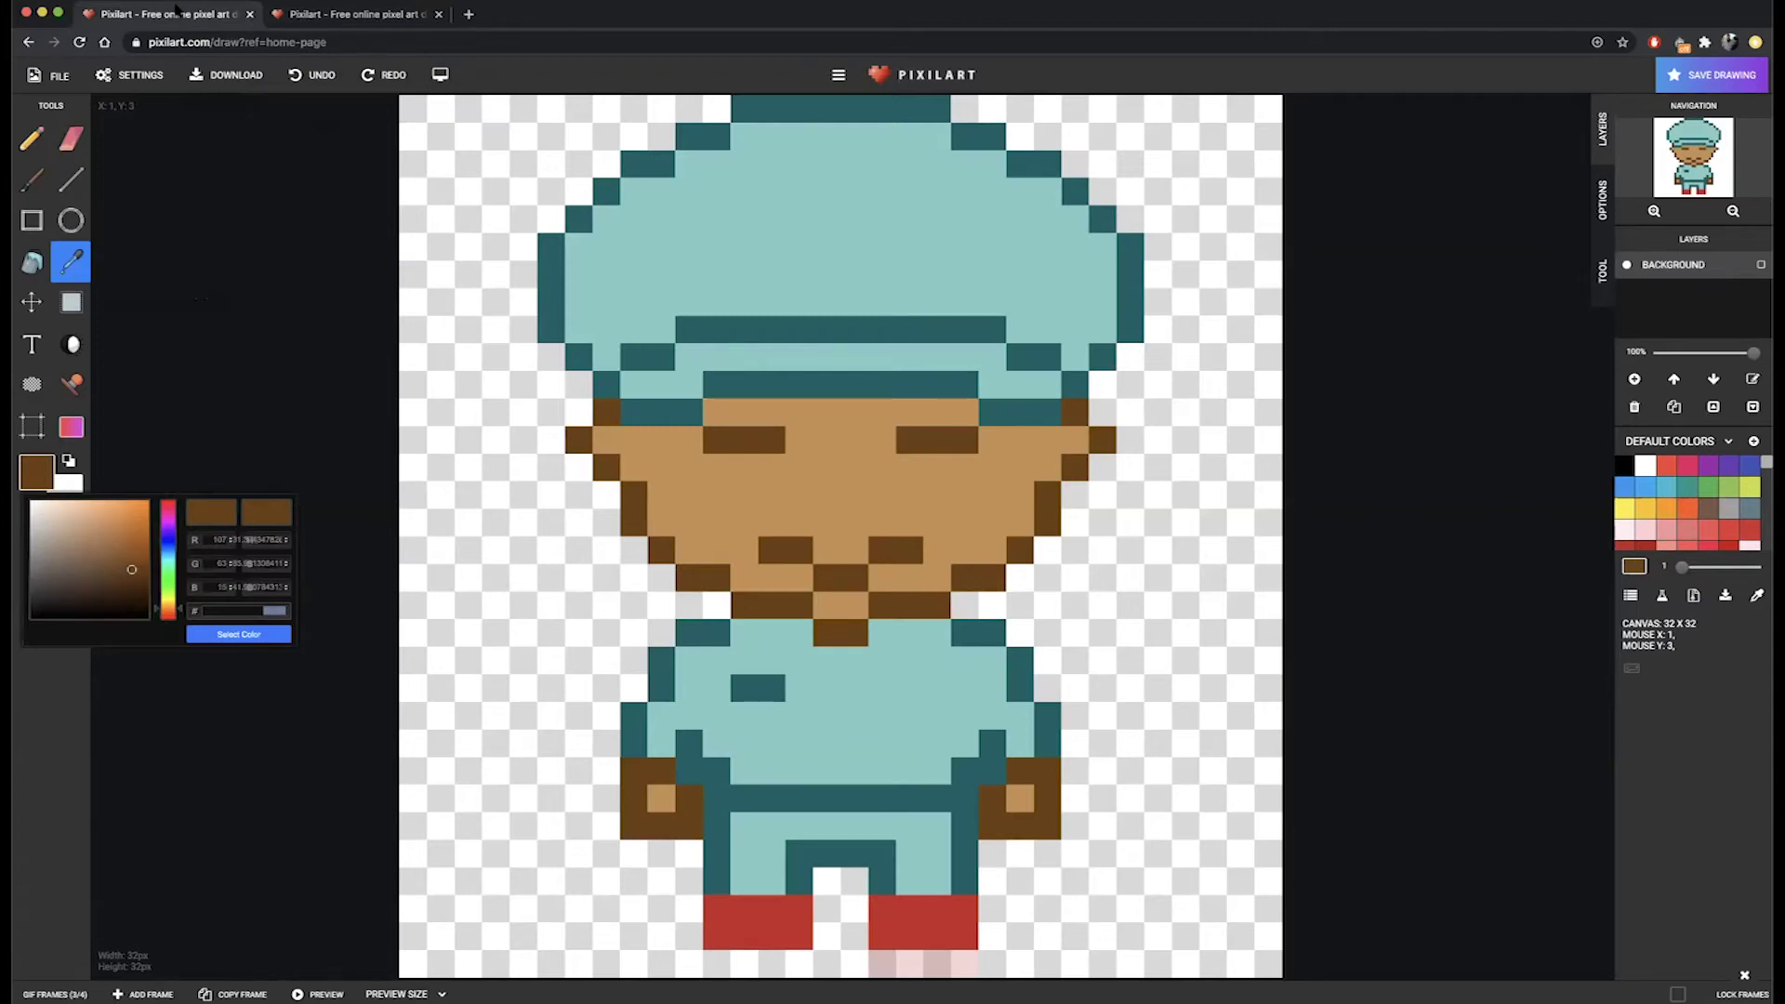
left_click(323, 14)
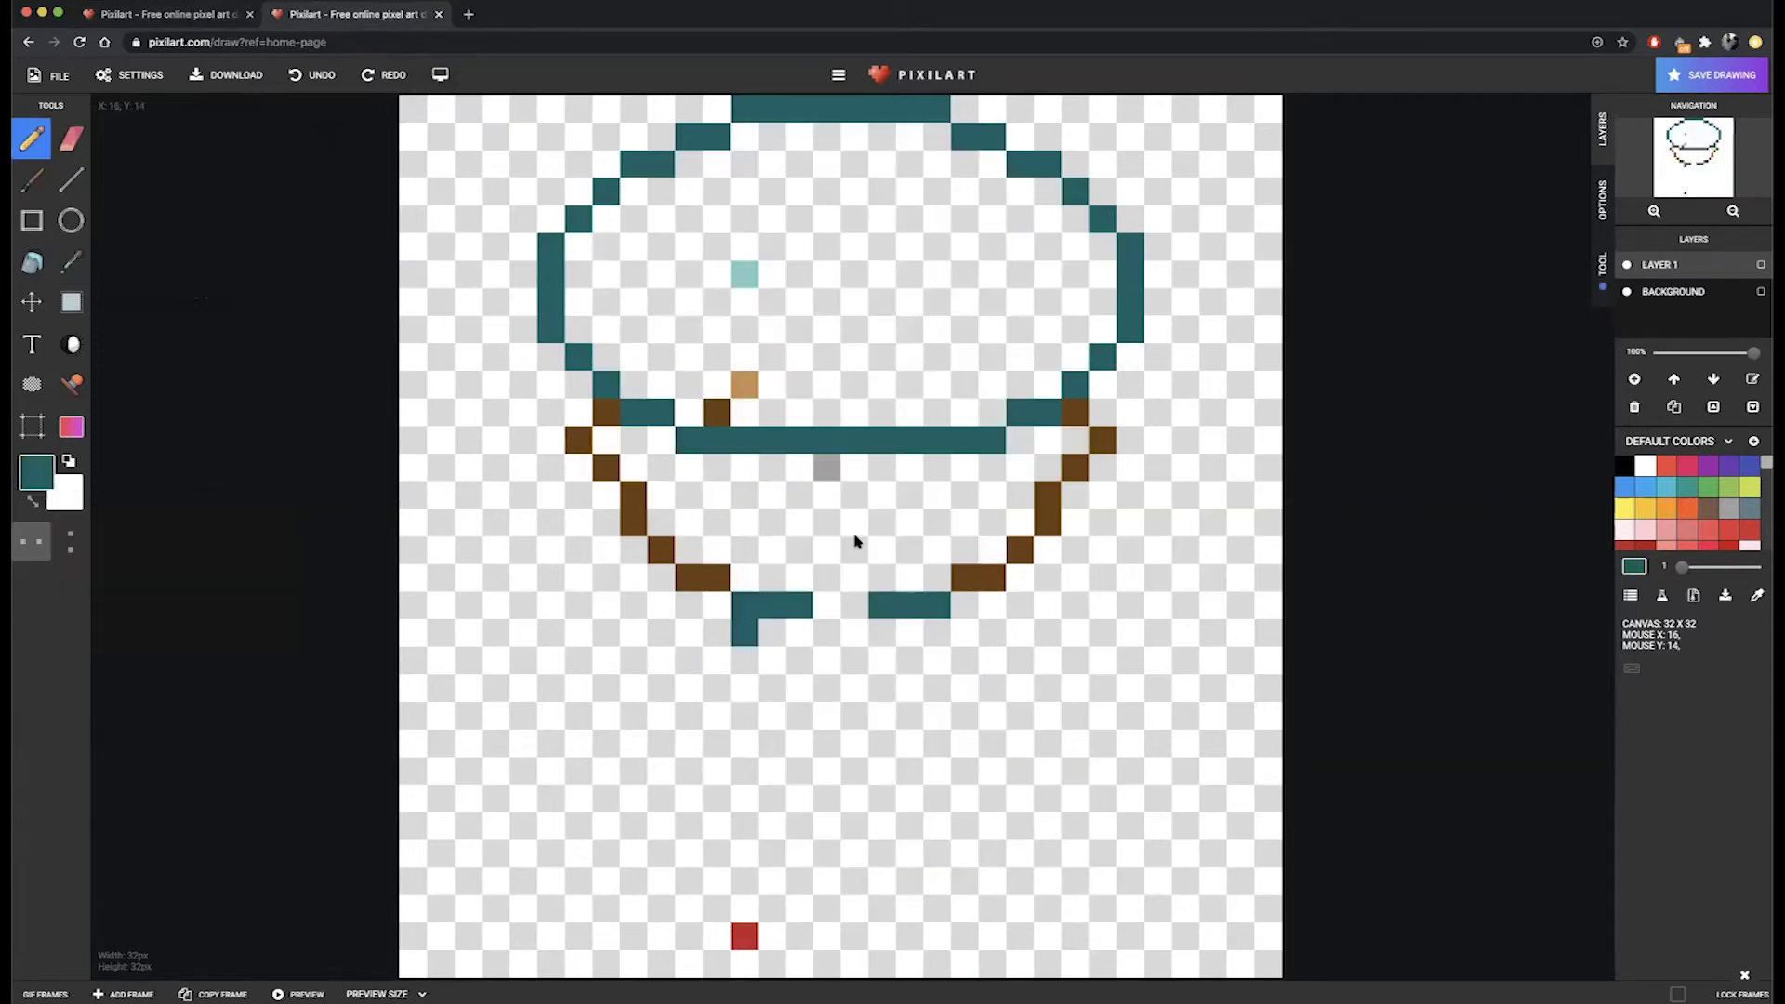
Add the centre of the dark teal neckline as two pixels at columns 16–17 in row 18.
left_click(851, 583)
scroll(847, 578, "up", 5)
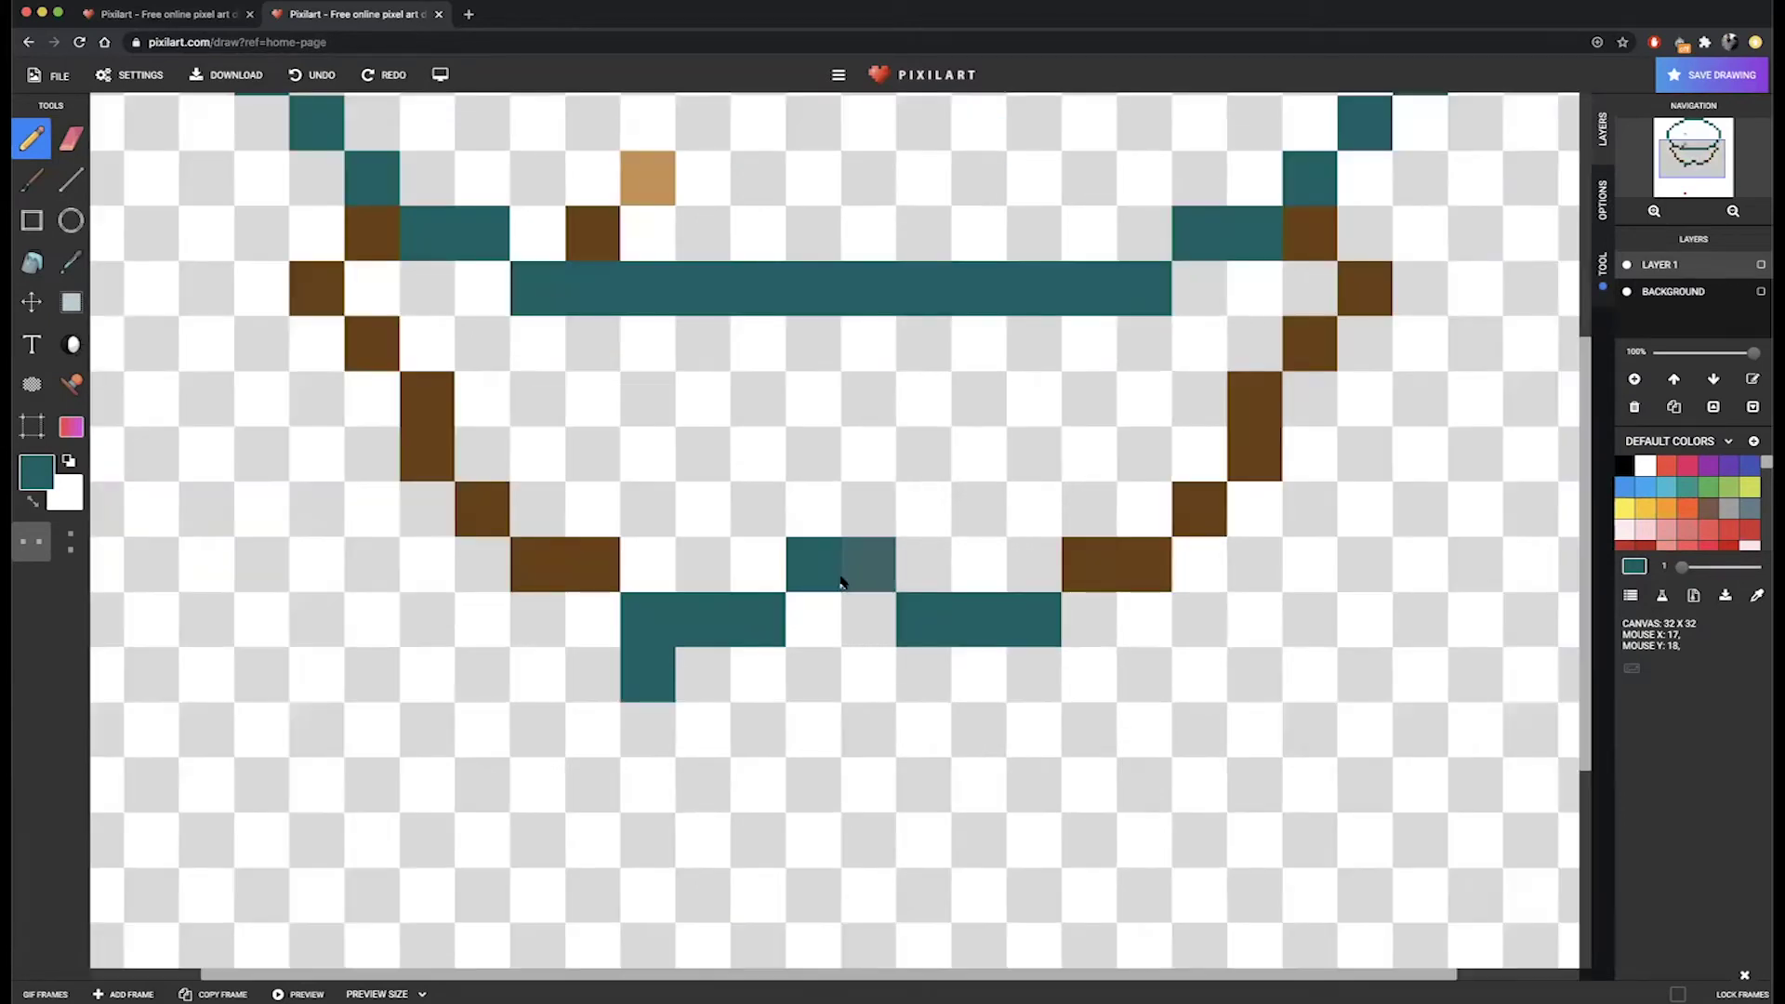
scroll(789, 638, "down", 5)
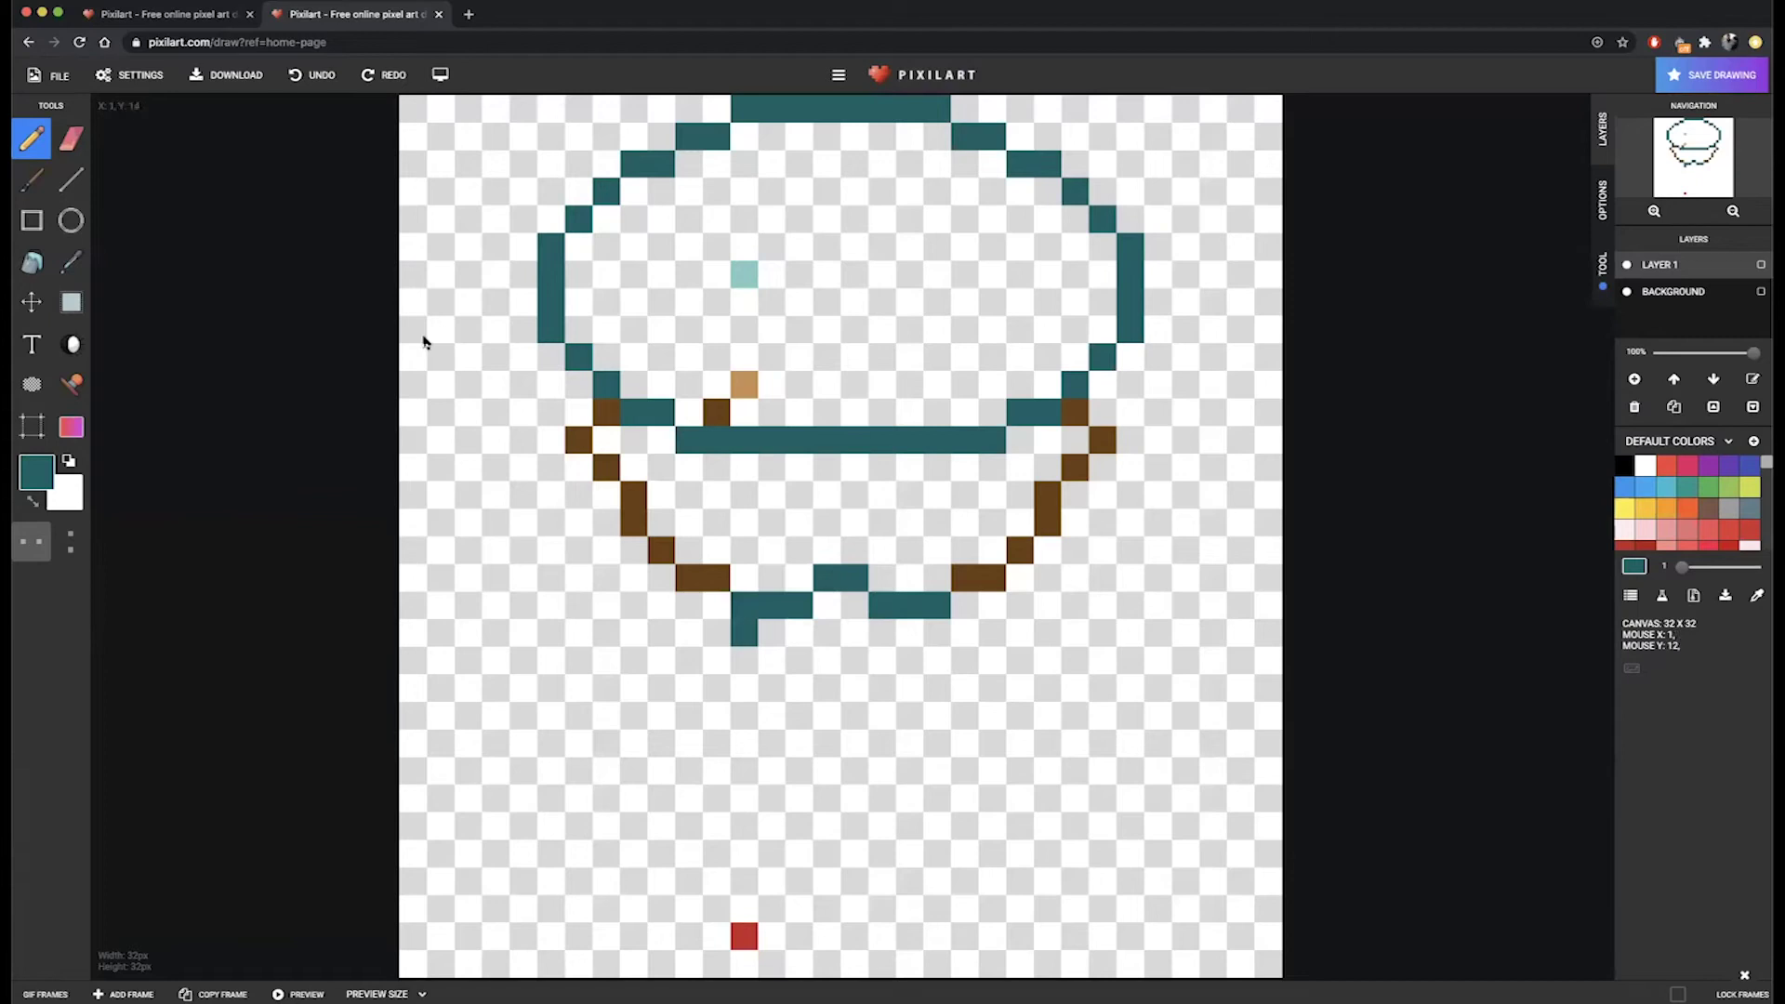
Draw mirrored dark teal shoulders in row 20 at columns 11–12 and 21–22, and erase the stray pixel at column 13.
left_click(172, 21)
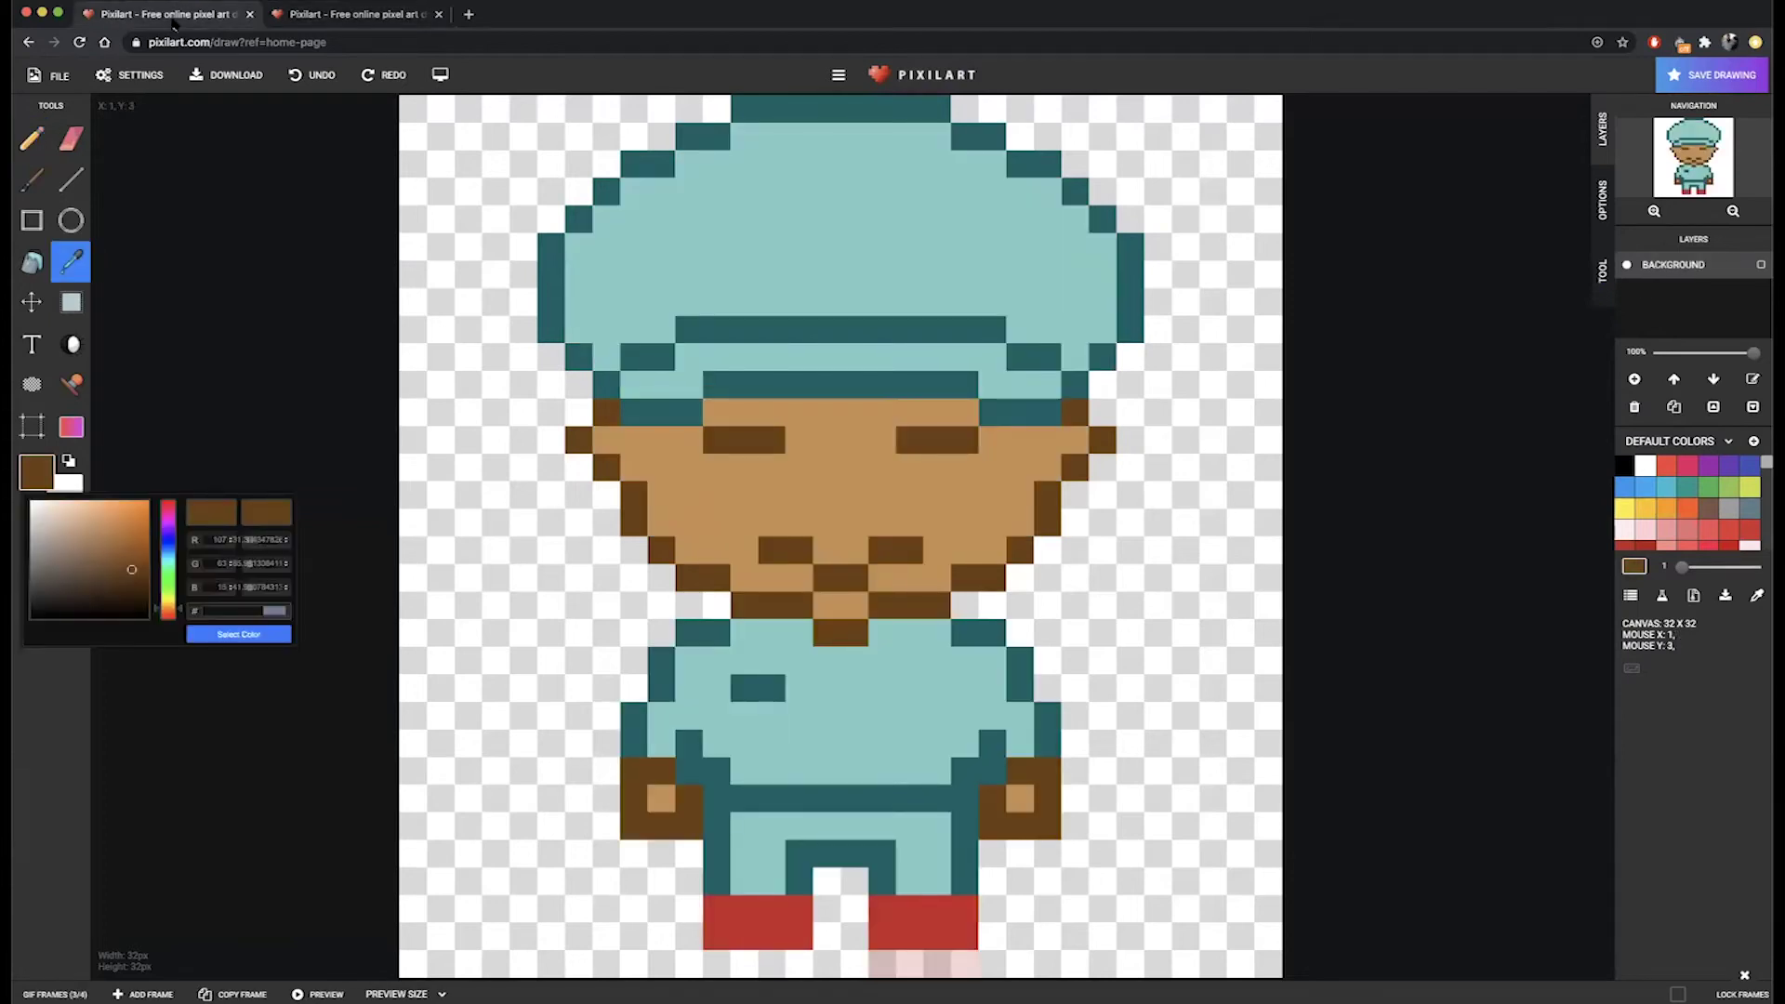
left_click(319, 17)
left_click_drag(743, 632, 688, 633)
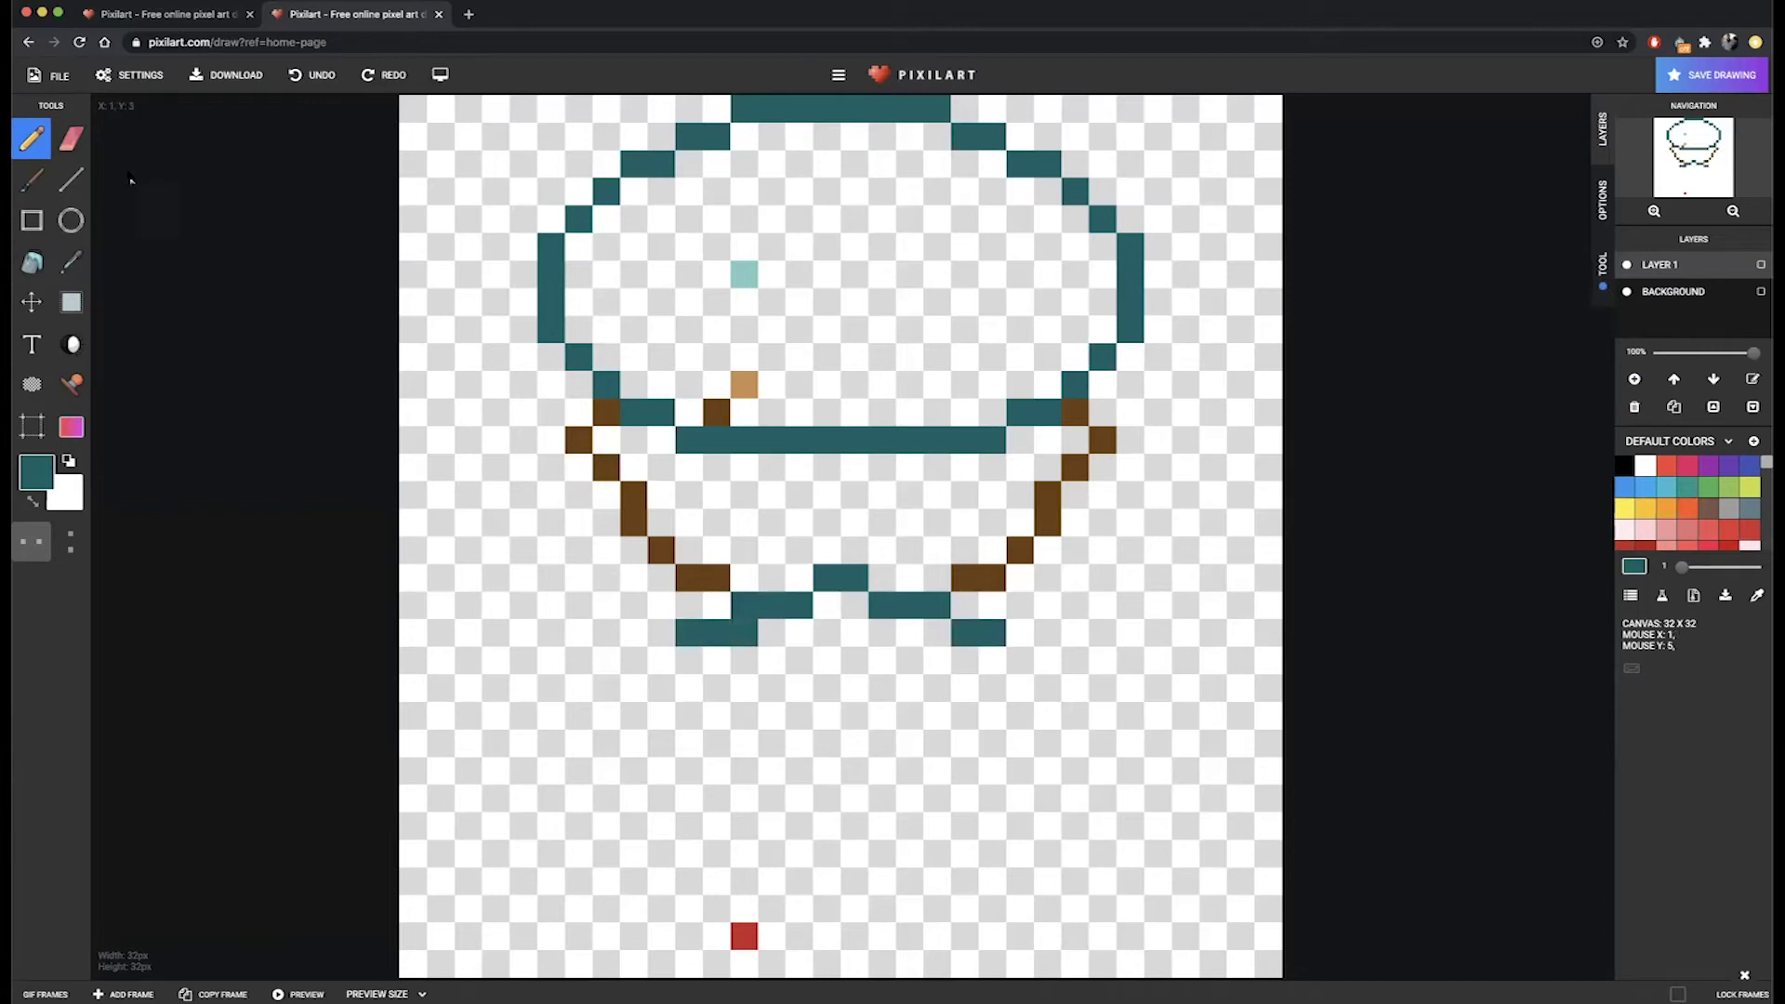
left_click(70, 139)
left_click(749, 640)
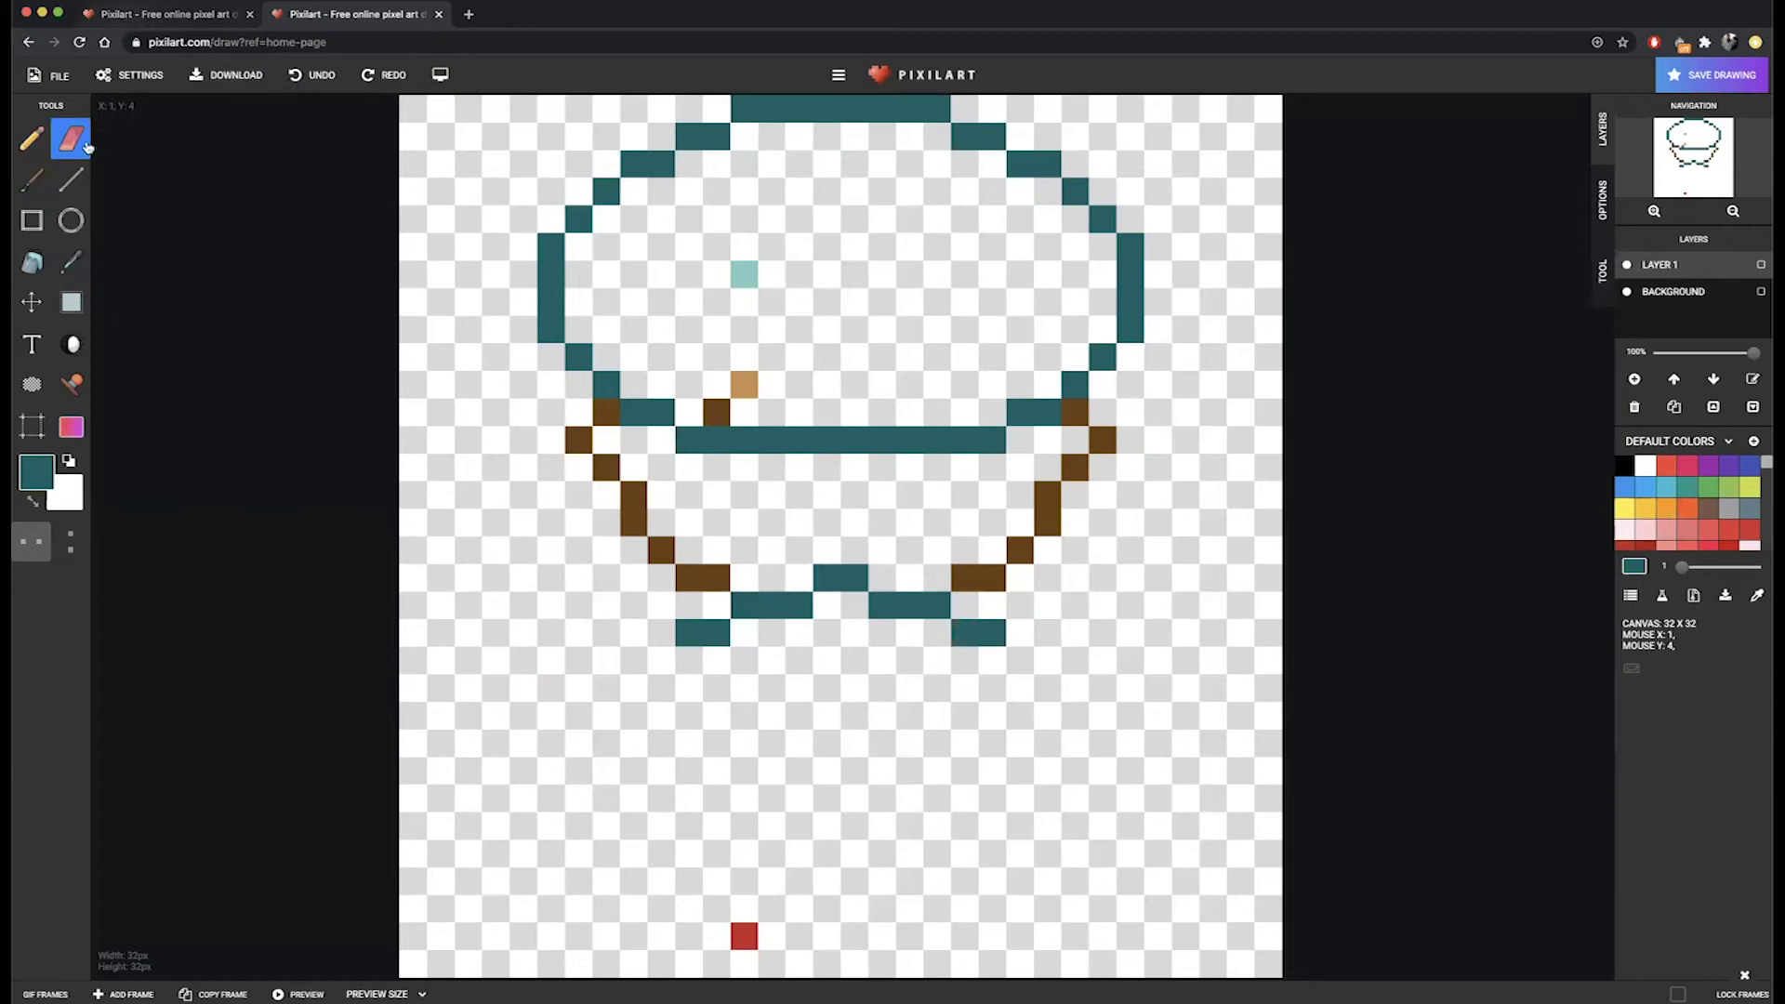
left_click(31, 139)
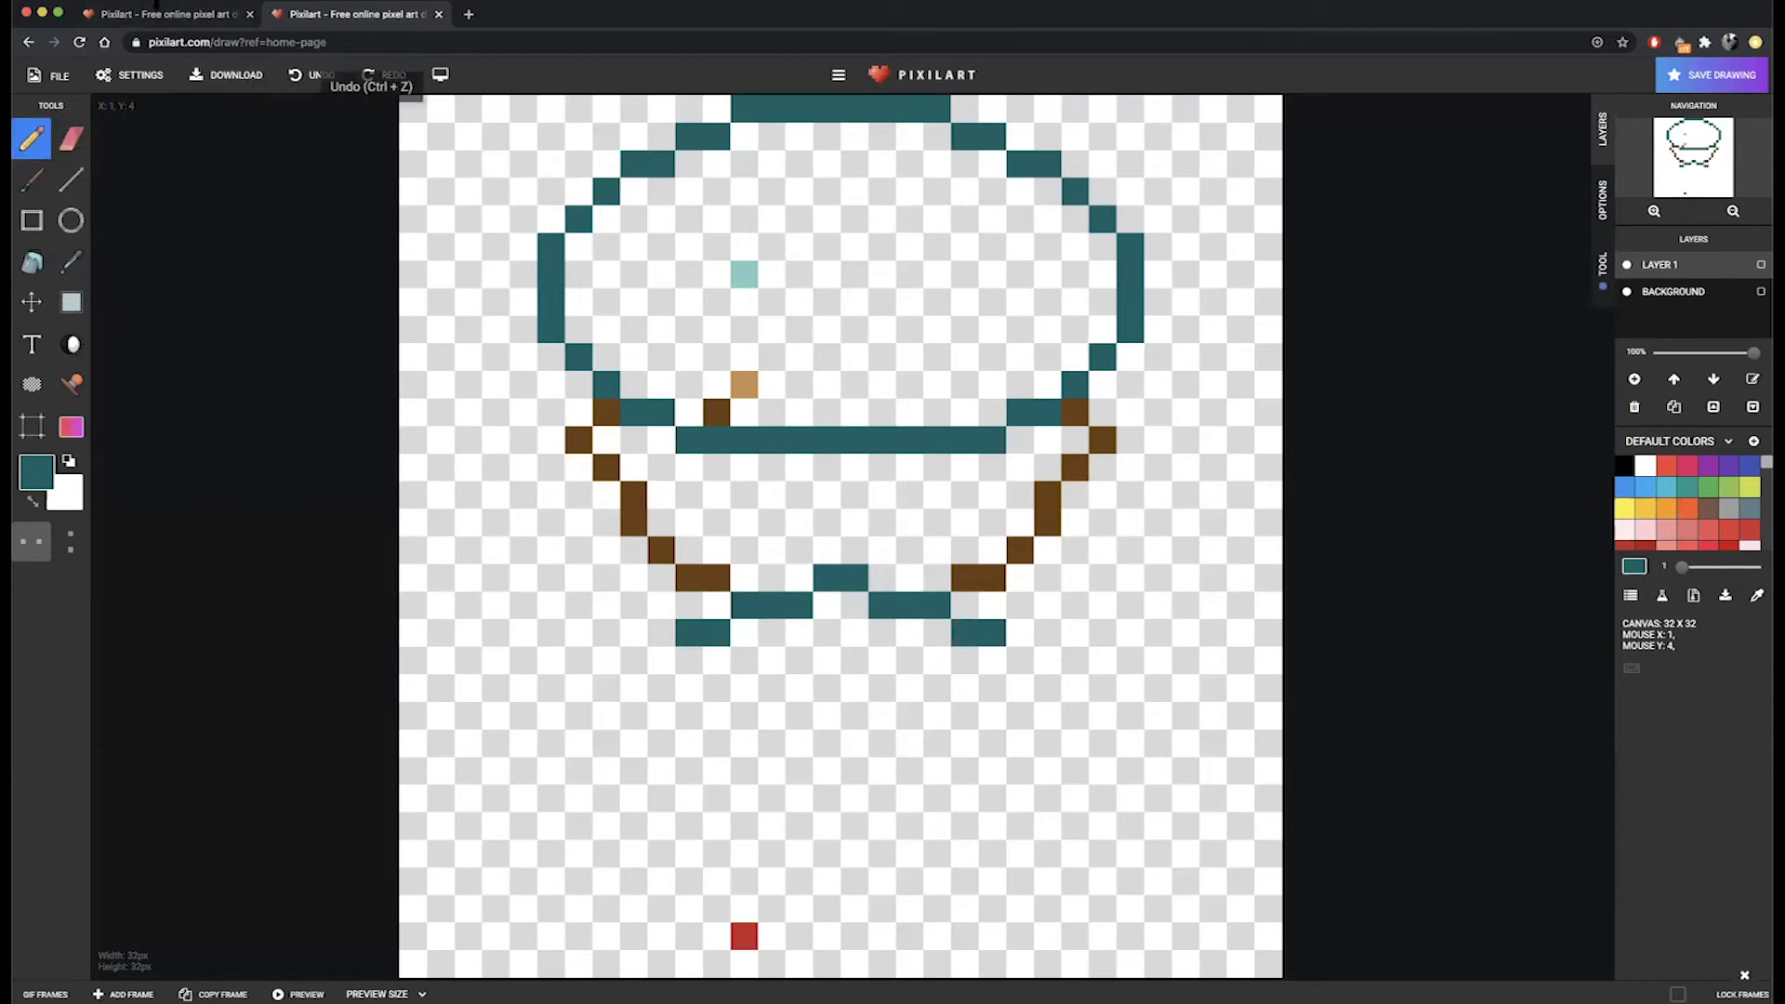
Draw the mirrored outer sleeves in dark teal: columns 10 and 23 in rows 21–22, columns 9 and 24 in rows 23–24.
left_click(156, 14)
left_click(367, 14)
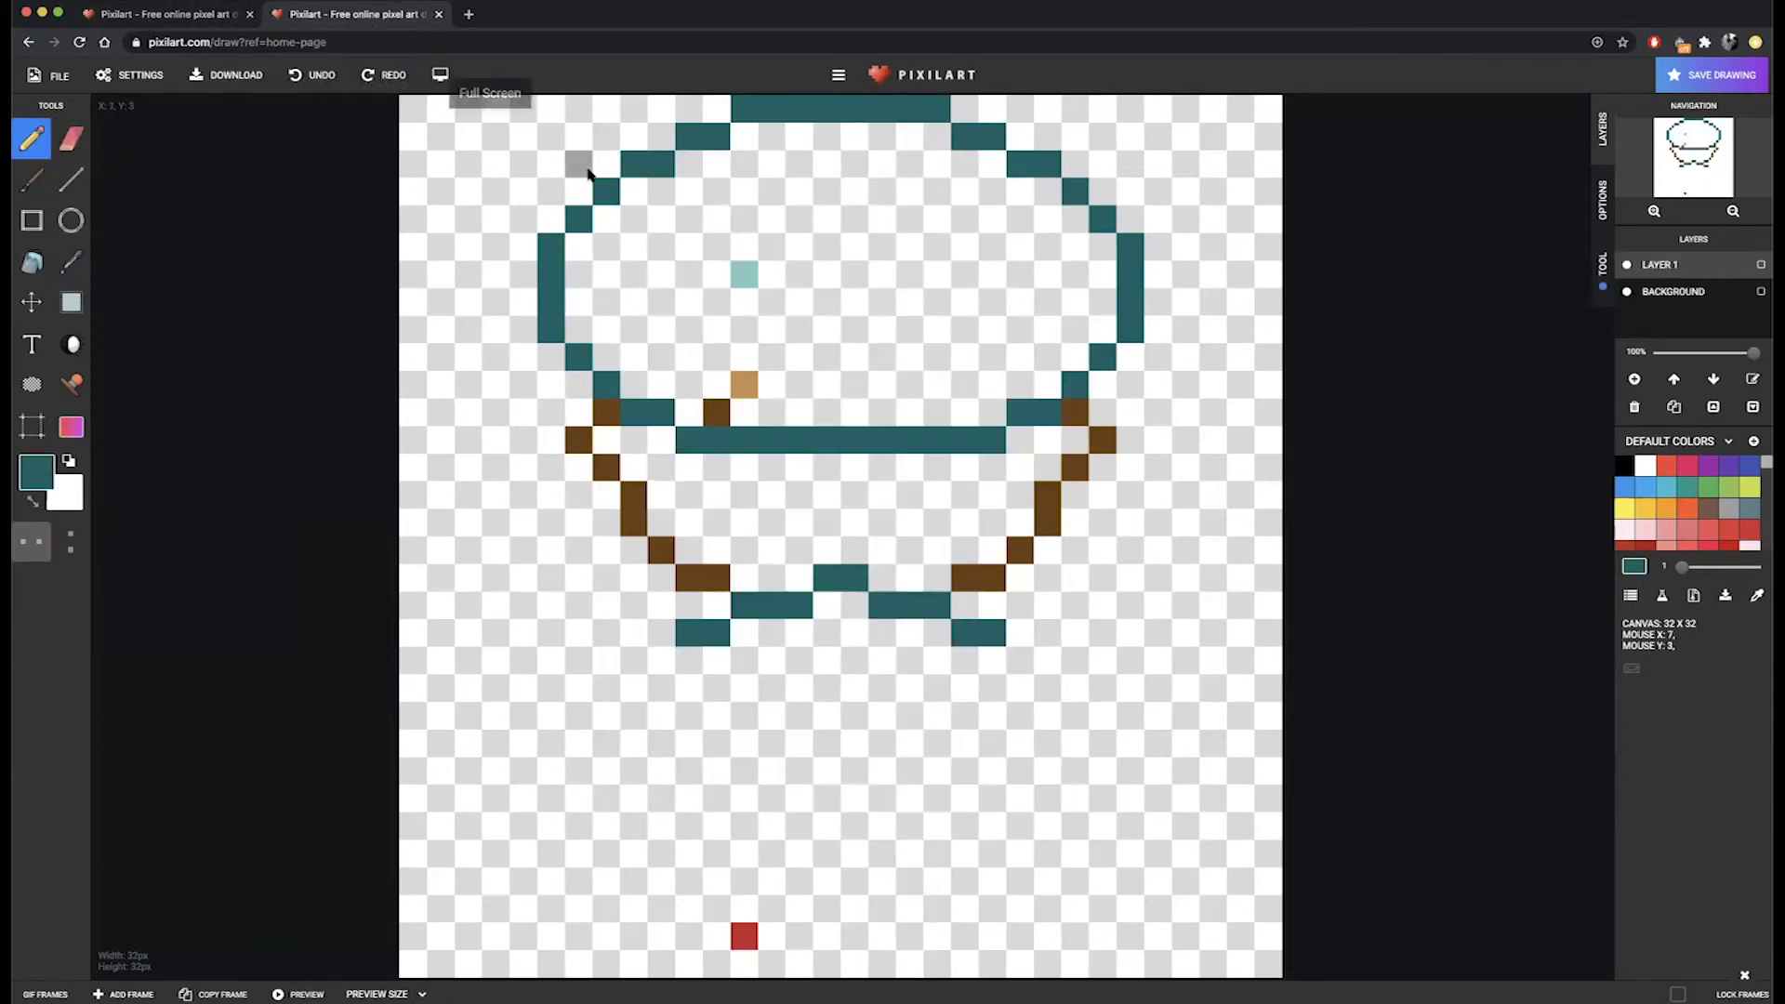
left_click_drag(661, 661, 661, 688)
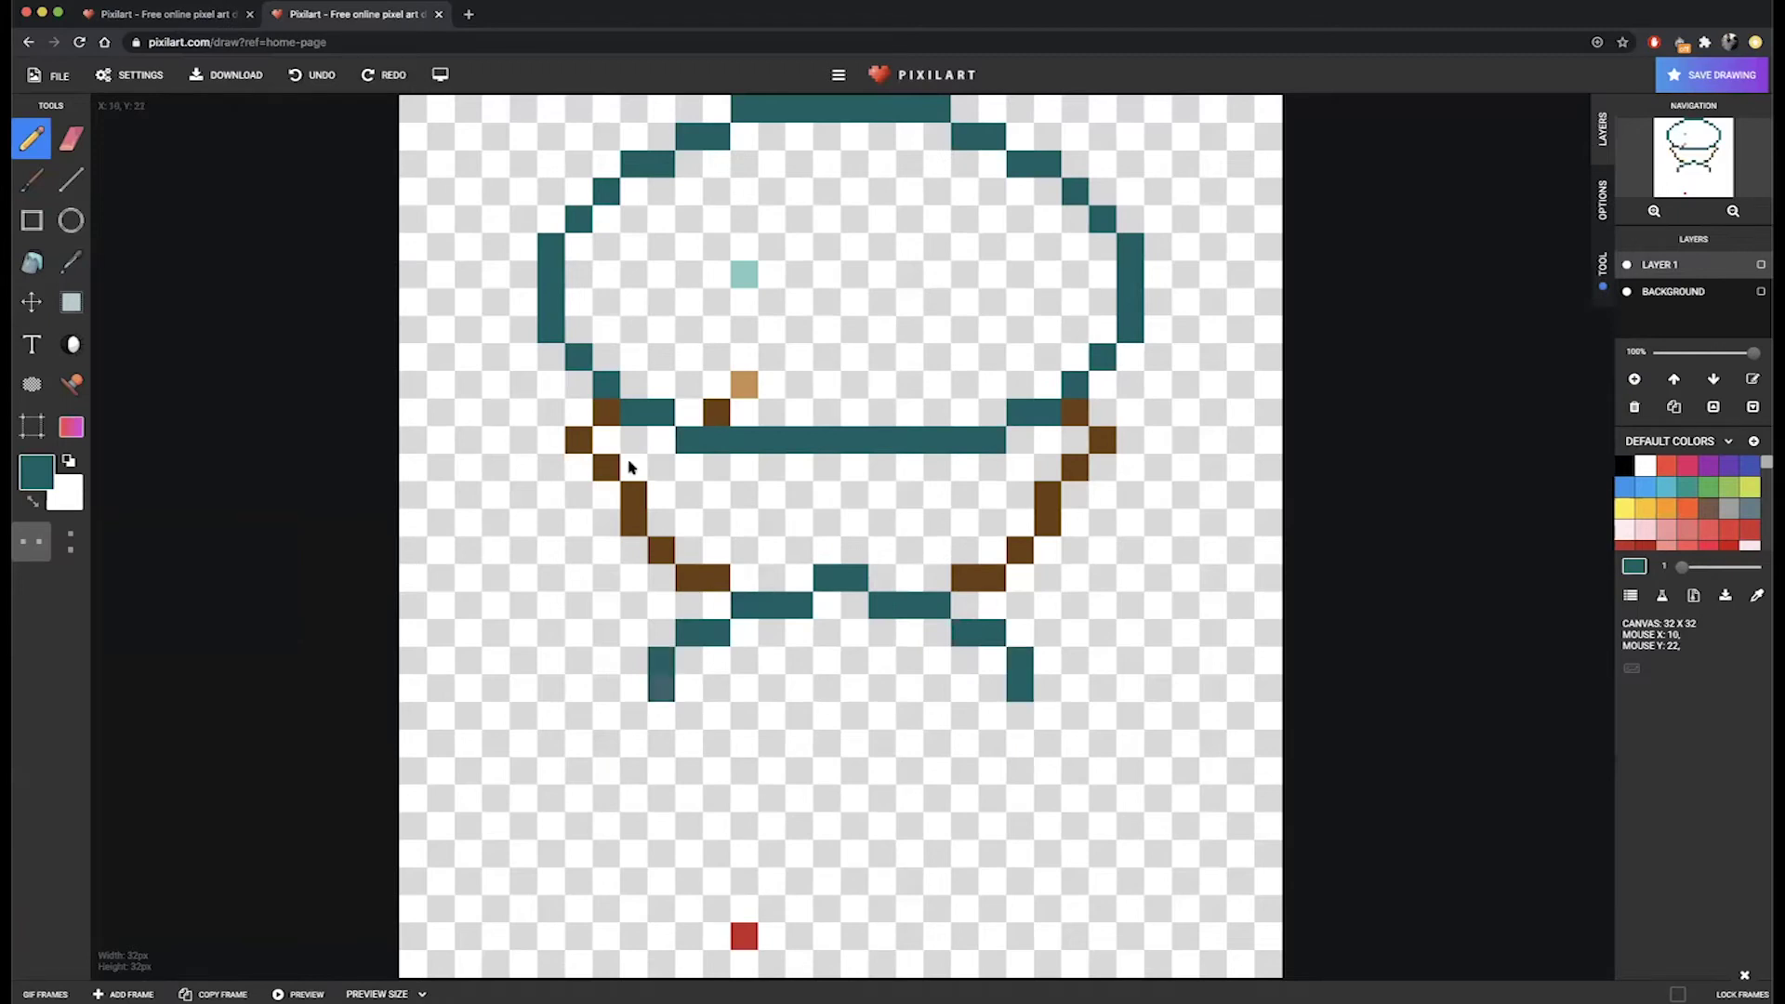
left_click(206, 14)
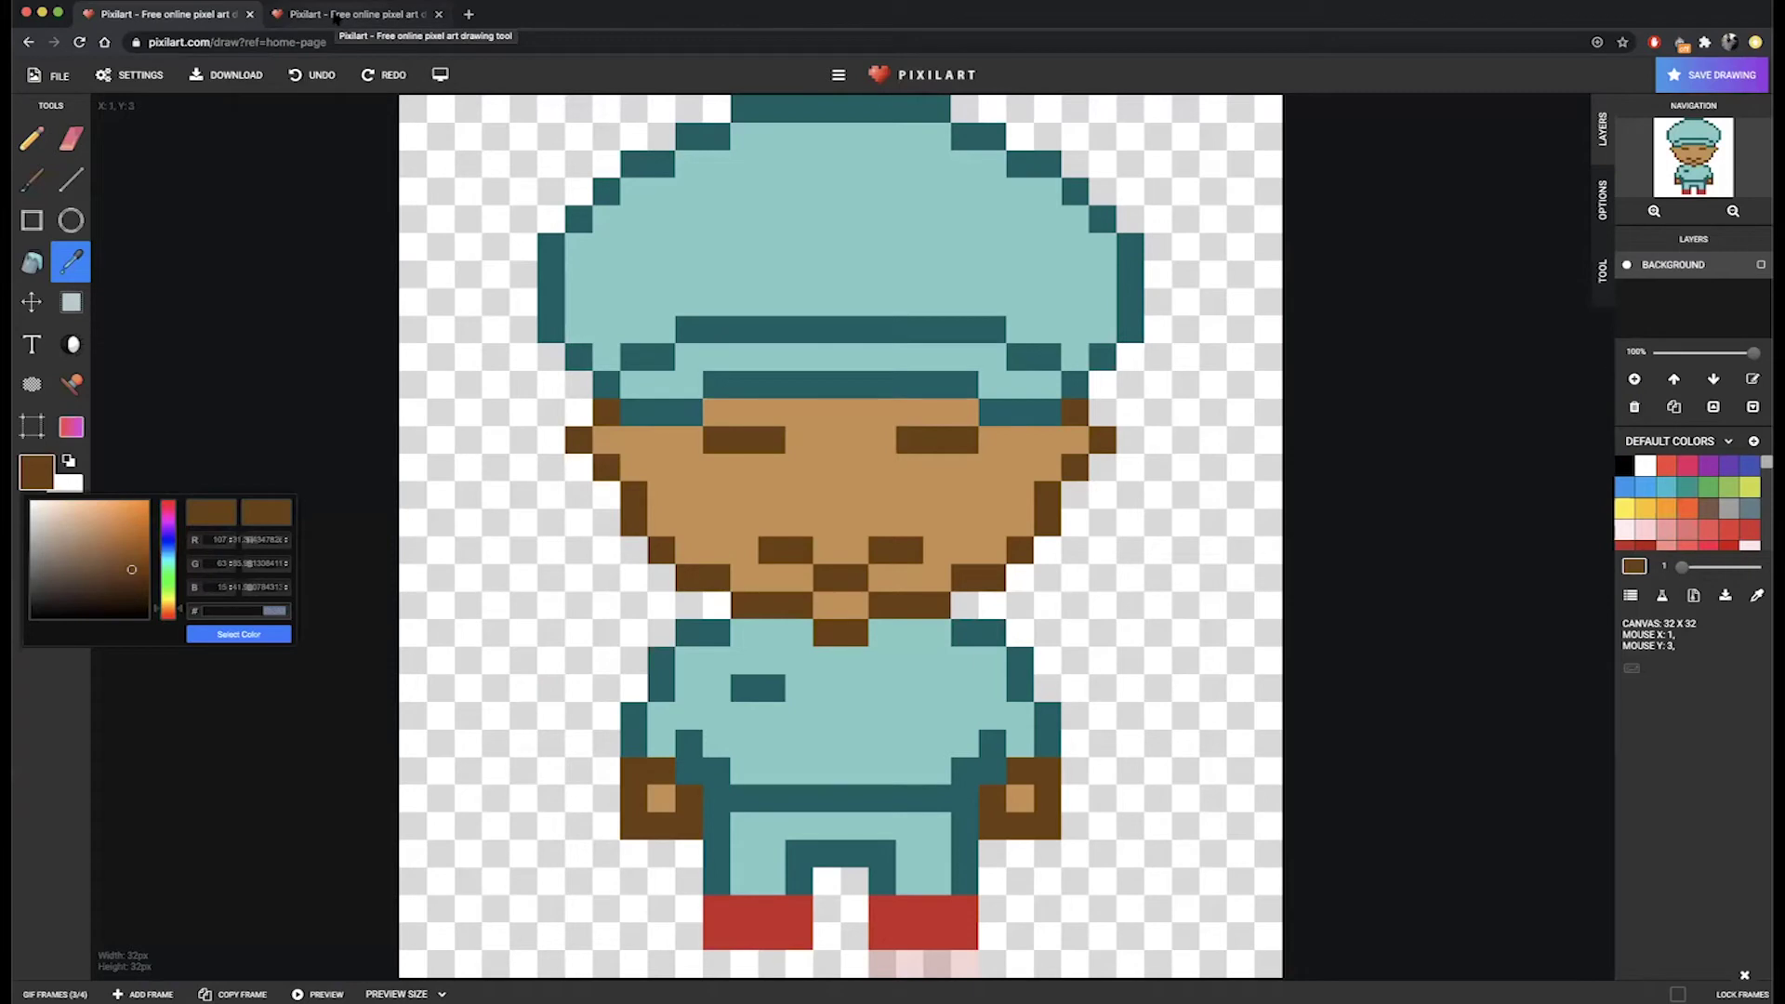
left_click(337, 15)
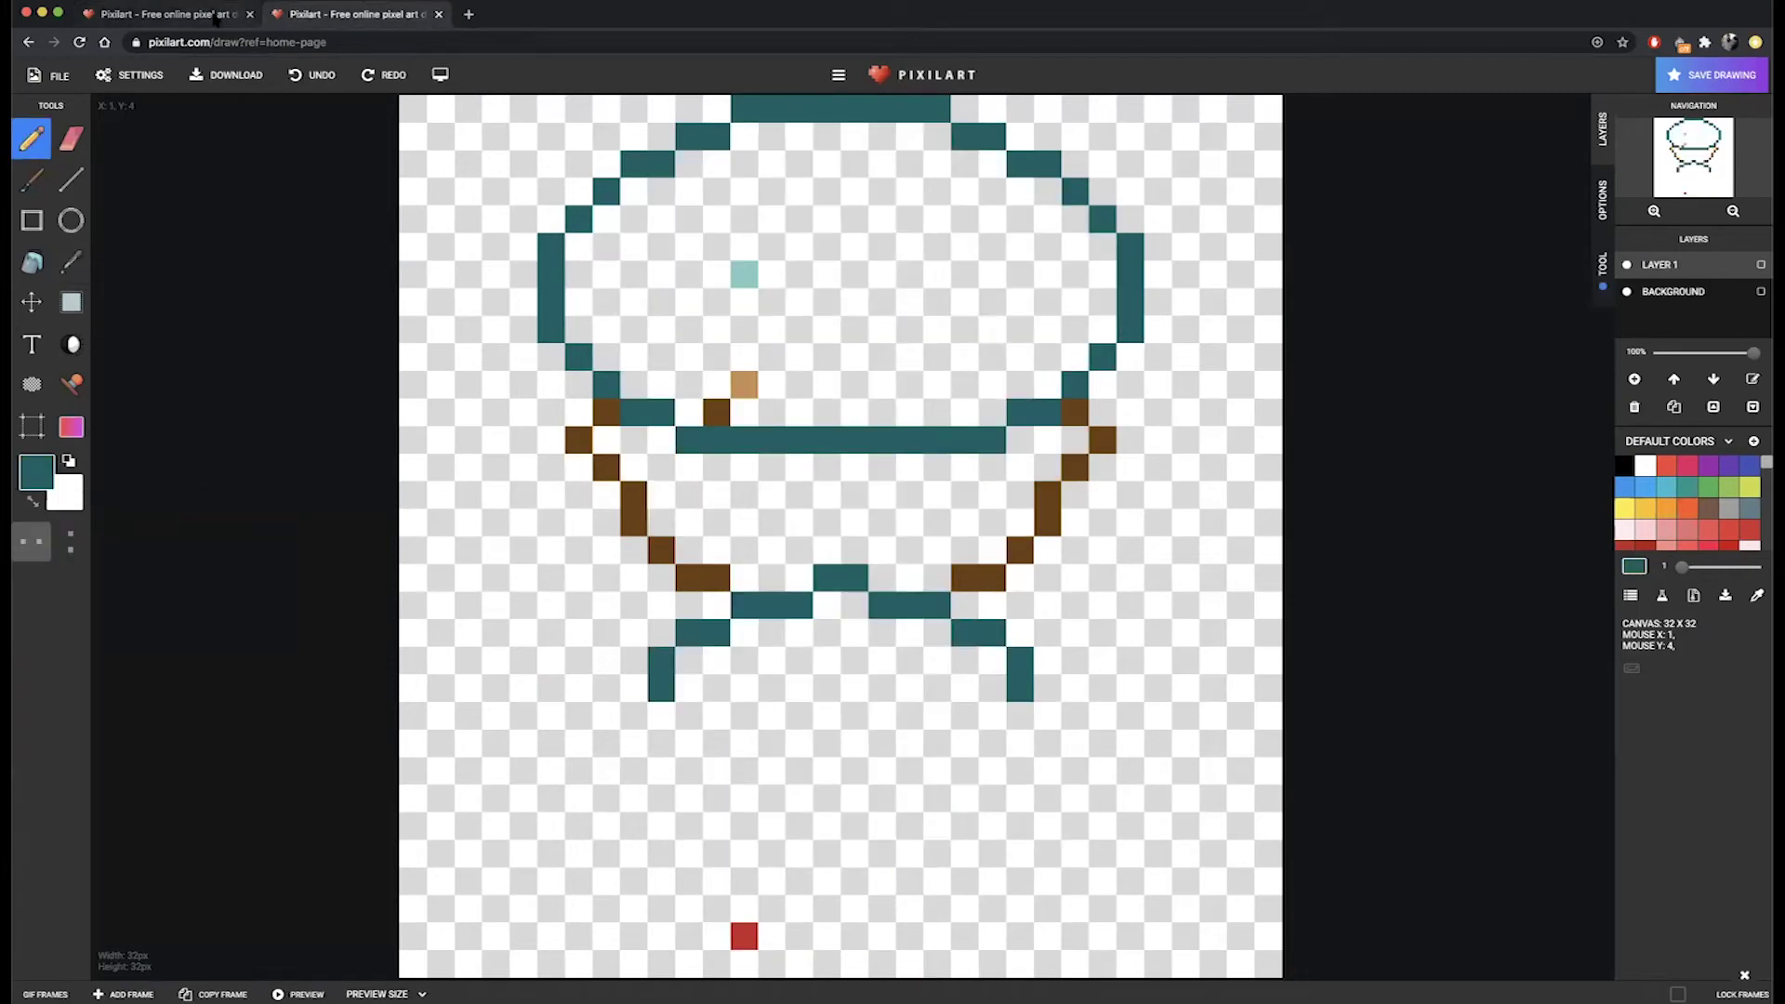
left_click(216, 17)
left_click(309, 15)
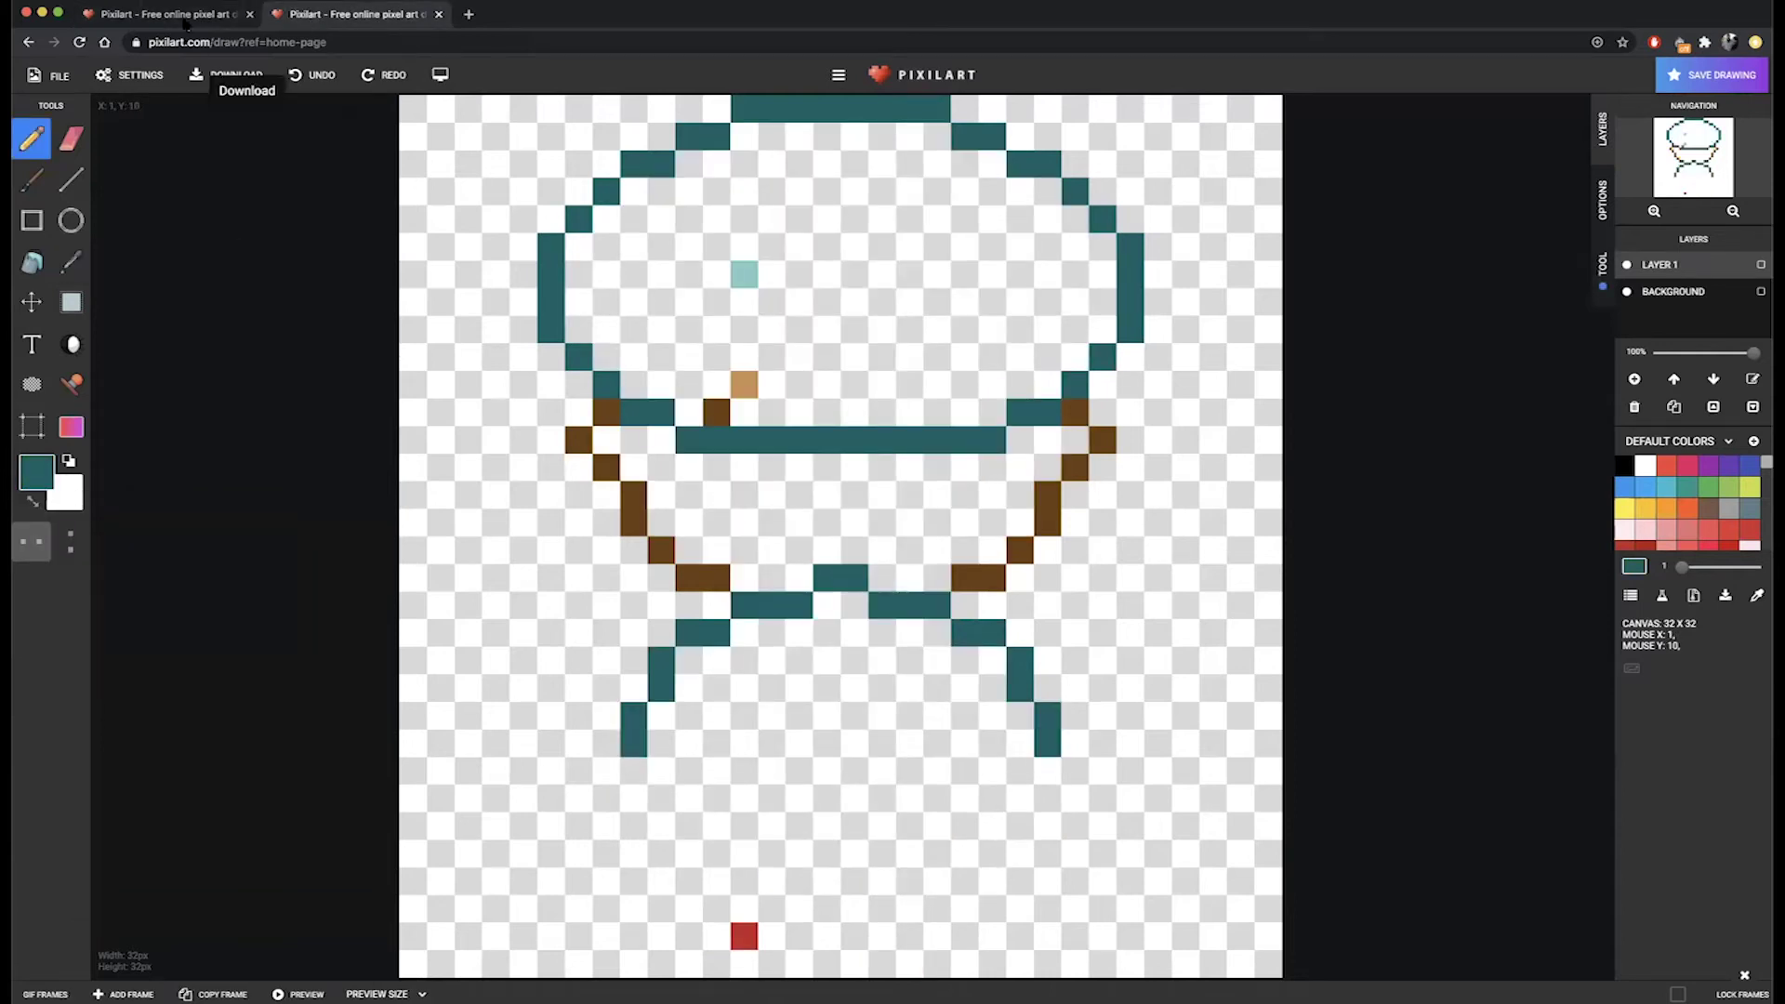
Draw mirrored three-pixel dark teal sleeve ends in row 25 at columns 9–11 and 22–24, checking them against the reference.
left_click(190, 14)
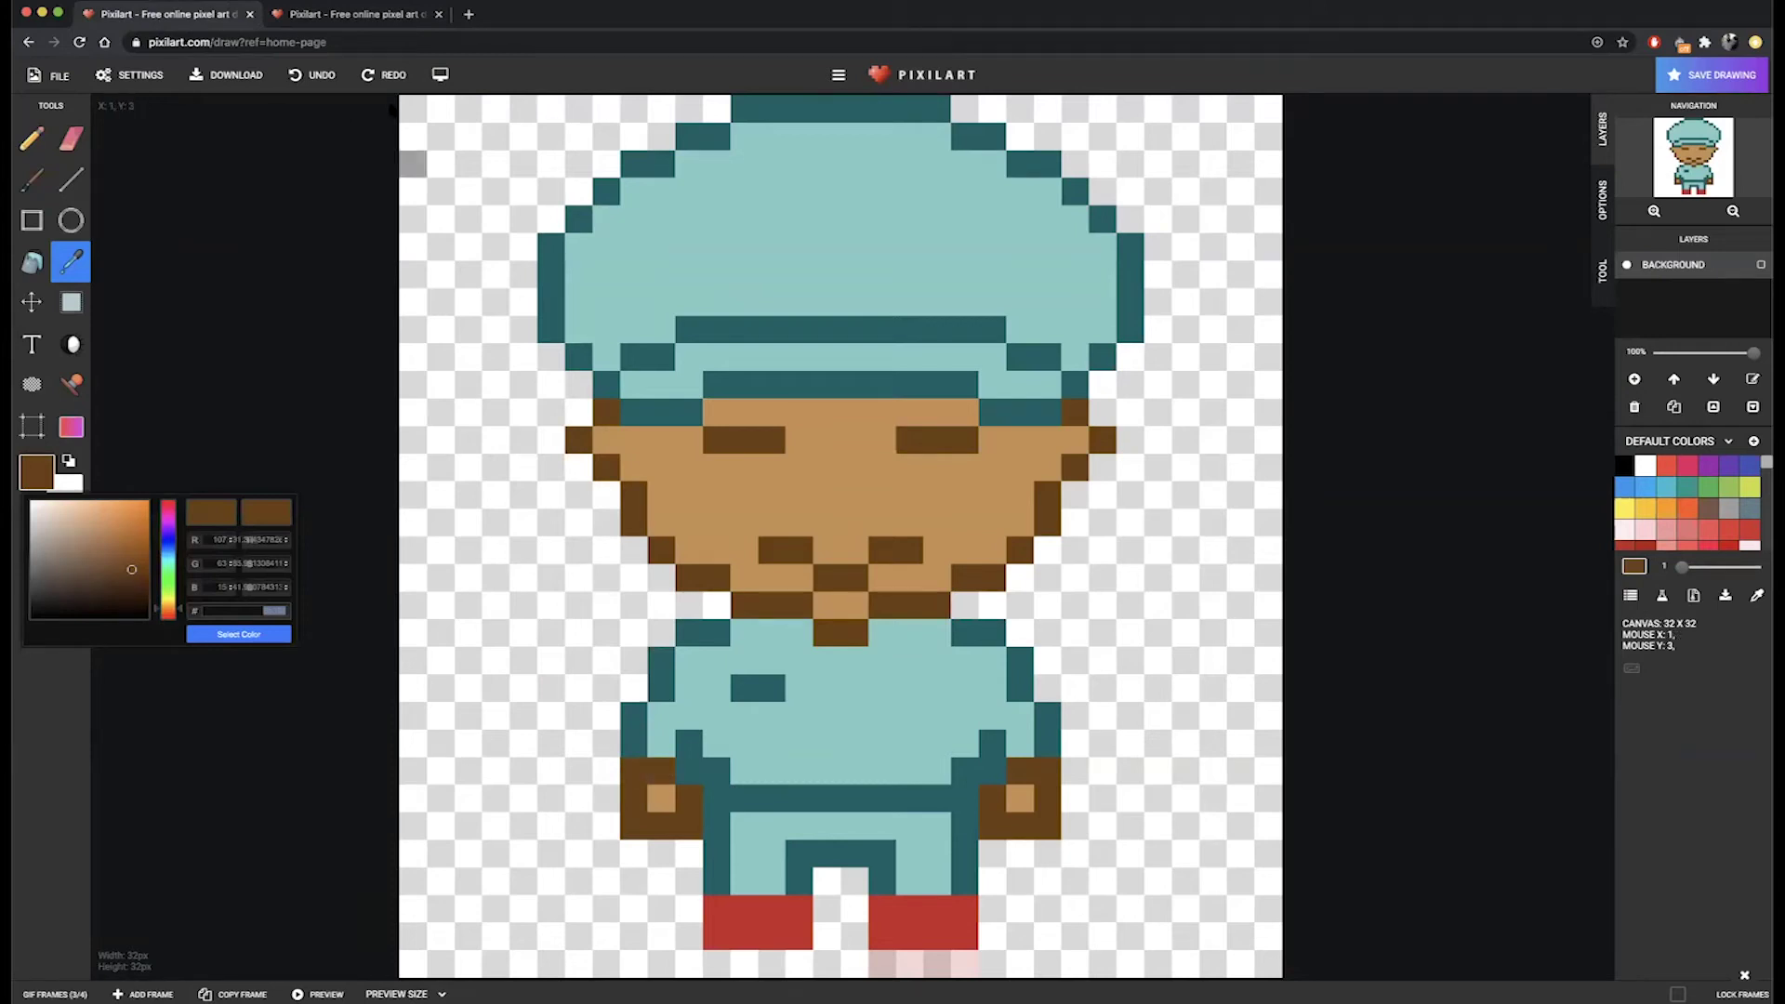
left_click(353, 14)
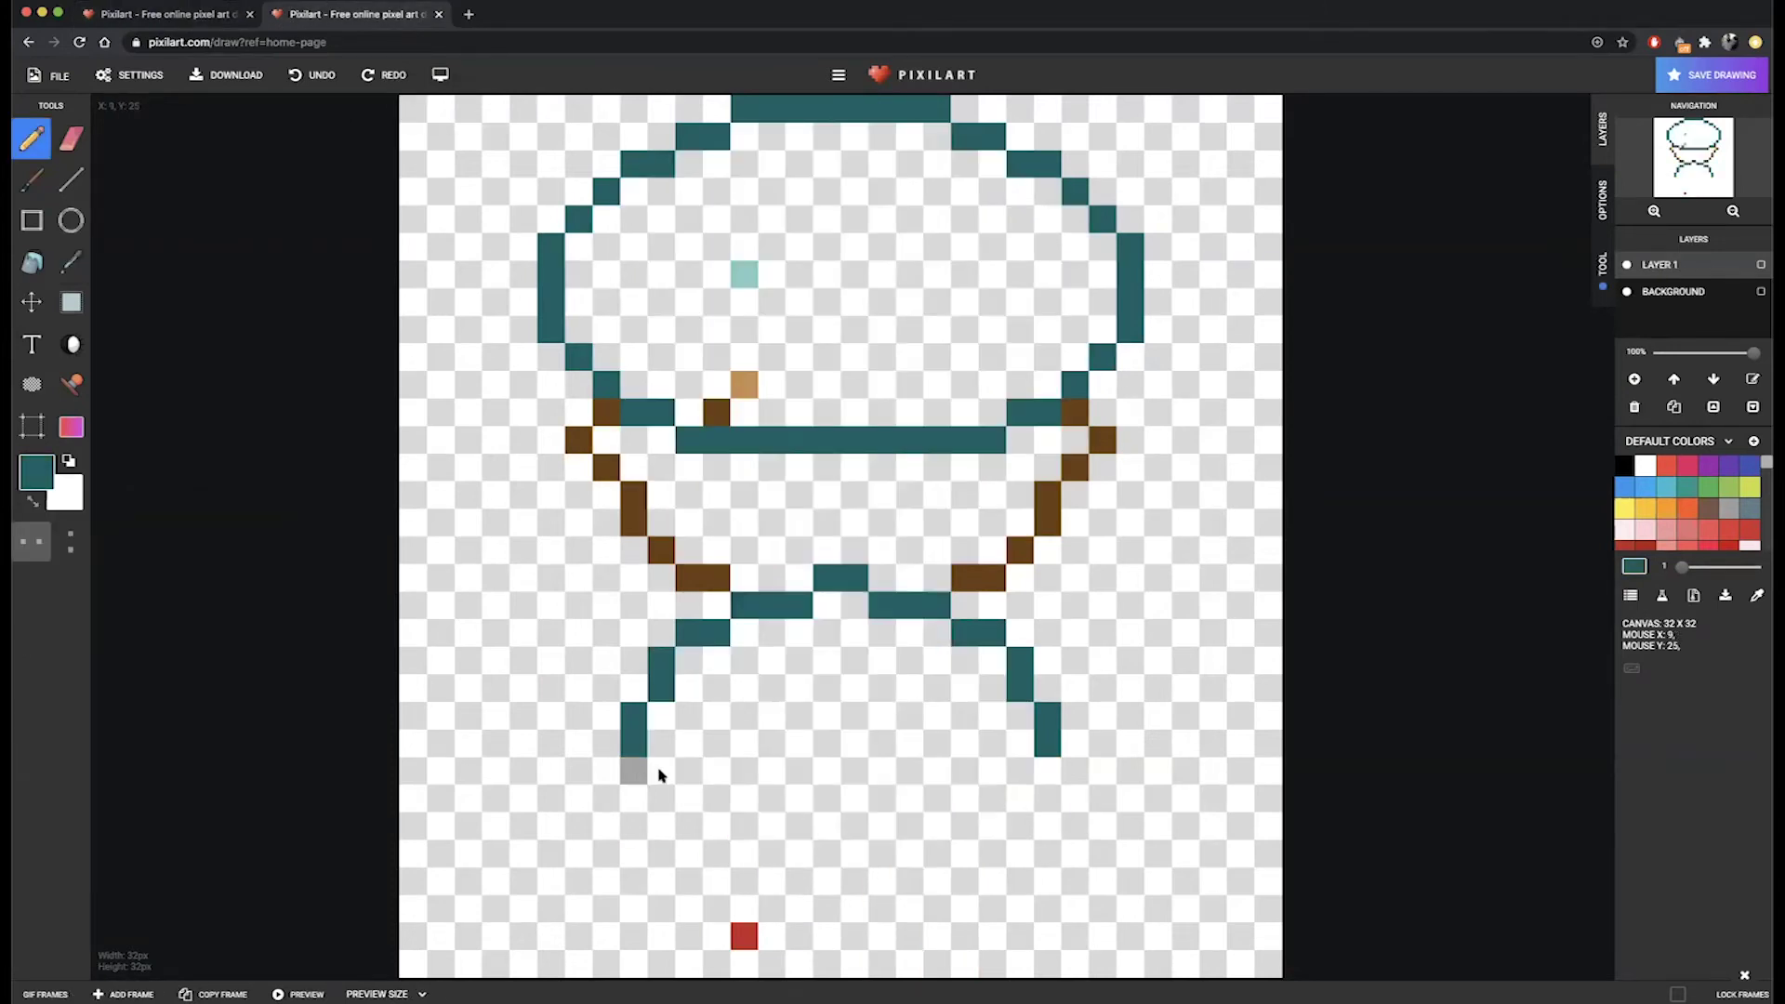
left_click_drag(657, 773, 676, 777)
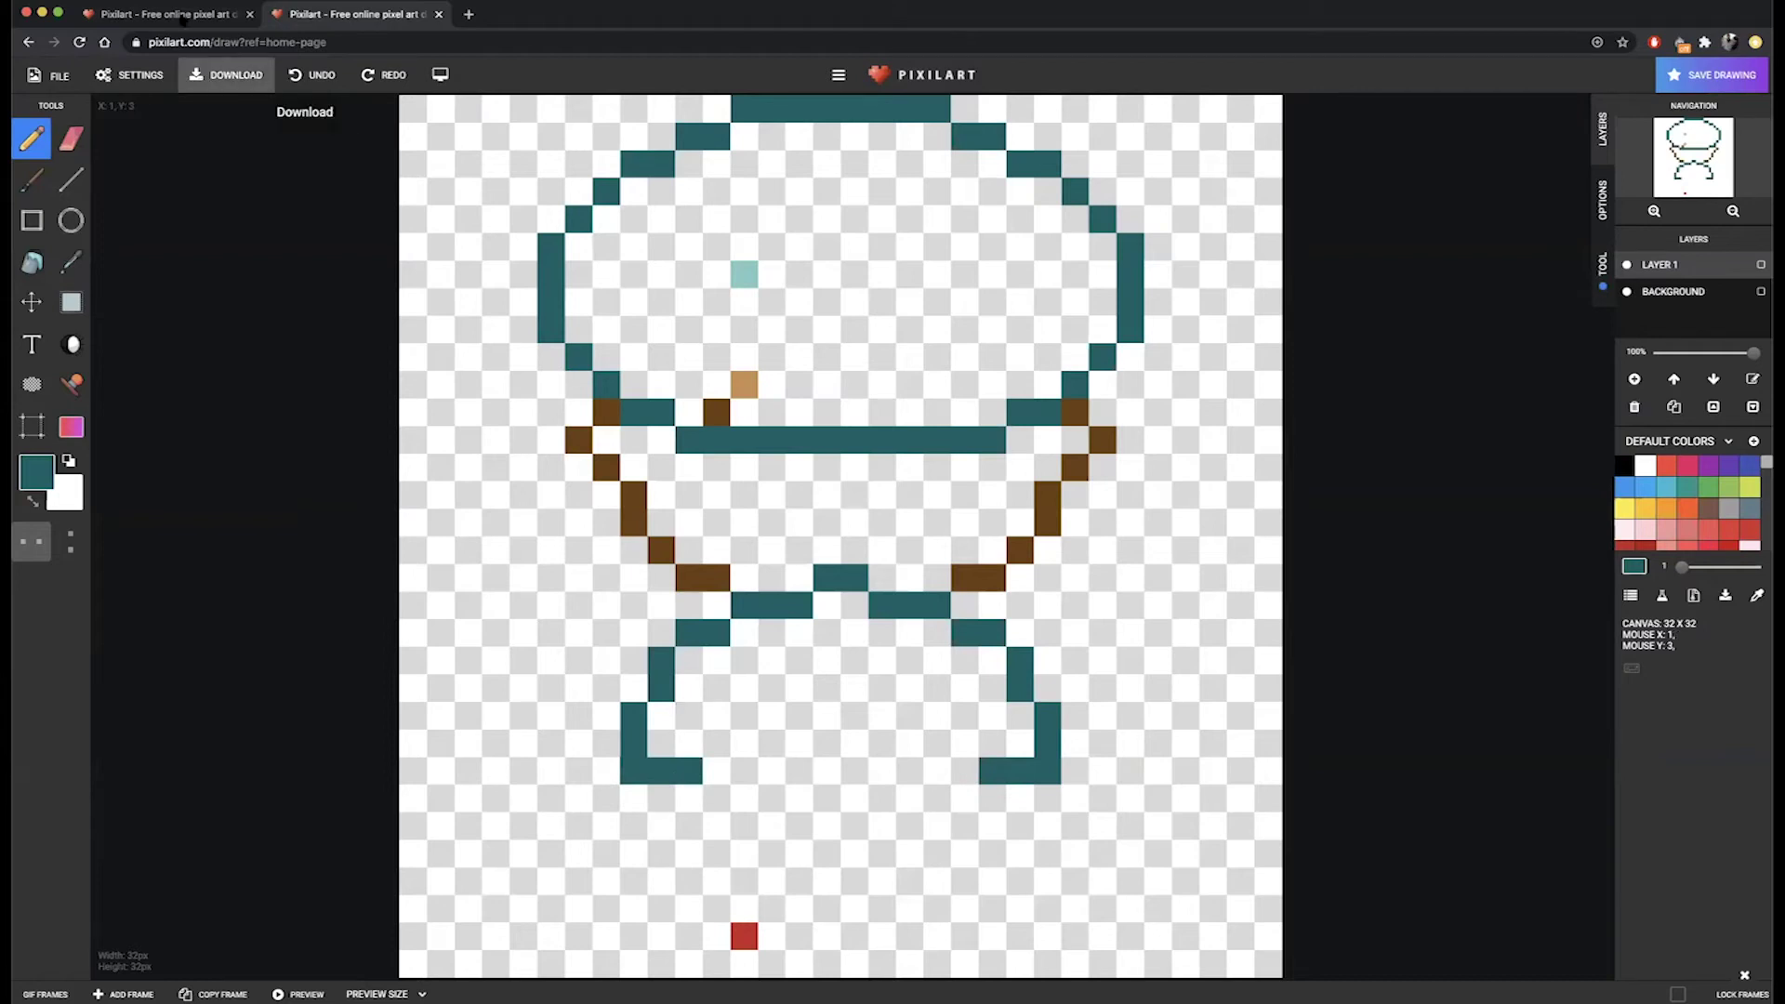
left_click(184, 14)
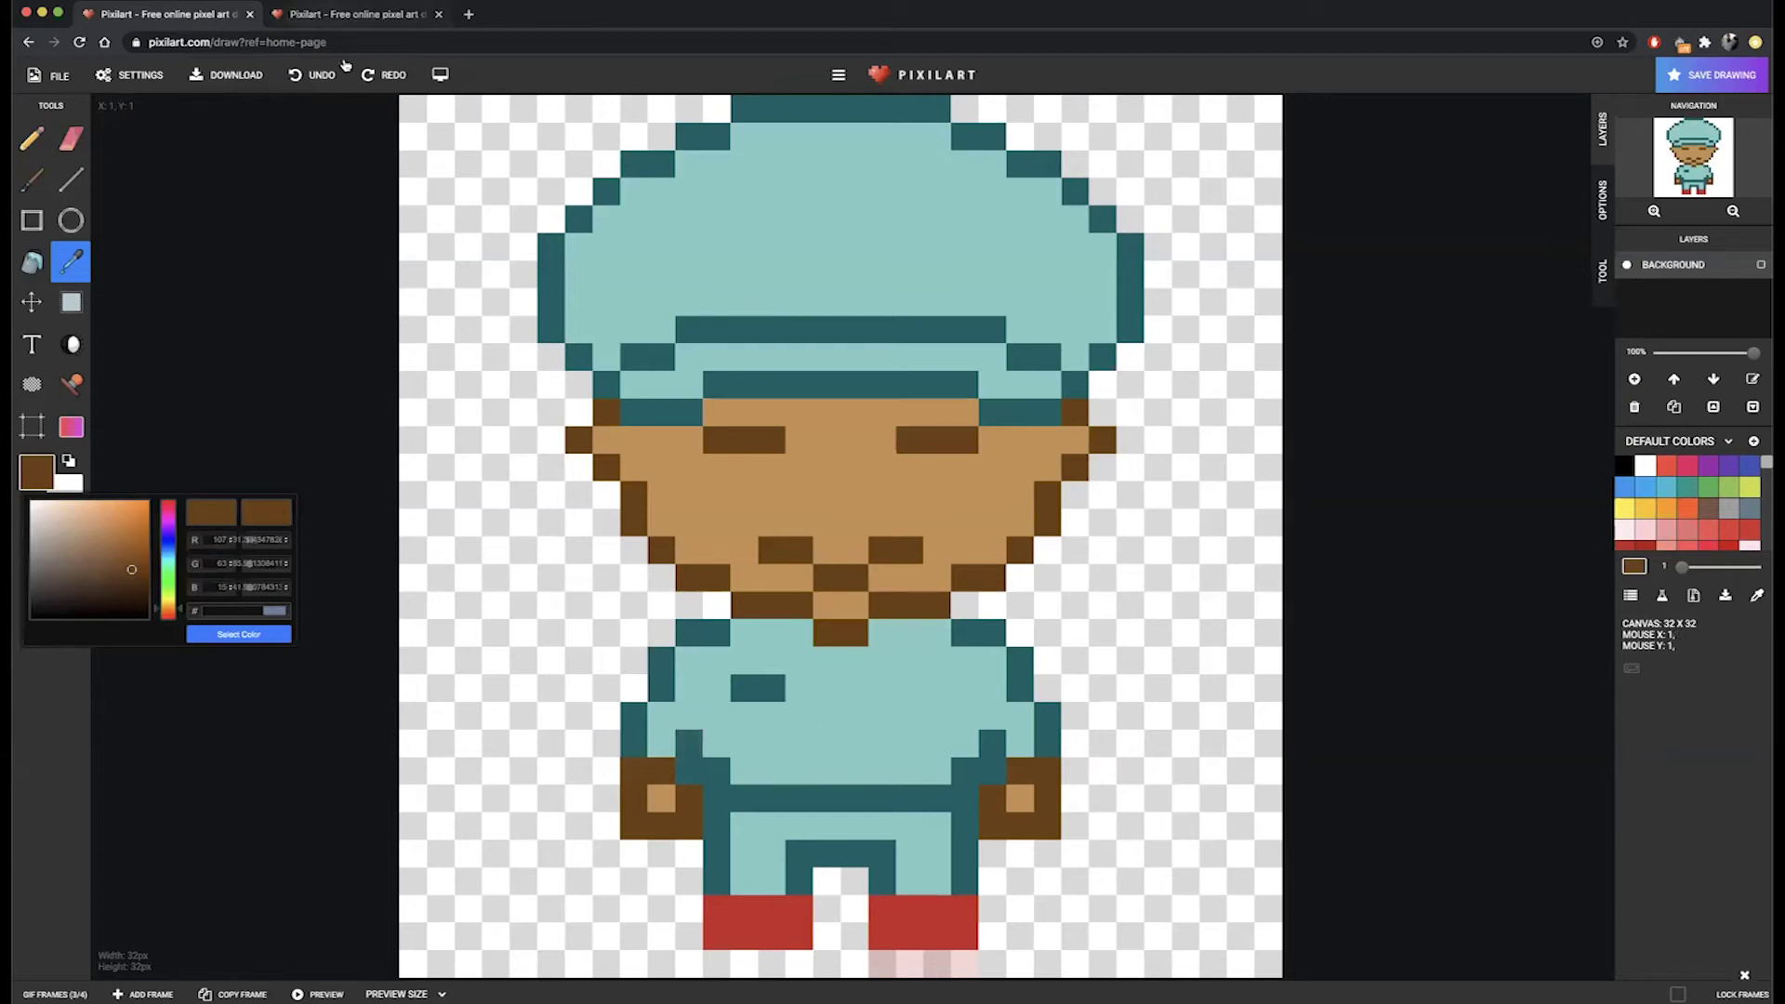
left_click(354, 14)
scroll(709, 730, "up", 3)
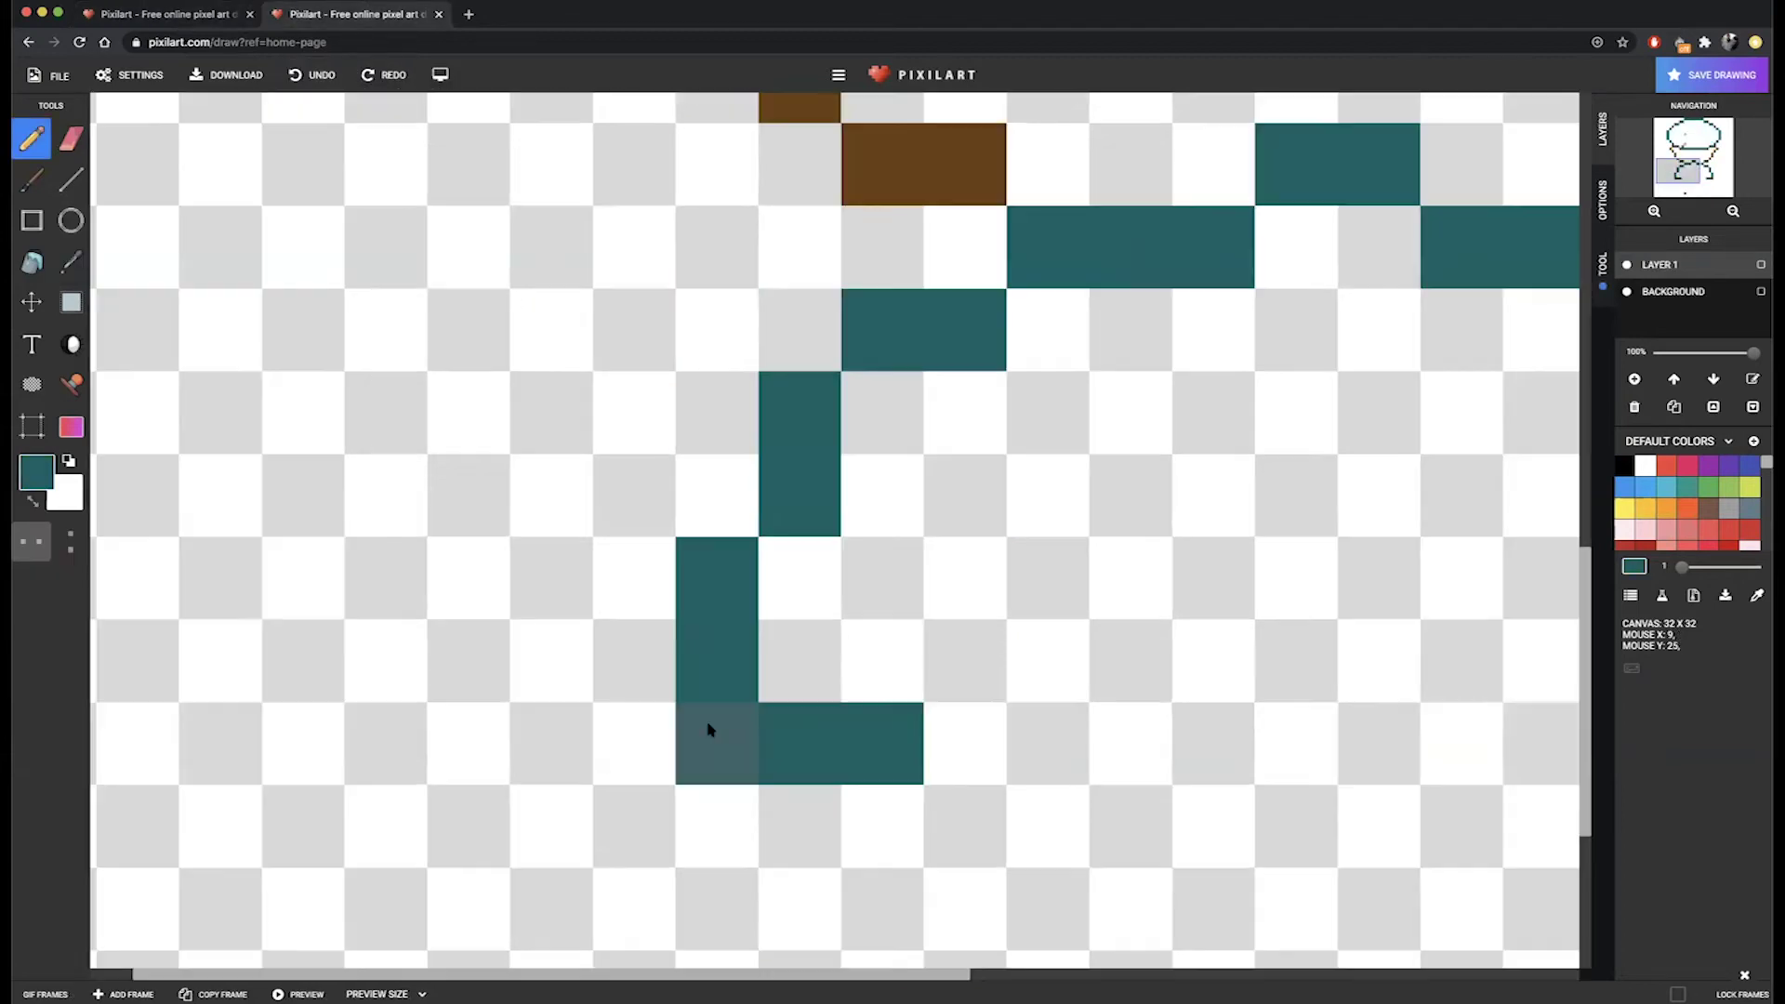
scroll(746, 741, "down", 3)
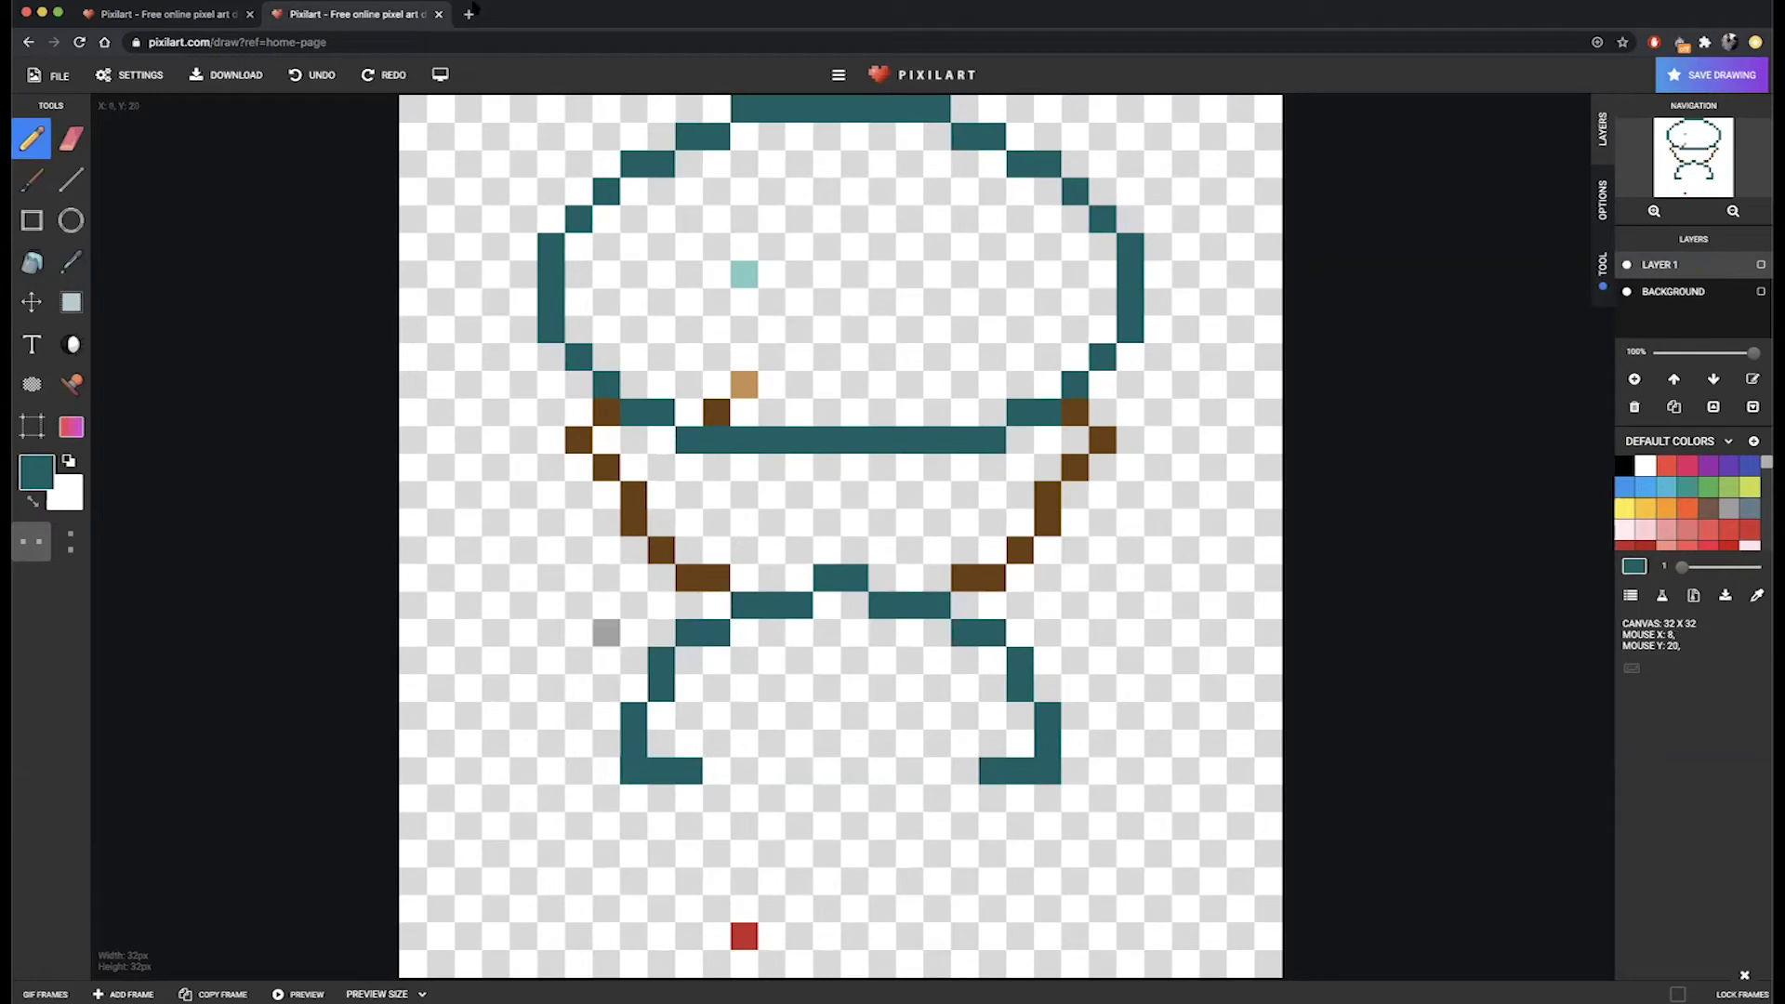
Compare the sleeves with the reference and add mirrored dark teal pixels at columns 11 and 22 in row 24.
left_click(144, 14)
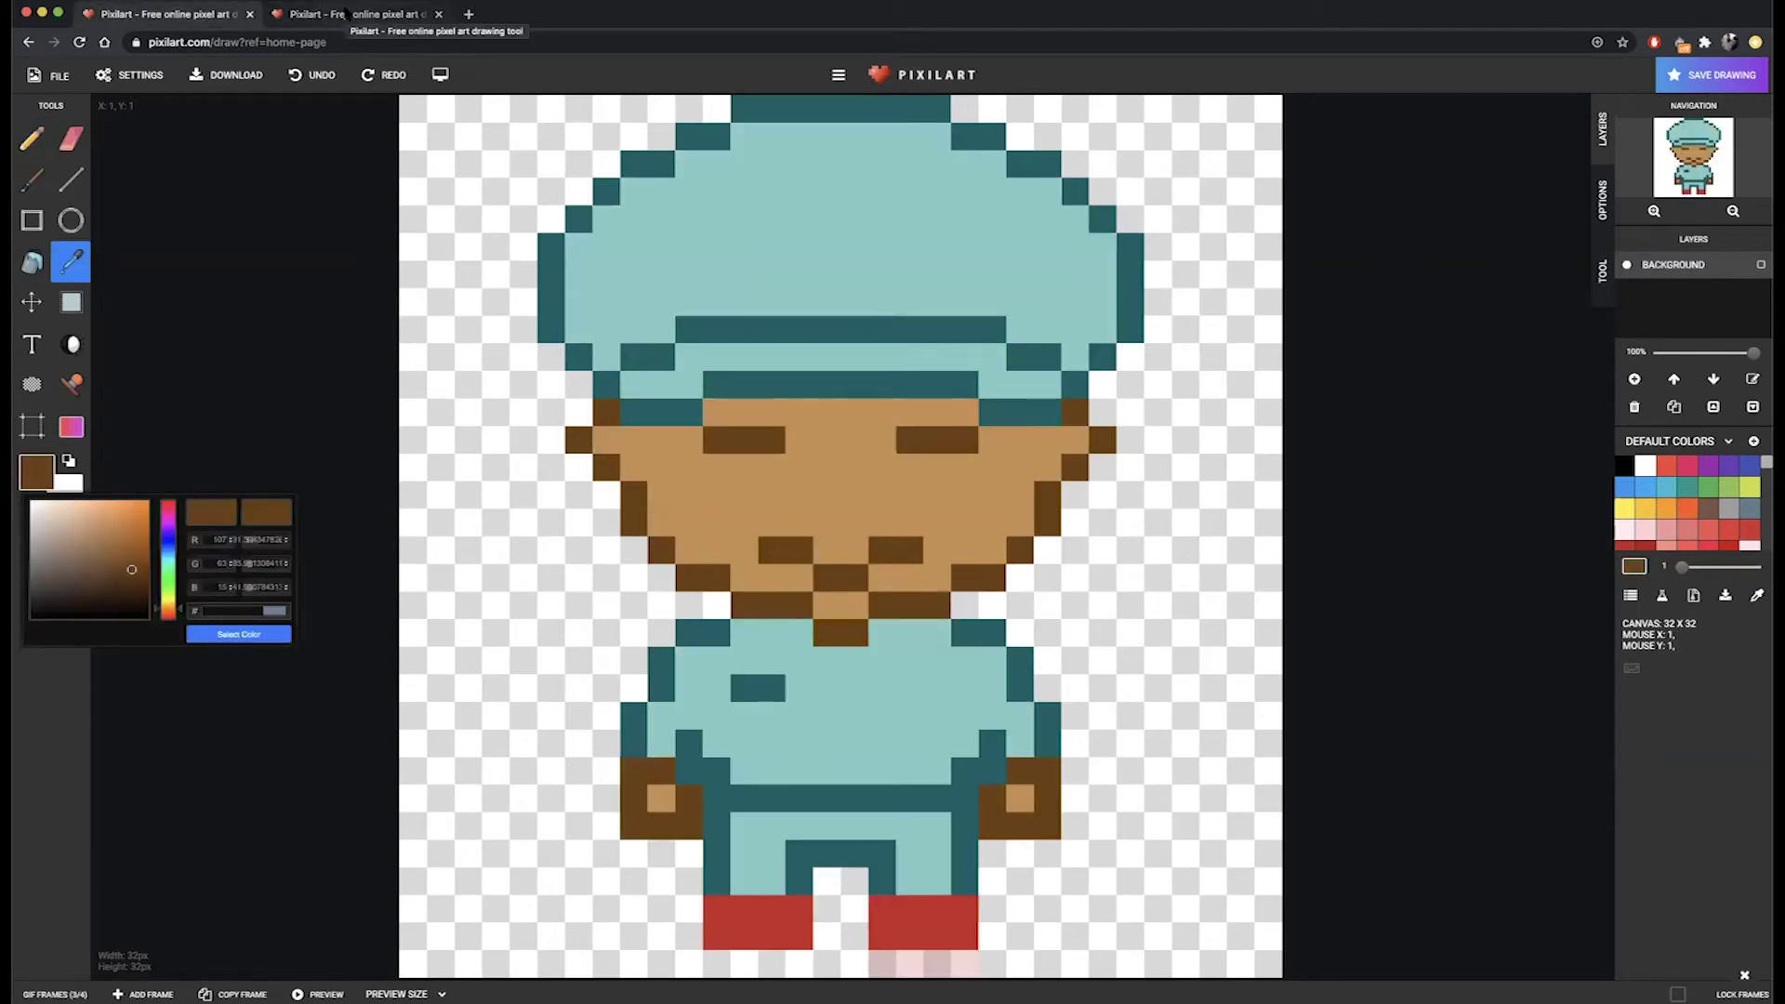
left_click(344, 14)
left_click(199, 16)
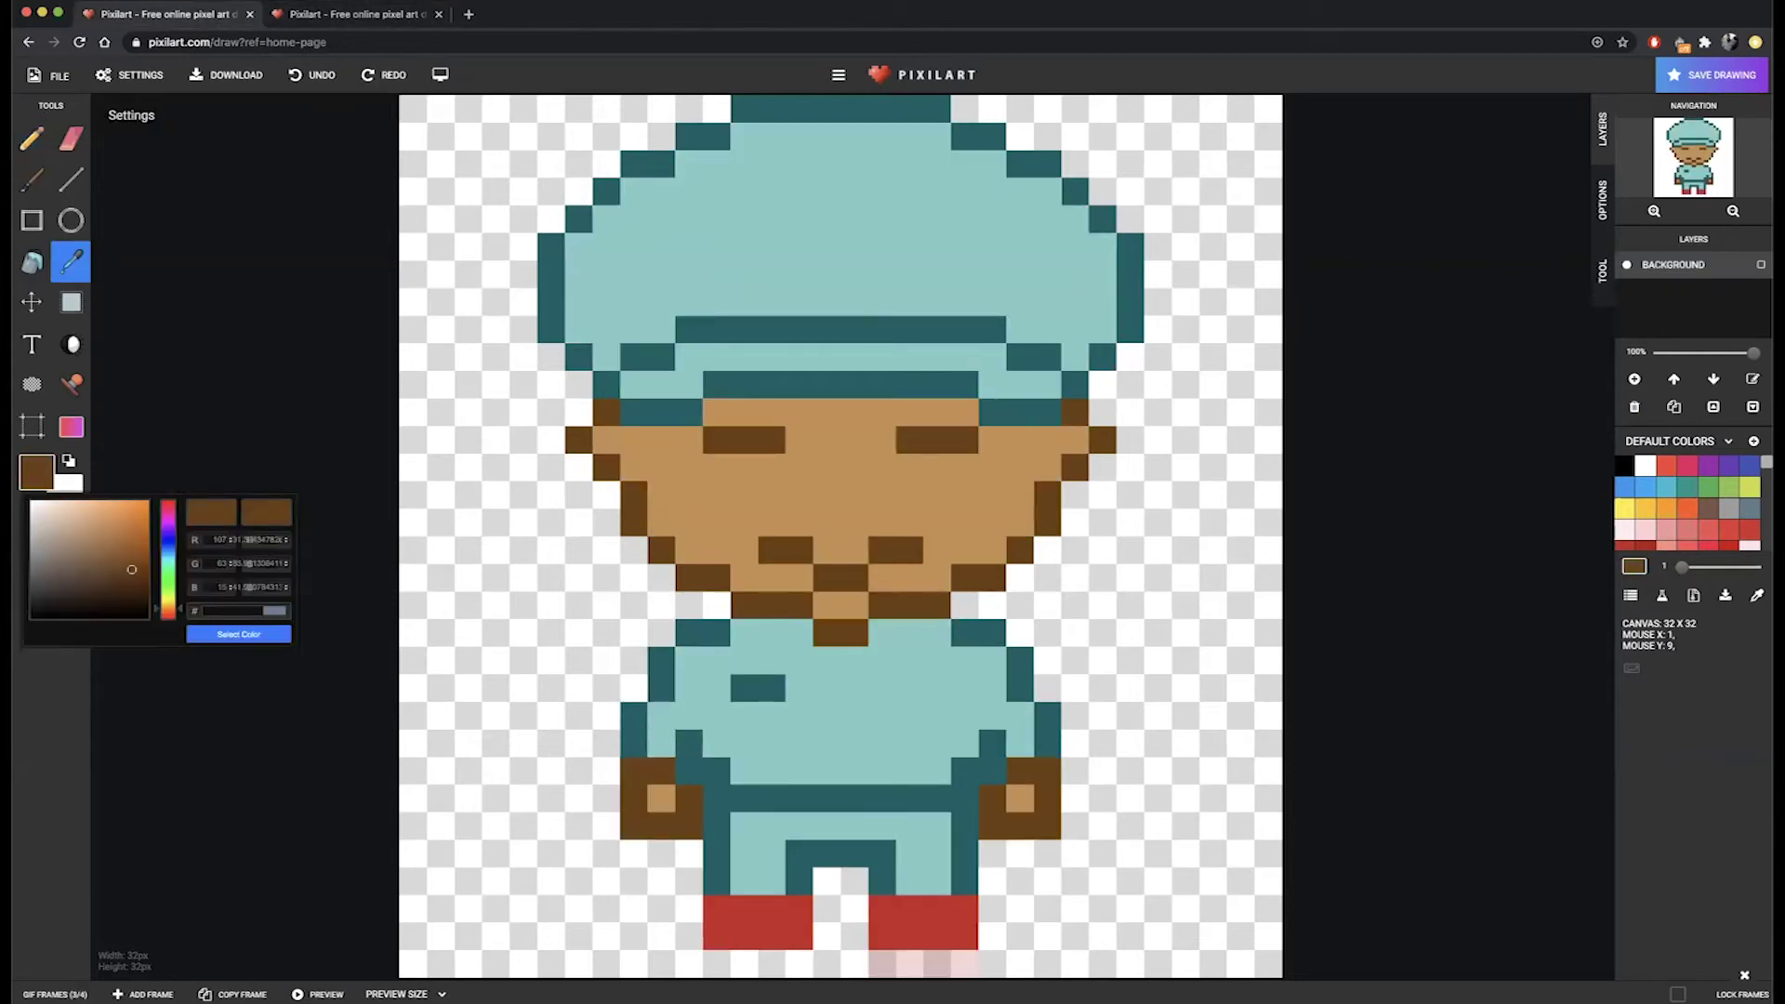
left_click(409, 14)
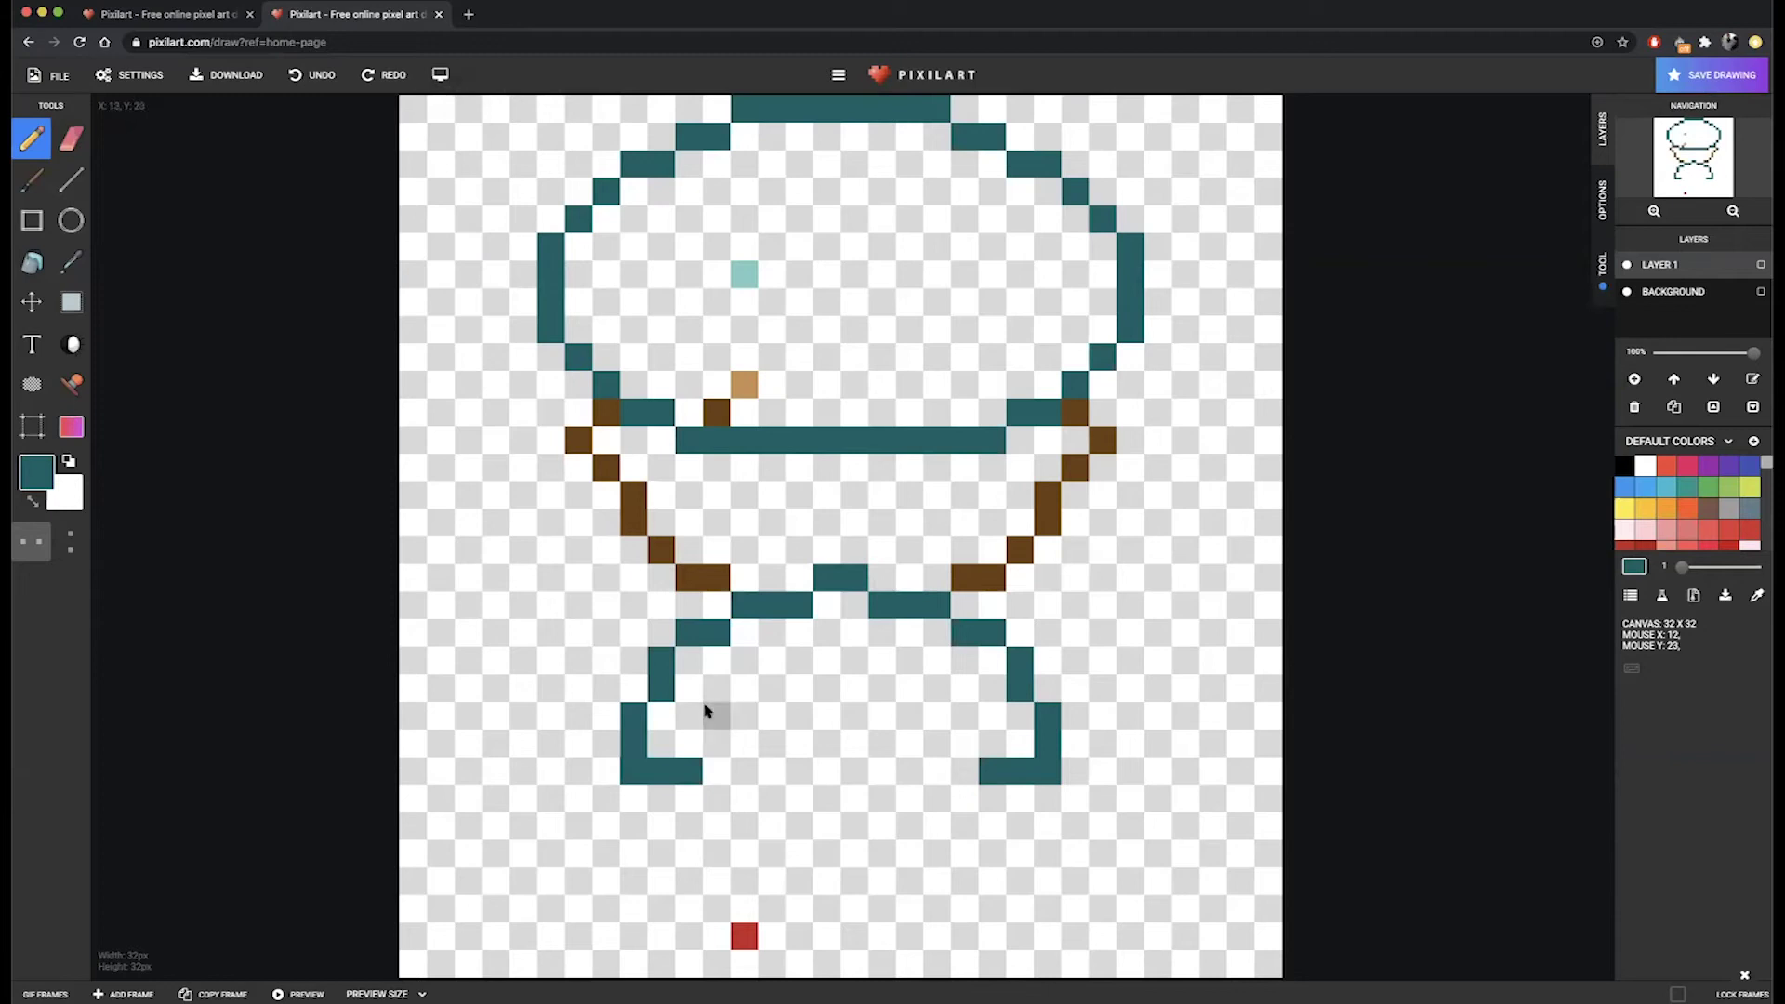
left_click(207, 14)
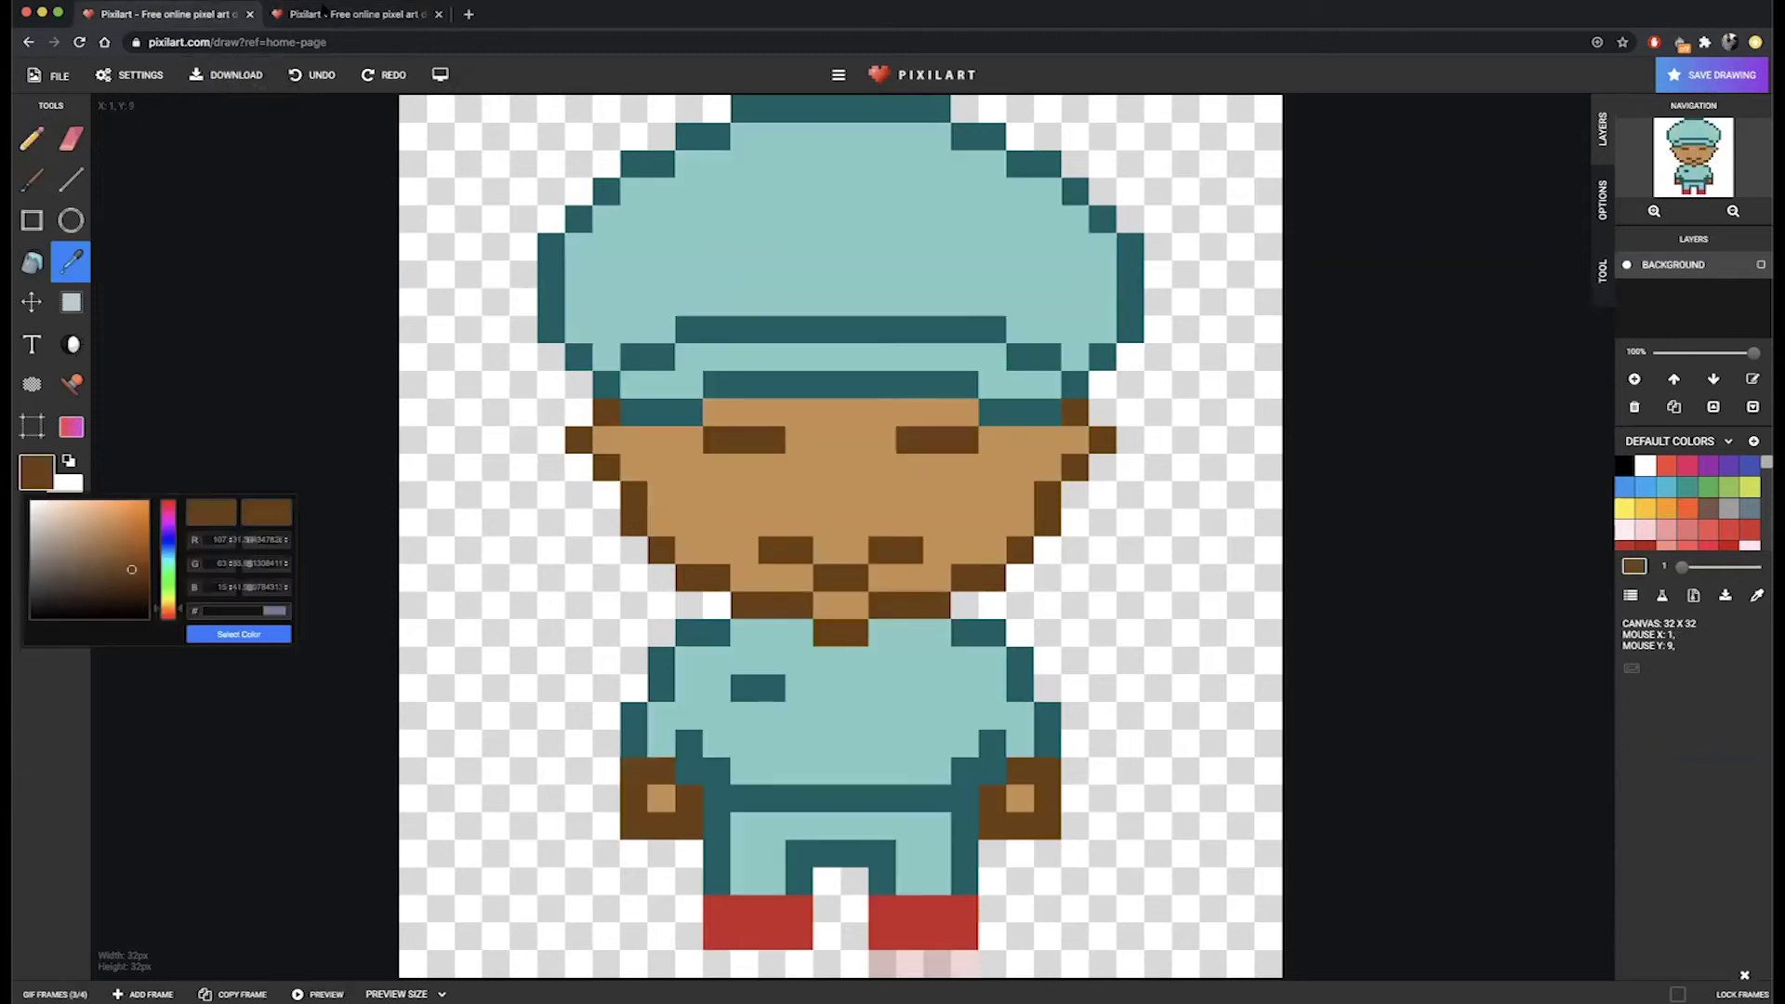
left_click(327, 16)
scroll(697, 739, "up", 3)
scroll(711, 772, "down", 3)
left_click(689, 744)
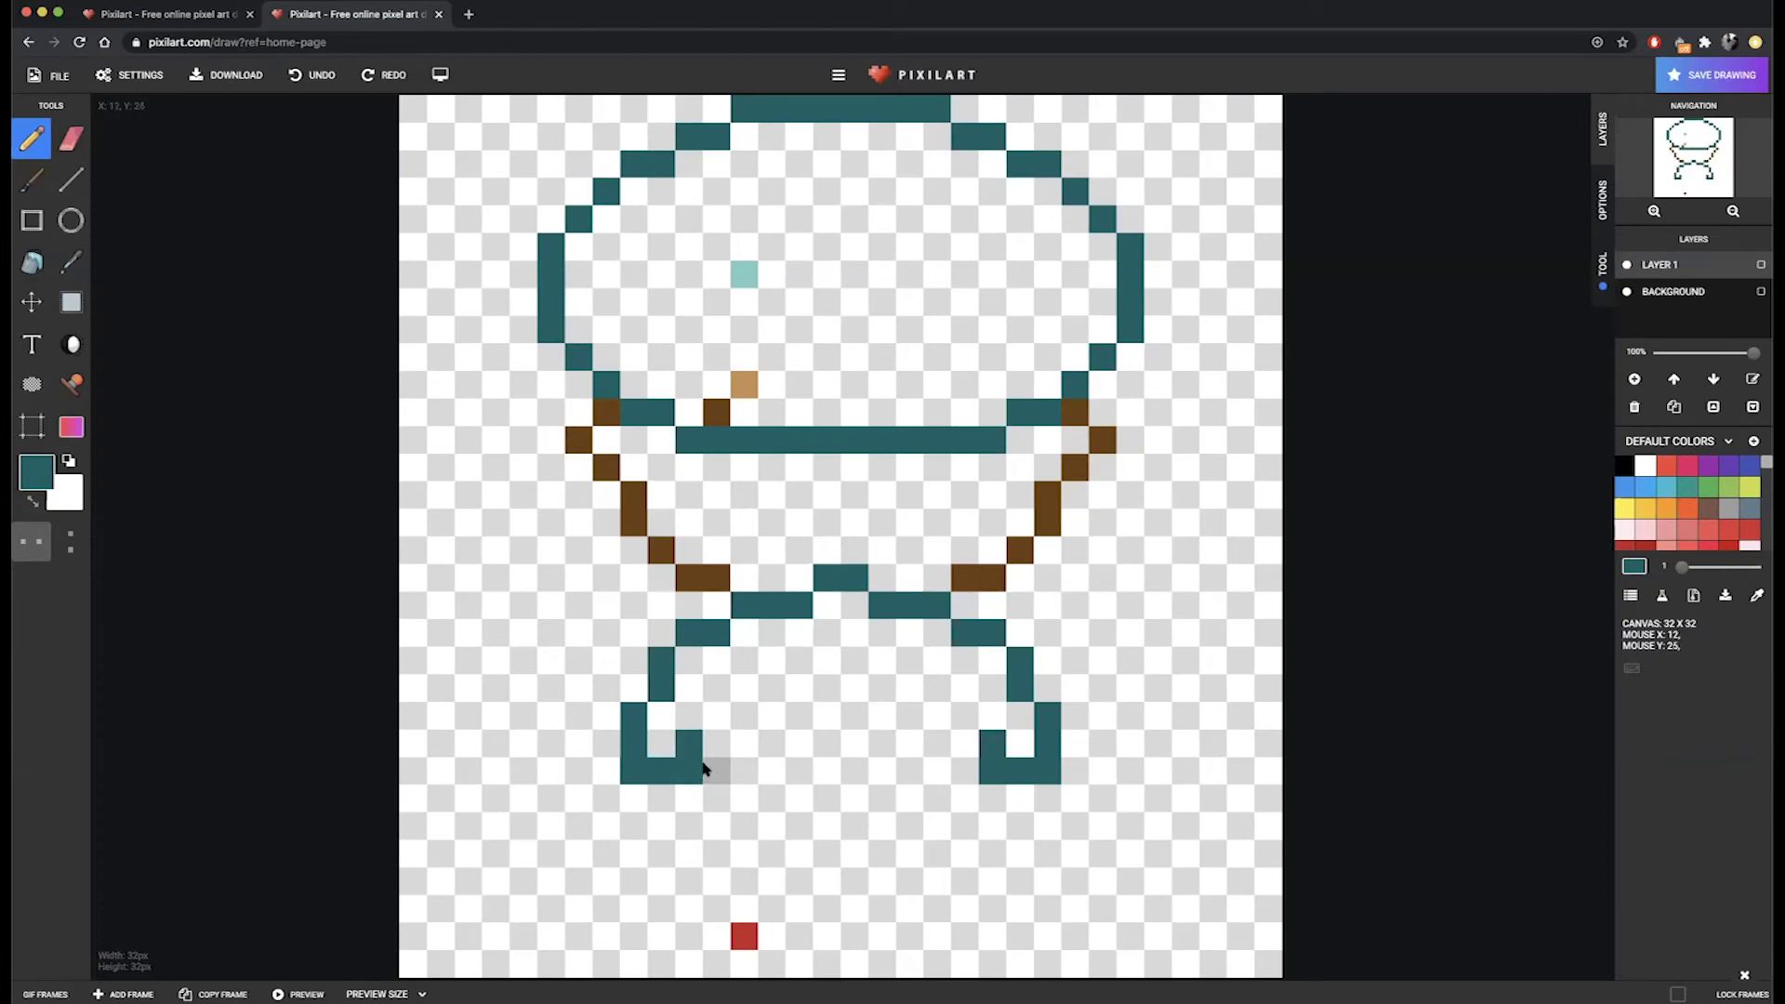
Draw the dark teal waistline across columns 12–21 in row 26 and the mirrored outer trouser sides at columns 12 and 21 in rows 27–29.
left_click(216, 21)
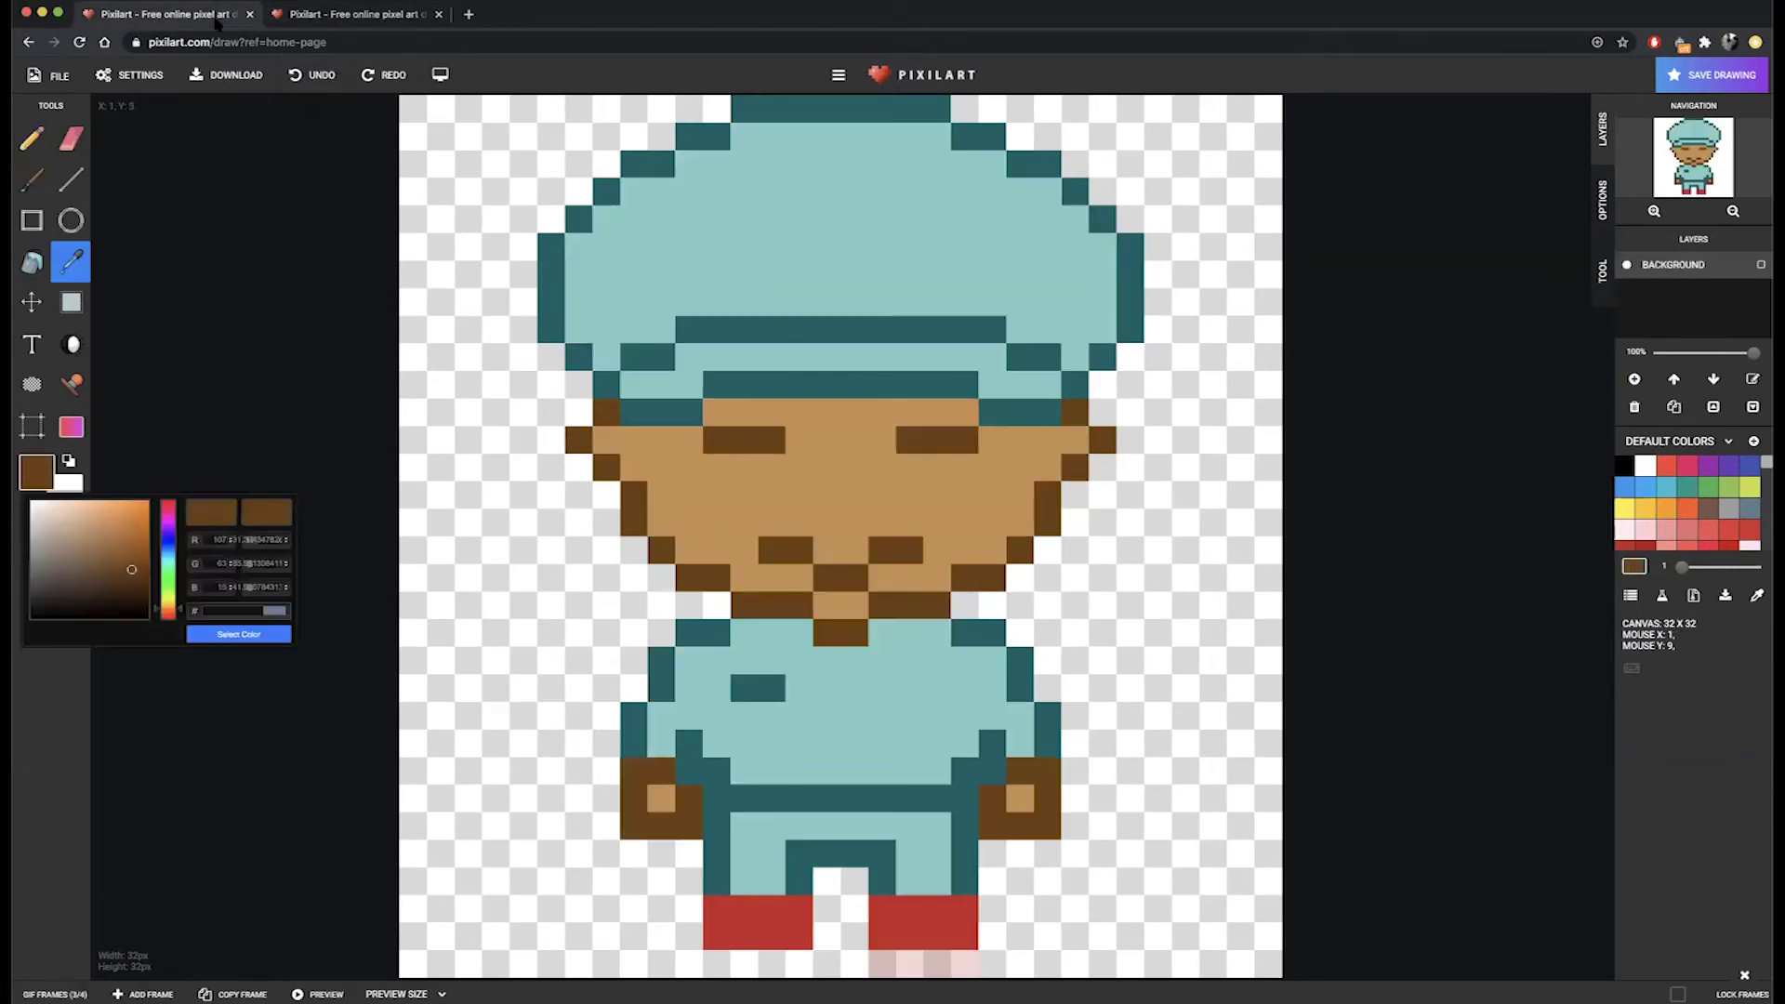
left_click(318, 19)
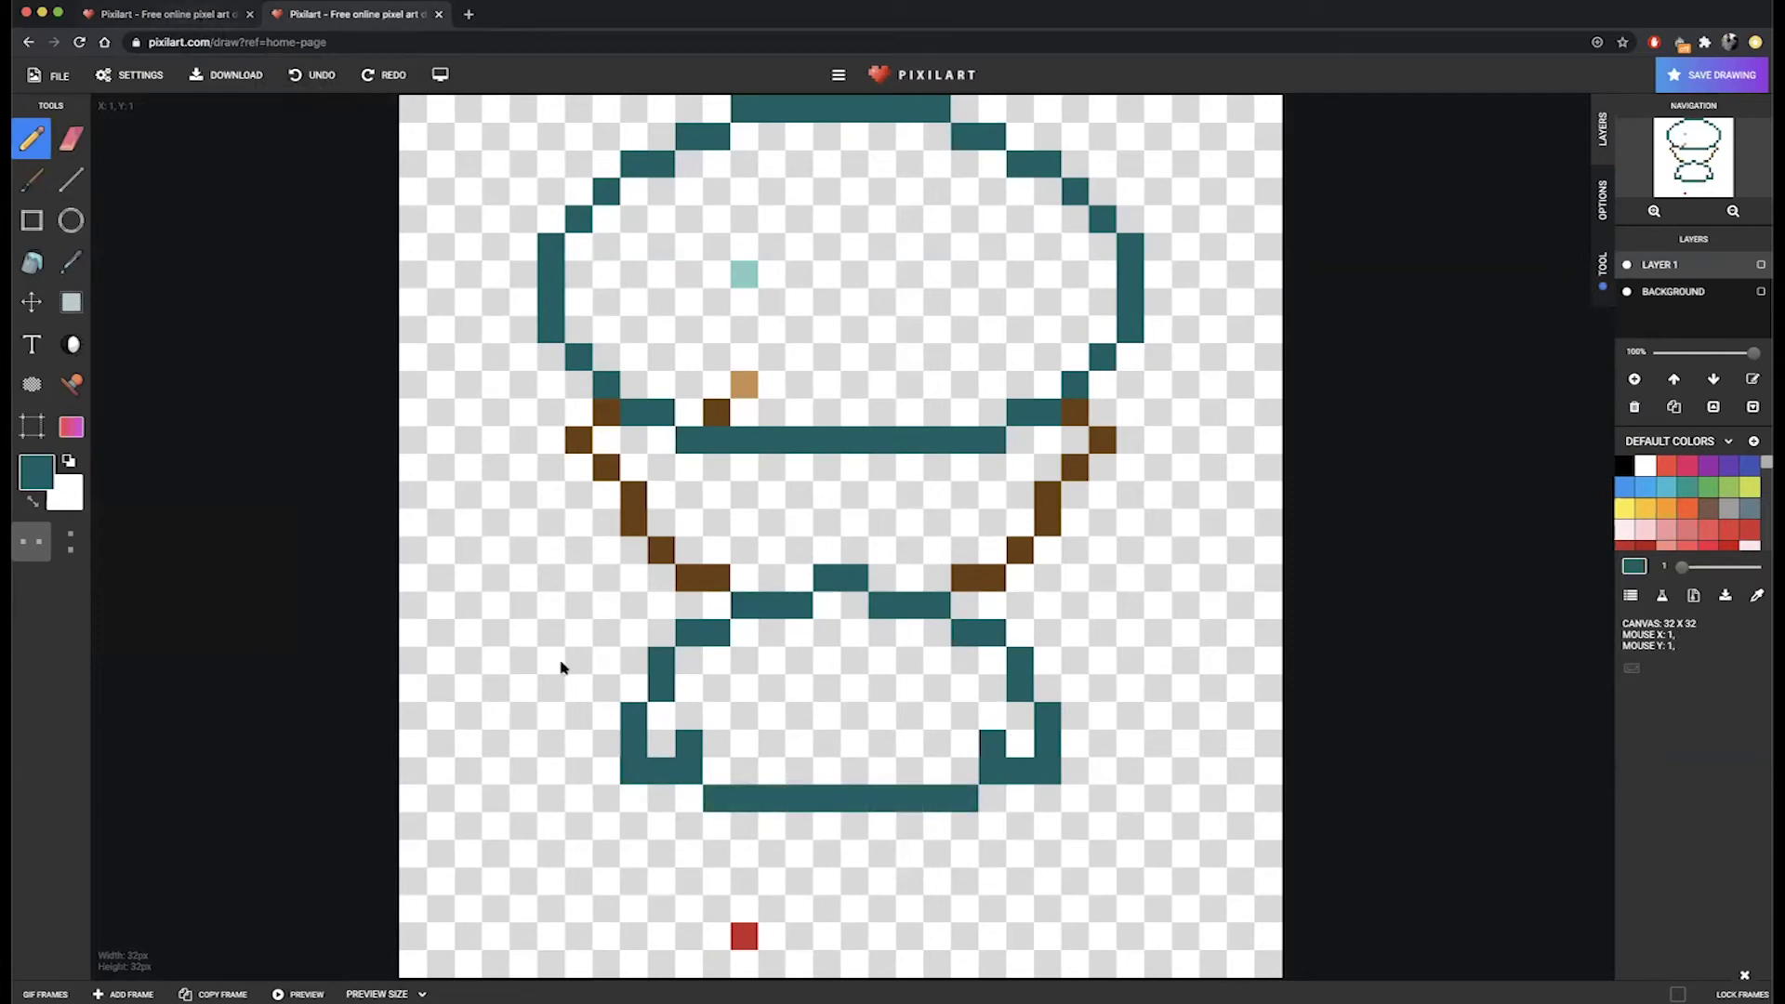
left_click_drag(711, 822, 714, 851)
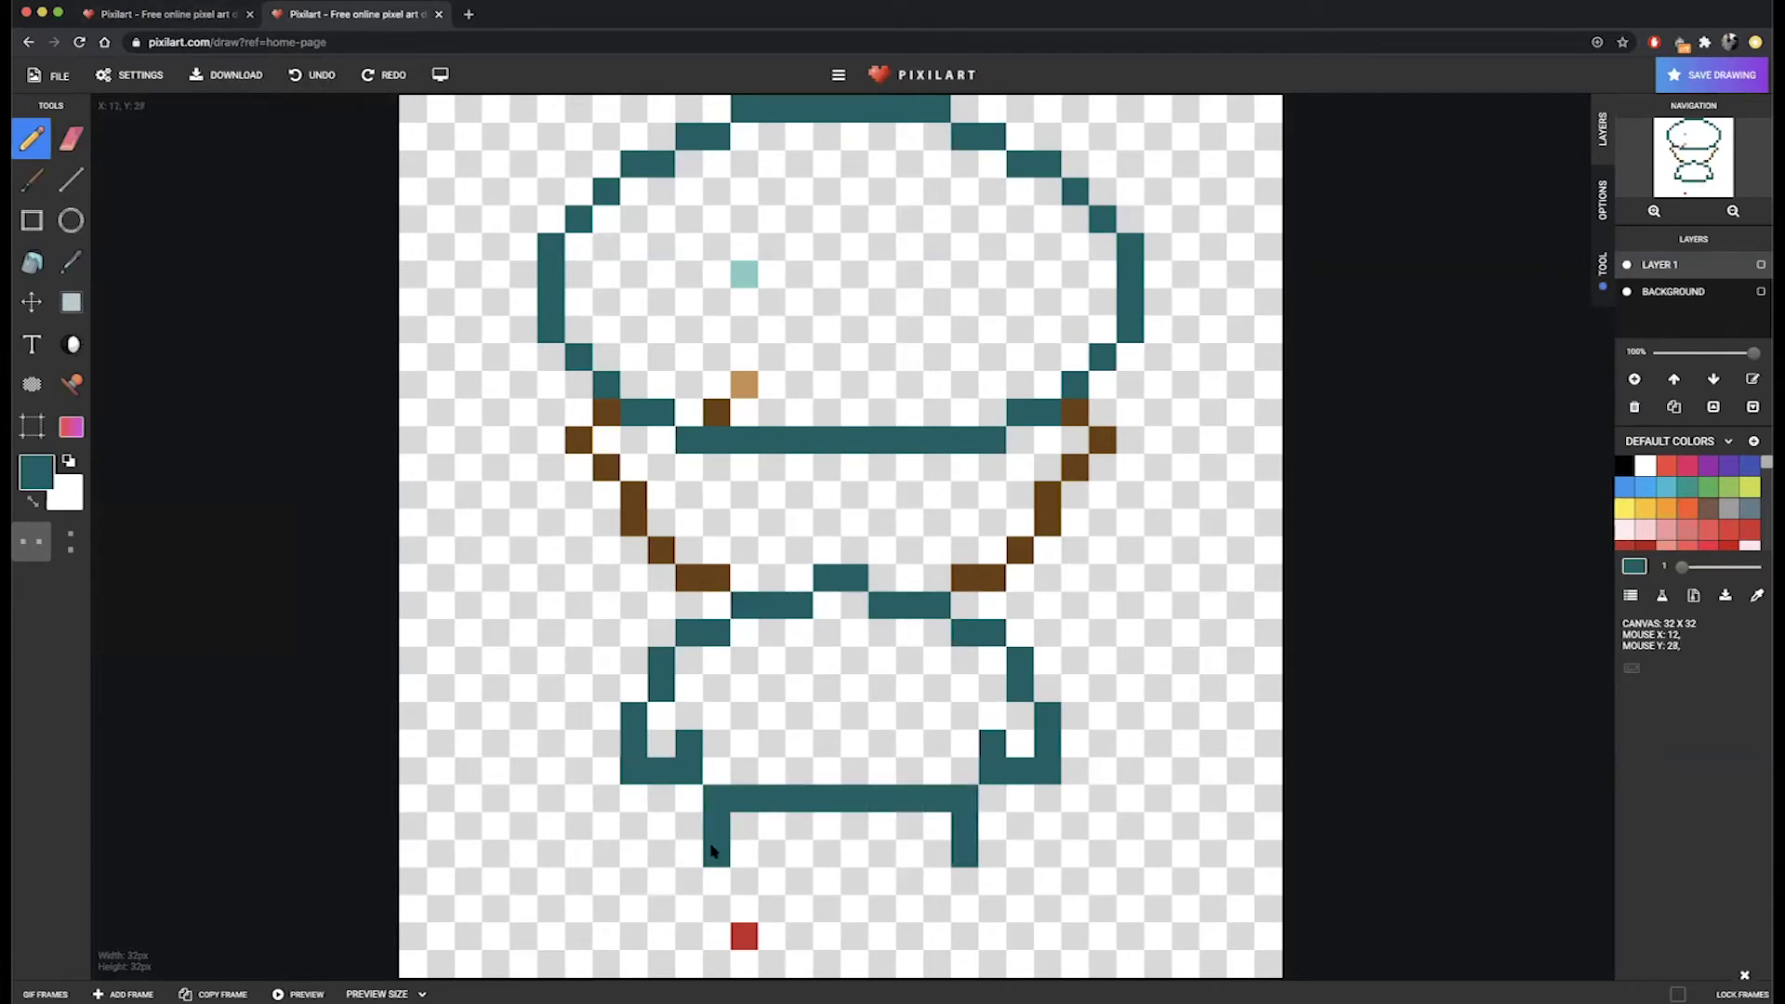
left_click(197, 19)
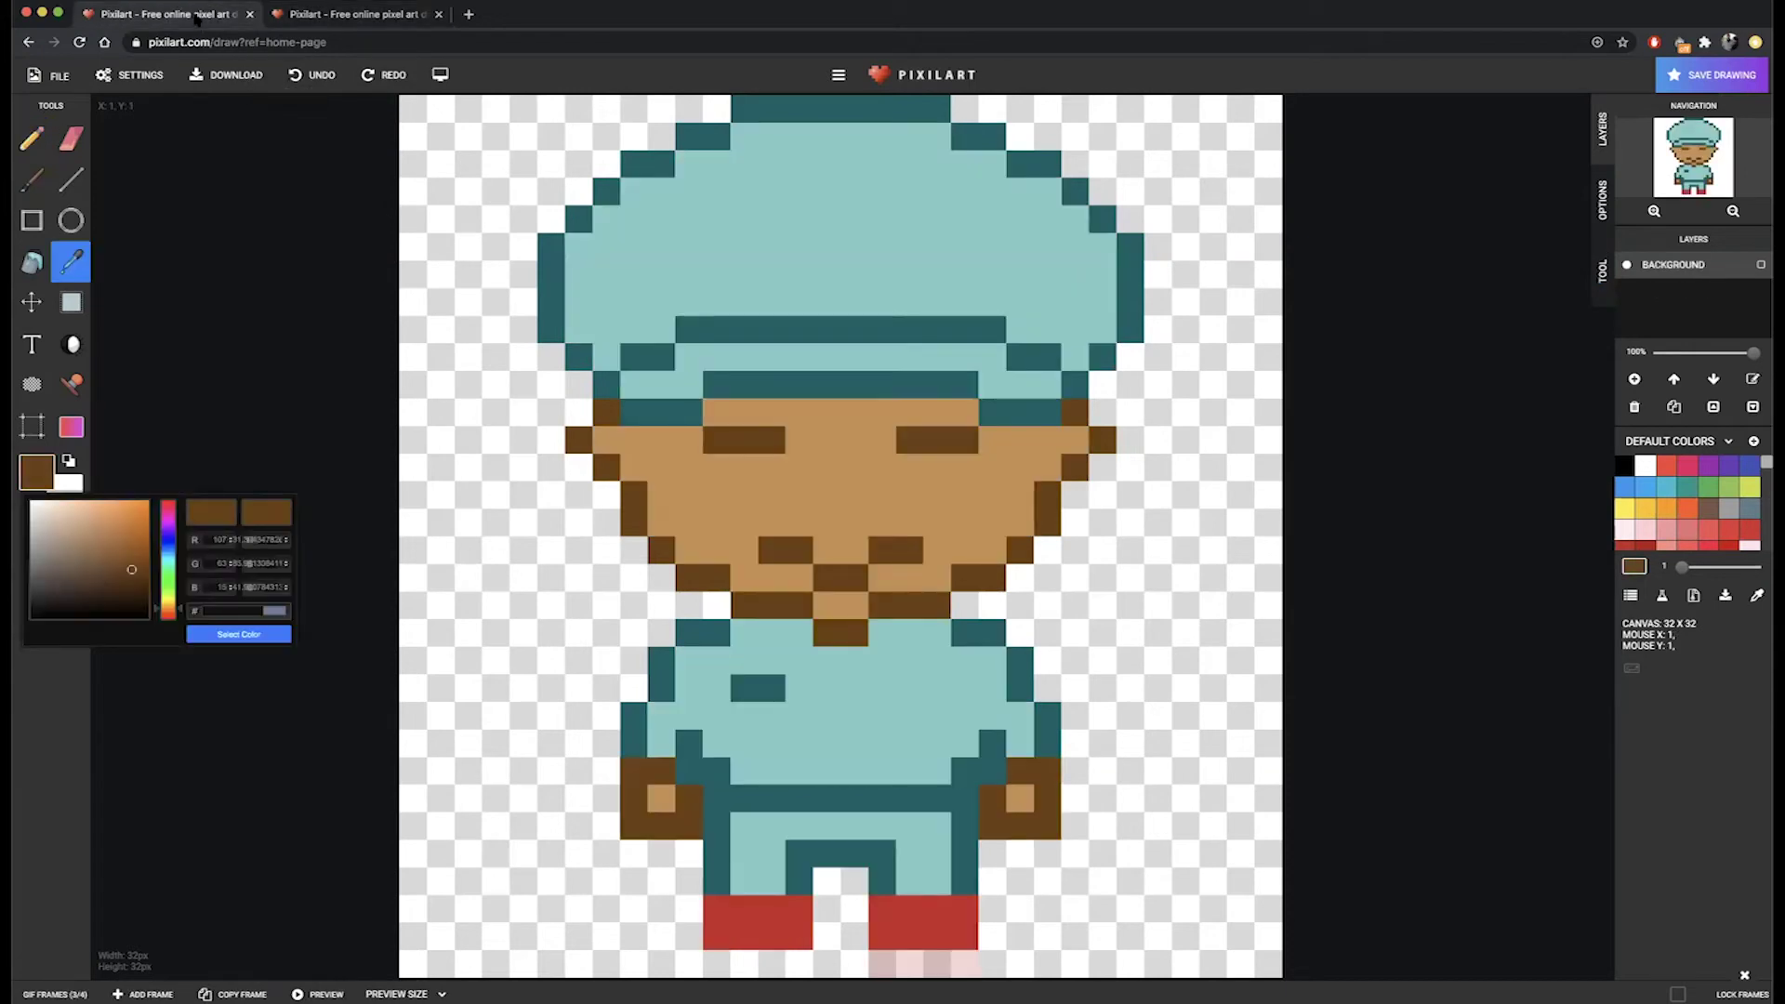
left_click(410, 19)
left_click(721, 888)
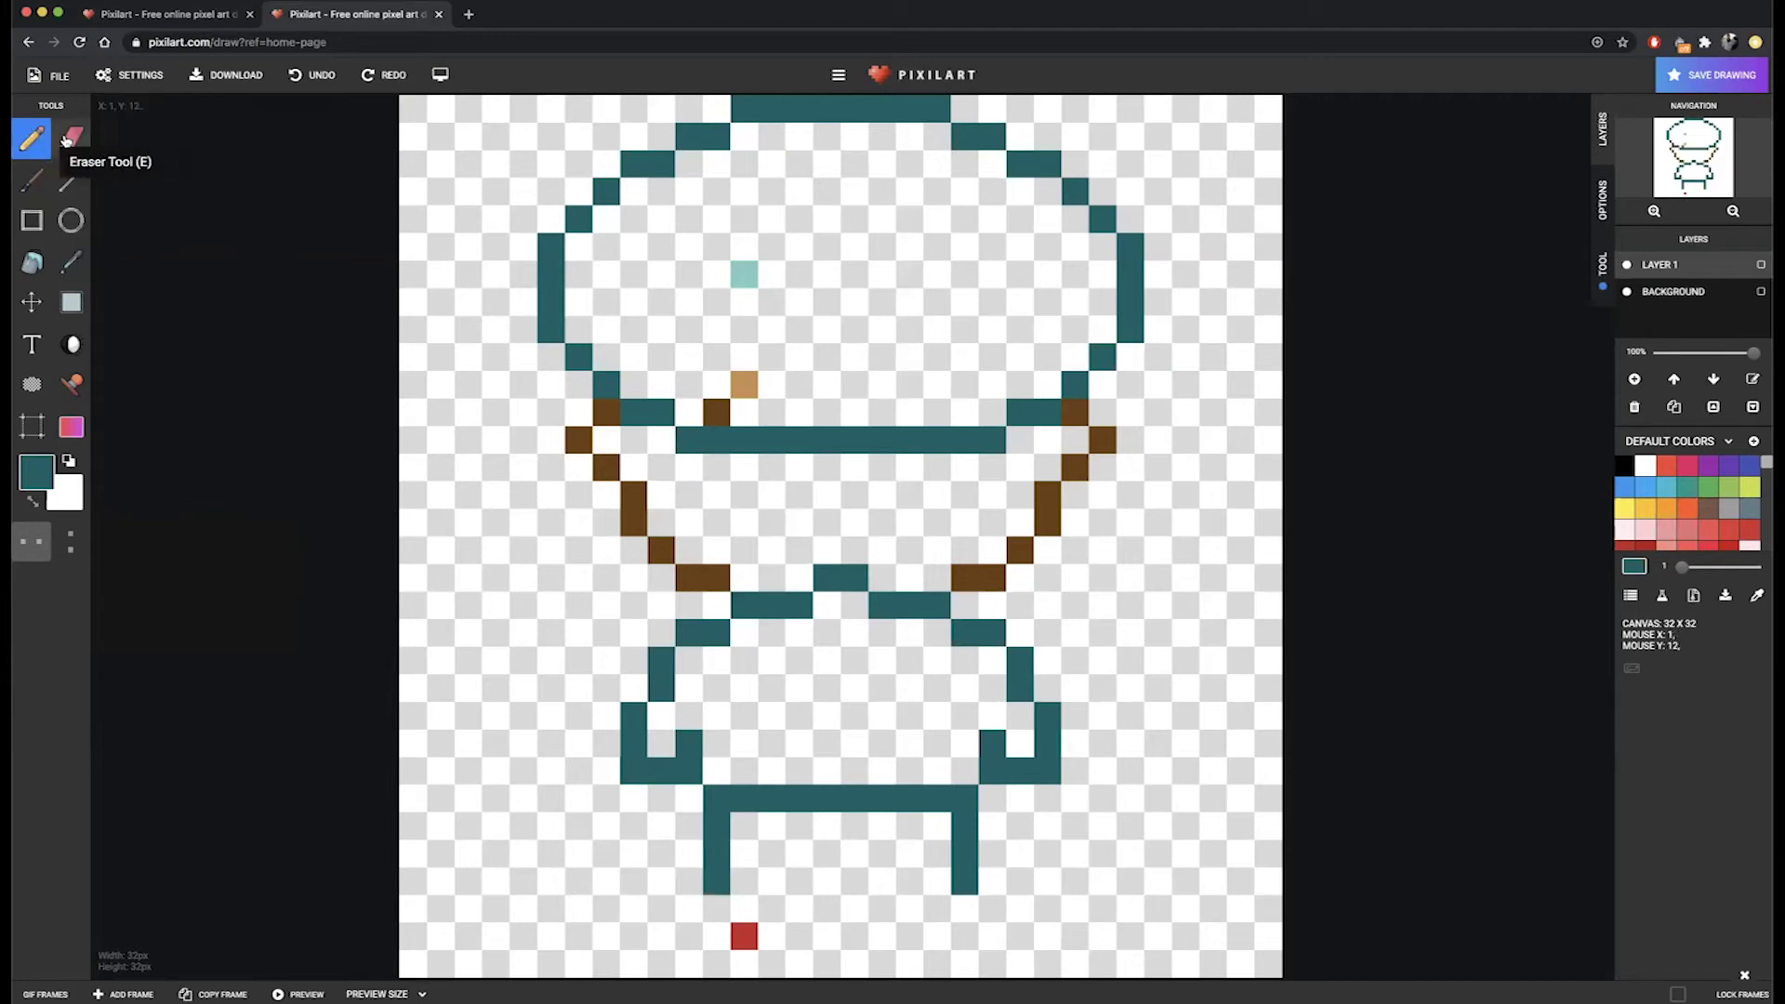
Sample the red swatch pixel and draw filled mirrored shoes at columns 12–15 and 18–21 in rows 30–31.
left_click(71, 262)
left_click(744, 936)
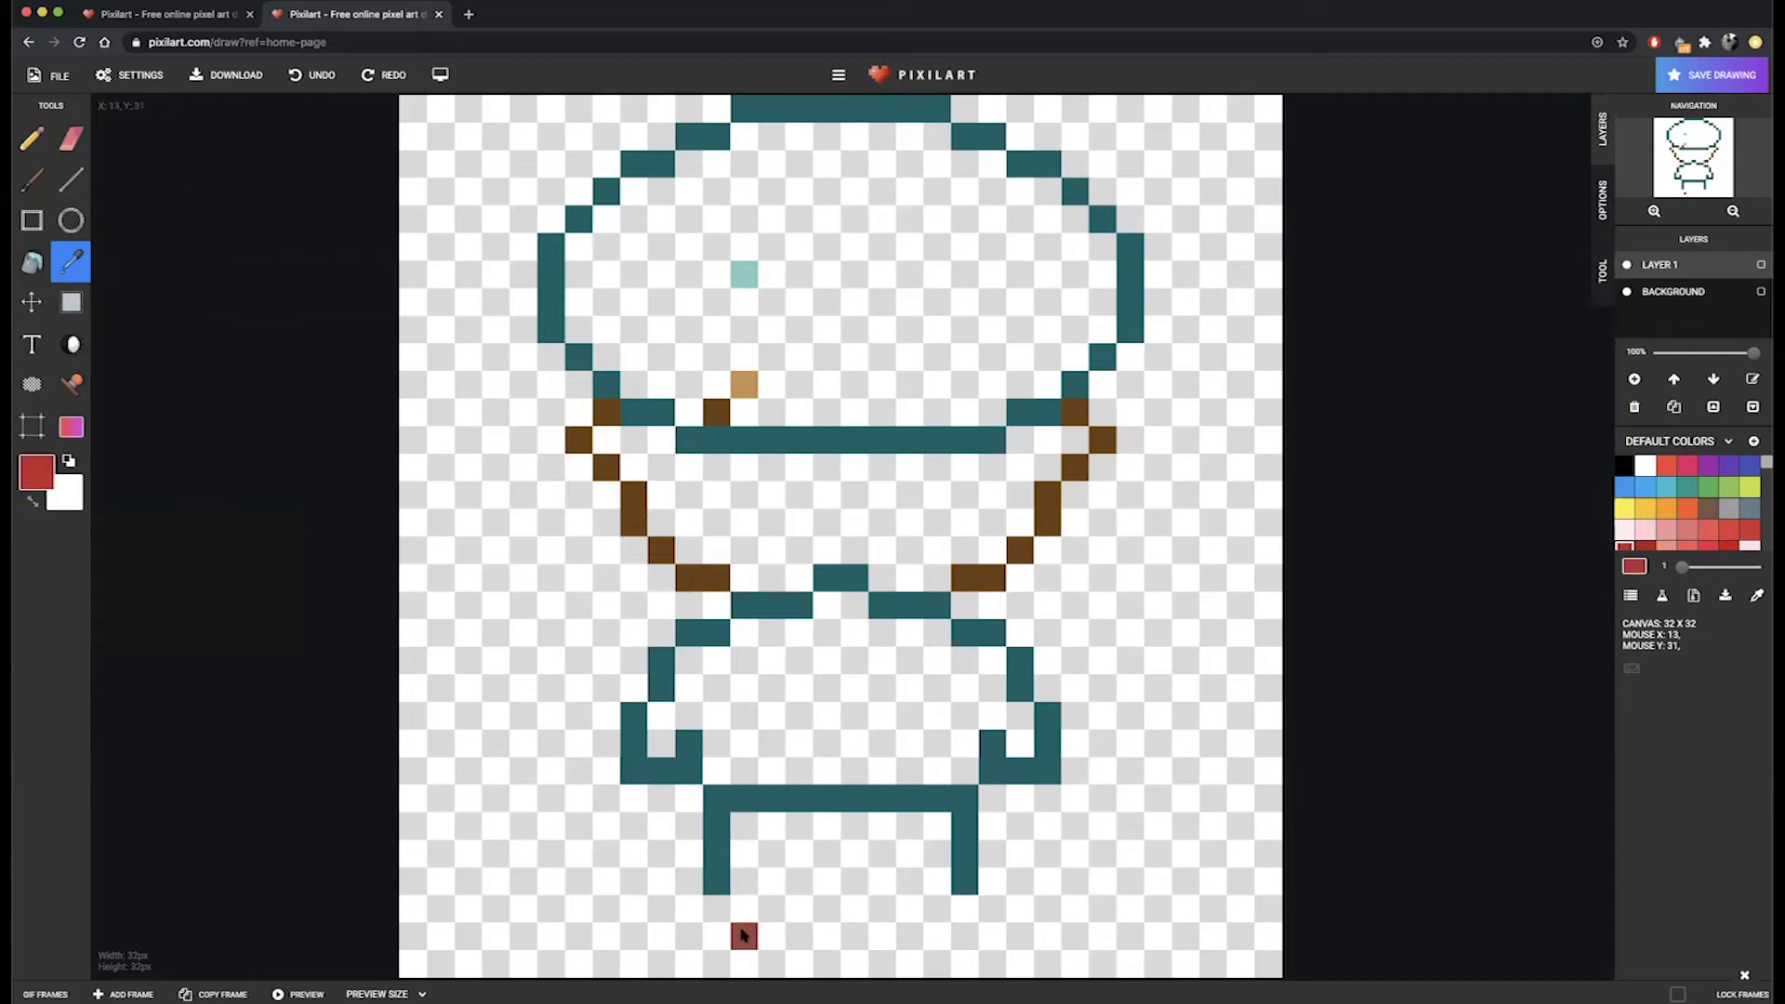
left_click(41, 154)
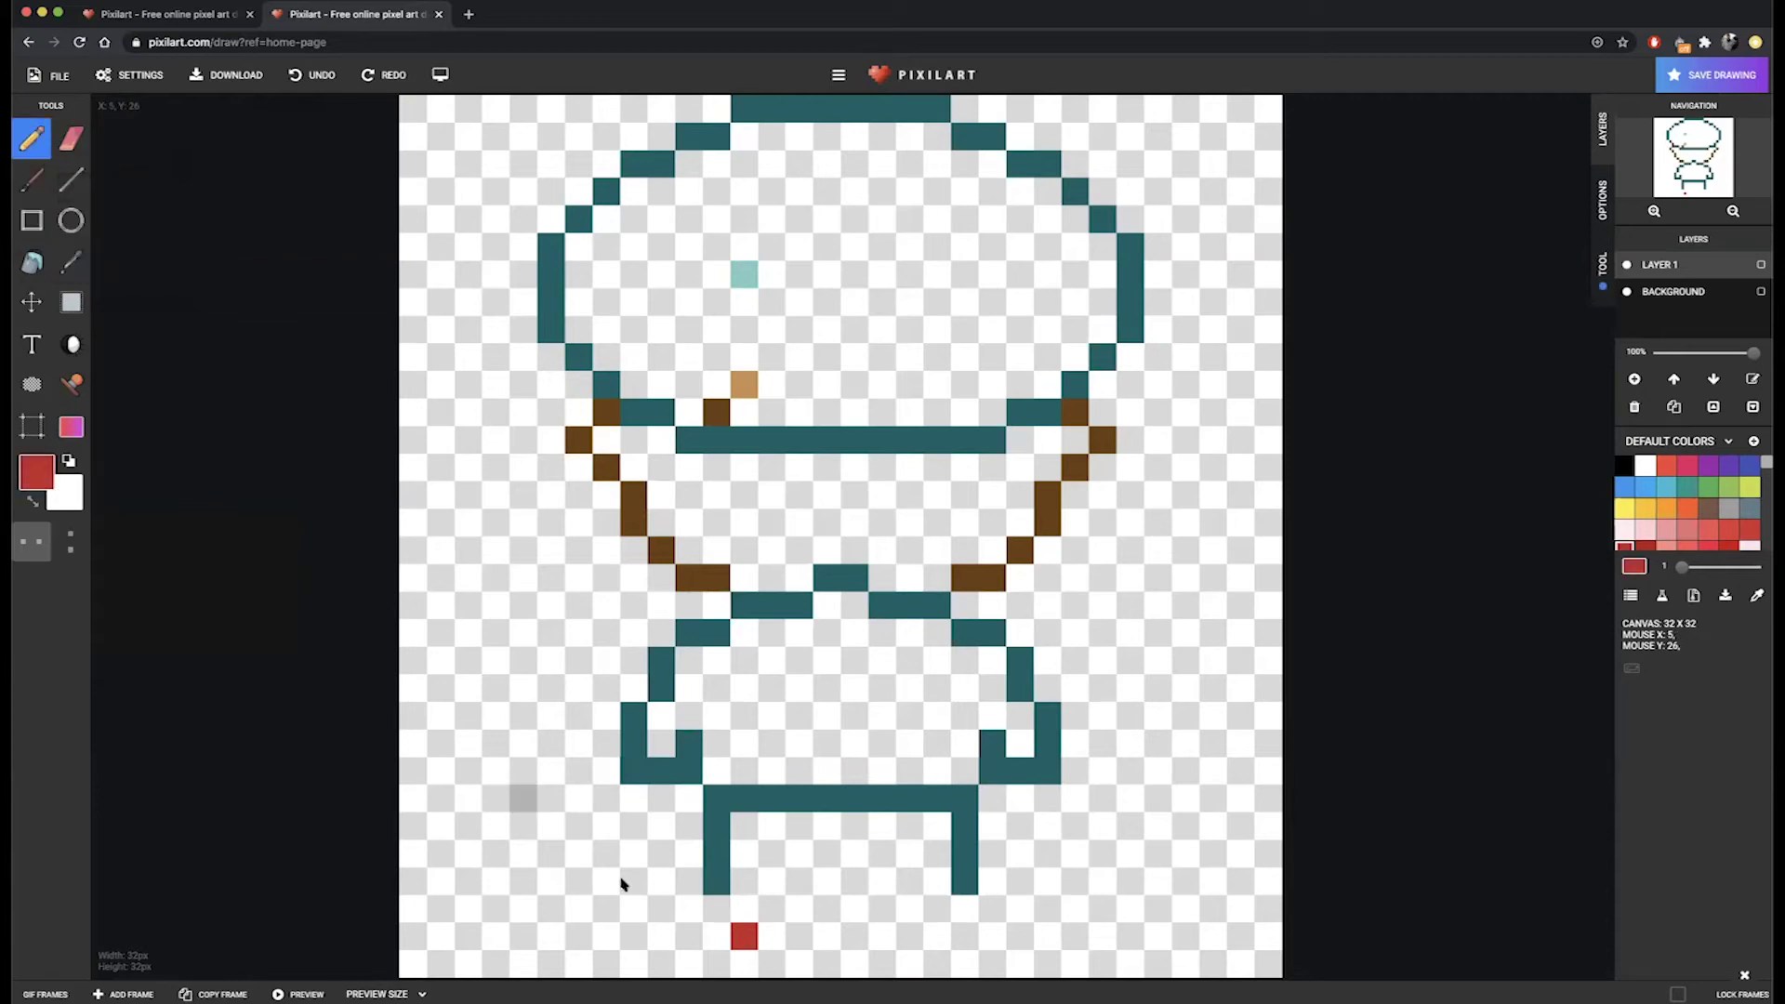
mouse_move(718, 916)
left_mouse_down()
mouse_move(768, 935)
mouse_move(796, 906)
left_mouse_up()
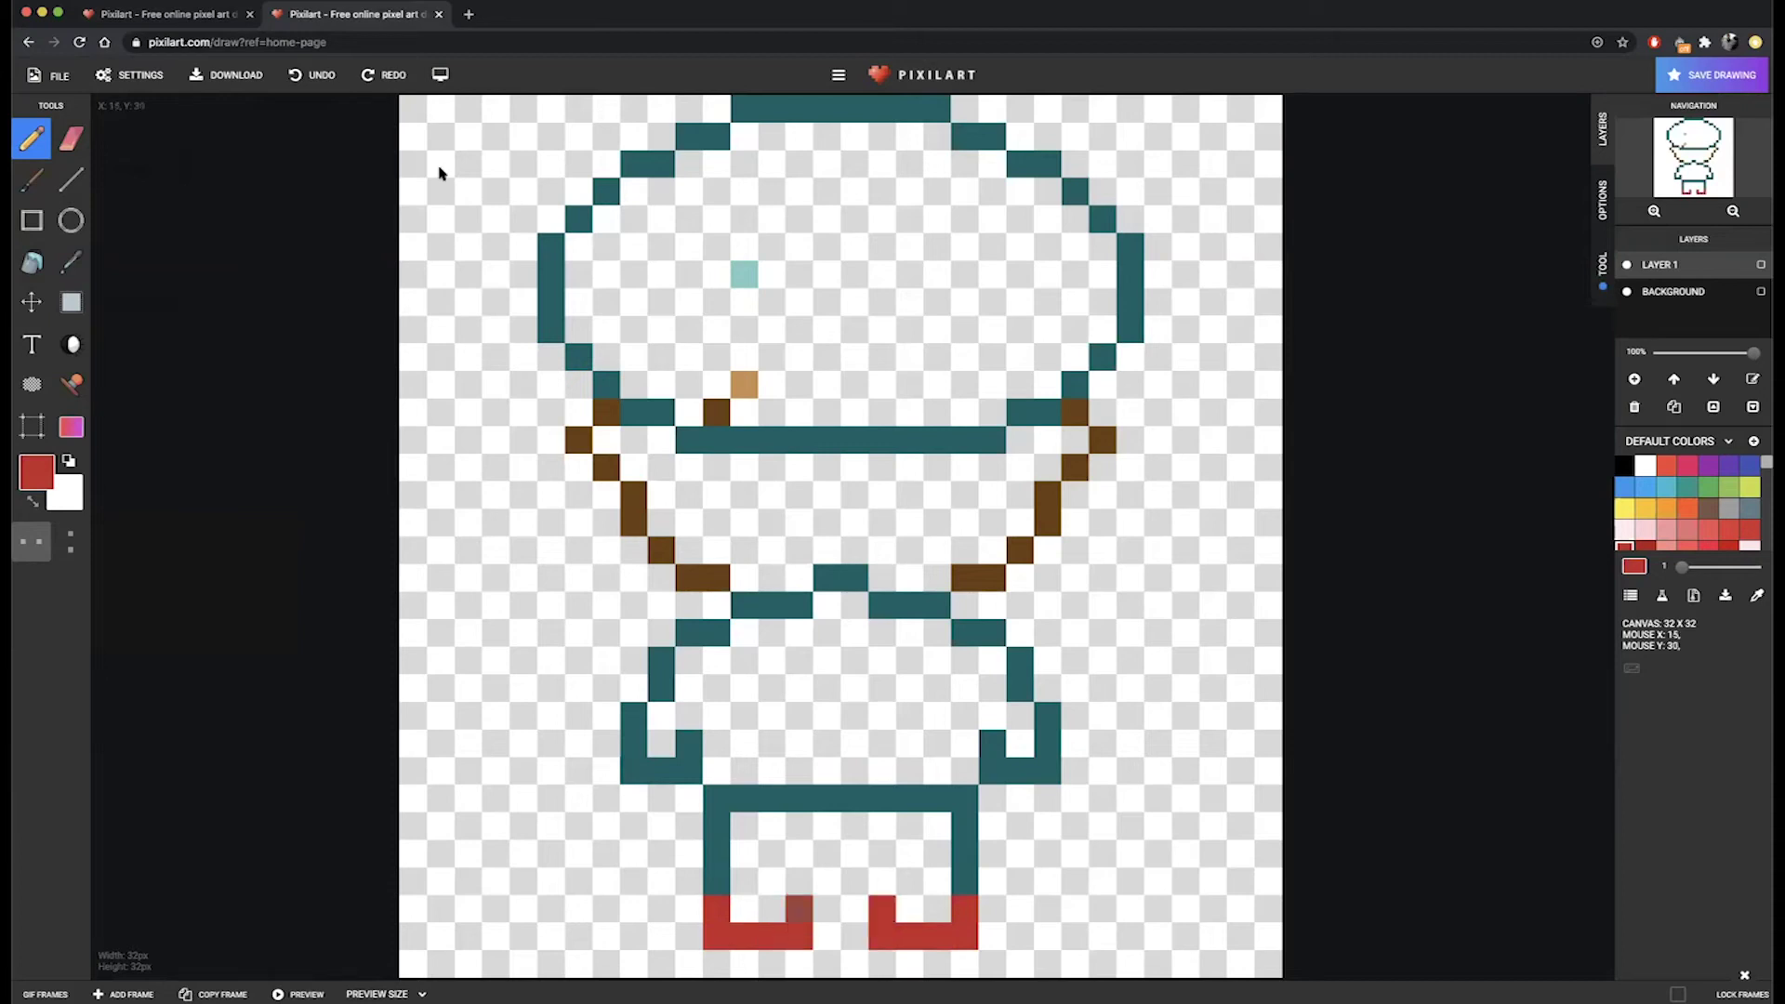
left_click(195, 17)
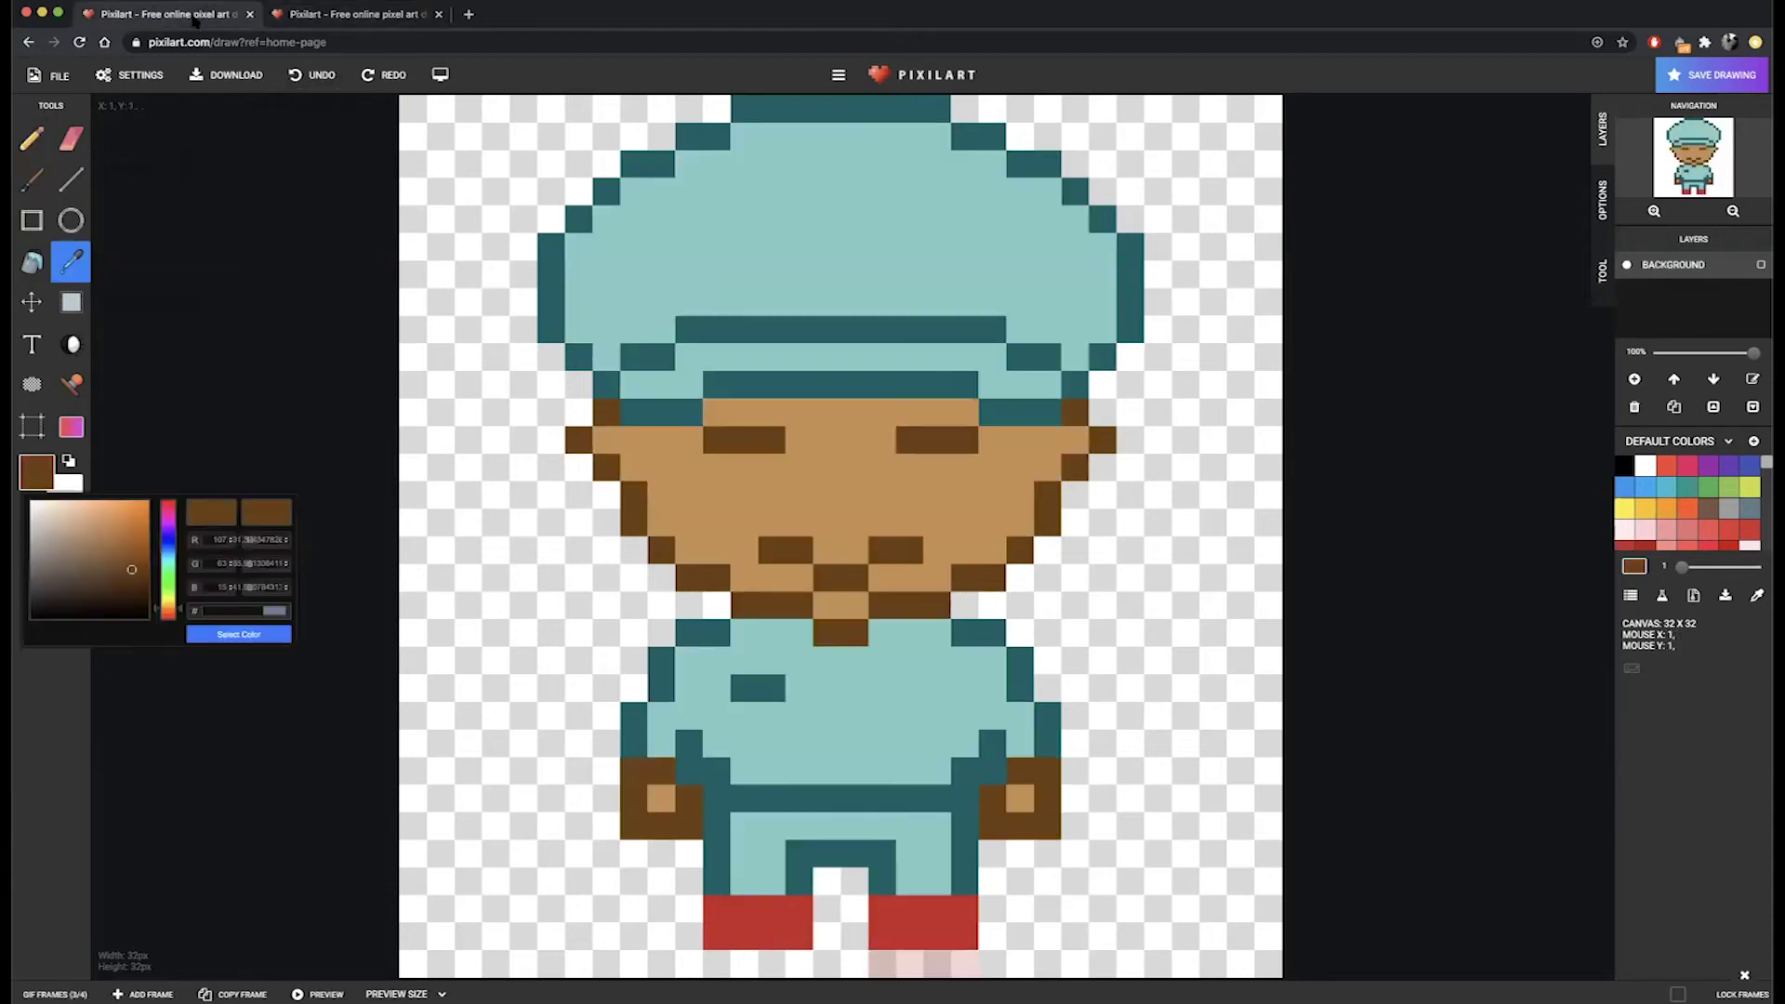
left_click(354, 16)
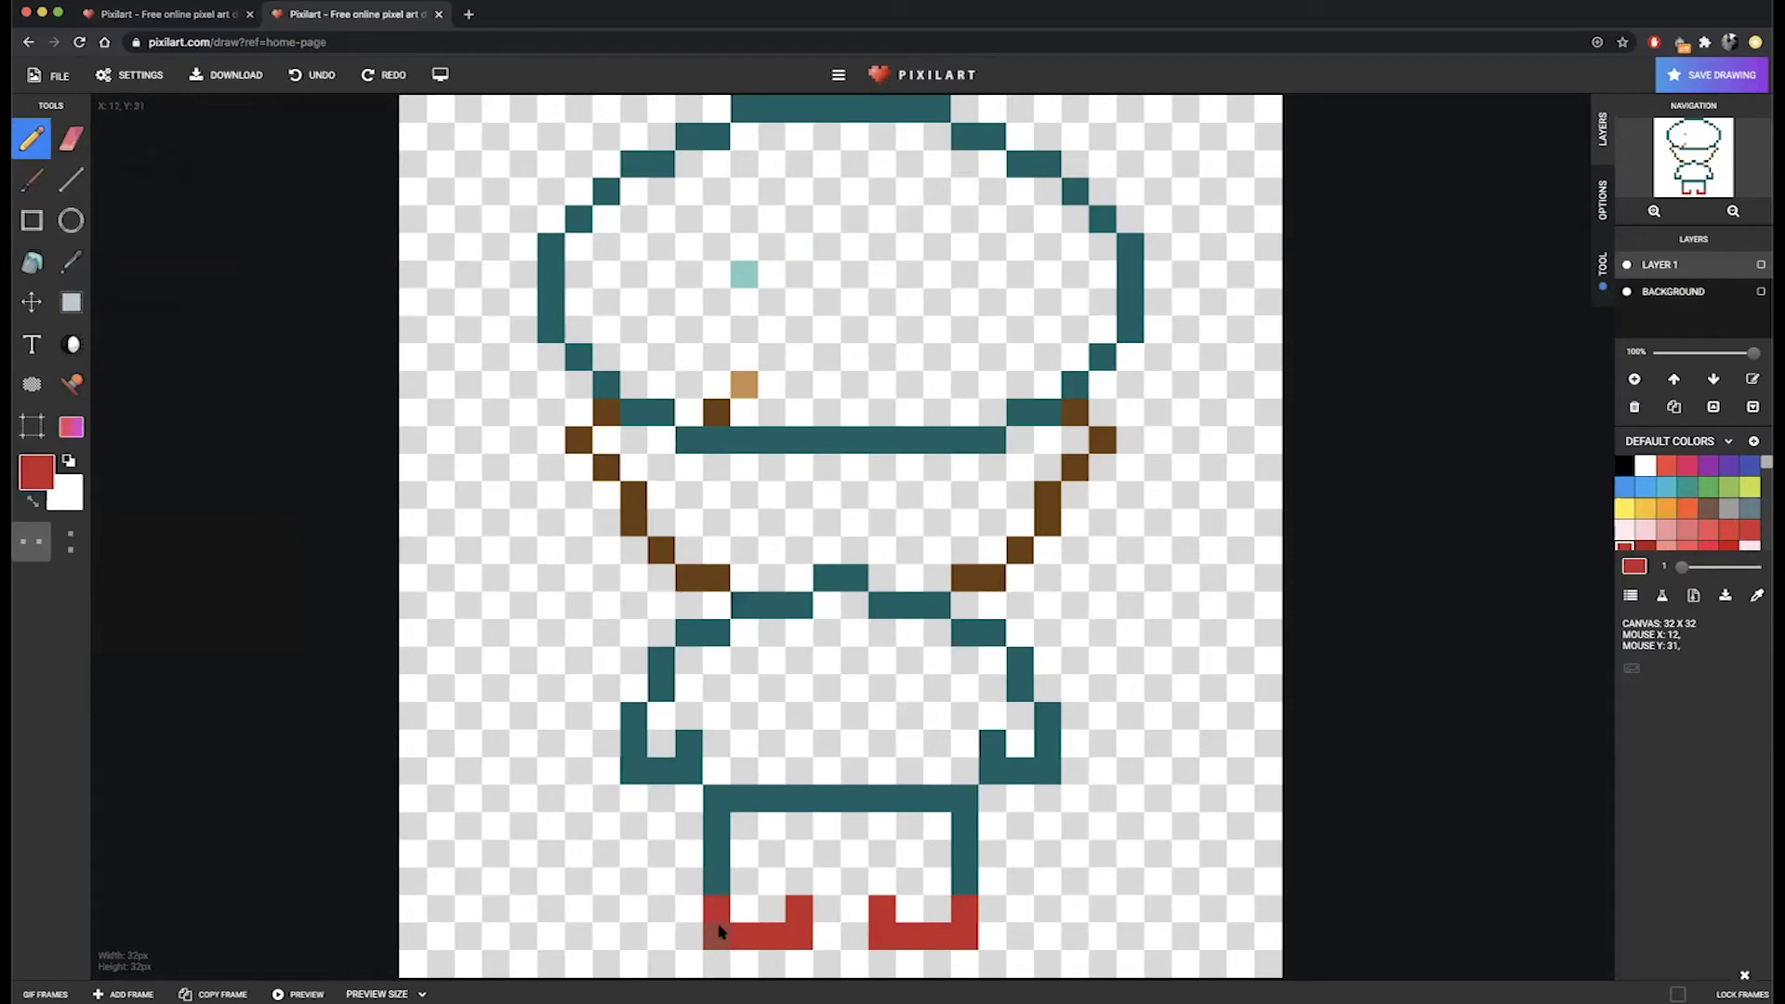
left_click_drag(760, 915, 796, 917)
Draw the inner trouser outline in dark teal: columns 15–18 in row 28 and columns 15 and 18 in row 29, then compare with the reference.
key("x")
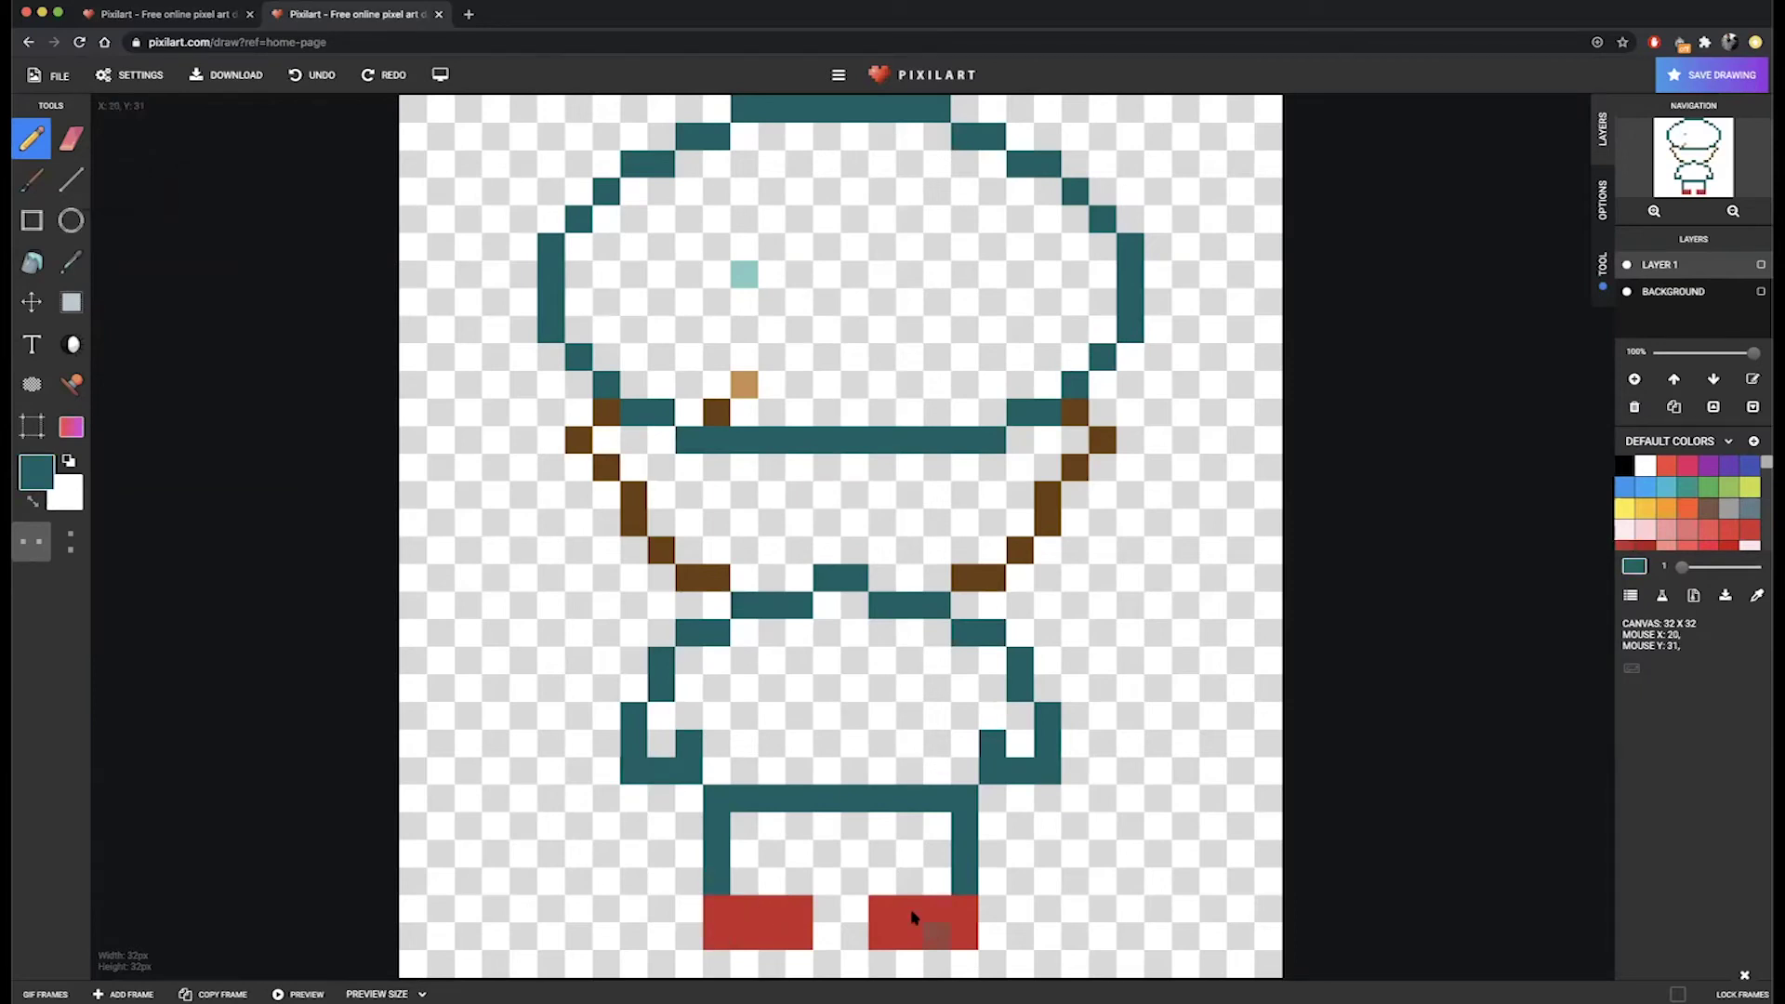
left_click_drag(797, 846, 799, 888)
left_click(830, 860)
left_click(198, 17)
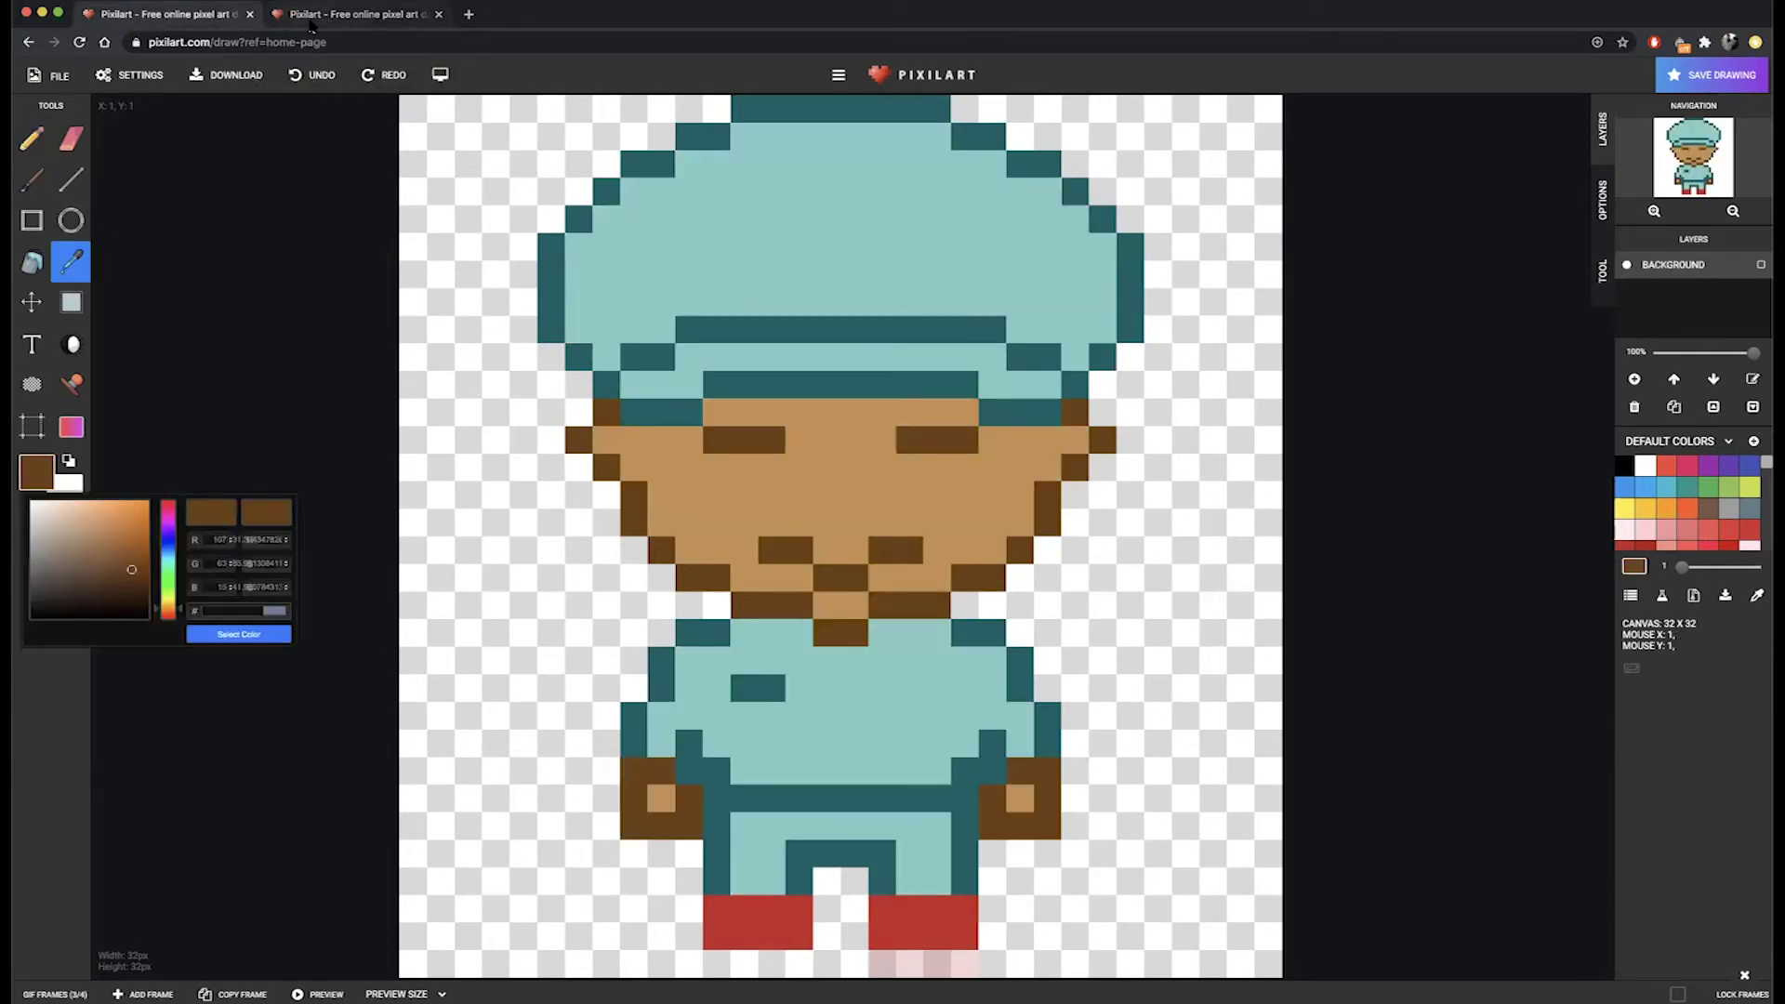
left_click(342, 17)
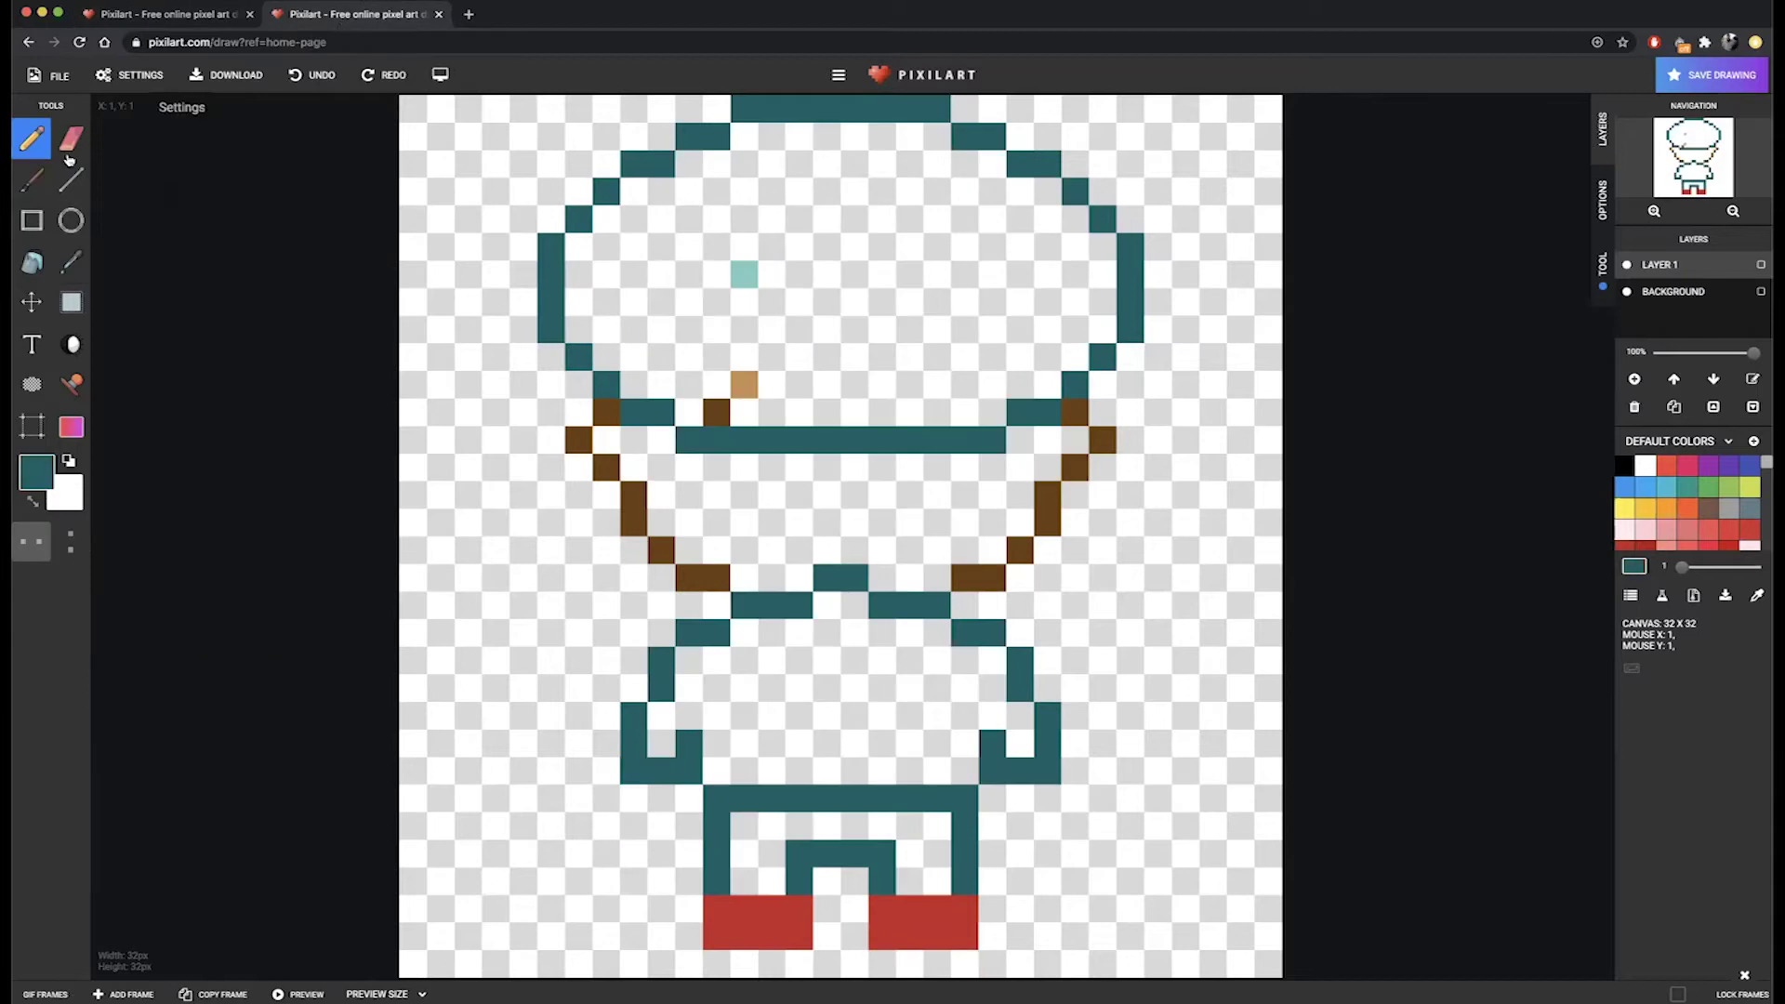
Sample the dark brown and draw the mirrored hair below the hat: columns 10–23 in row 14, 12–21 in row 15 and 14–19 in row 16.
left_click(71, 260)
left_click(635, 495)
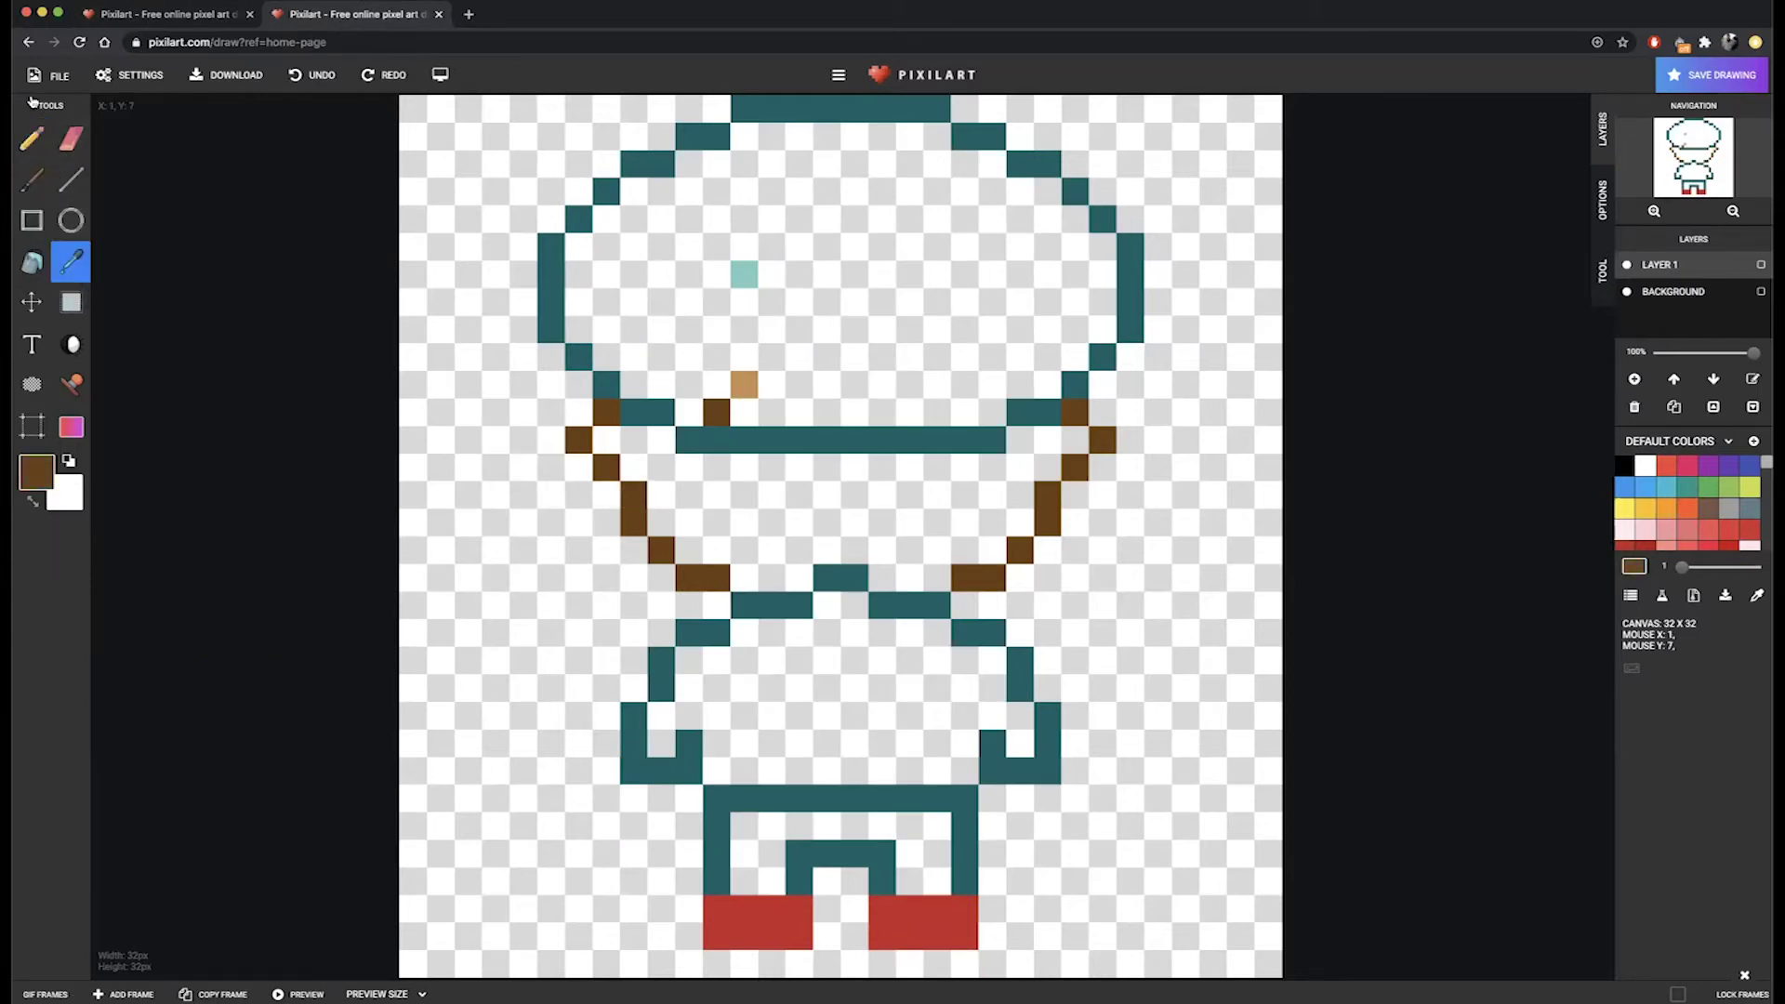
left_click(32, 139)
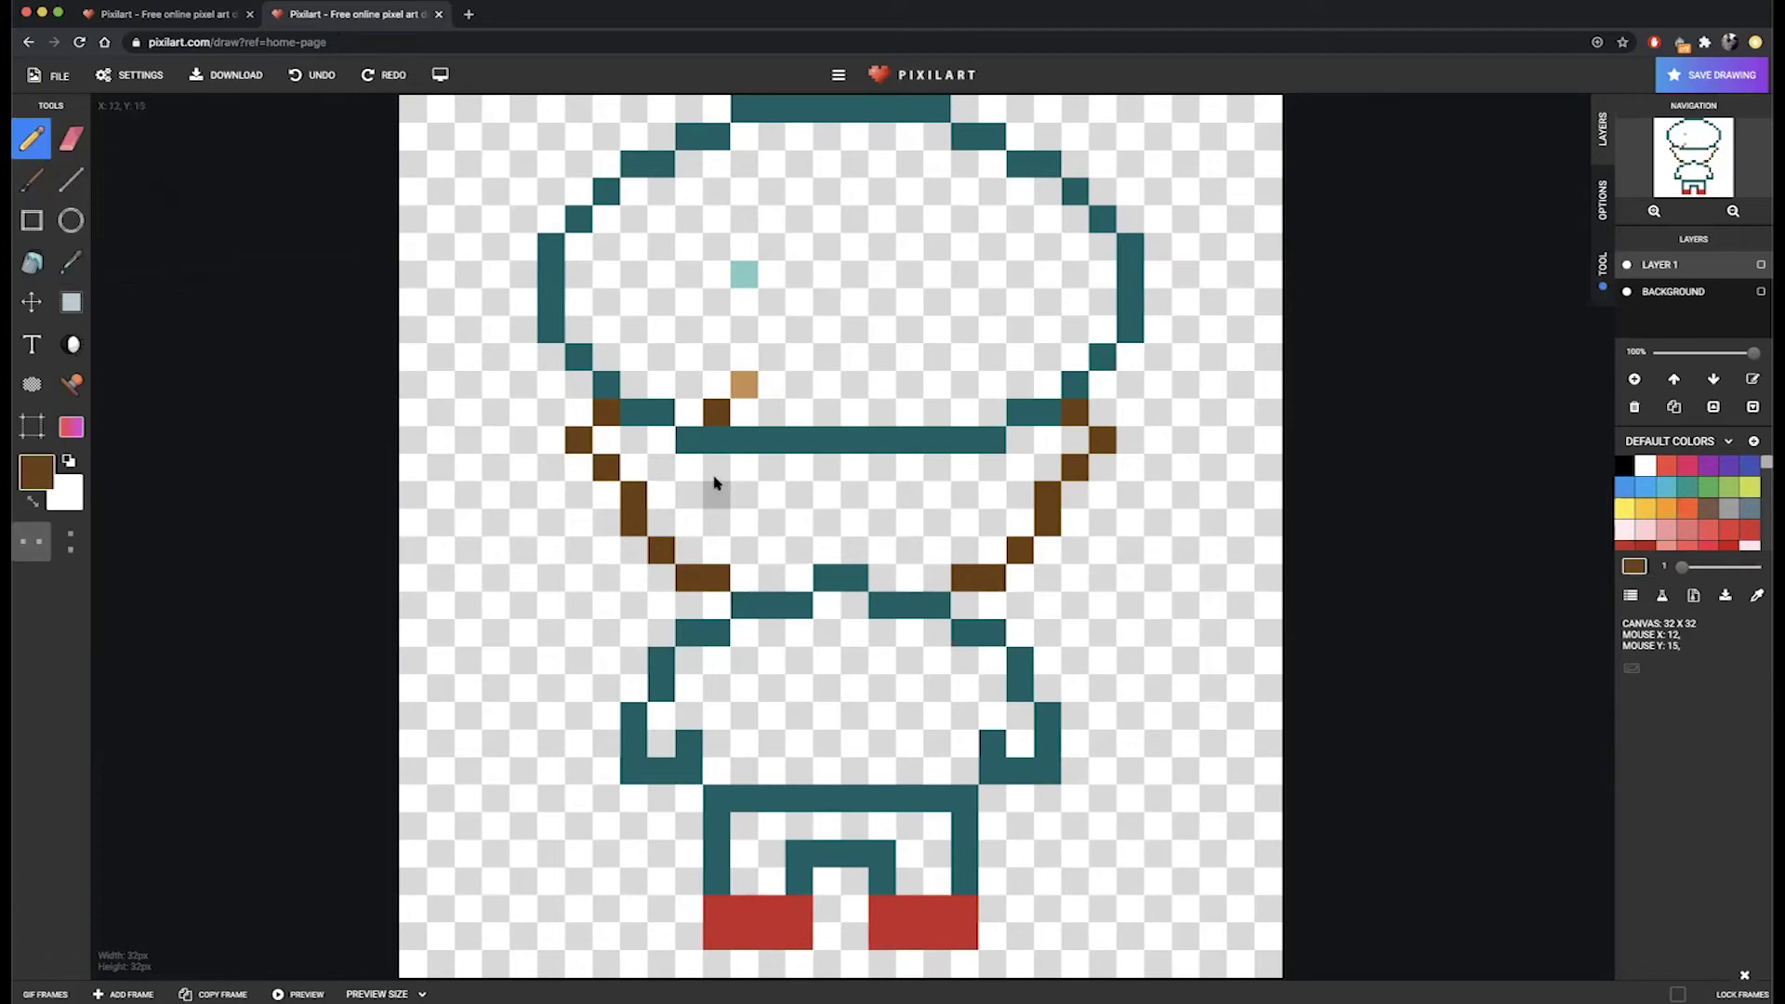
mouse_move(673, 451)
left_mouse_down()
mouse_move(661, 443)
mouse_move(706, 470)
mouse_move(908, 478)
left_mouse_up()
left_click_drag(706, 487, 856, 497)
left_click_drag(767, 532, 892, 525)
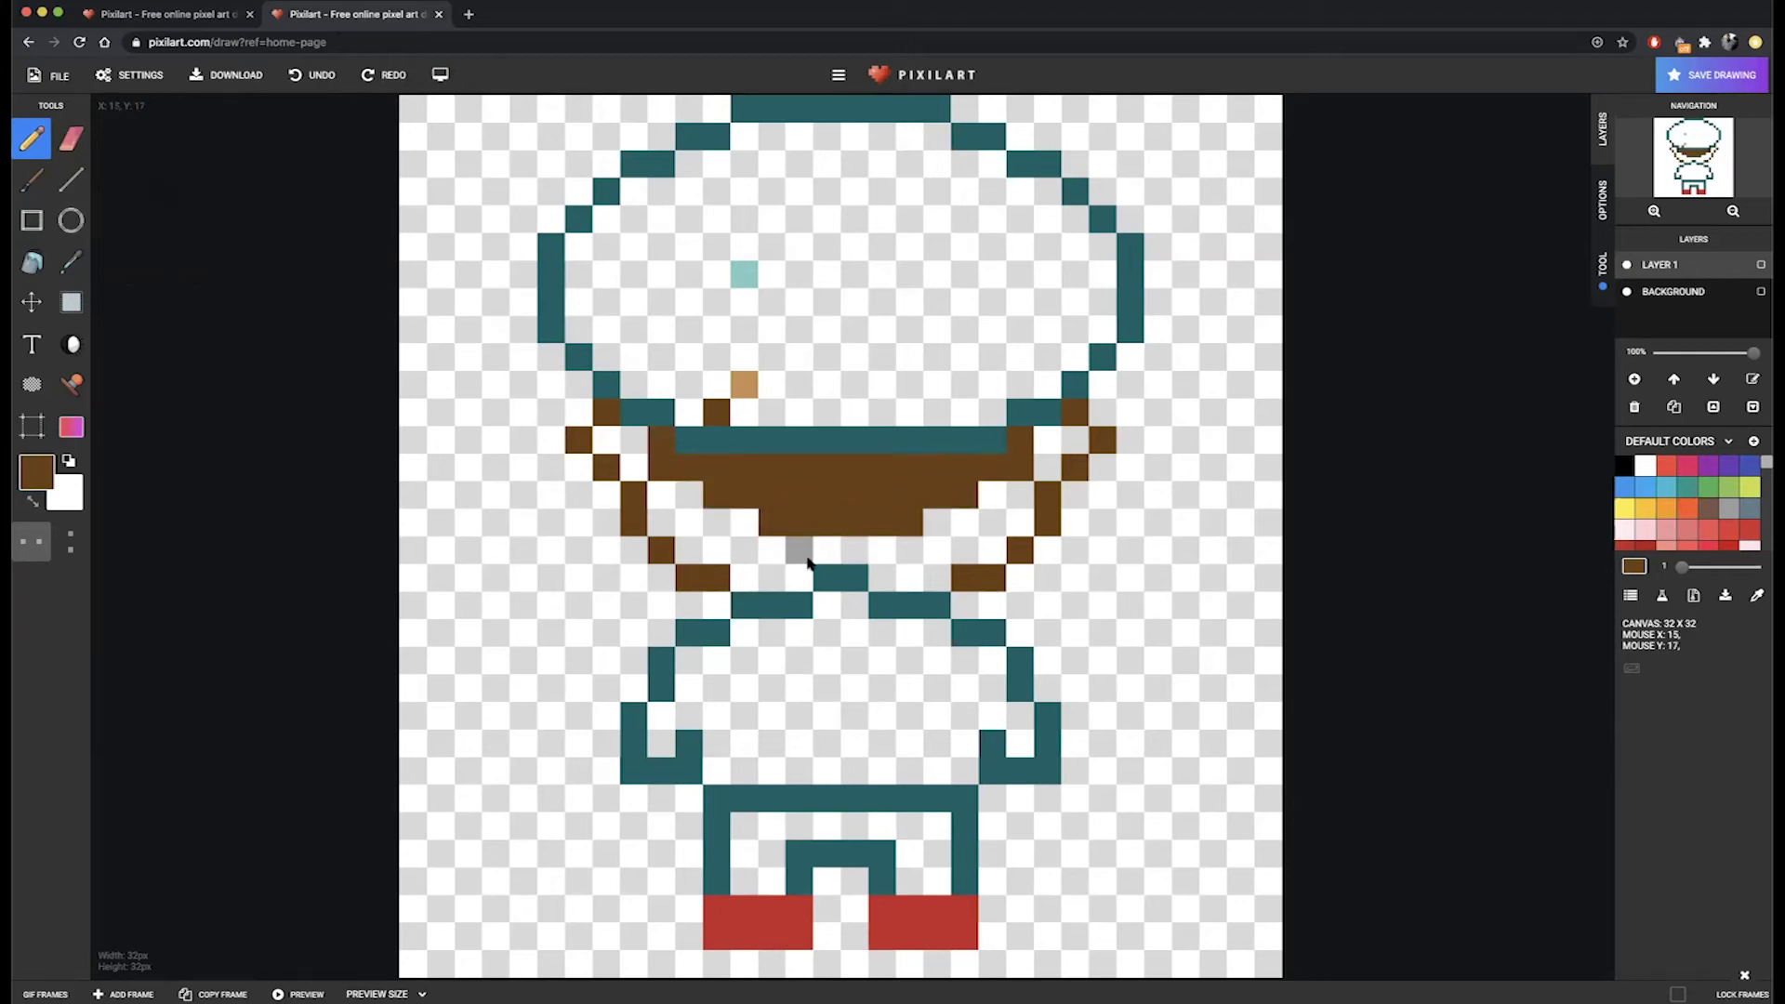
left_click(822, 555)
key("ctrl+z")
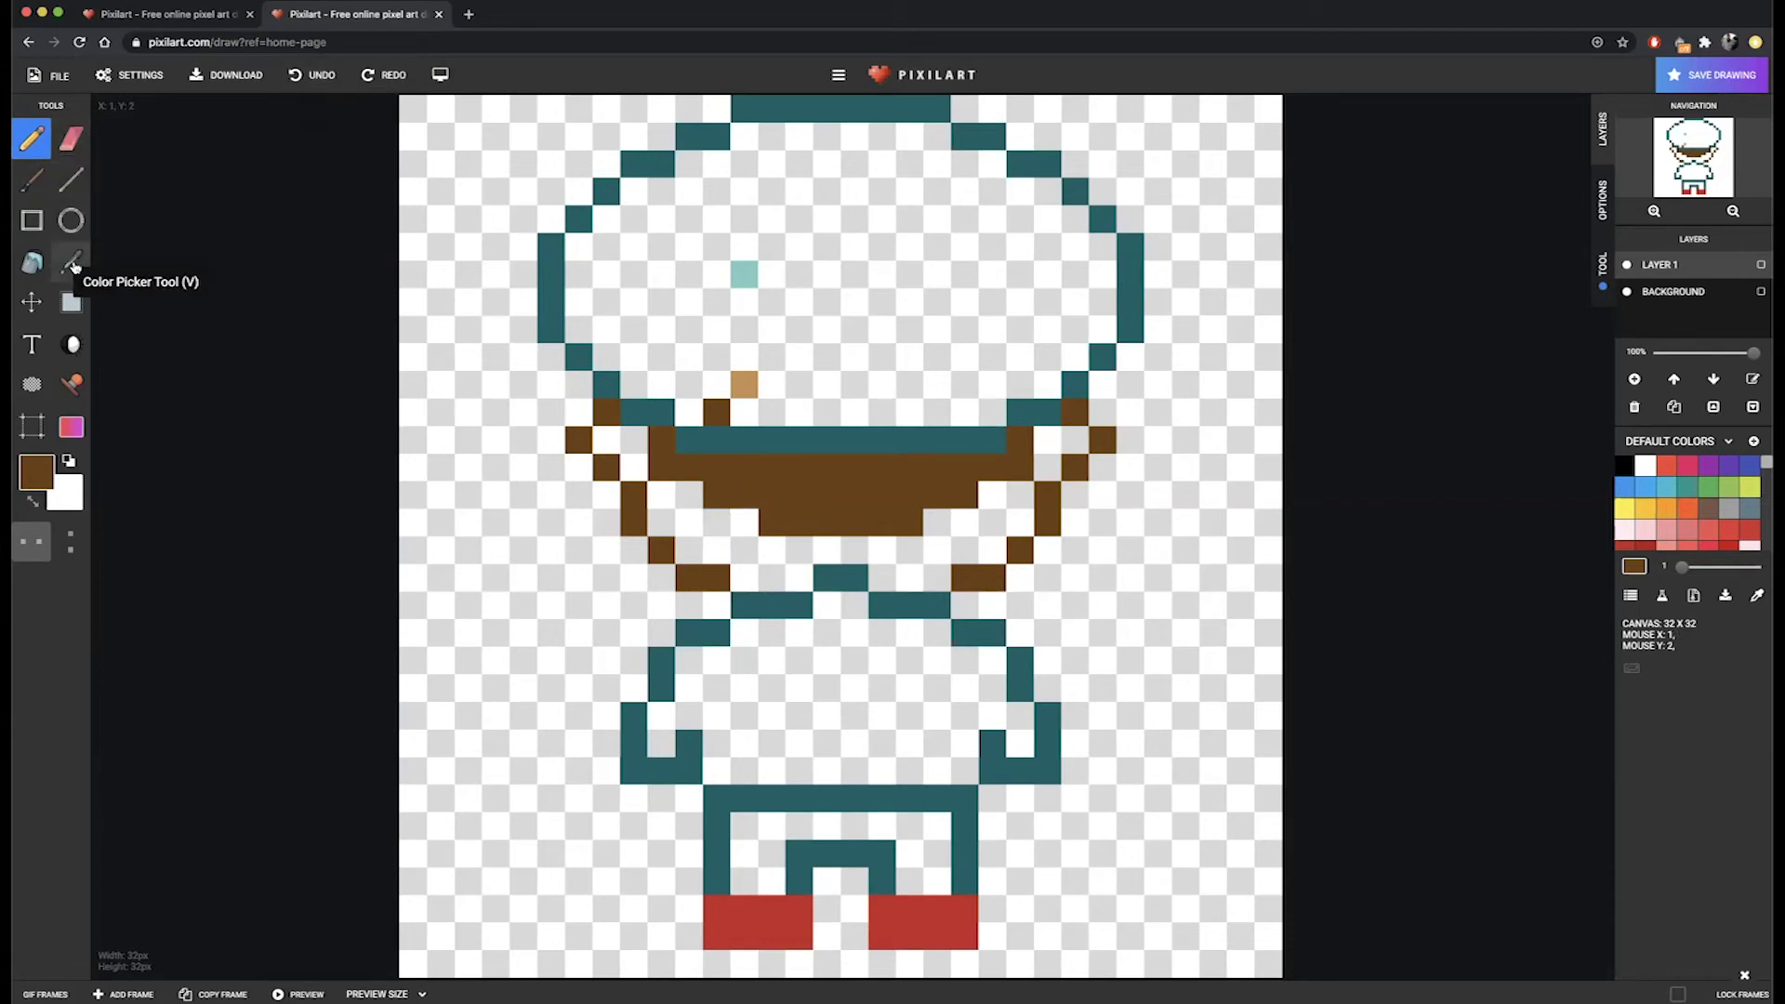
Sample the tan swatch pixel and fill the mirrored ears at columns 8–9 and 24–25 in row 13 and columns 9 and 24 in row 14.
left_click(82, 264)
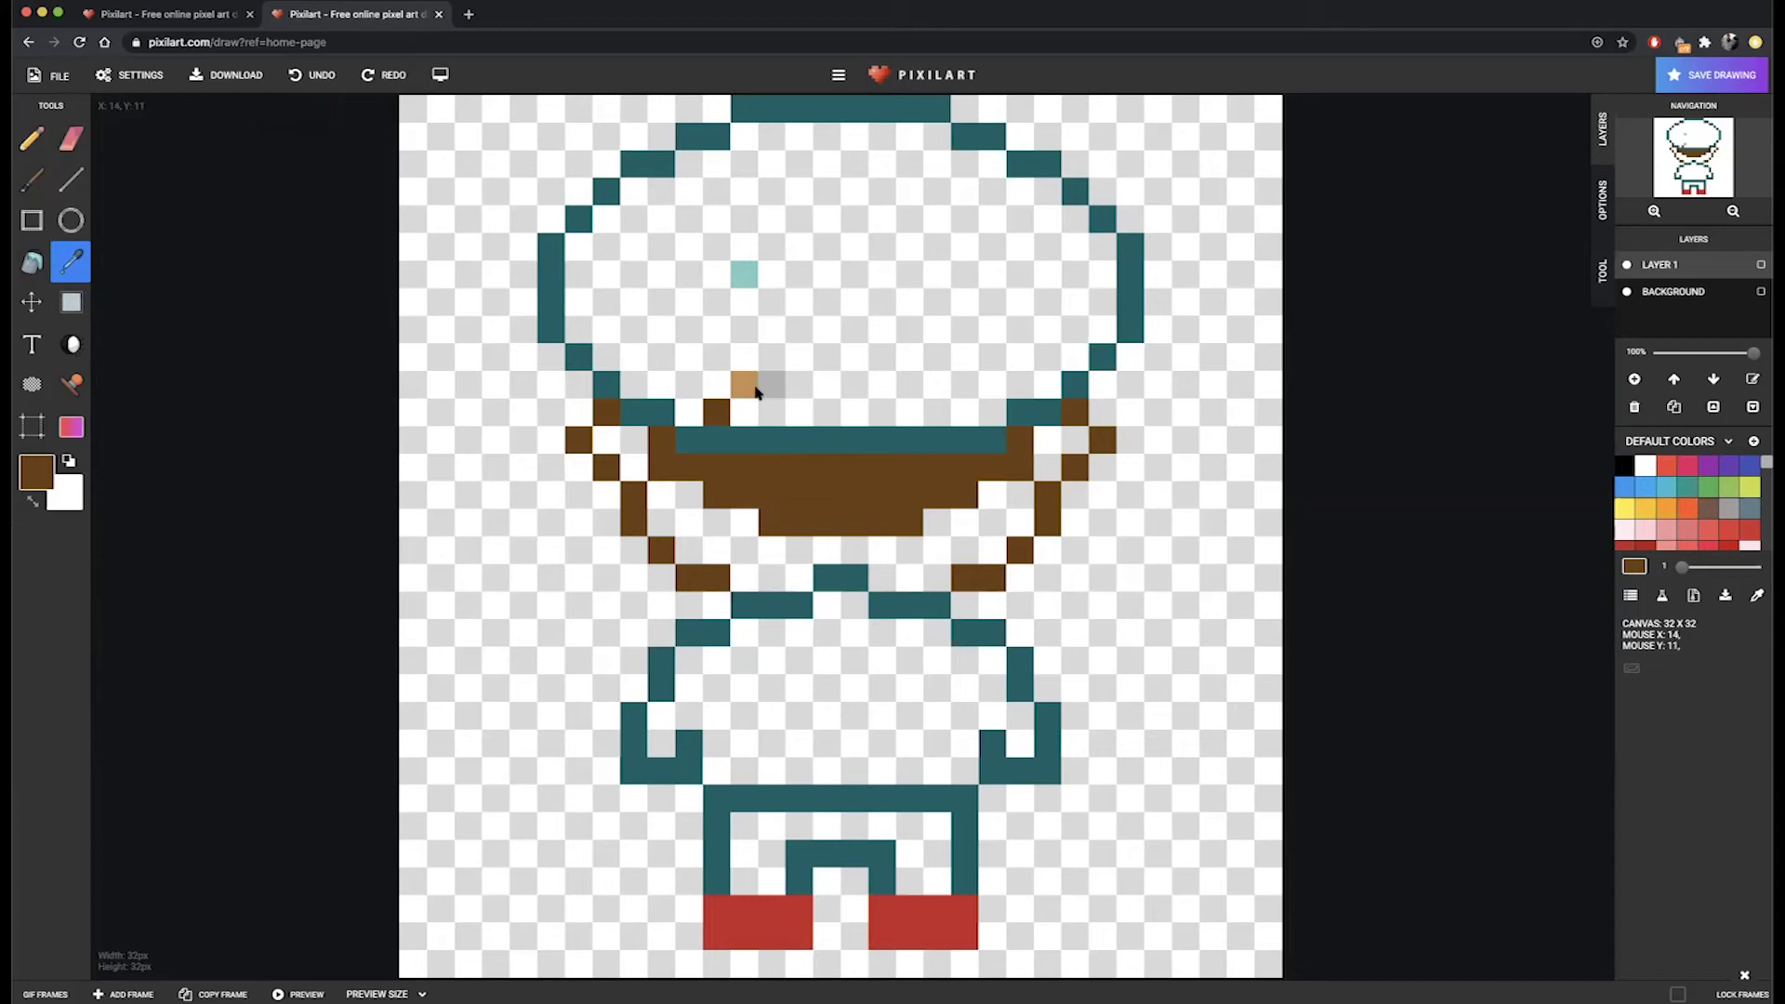
left_click(751, 387)
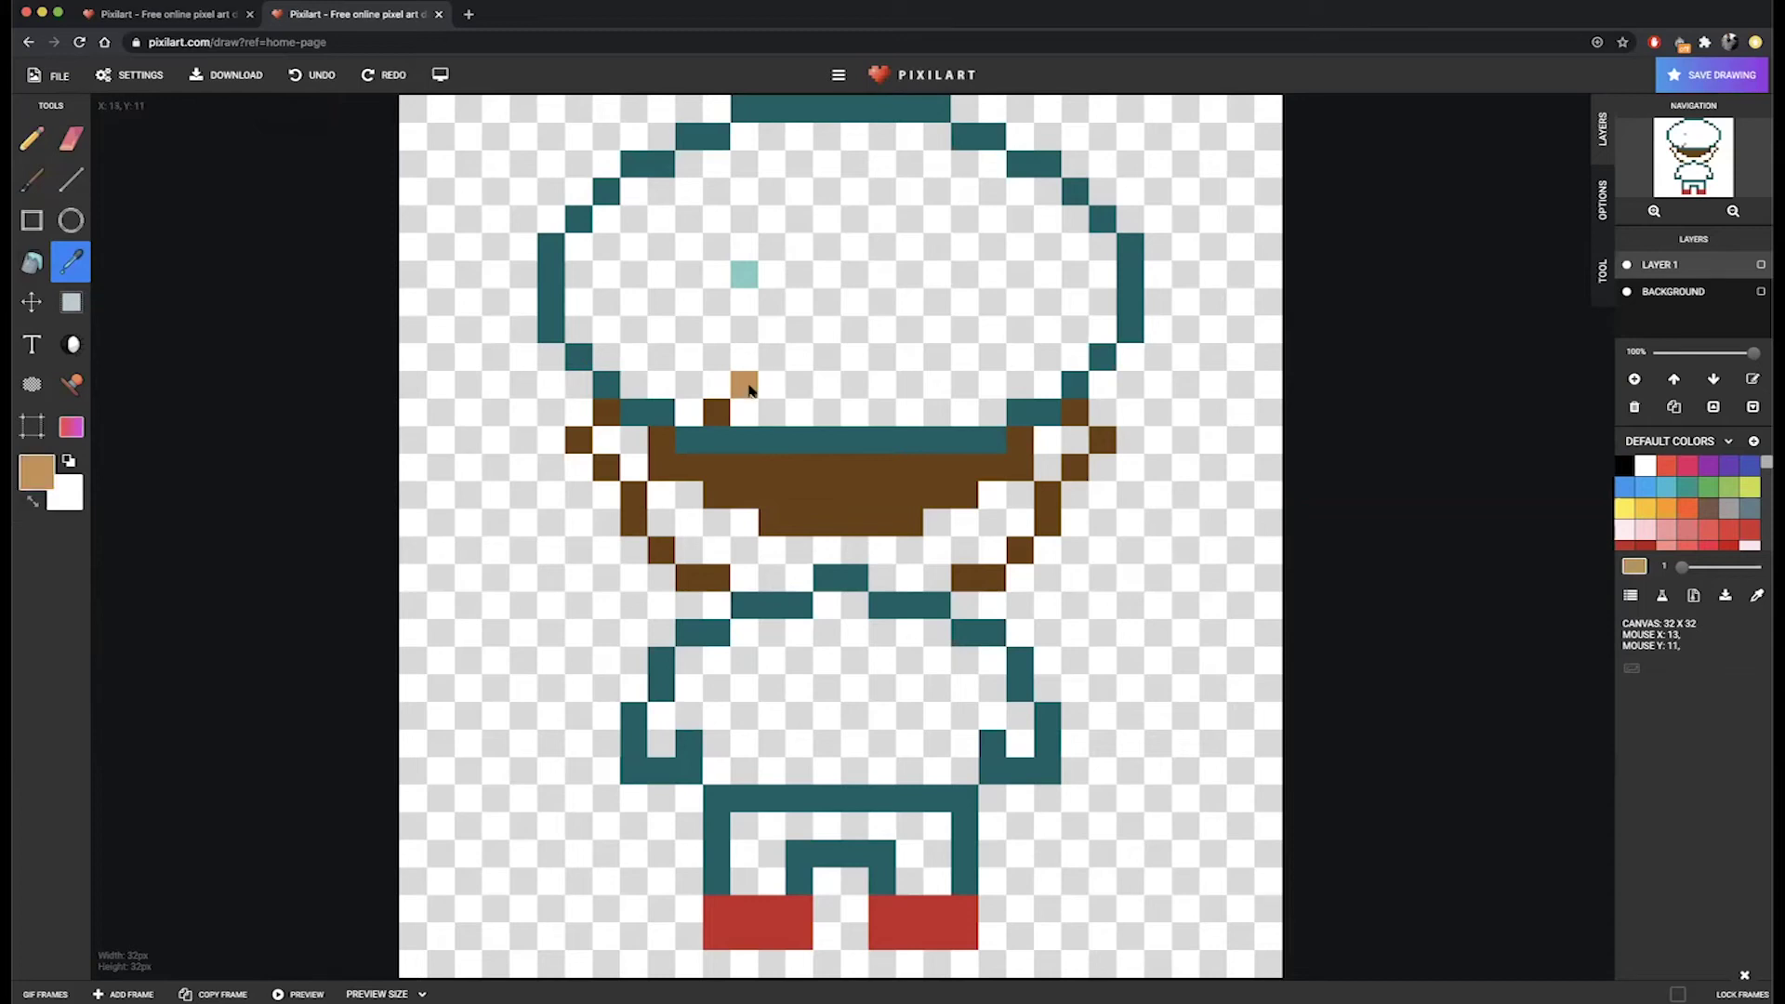
left_click(31, 139)
left_click(614, 445)
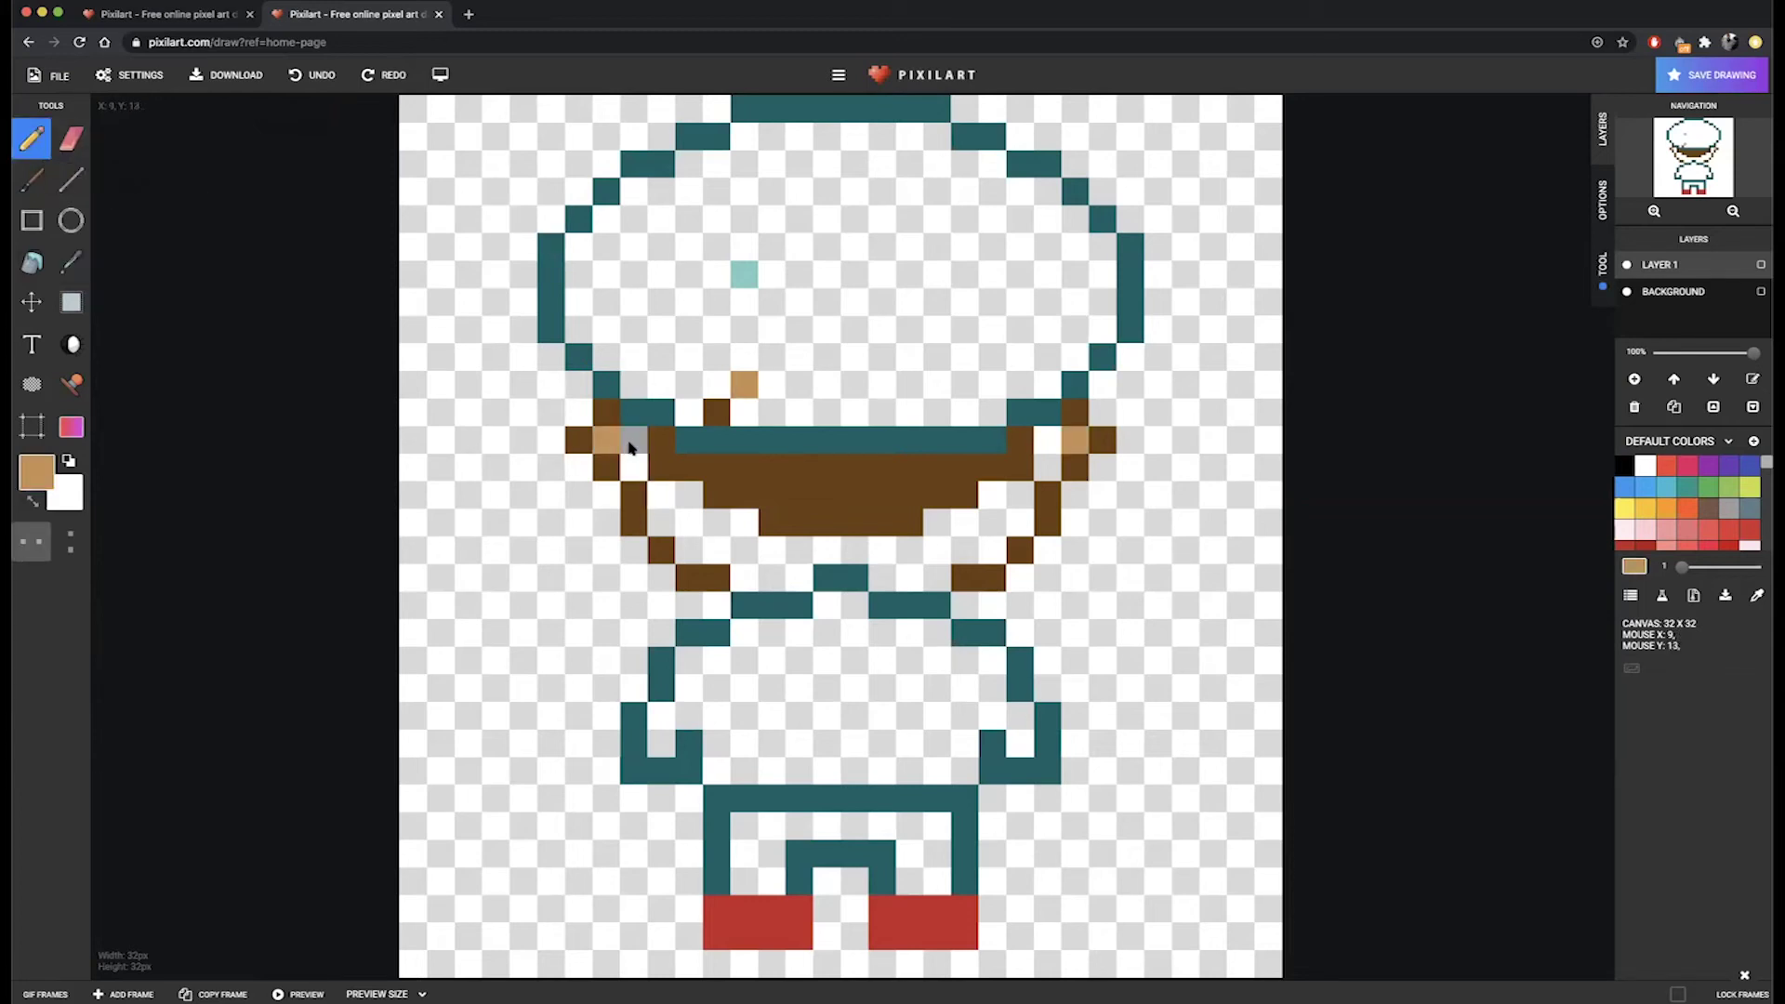
left_click(628, 448)
left_click(632, 466)
Fill the remaining skin between the hair and the face outline with mirrored tan pixels in rows 15–18.
left_click(688, 494)
left_click(661, 494)
left_click(689, 521)
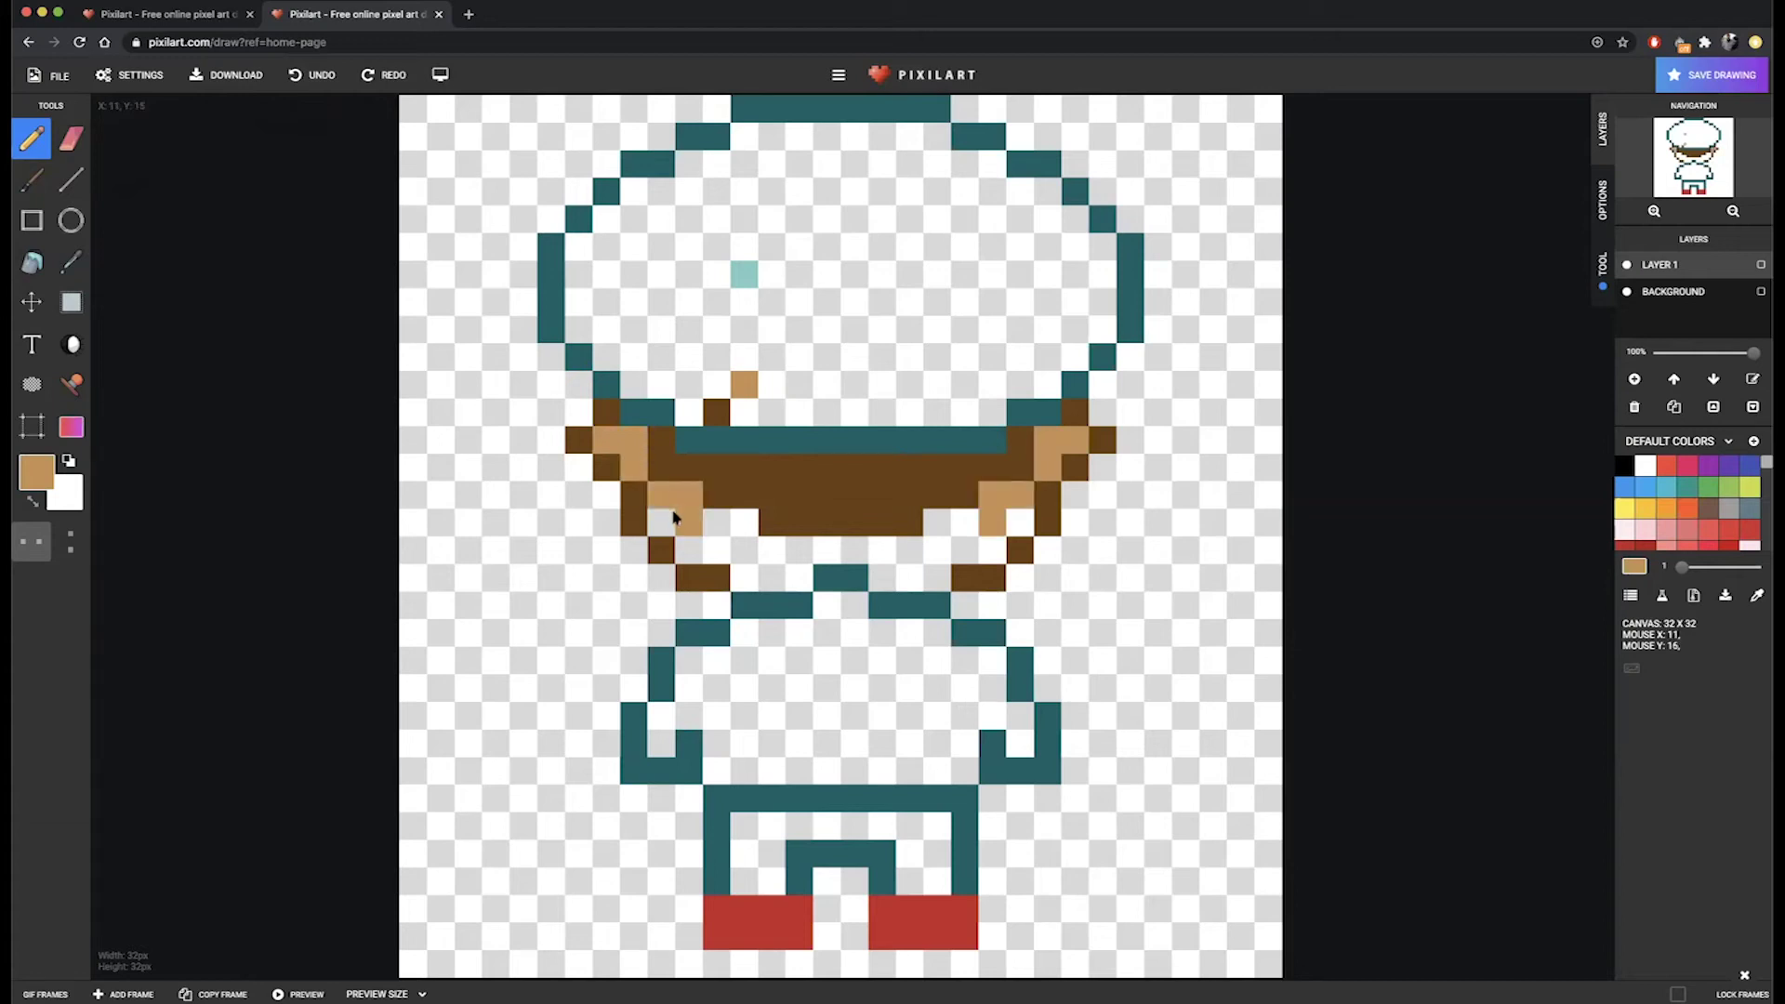
left_click(661, 522)
left_click(689, 549)
left_click(717, 549)
left_click(717, 522)
left_click(745, 522)
left_click(745, 550)
left_click(751, 571)
left_click(771, 576)
left_click(791, 570)
left_click(771, 551)
left_click(786, 556)
left_click(868, 552)
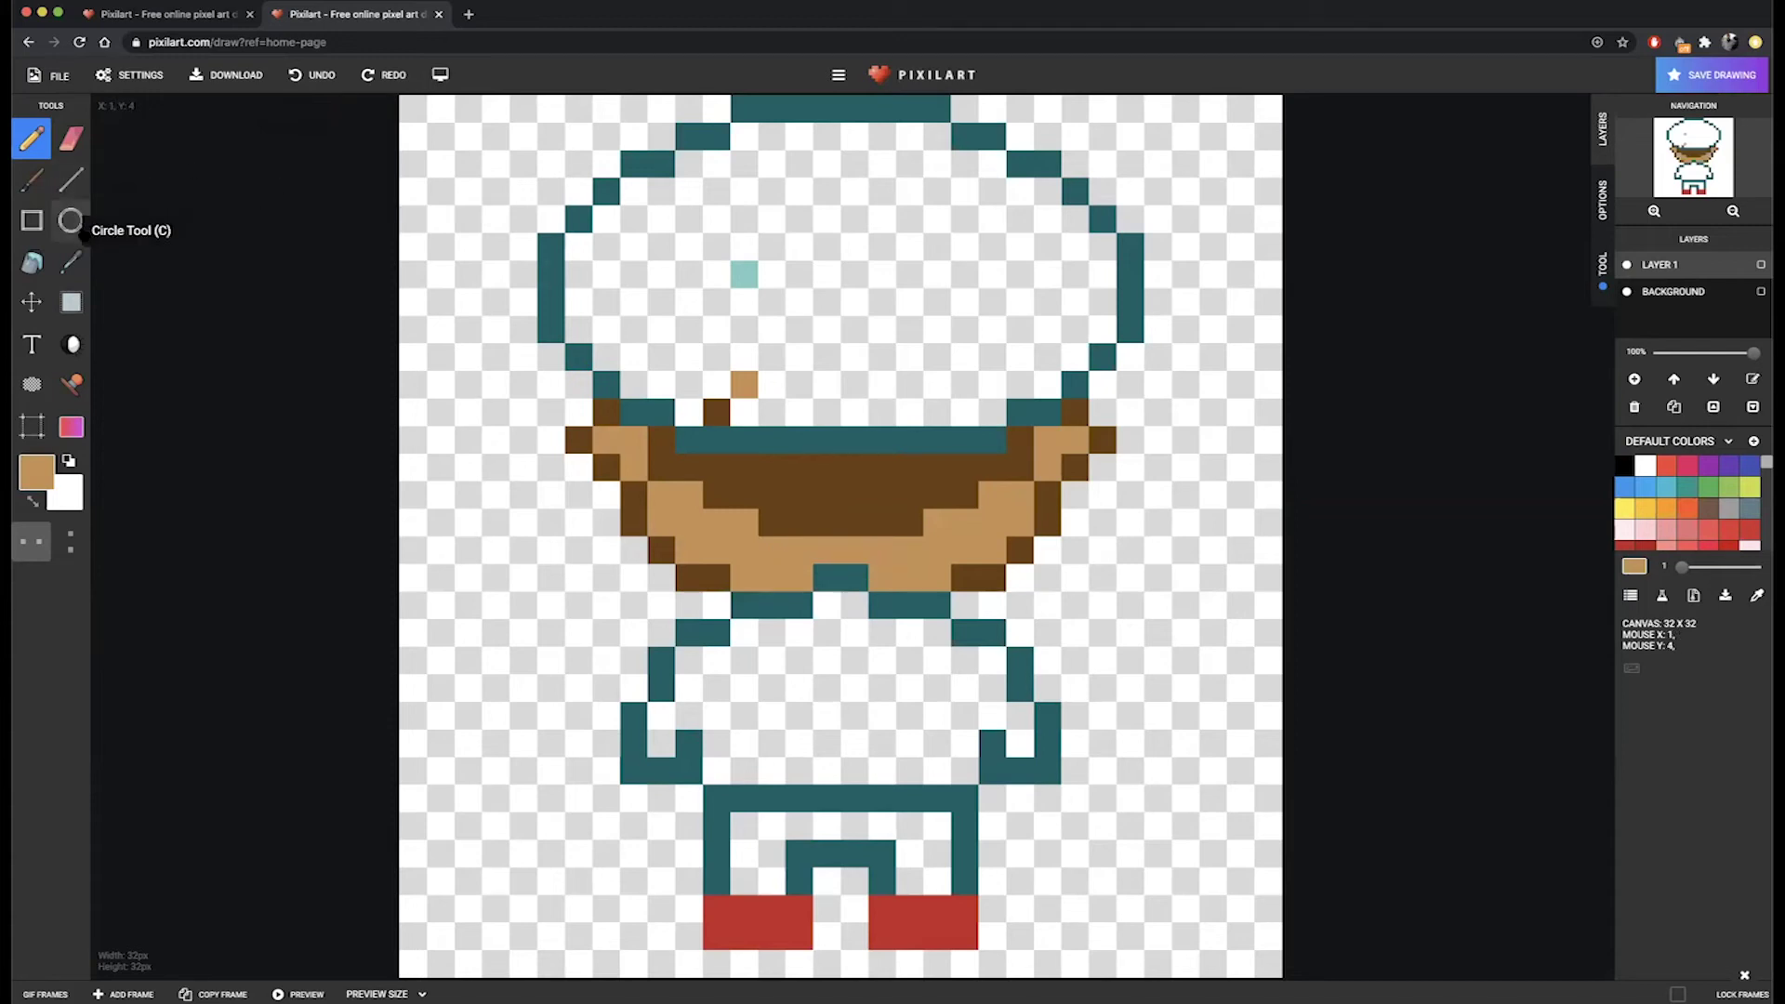
Sample the light teal swatch pixel and draw mirrored strokes inside the hat, with vertical lines at columns 13 and 20 in rows 2–11.
left_click(71, 262)
left_click(735, 277)
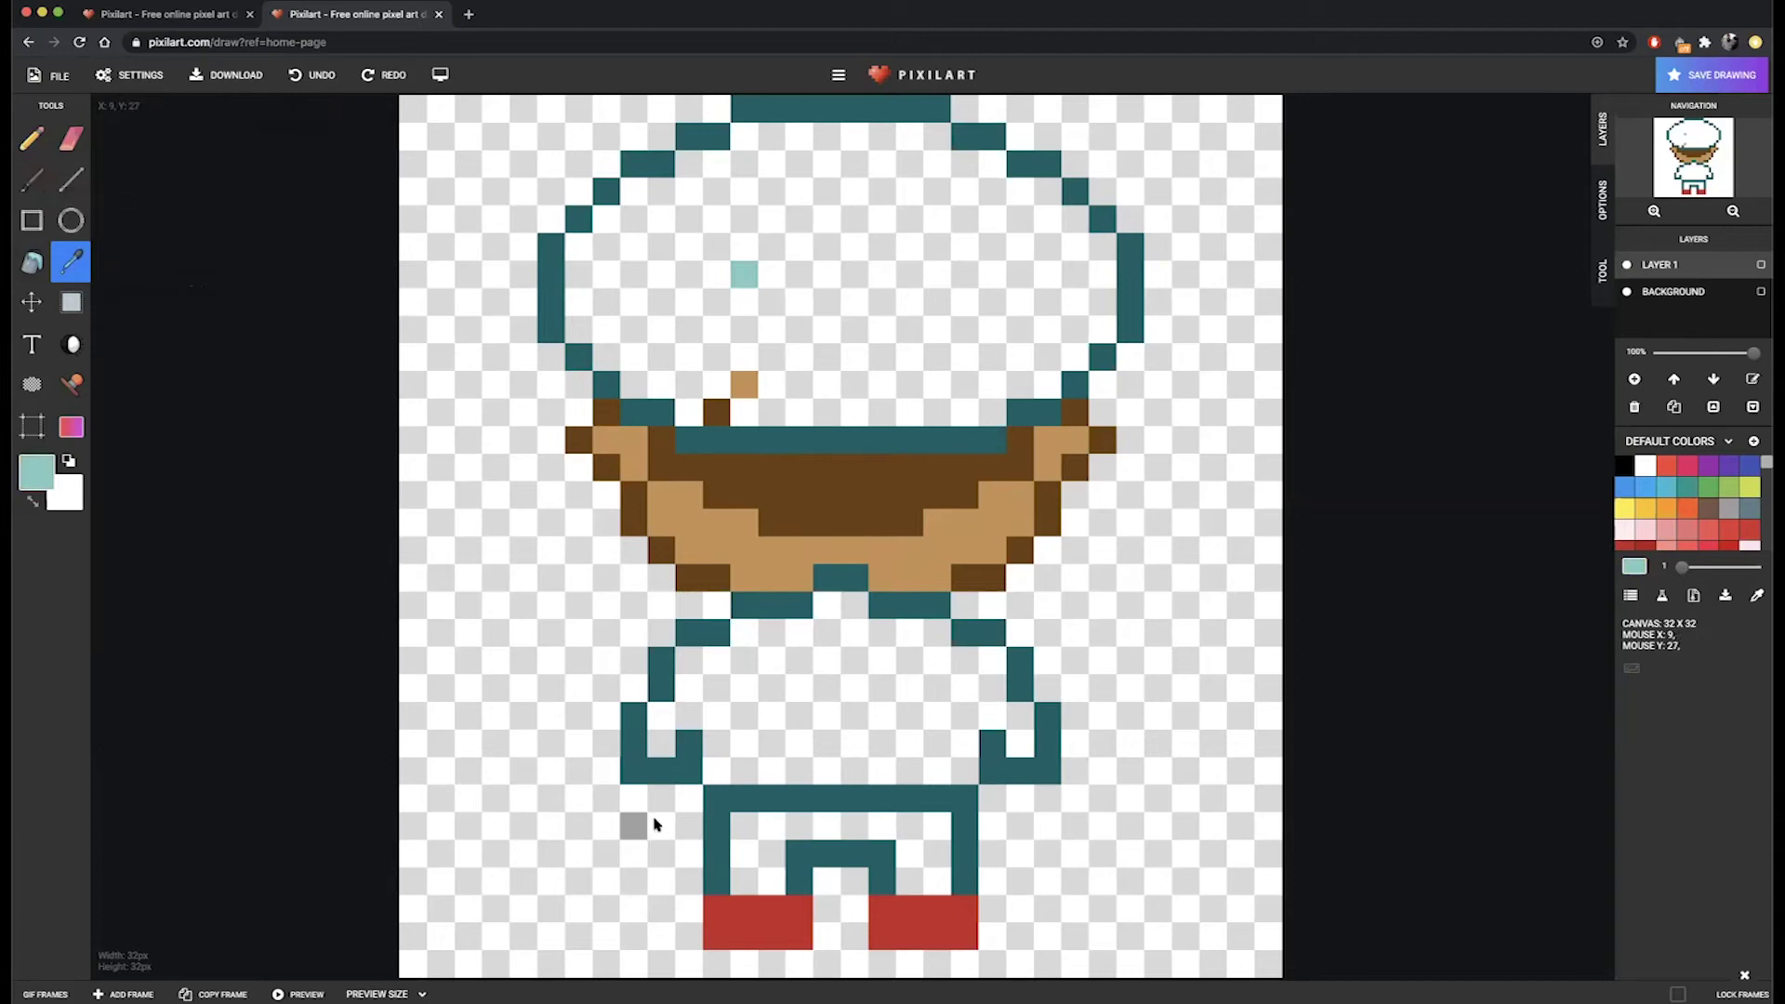
left_click(30, 143)
left_click_drag(744, 384, 745, 243)
mouse_move(753, 175)
left_mouse_down()
mouse_move(762, 139)
mouse_move(808, 169)
mouse_move(807, 315)
left_mouse_up()
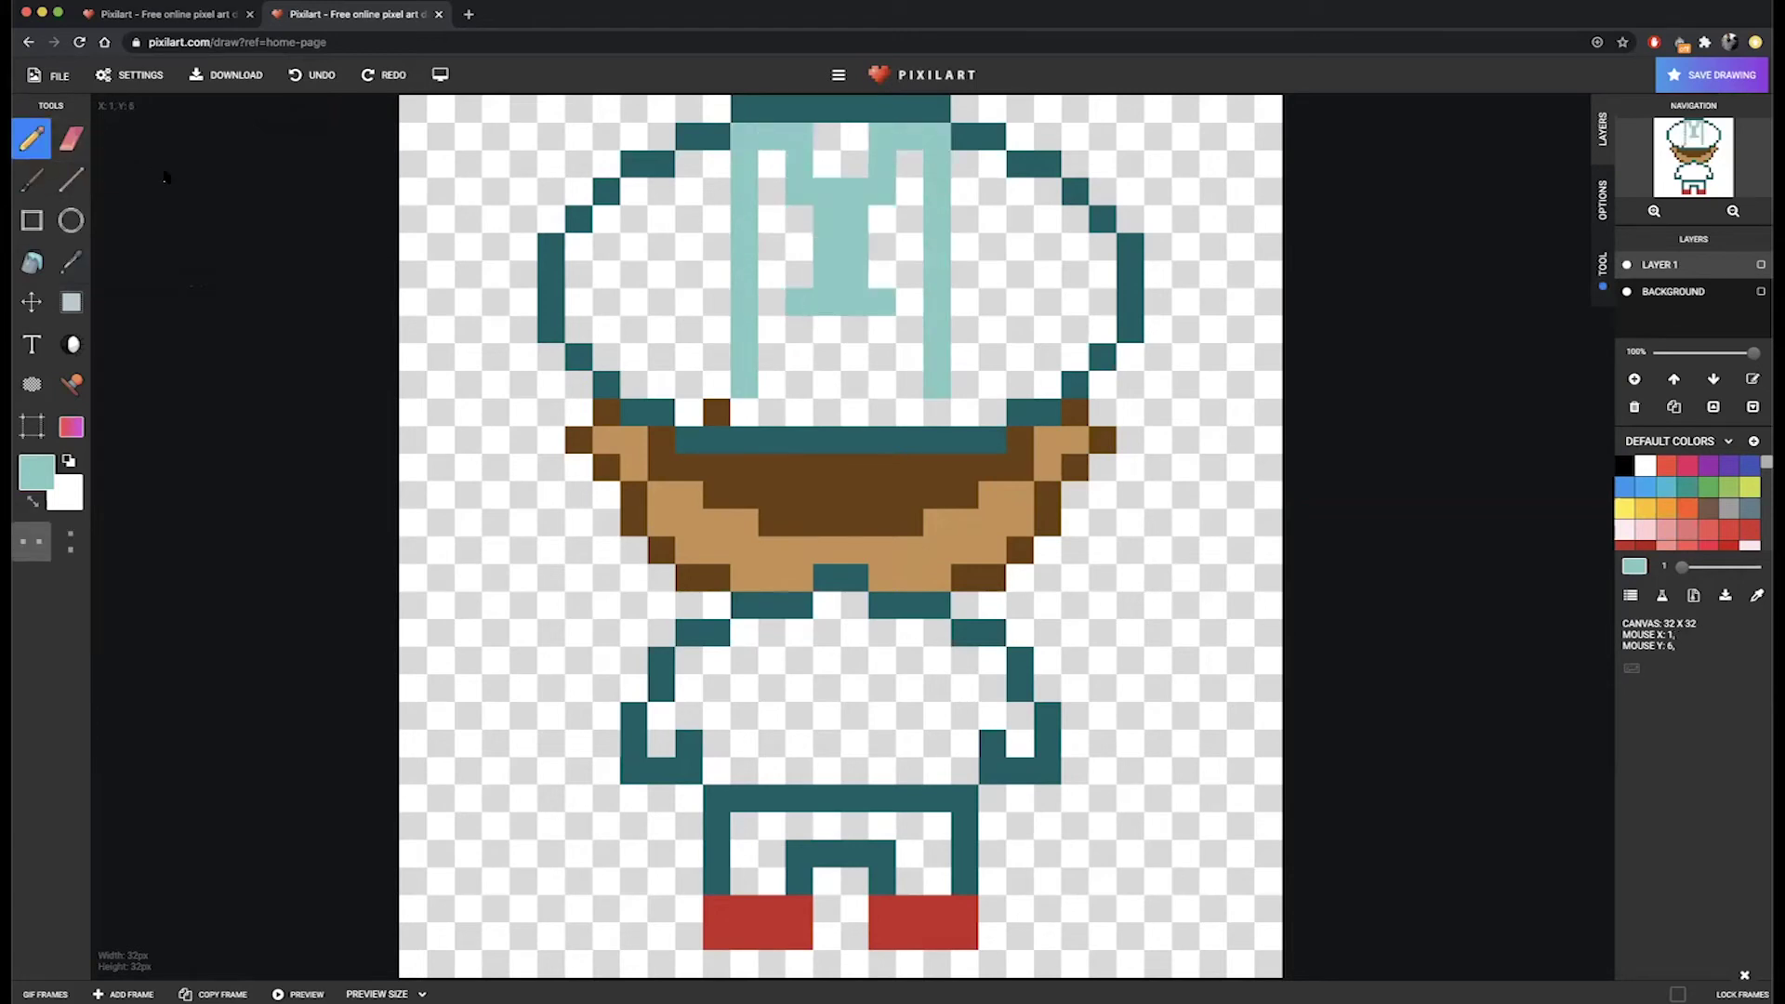
Fill the remaining hat interior with light teal and paint over the leftover dark brown swatch pixel.
left_click(32, 262)
left_click(642, 280)
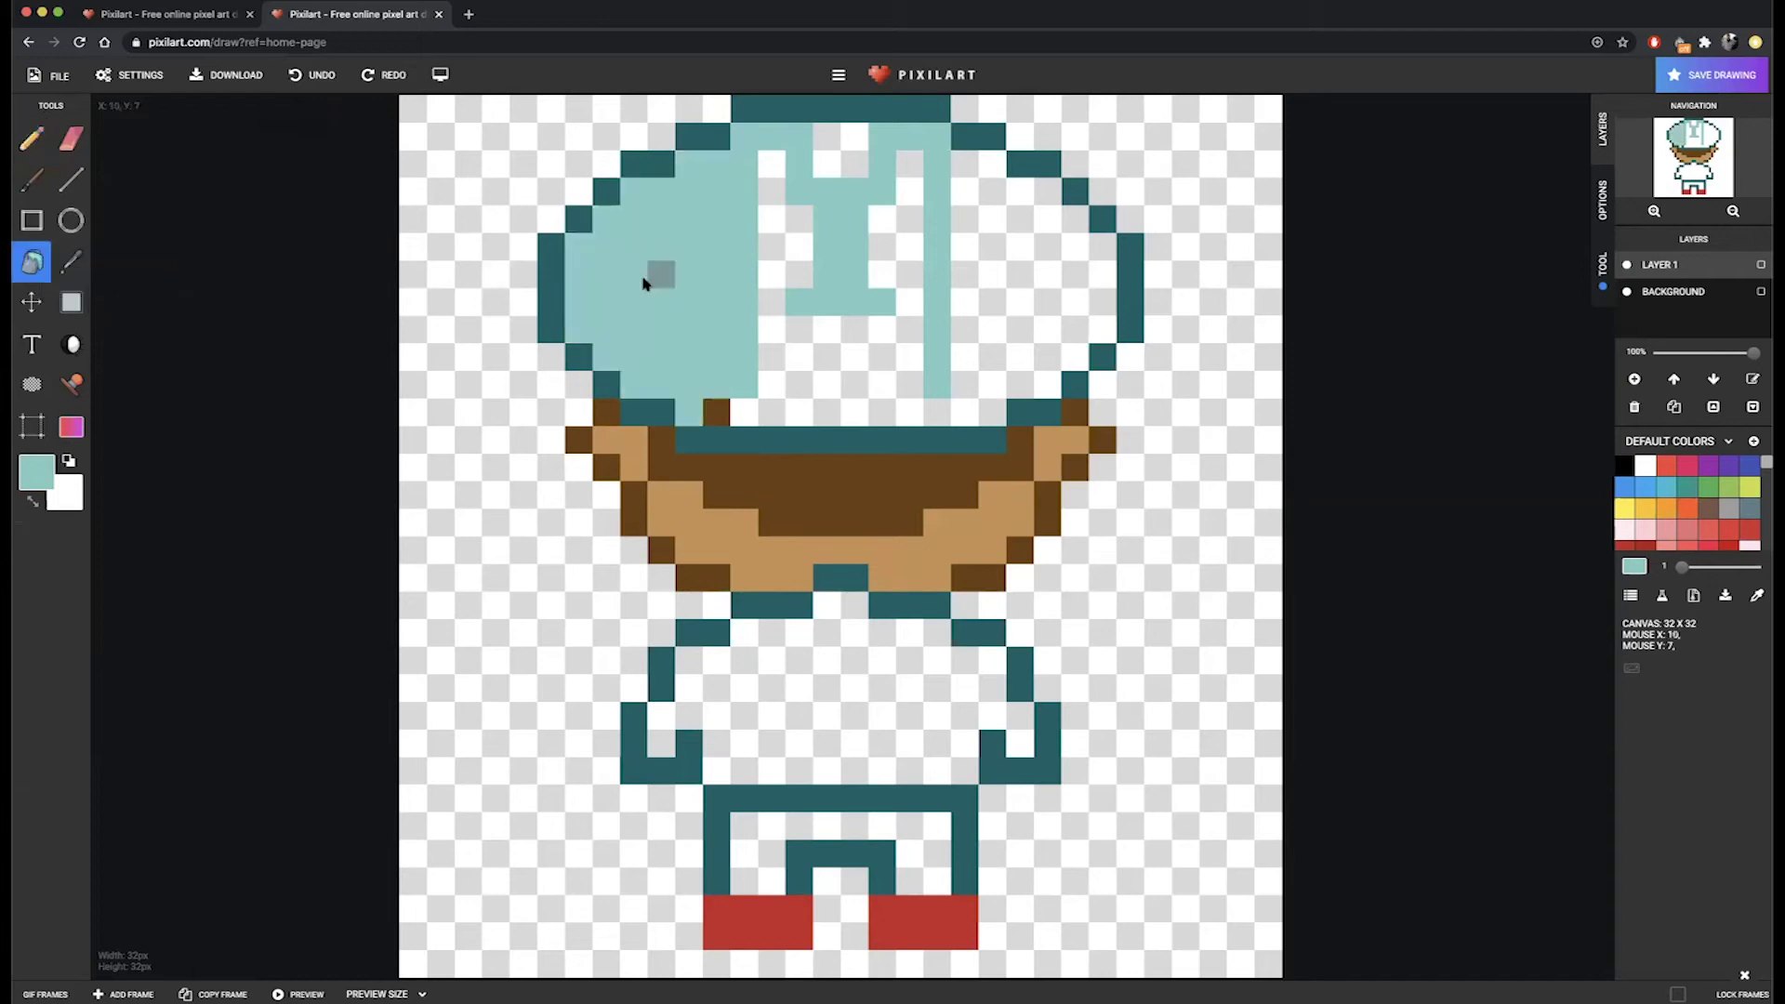
left_click(770, 192)
left_click(841, 149)
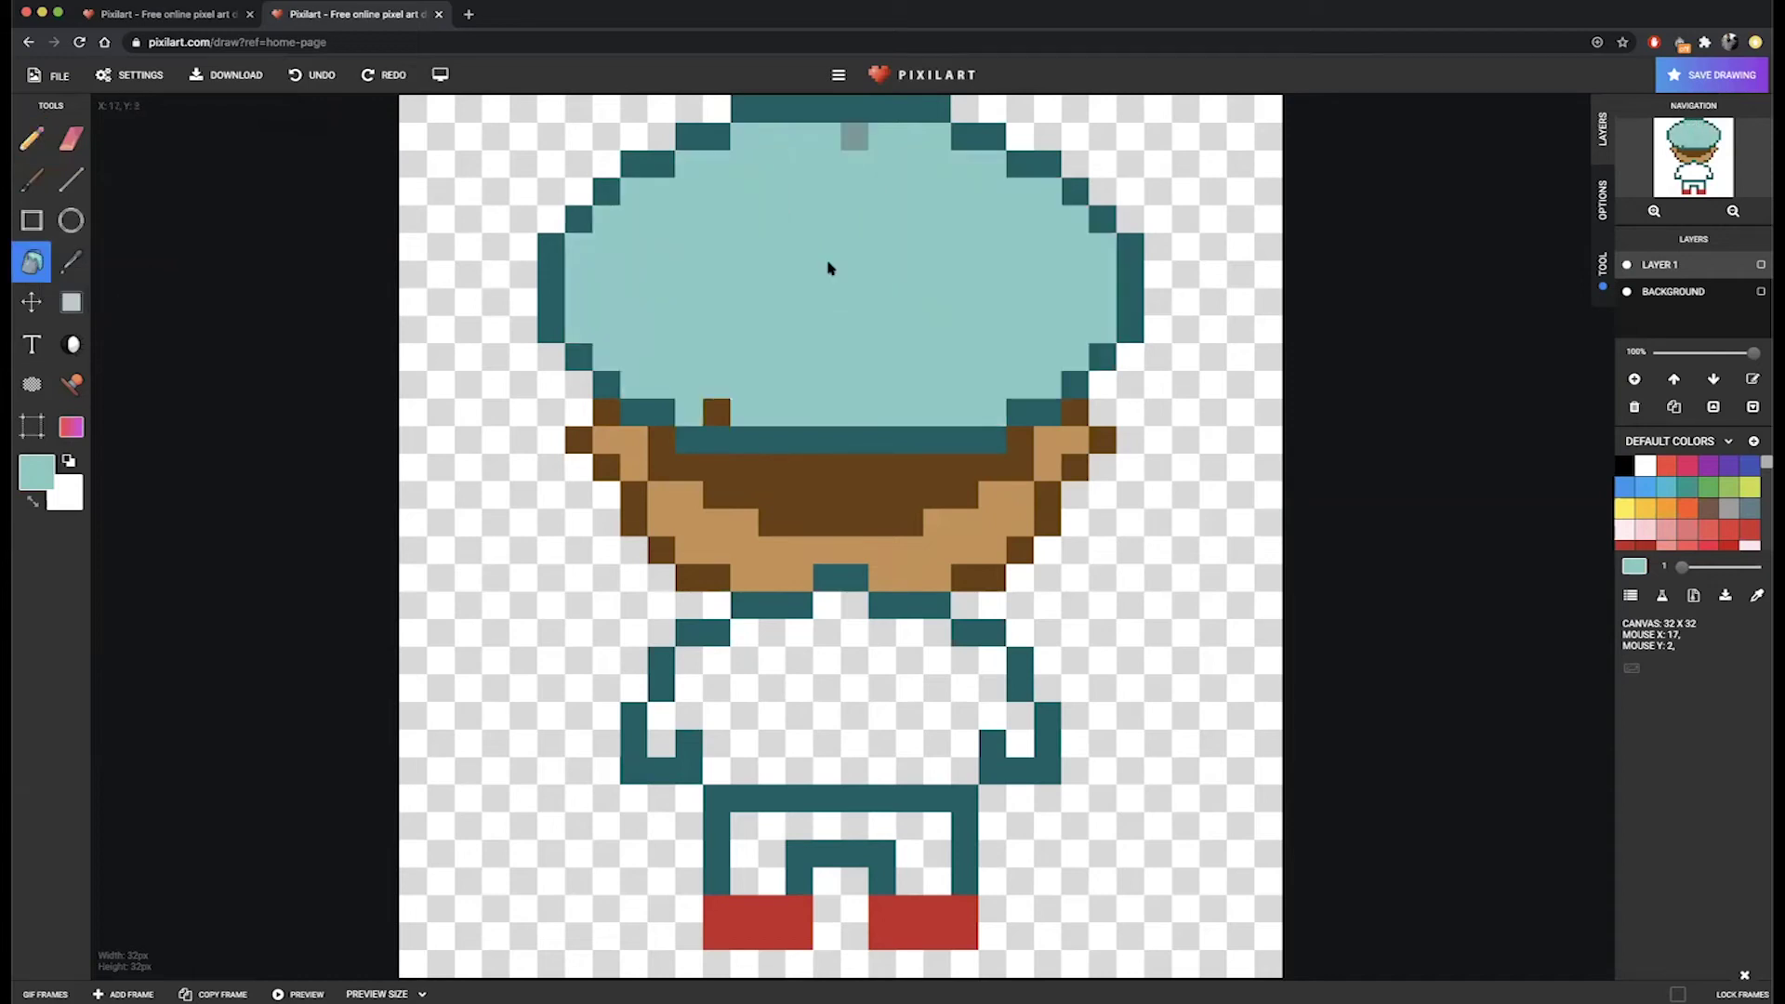
left_click(31, 139)
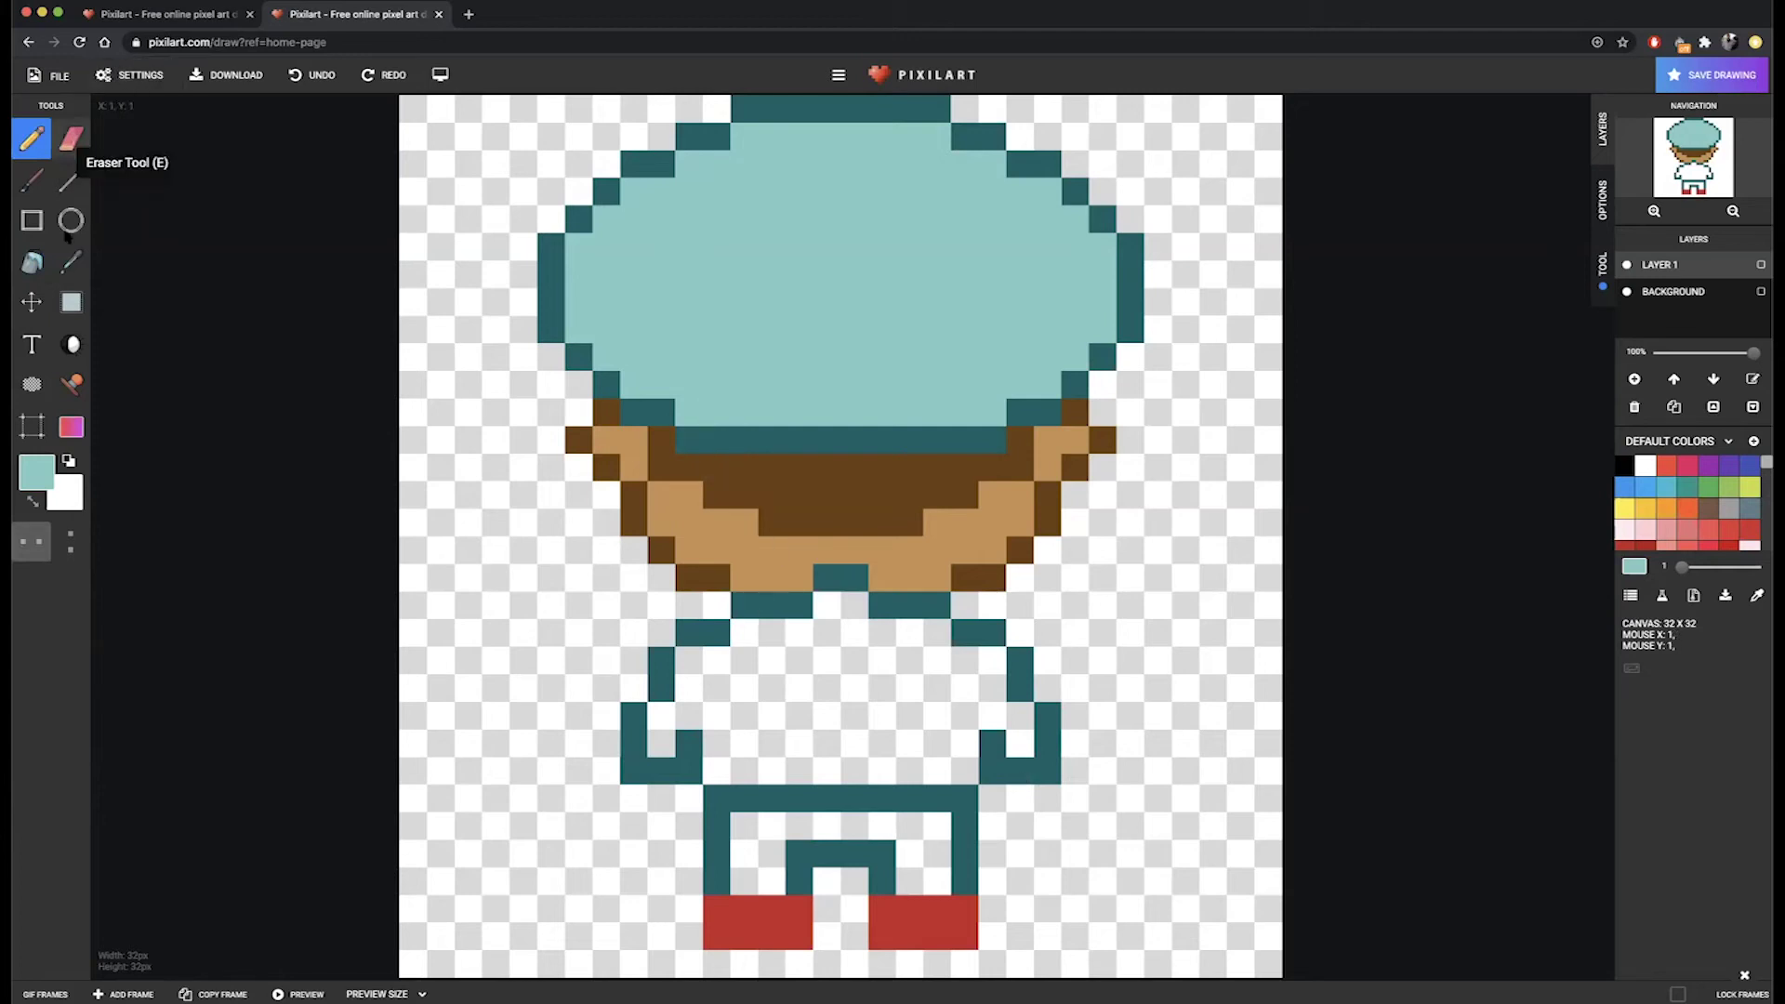
Fill the shirt and the trousers with light teal.
left_click(41, 269)
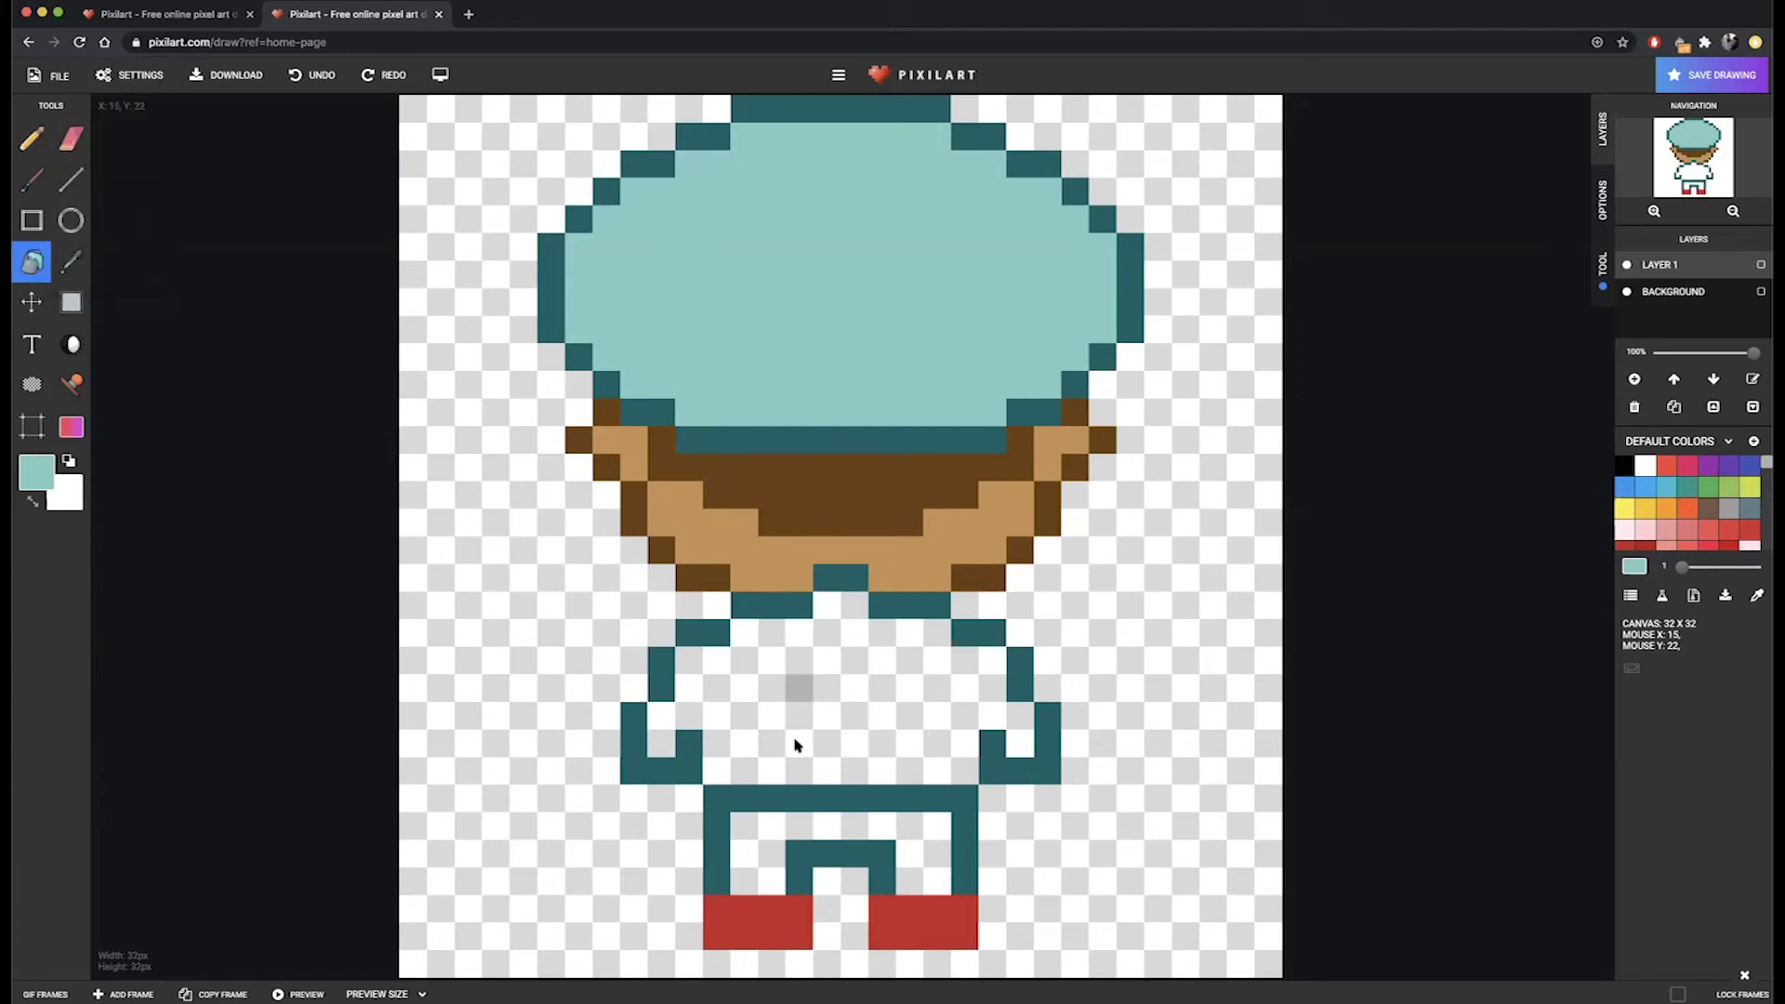
left_click(795, 743)
left_click(939, 827)
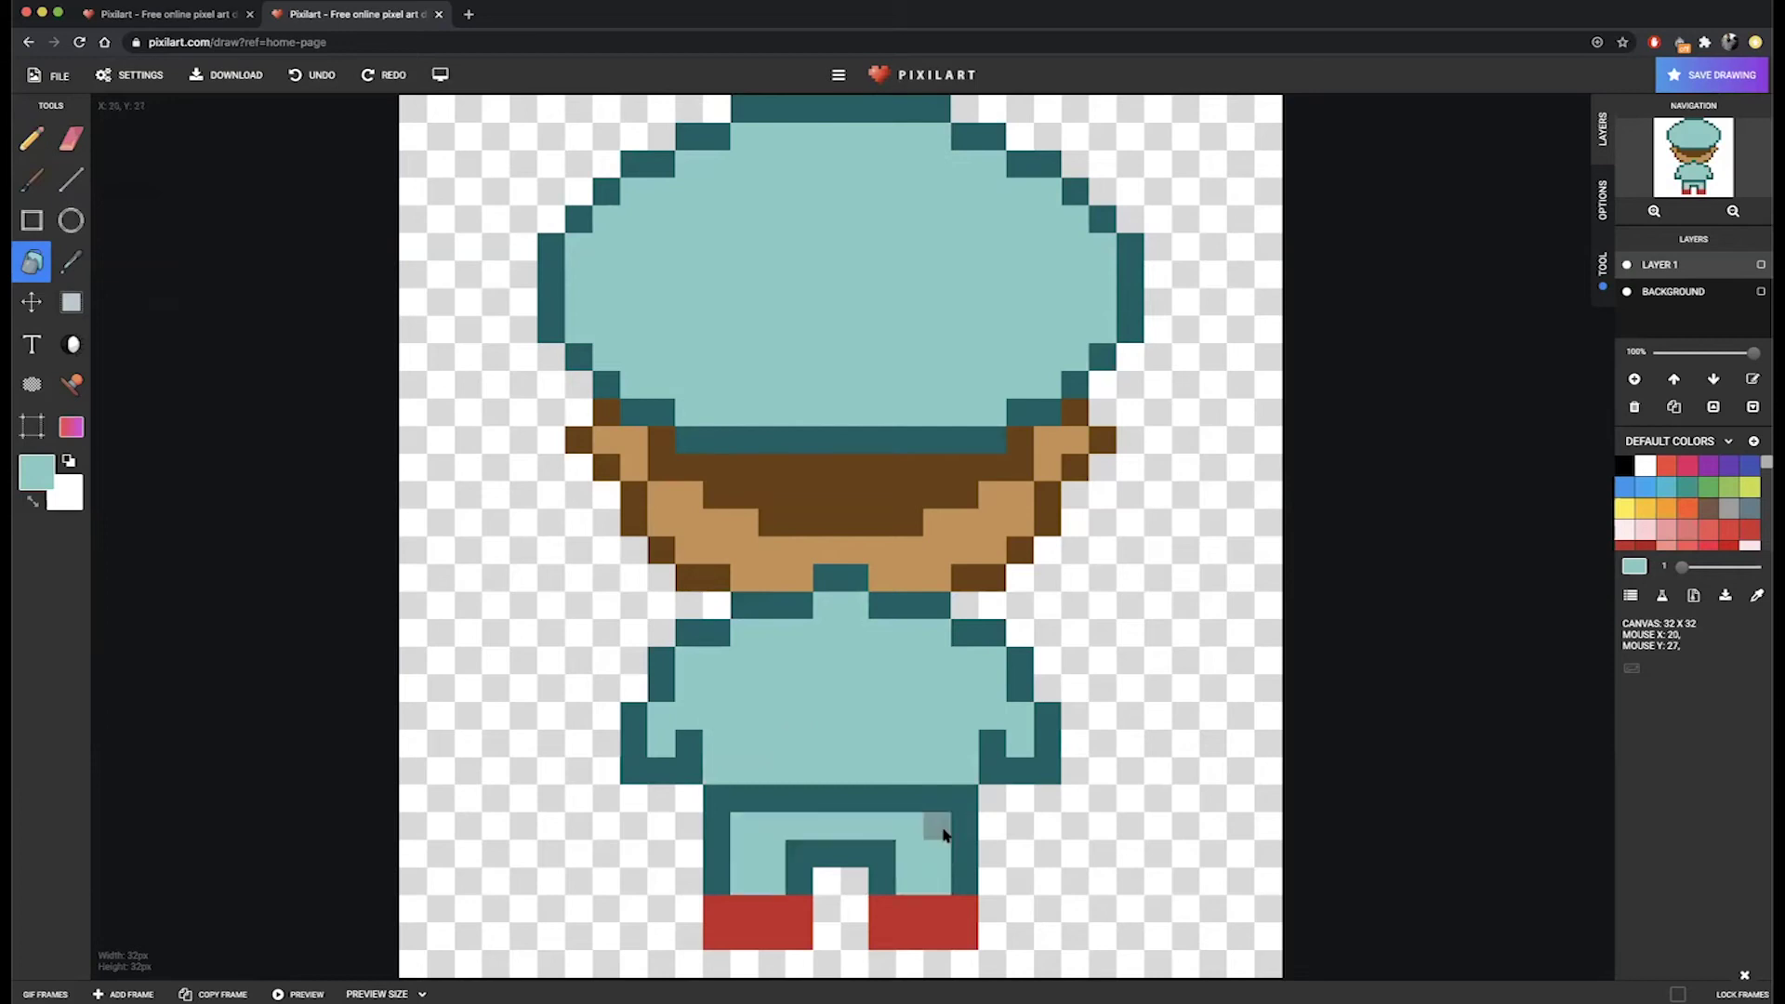
Compare with the reference, sample the hair's dark brown and outline mirrored hands at columns 9 and 24 in rows 26–27 and columns 9–11 and 22–24 in row 27.
left_click(135, 15)
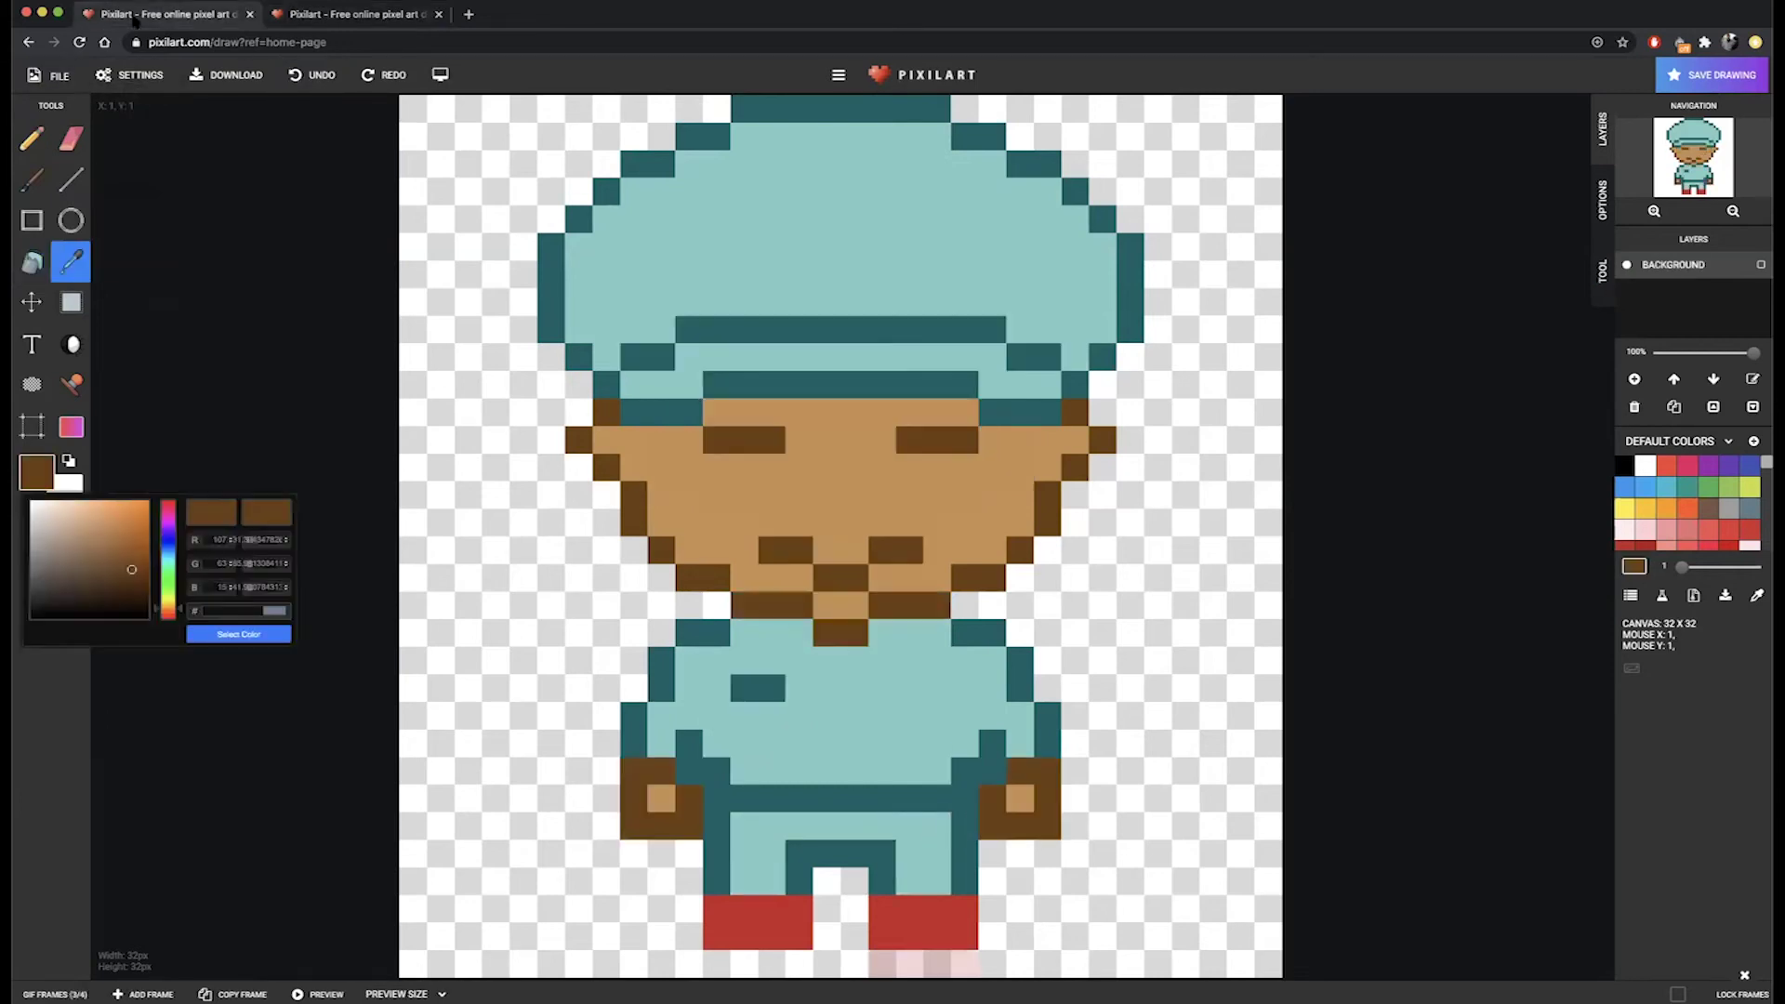
left_click(354, 16)
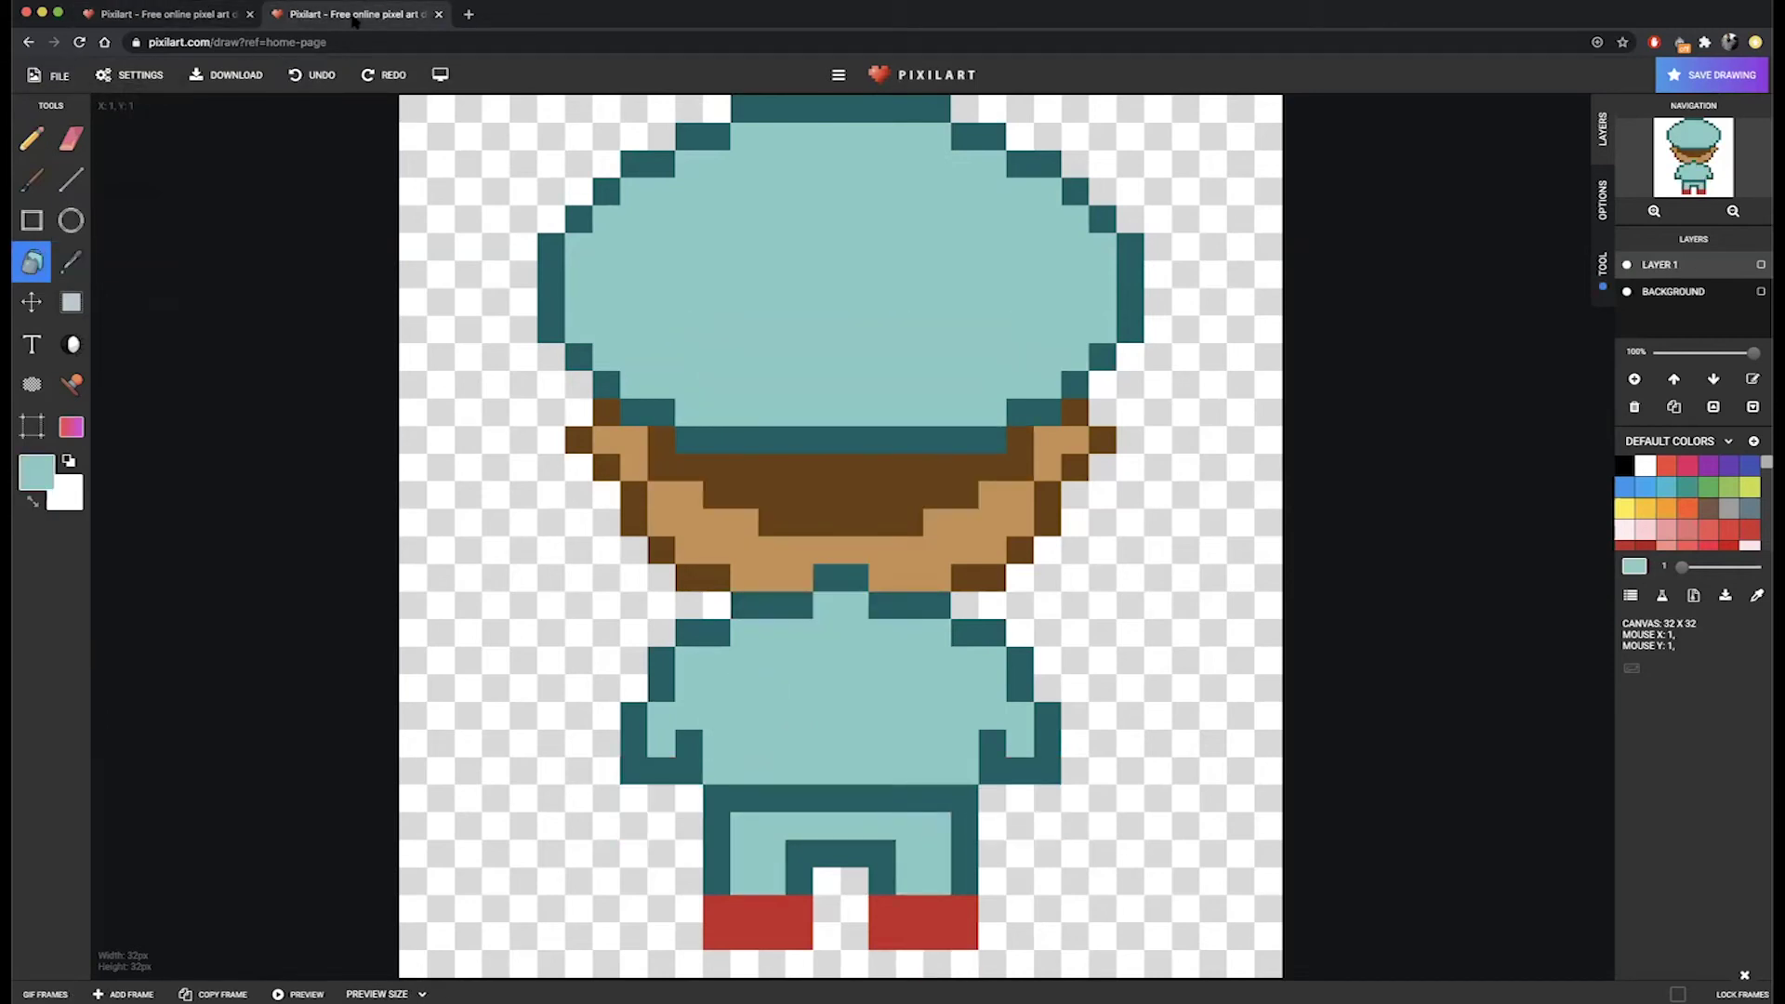
left_click(200, 15)
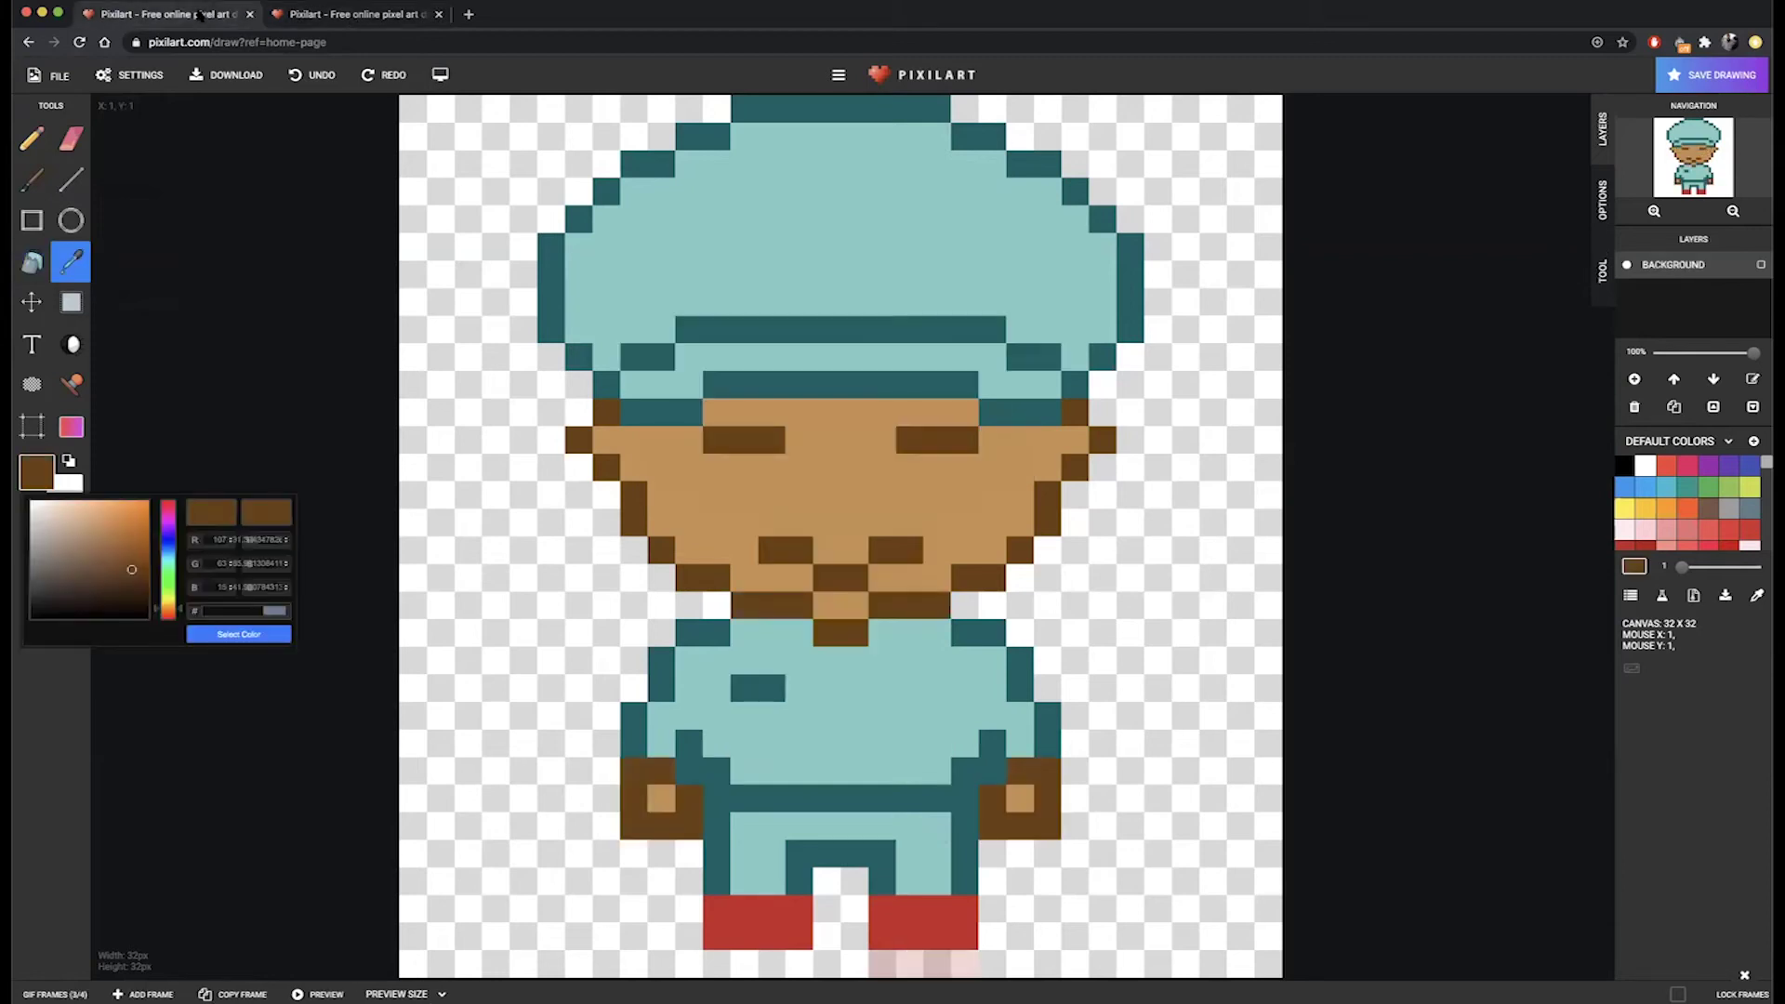
left_click(344, 16)
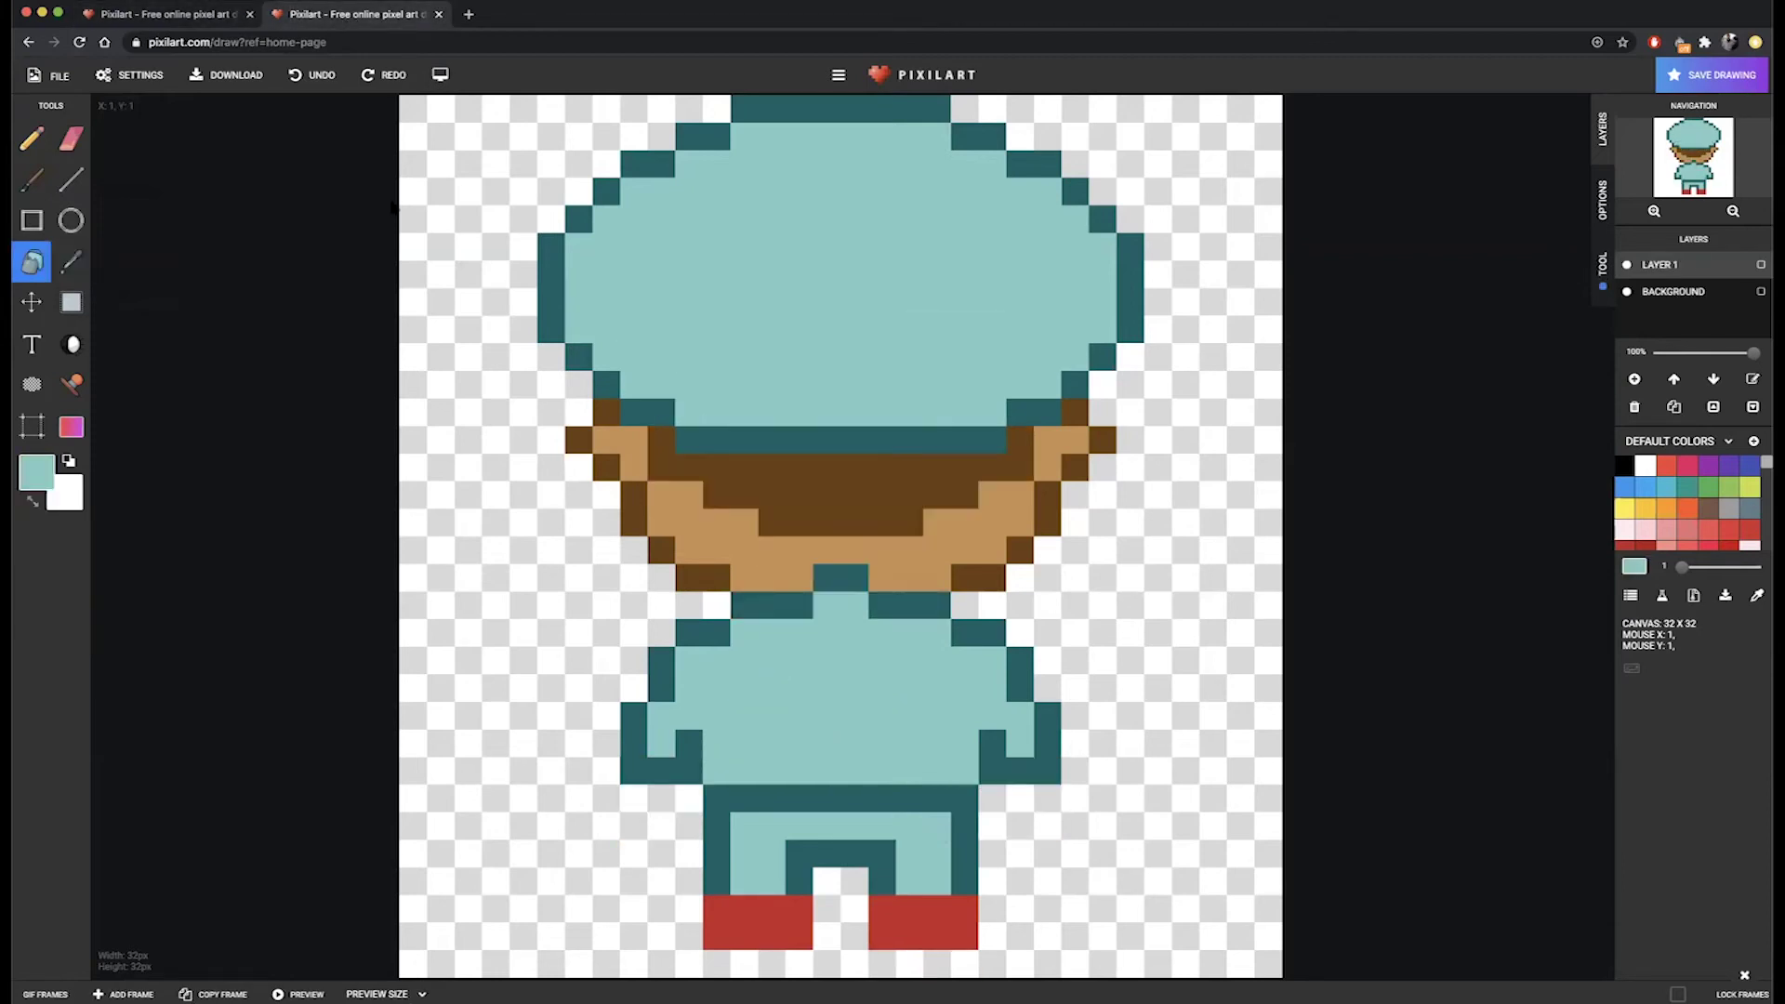
left_click(72, 261)
left_click(790, 507)
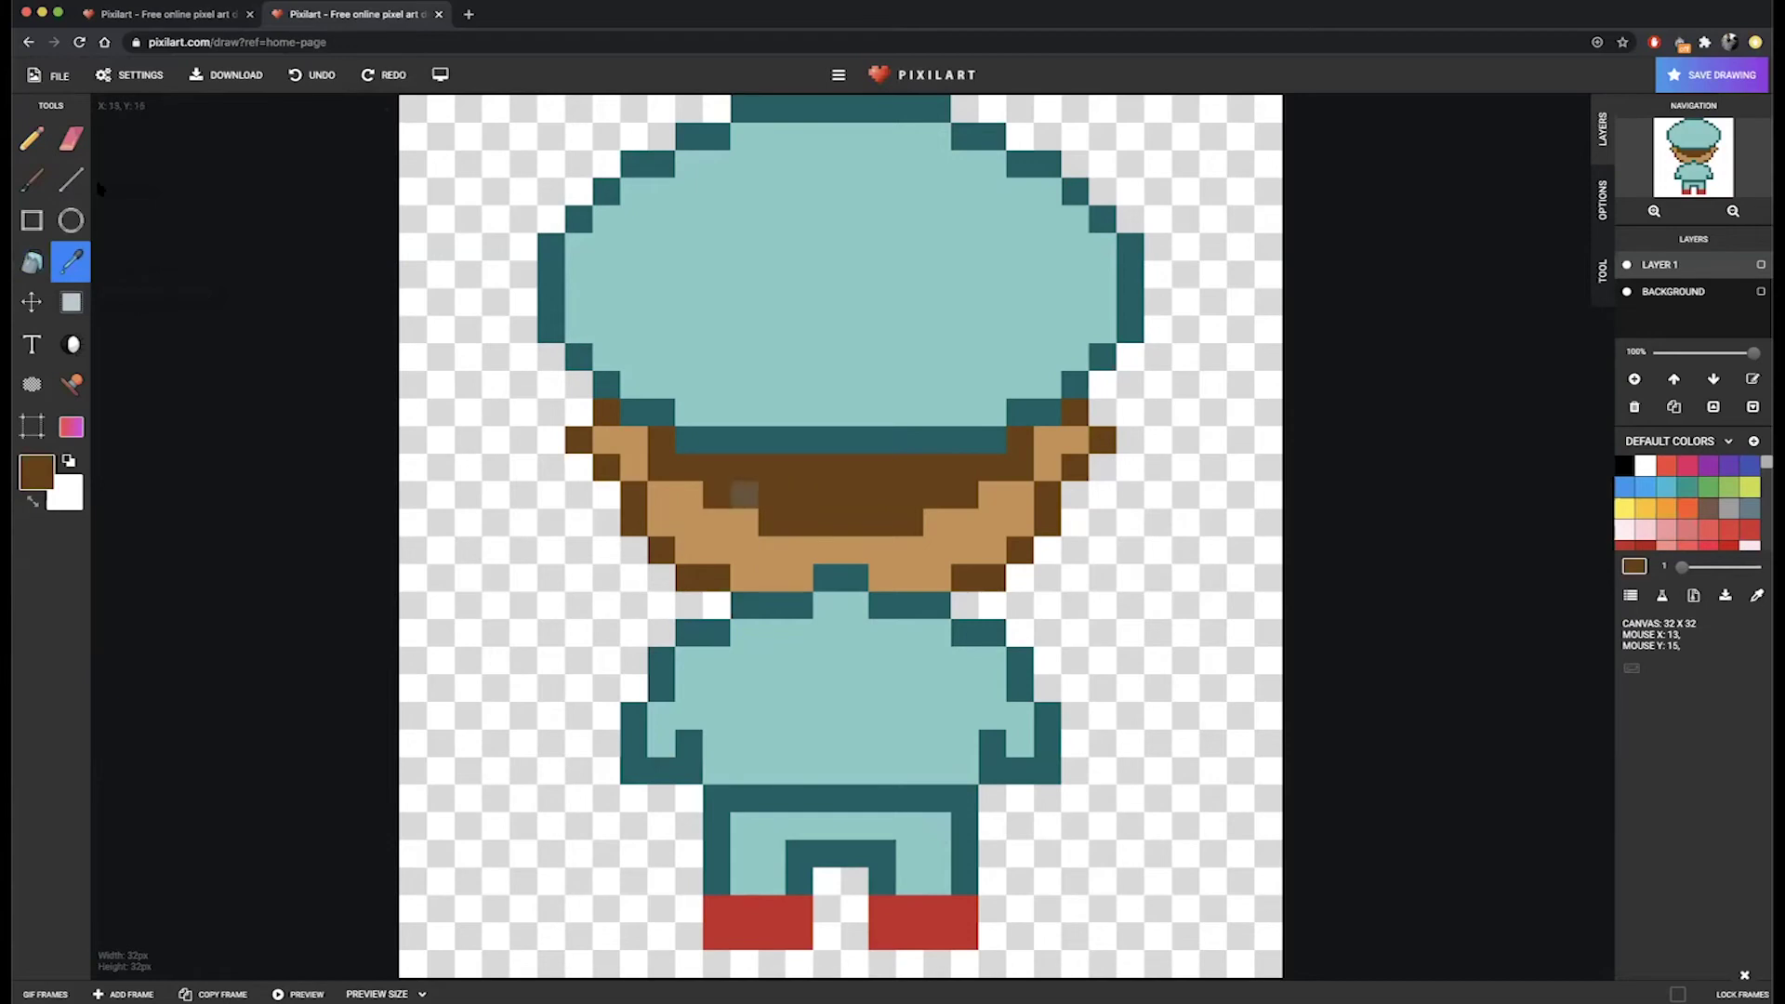
left_click(44, 150)
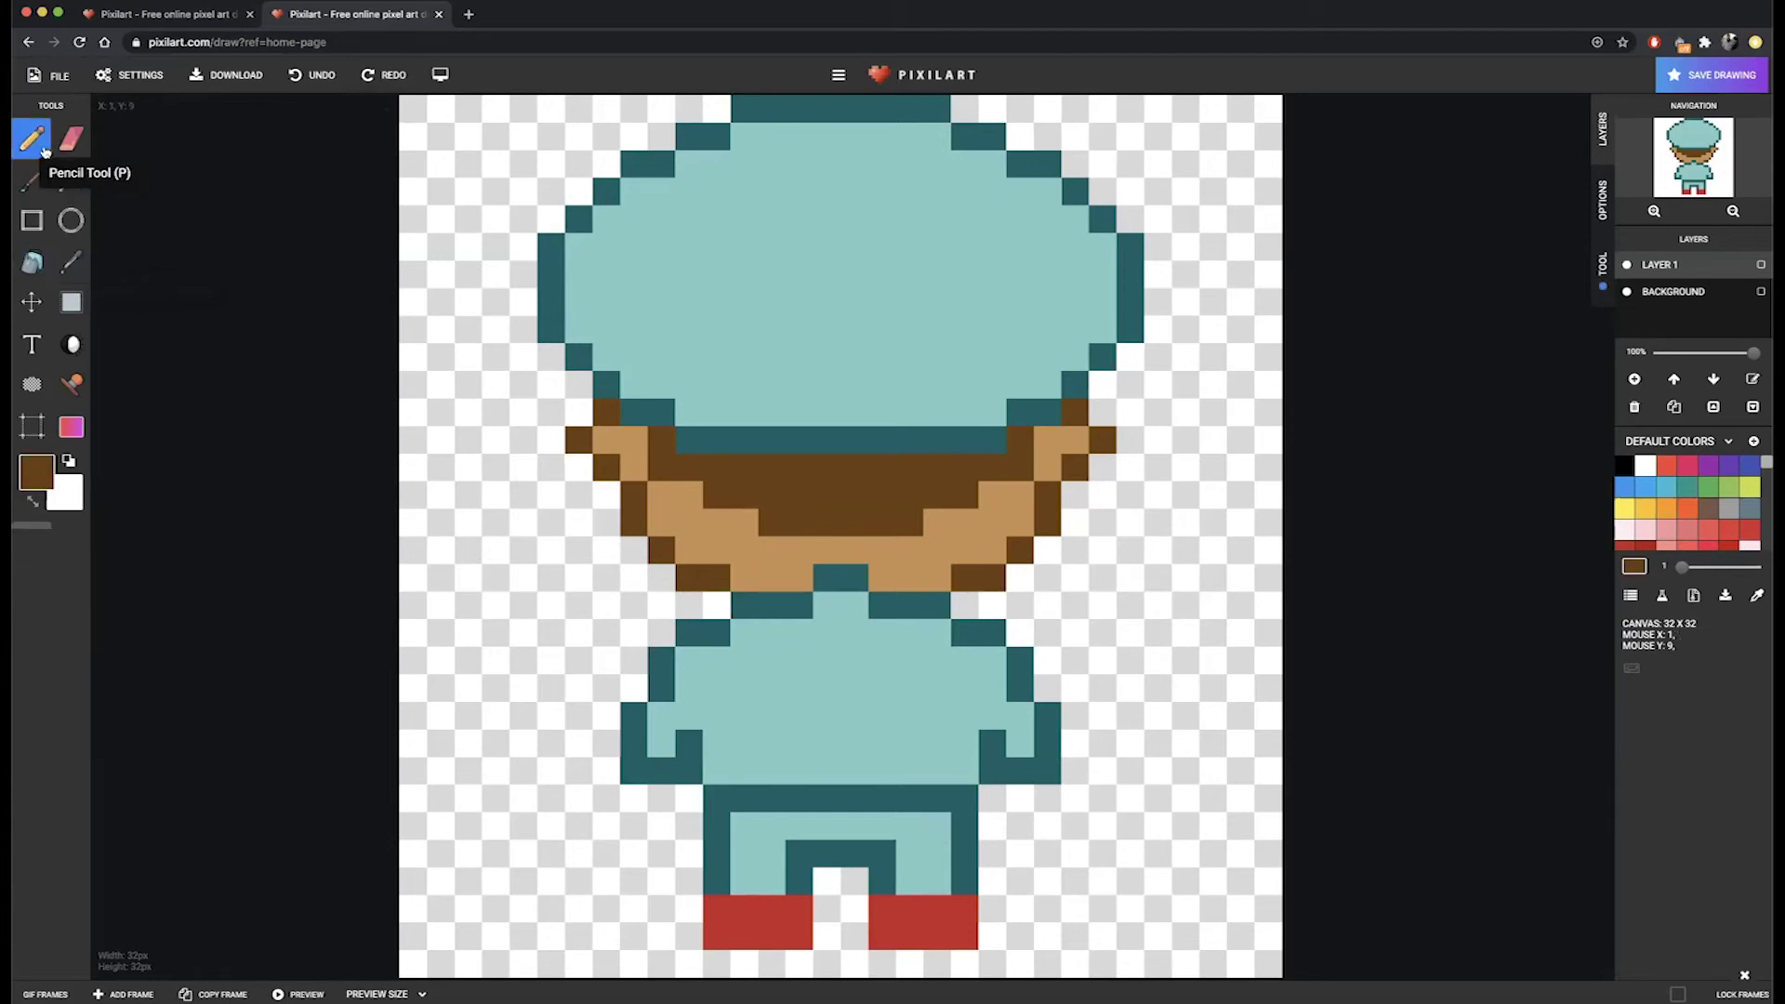
left_click(173, 17)
left_click(346, 17)
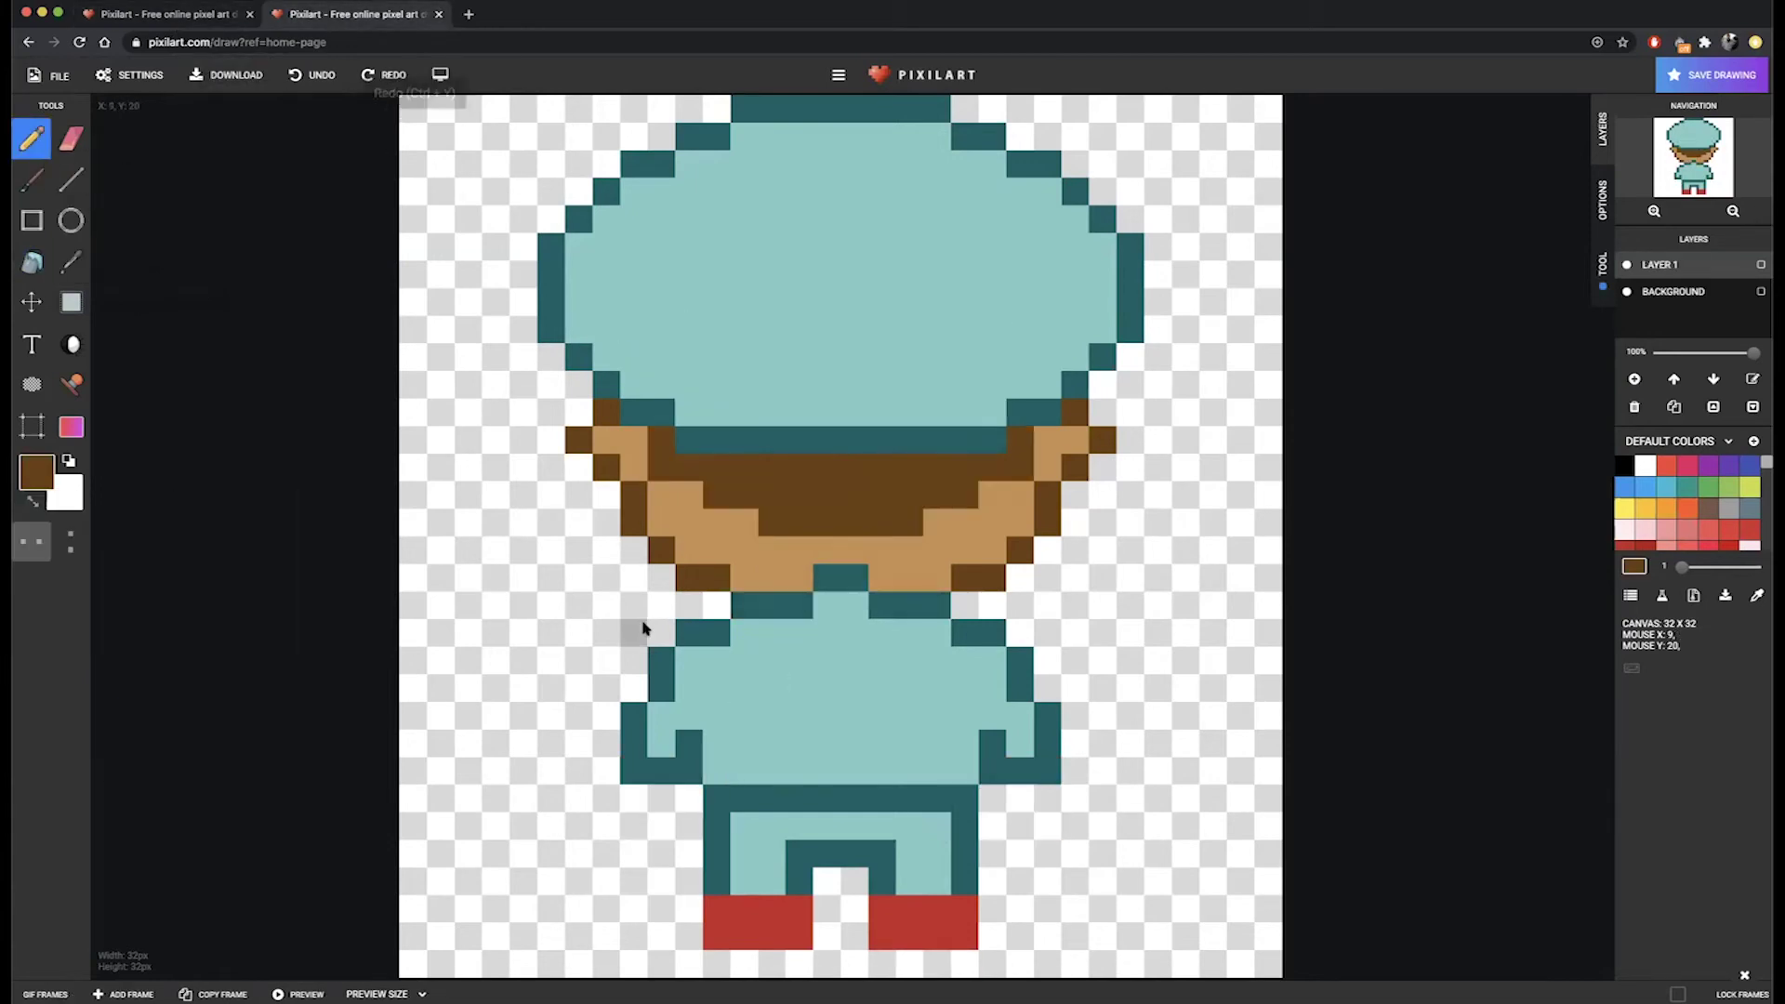
left_click_drag(642, 801, 676, 827)
left_click(679, 826)
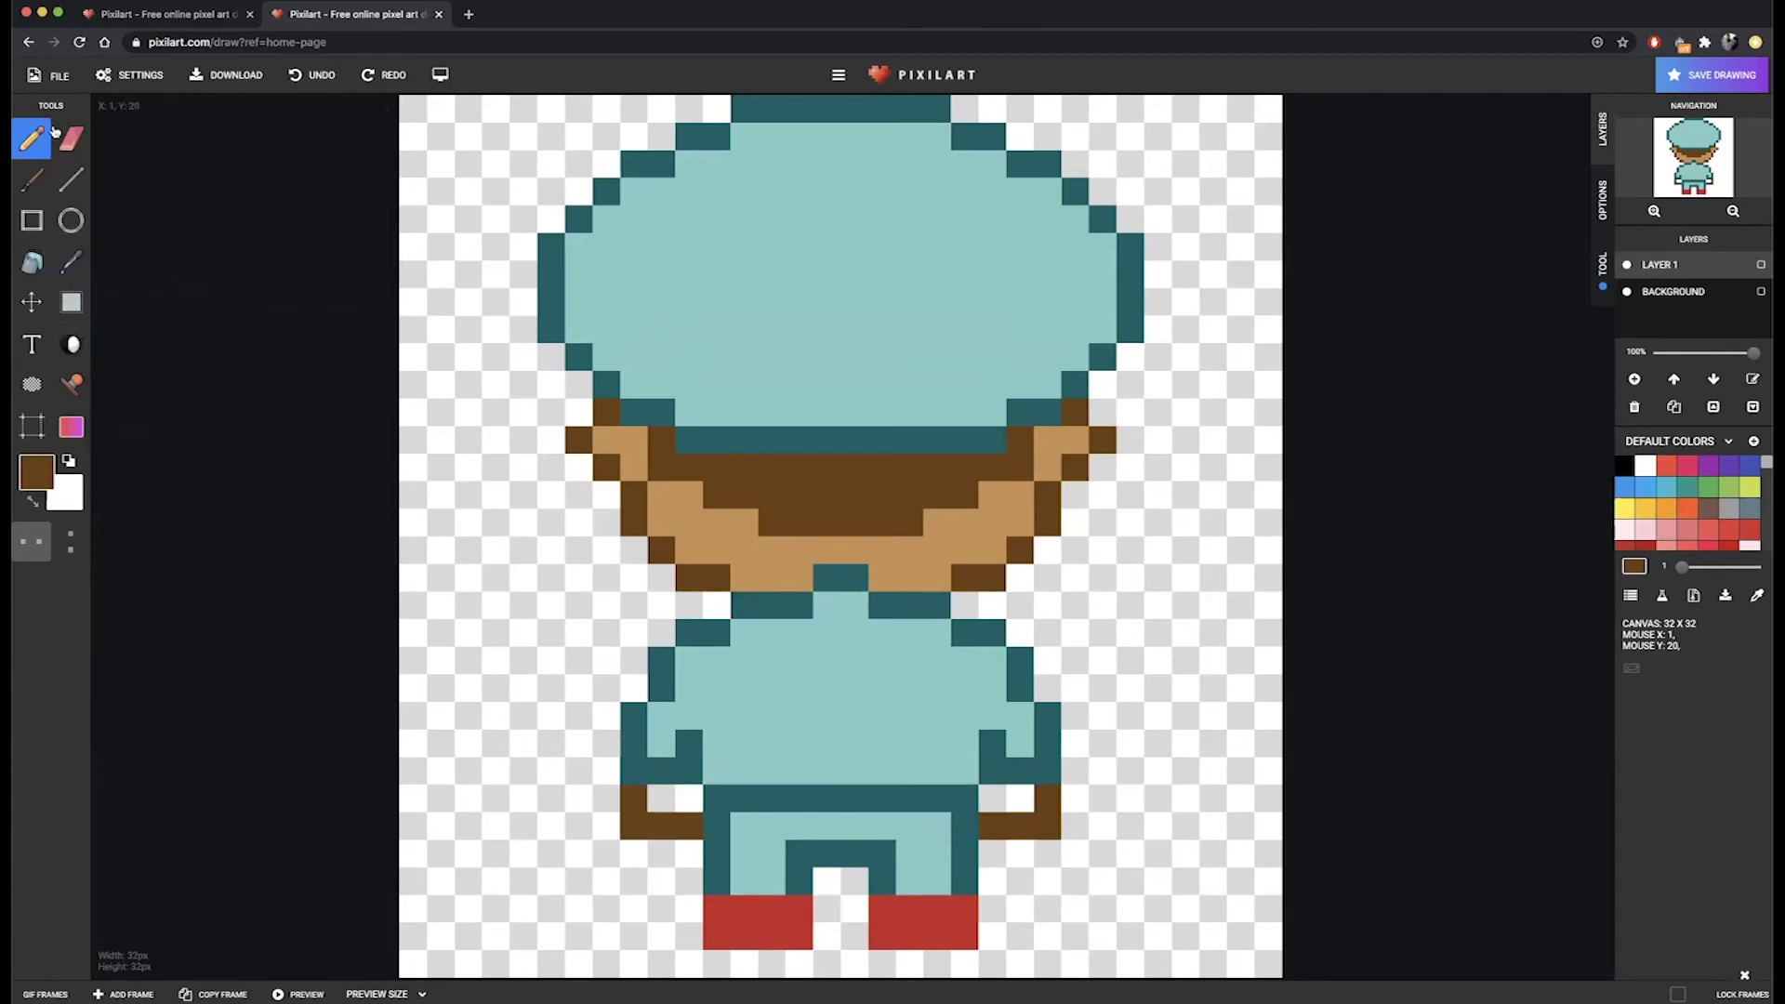
Check the reference's hands, sample the face's tan and fill the mirrored hands at columns 10–11 and 22–23 in row 26.
left_click(199, 16)
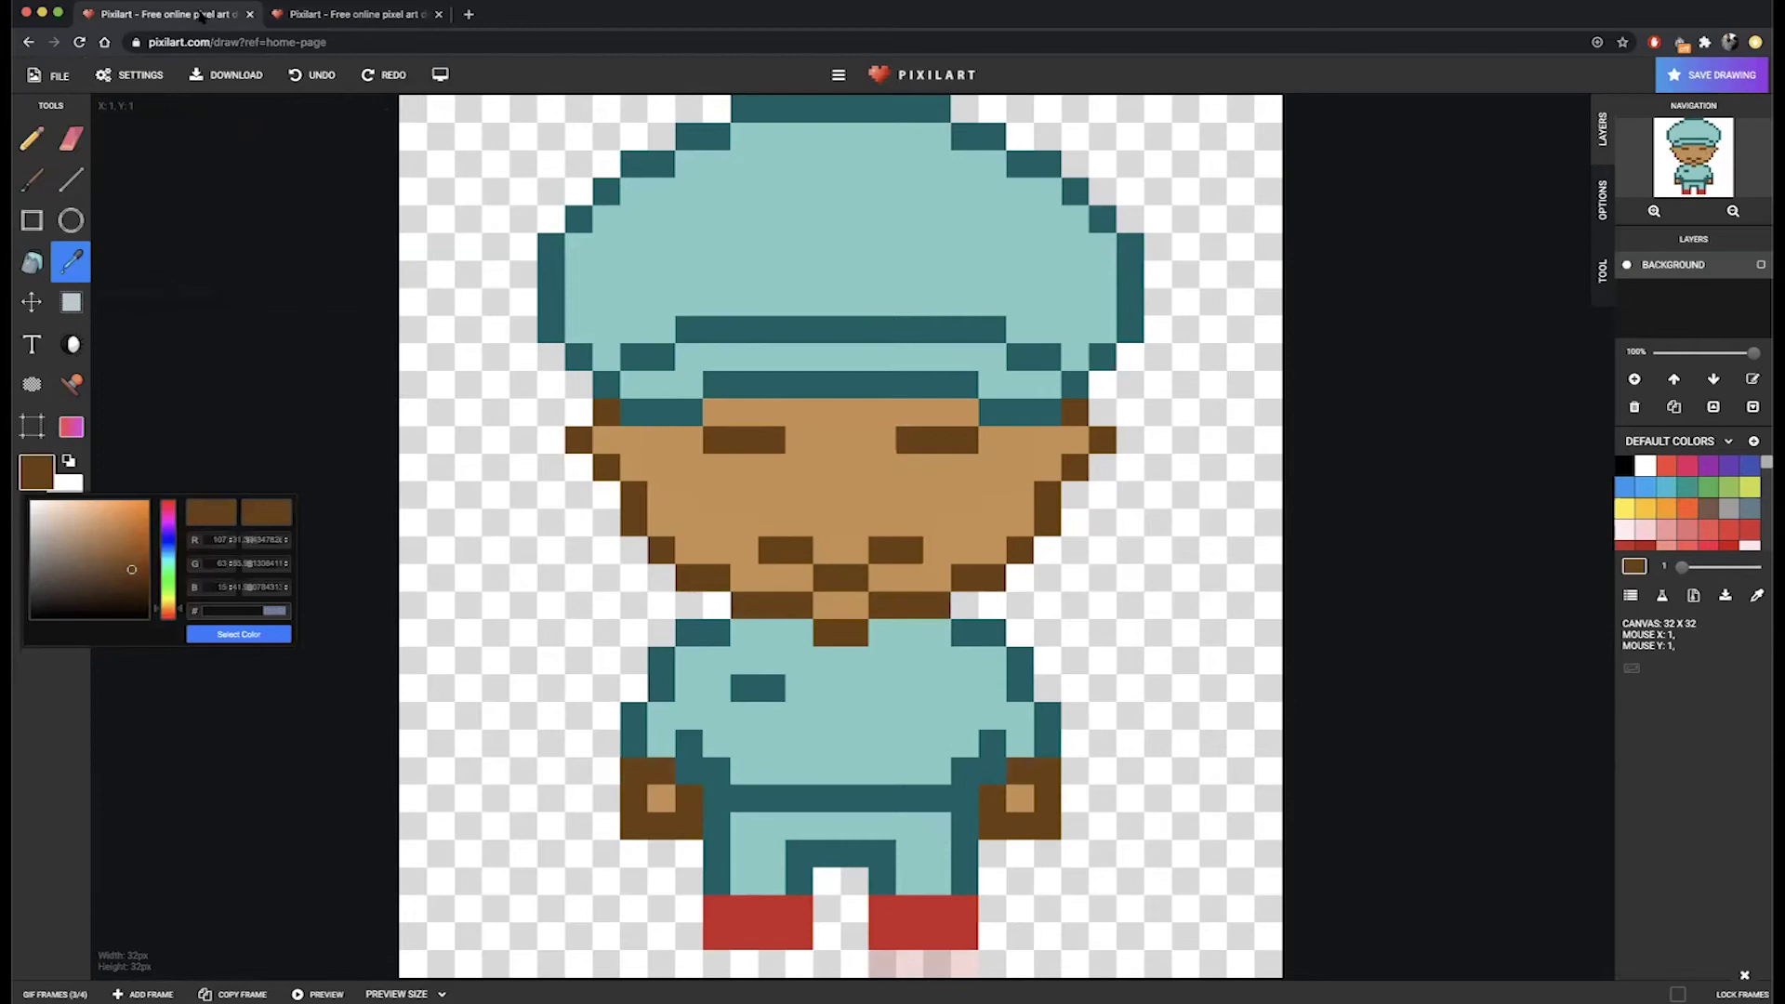
left_click(319, 18)
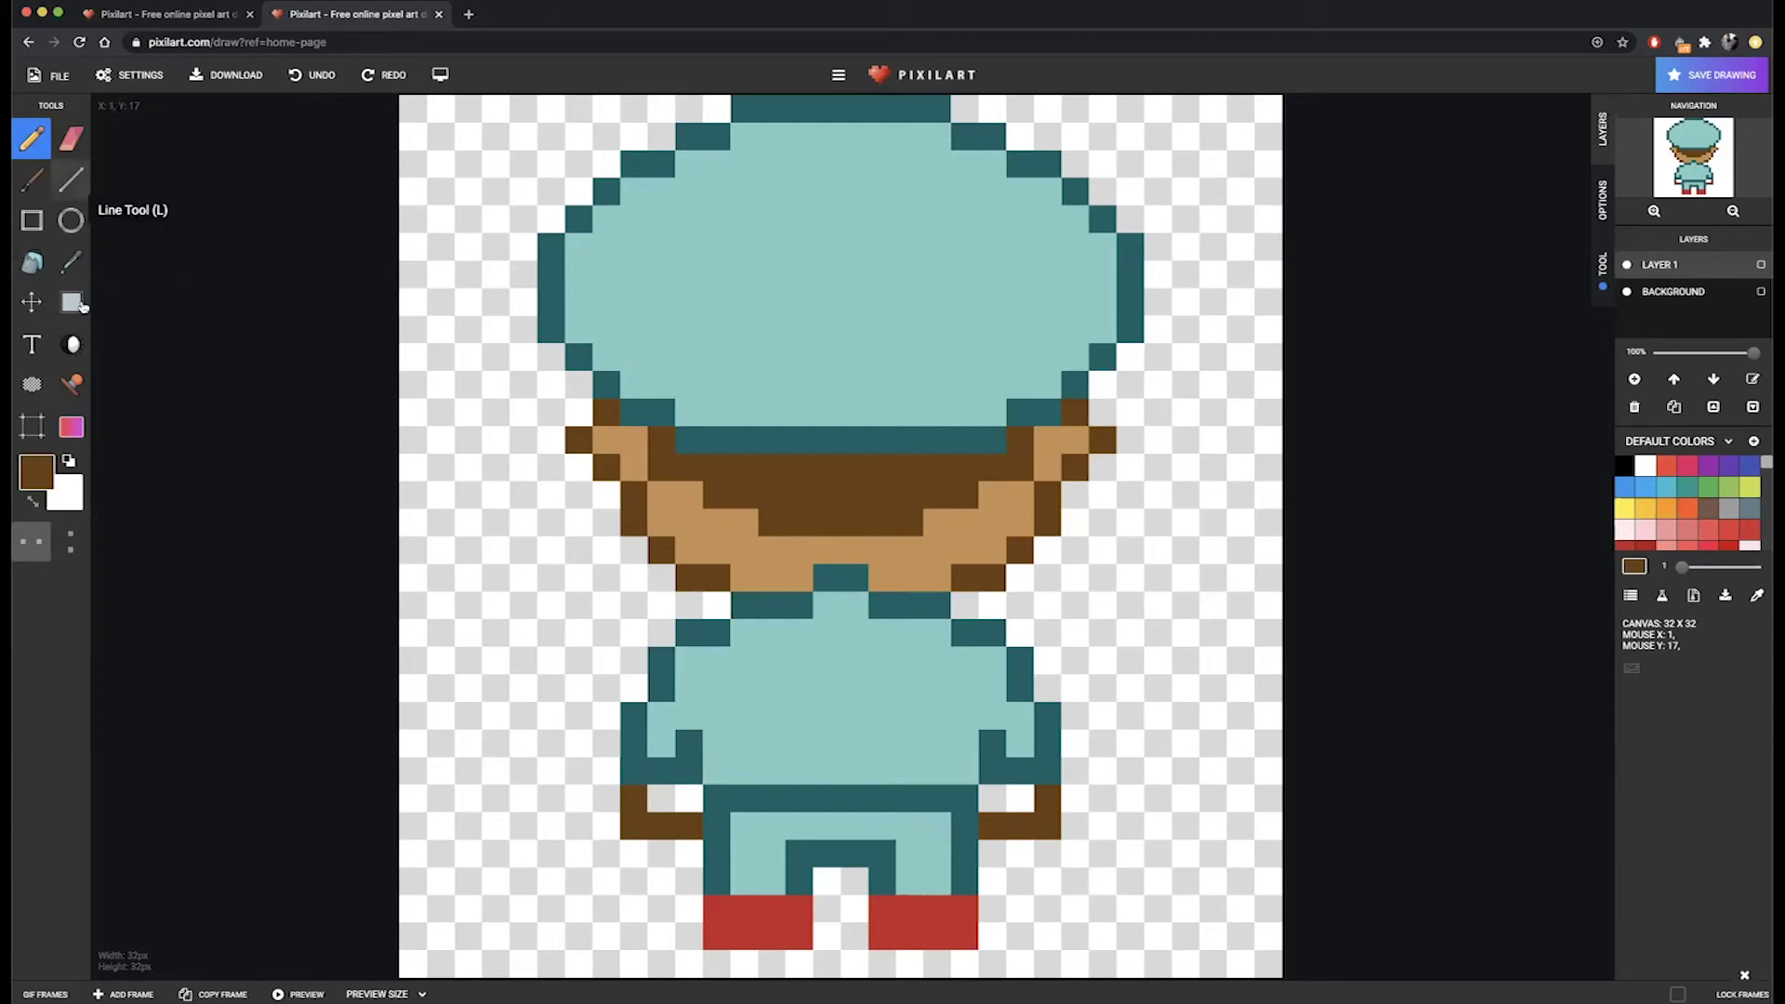
left_click(71, 262)
left_click(688, 520)
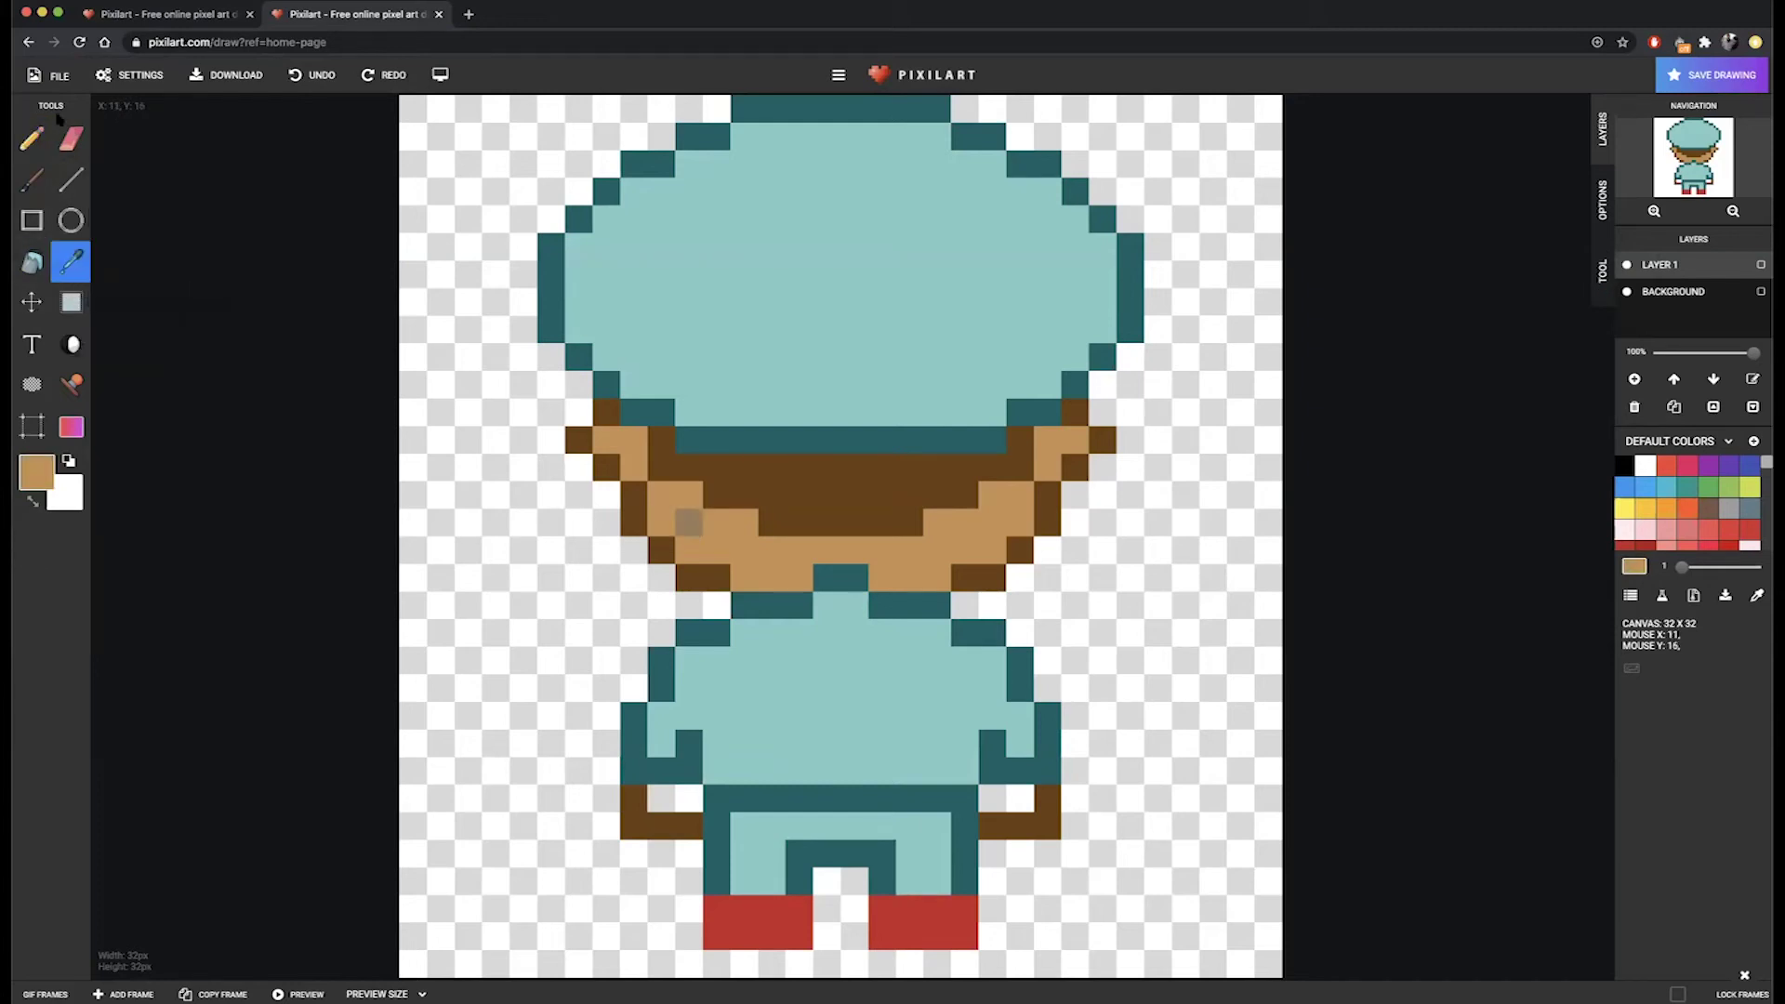
left_click(31, 139)
left_click(662, 800)
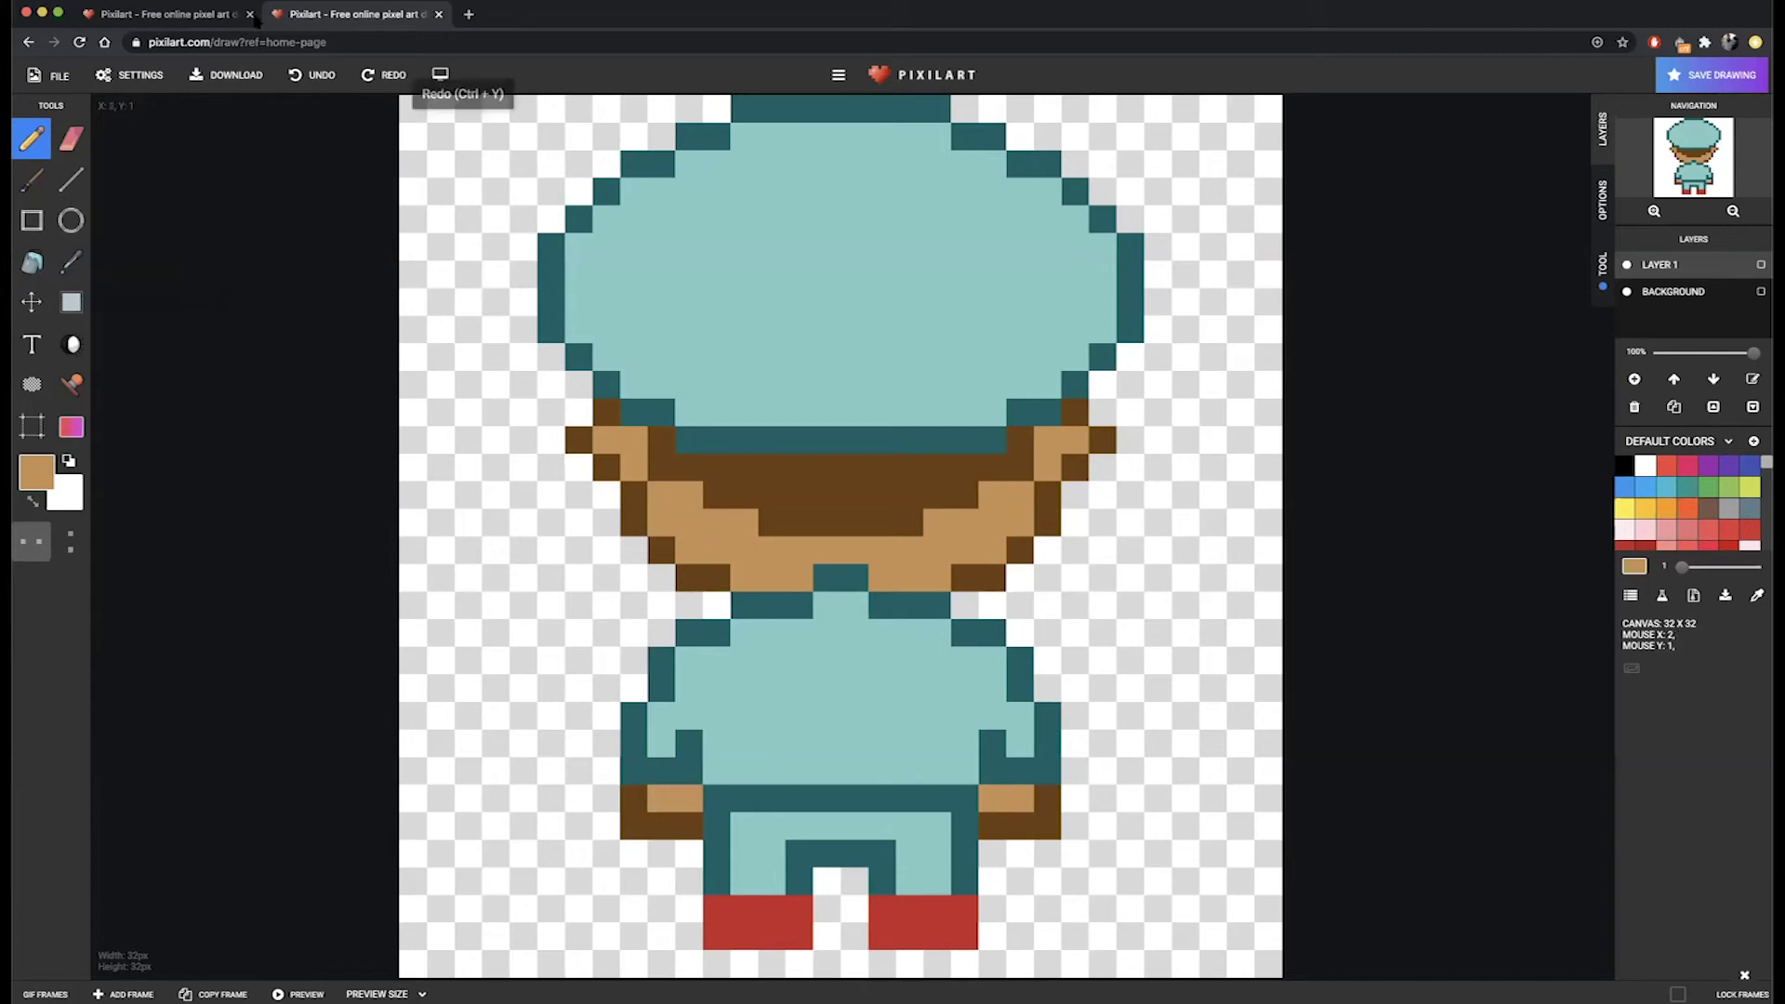
Compare the hands with the reference and recolor the inner hand pixels at columns 11 and 22 in row 26 with the sampled dark brown.
left_click(199, 16)
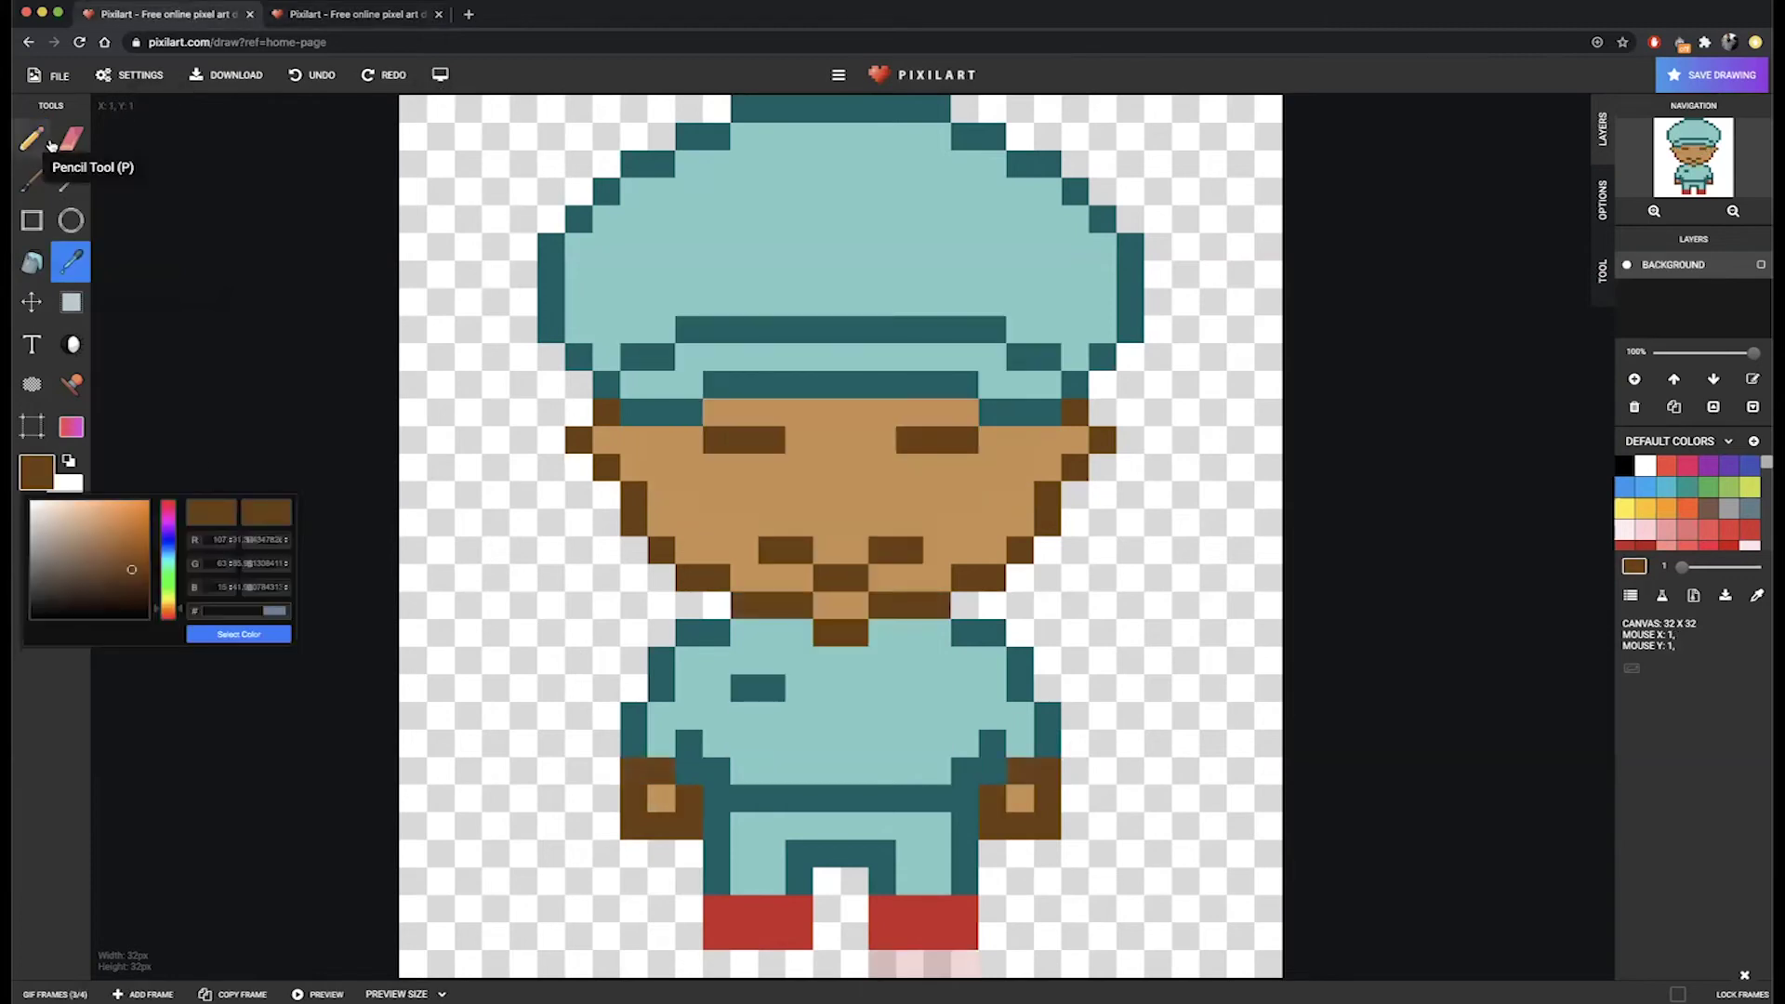
left_click(63, 270)
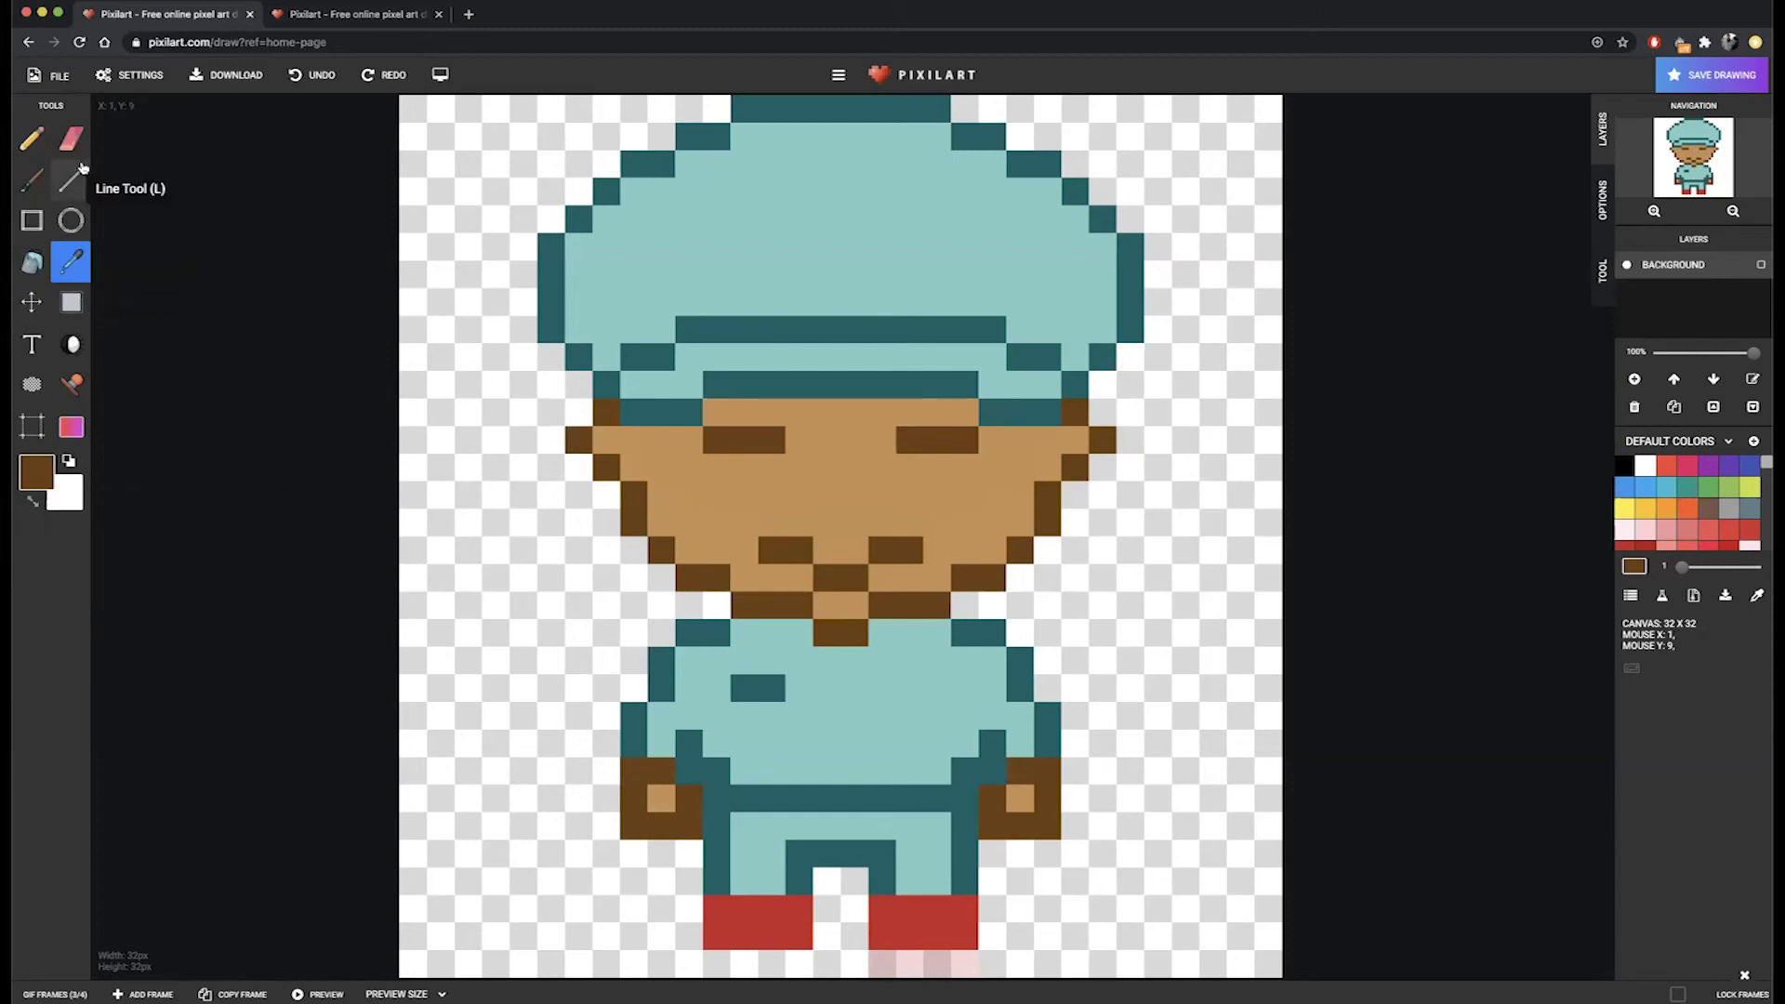
left_click(33, 140)
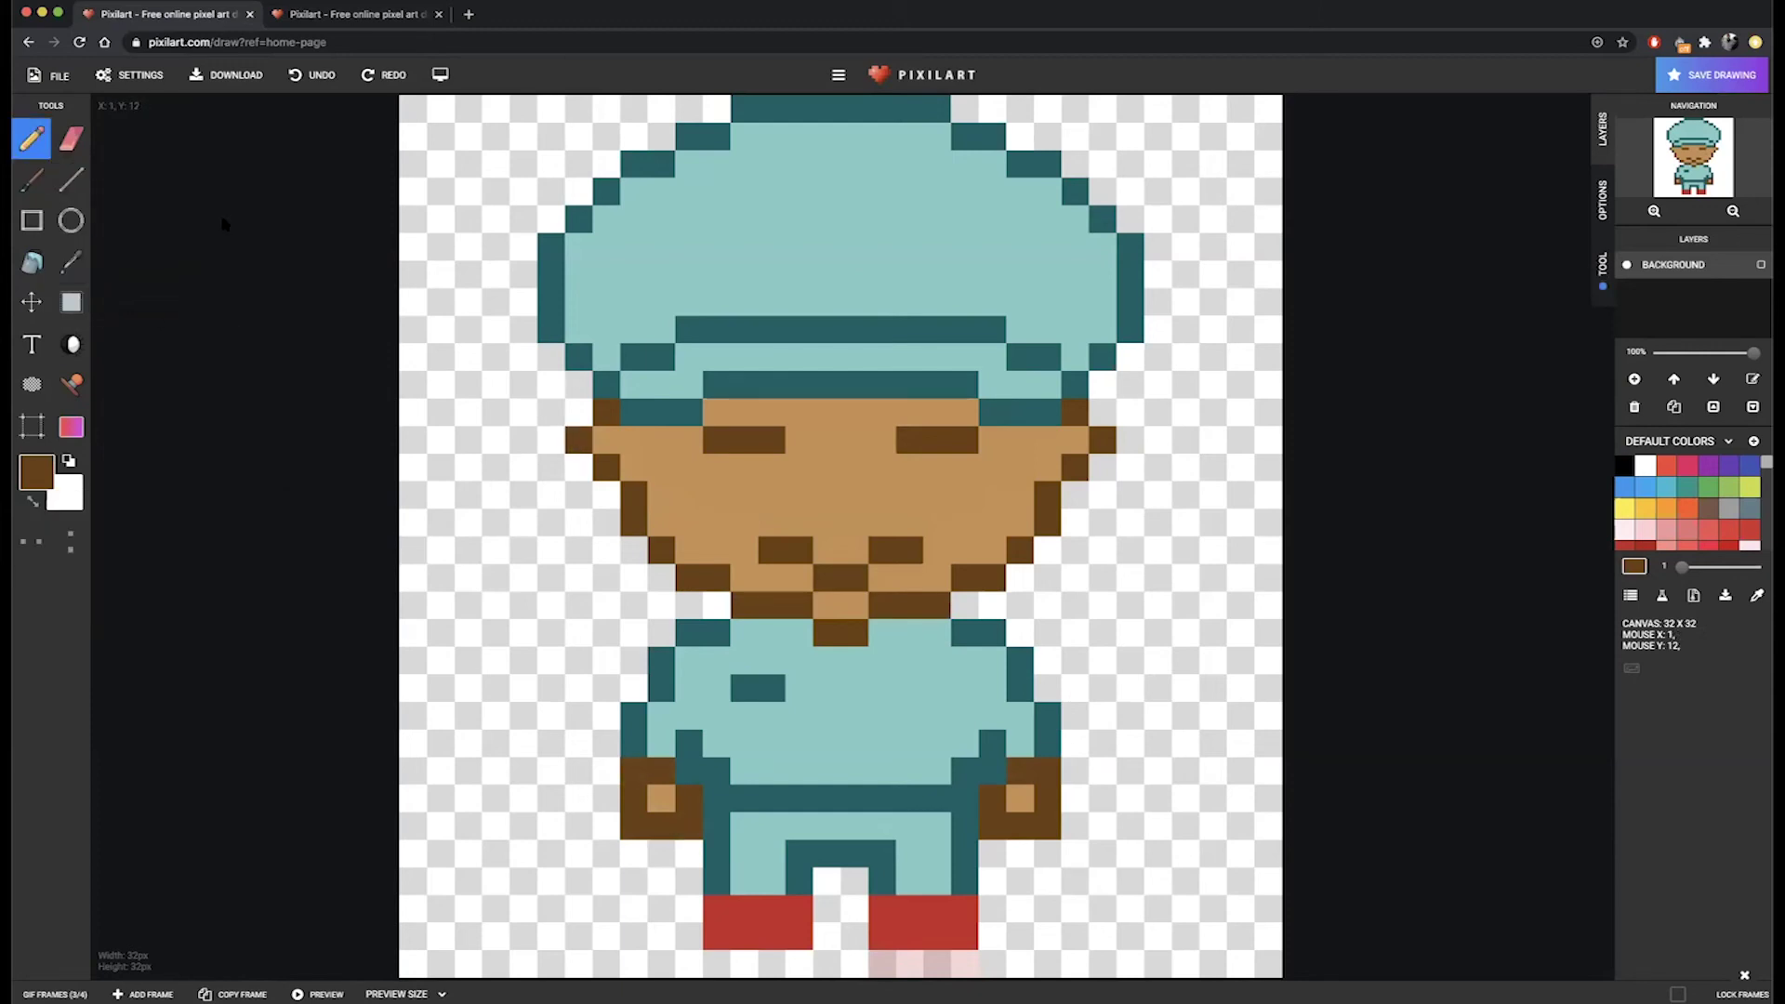
left_click(330, 20)
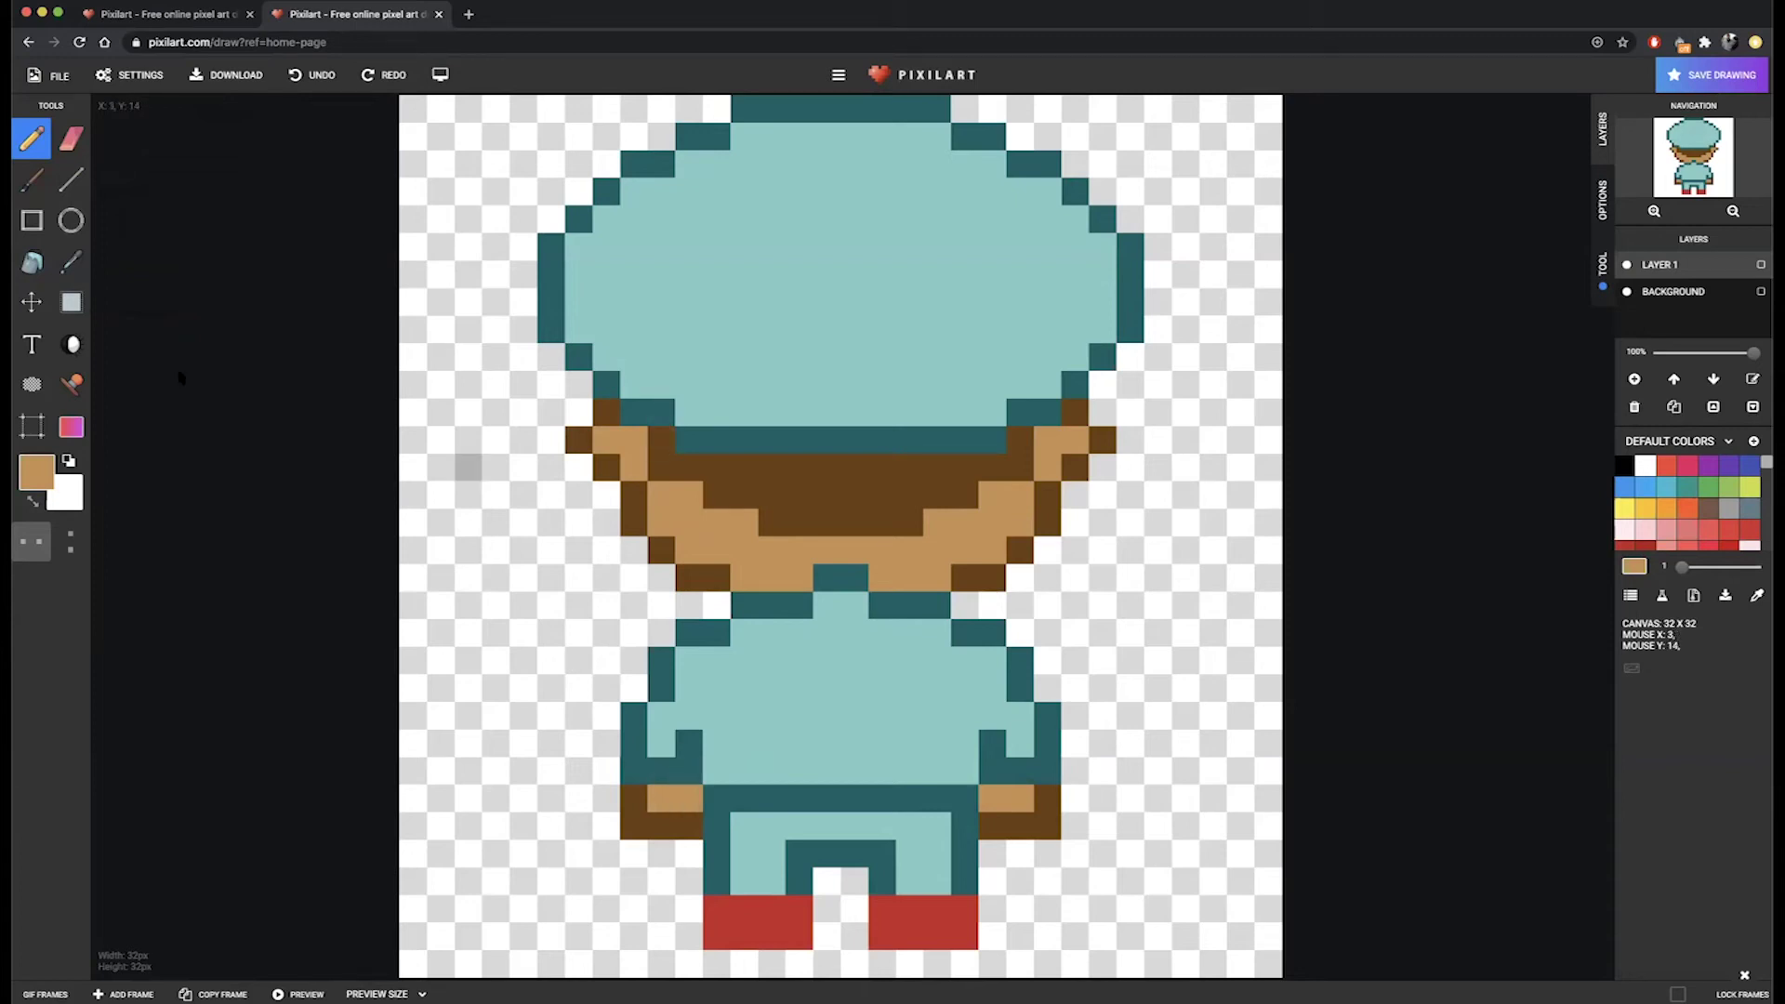
left_click(70, 262)
left_click(731, 473)
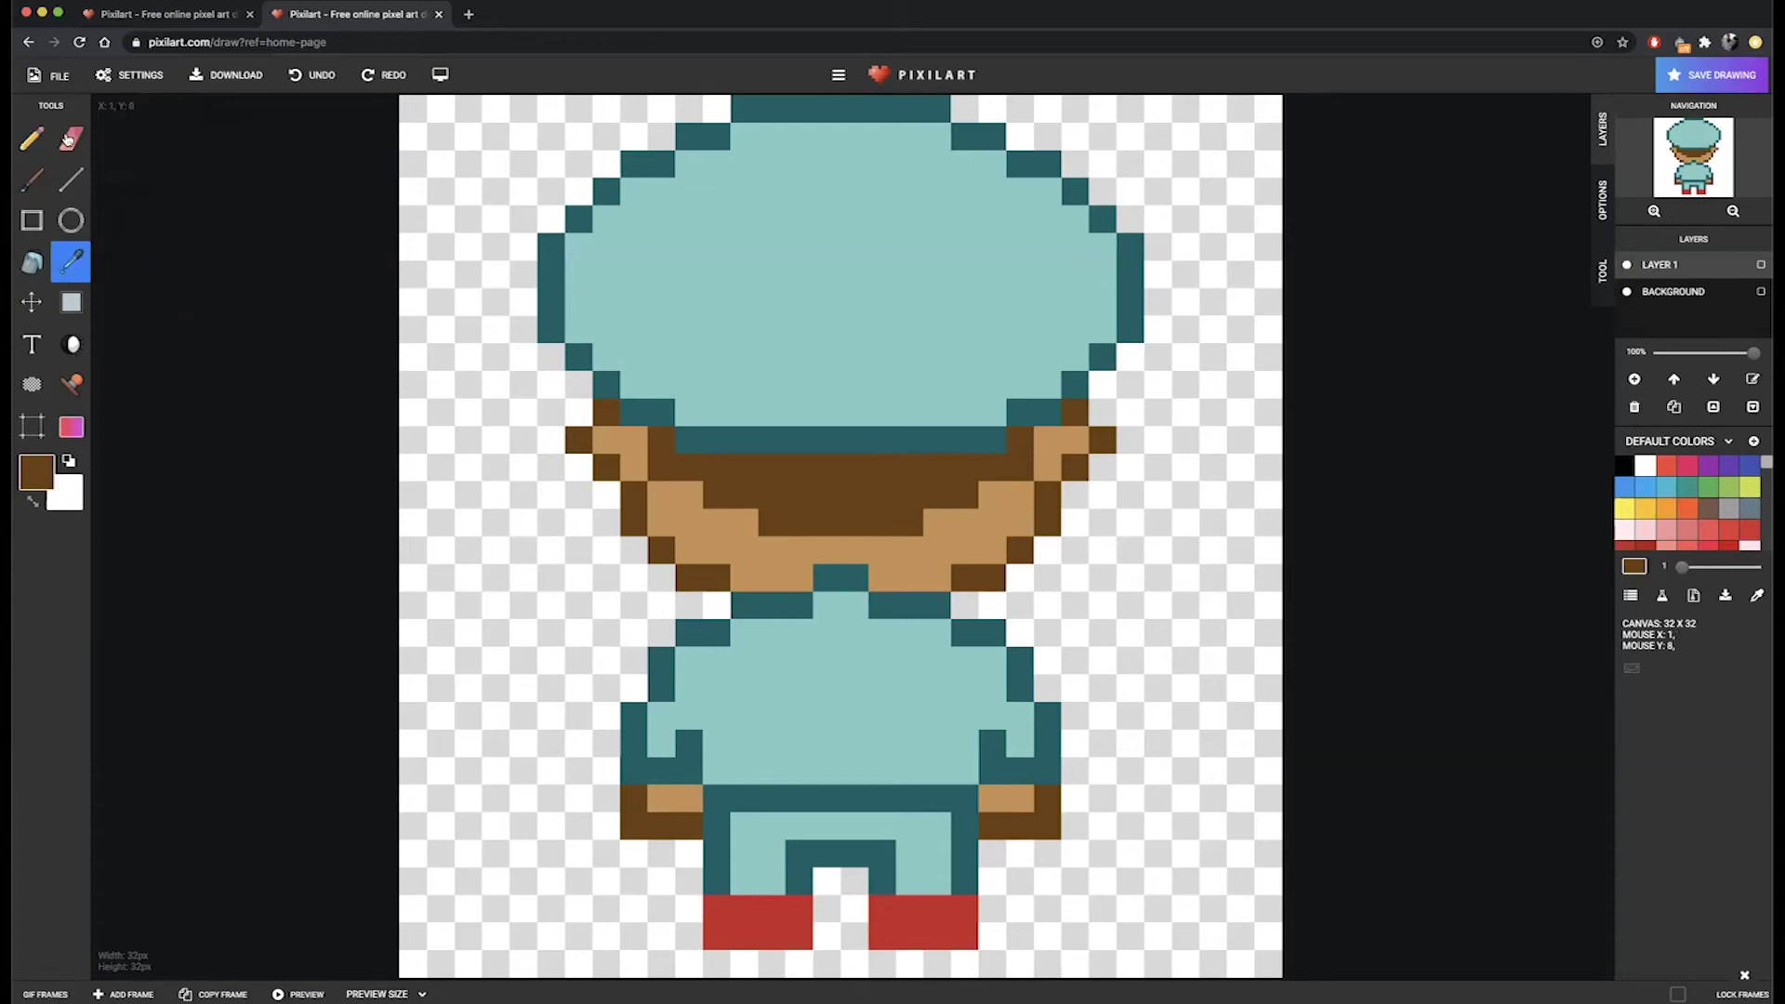
left_click(31, 138)
left_click(689, 797)
left_click(162, 11)
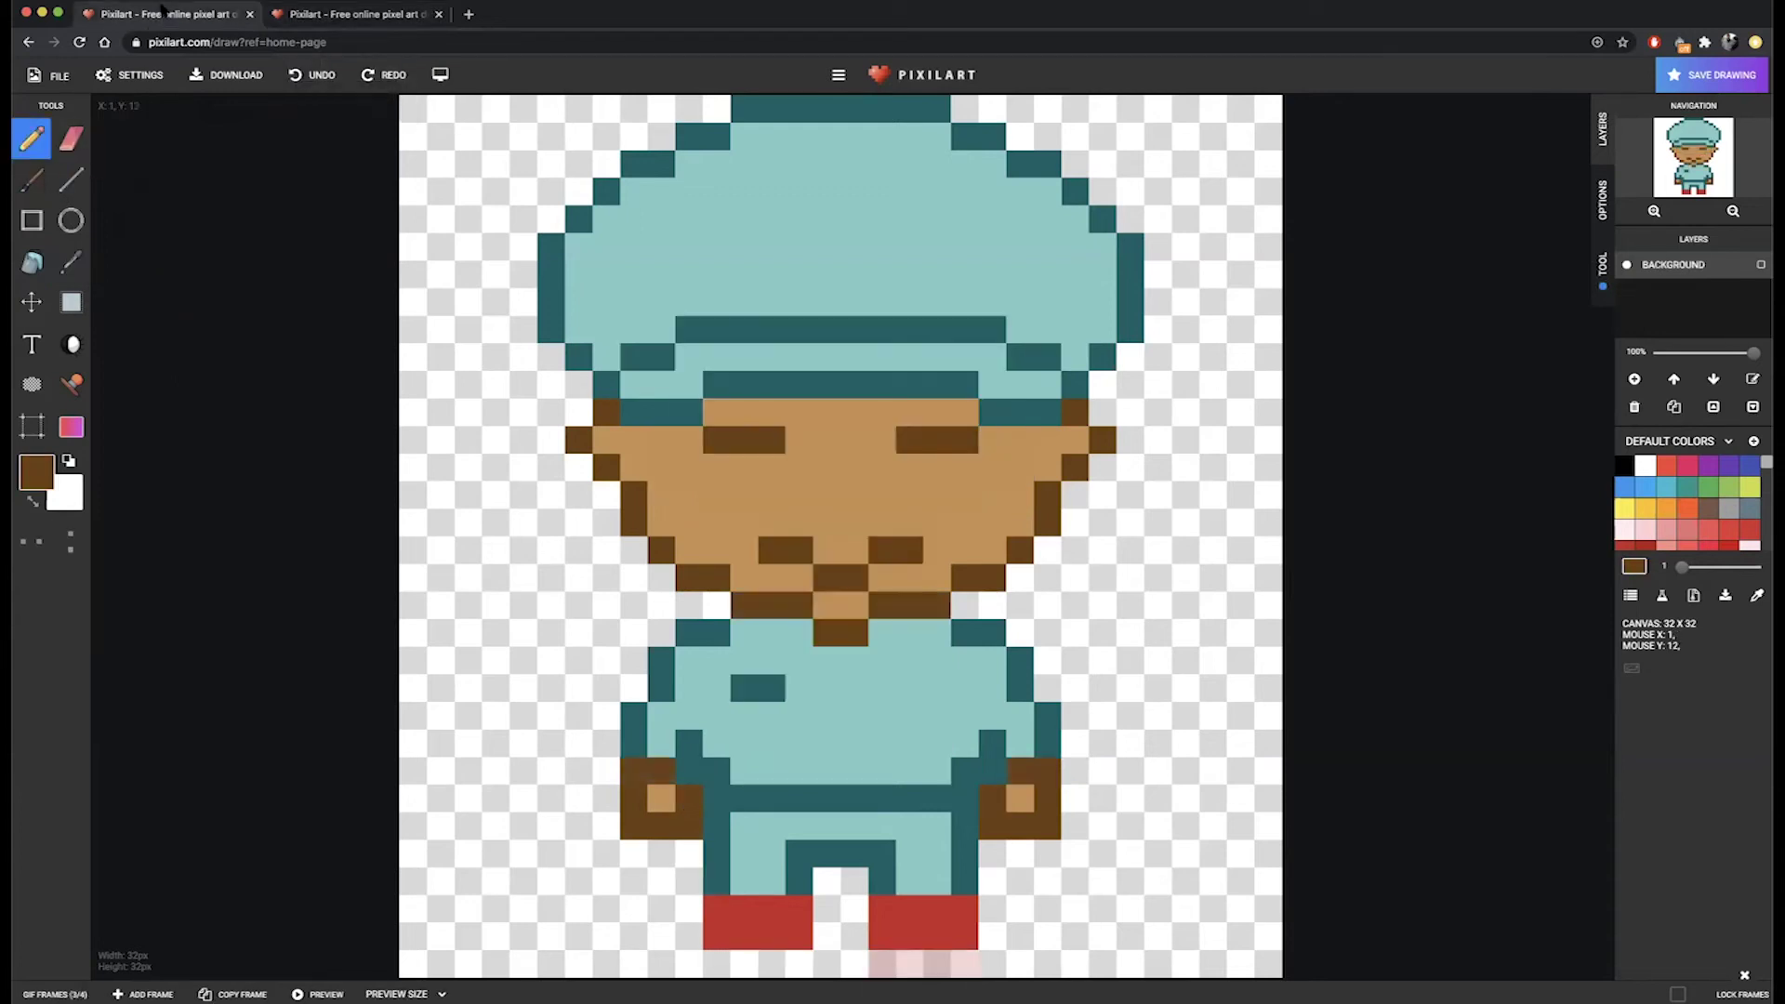
left_click(332, 15)
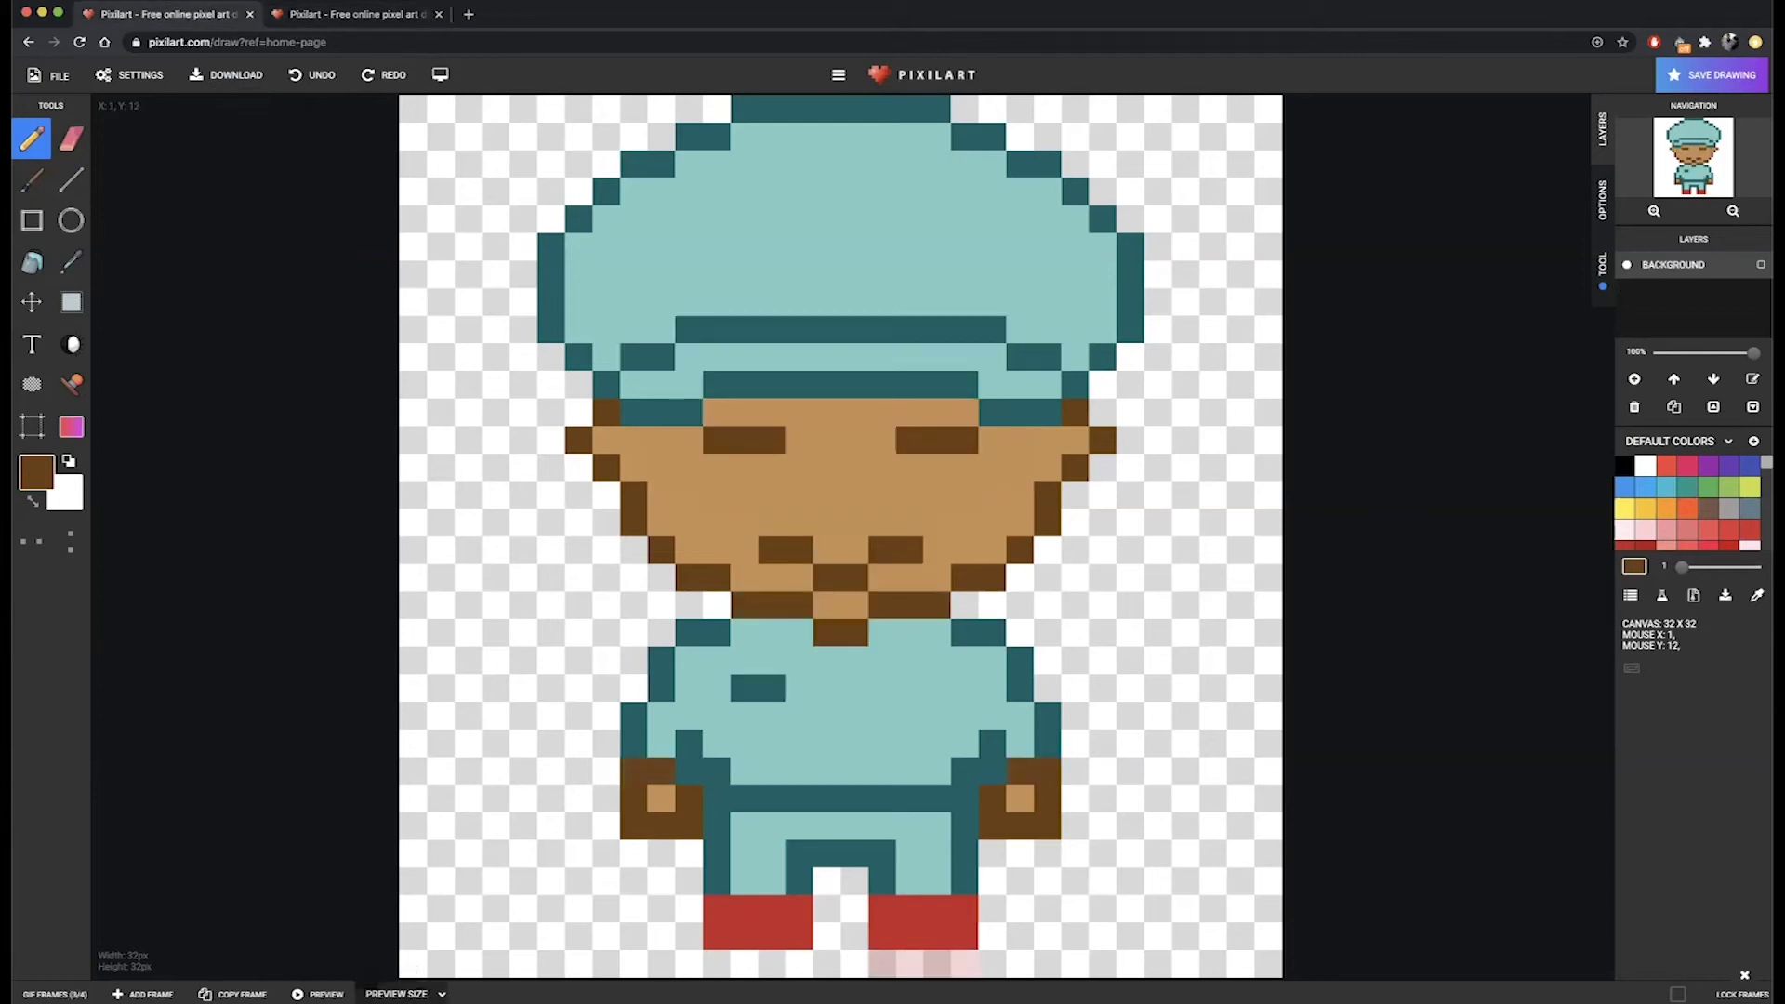
Look through the reference's animation frames, open frame 2 and compare its walking pose with the back-view drawing.
left_click(54, 994)
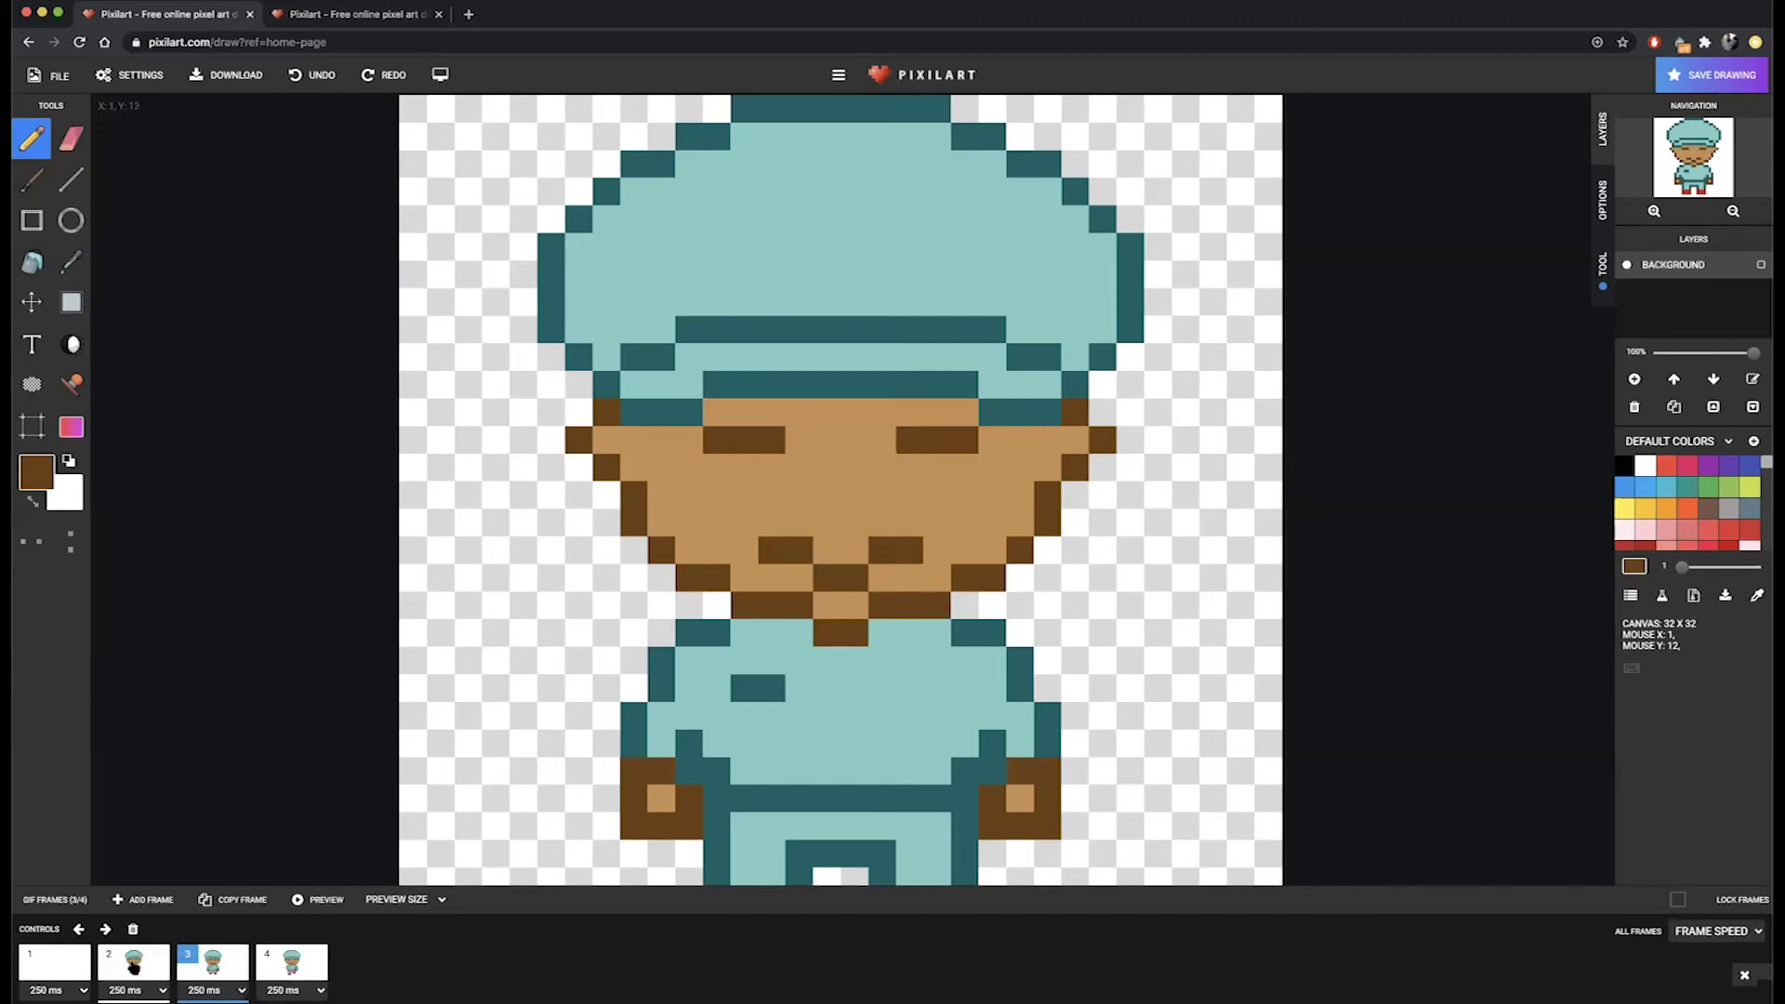
left_click(133, 967)
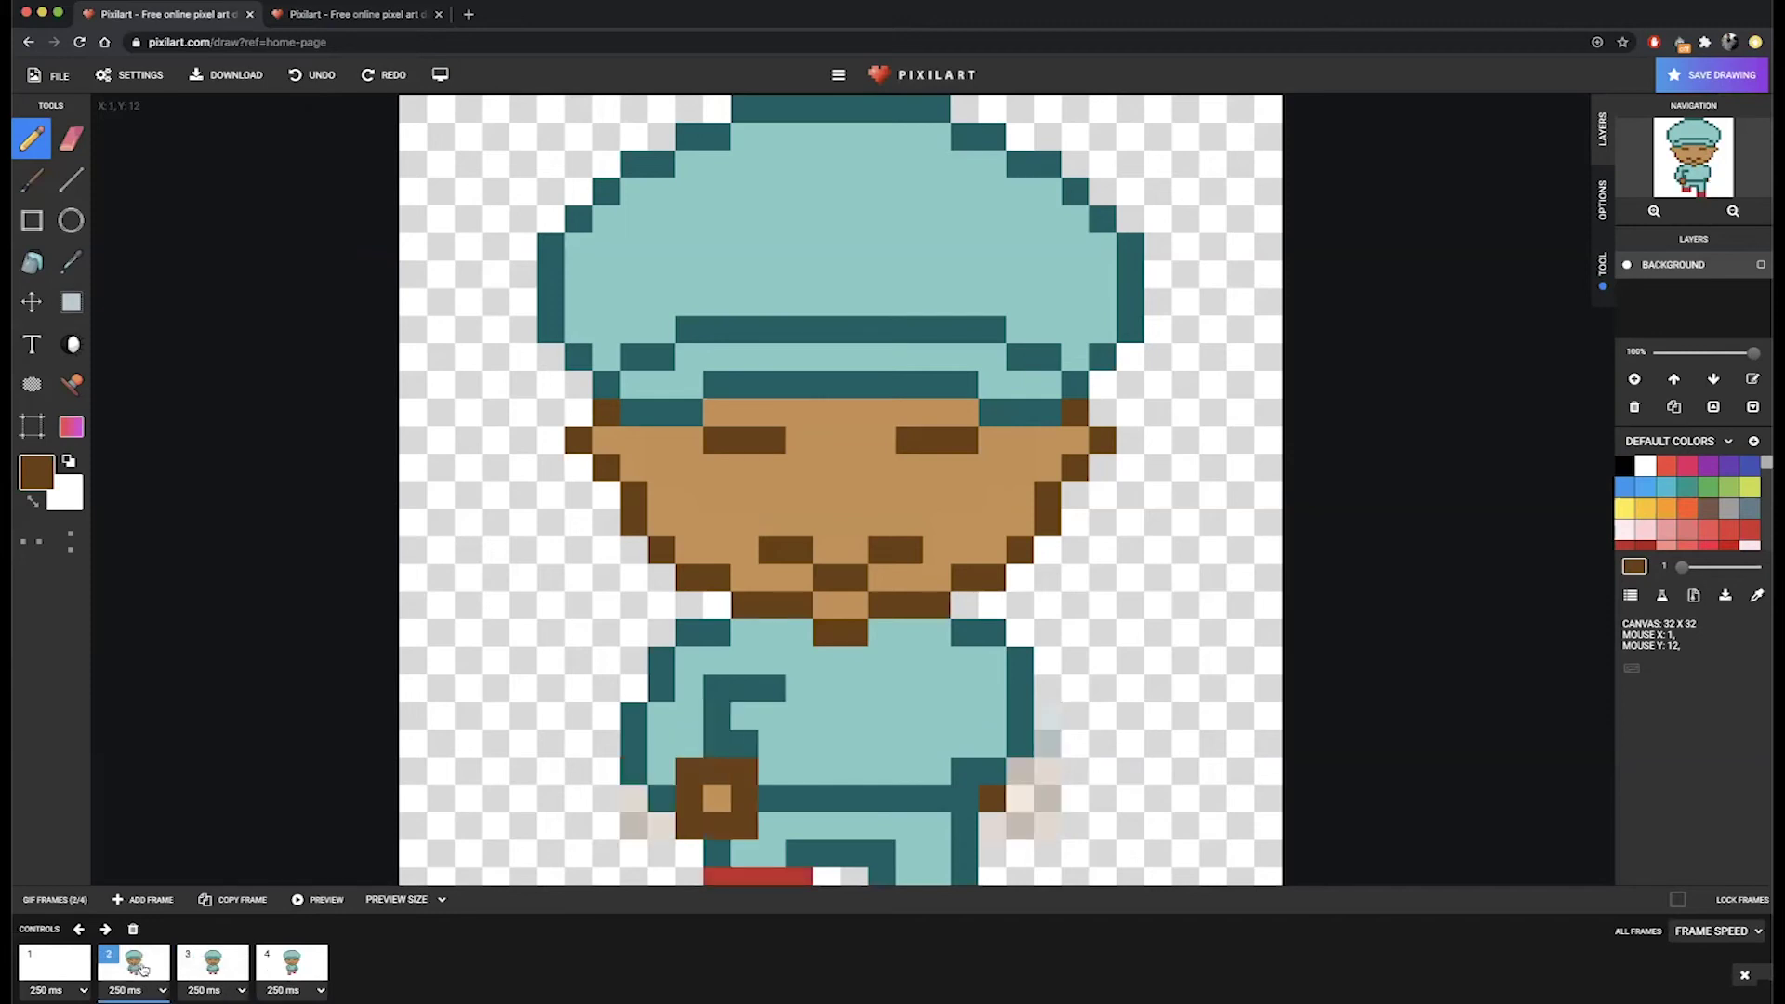
left_click(72, 972)
left_click(133, 967)
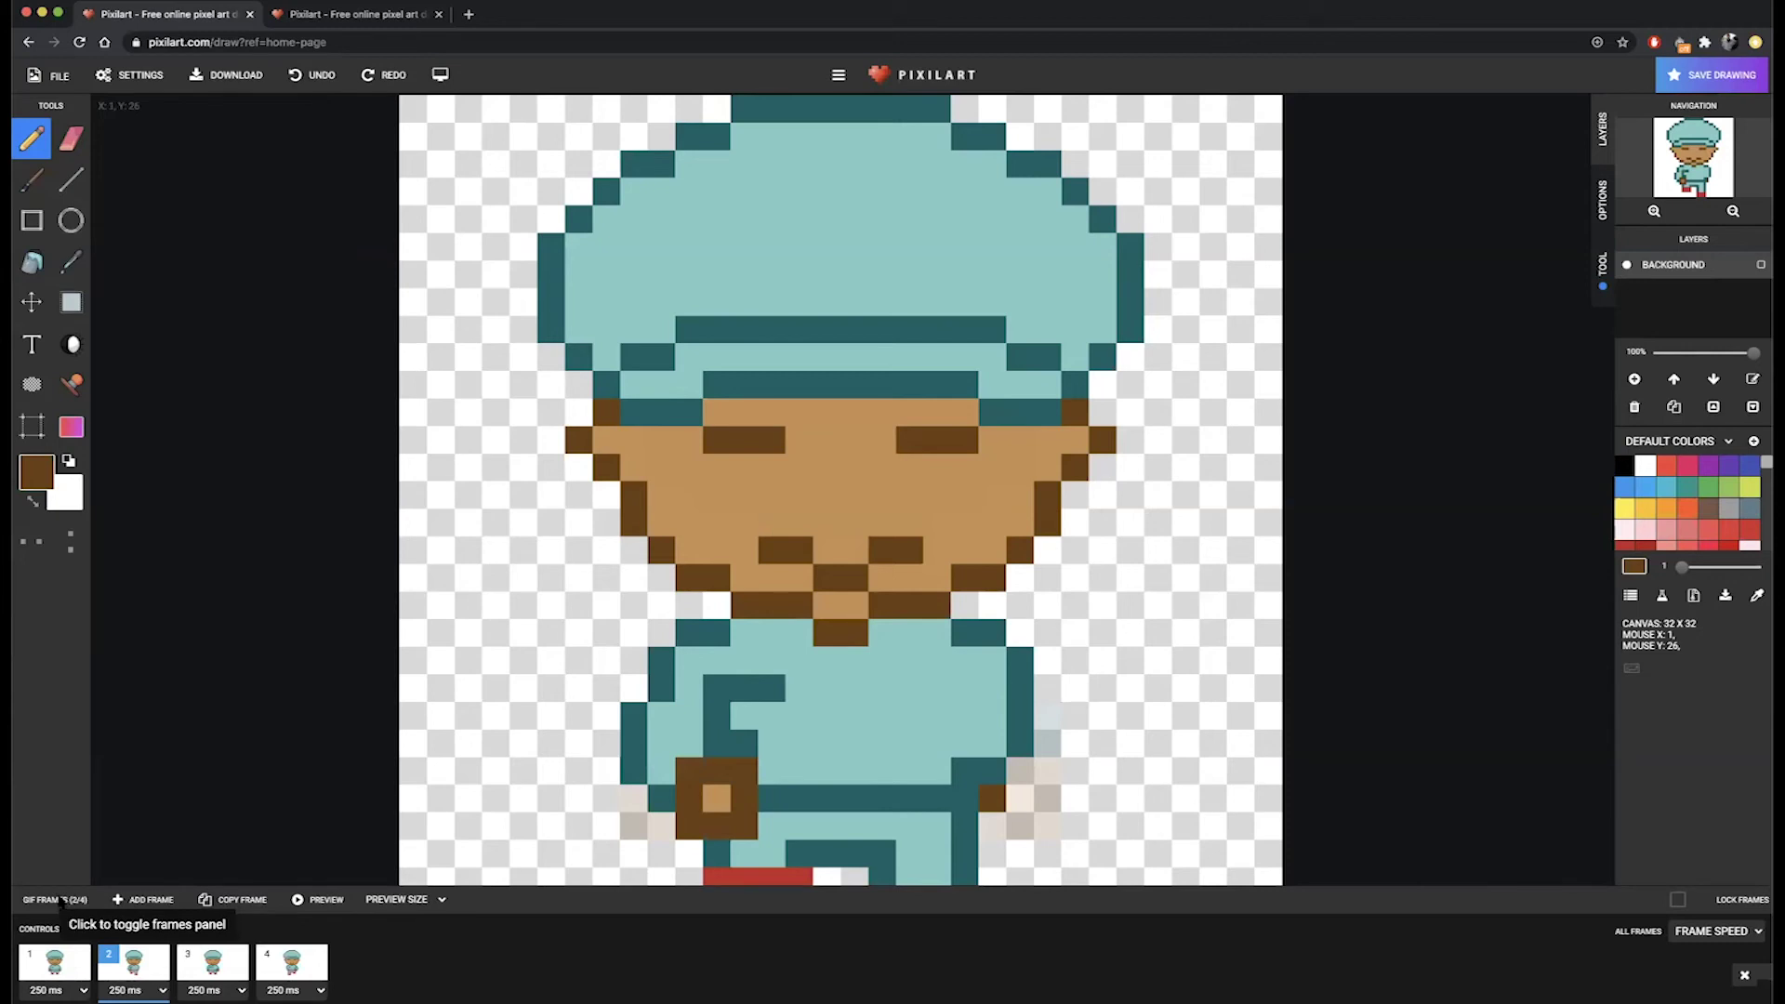
left_click(61, 900)
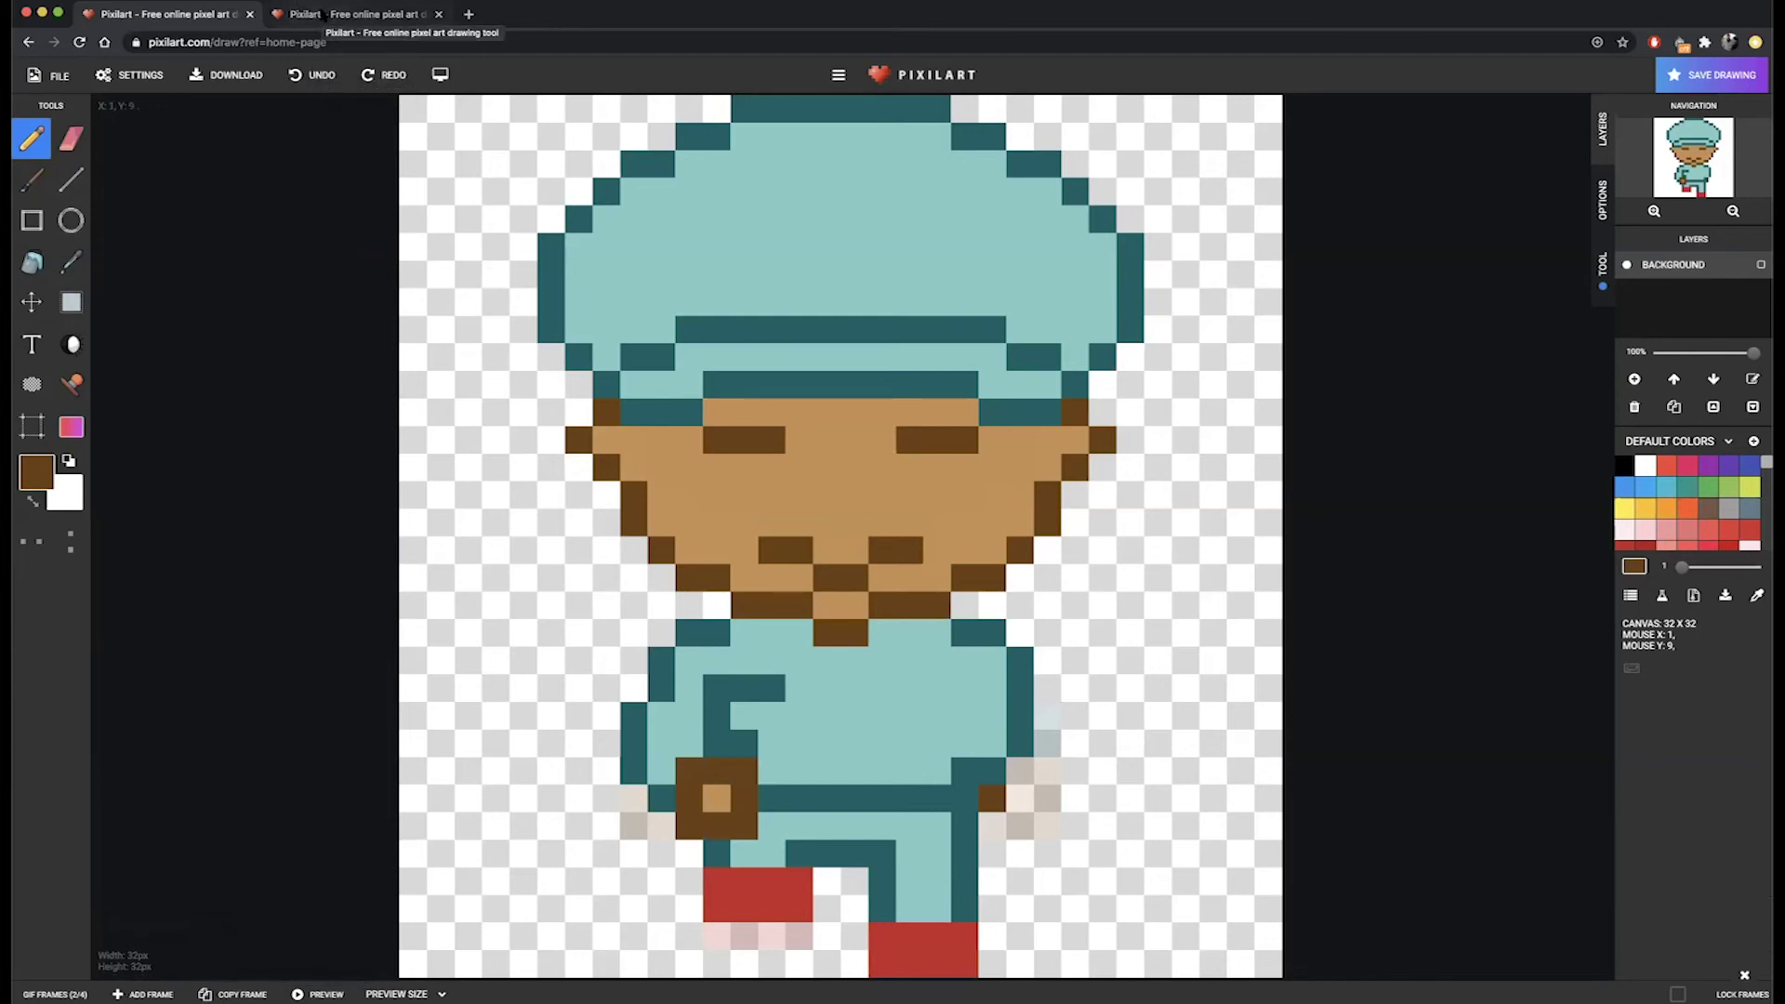
left_click(323, 14)
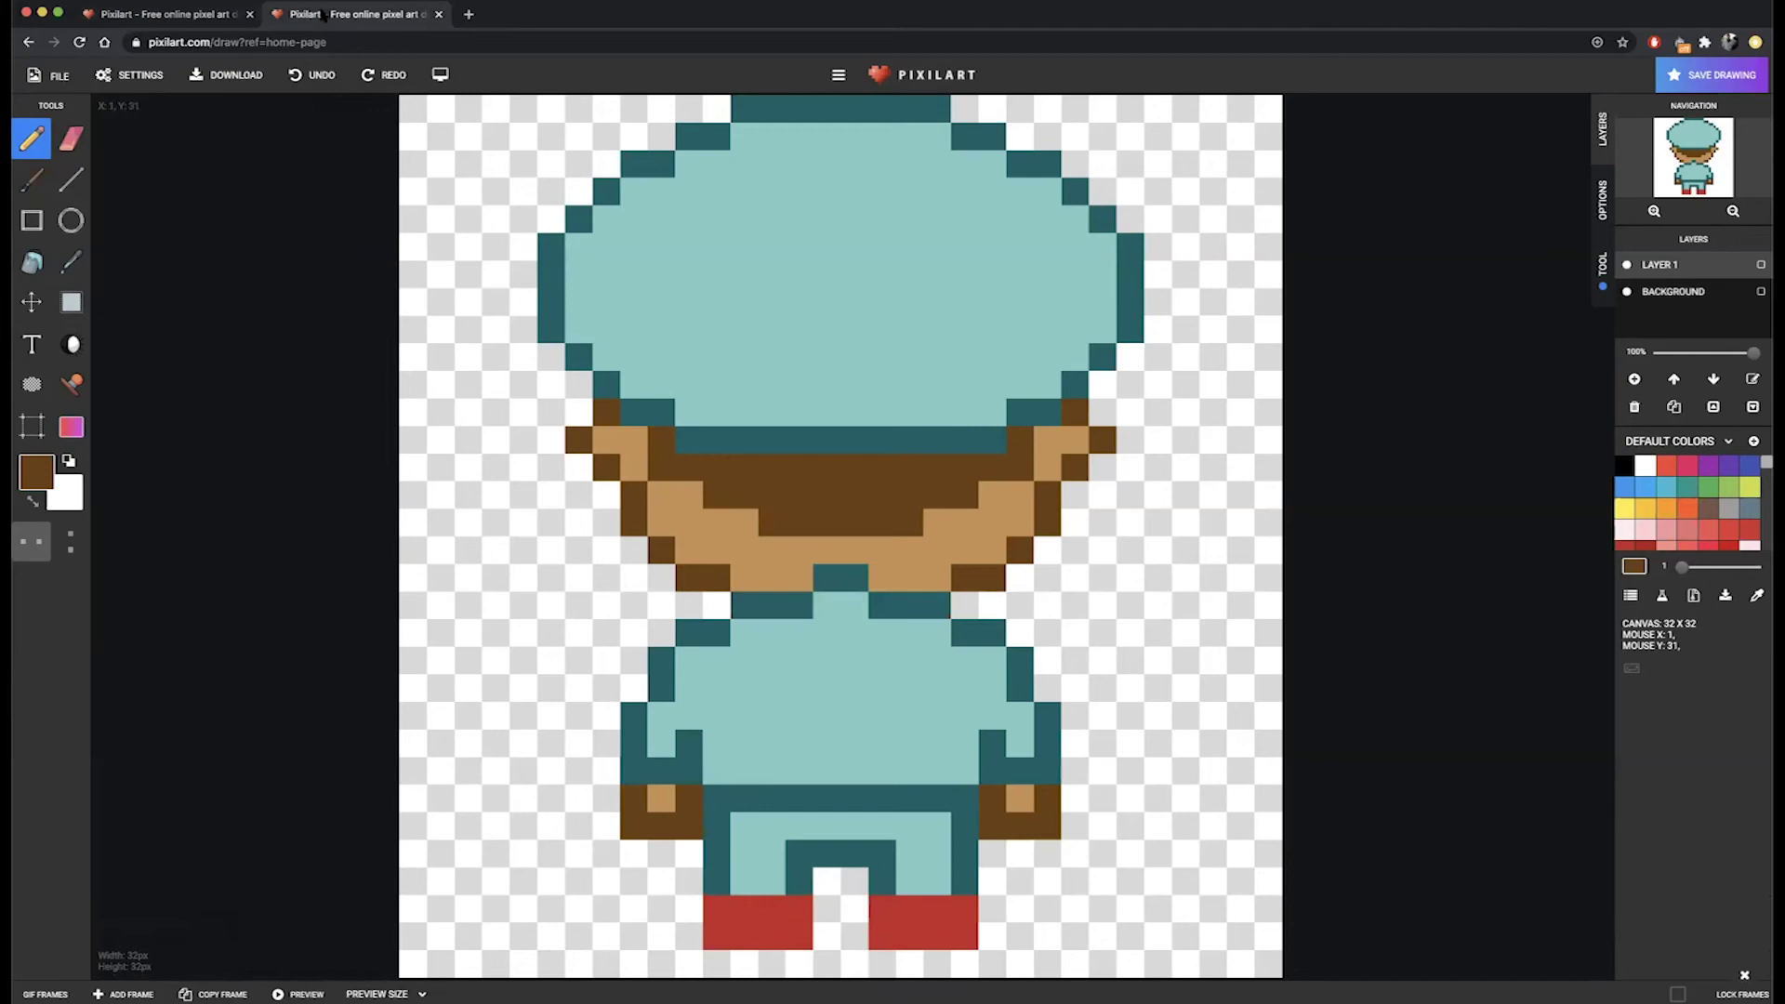
left_click(205, 14)
left_click(297, 17)
left_click(195, 14)
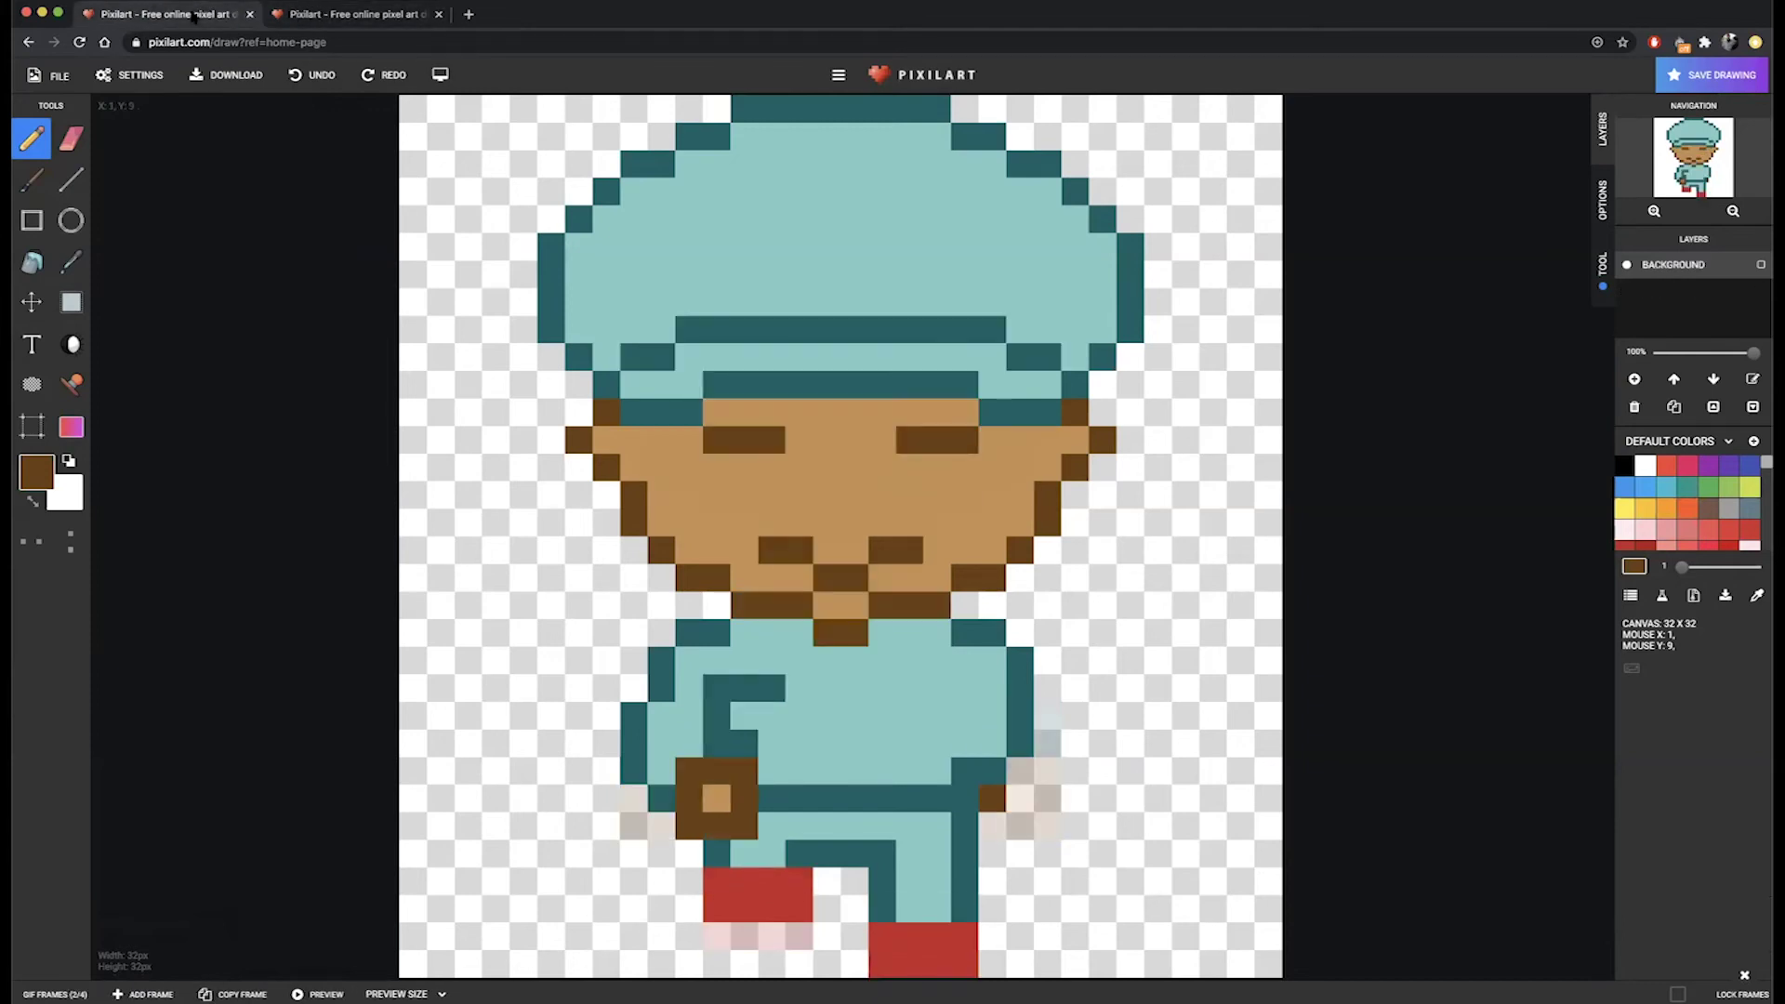
left_click(332, 20)
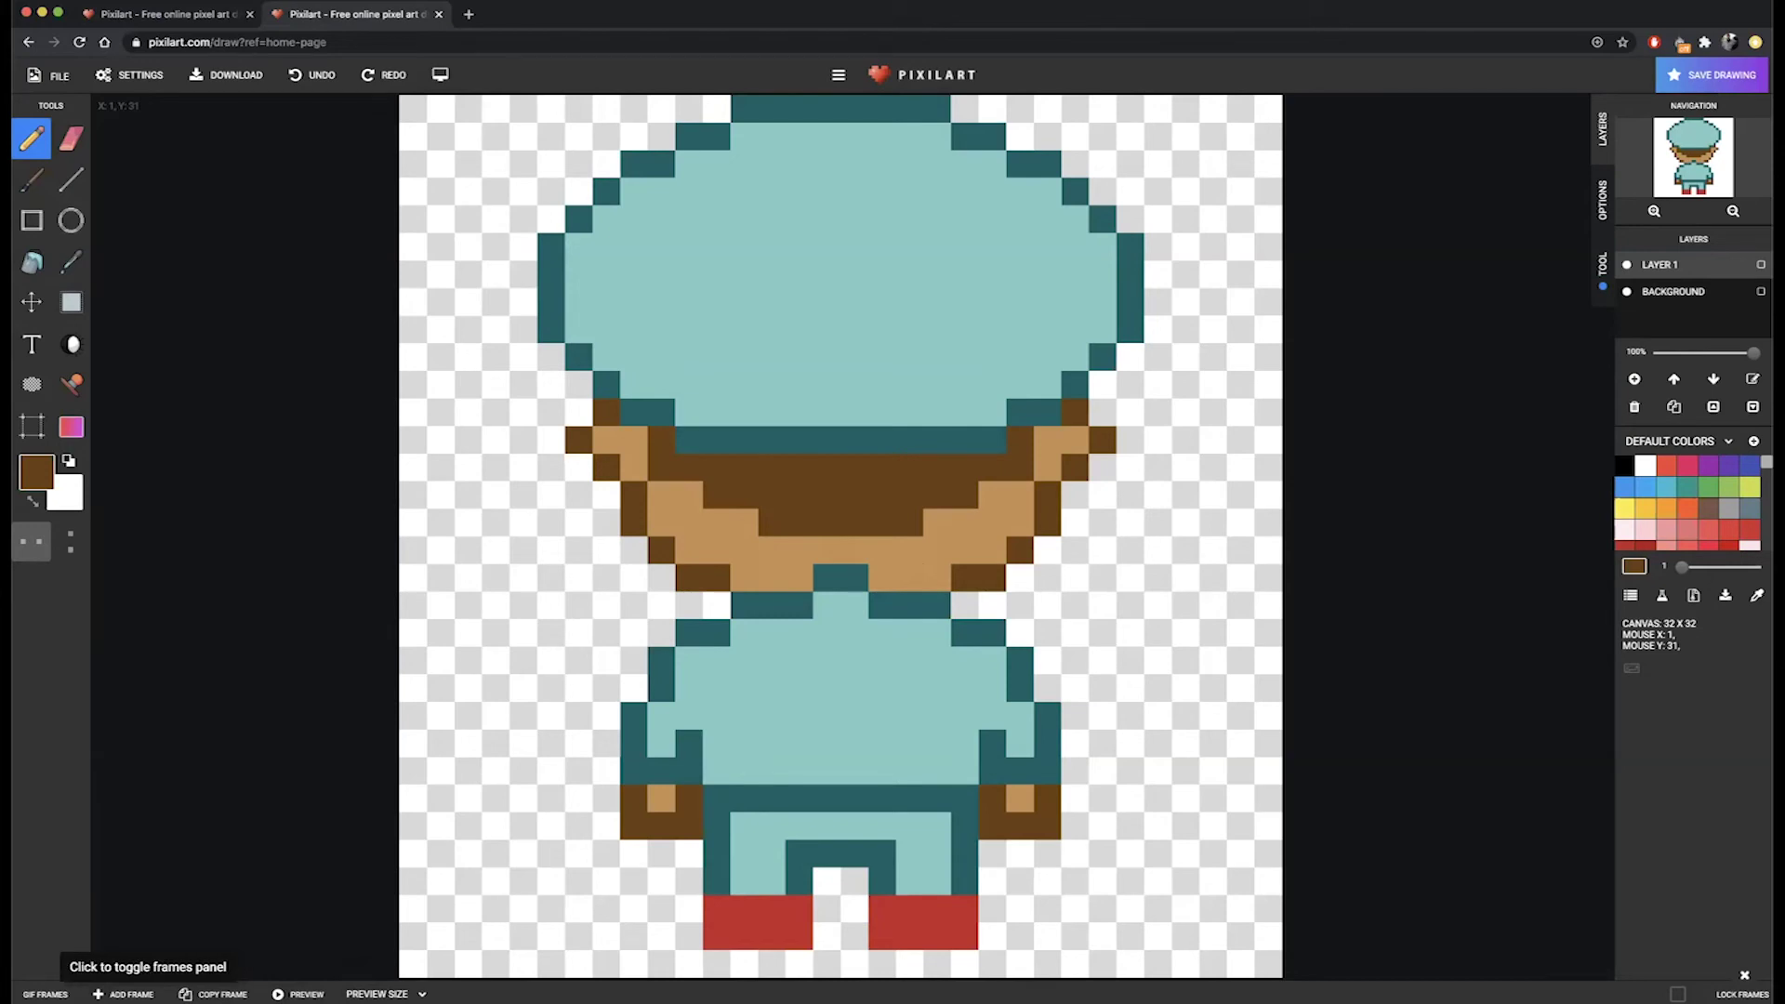
left_click(47, 994)
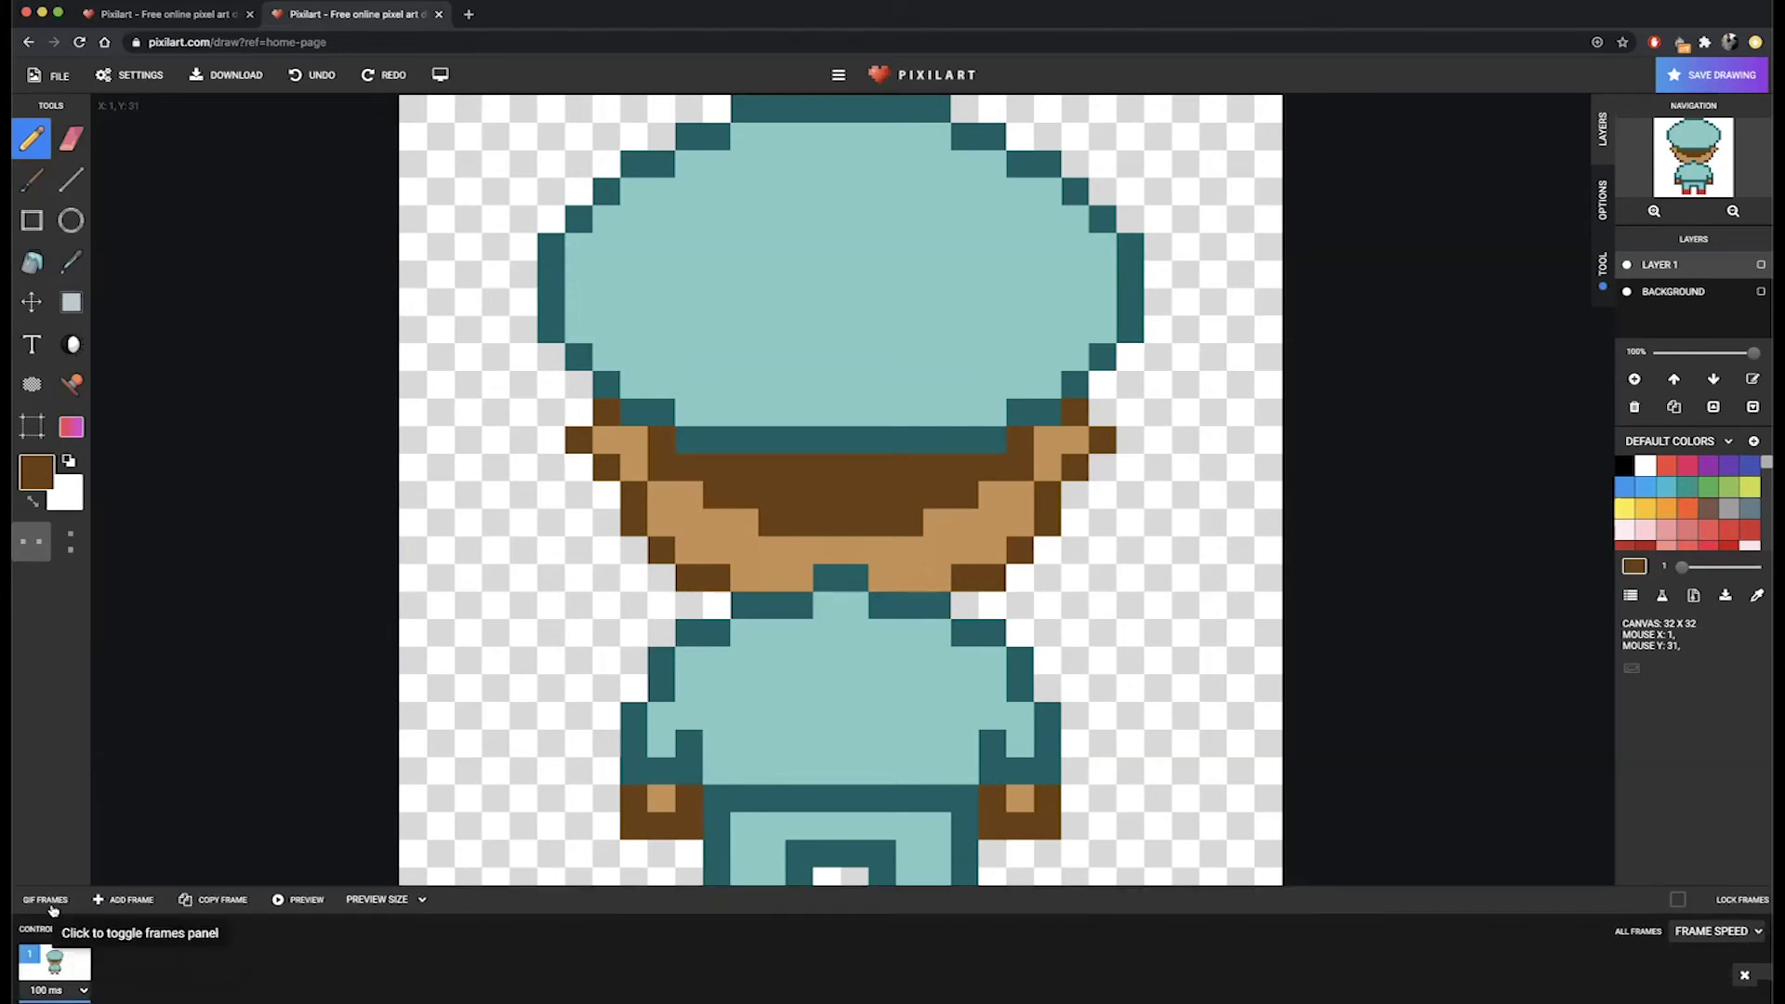
left_click(108, 906)
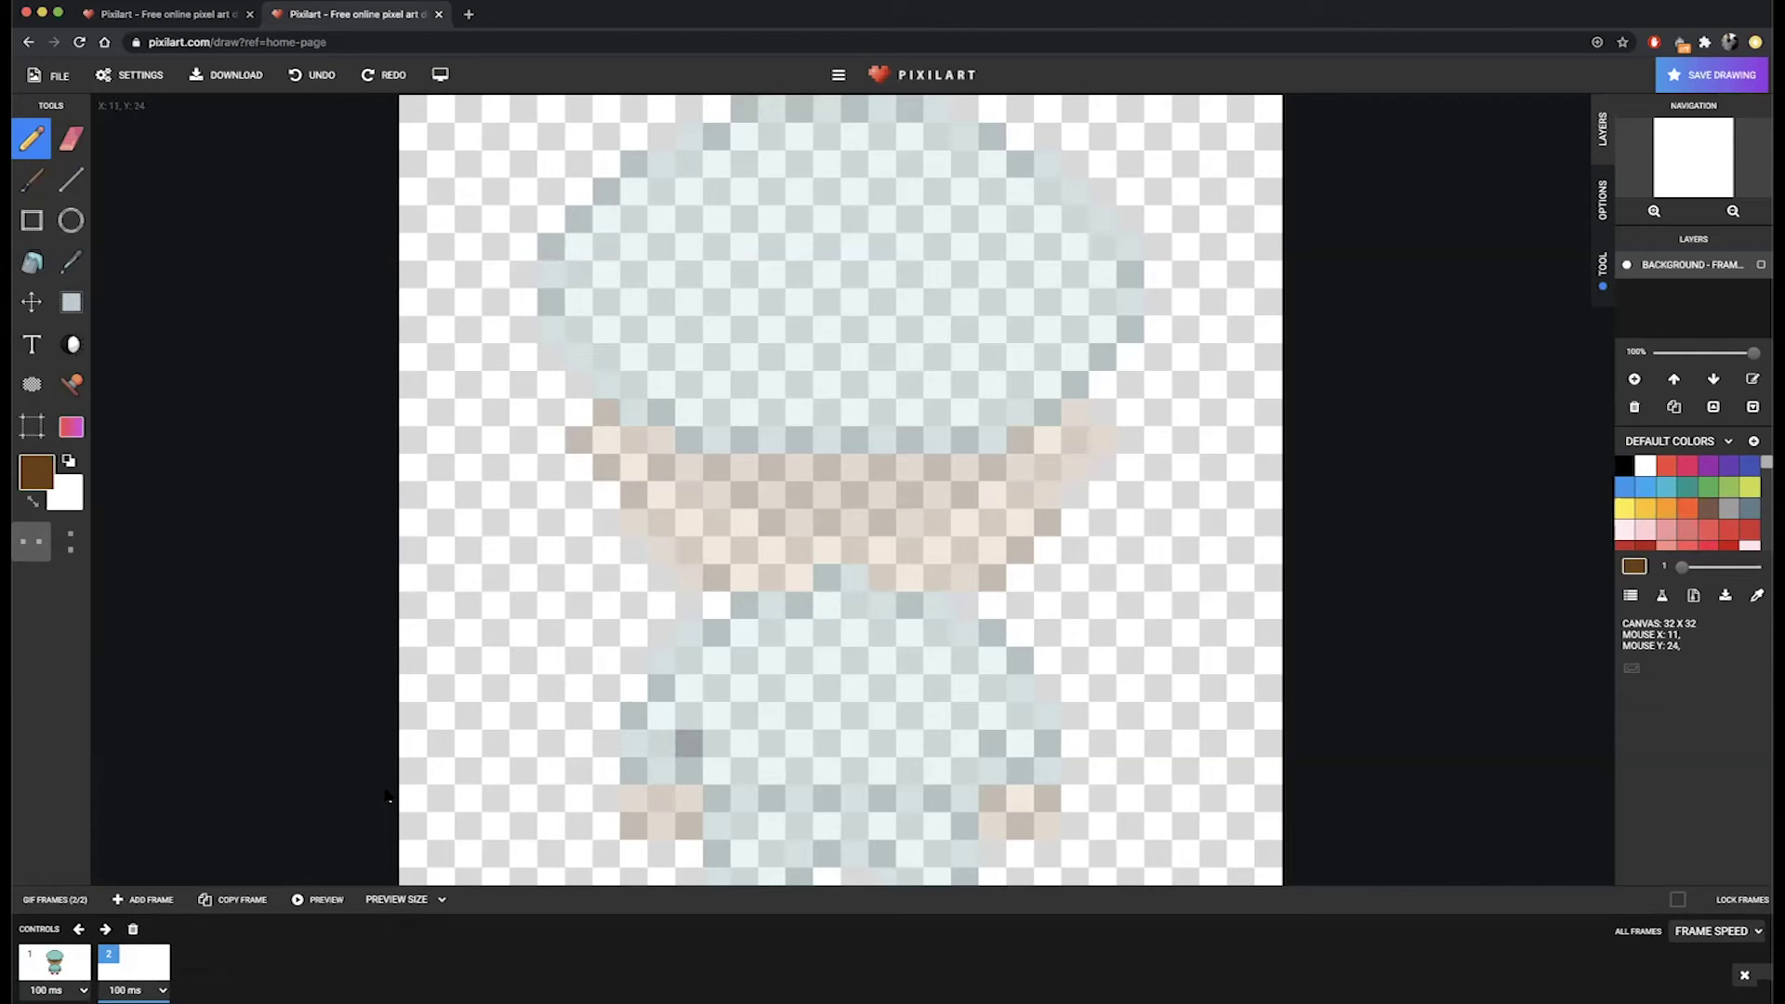
left_click(55, 900)
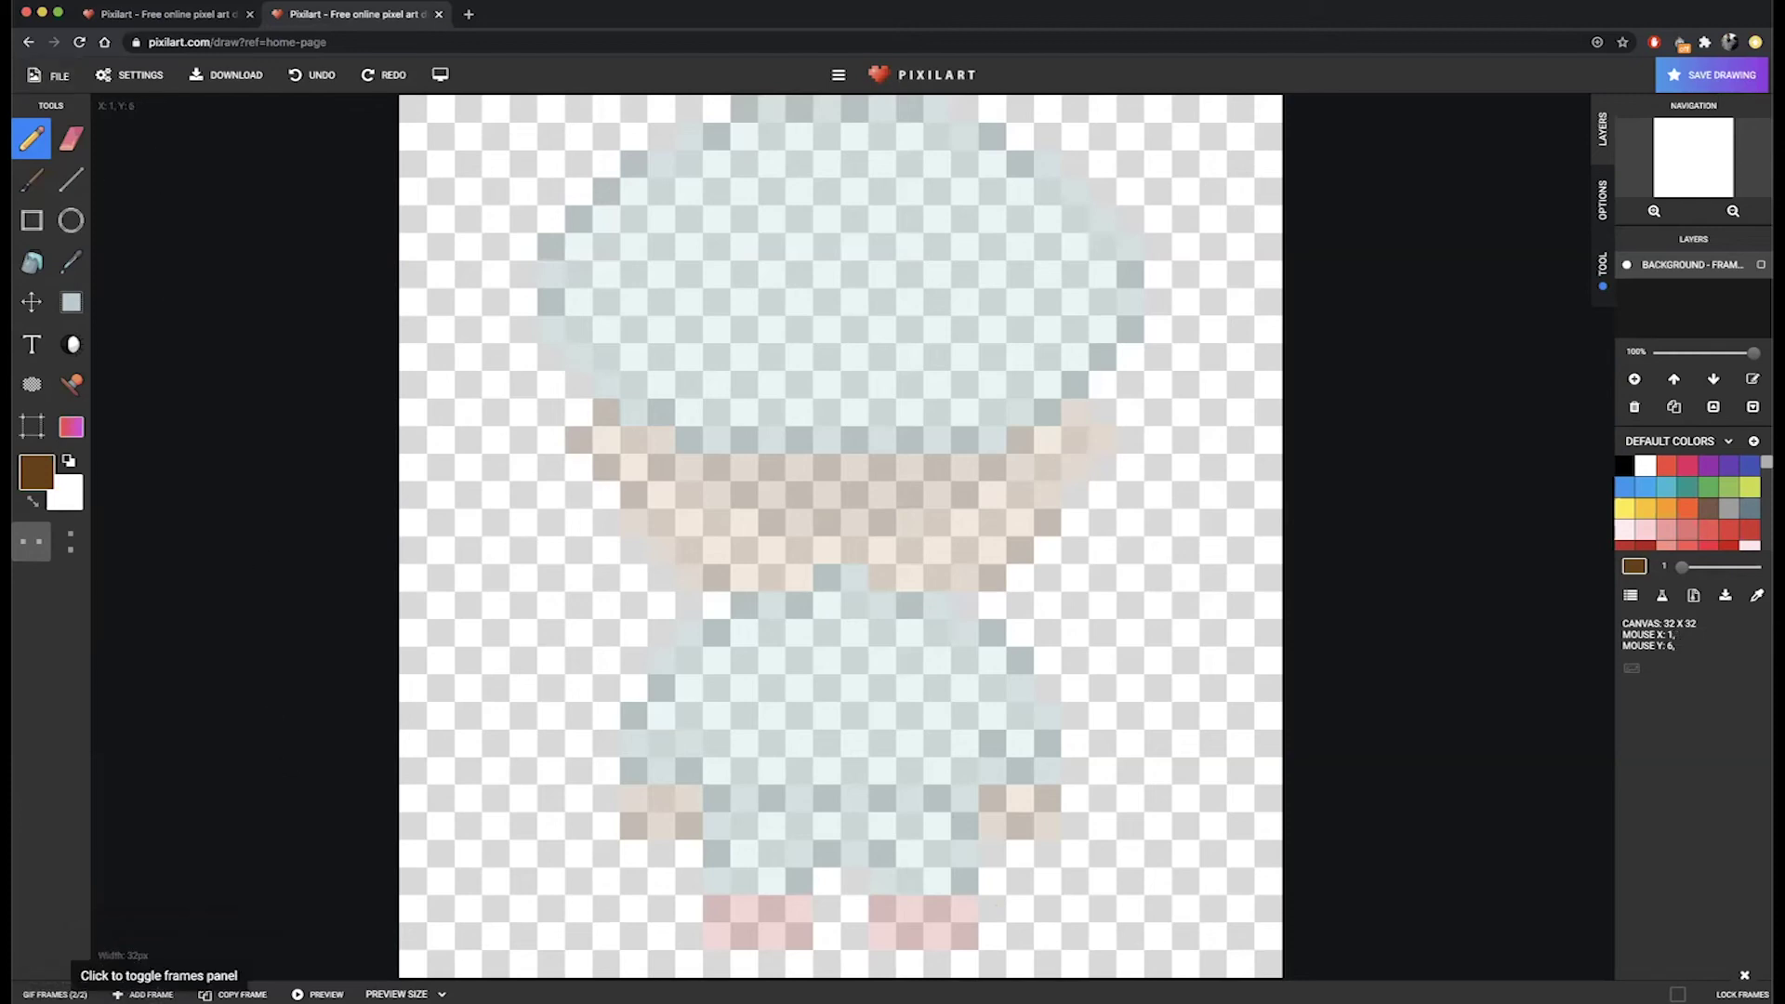
left_click(140, 988)
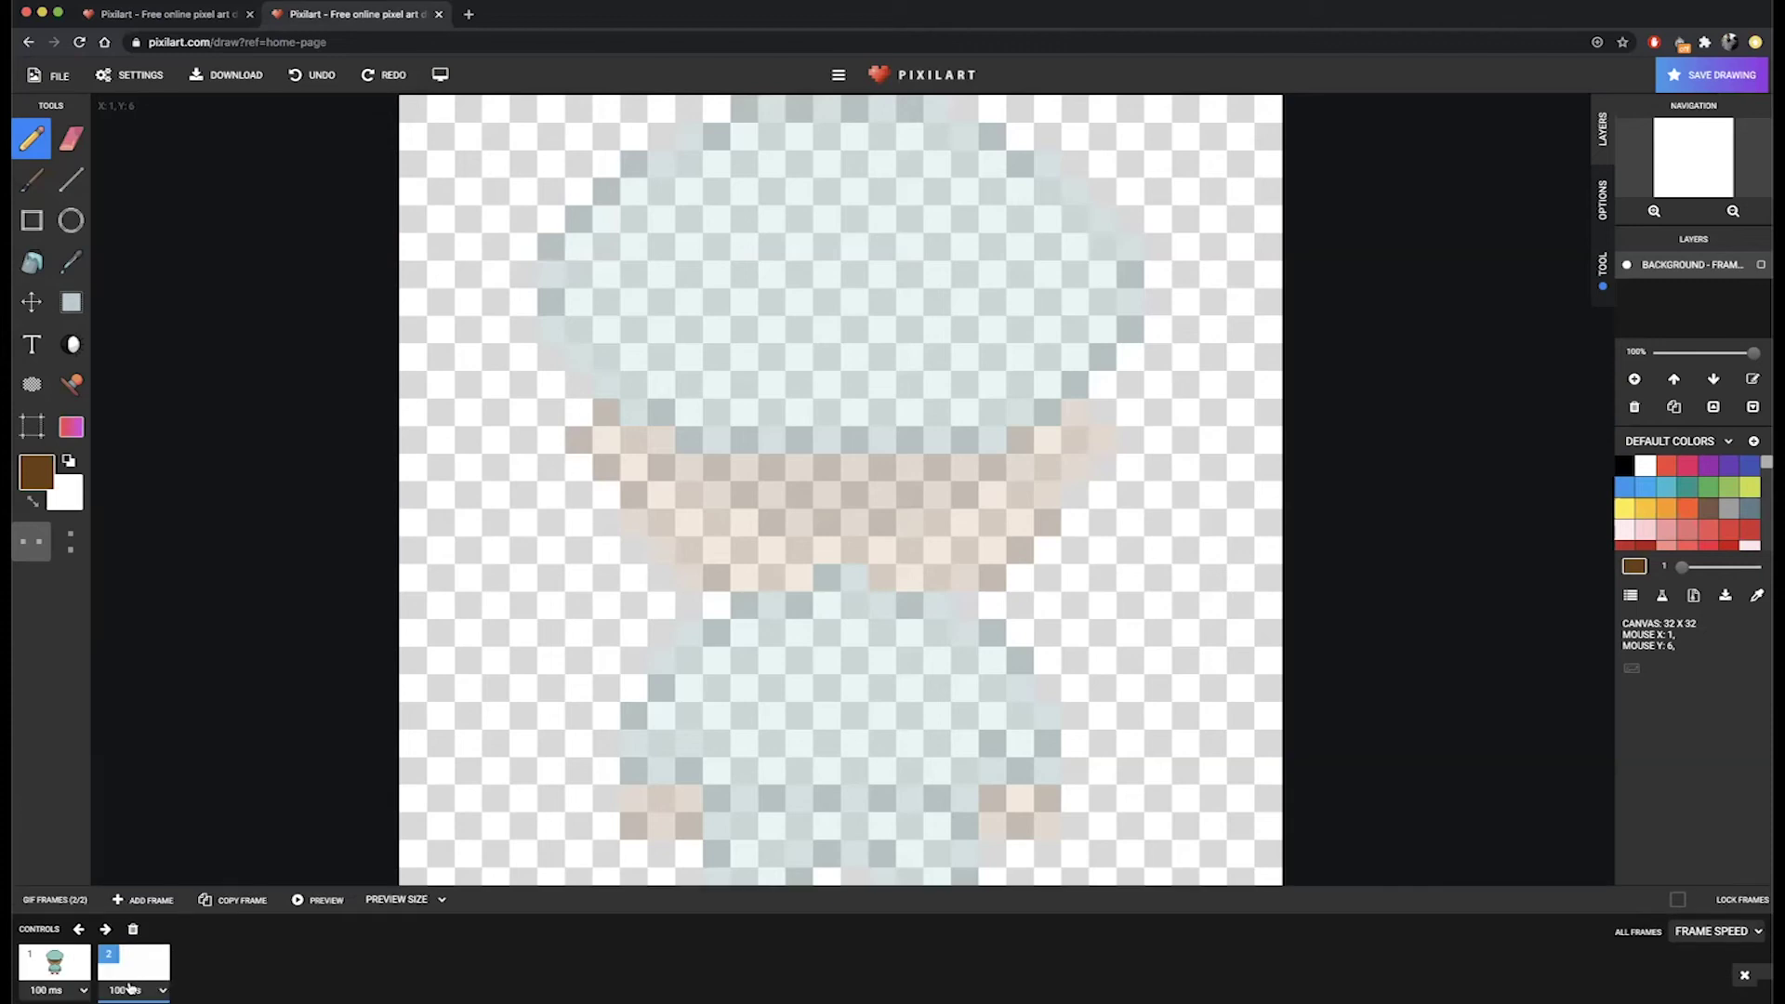
left_click(133, 930)
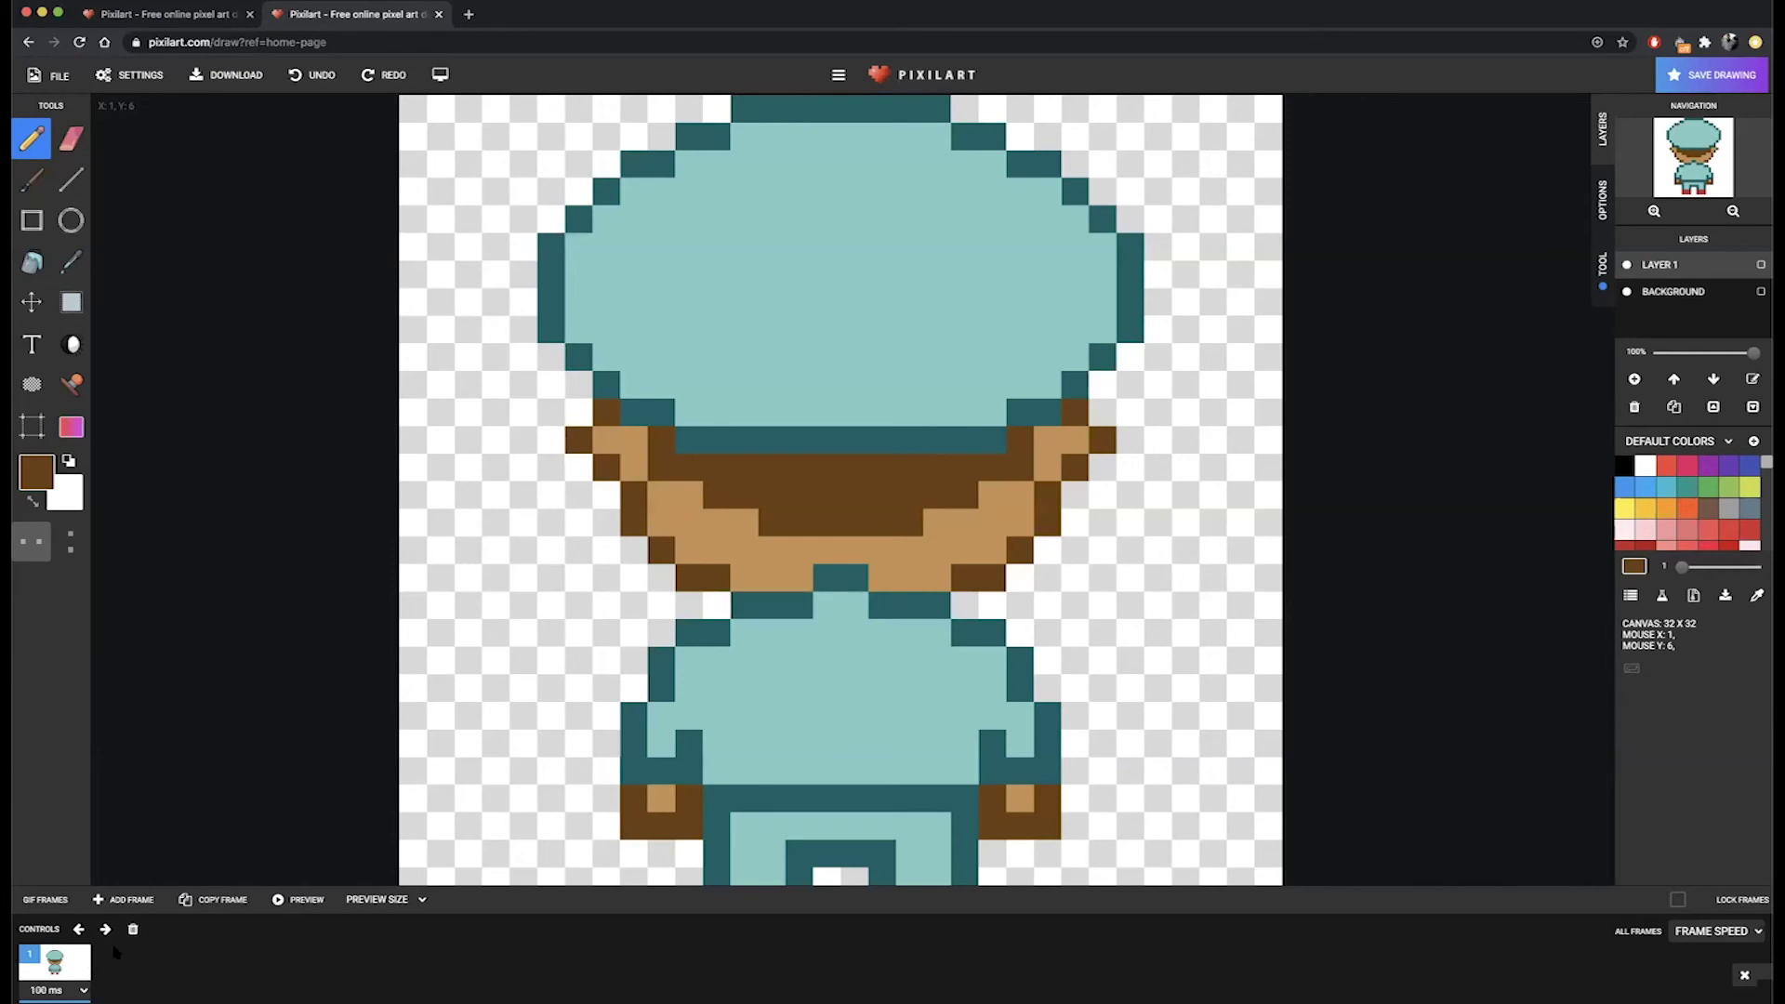
Duplicate the back-view frame as frame 2 and compare it with the reference's walking pose.
left_click(213, 899)
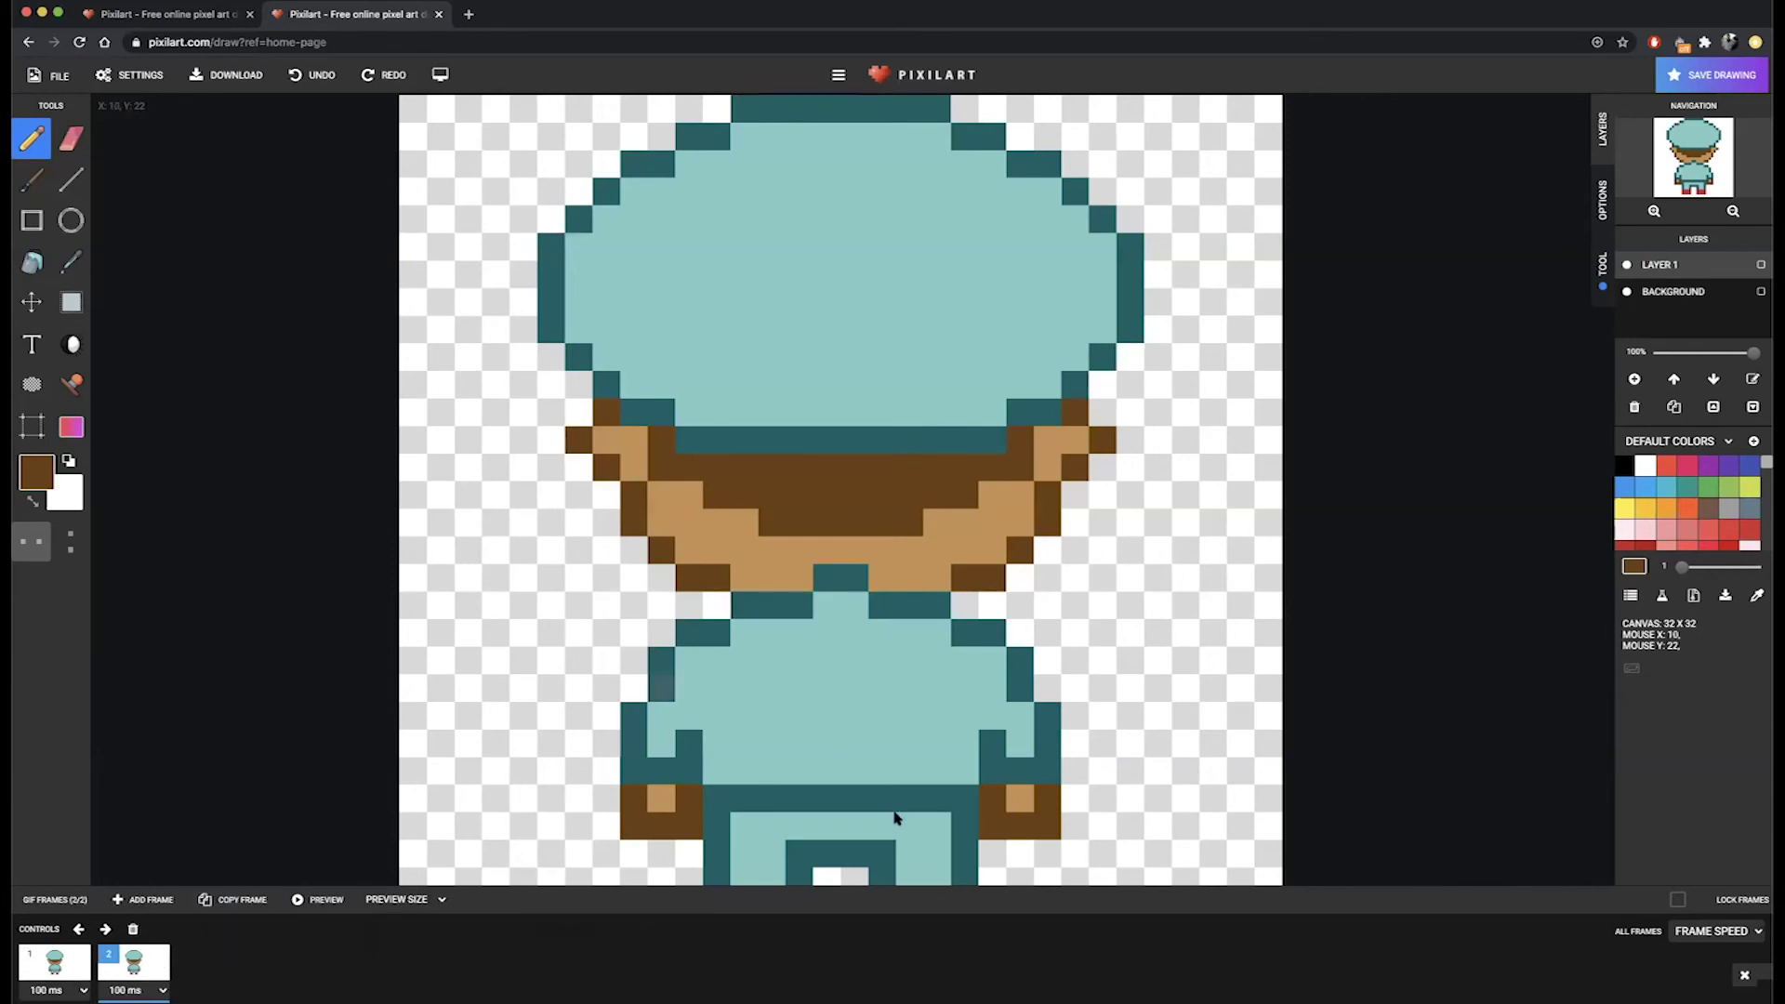
left_click(135, 21)
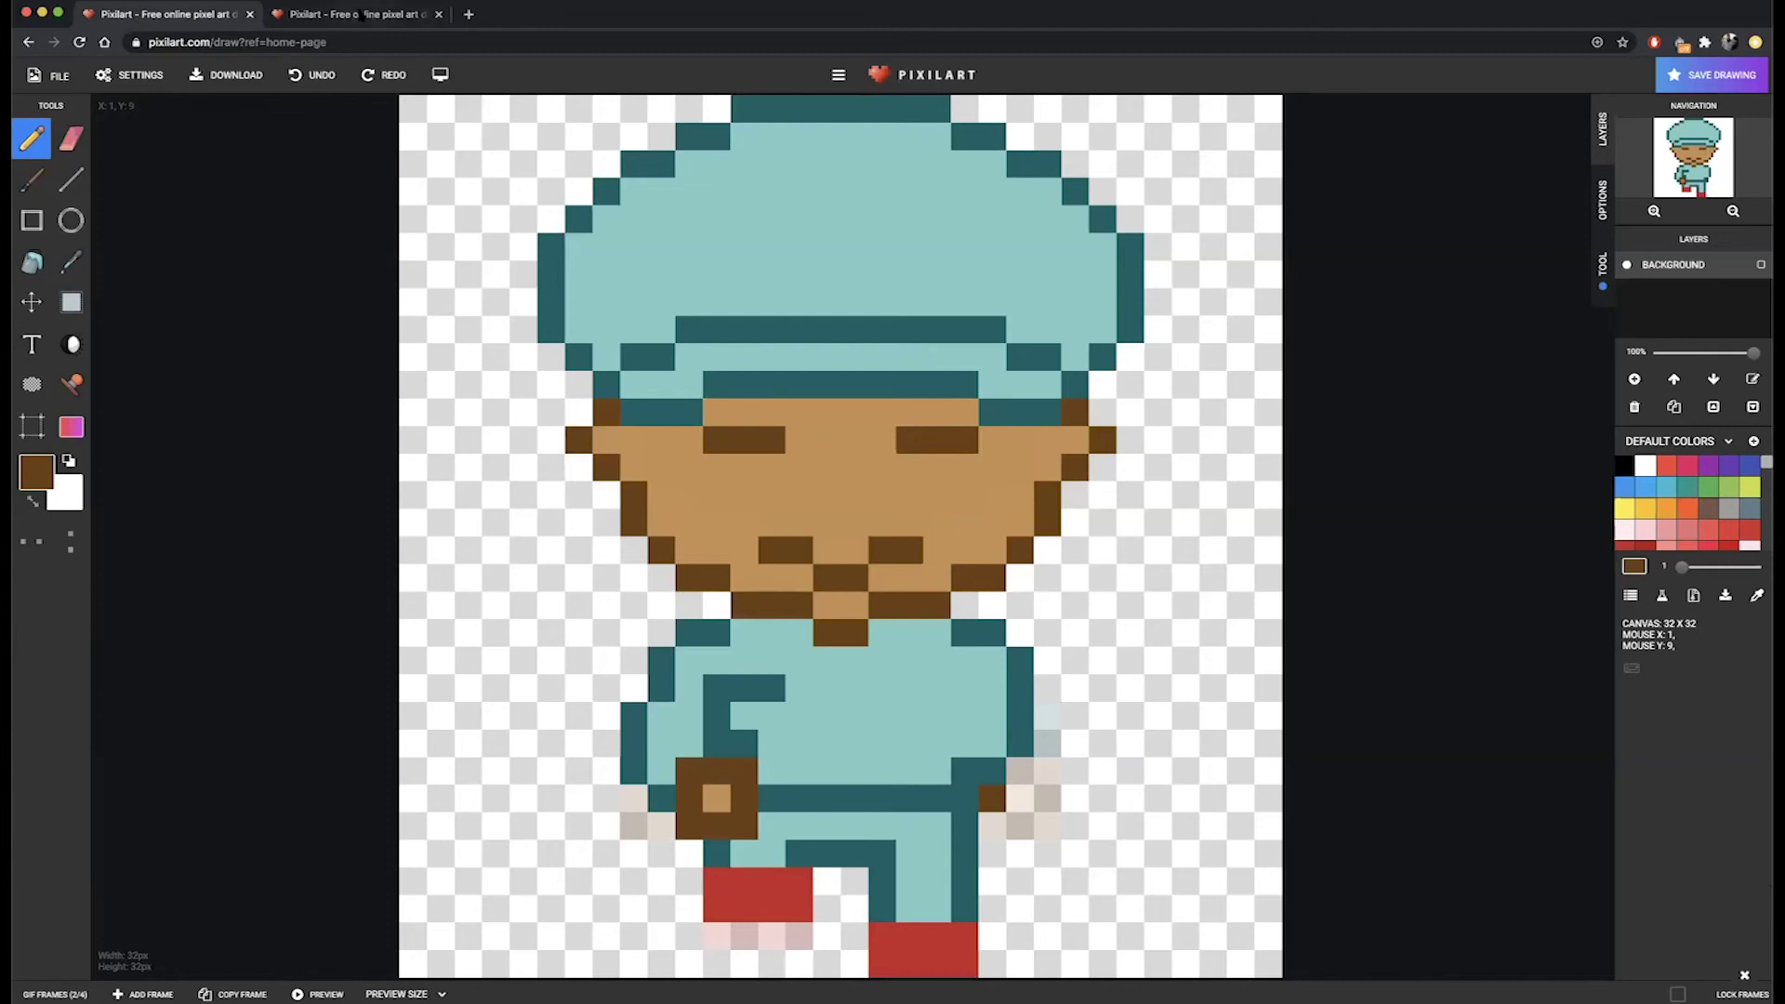
left_click(362, 15)
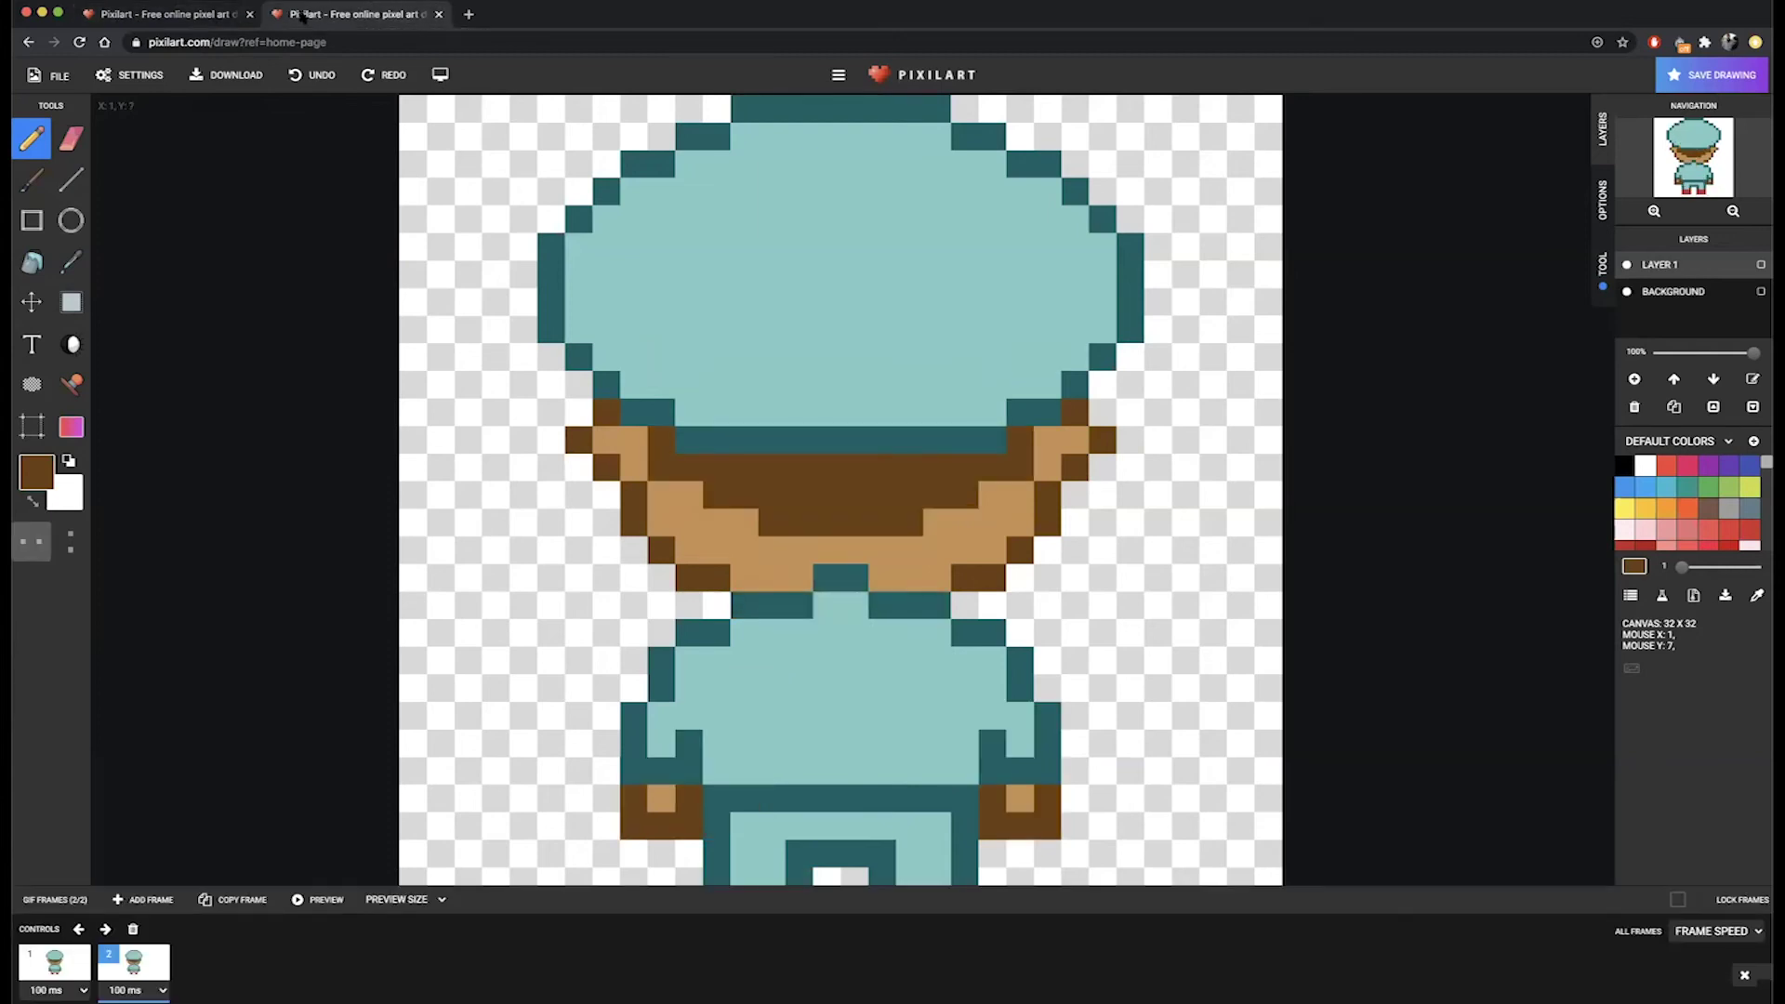
left_click(198, 15)
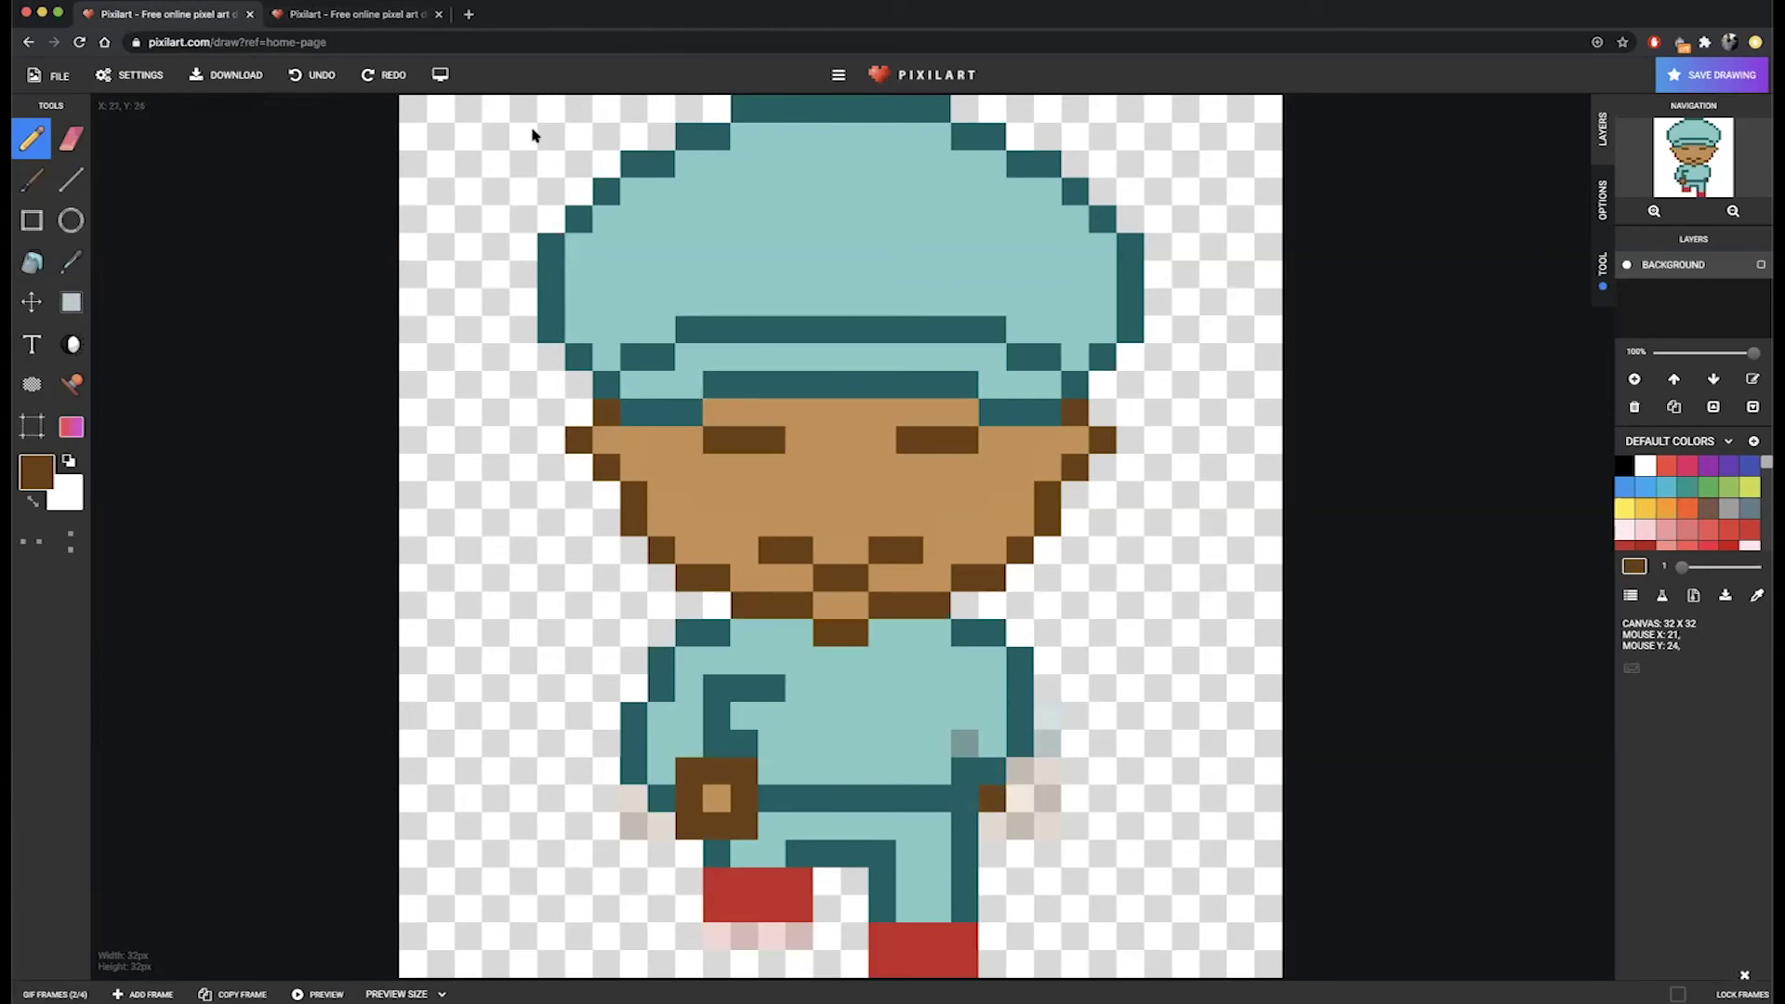
left_click(376, 15)
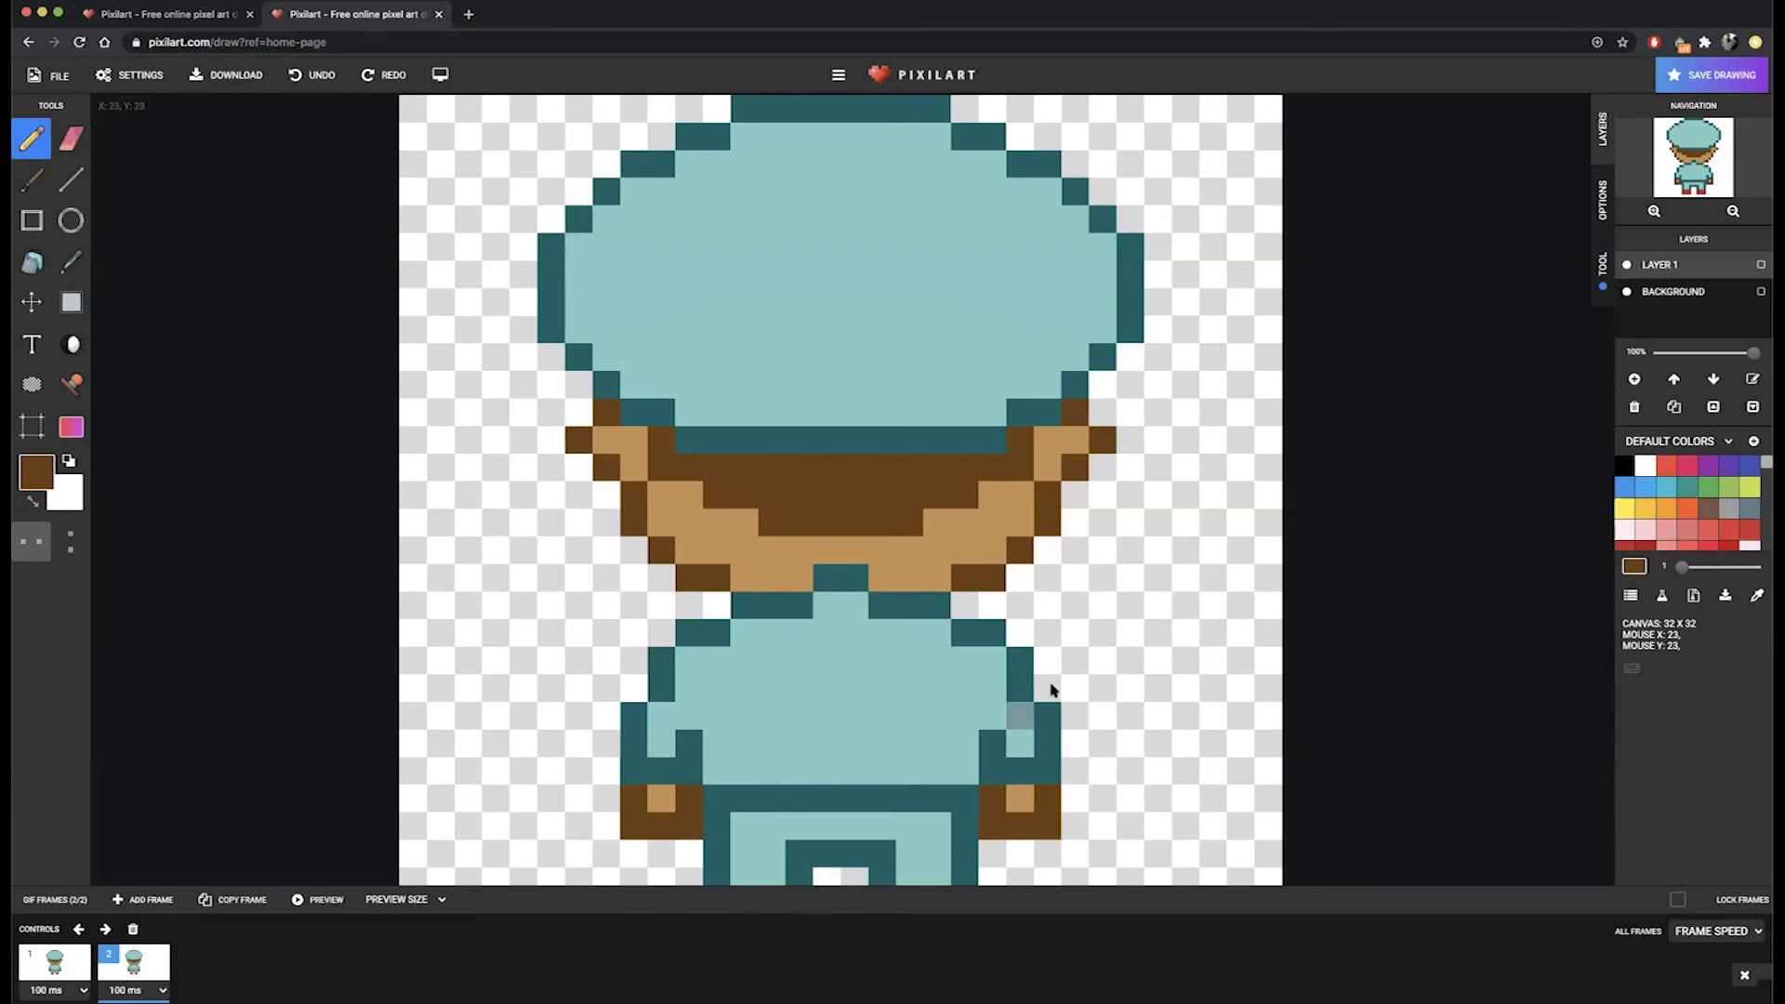
Following the reference, erase the mirrored arm pixels at columns 9 and 24 in rows 23–27, 10 and 23 in rows 25–27, and 11 and 22 in row 27.
left_click(71, 139)
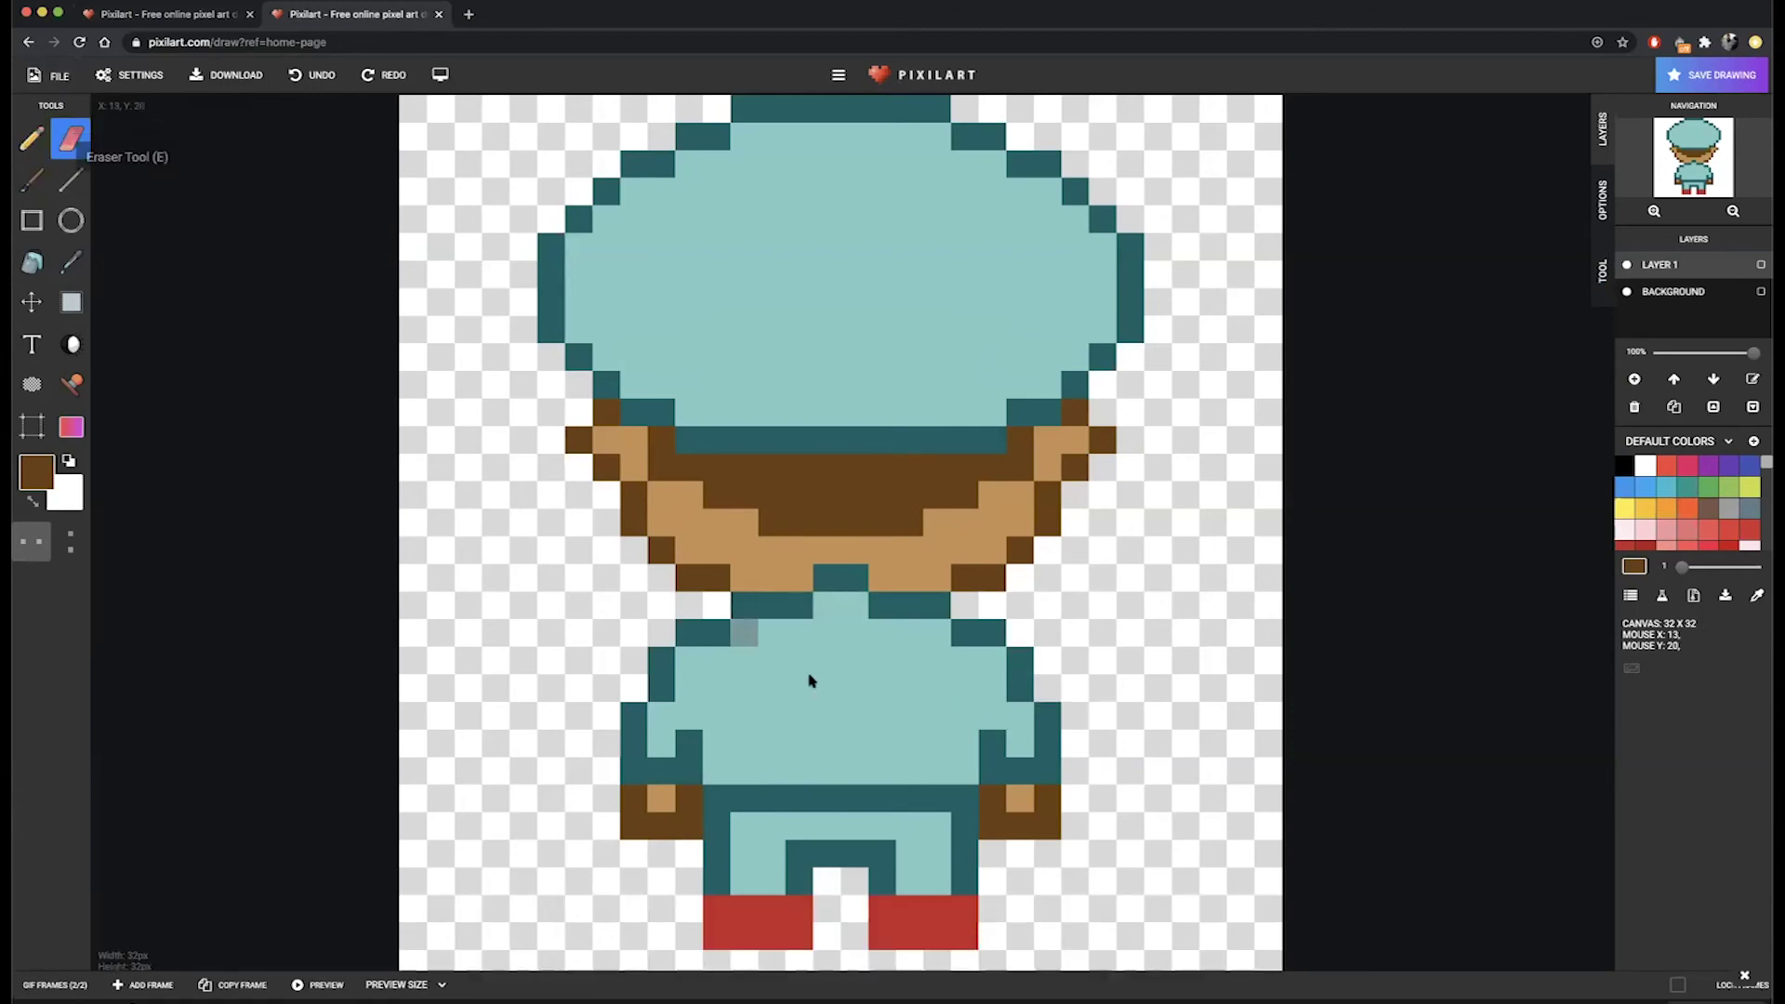
left_click_drag(1046, 714, 1057, 849)
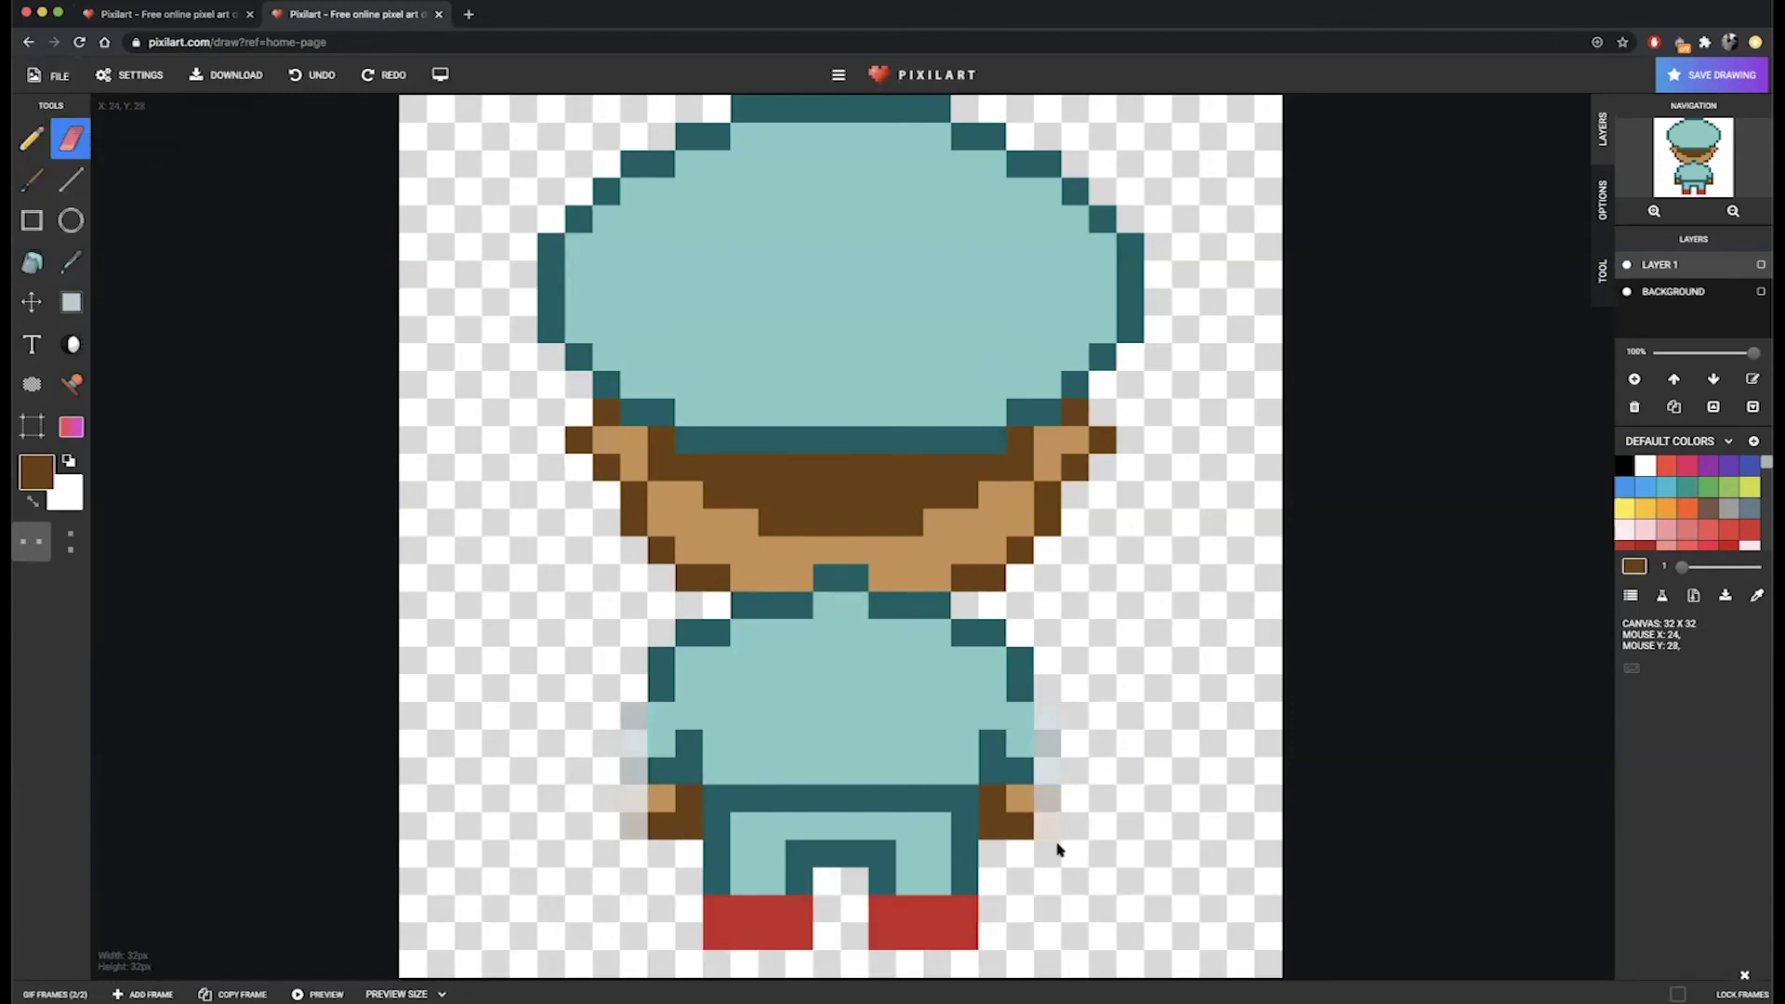
left_click(220, 26)
left_click(335, 21)
left_click(208, 16)
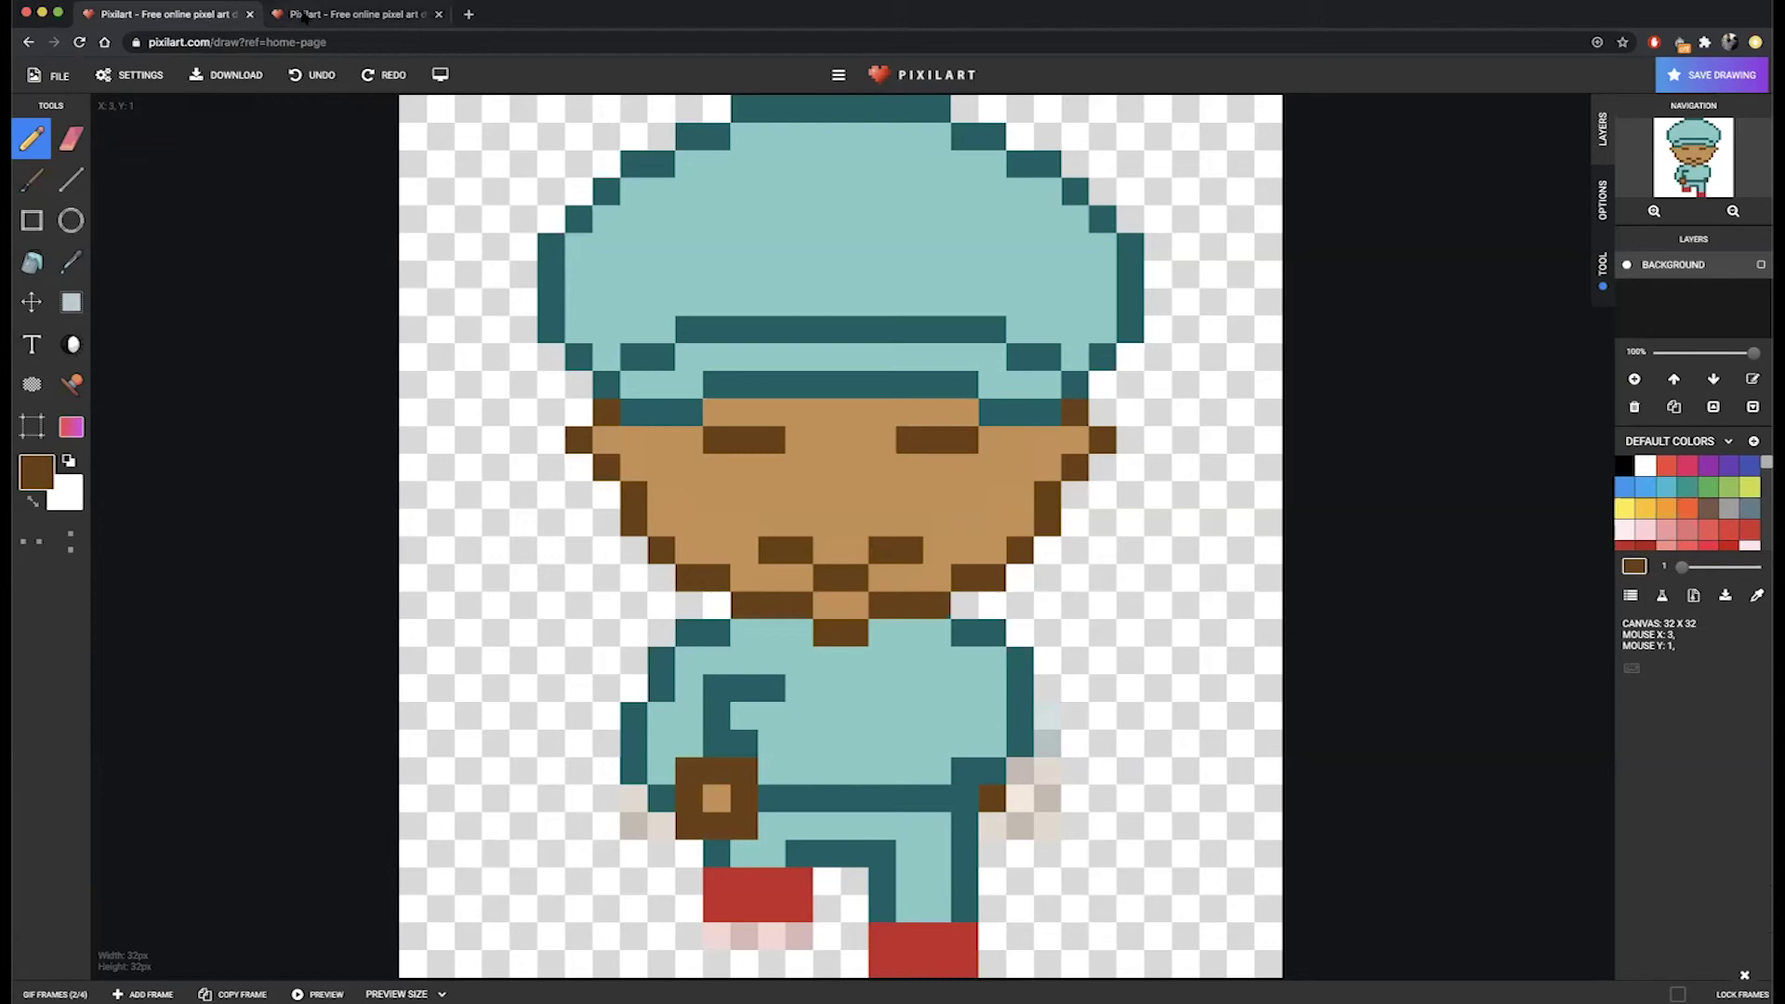
left_click(332, 17)
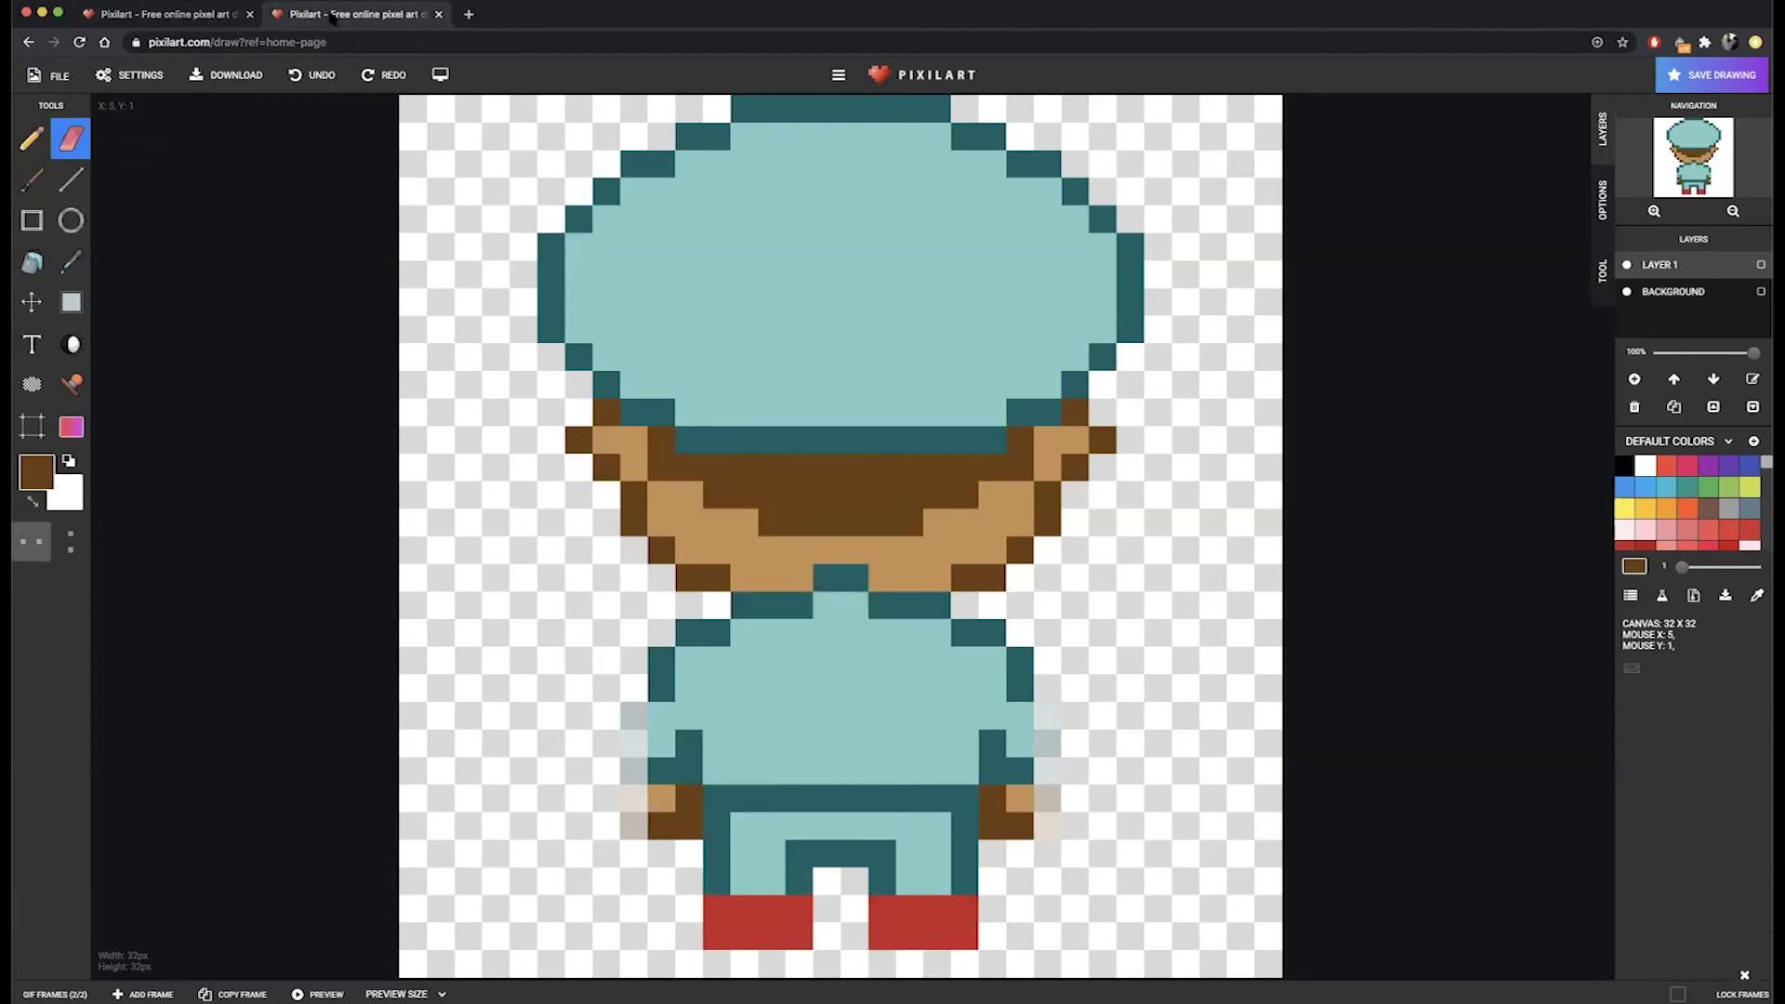
left_click(144, 20)
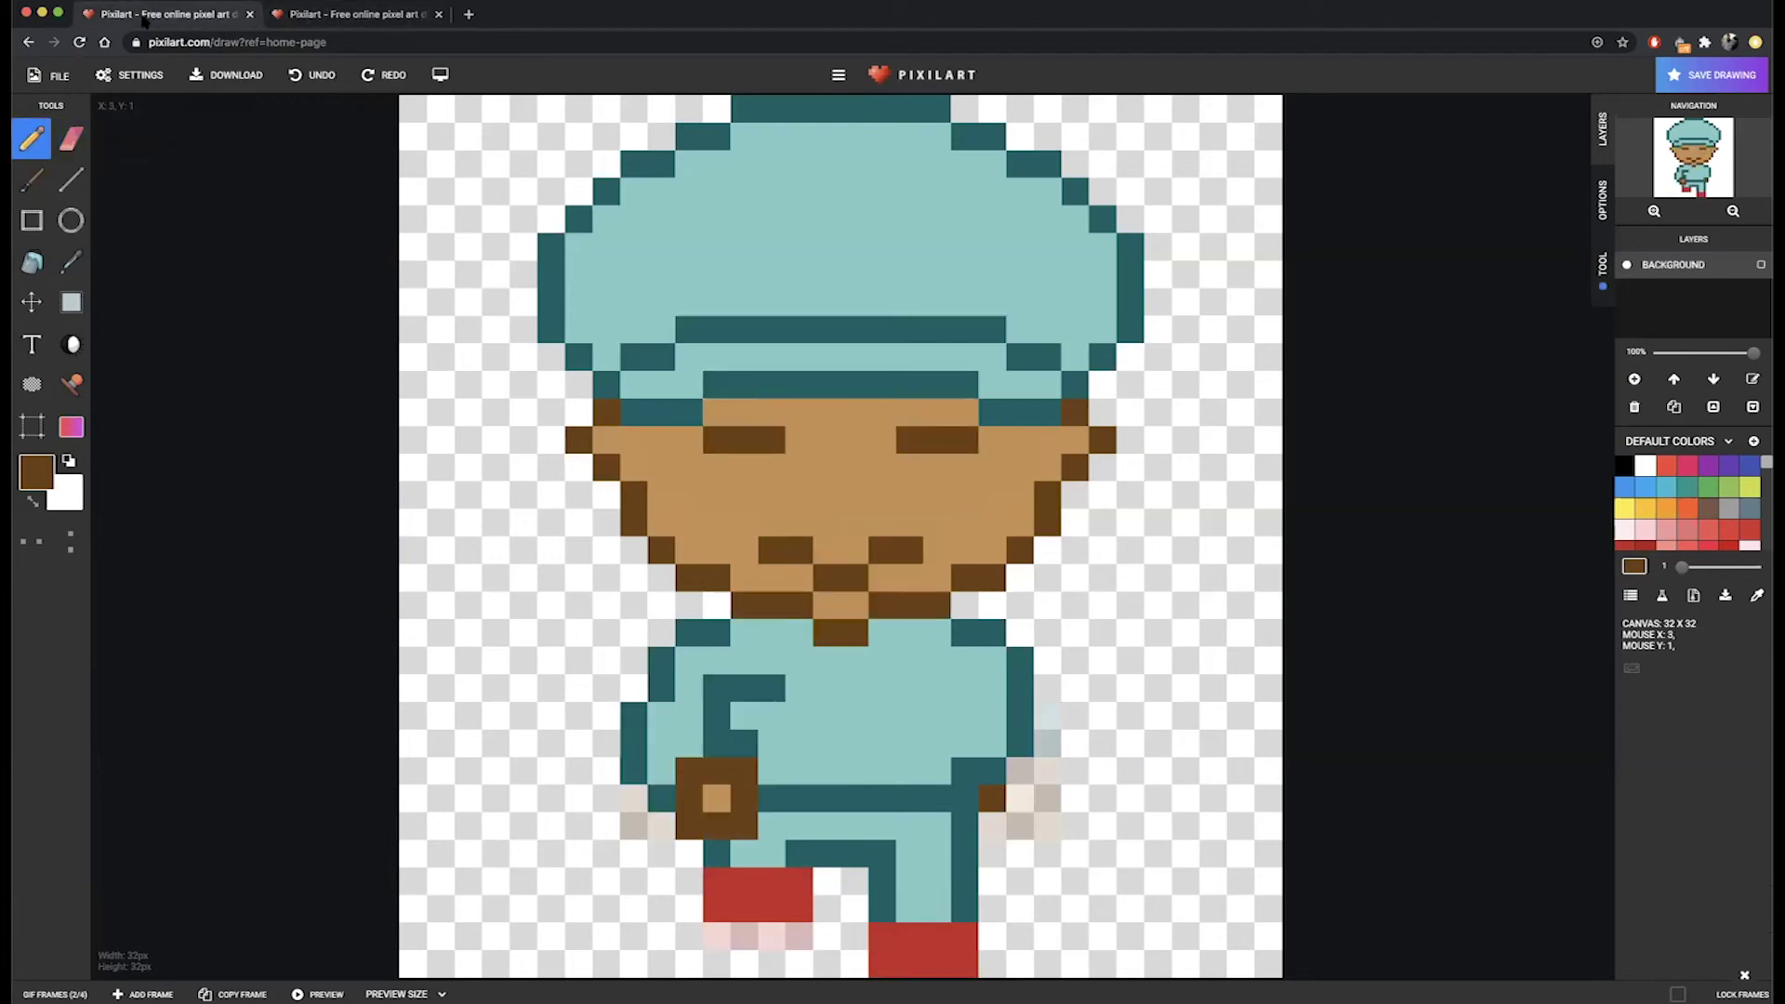
left_click(333, 20)
left_click(194, 21)
left_click(346, 14)
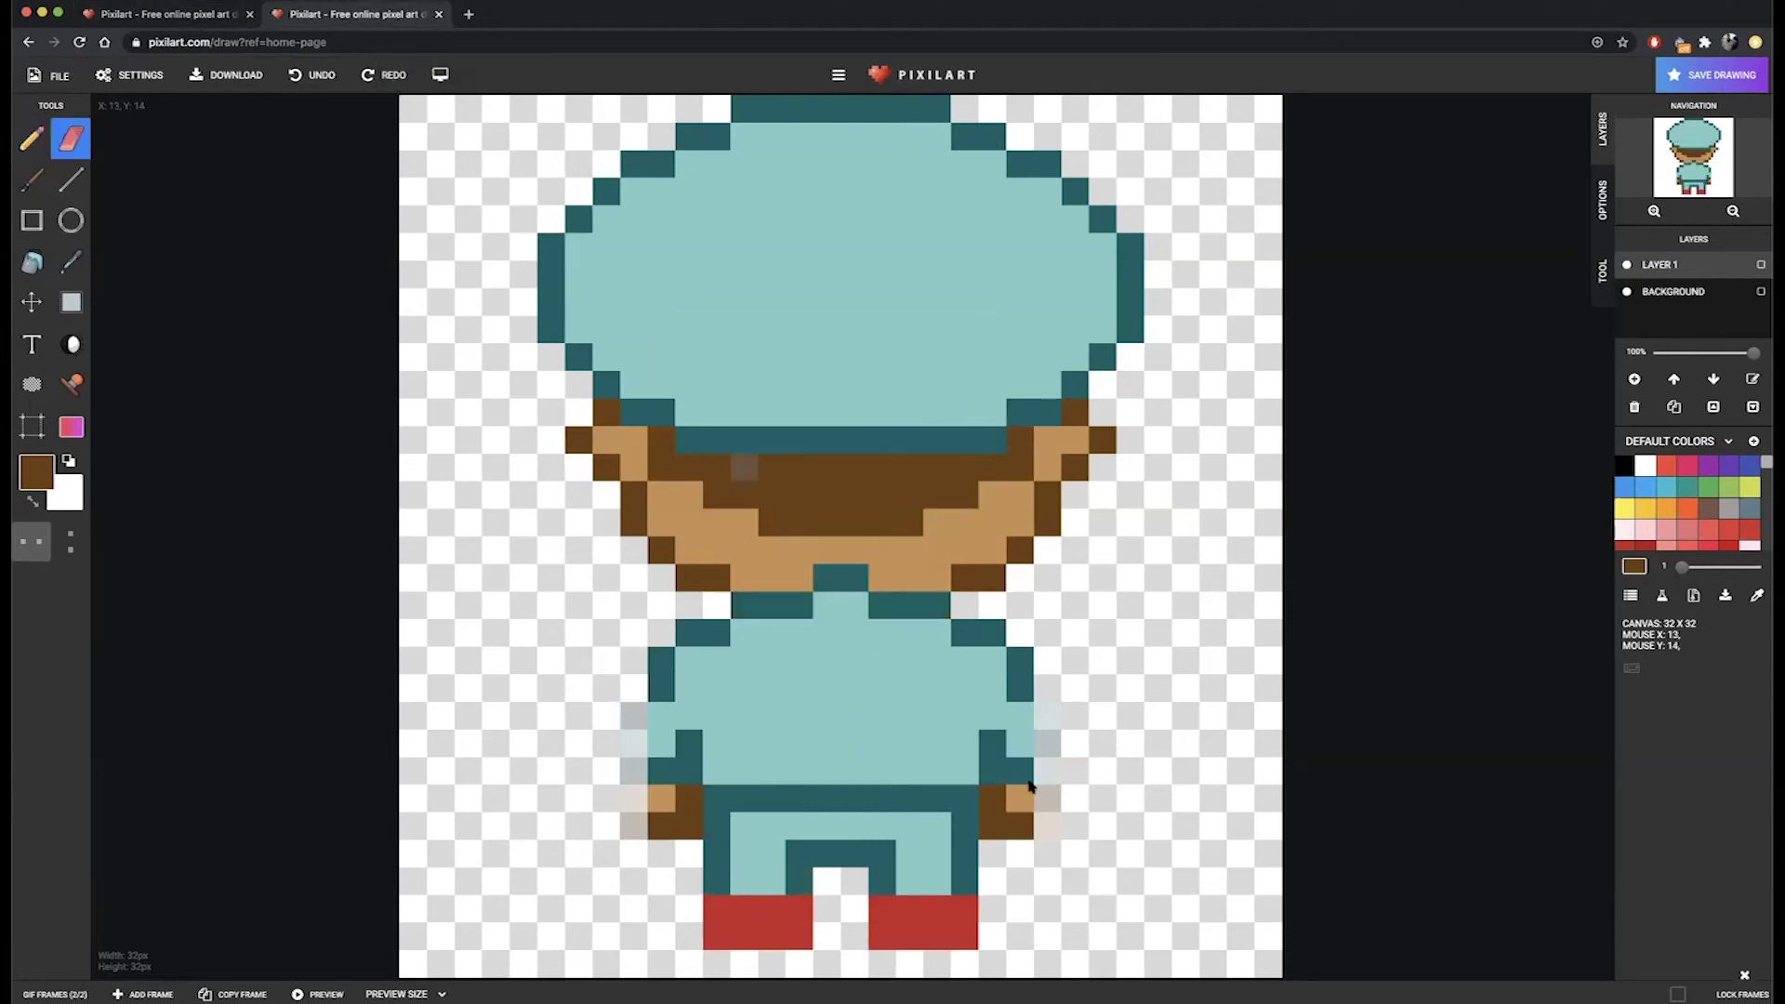
left_click_drag(1023, 770, 1027, 830)
left_click(1004, 833)
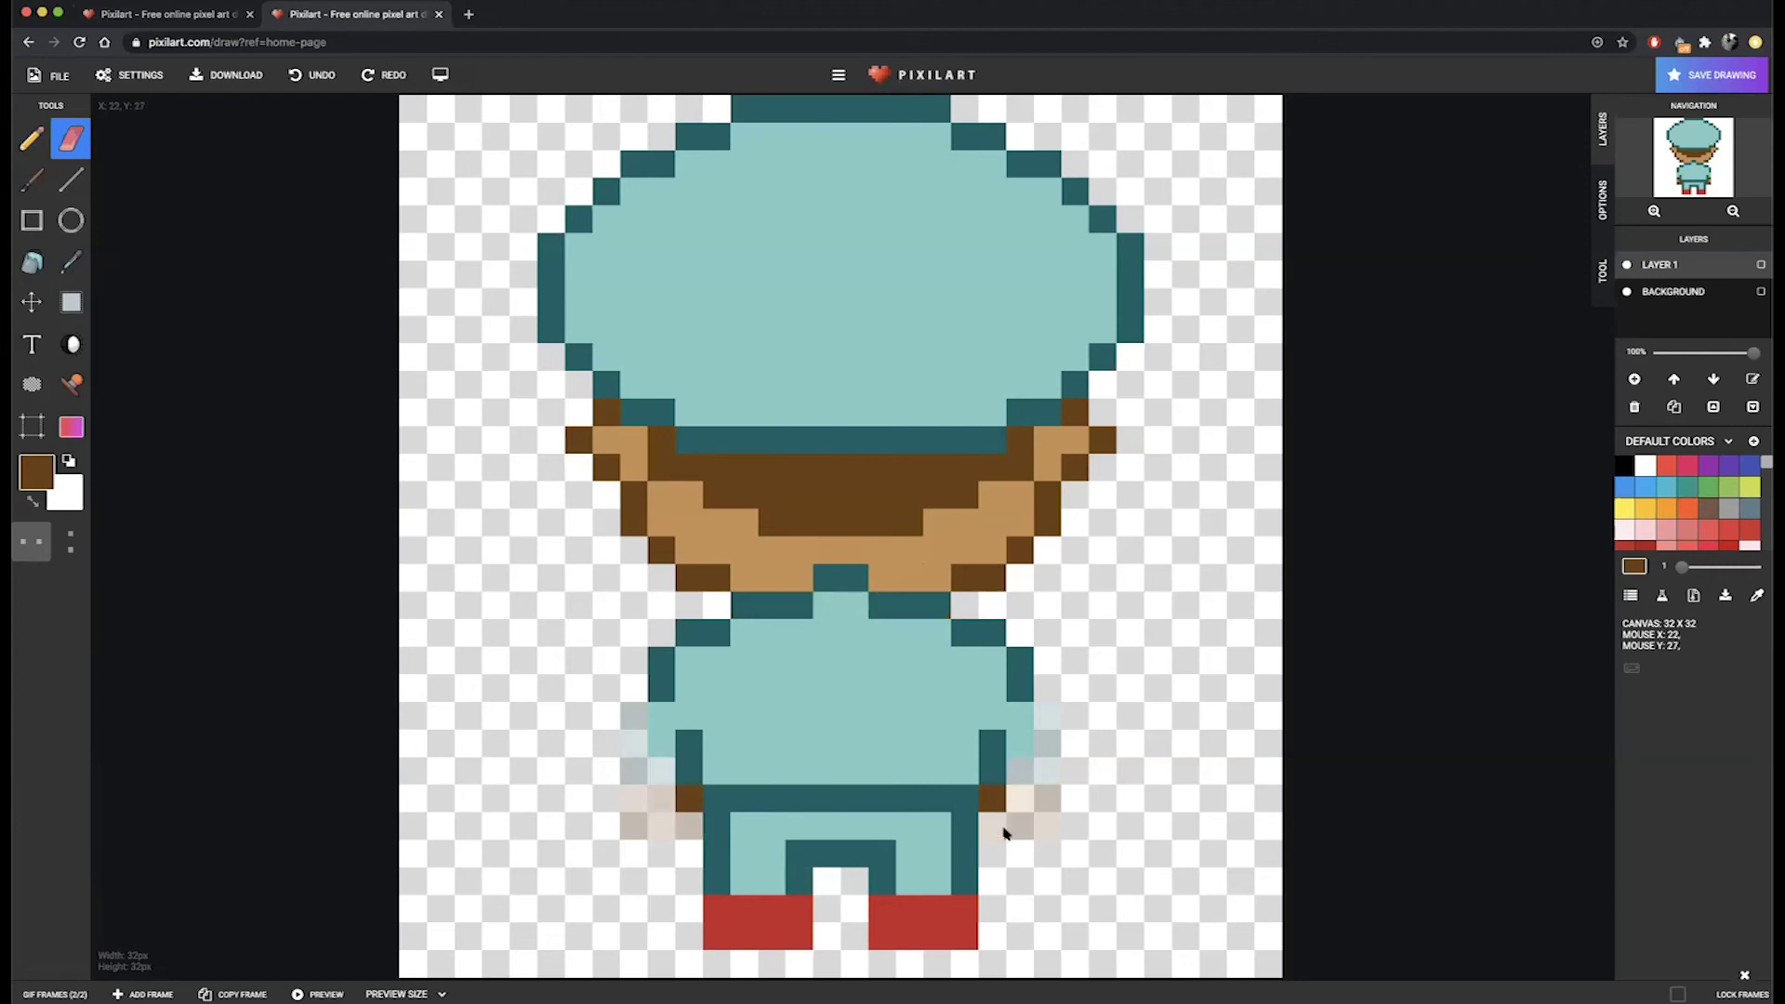
Turn off horizontal mirroring, check the reference's walking pose and recolor the brown pixel at column 20, row 27 with light teal.
left_click(25, 550)
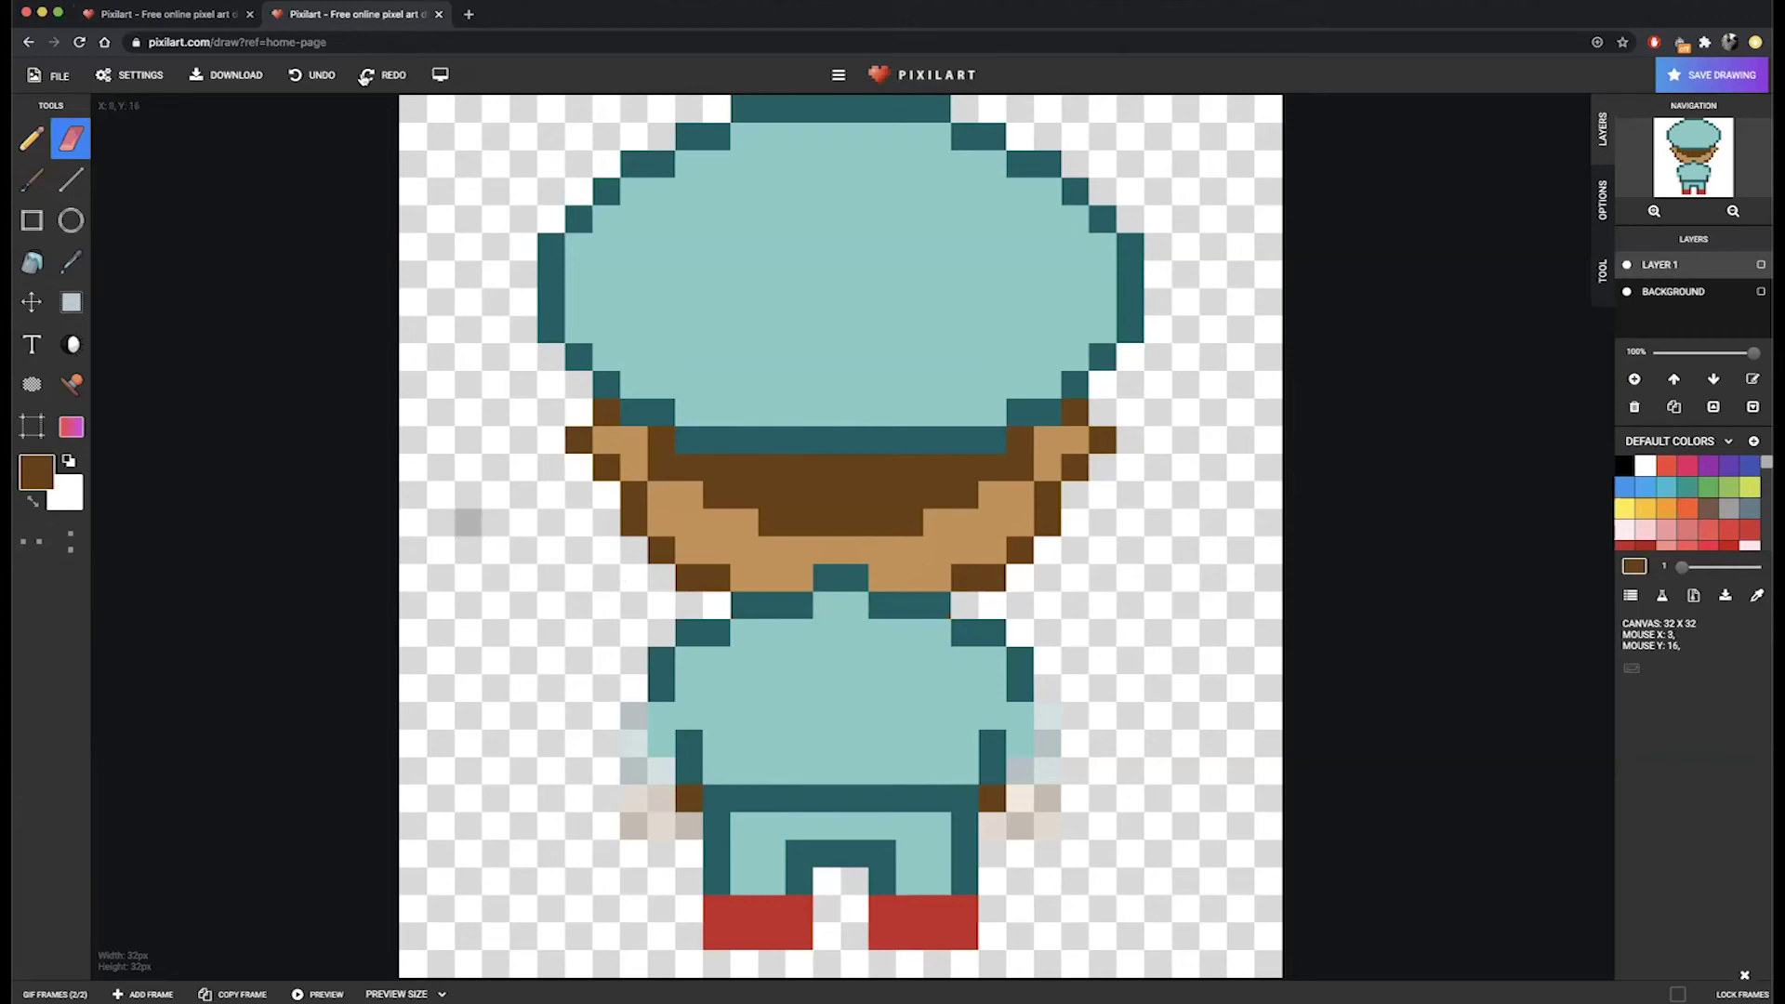
left_click(194, 19)
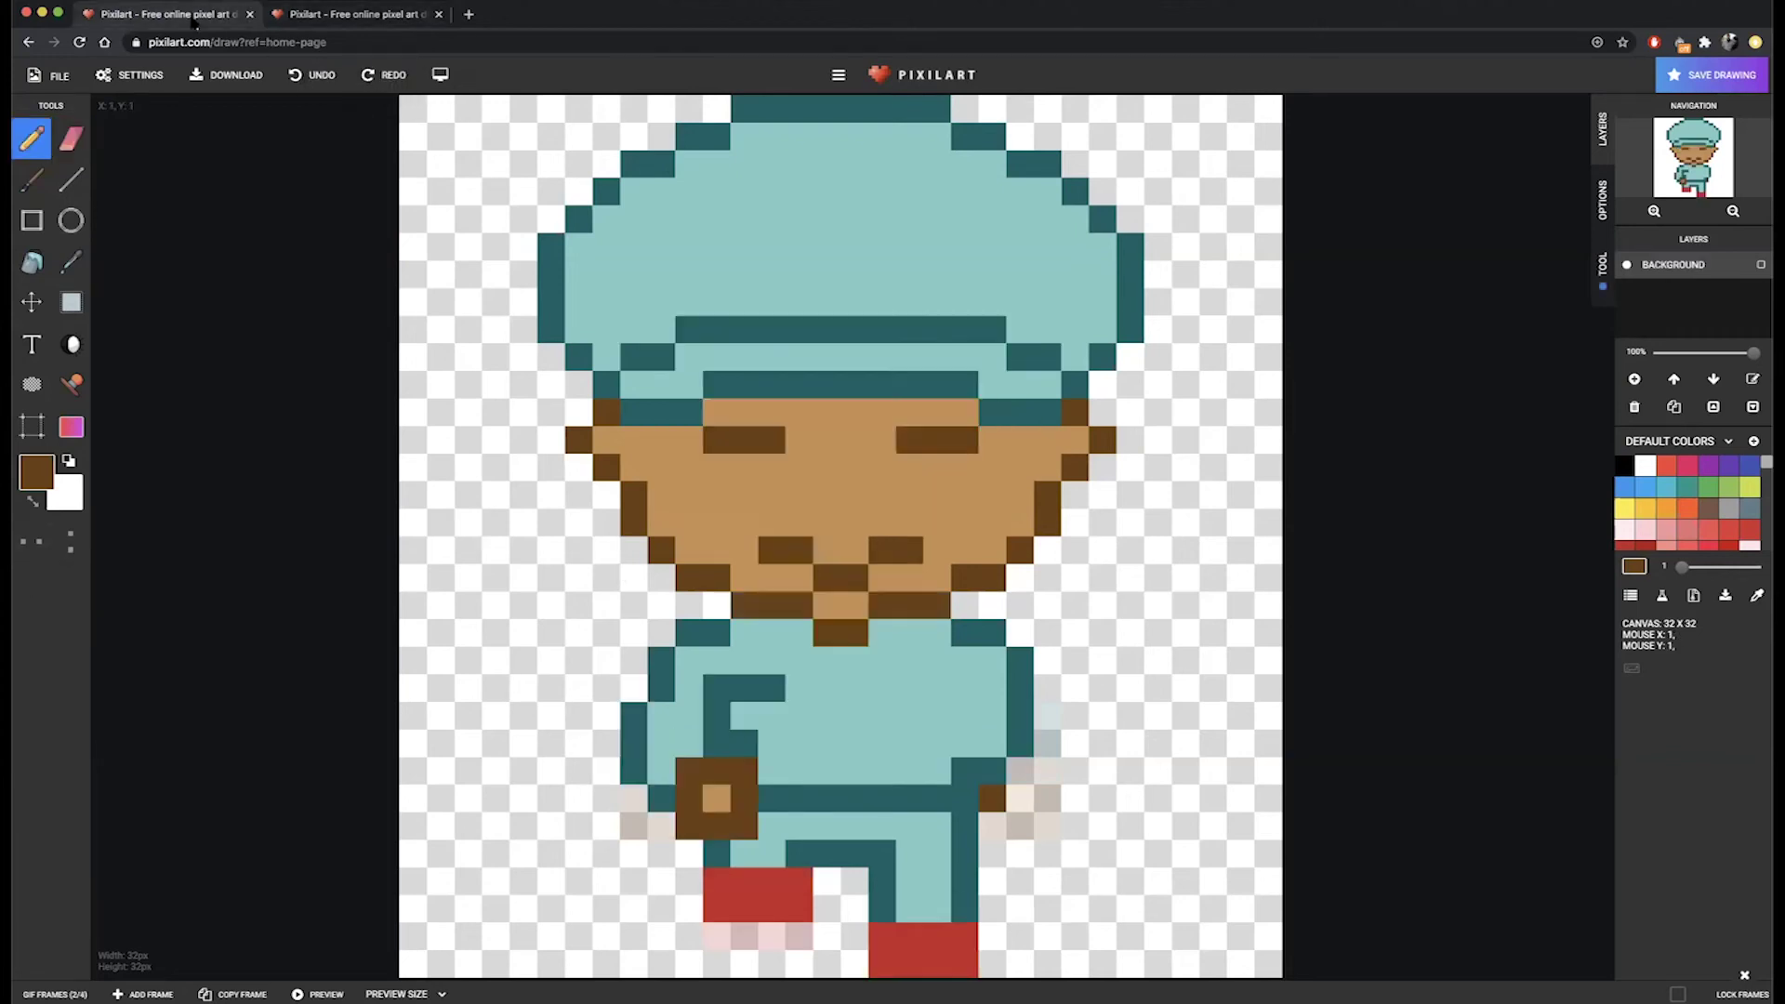
left_click(337, 16)
left_click(212, 18)
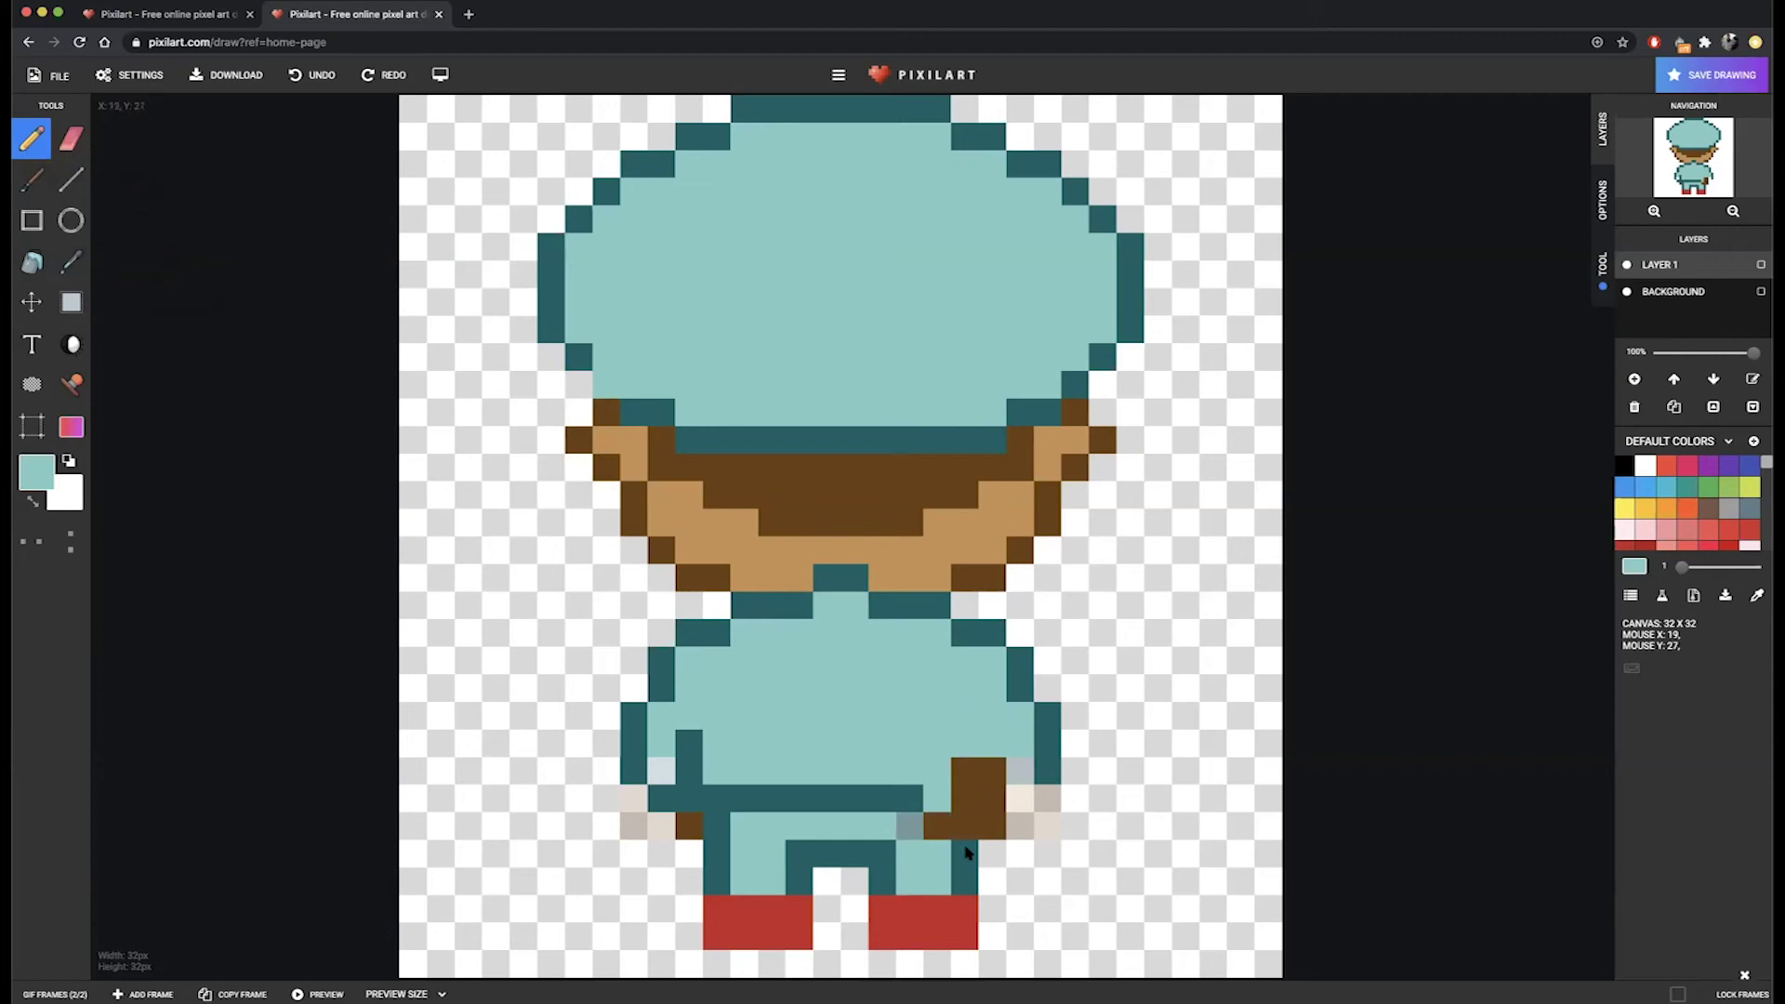
left_click(937, 825)
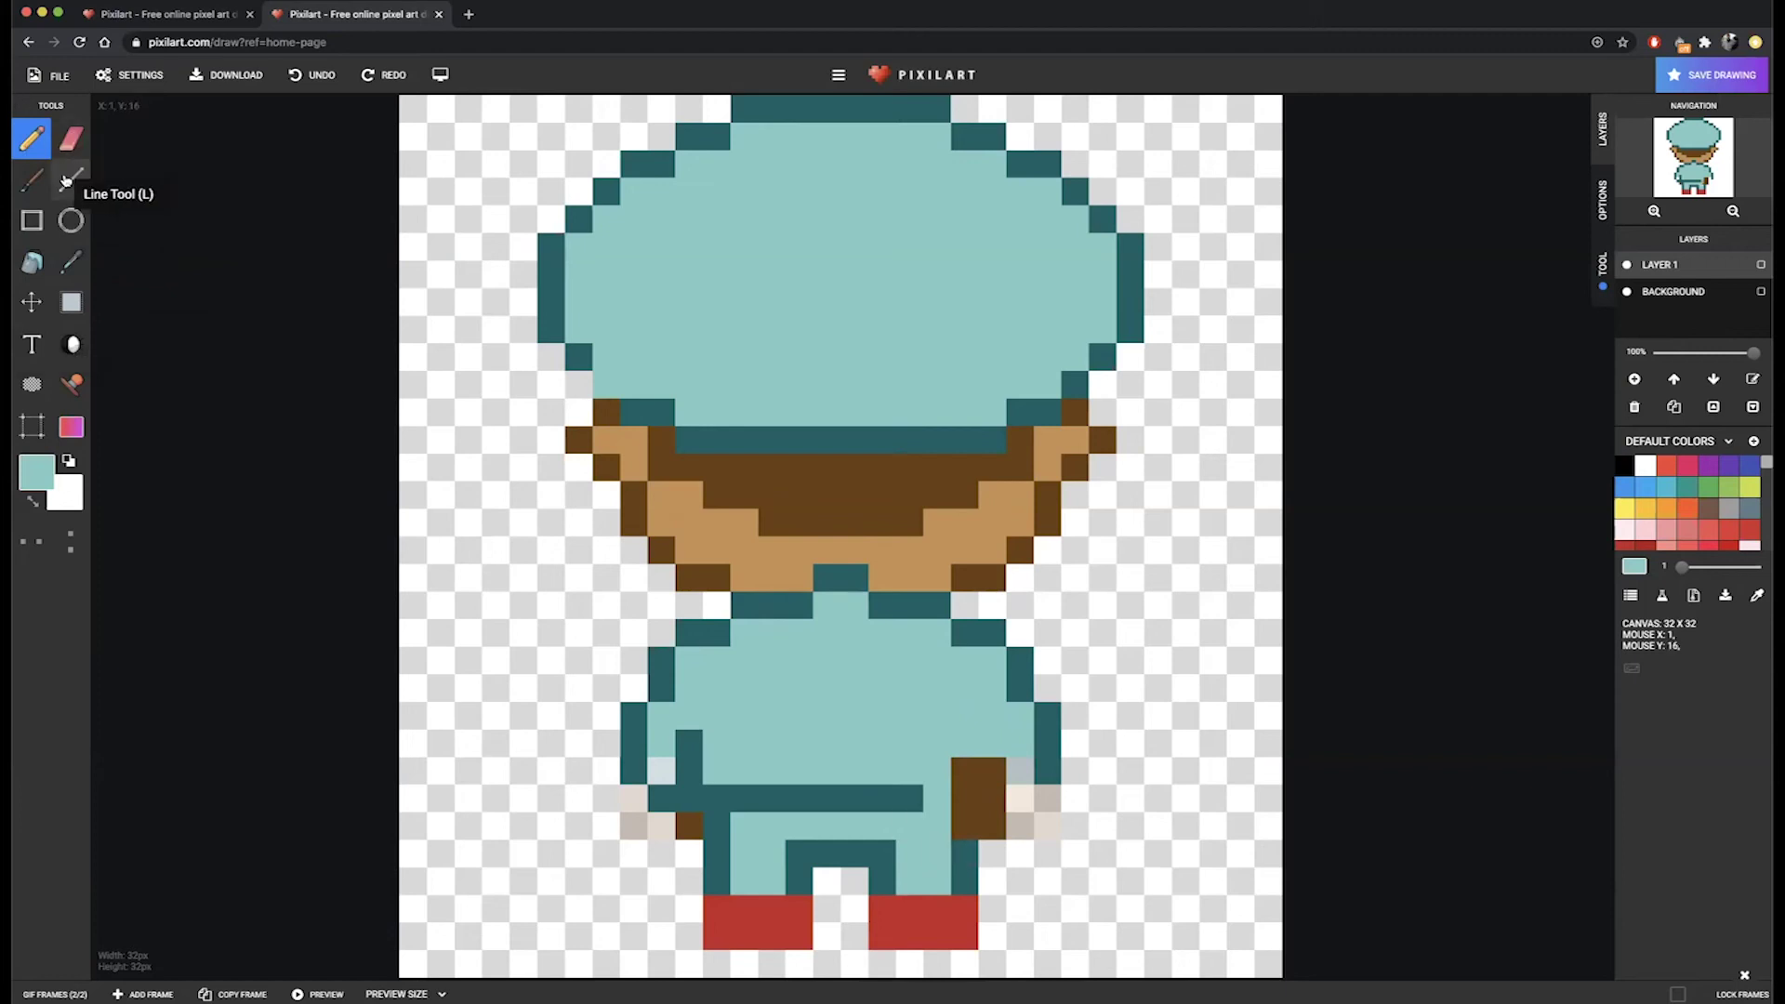
Sample the hair's dark brown and extend the hand block with column 23 in rows 25–27.
left_click(71, 263)
left_click(691, 472)
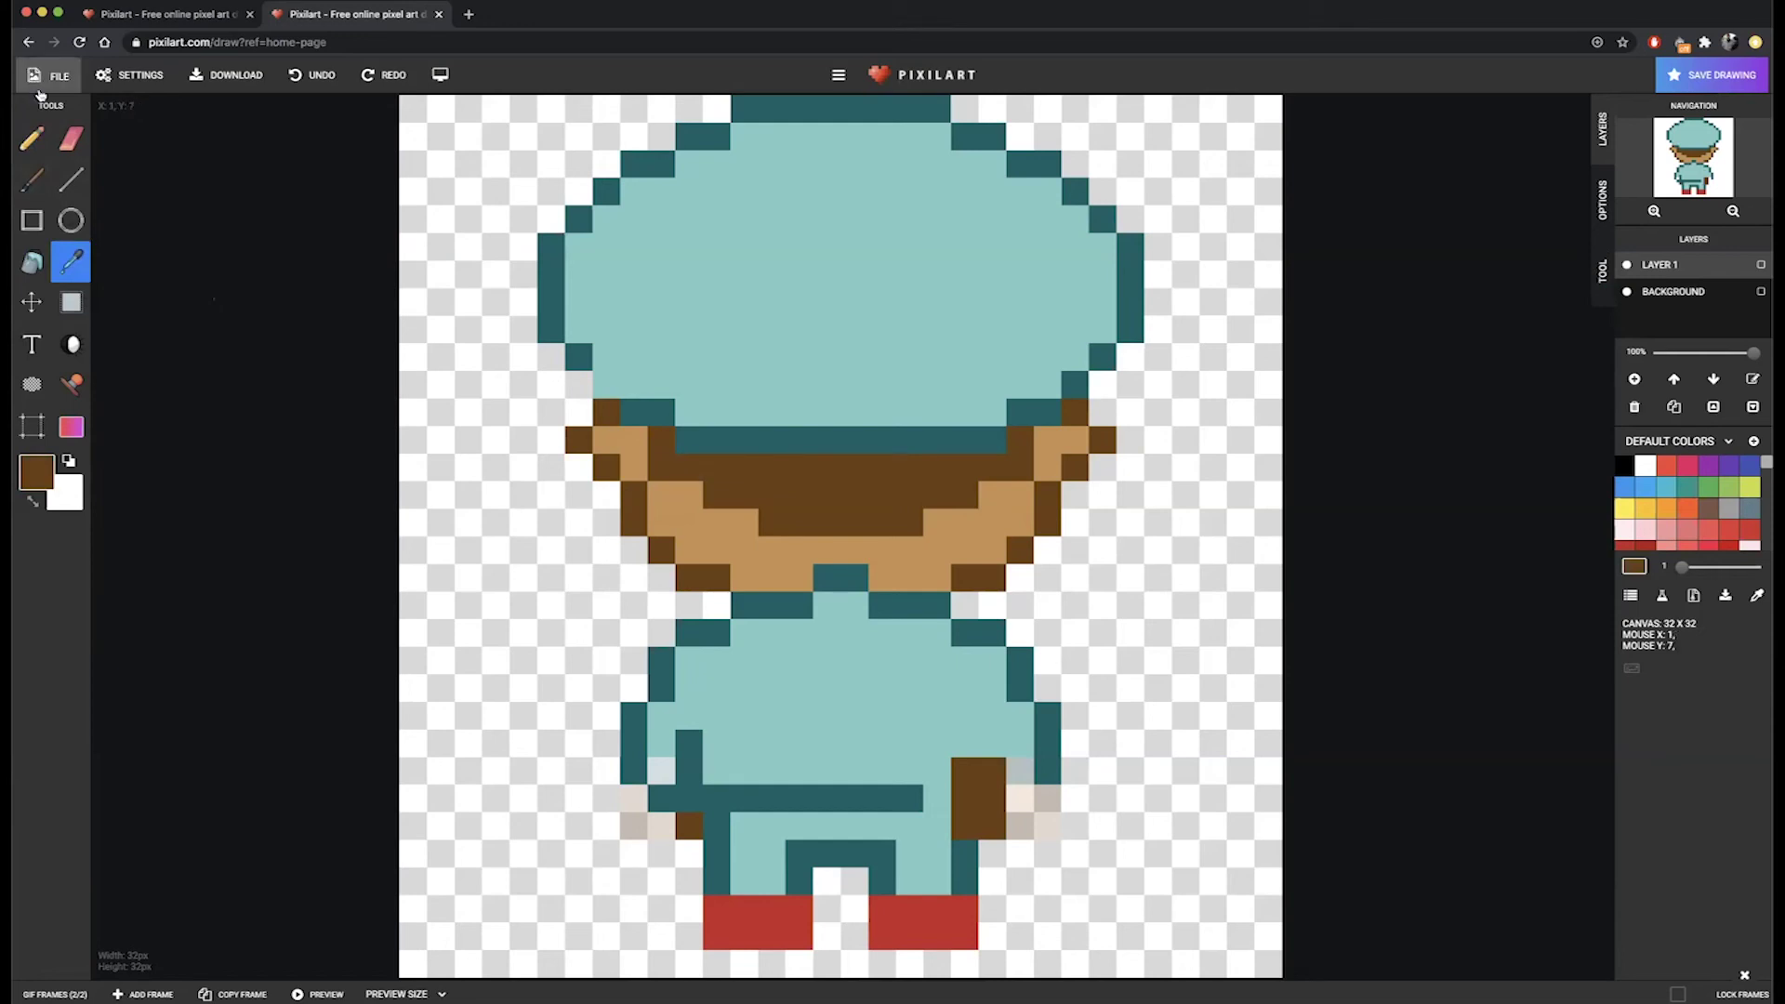
left_click(32, 138)
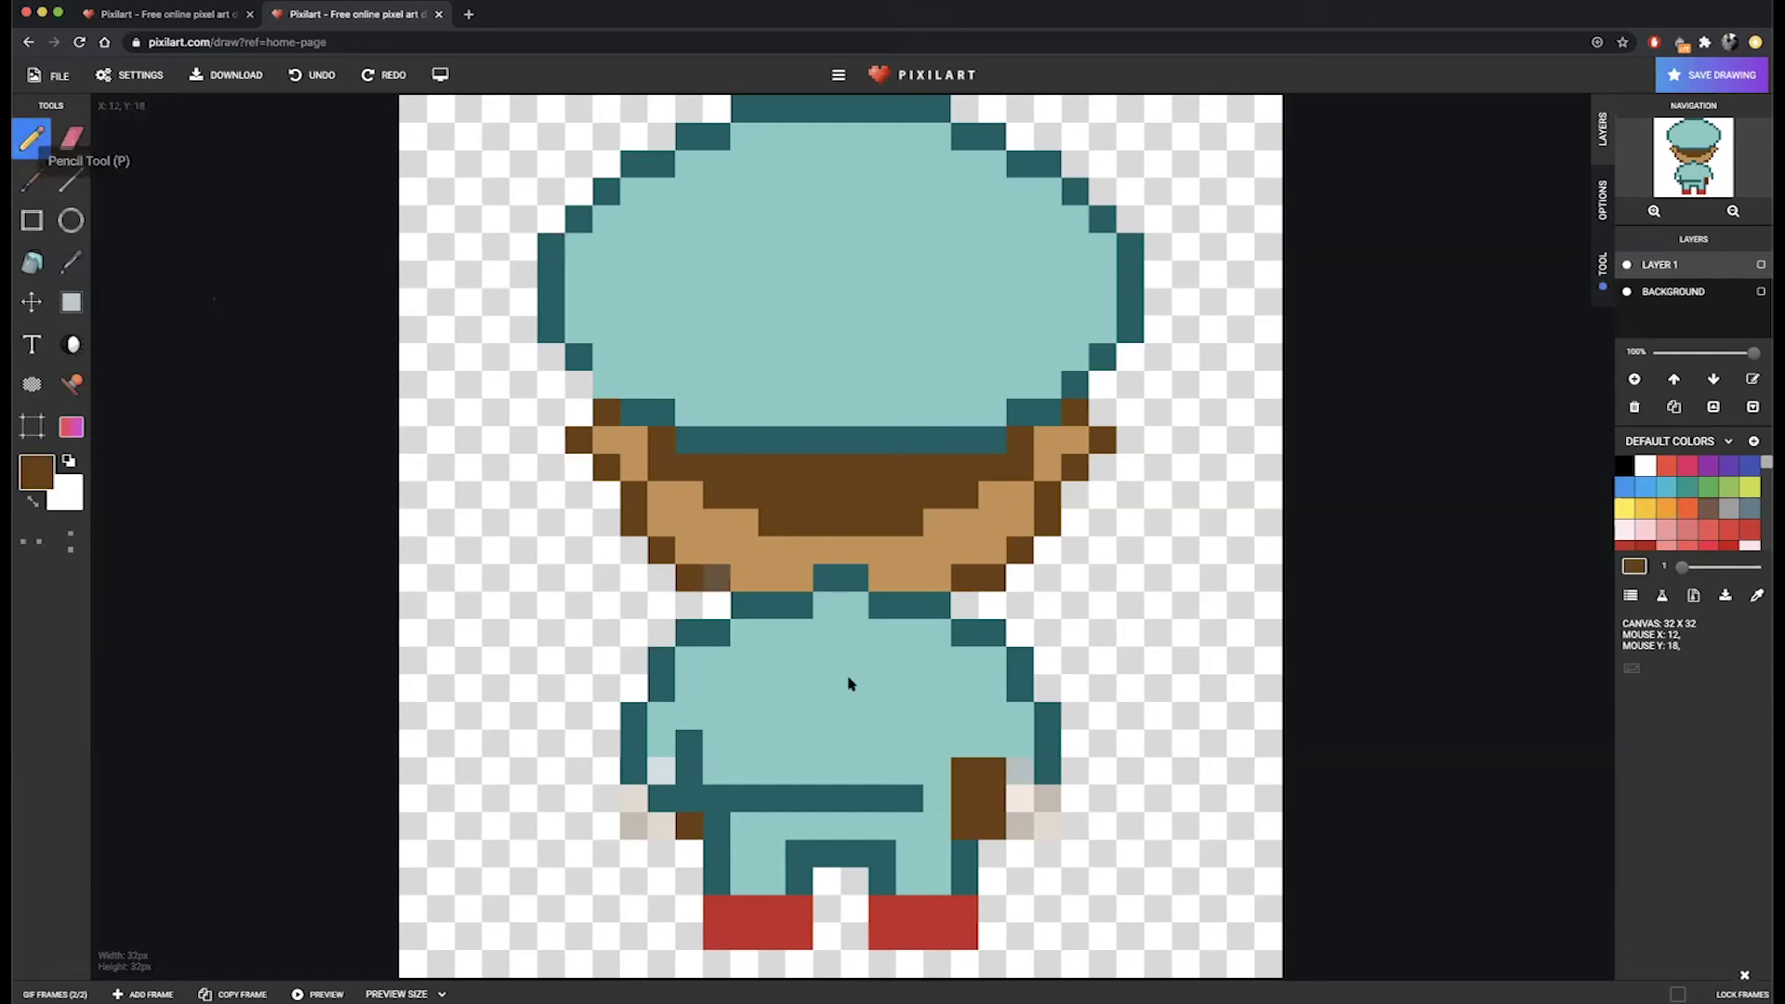
left_click_drag(1026, 783, 1021, 813)
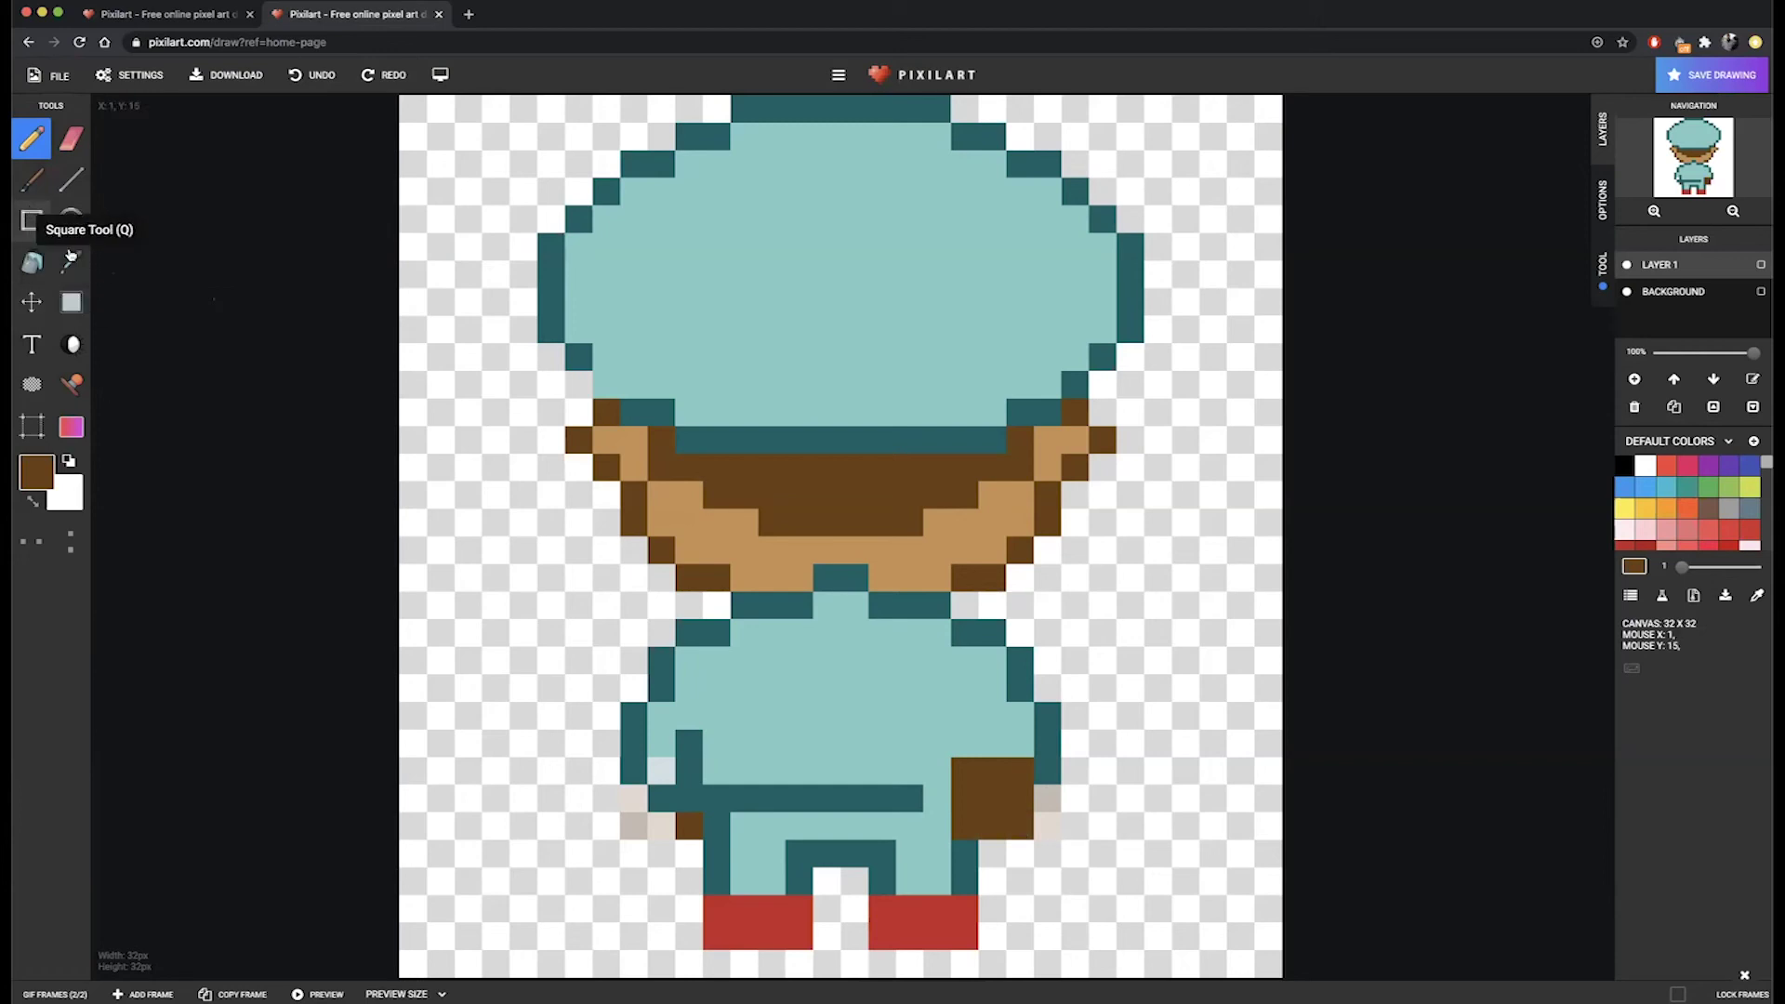
Sample the face's tan and fill the hand's center pixel at column 22, row 26.
key("v")
left_click(631, 441)
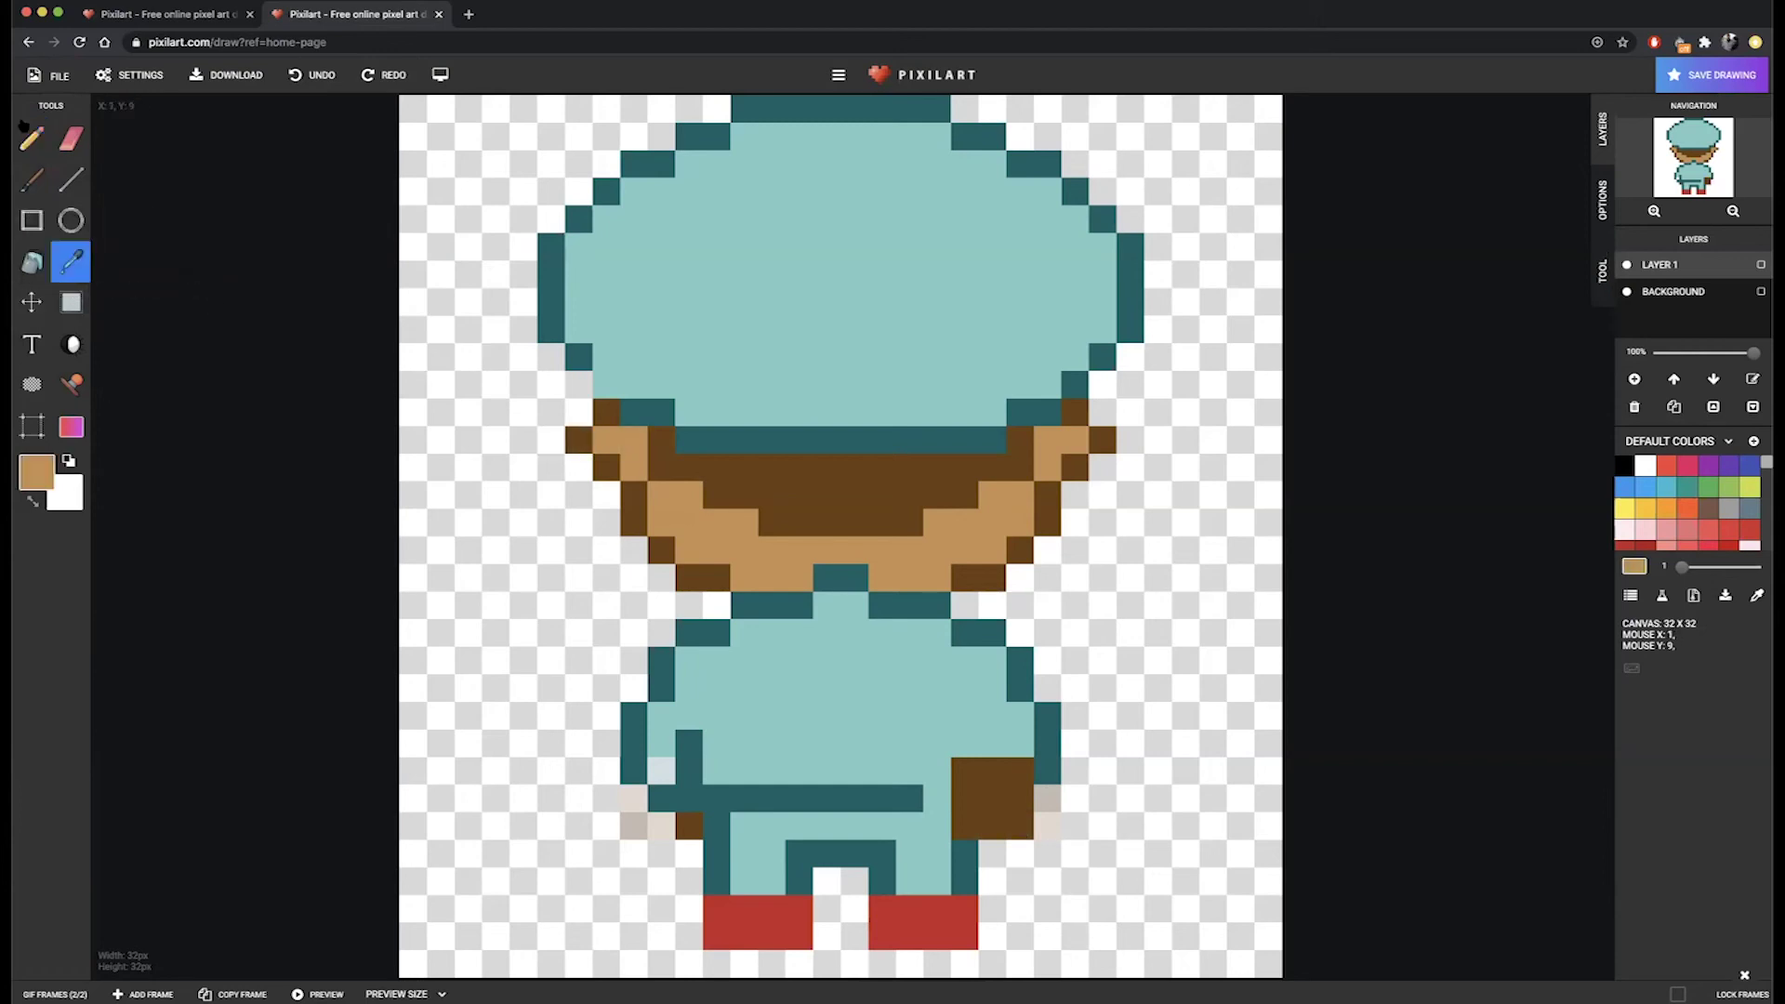
left_click(33, 136)
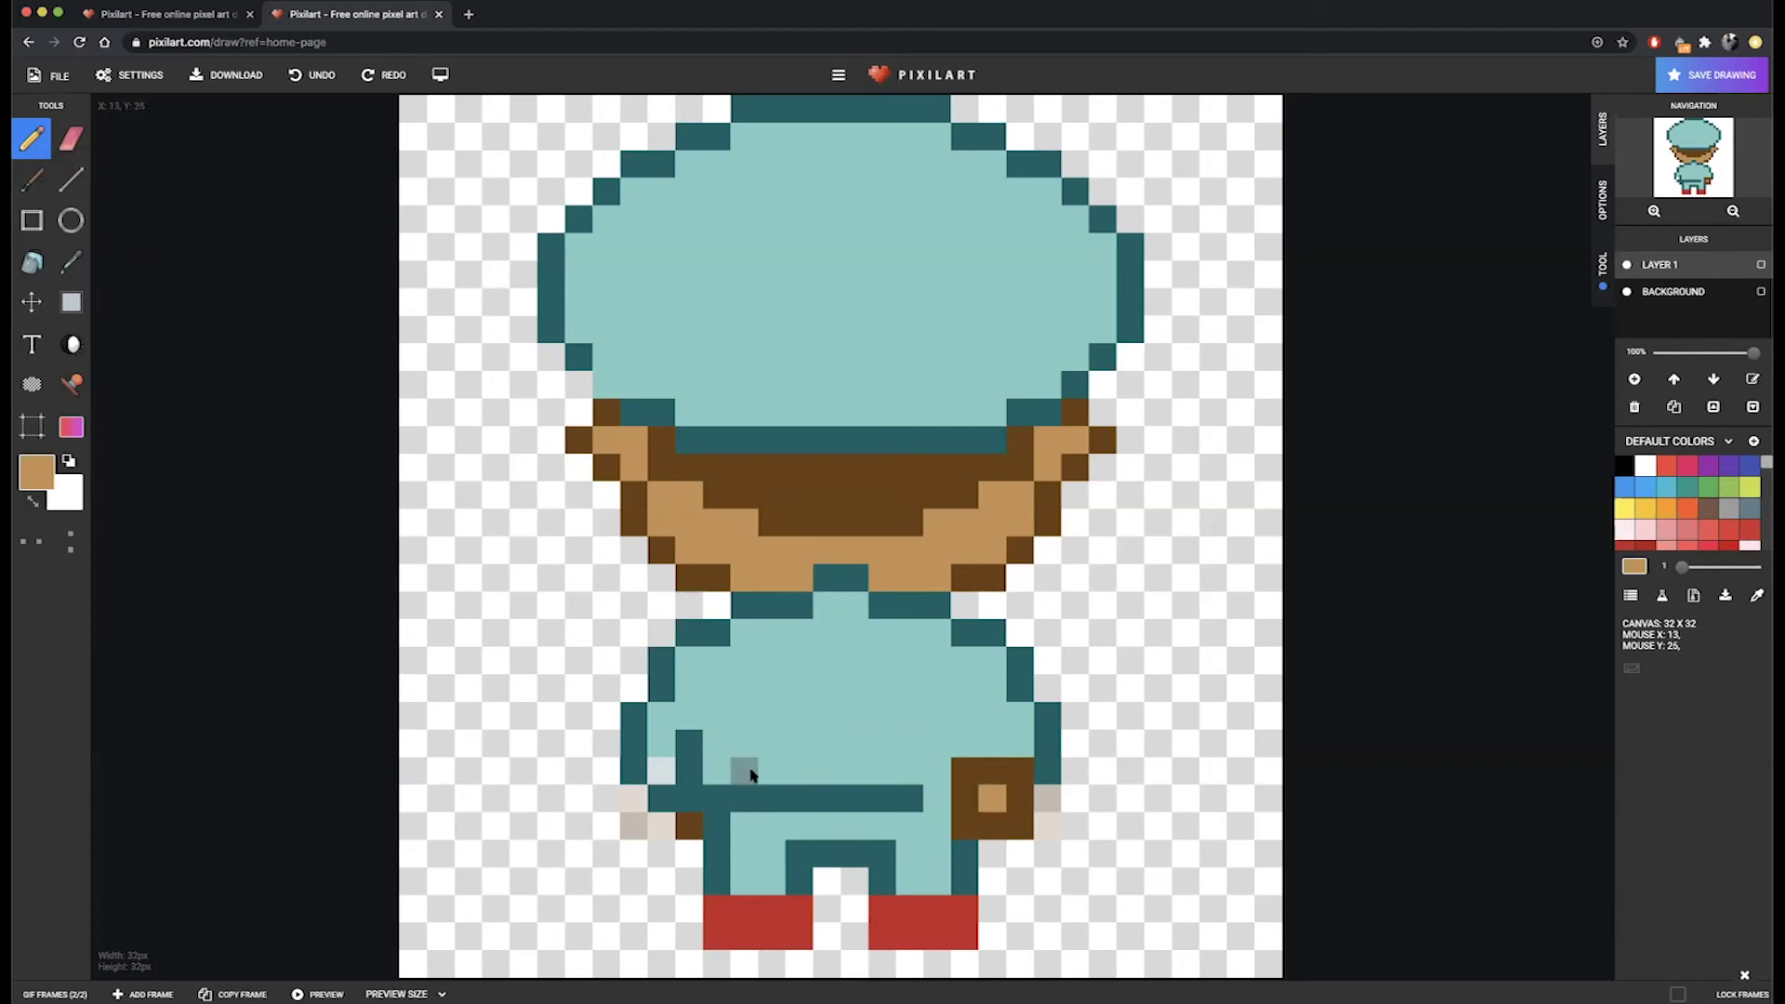
scroll(705, 815, "up", 2)
scroll(721, 818, "down", 2)
Sample the hat outline's dark teal and extend the waistline to the hand at column 20, row 26.
left_click(72, 264)
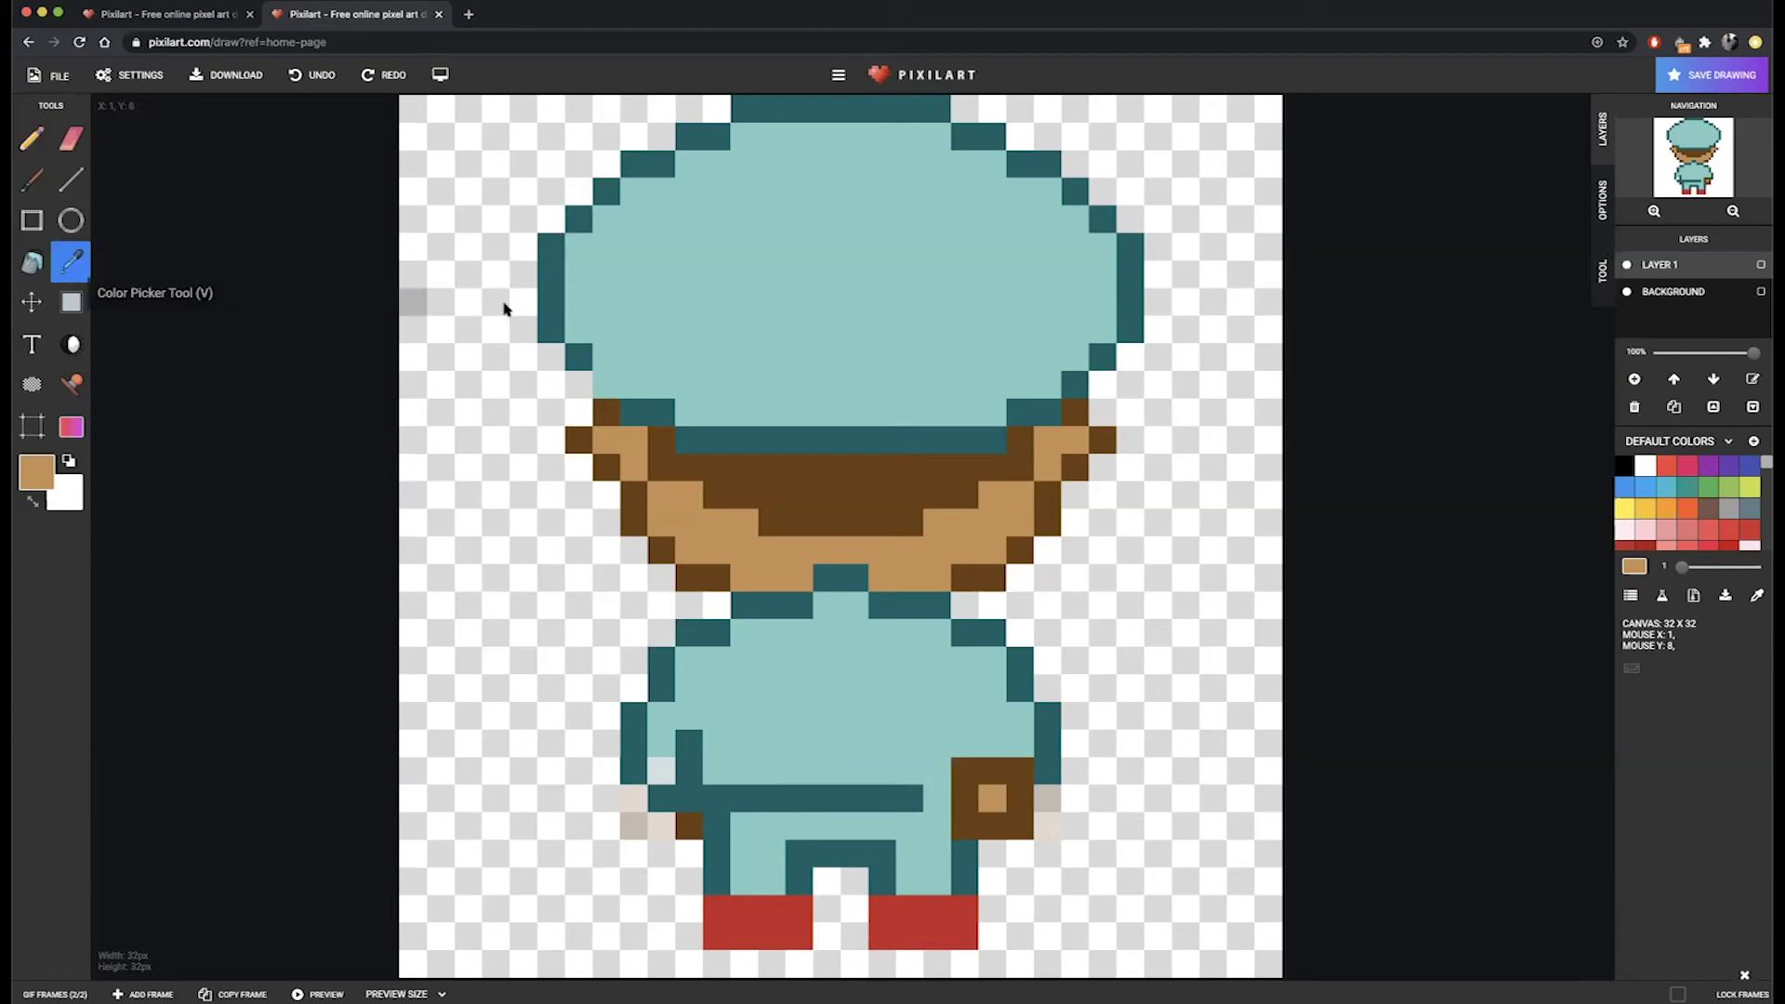
left_click(547, 287)
left_click(37, 141)
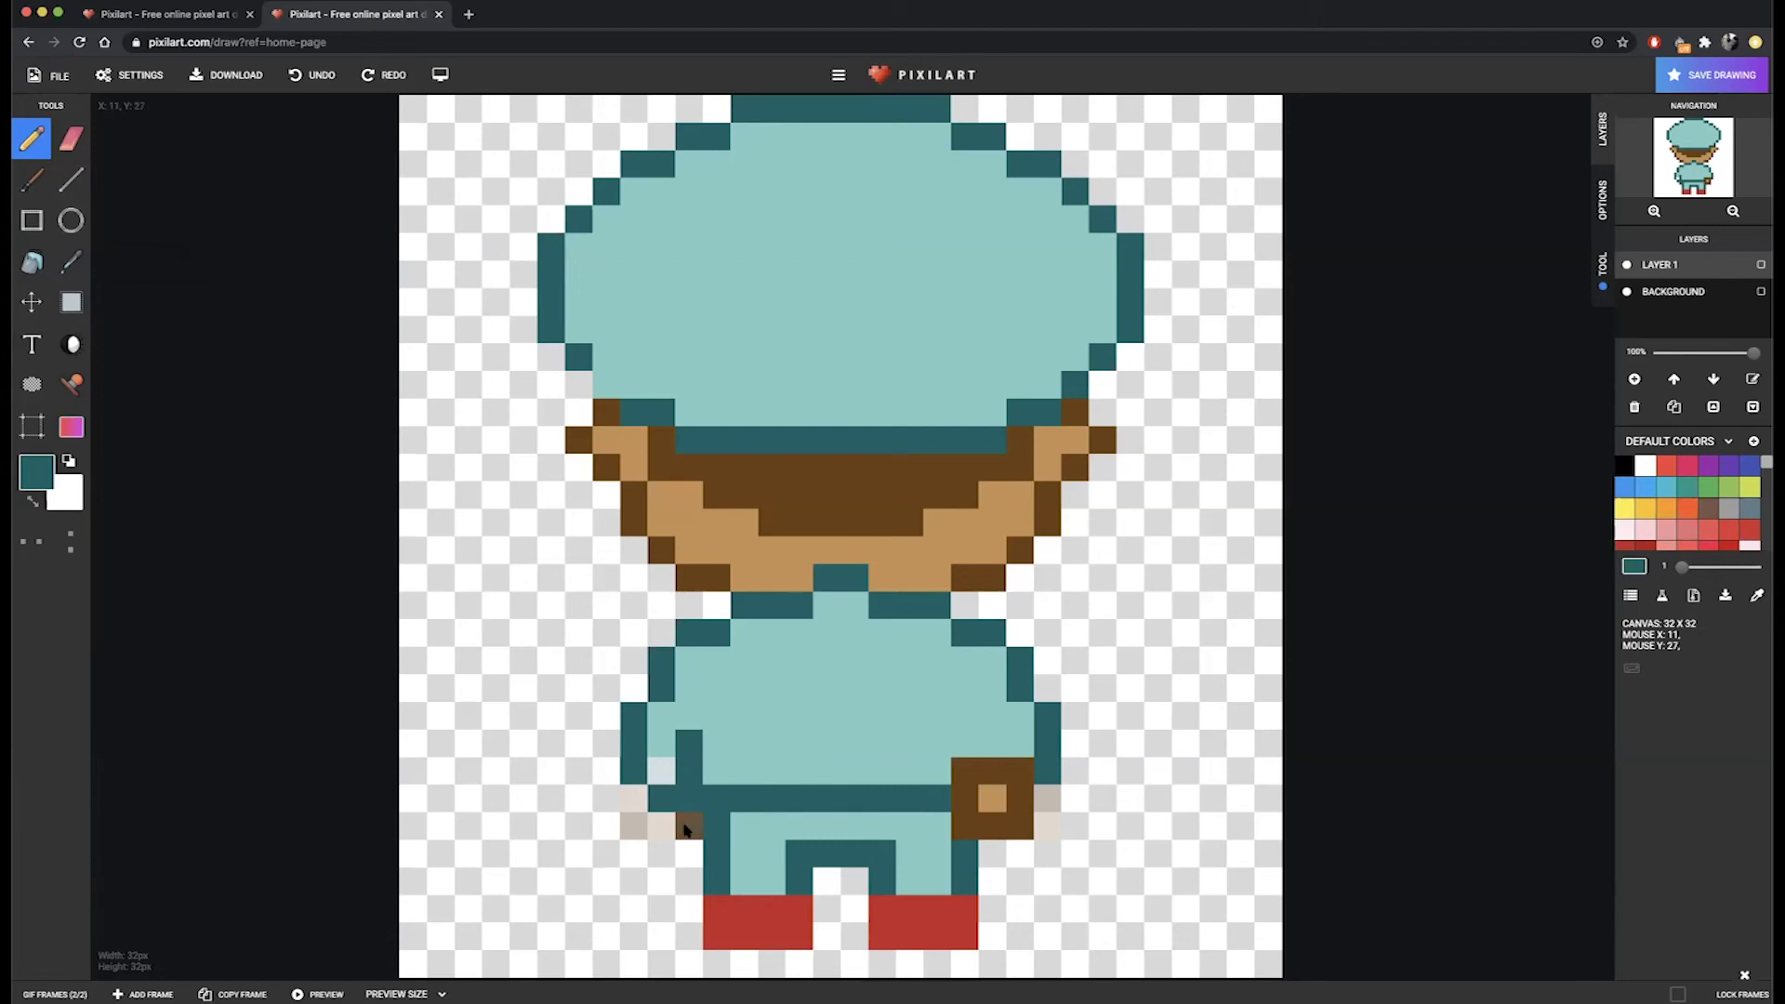
Erase the leftover brown pixel at column 11, row 27.
left_click(72, 140)
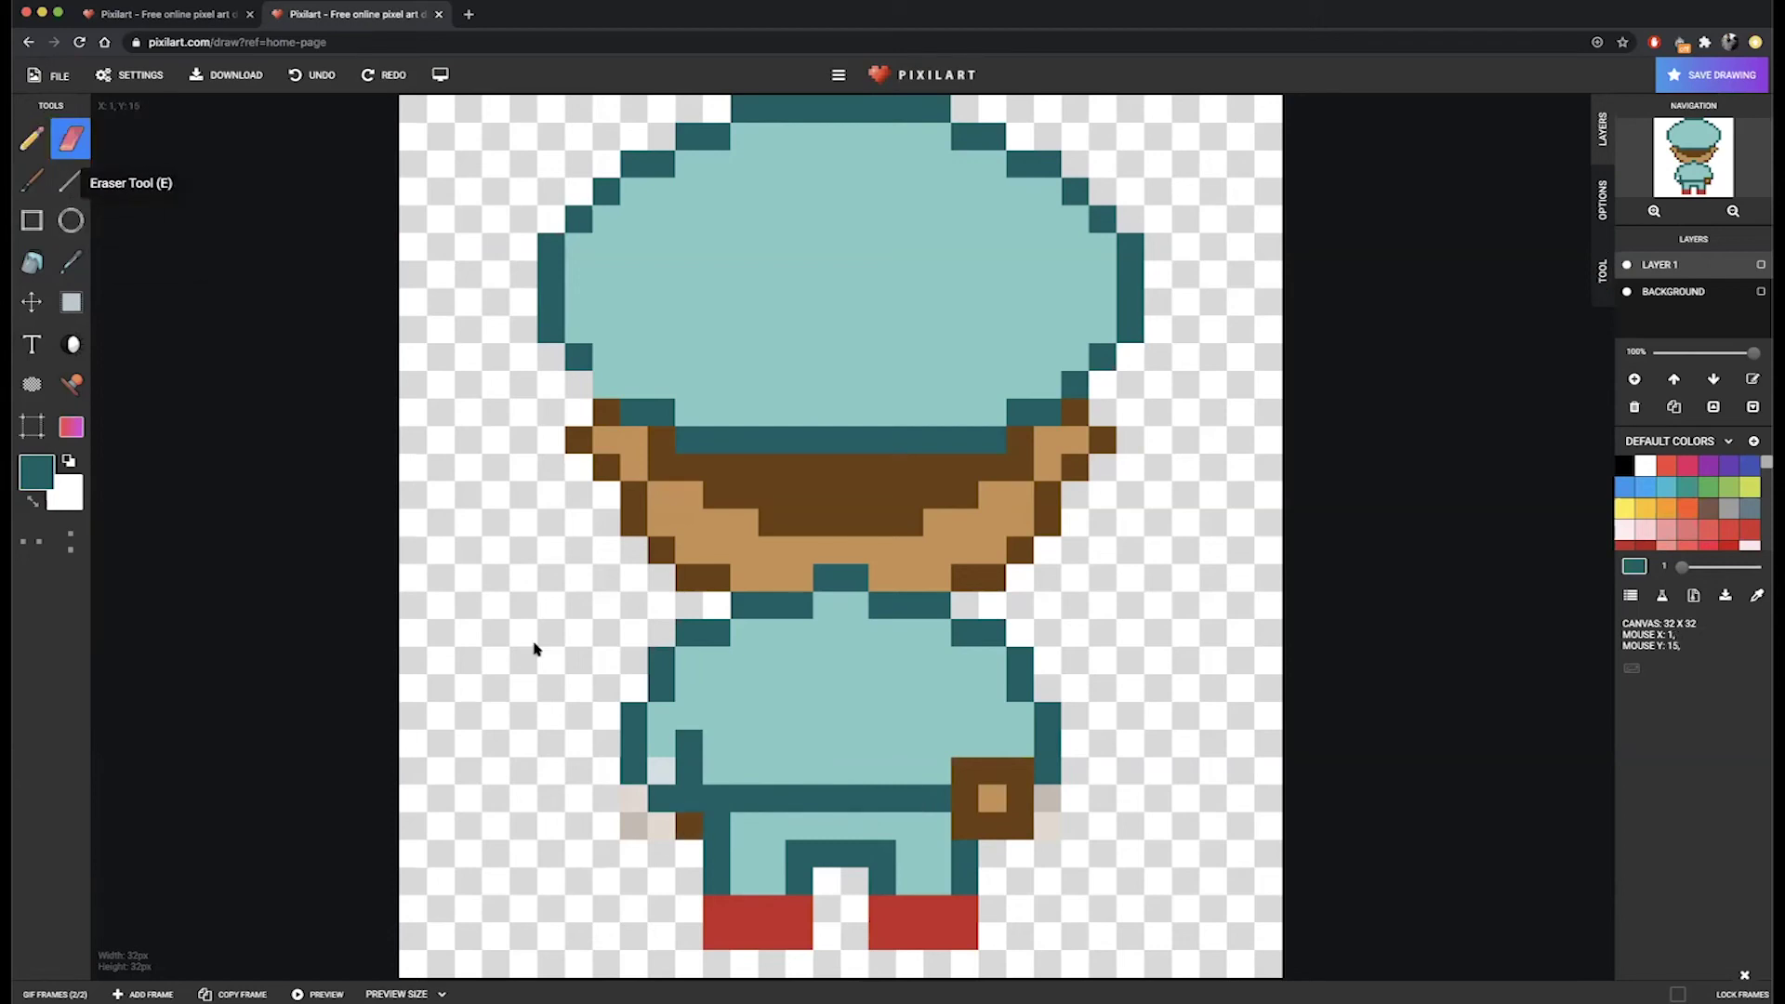
left_click(683, 830)
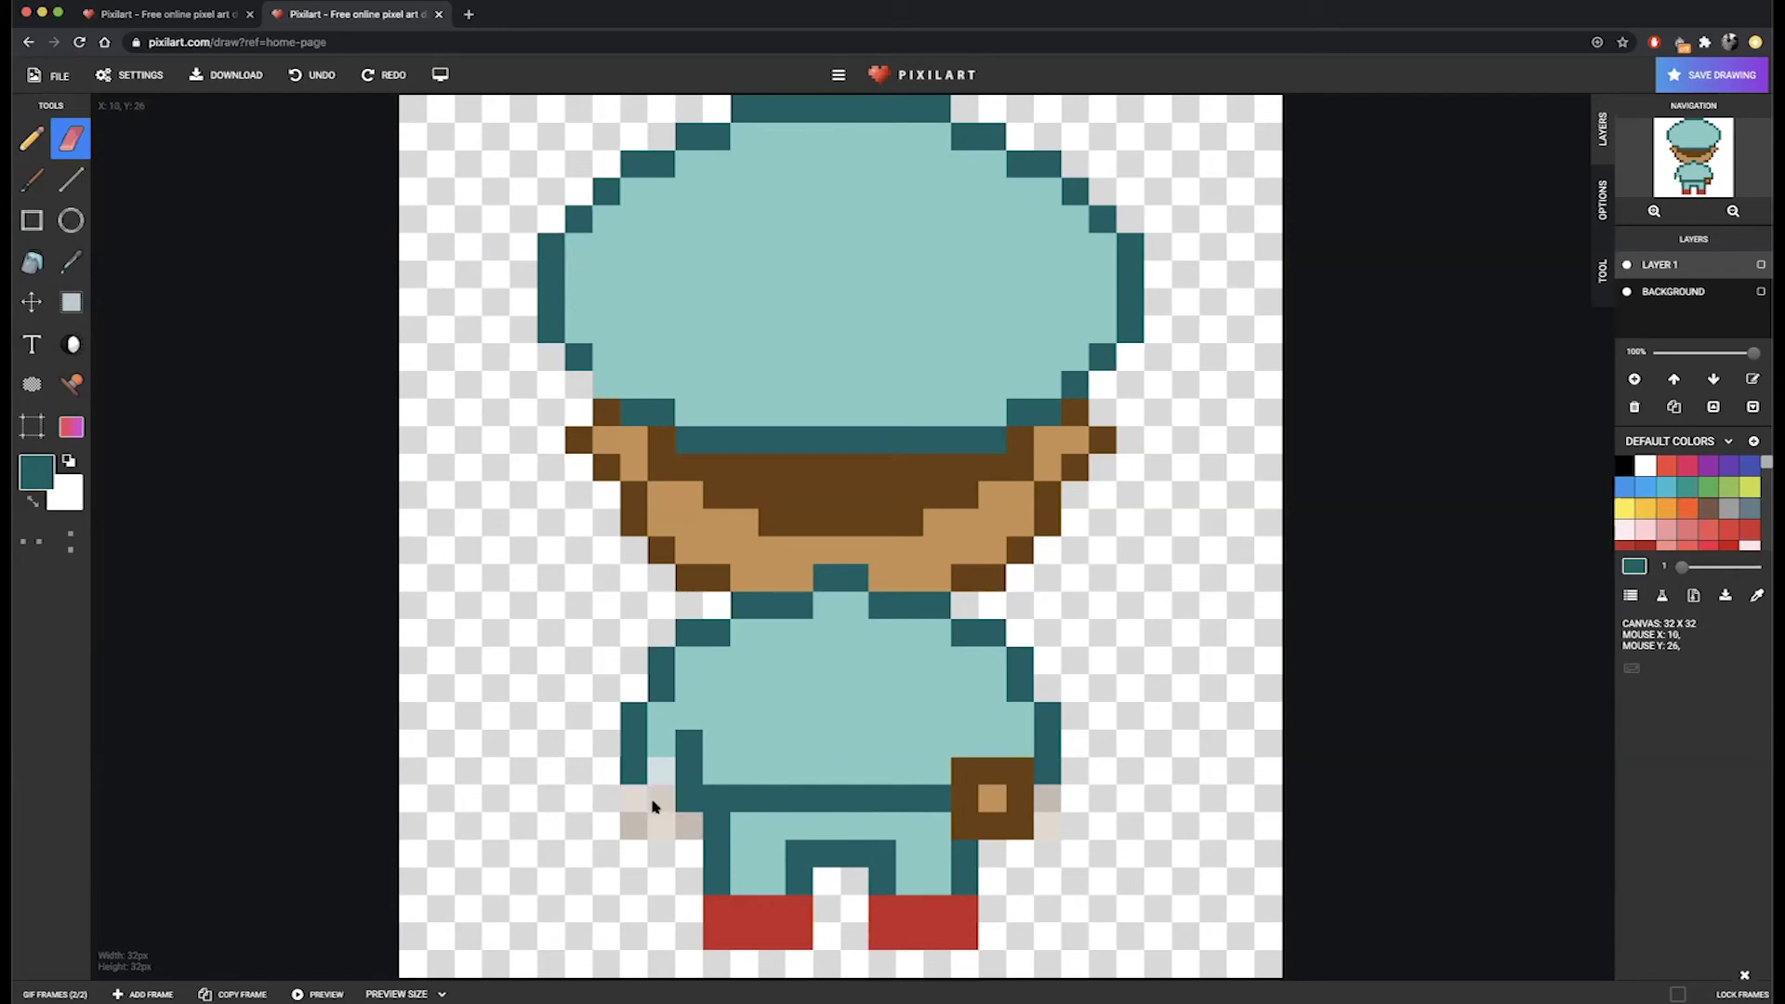
Close the hat outline's gap at column 8, row 11 with dark teal and repaint column 8, row 12 with the hair's dark brown.
left_click(70, 264)
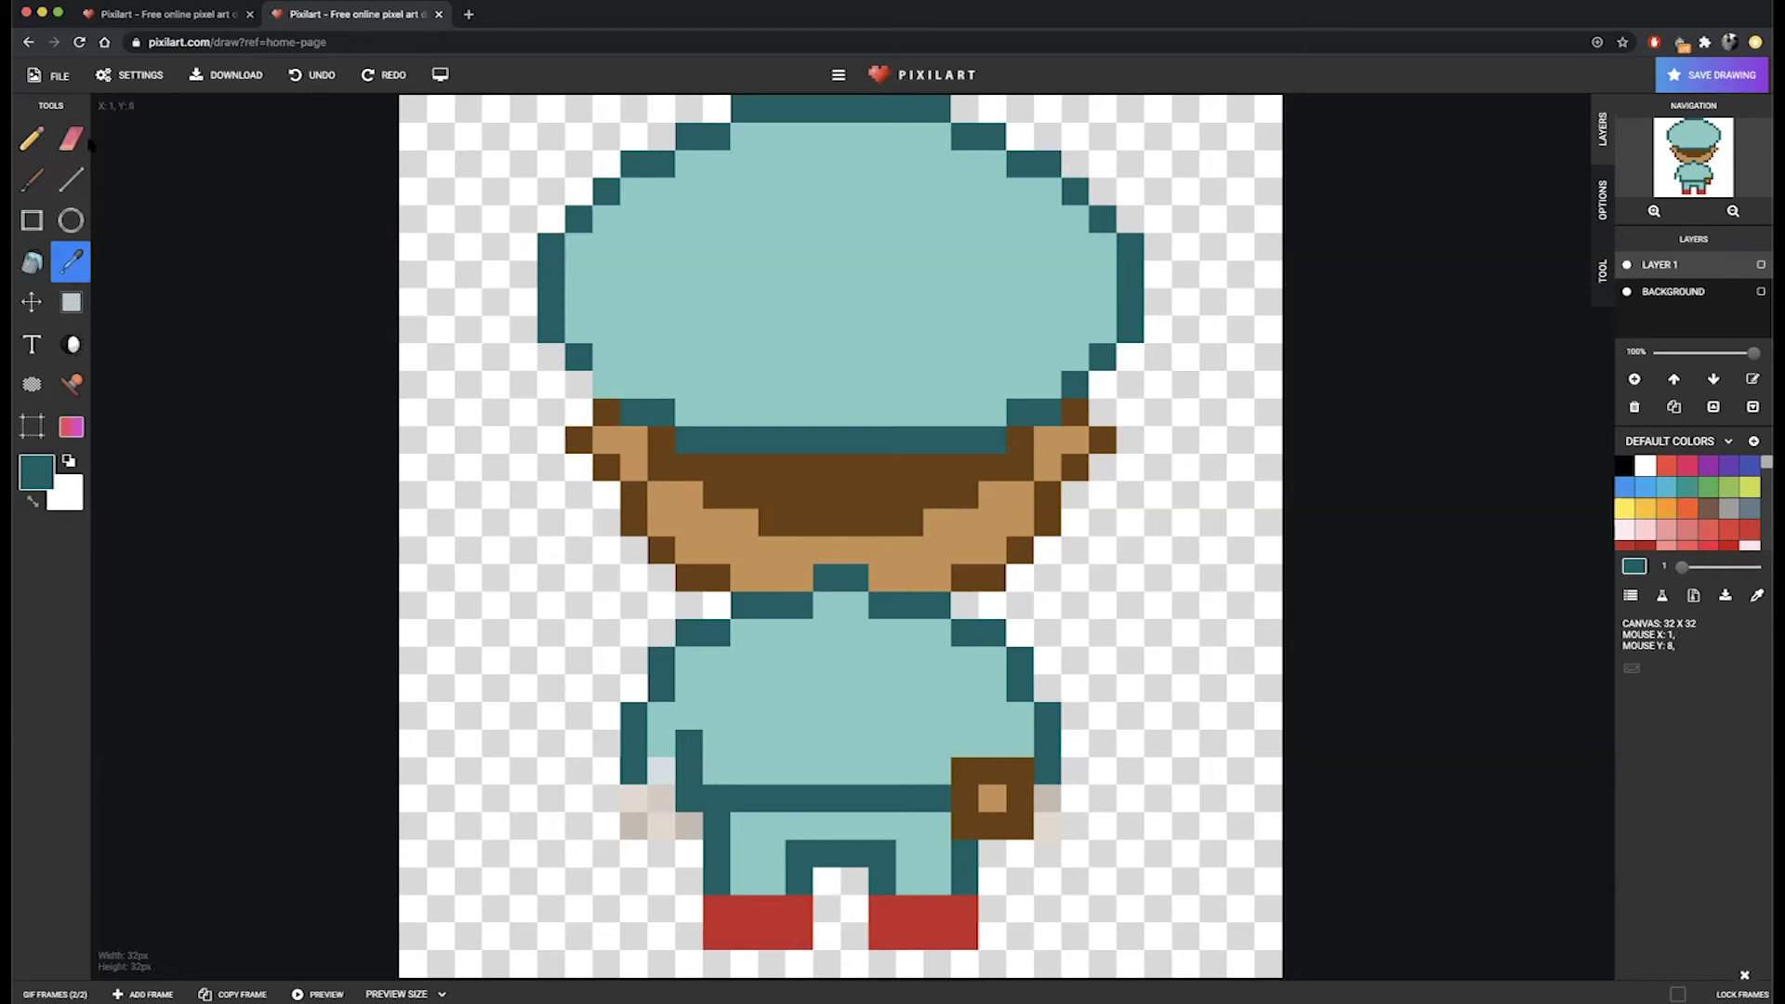
left_click(32, 140)
left_click(603, 389)
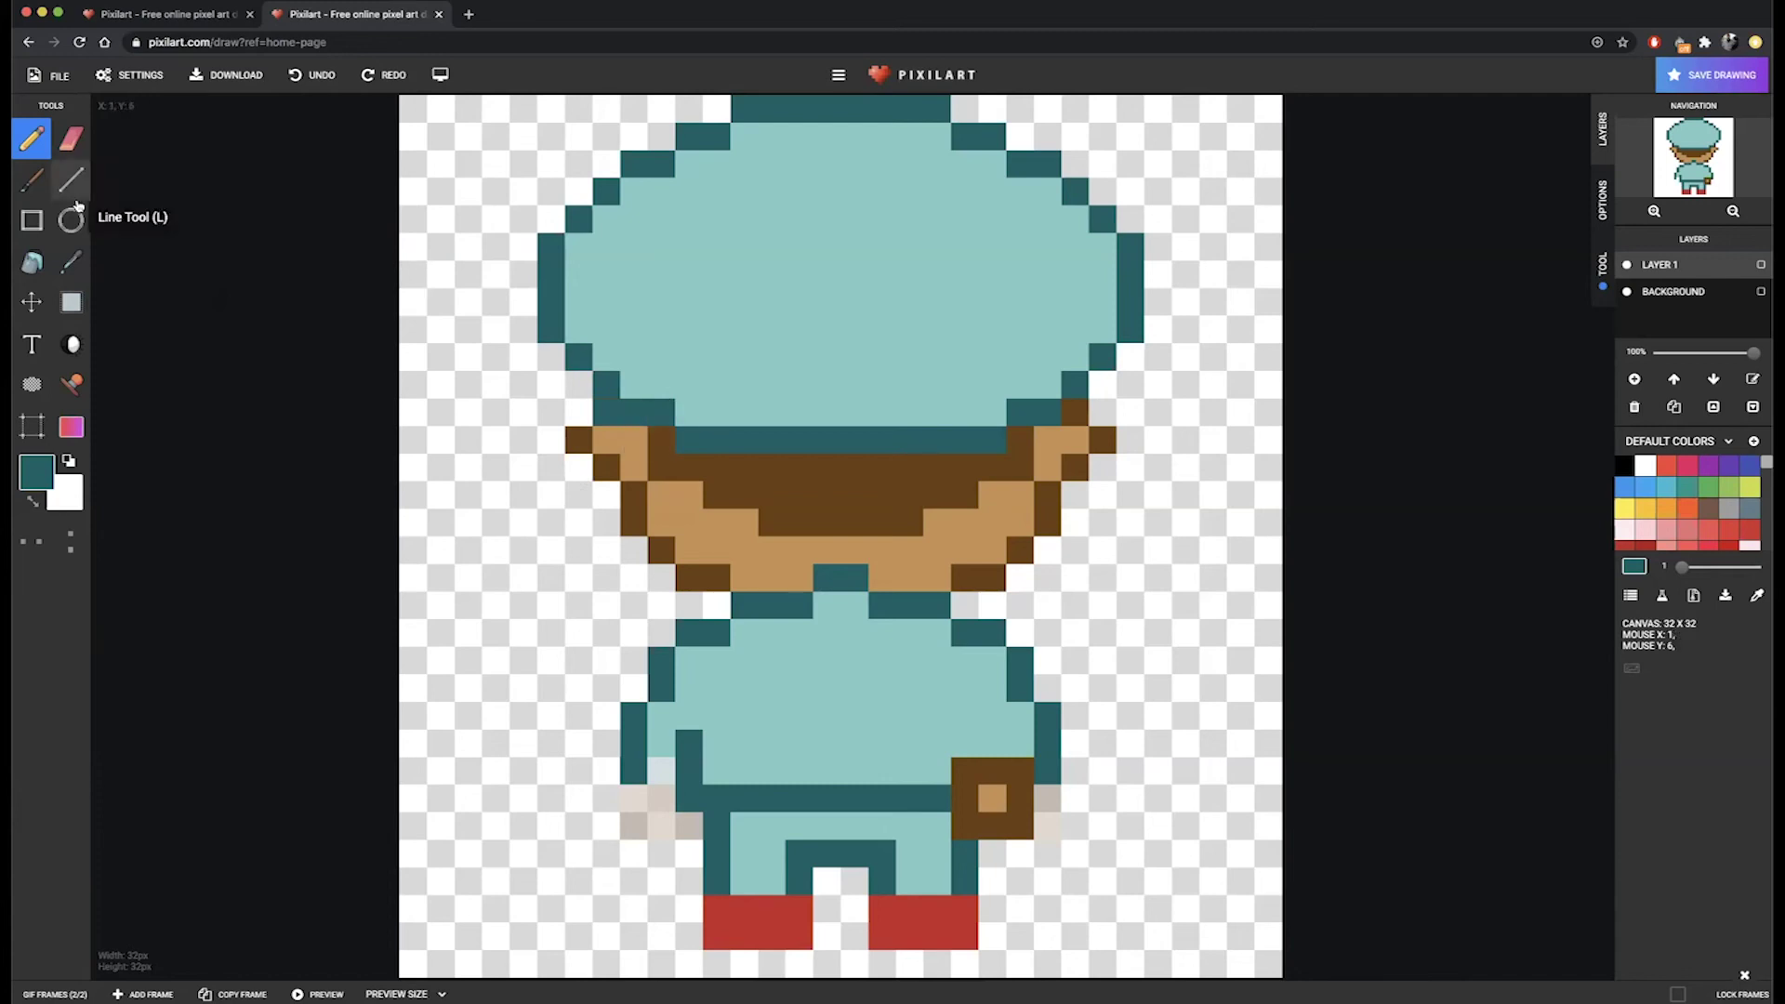
left_click(71, 262)
left_click(745, 468)
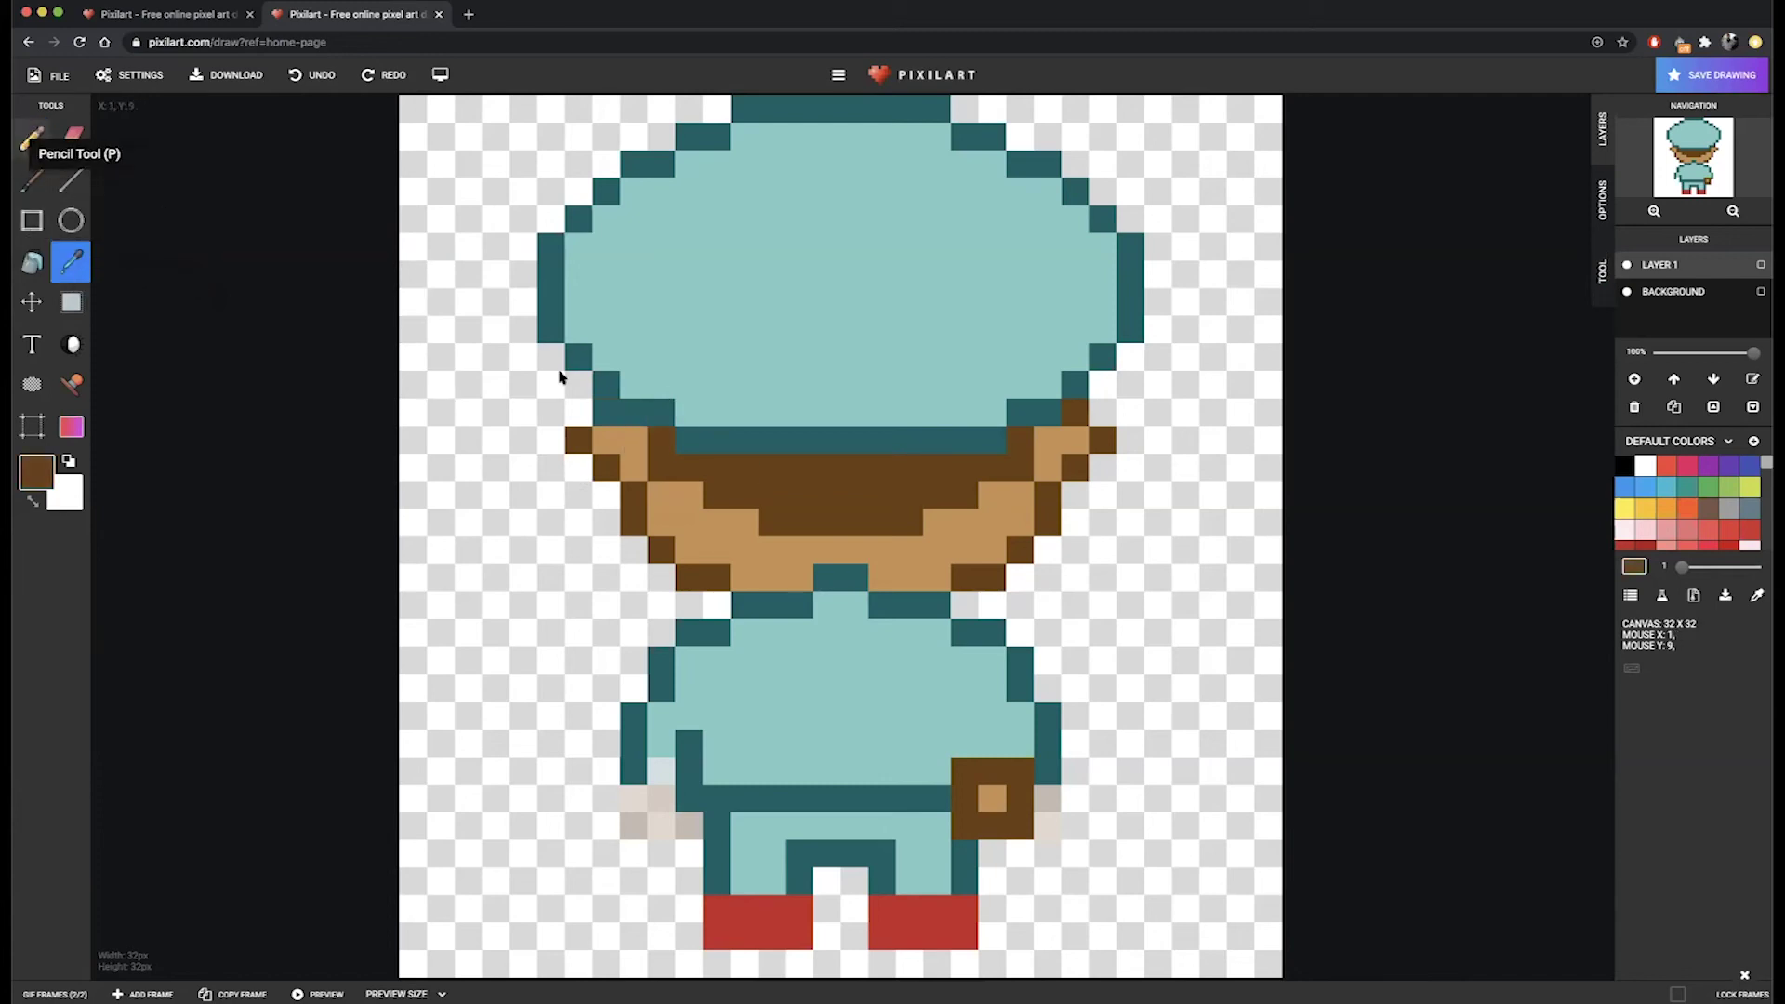
left_click(30, 140)
left_click(605, 412)
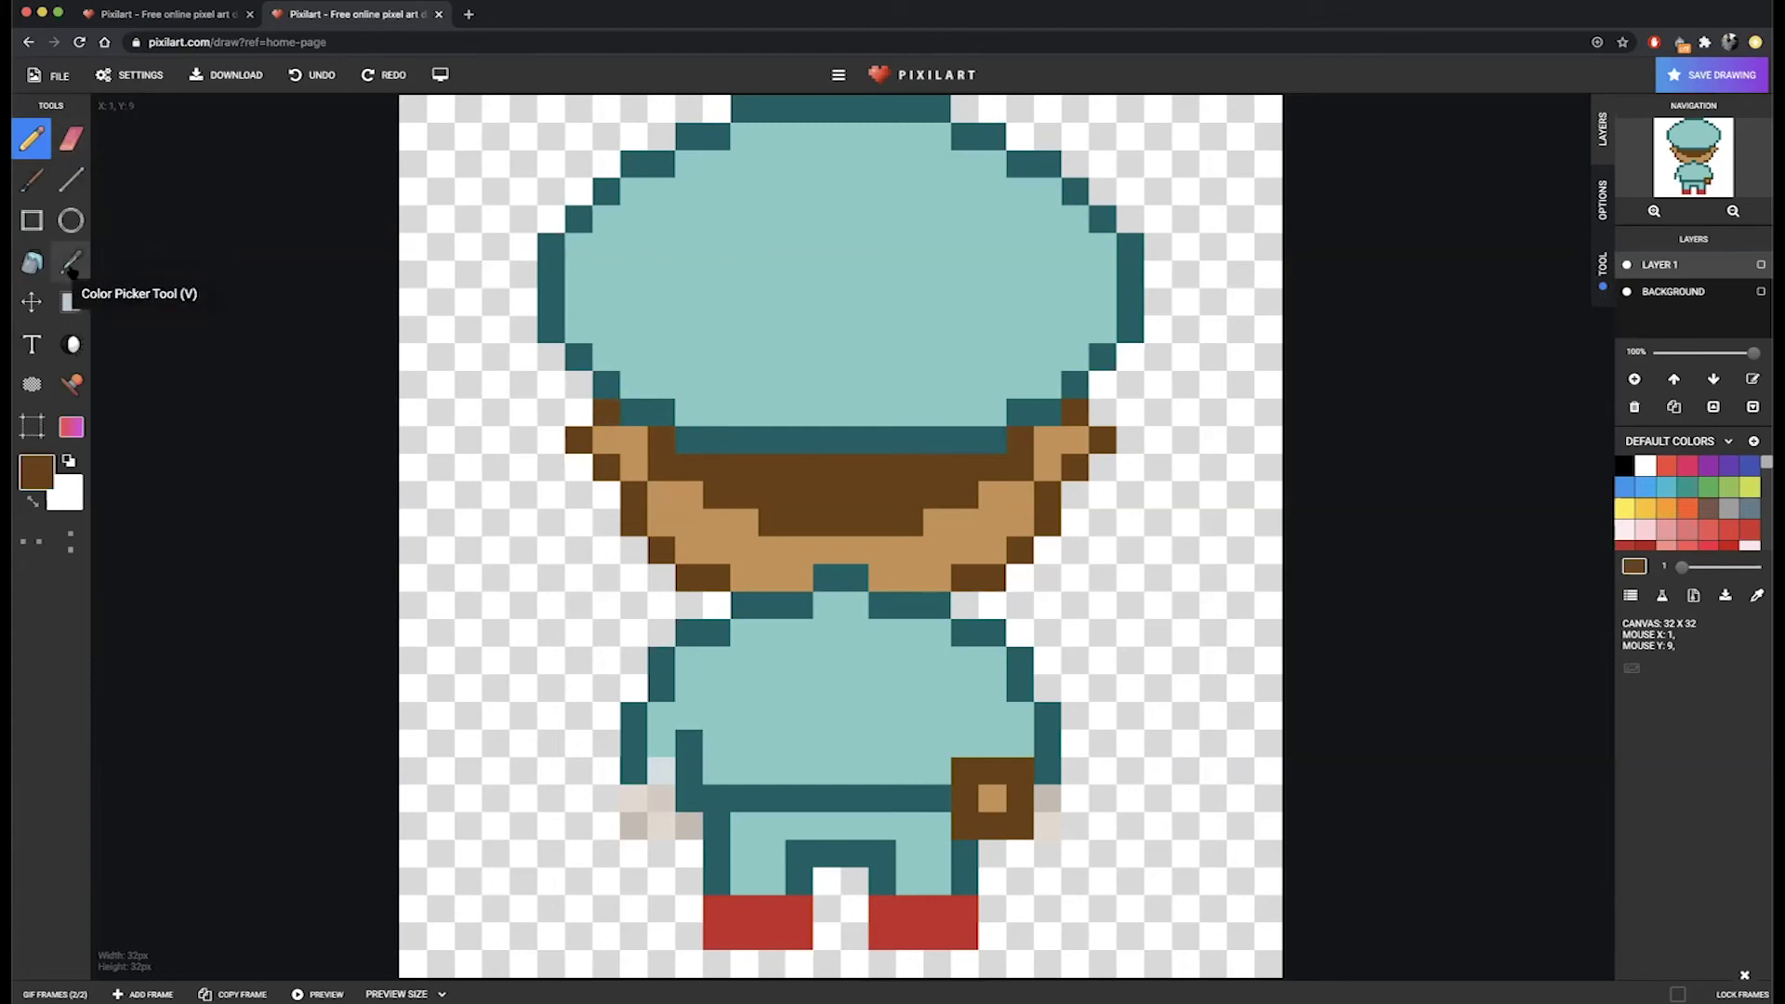
Paint the hand pixel at column 10, row 26 dark brown and fill the sleeve pixel above it with the jacket's light teal.
left_click(71, 263)
left_click(30, 139)
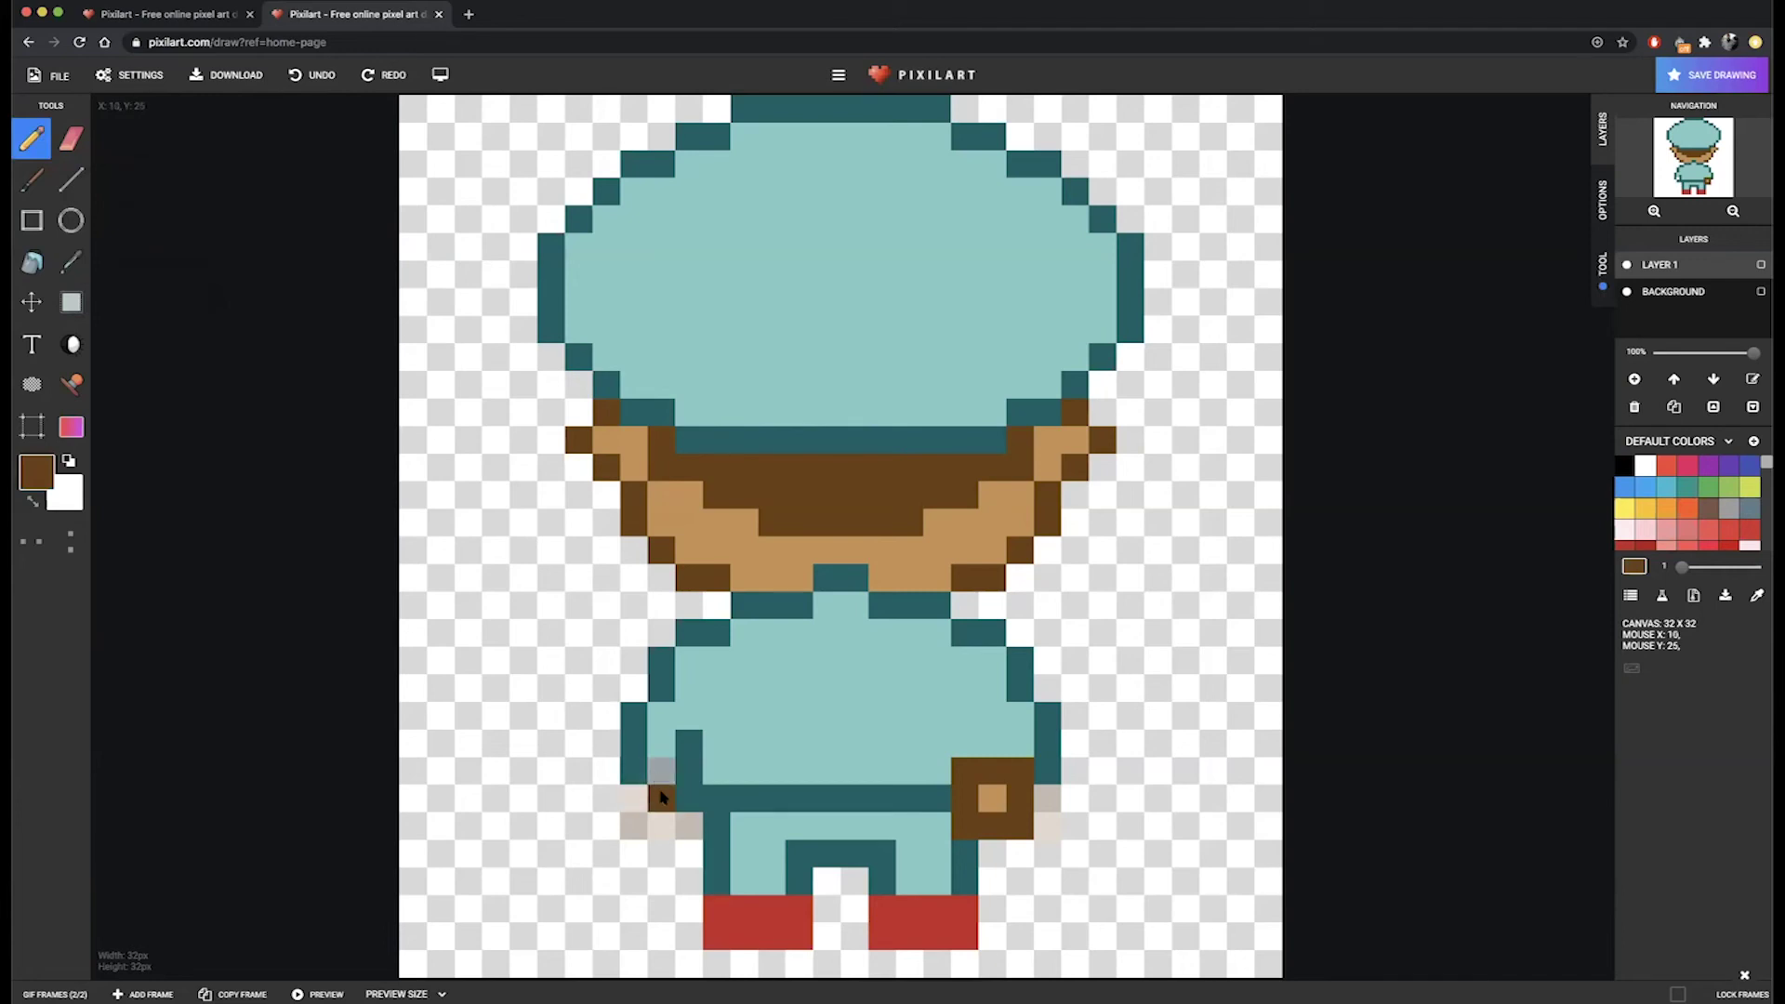
left_click(70, 261)
left_click(825, 769)
left_click(31, 139)
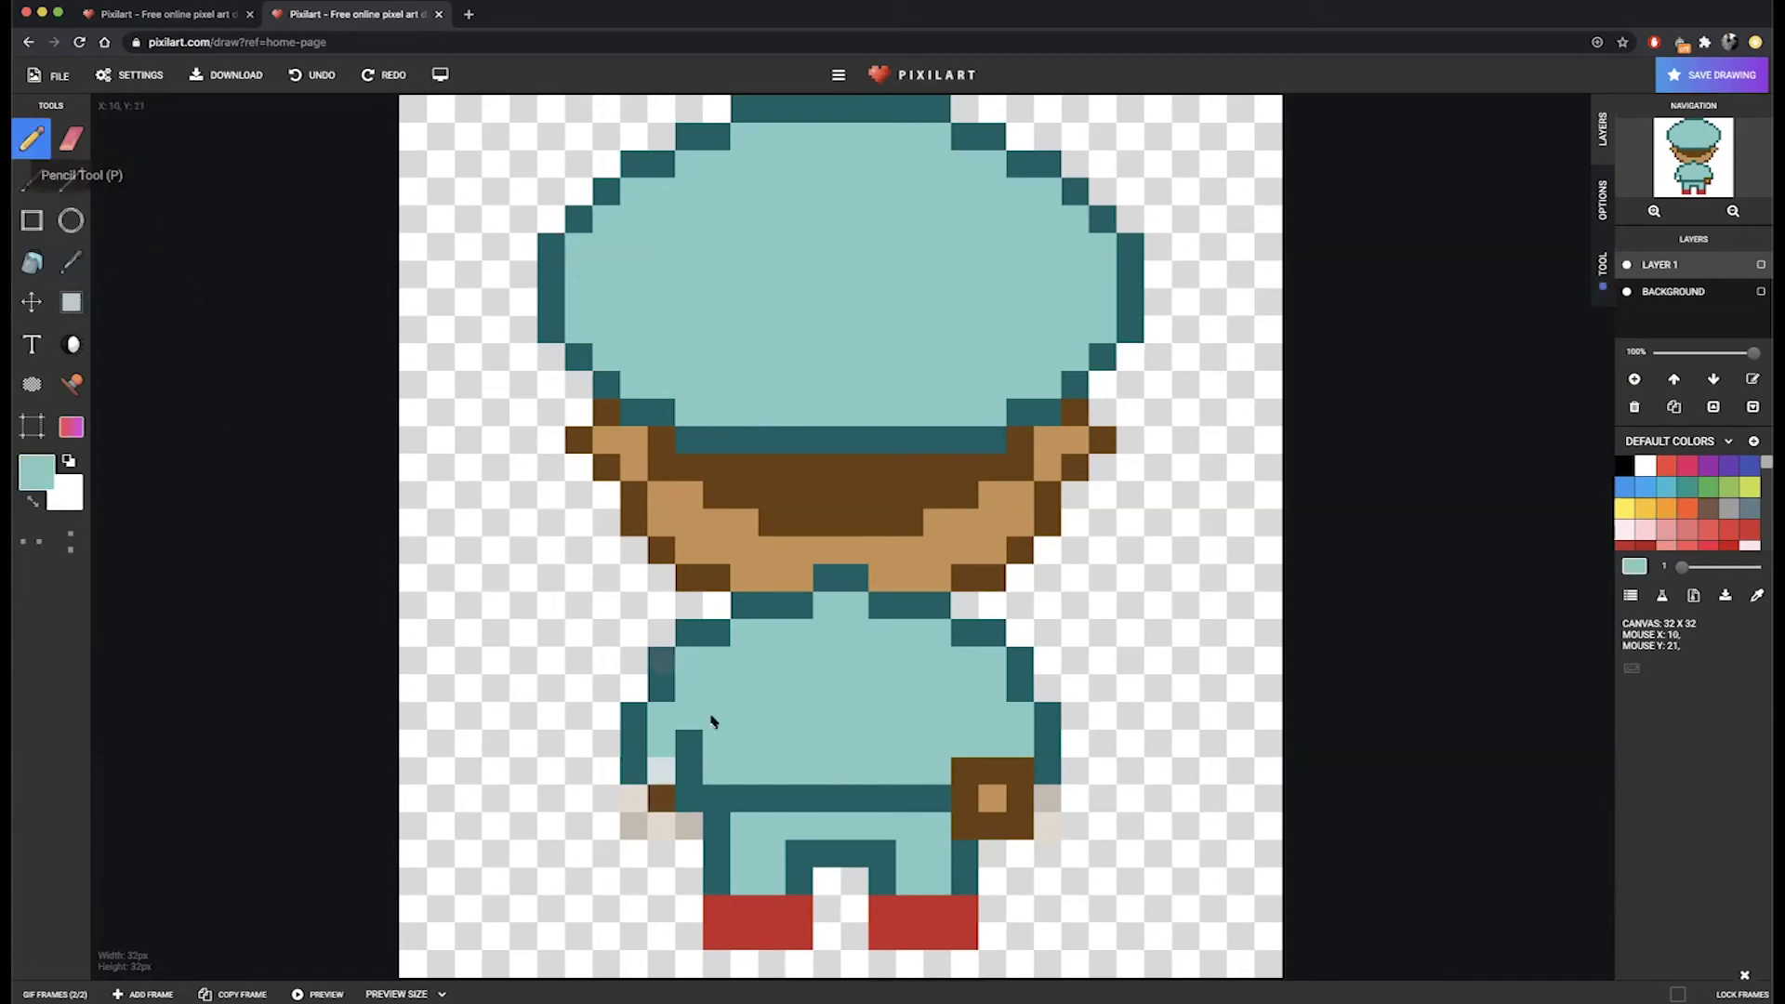
left_click(661, 768)
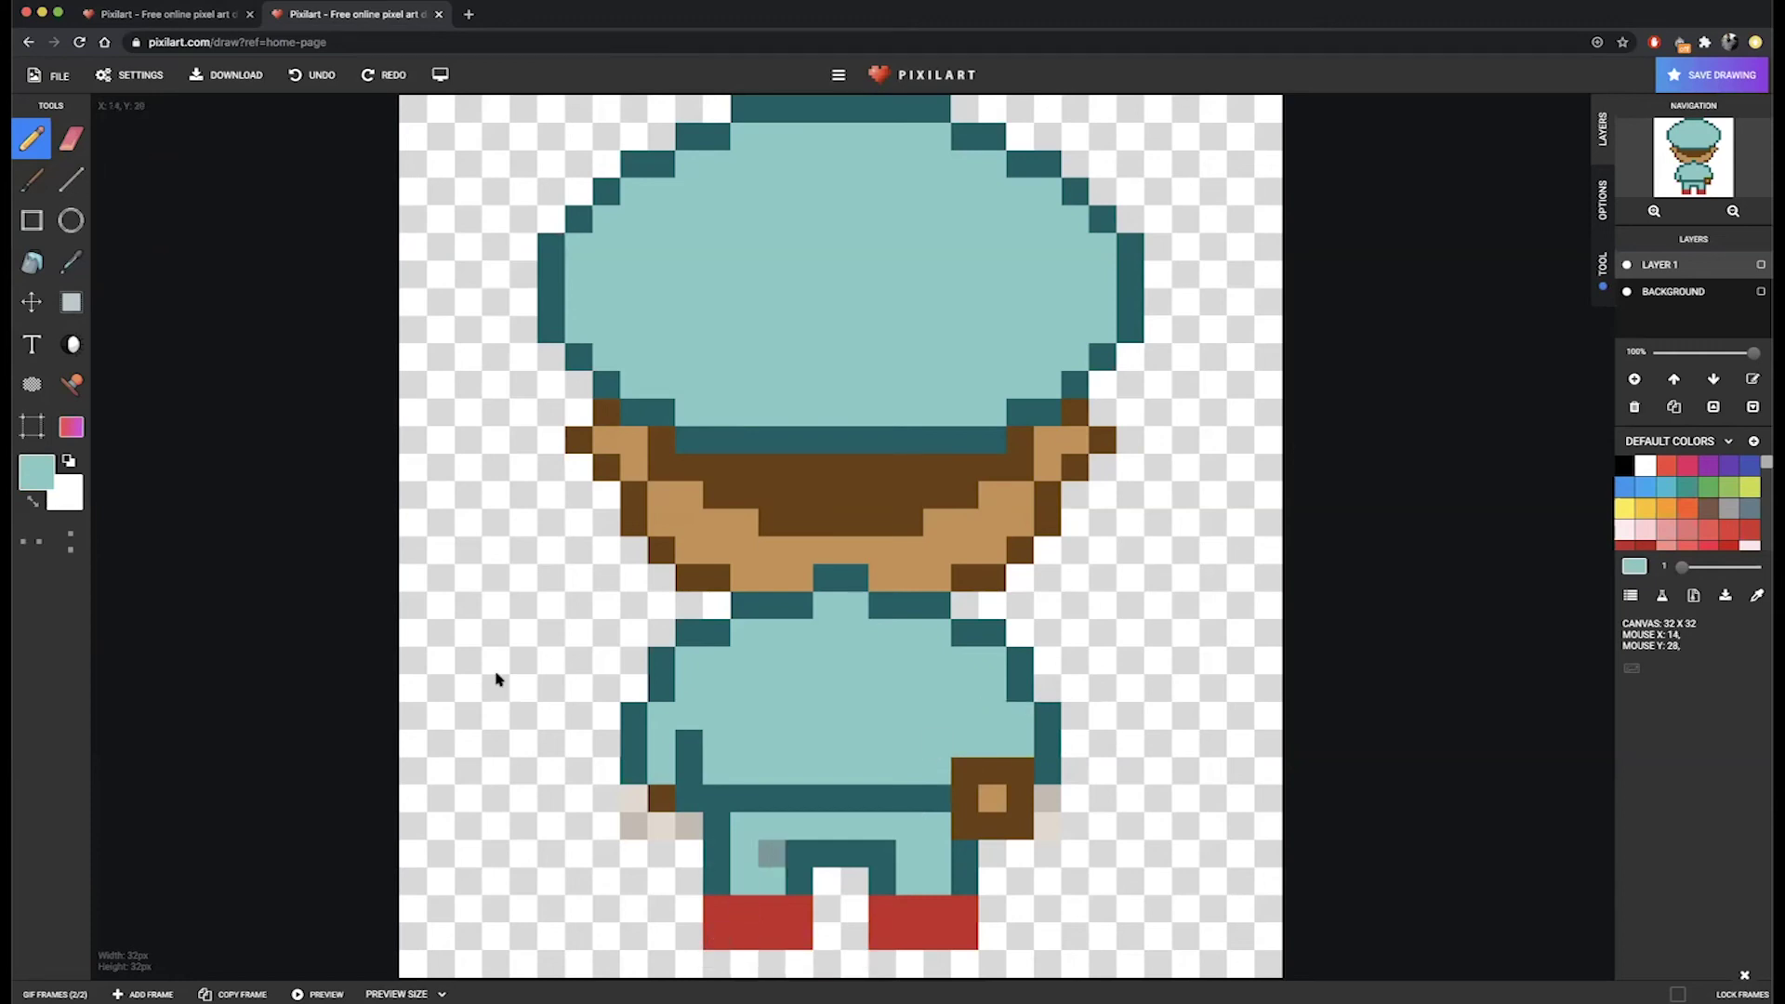
Sample the shoe's red and extend the shoe under columns 12–15 down through row 32.
left_click(73, 264)
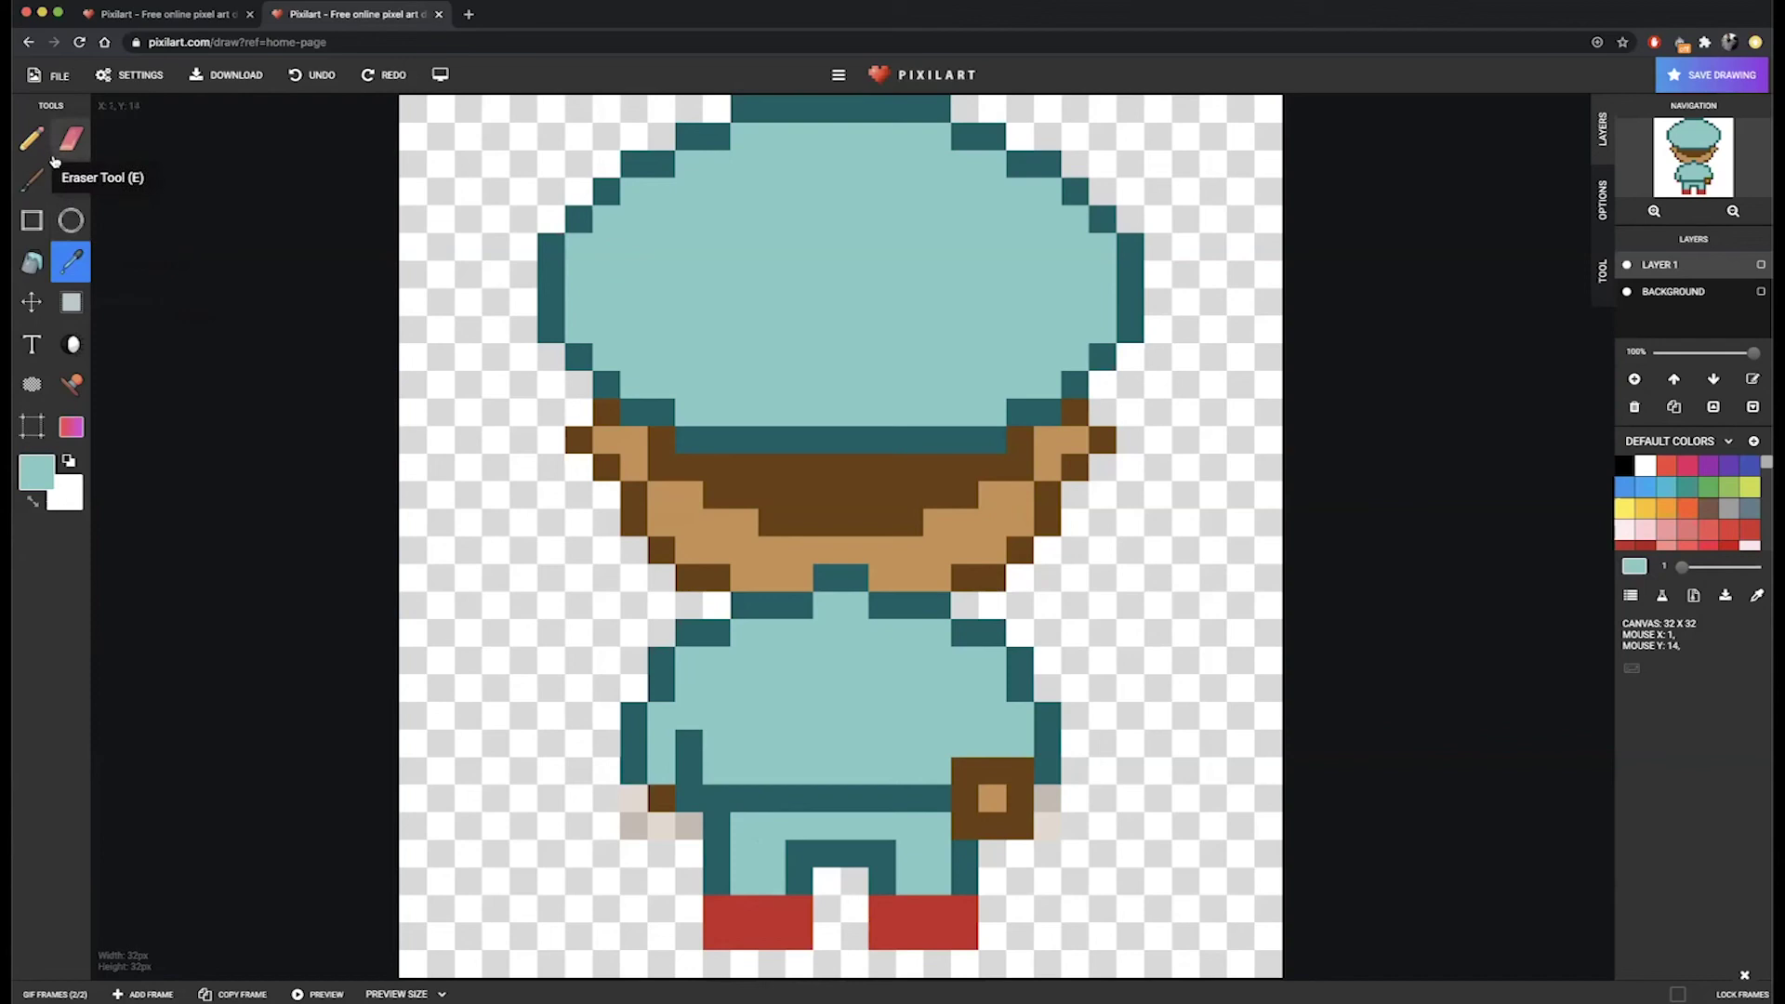
left_click(743, 909)
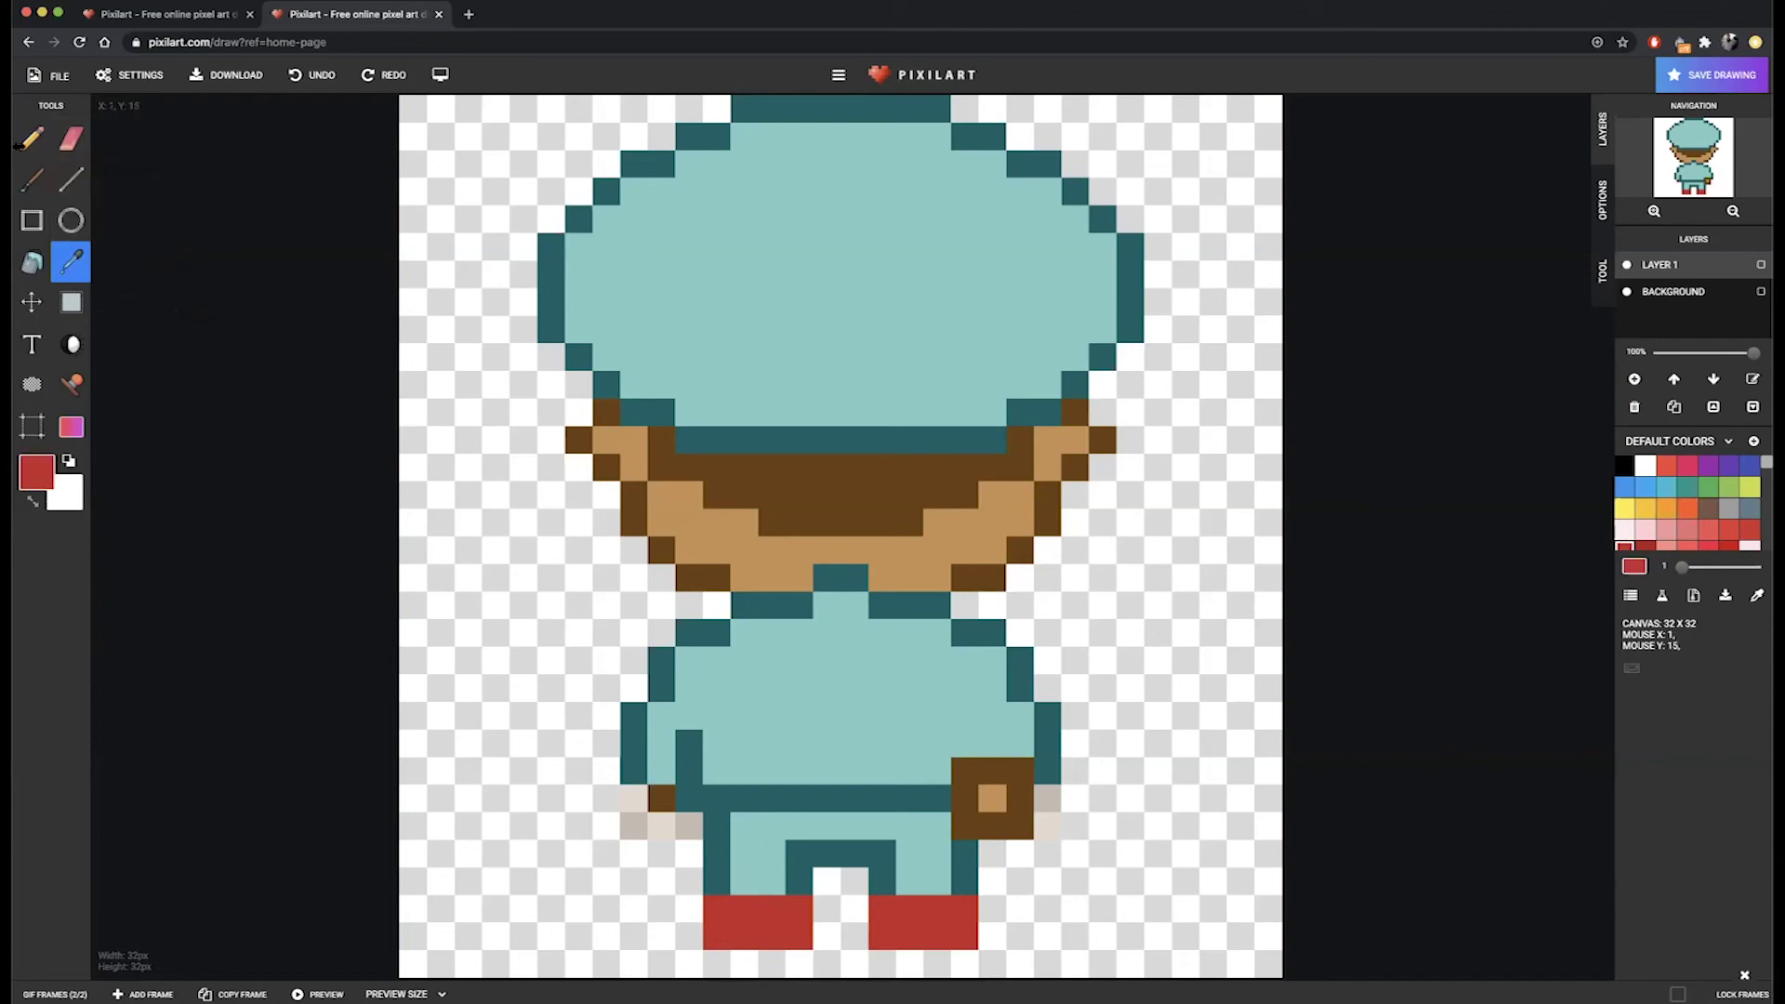
left_click(31, 139)
left_click_drag(725, 963, 753, 968)
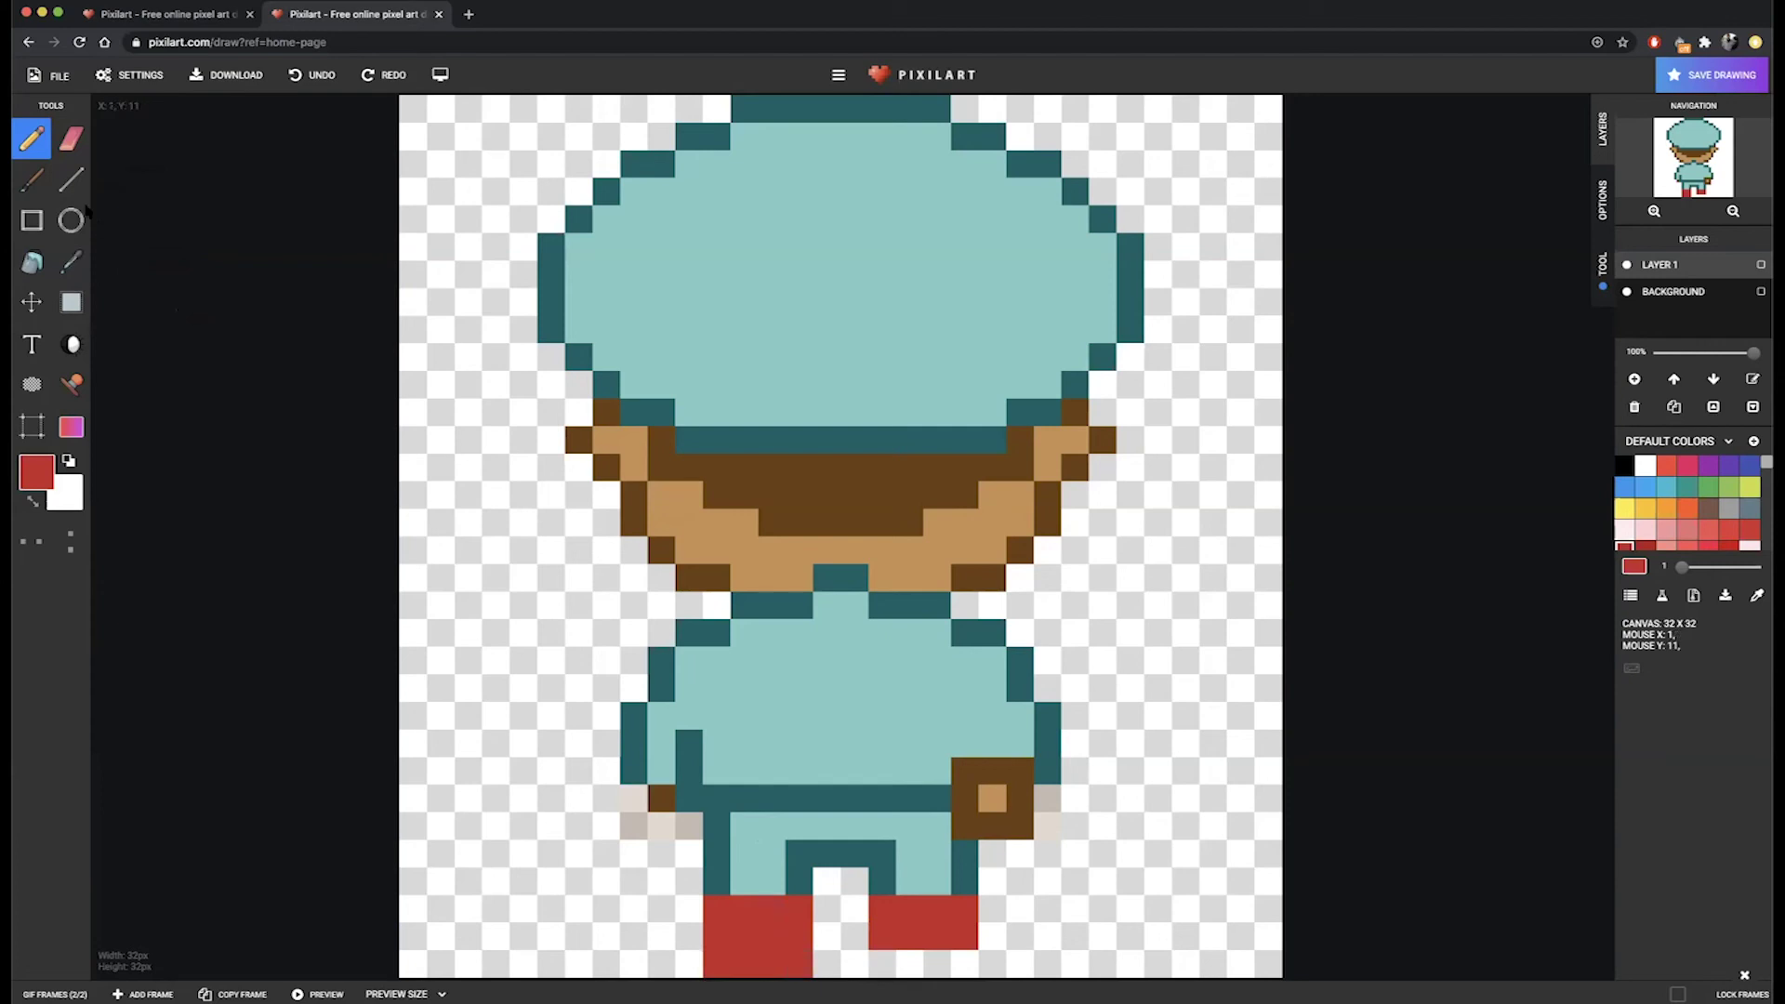
Lengthen the leg above that shoe into row 30 with dark teal at columns 12 and 15 and light teal at columns 13–14.
left_click(73, 264)
left_click(787, 868)
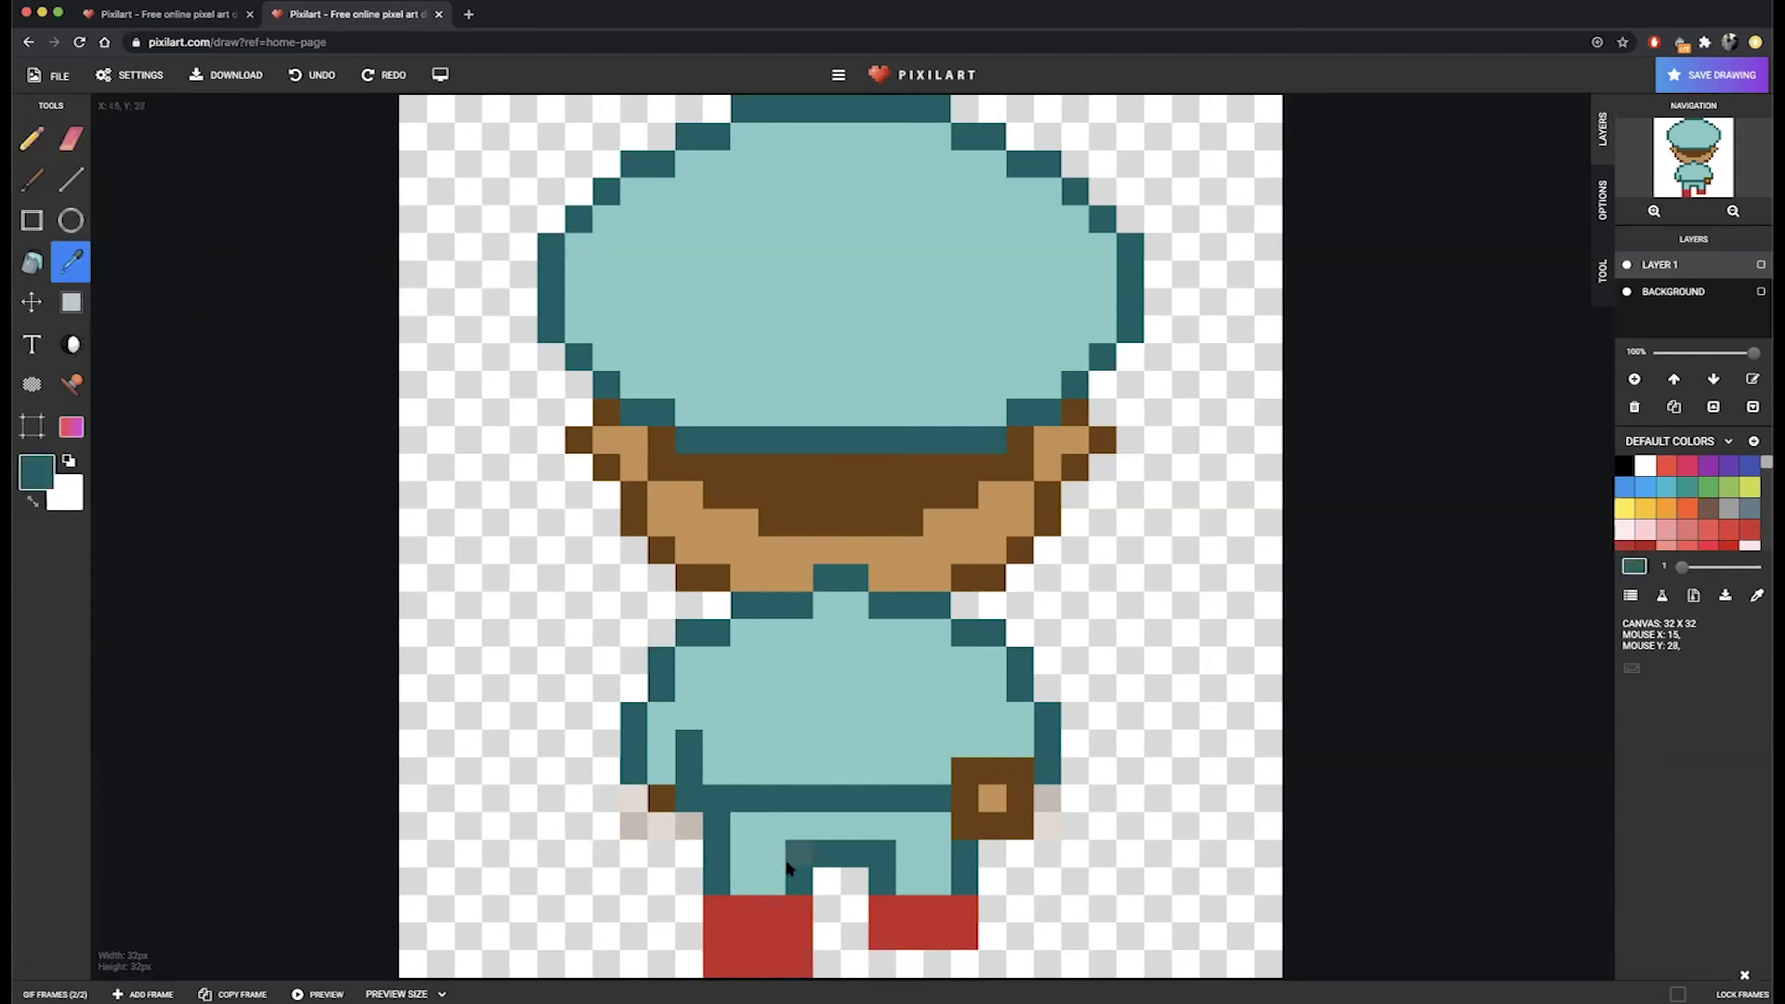
left_click(32, 140)
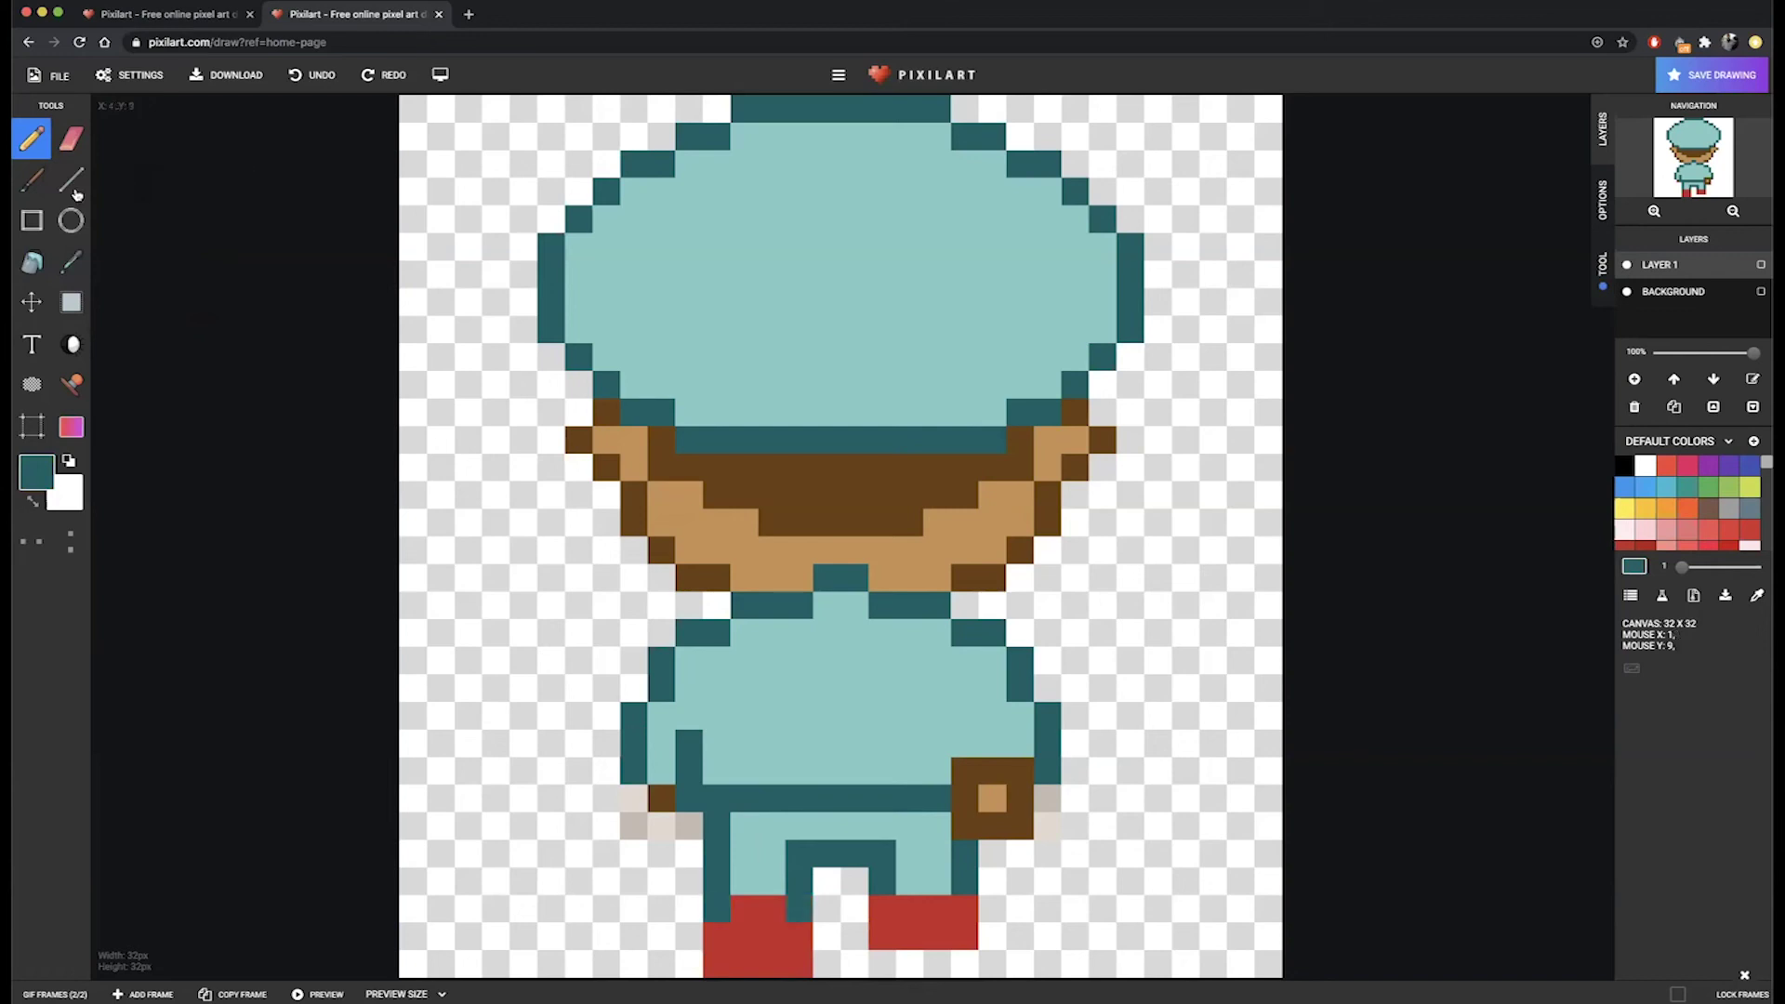
left_click(73, 264)
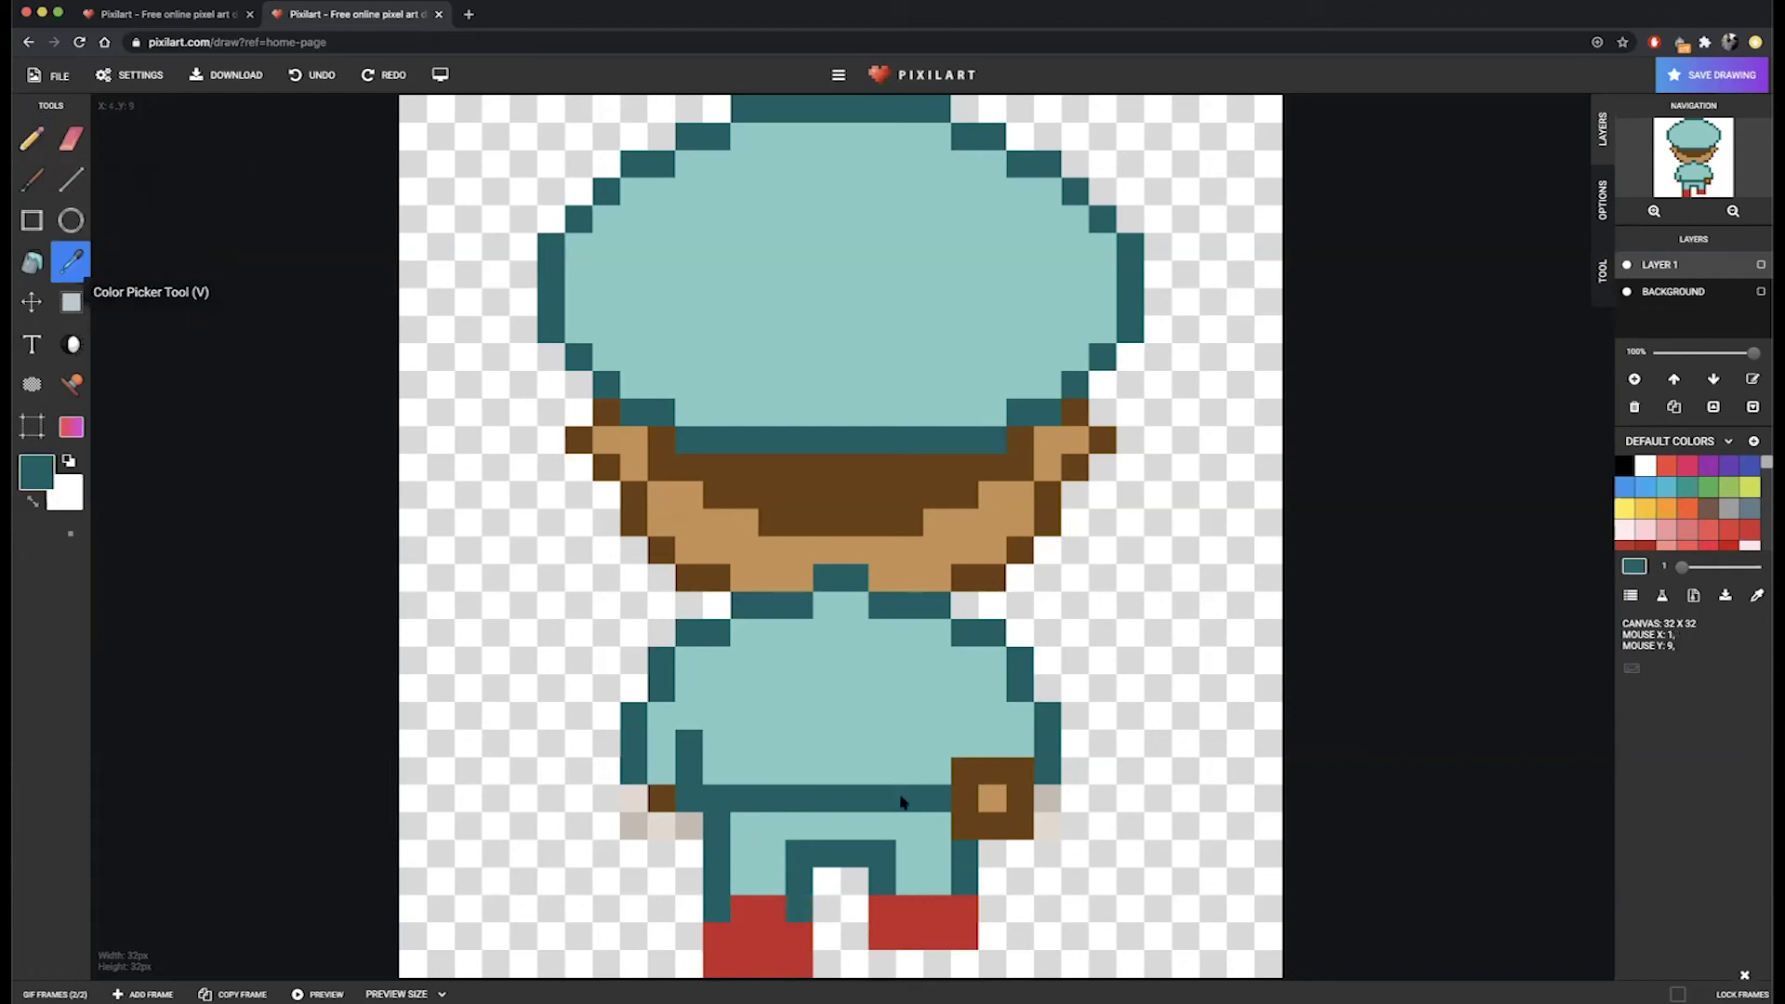
left_click(719, 716)
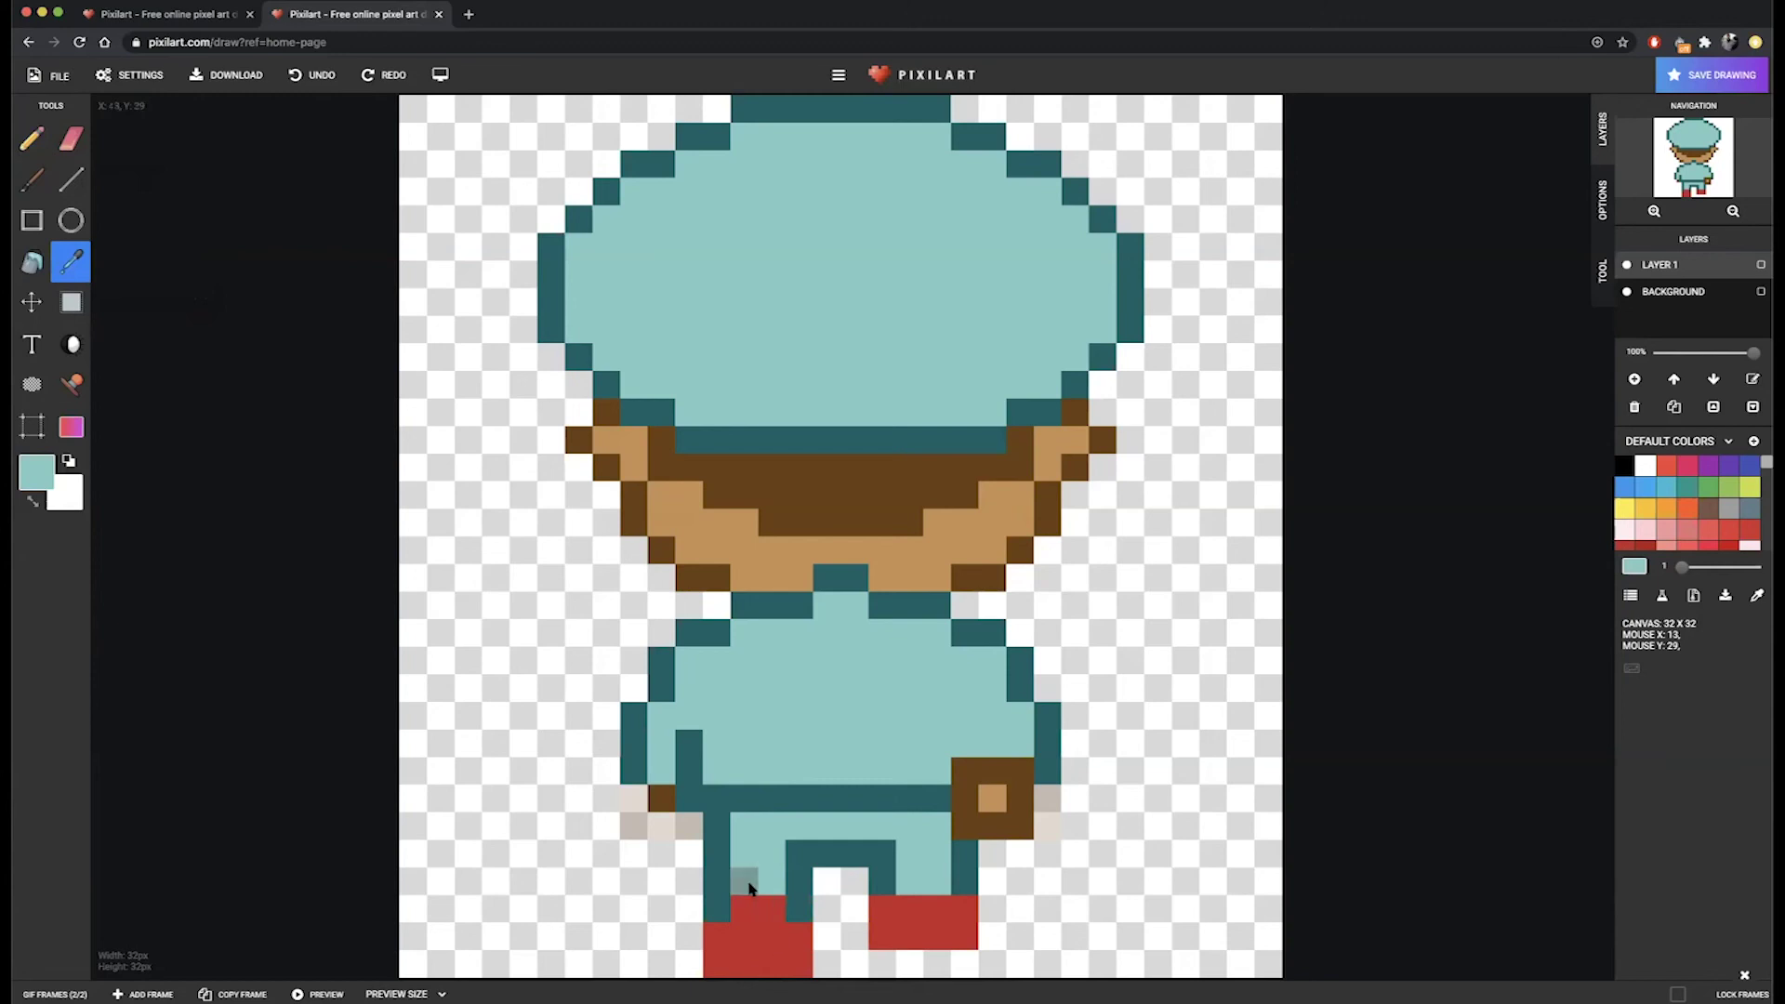
left_click(31, 139)
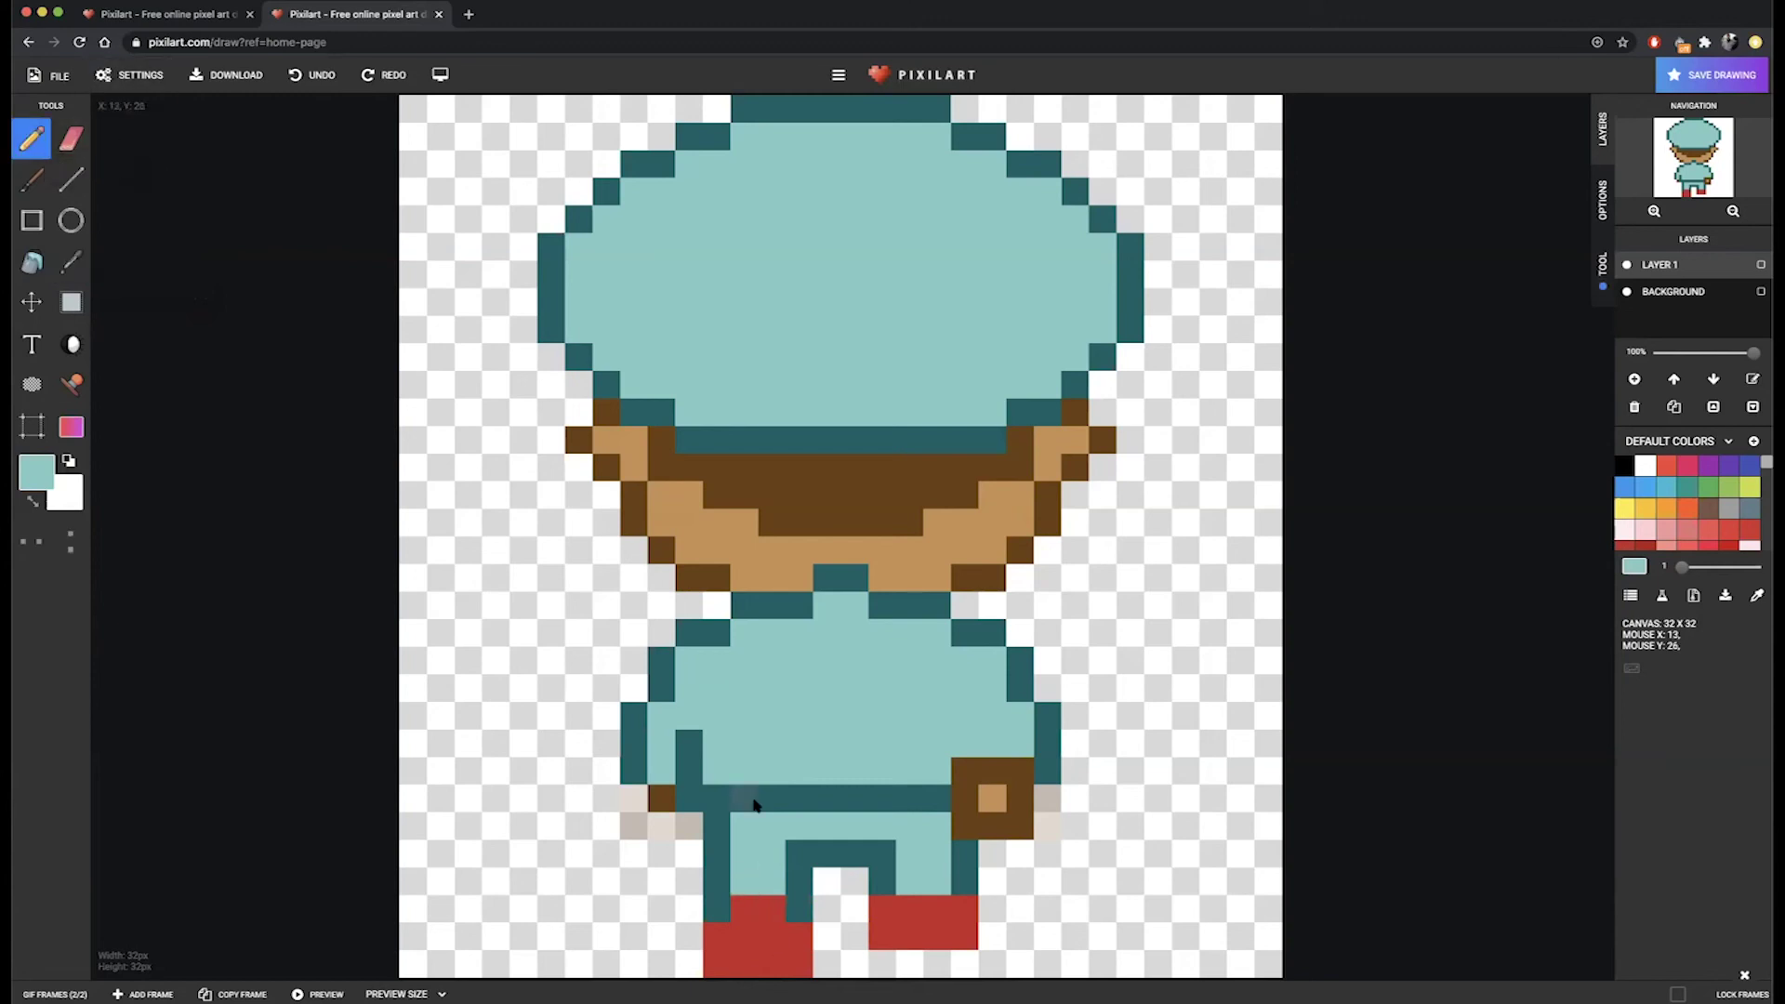
left_click_drag(744, 920, 772, 920)
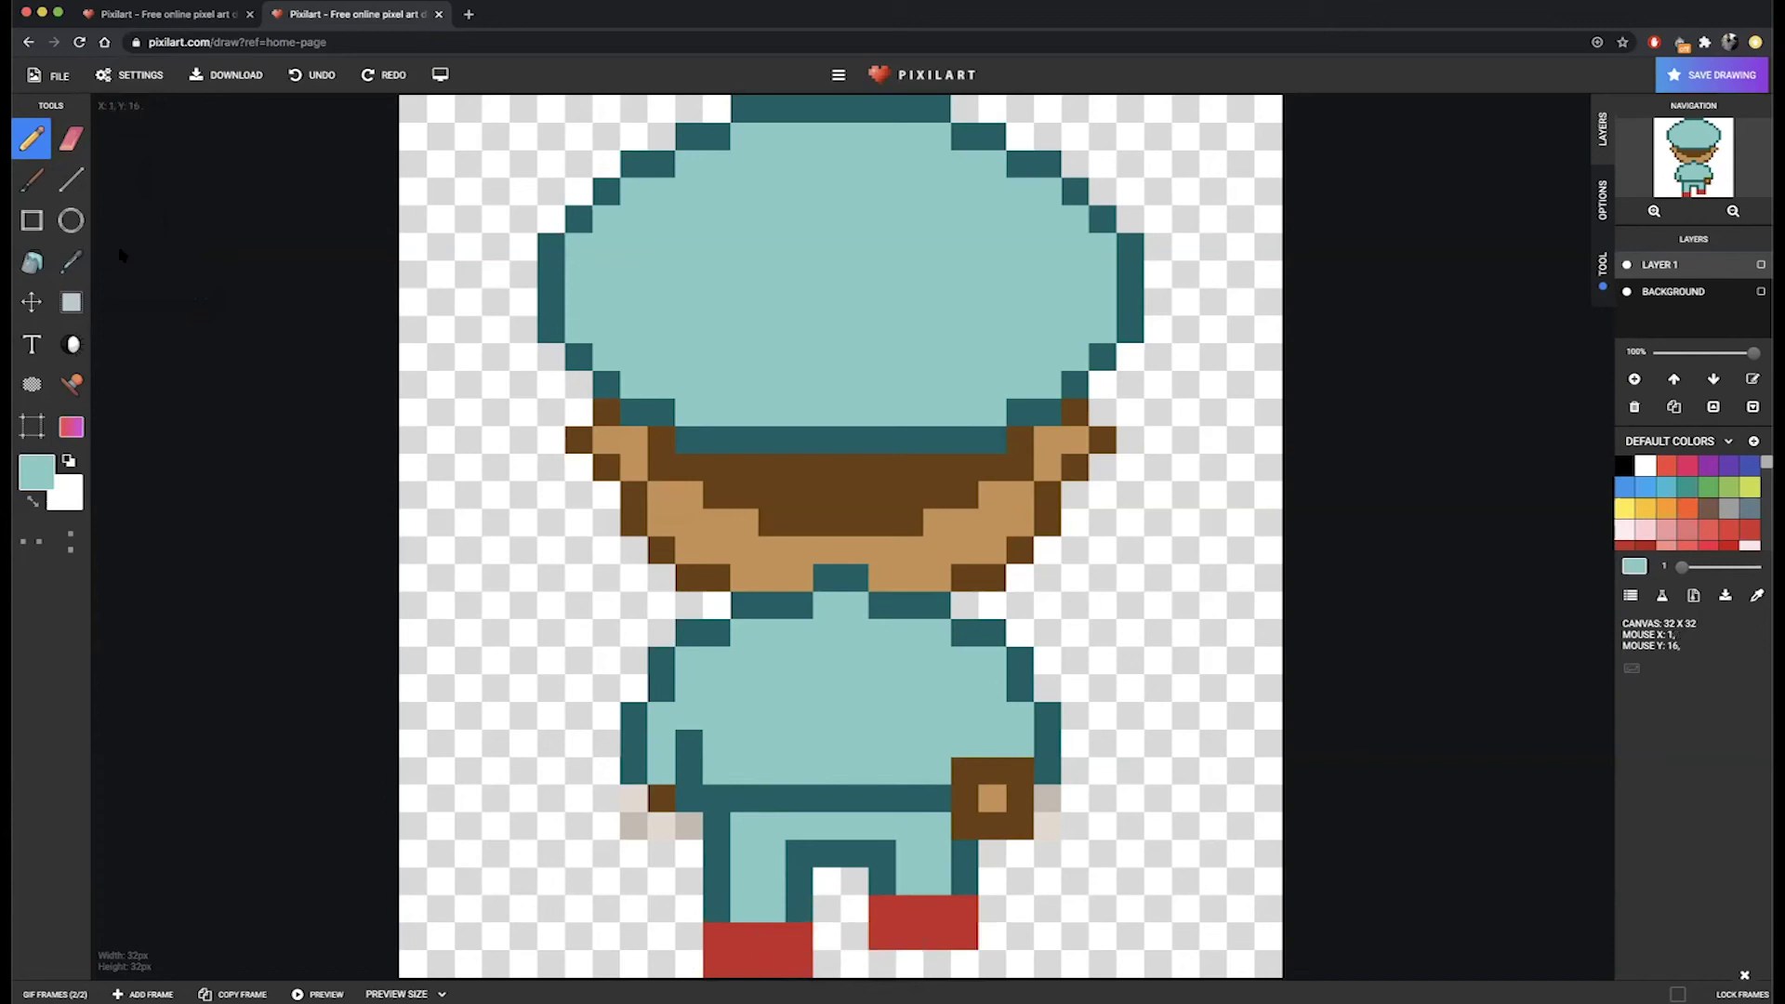
Erase the other shoe's bottom row at columns 18–21, row 31, and check the raised foot in the reference's walking pose.
left_click(71, 138)
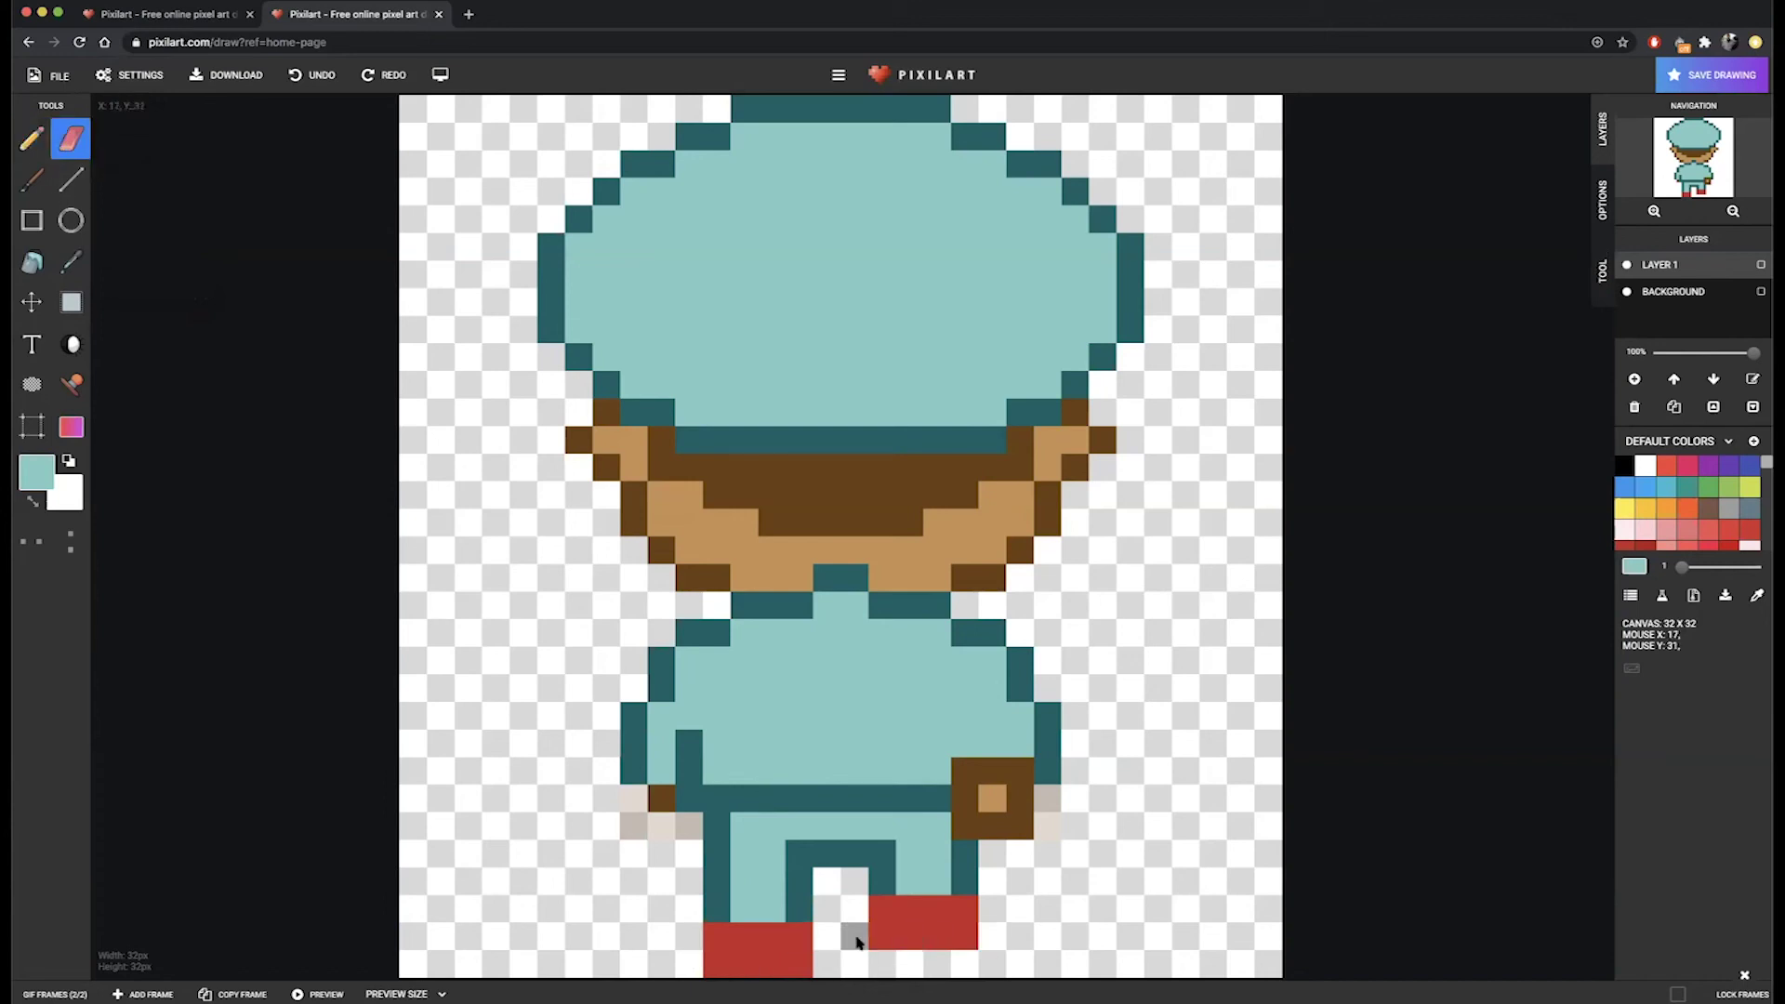
left_click_drag(856, 942, 1103, 936)
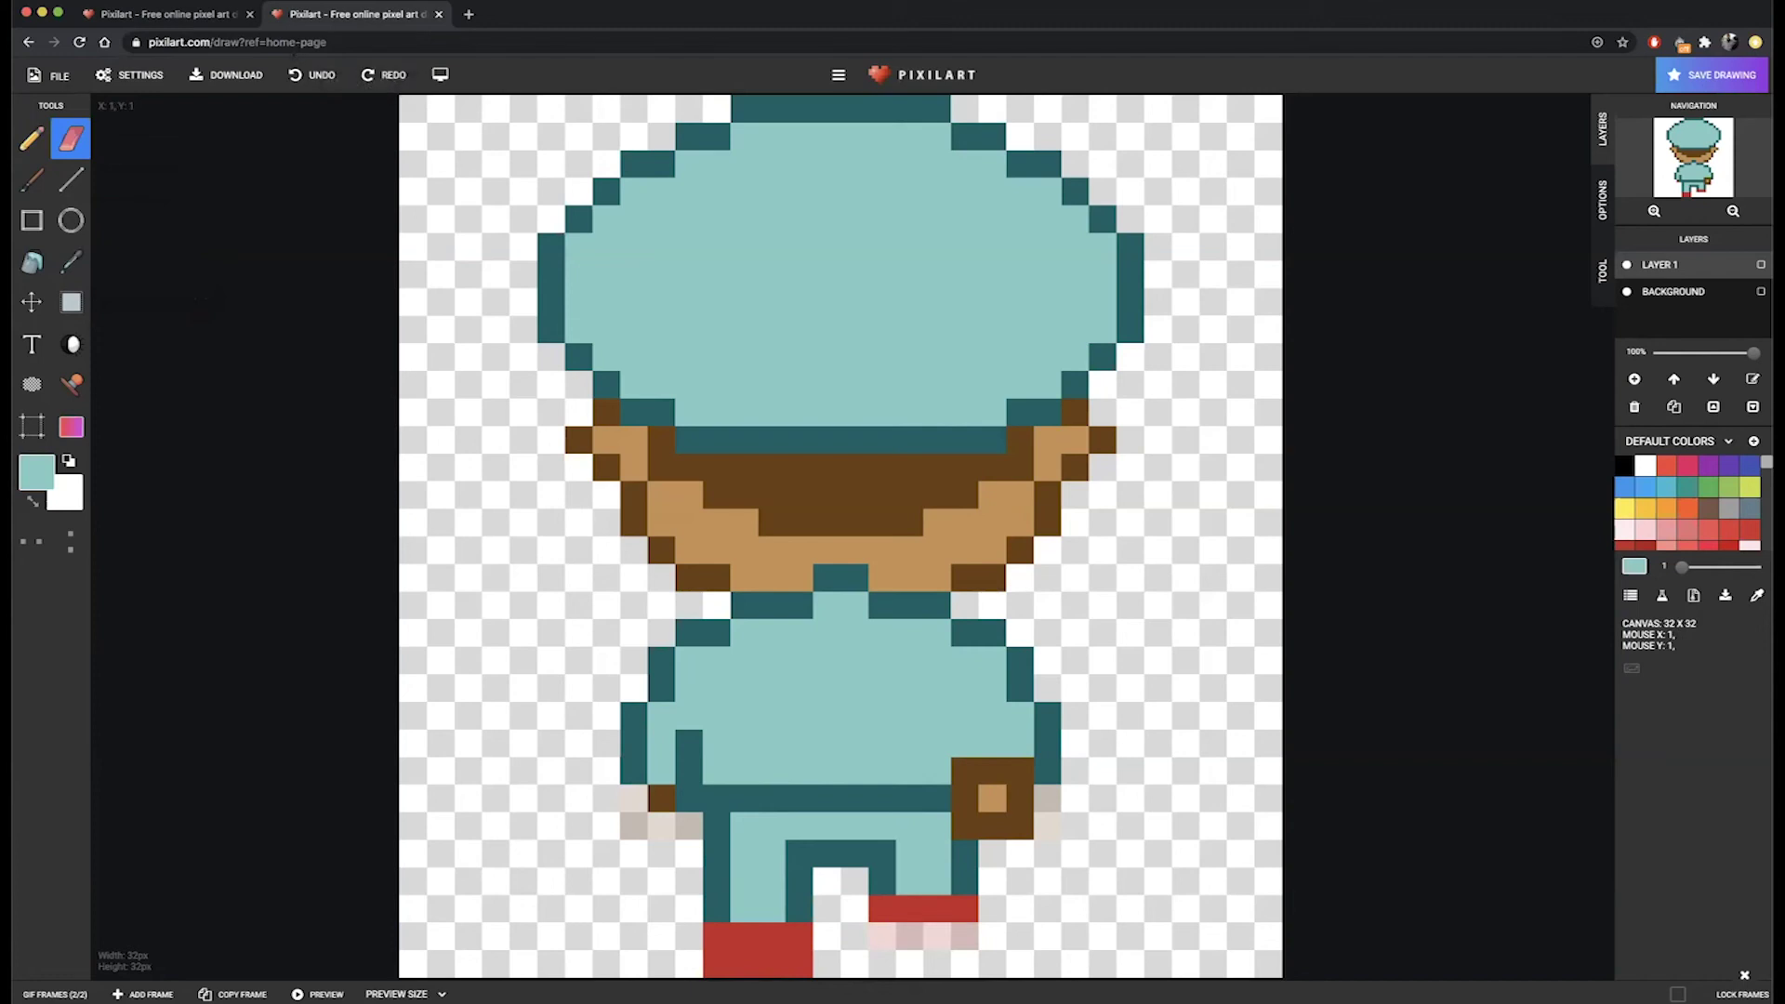
left_click(165, 13)
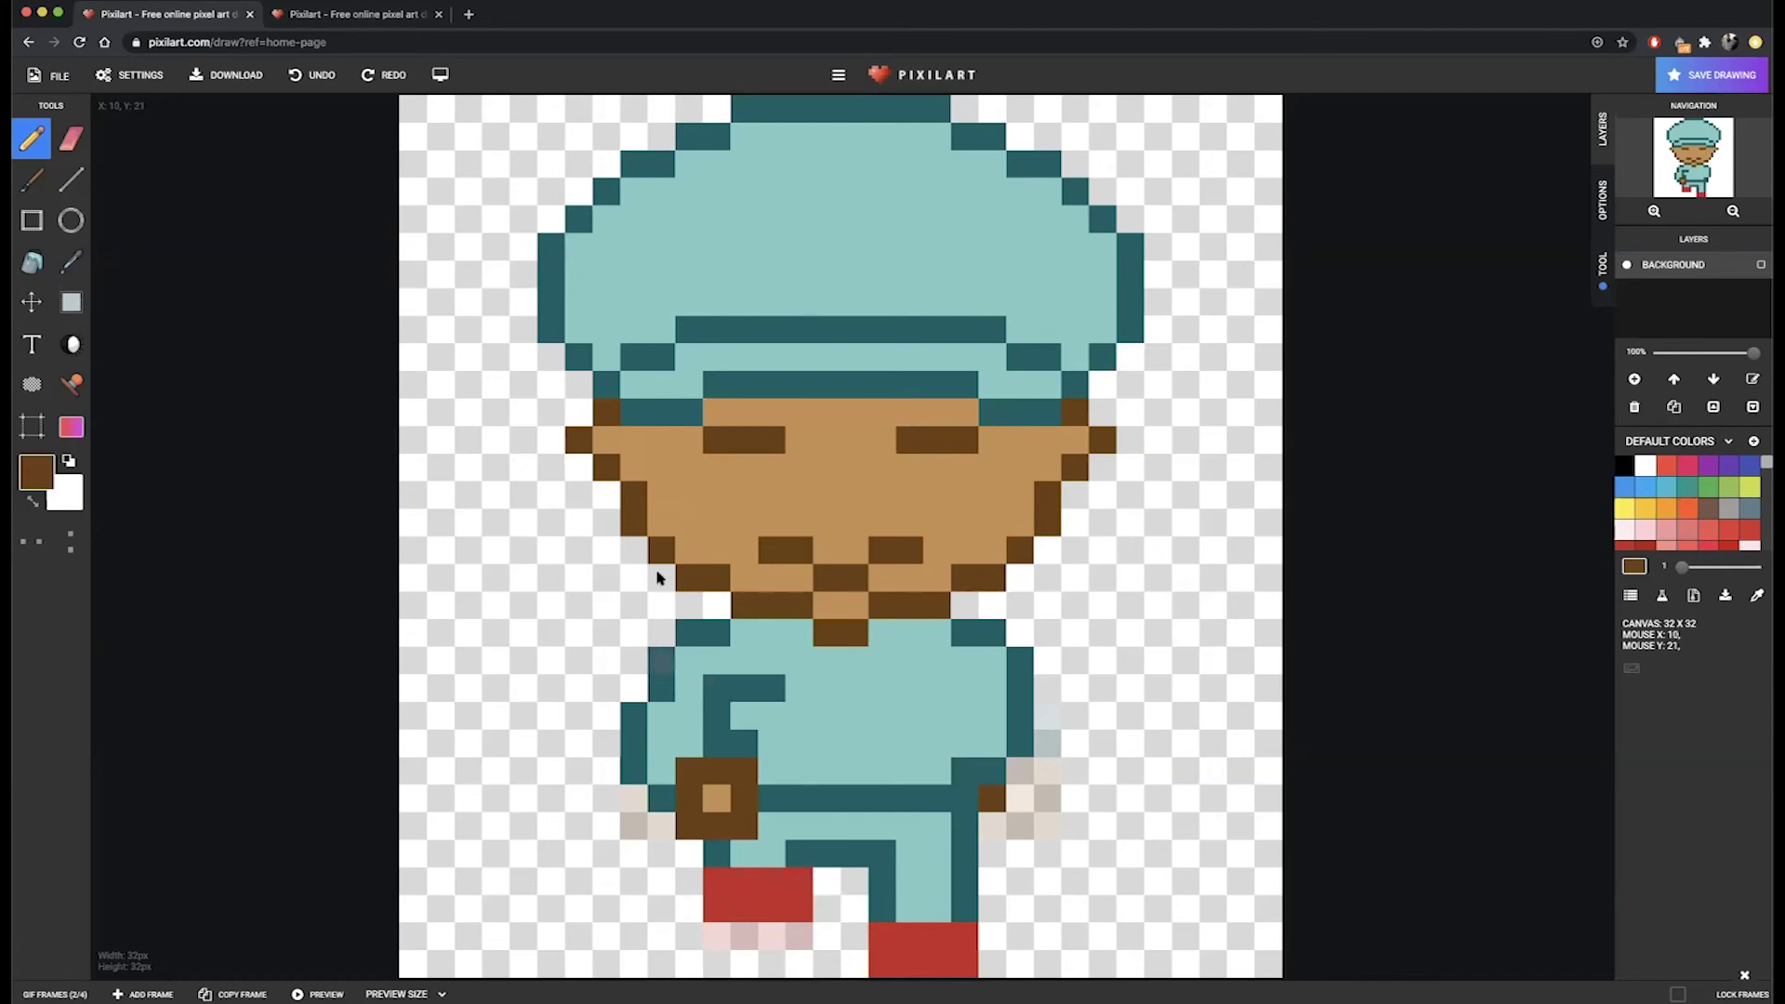
left_click(335, 14)
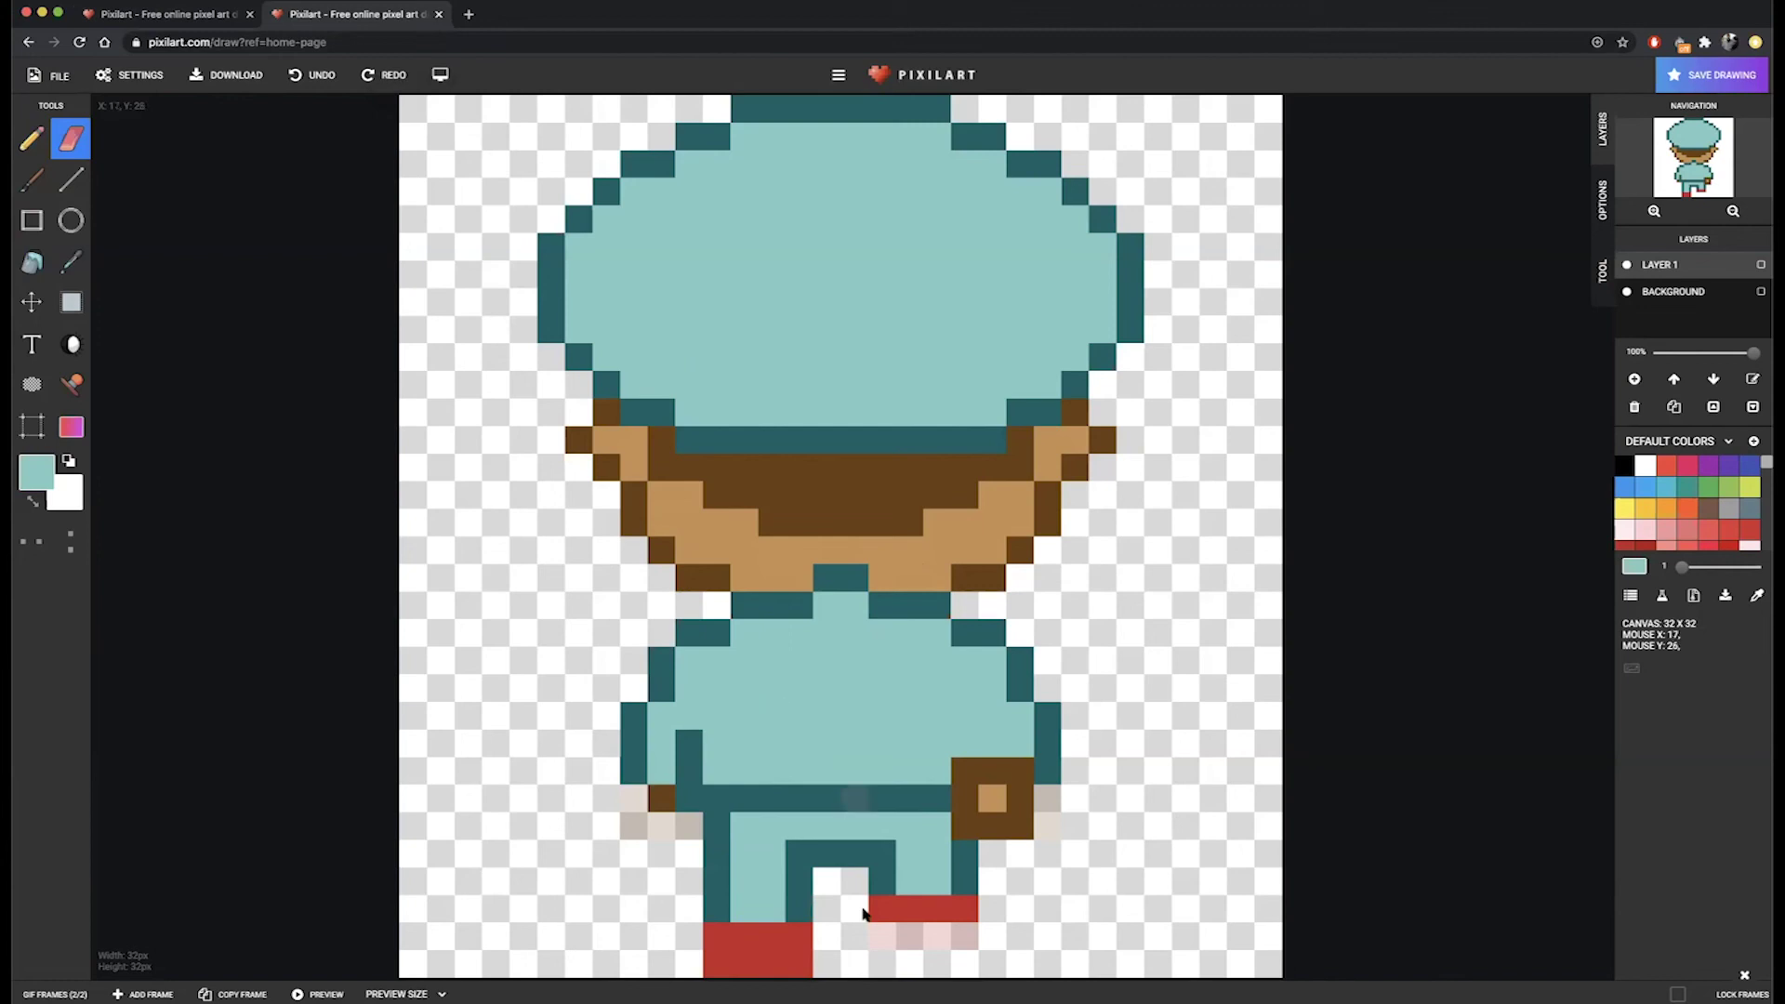
left_click(187, 19)
left_click(386, 14)
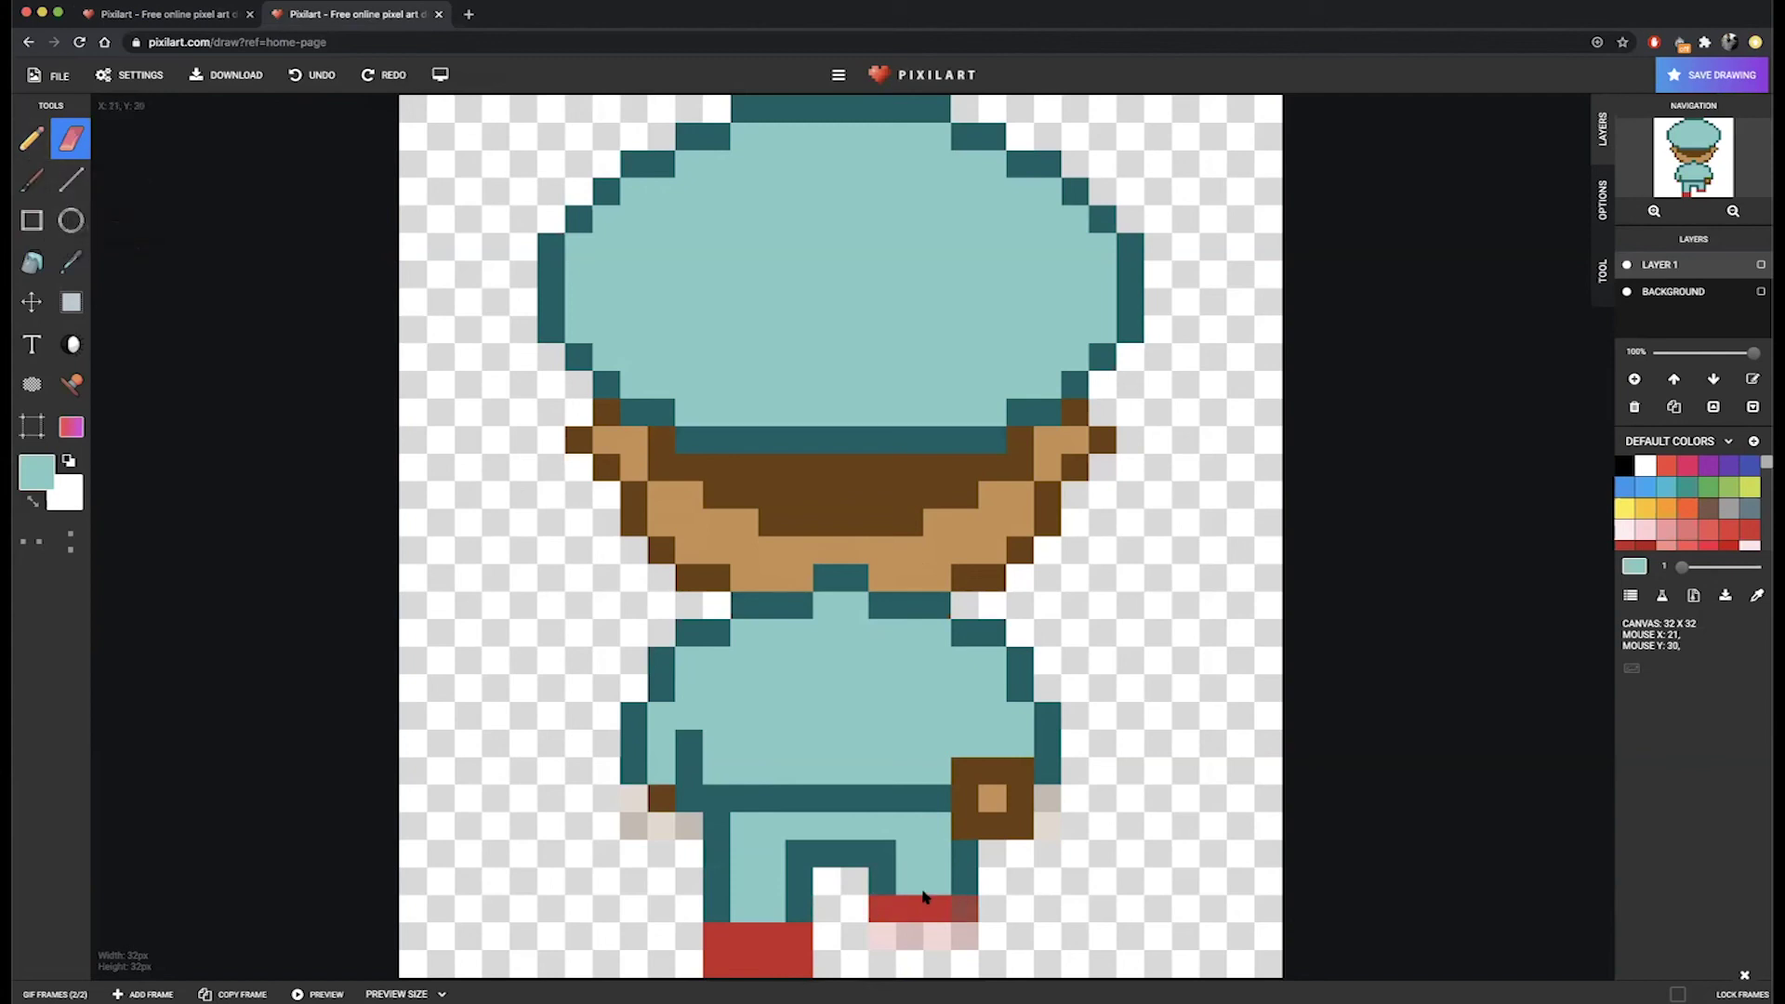
Sample the shoe's red and raise the other shoe by painting columns 18–21 in row 29.
left_click(68, 263)
left_click(726, 960)
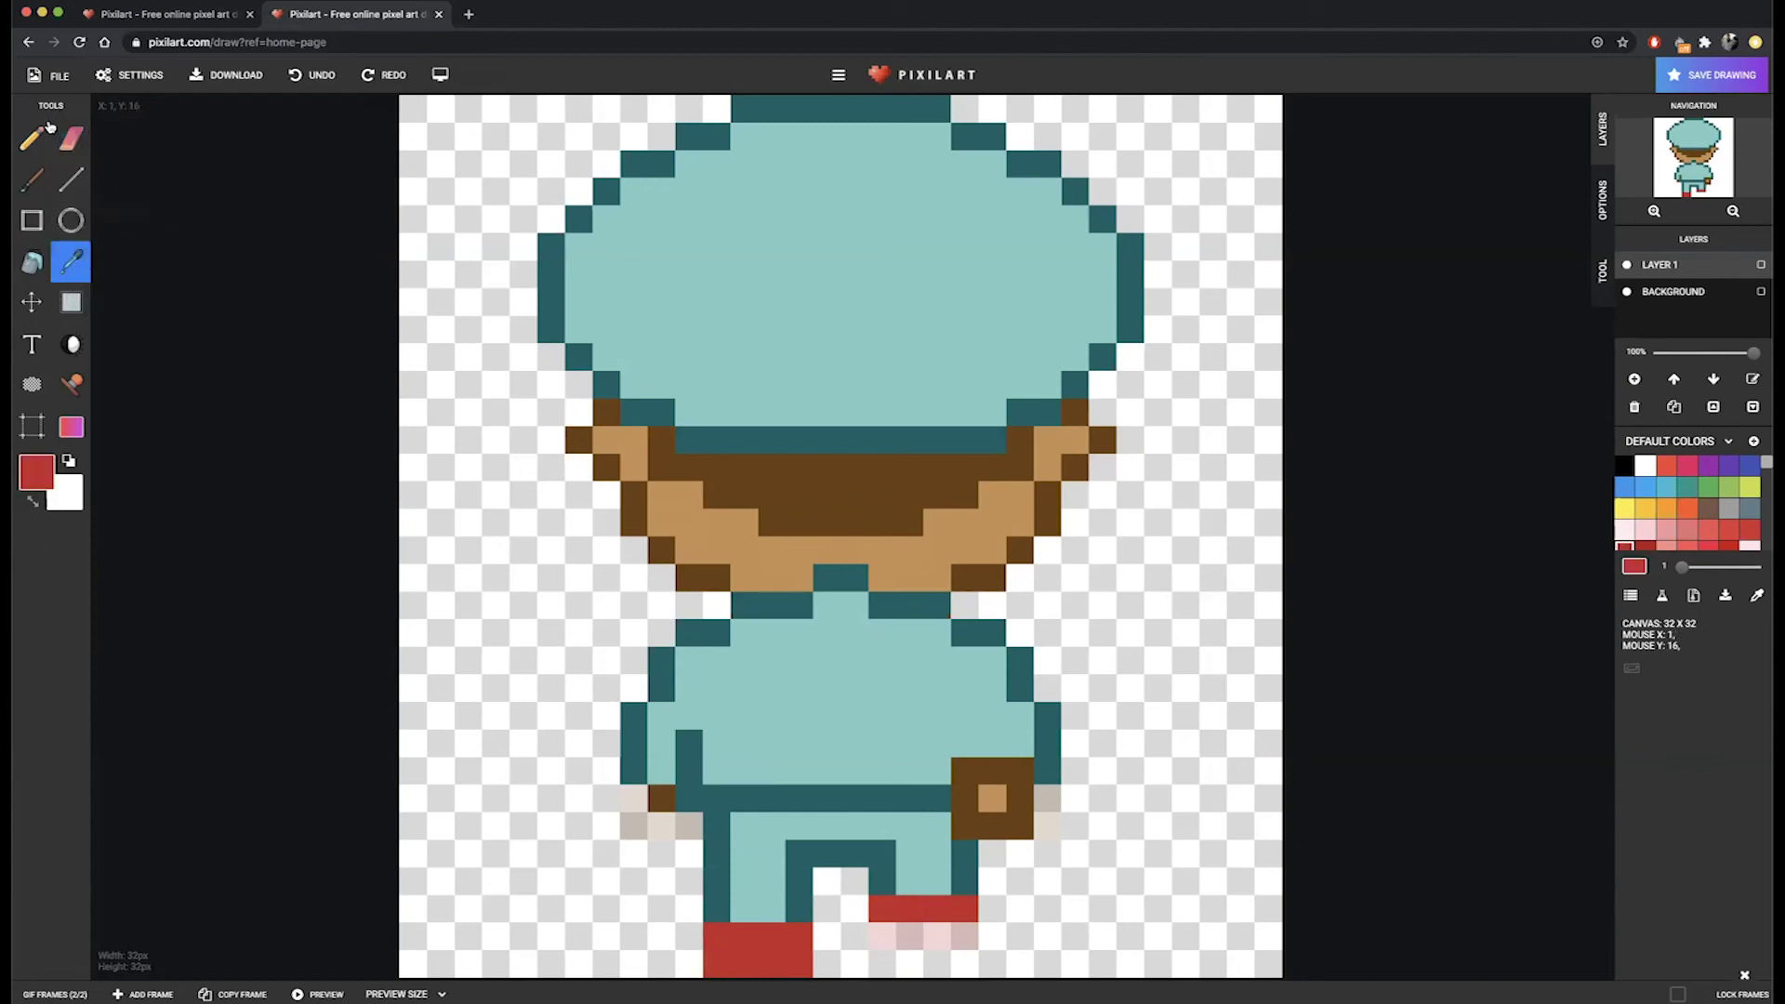
left_click(908, 881)
left_click(972, 882)
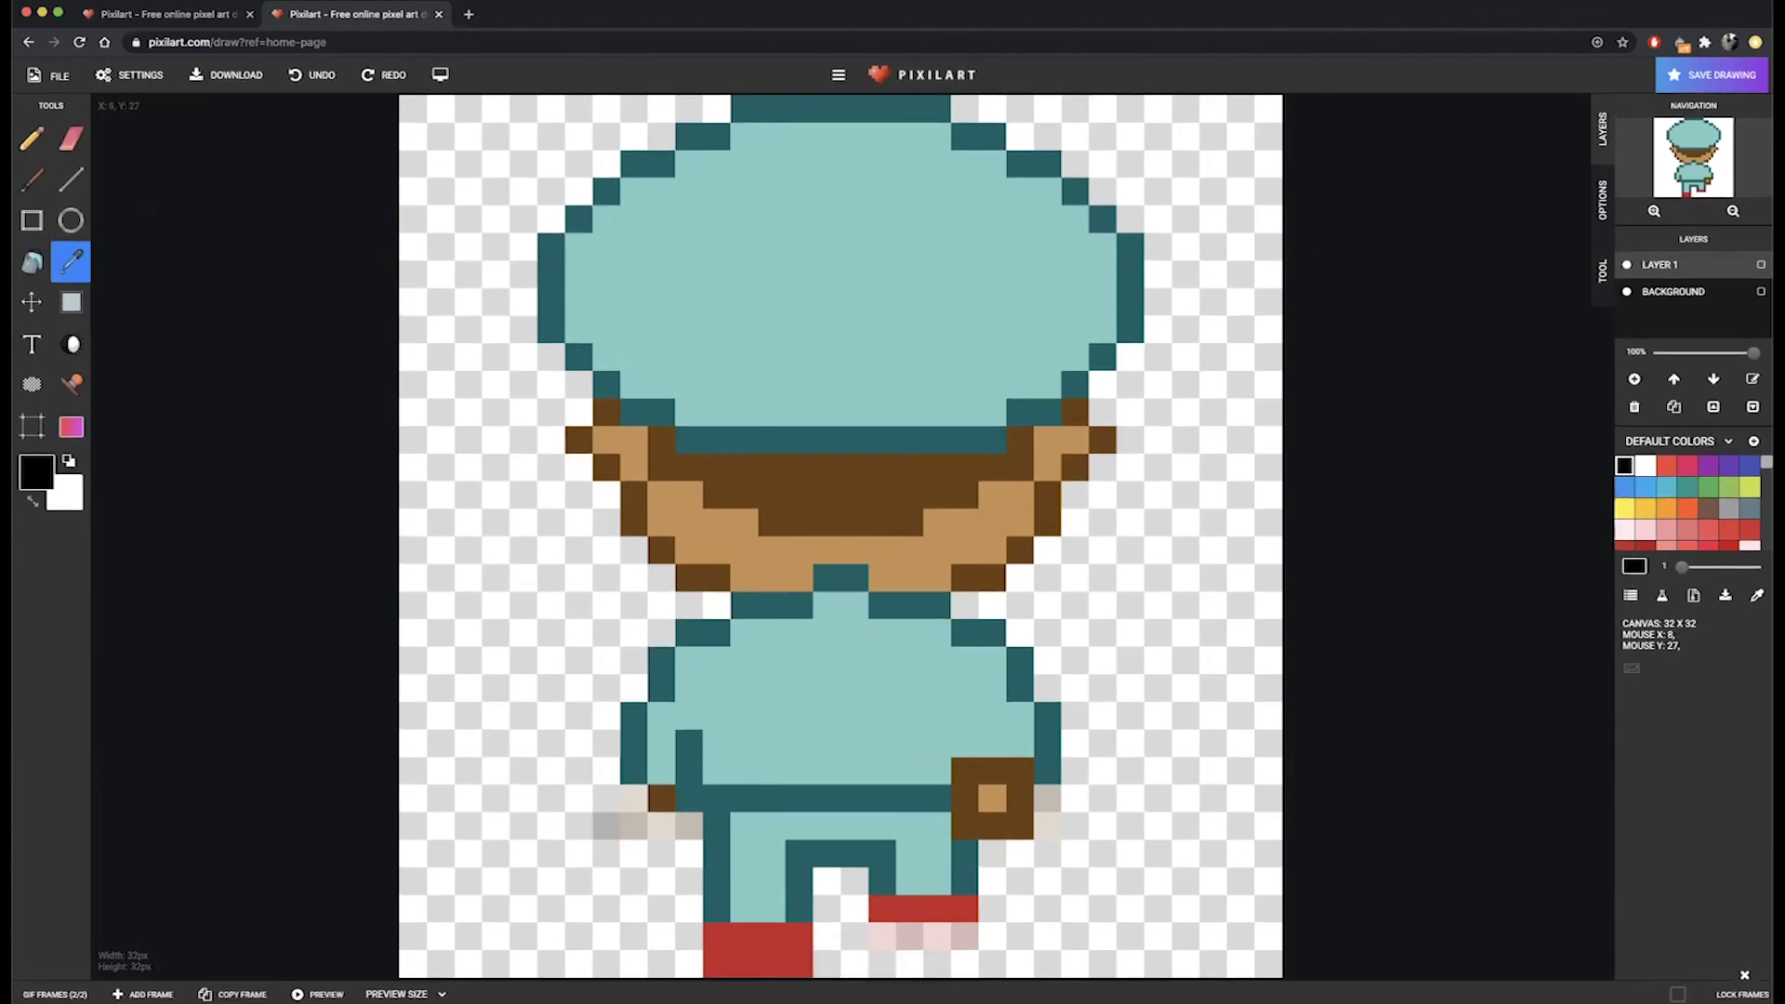
left_click(790, 958)
left_click(32, 139)
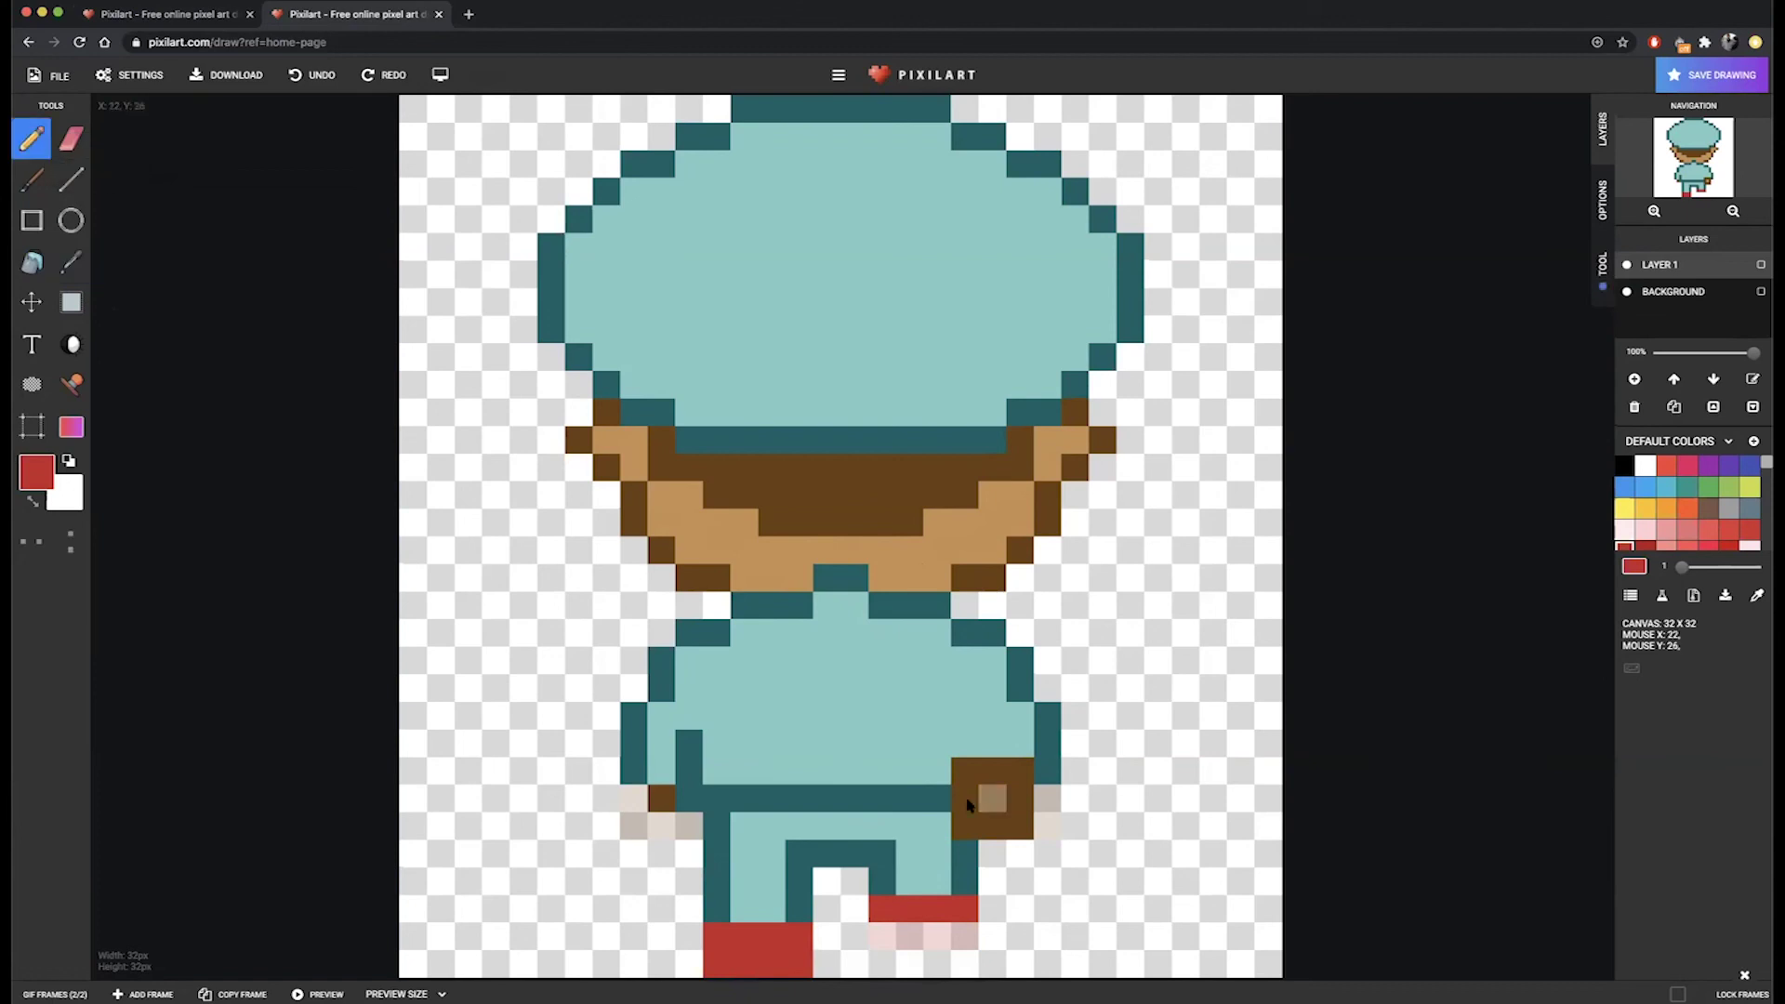
left_click_drag(884, 882, 971, 892)
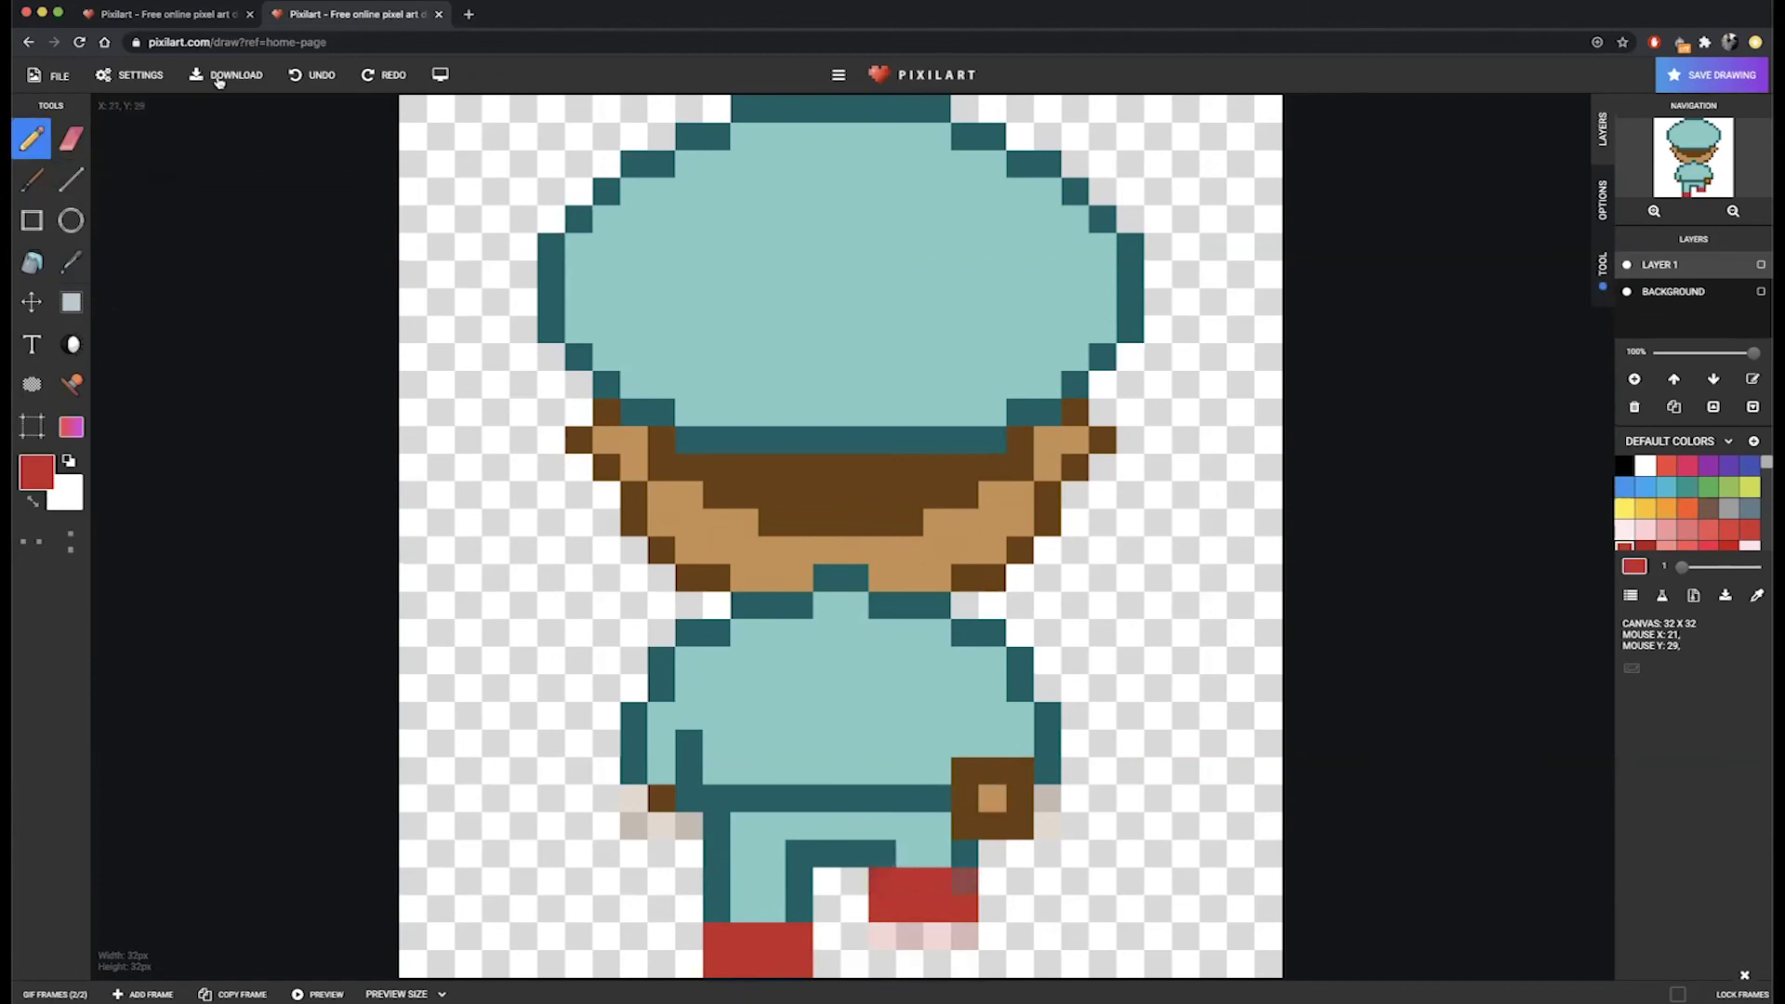
Compare the walking pose with the reference drawing and review animation frames 1 and 2.
left_click(137, 15)
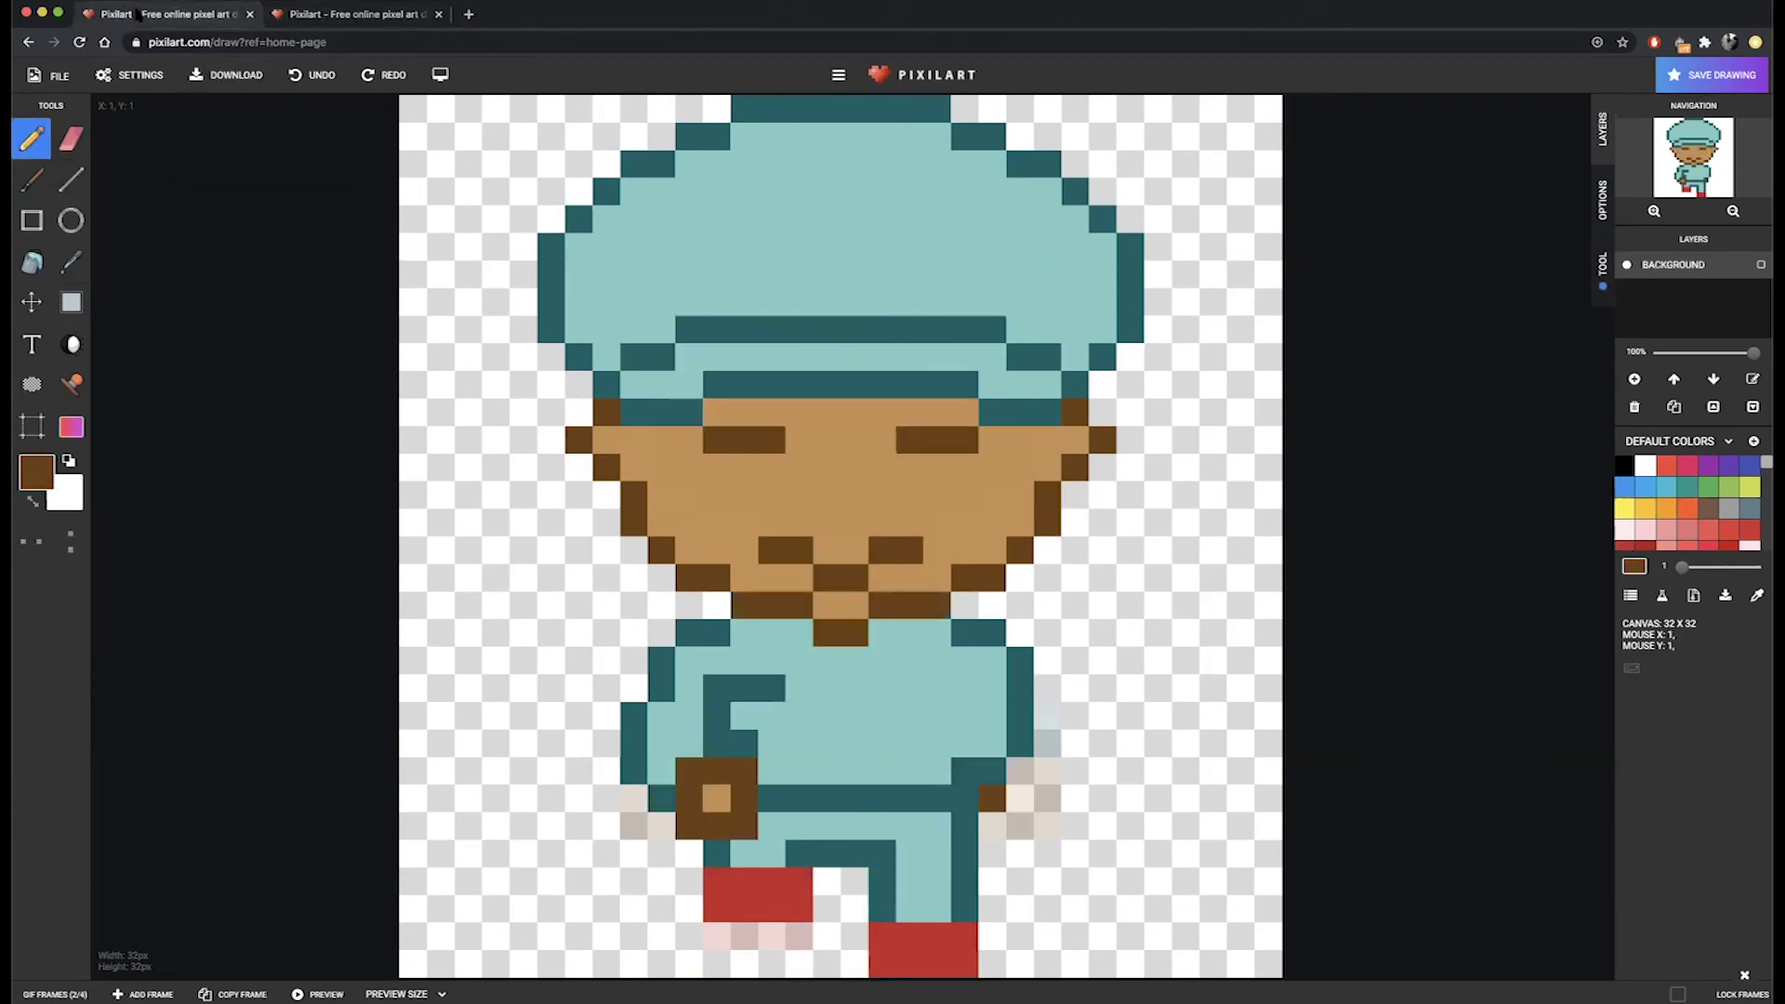
left_click(353, 14)
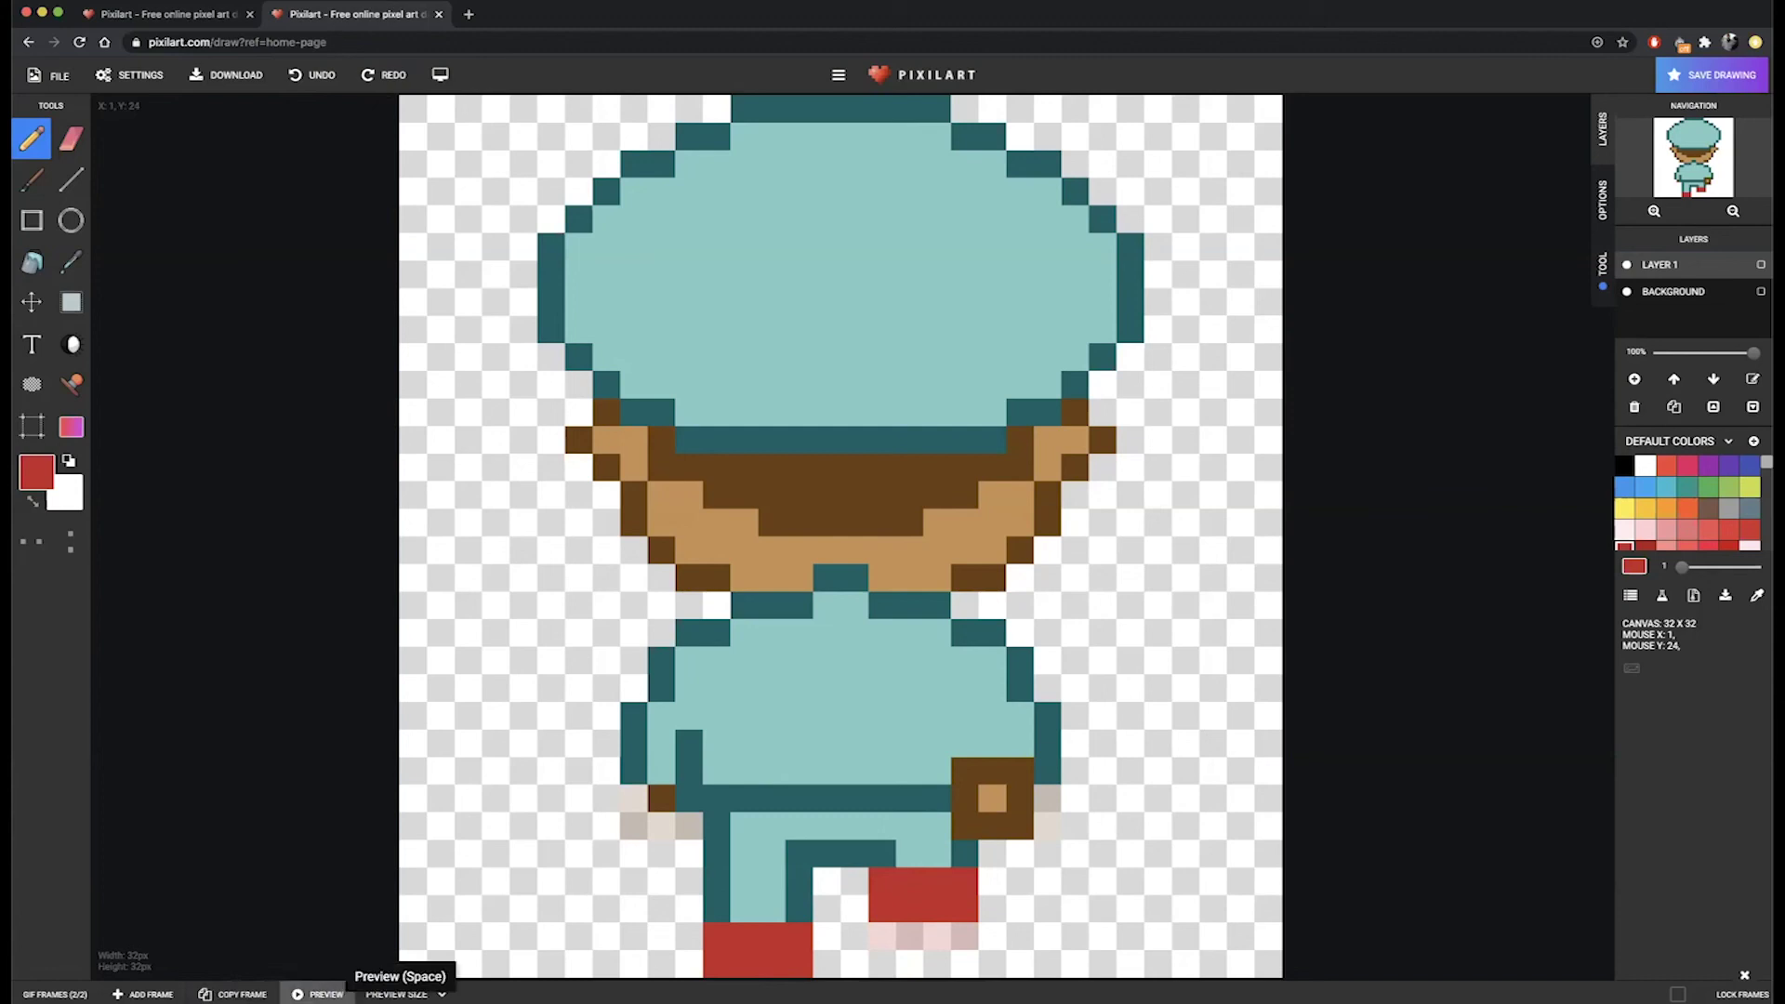
left_click(53, 994)
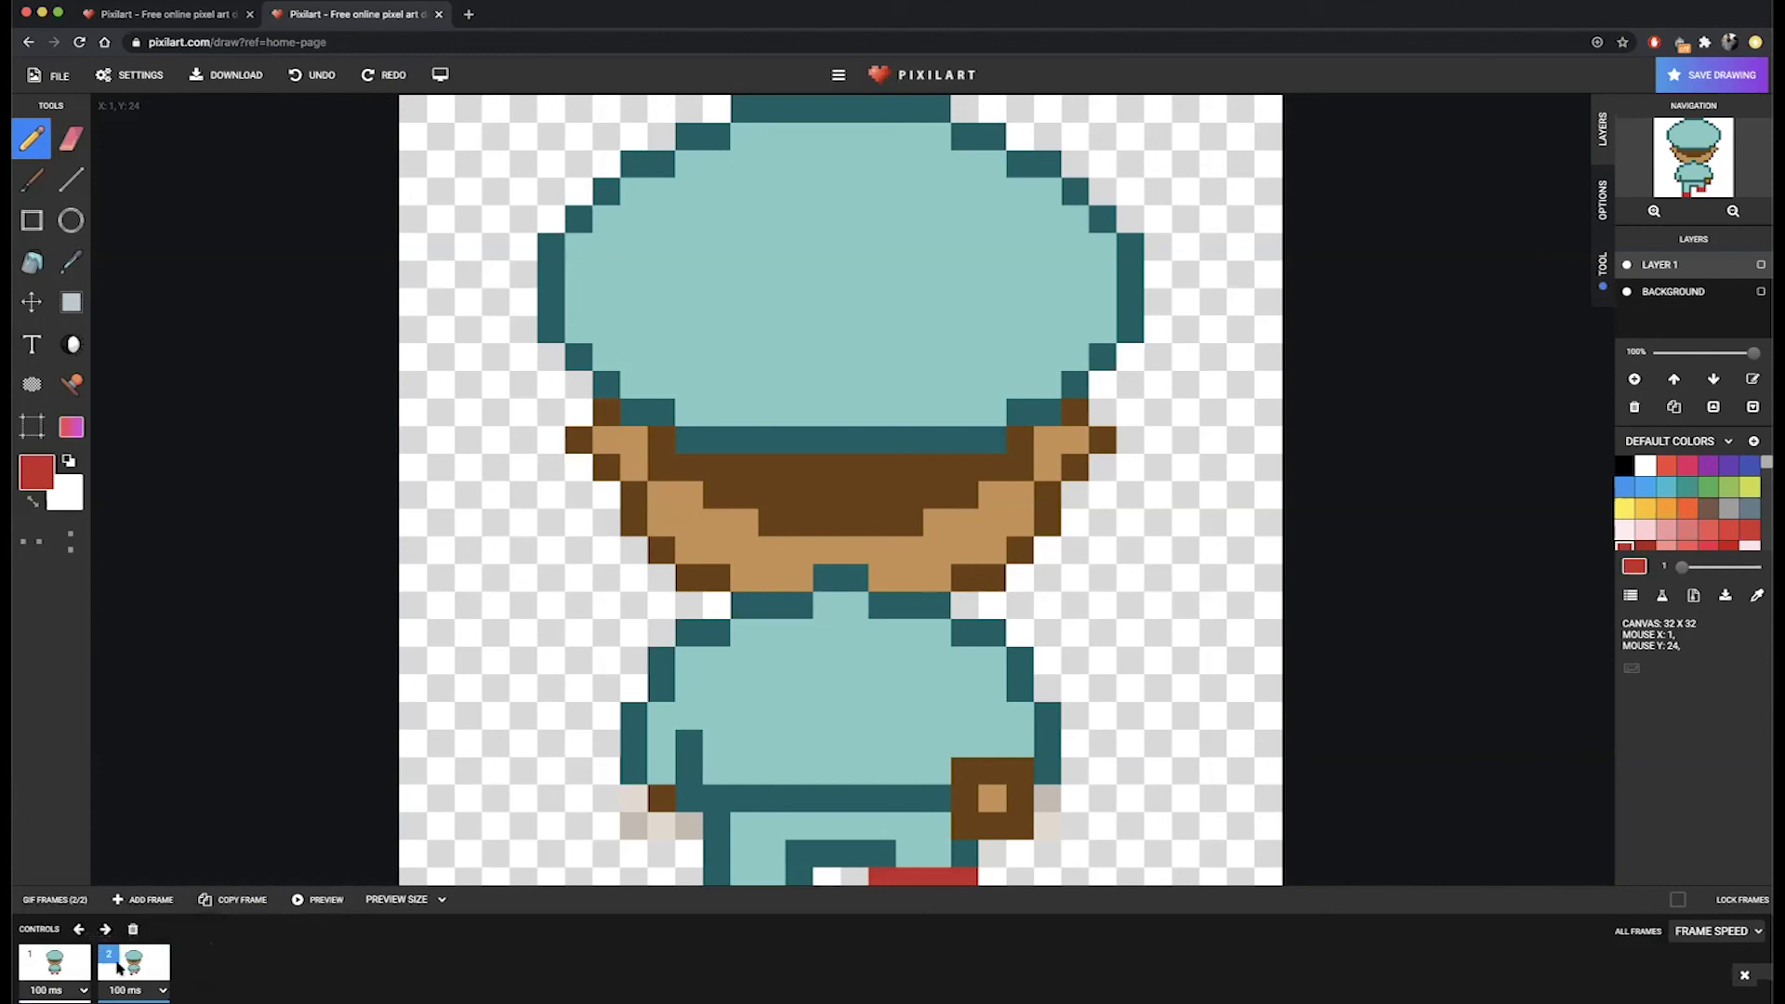
left_click(58, 971)
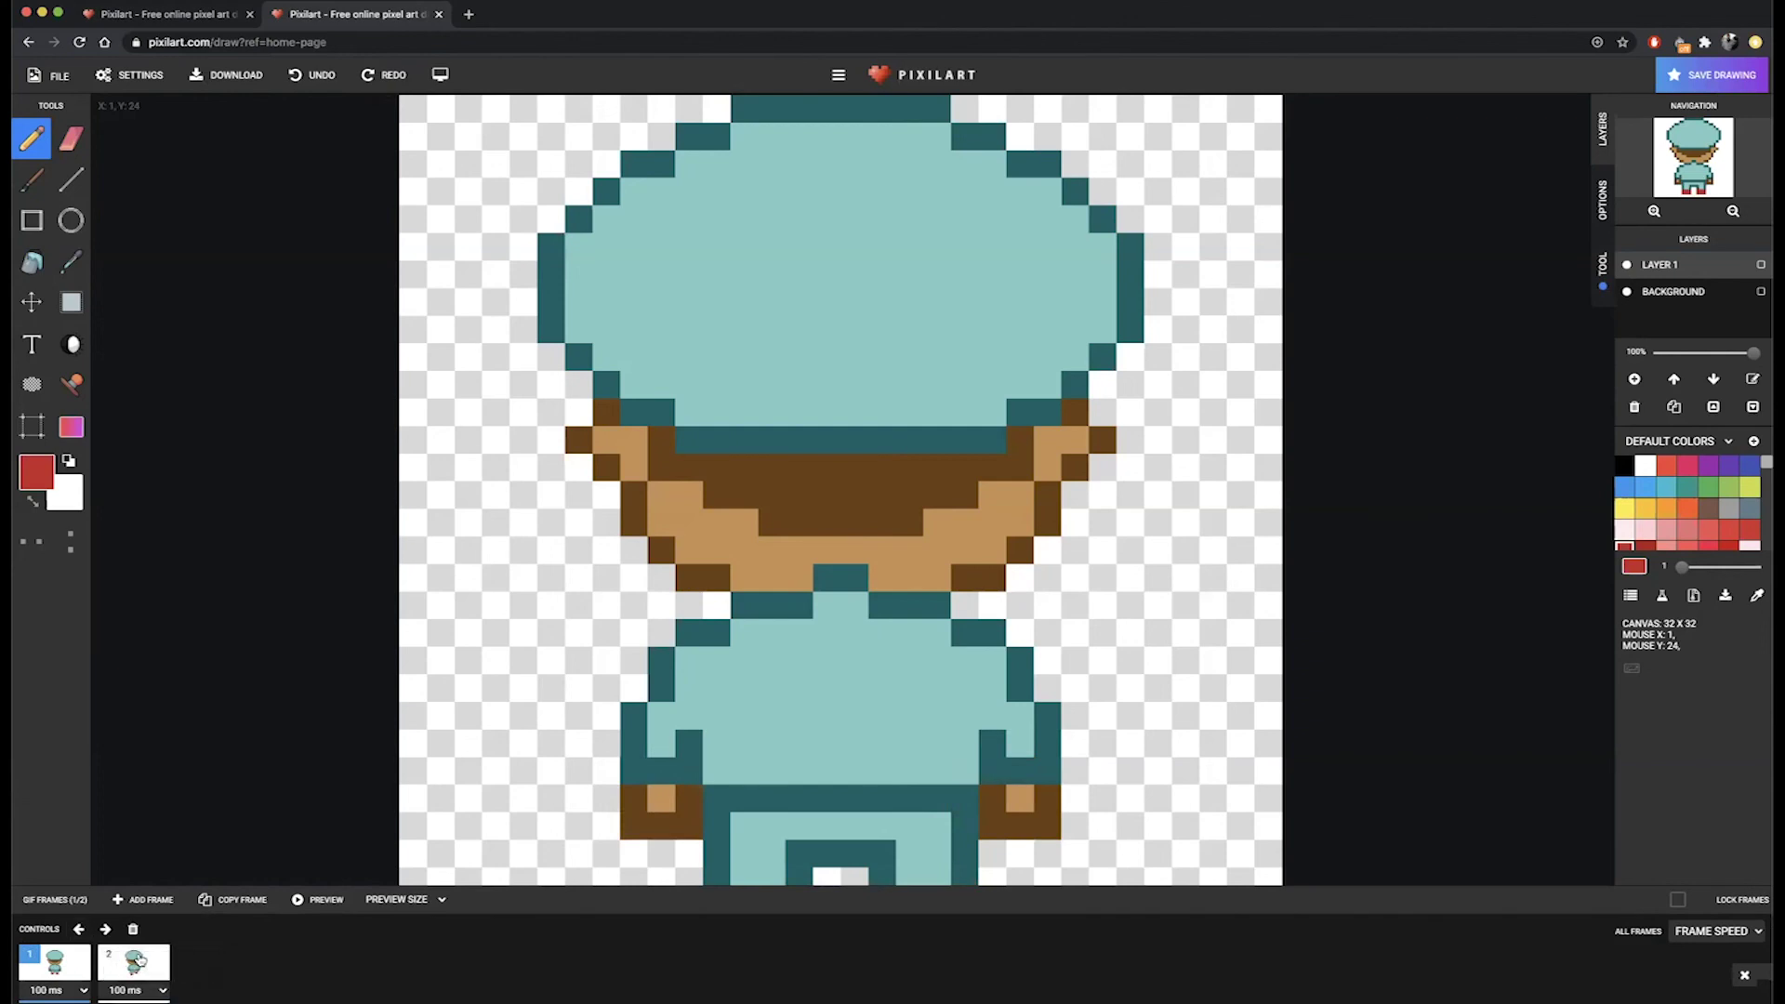
left_click(135, 960)
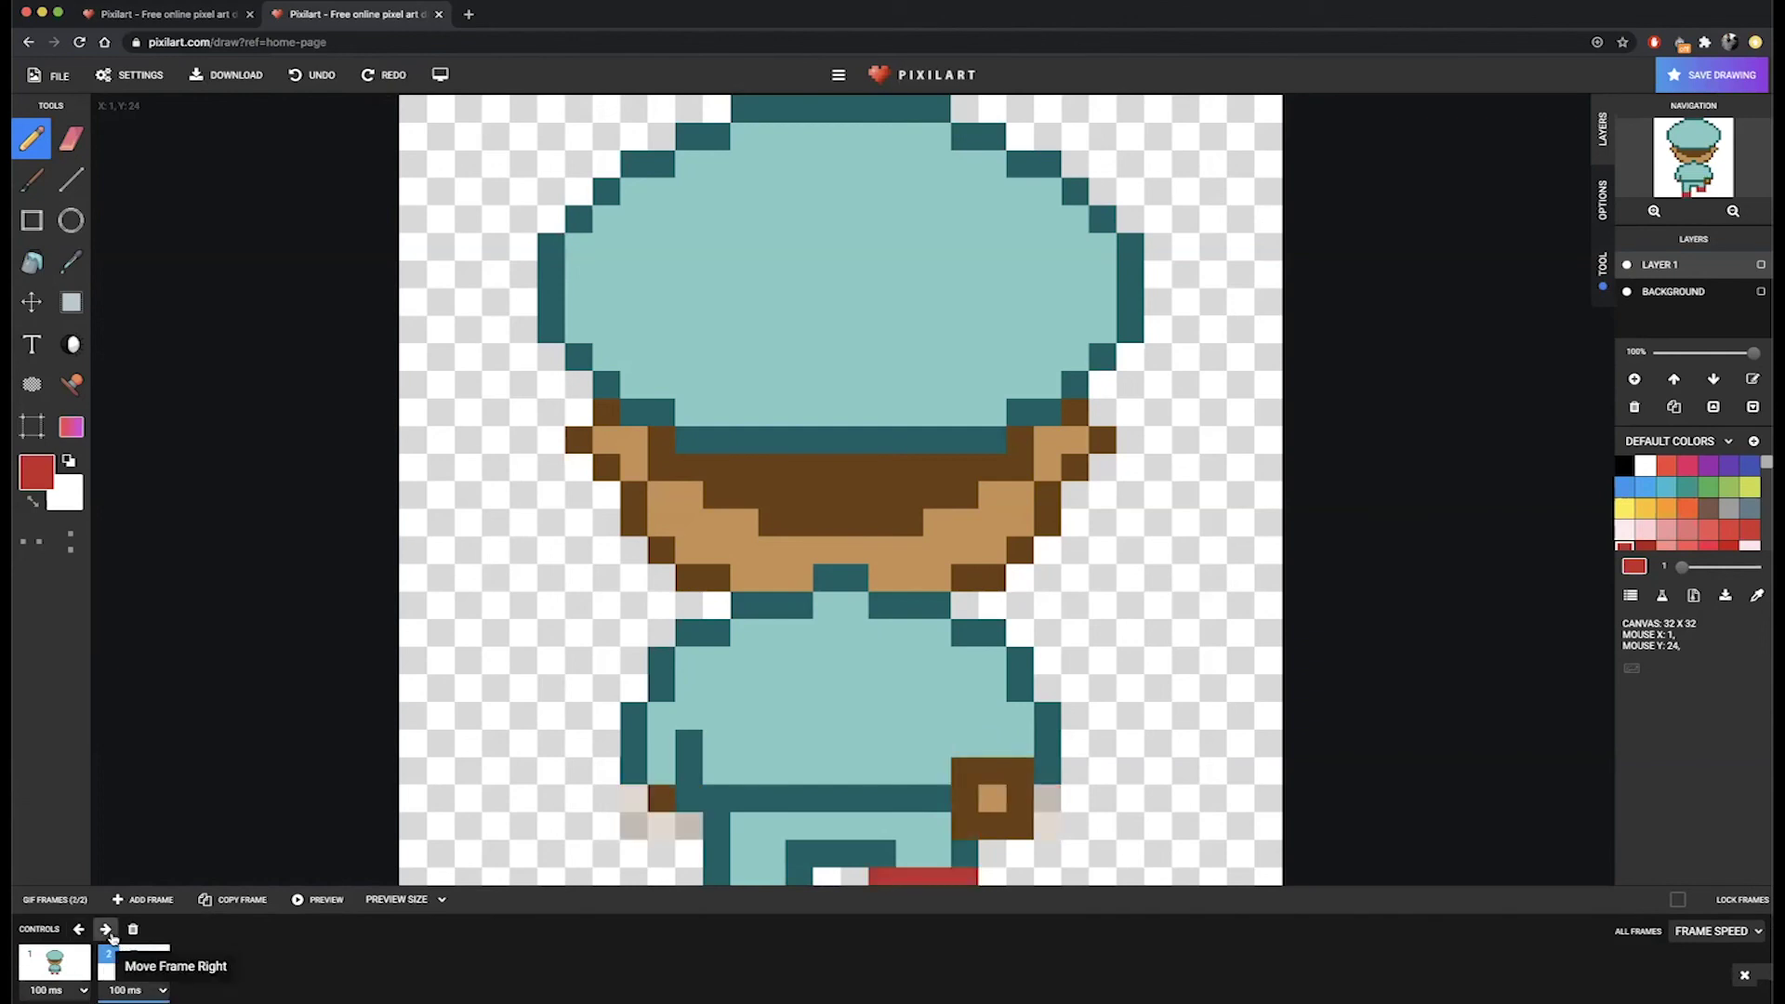
Duplicate the standing pose in frame 1 and select its copy in frame 2.
left_click(71, 964)
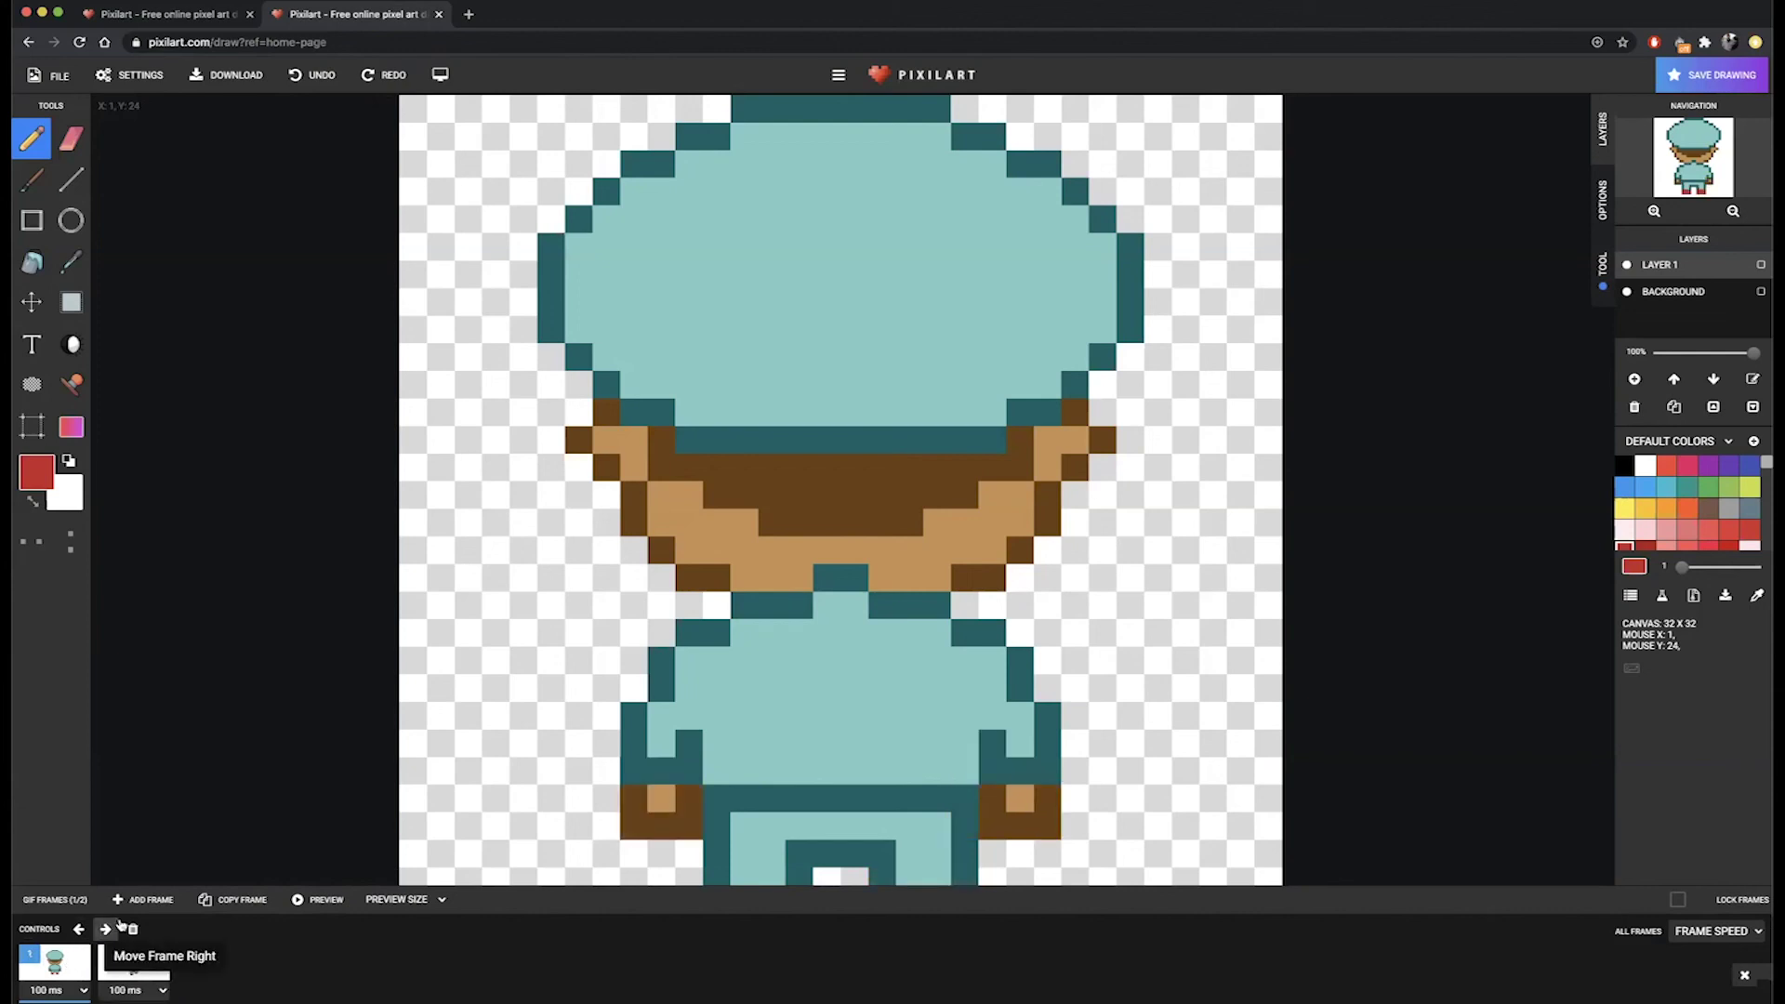
left_click(232, 899)
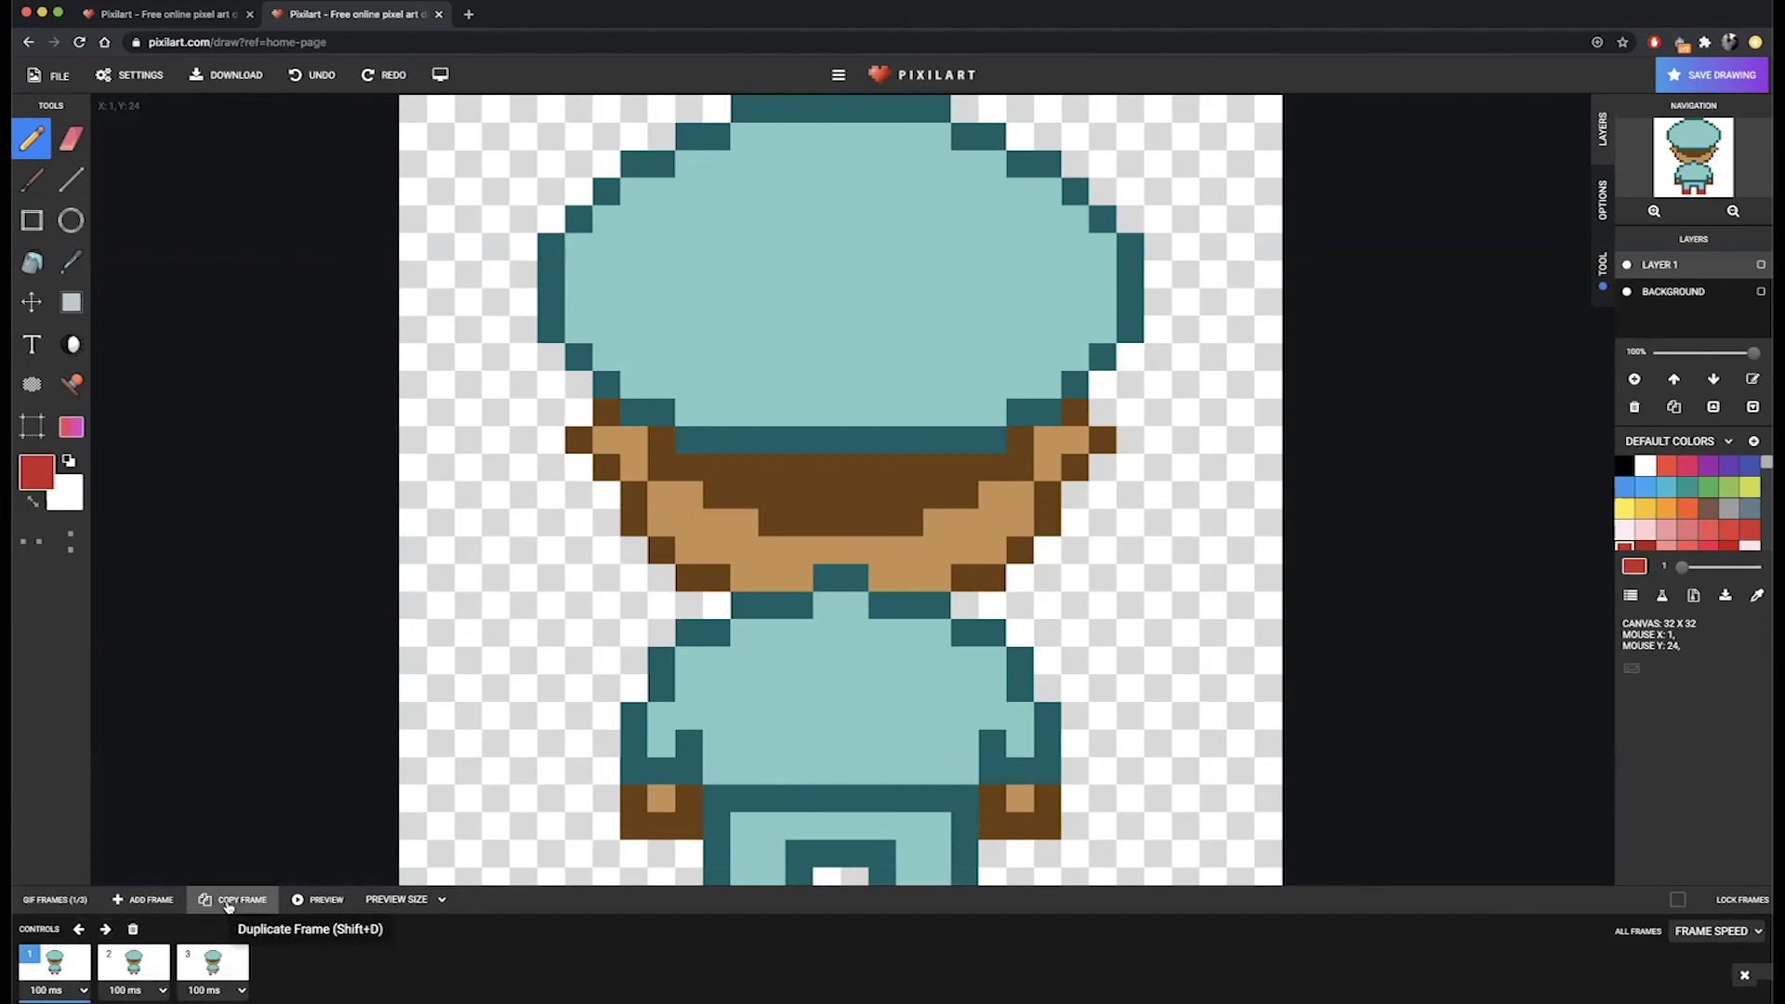
left_click(130, 967)
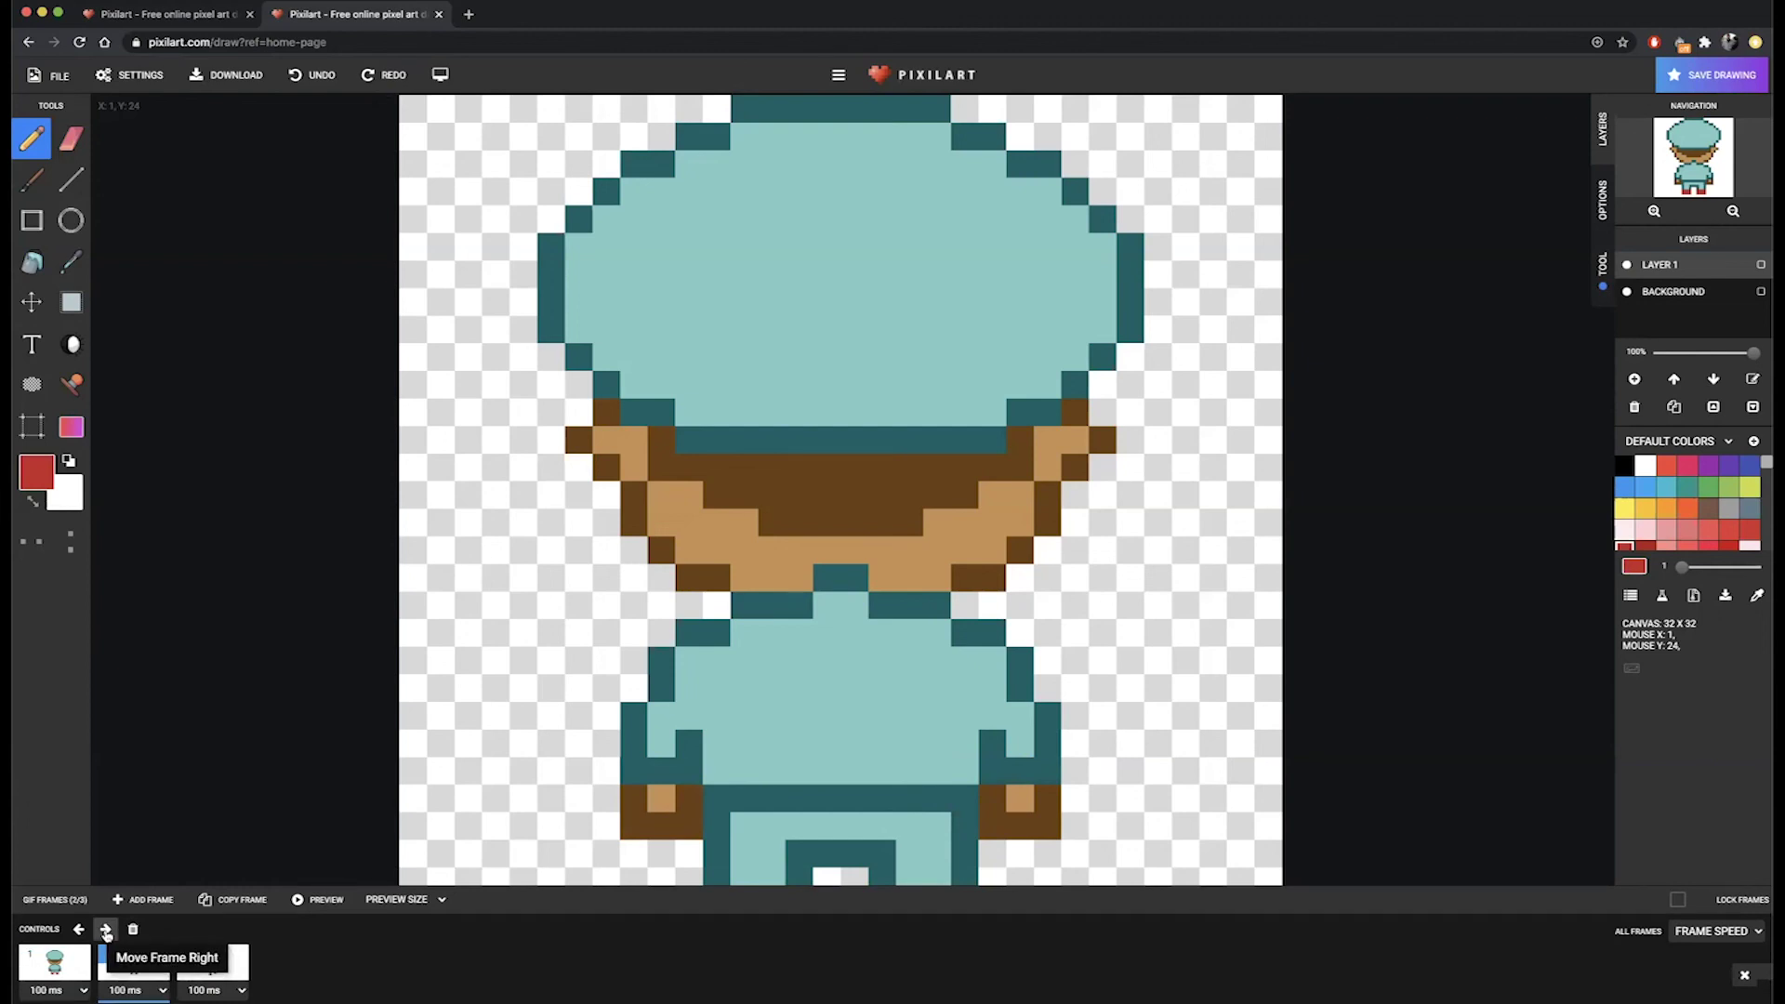
Move the standing pose copy to frame 3 and place a duplicate of frame 2's walking pose as frame 4.
left_click(106, 929)
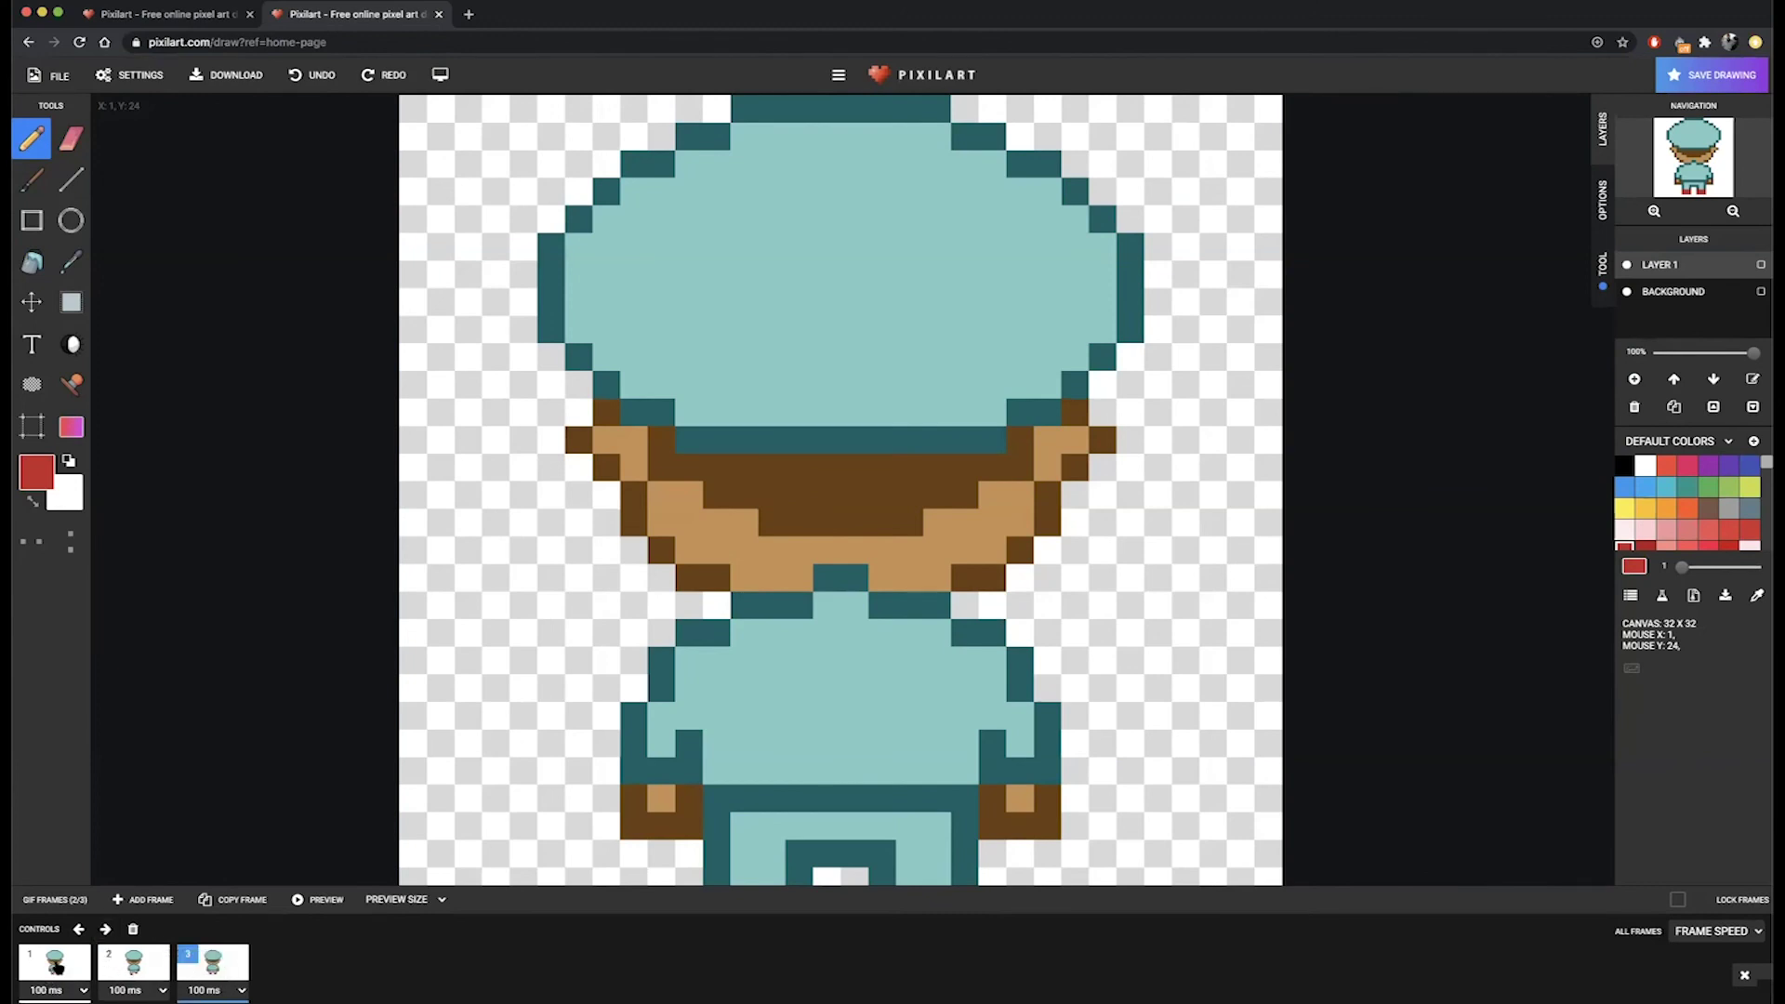
left_click(129, 968)
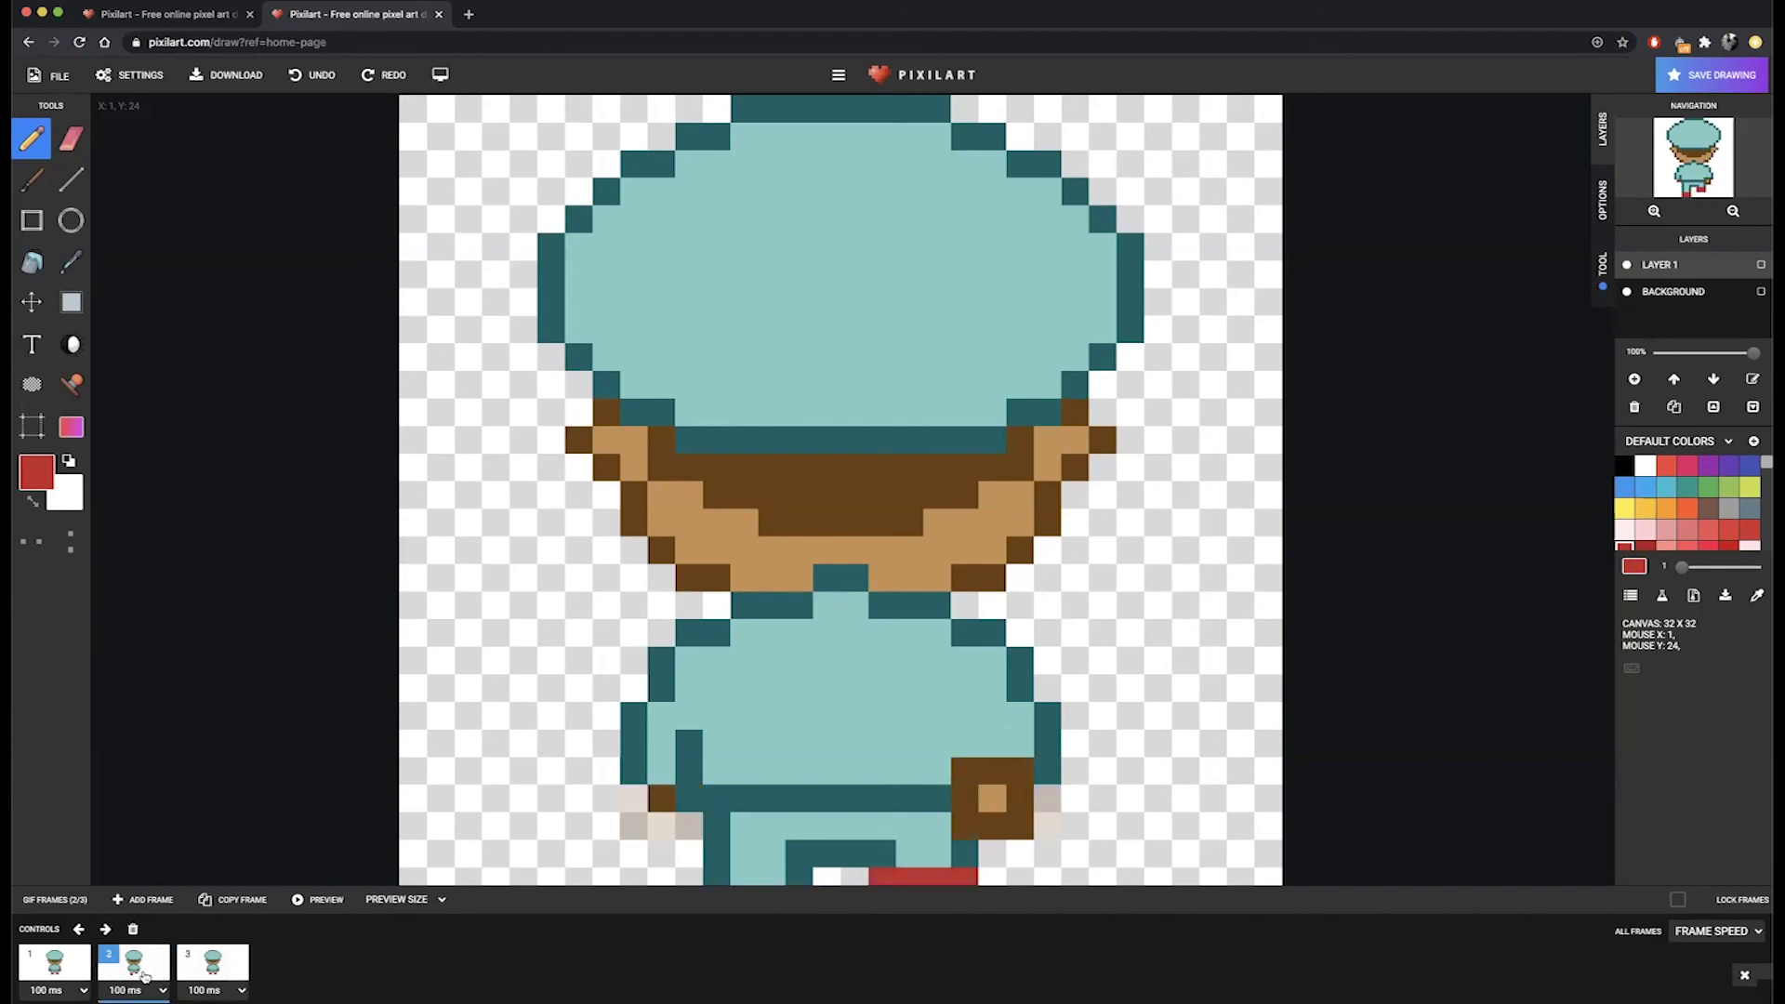
left_click(243, 915)
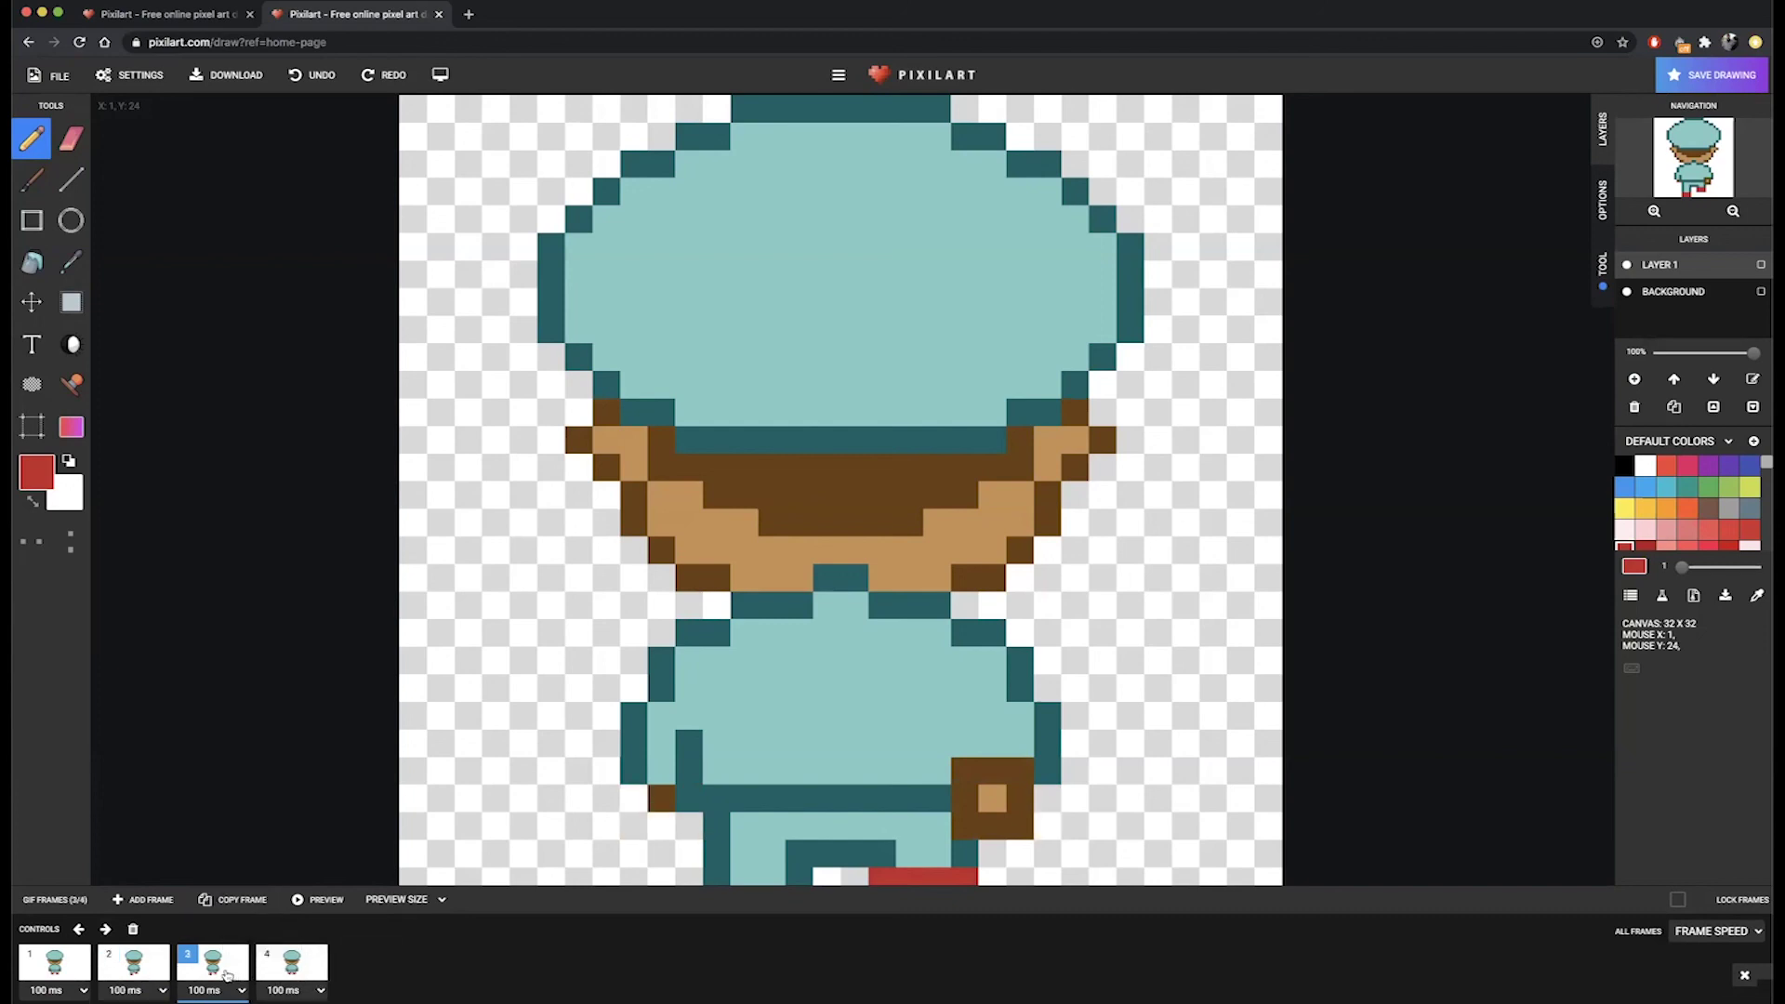
left_click(105, 928)
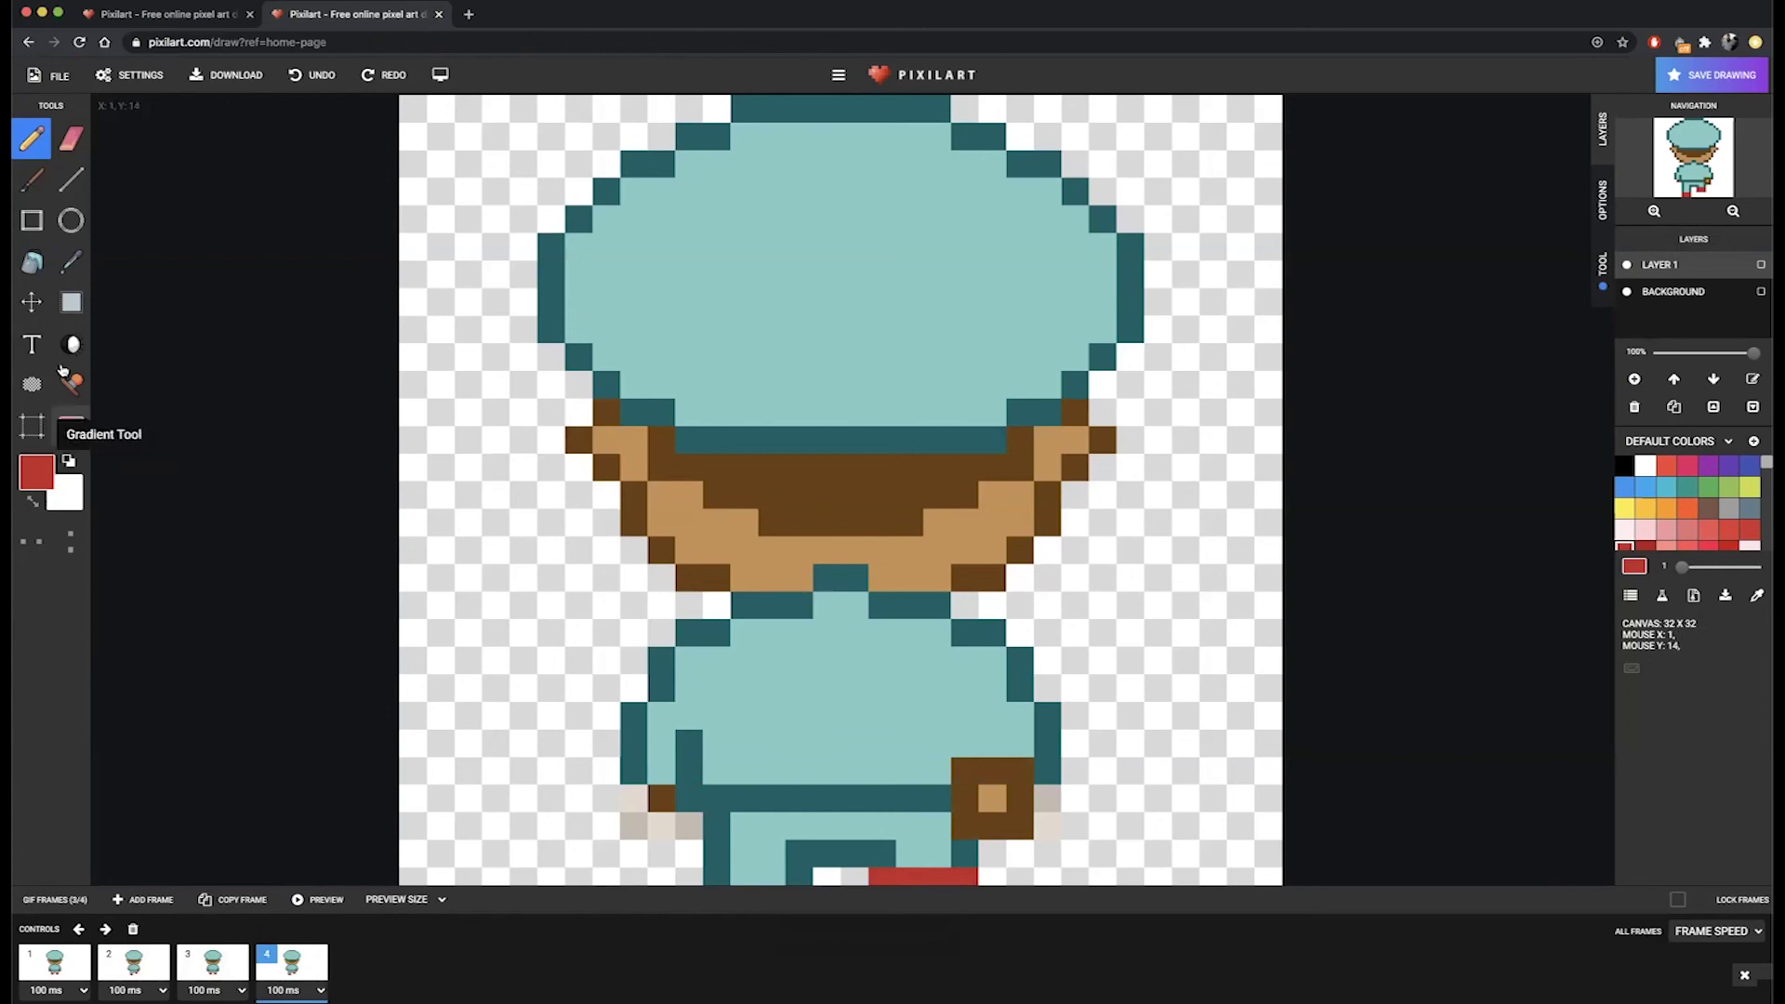
Select the full 32 x 32 canvas in frame 4 and flip the walking pose horizontally.
left_click(72, 304)
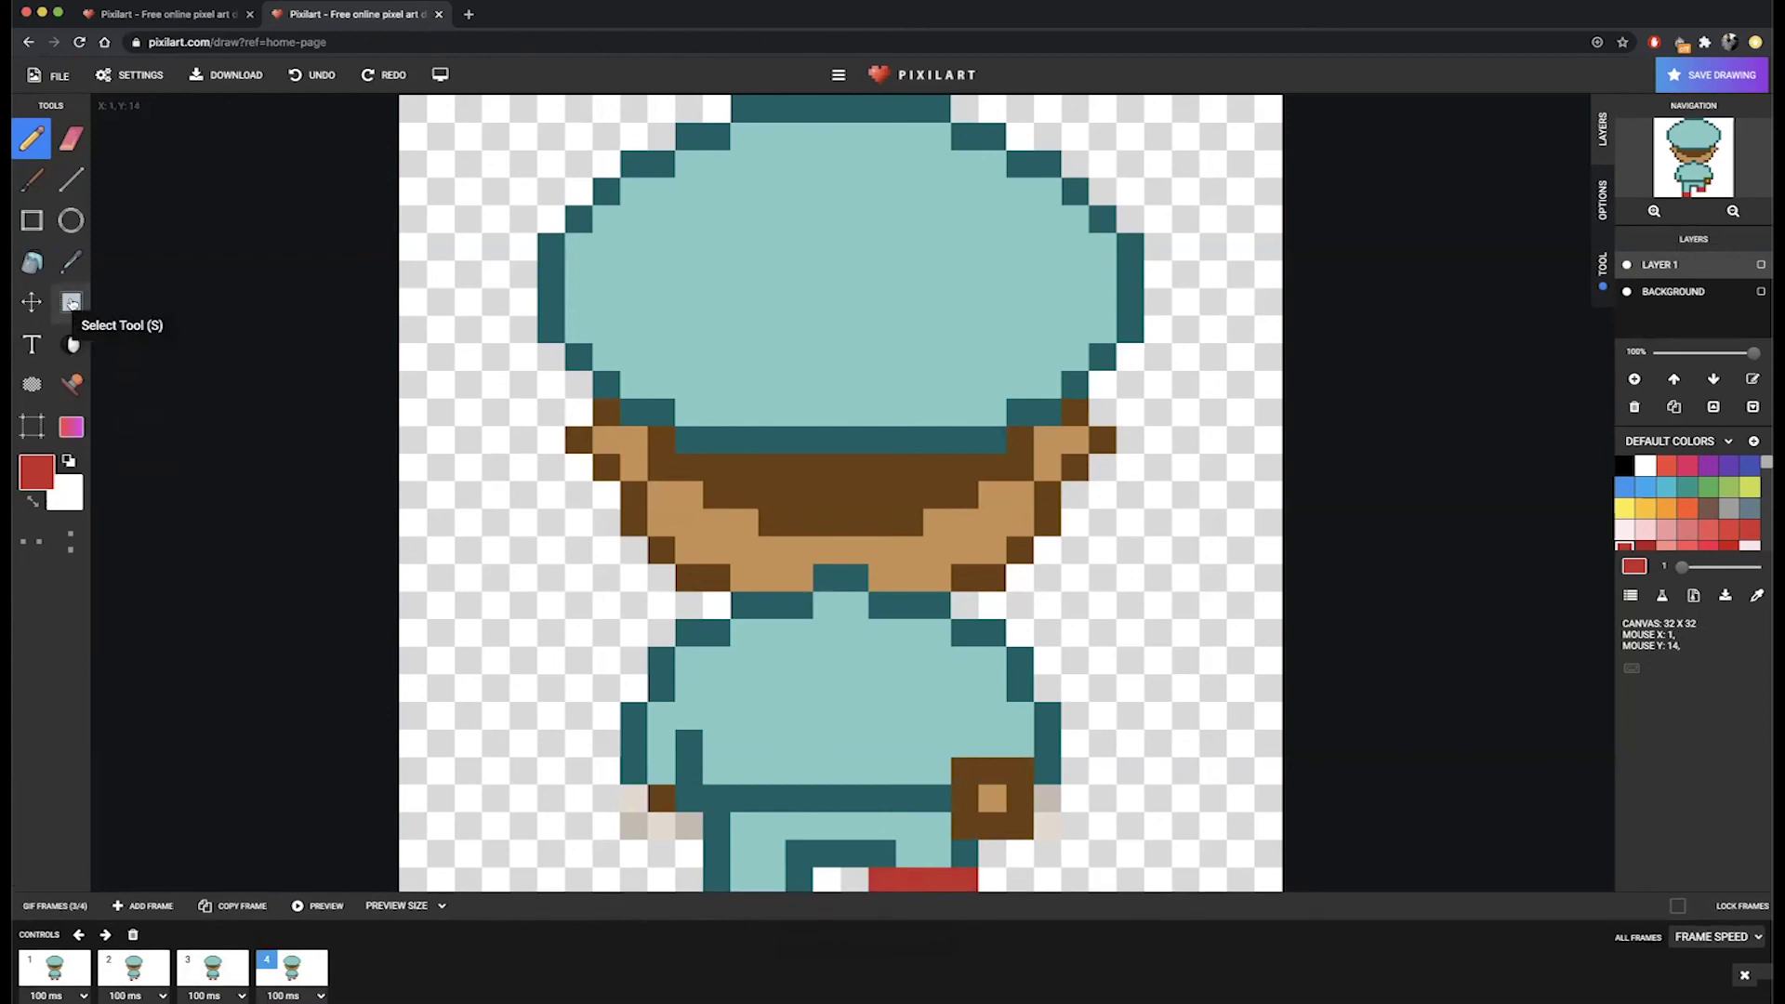
left_click_drag(418, 109, 921, 751)
left_click_drag(1125, 894, 1267, 967)
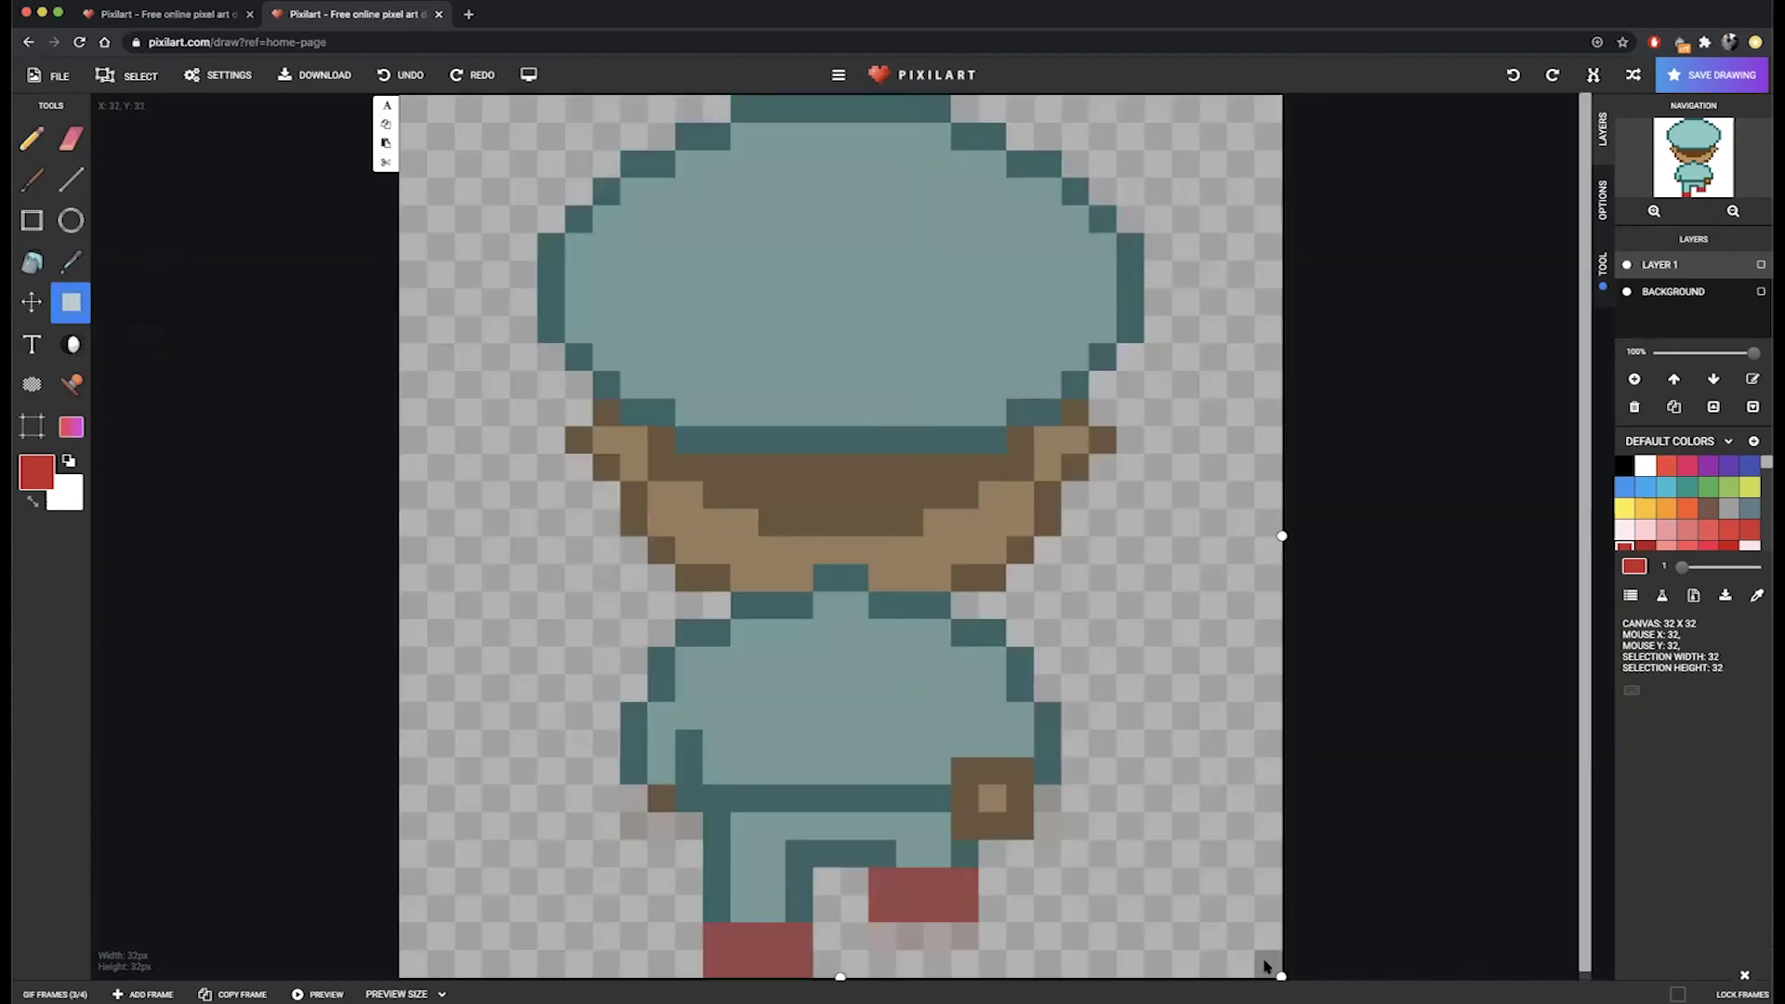
left_click(1592, 74)
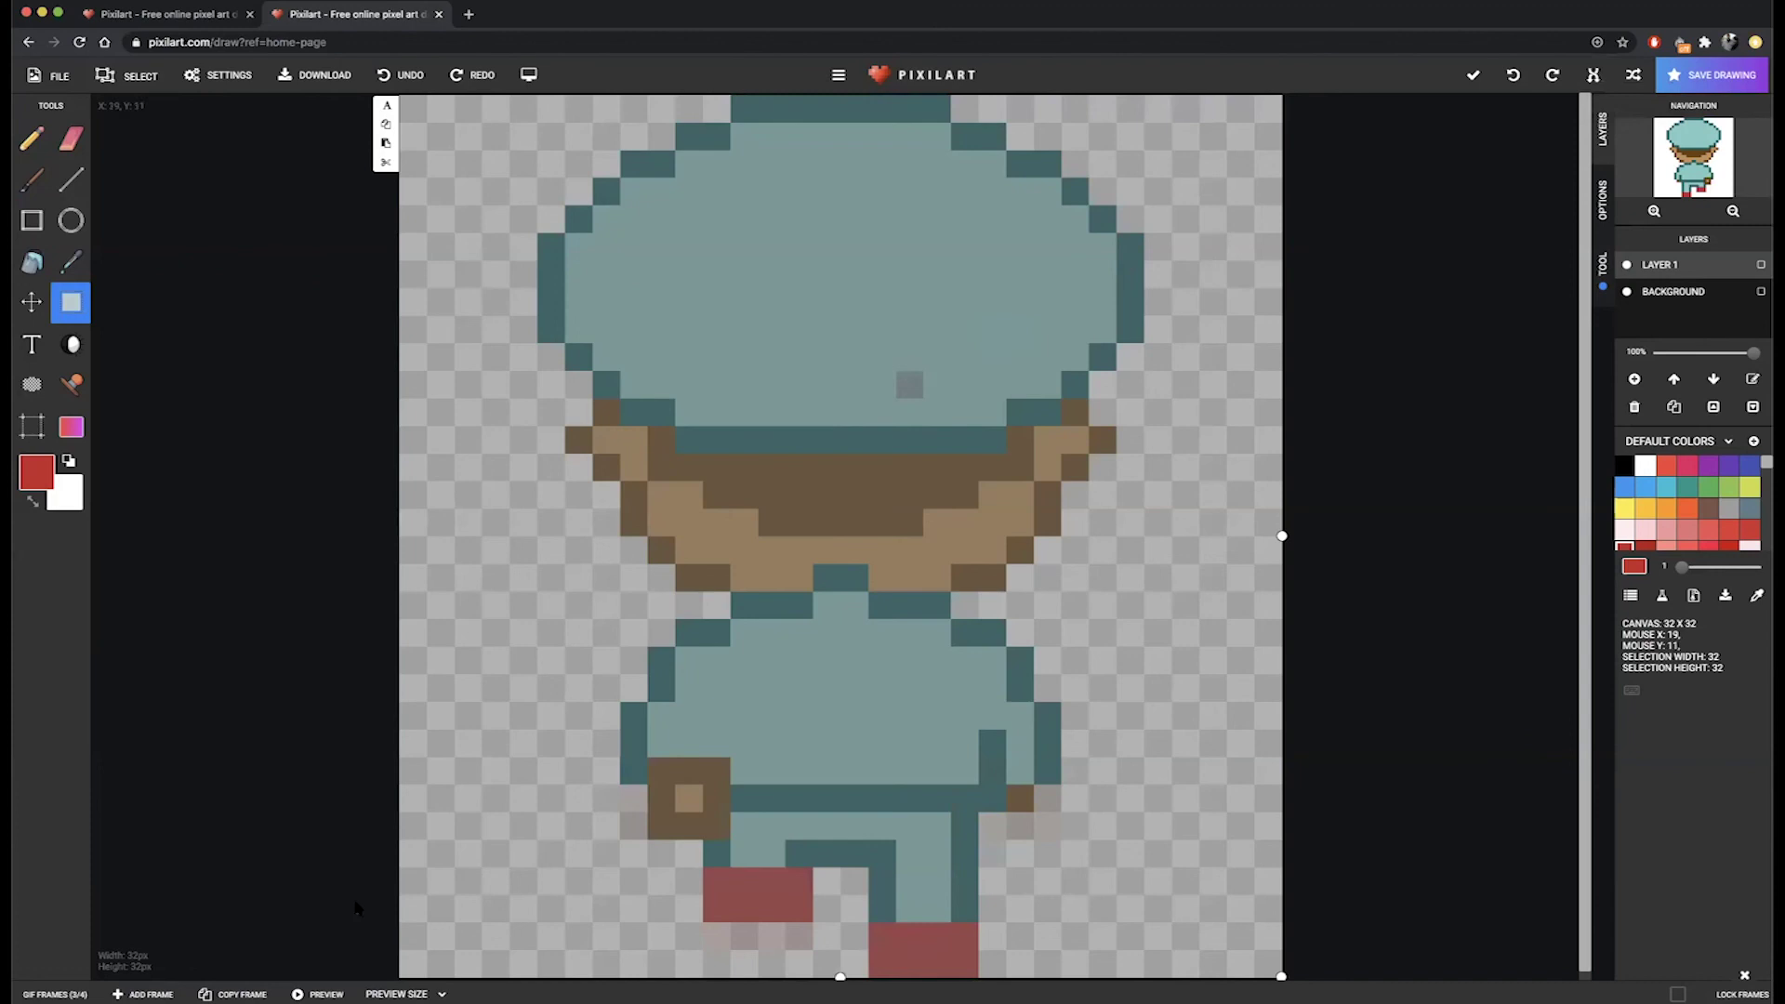
left_click(34, 139)
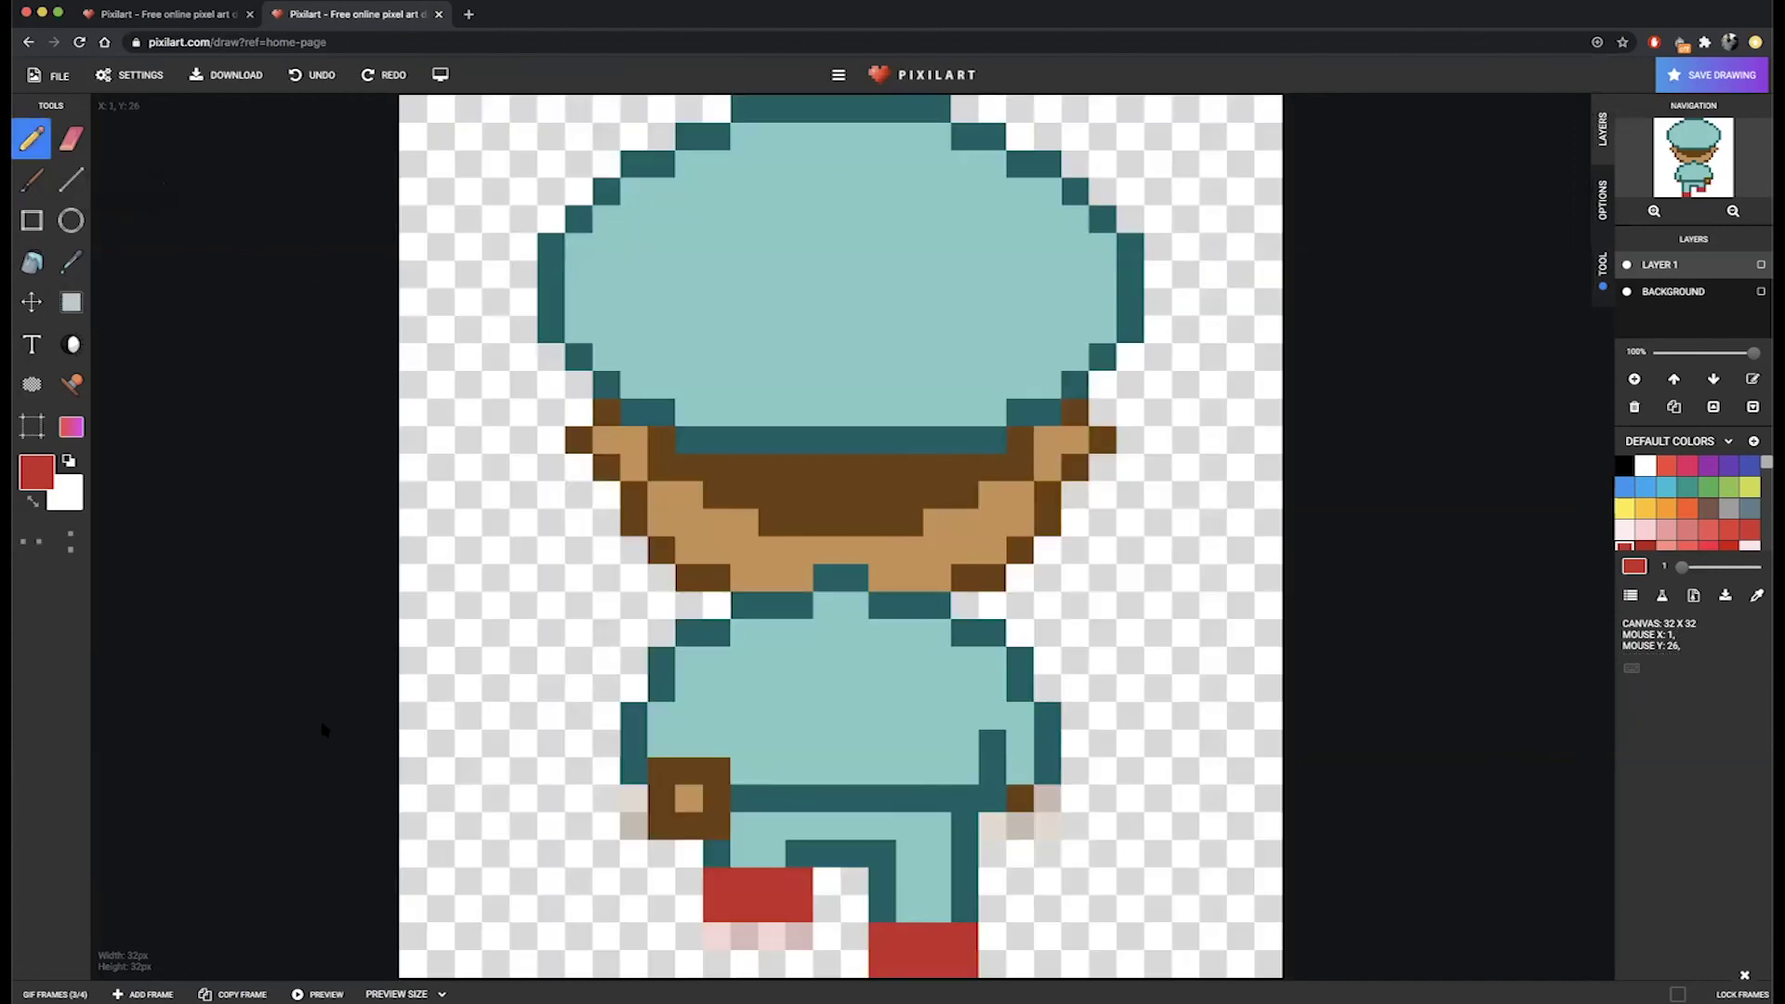
Set the duration of all four frames to 250 ms and preview the walk animation.
left_click(186, 994)
left_click(54, 990)
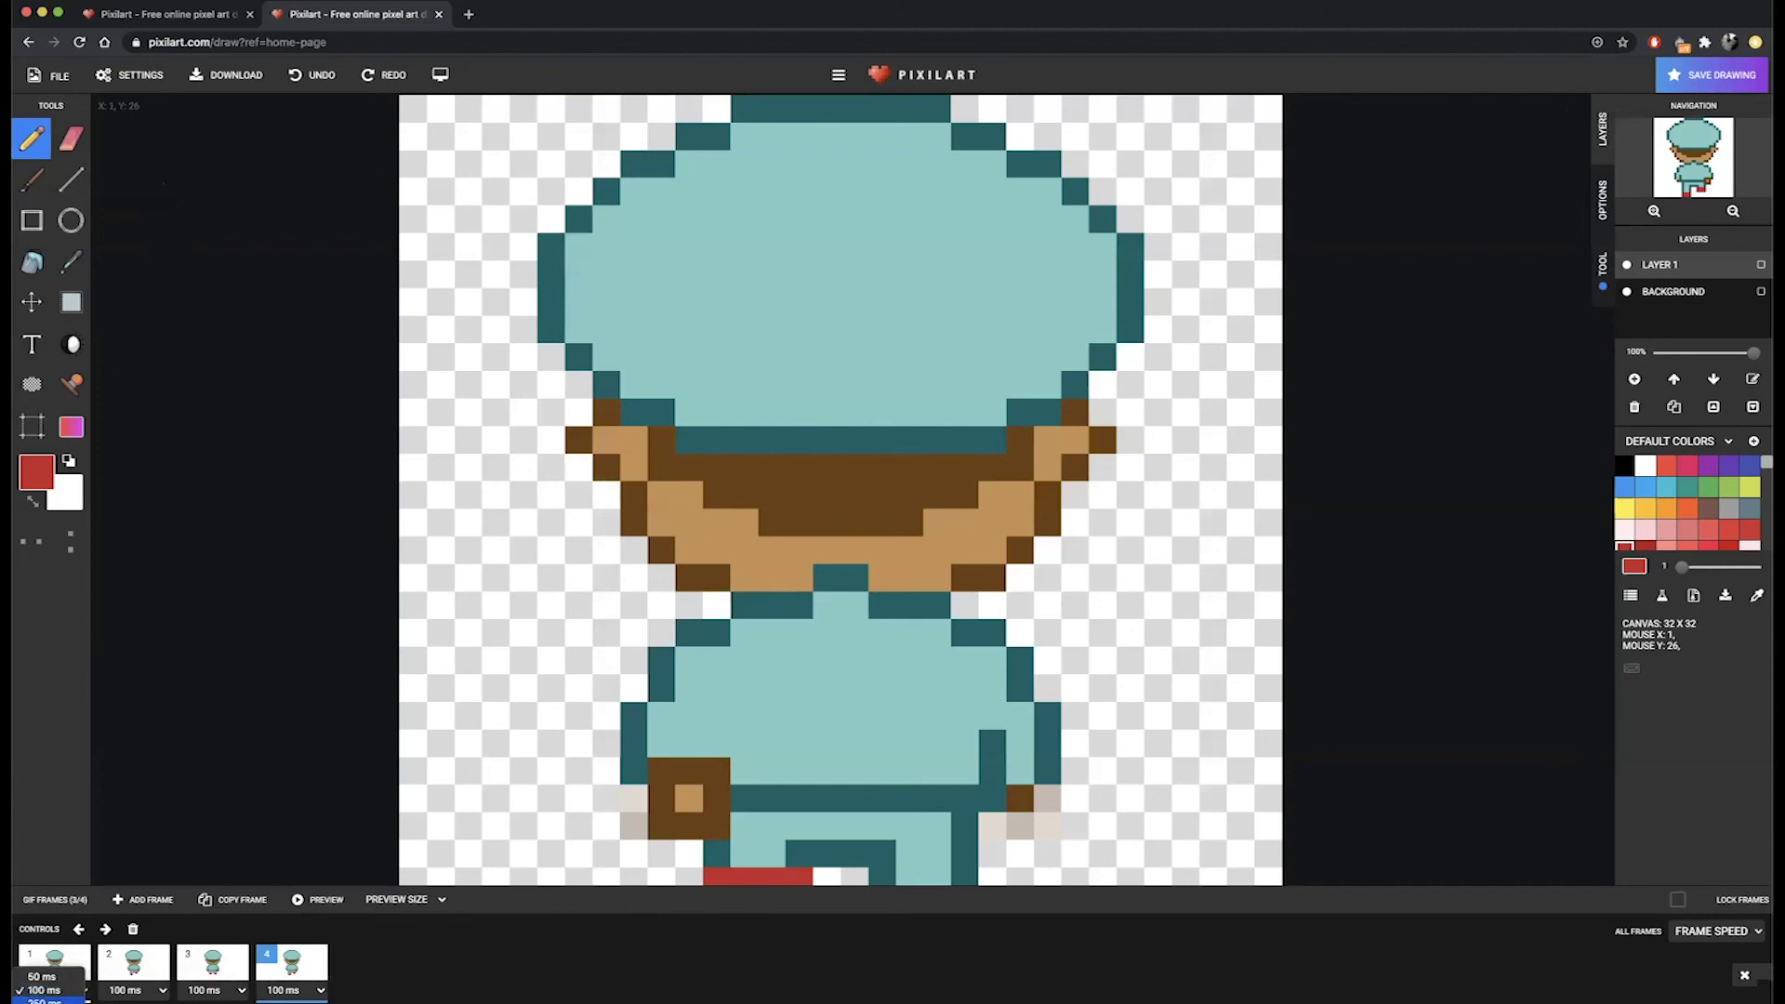
left_click(42, 1002)
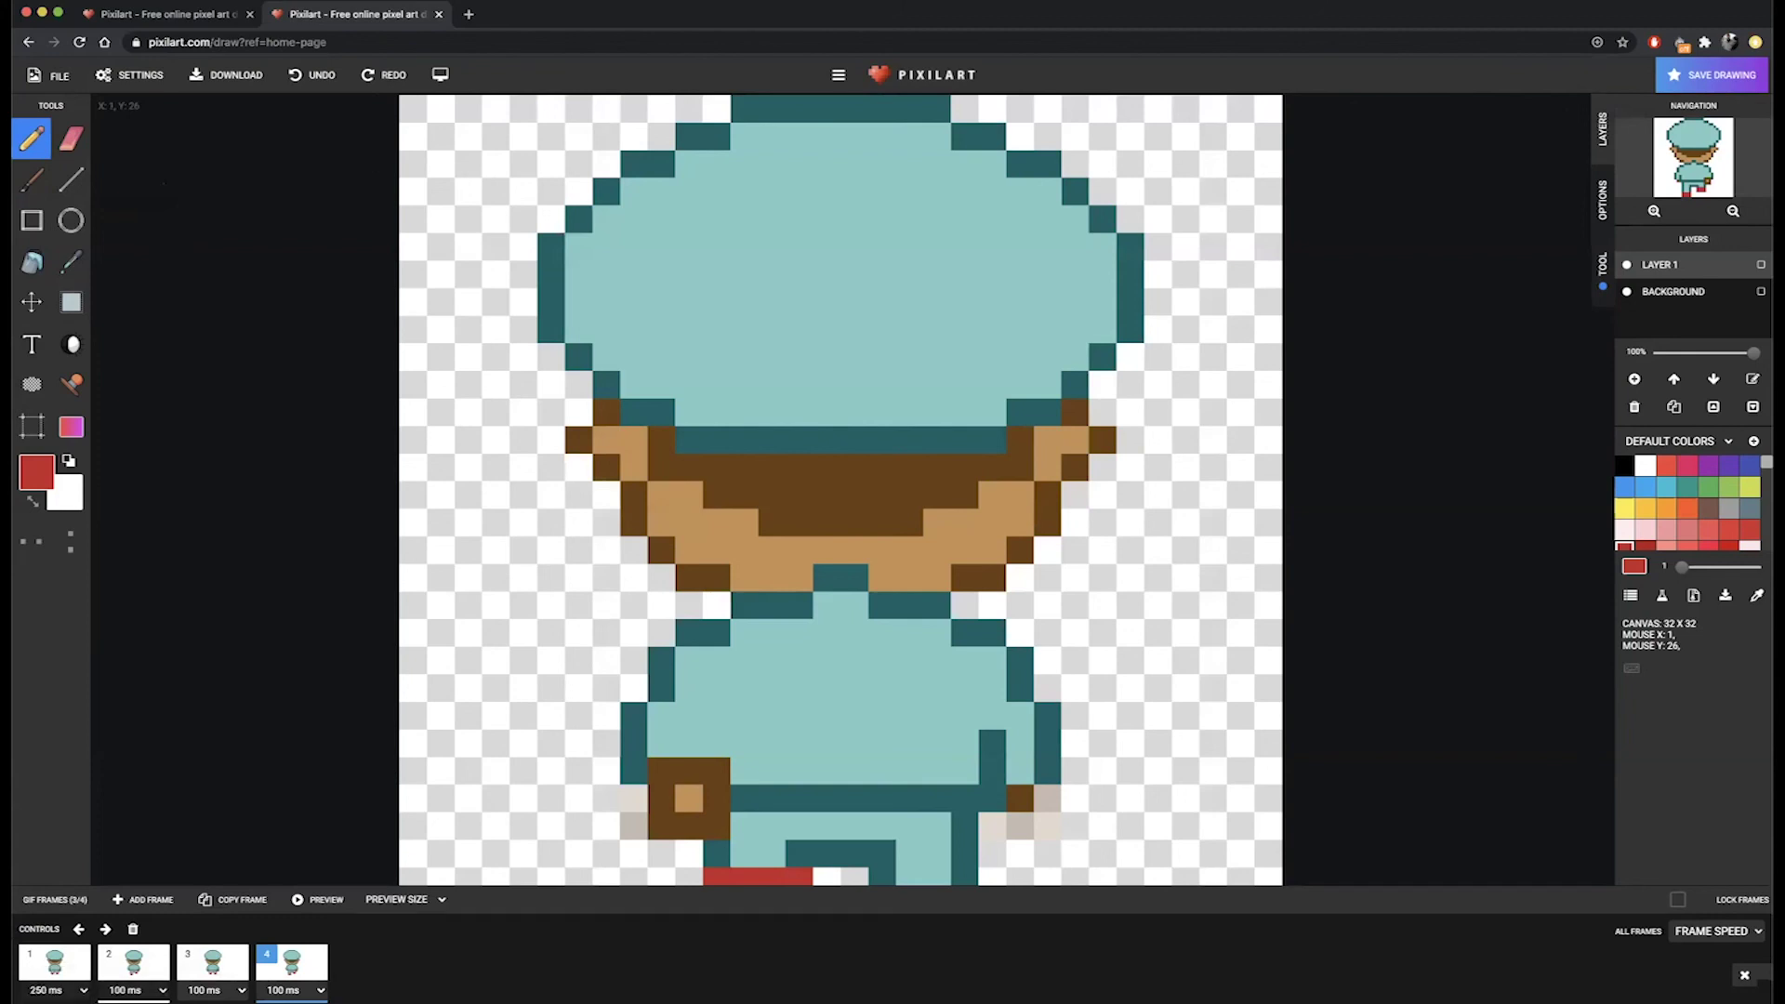
left_click(132, 989)
left_click(121, 1001)
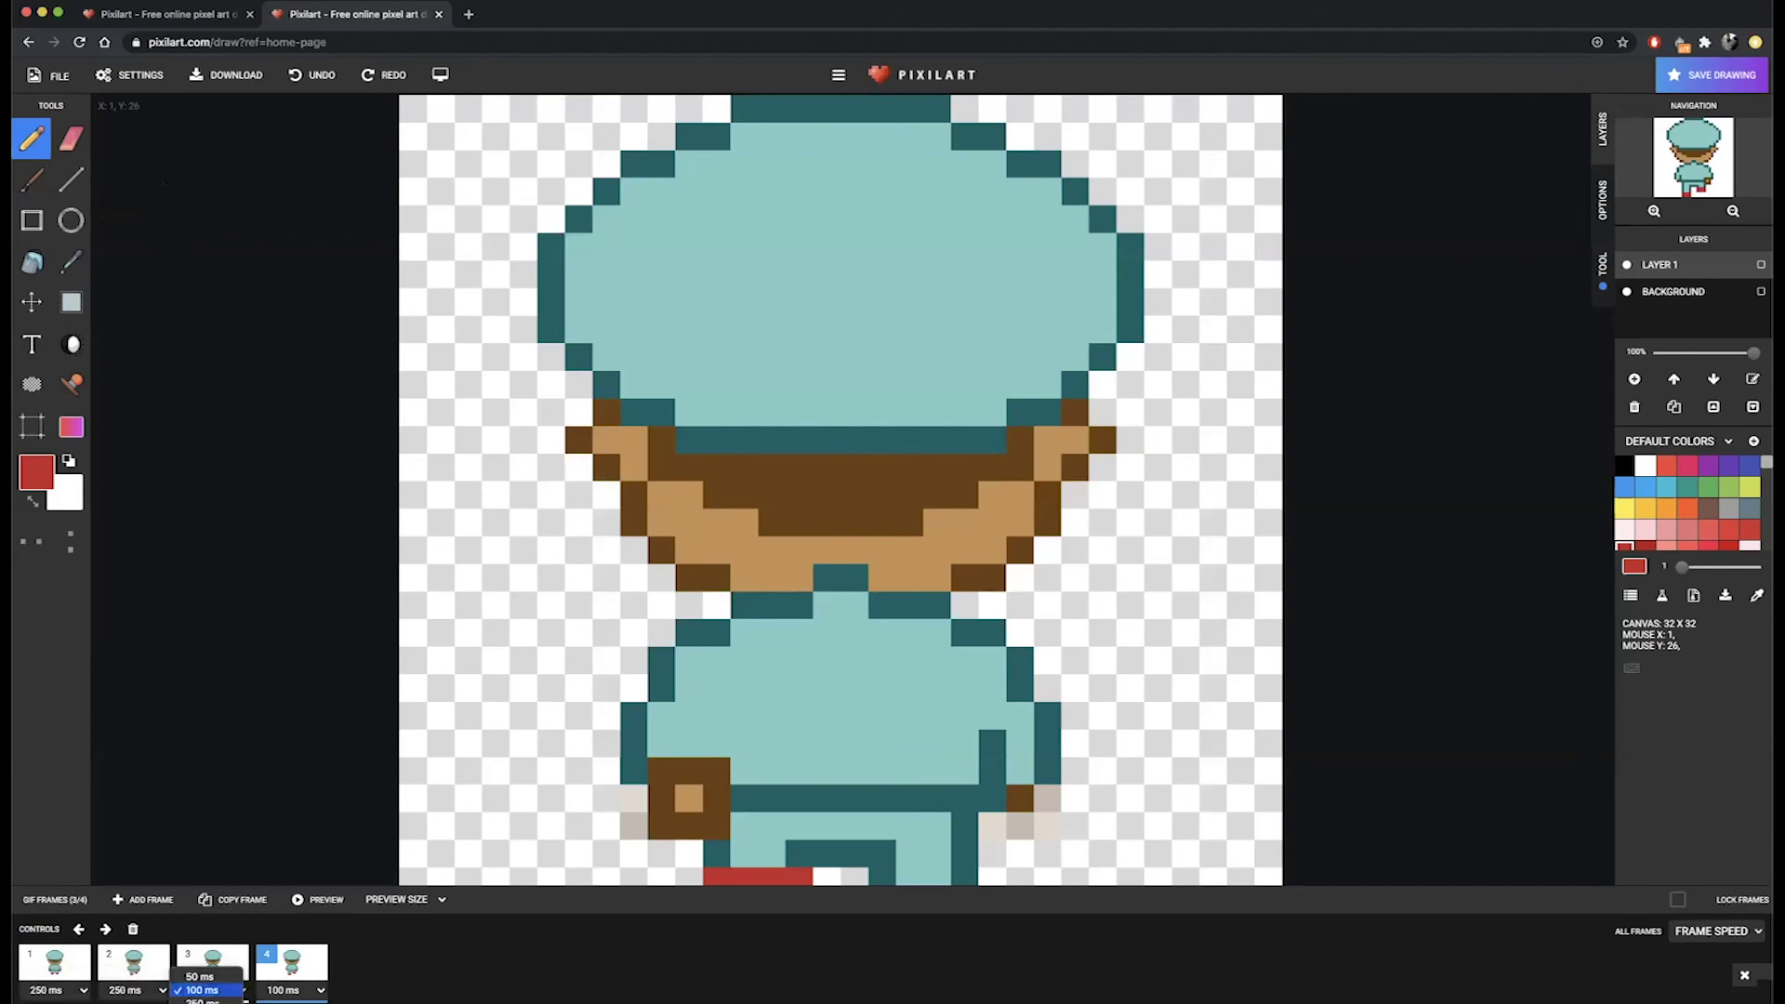
left_click(212, 990)
left_click(200, 1001)
left_click(291, 989)
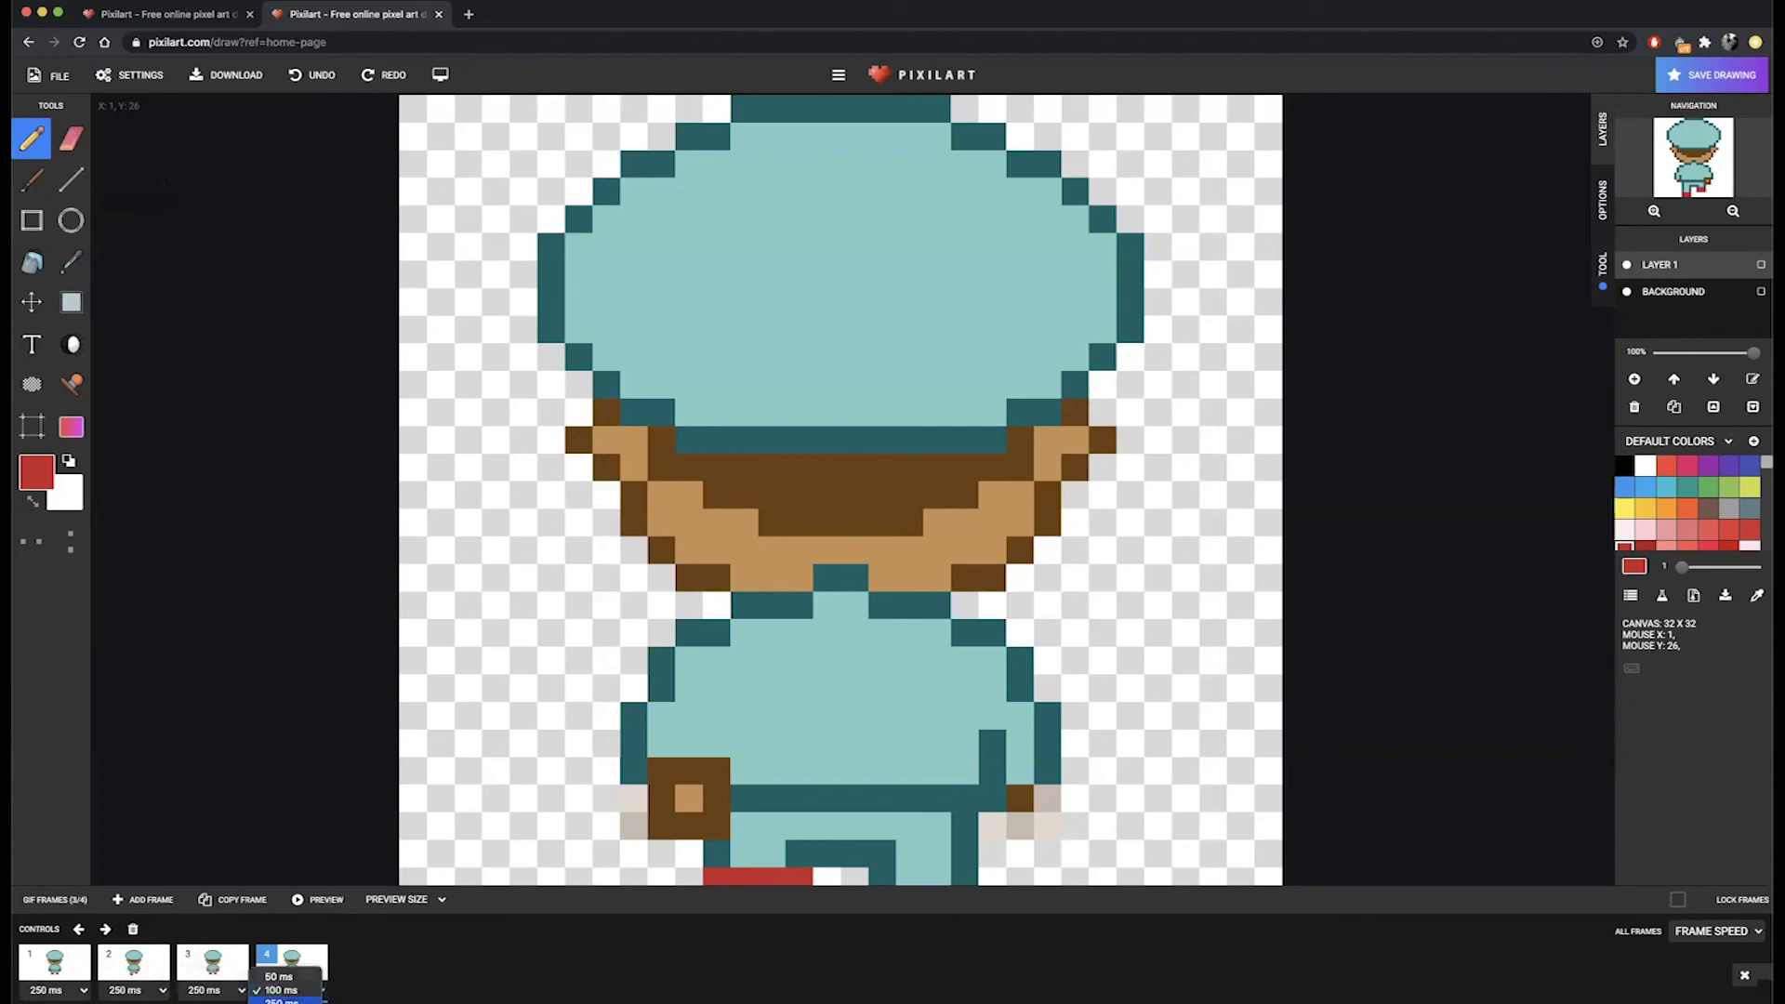
left_click(279, 1001)
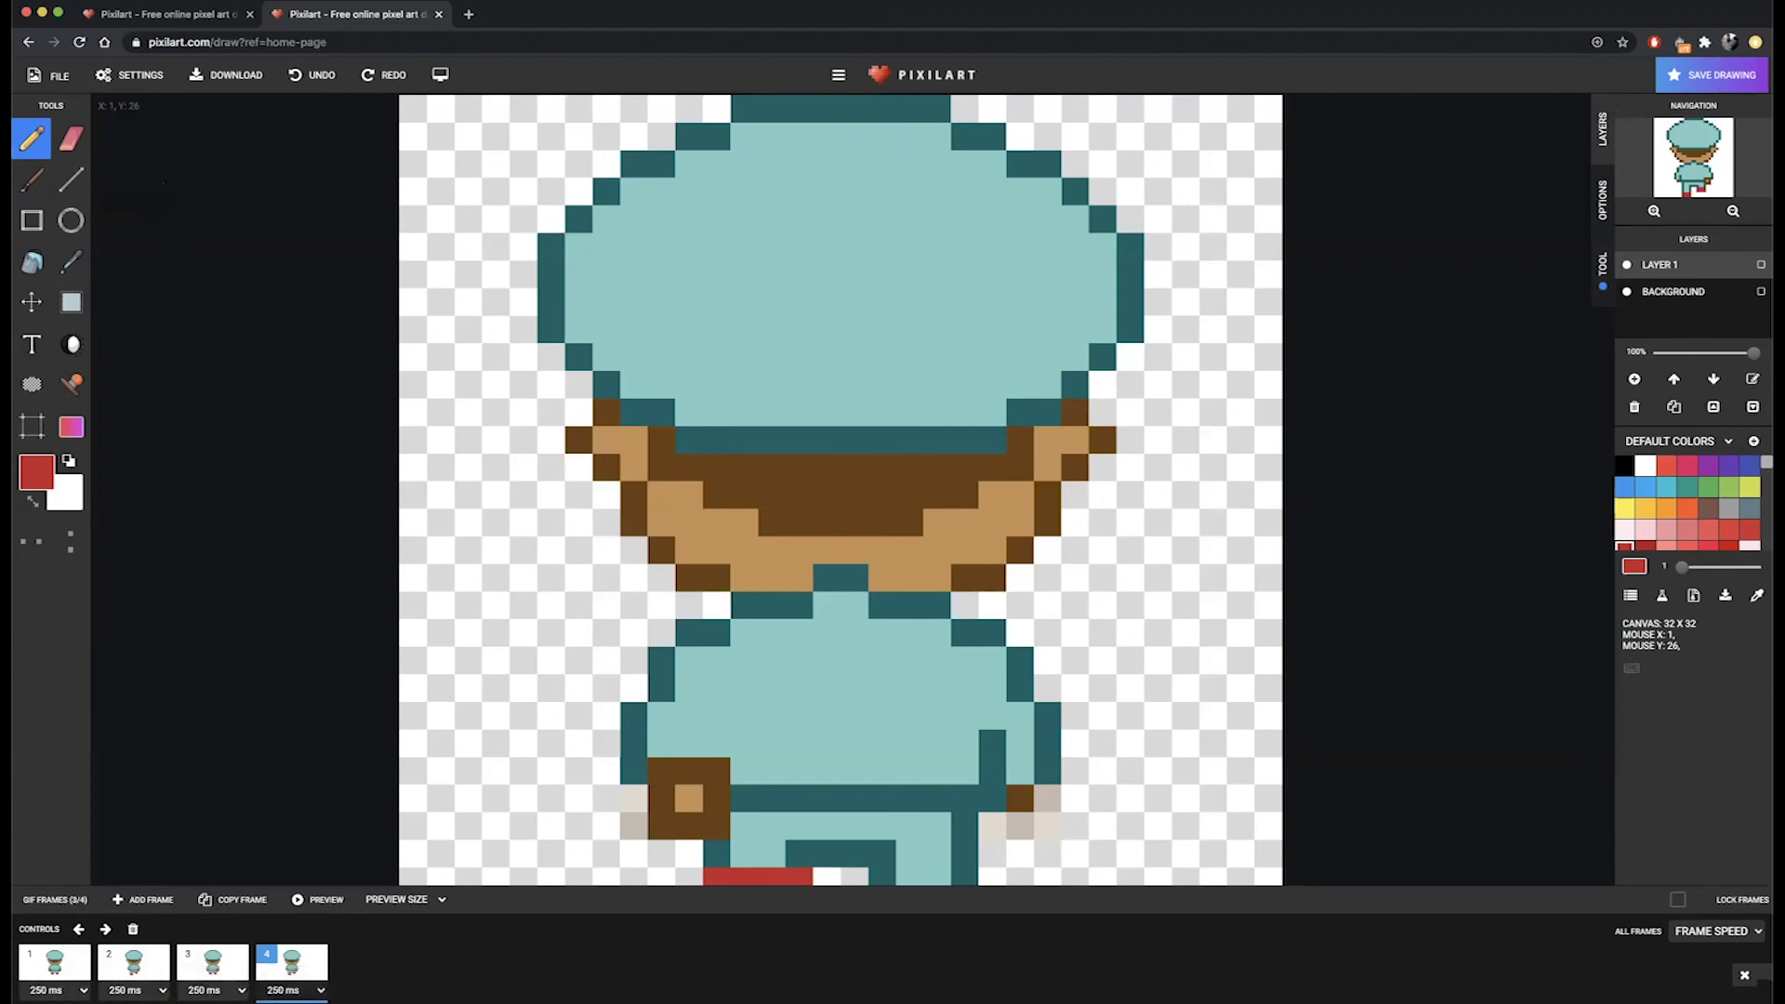
left_click(325, 916)
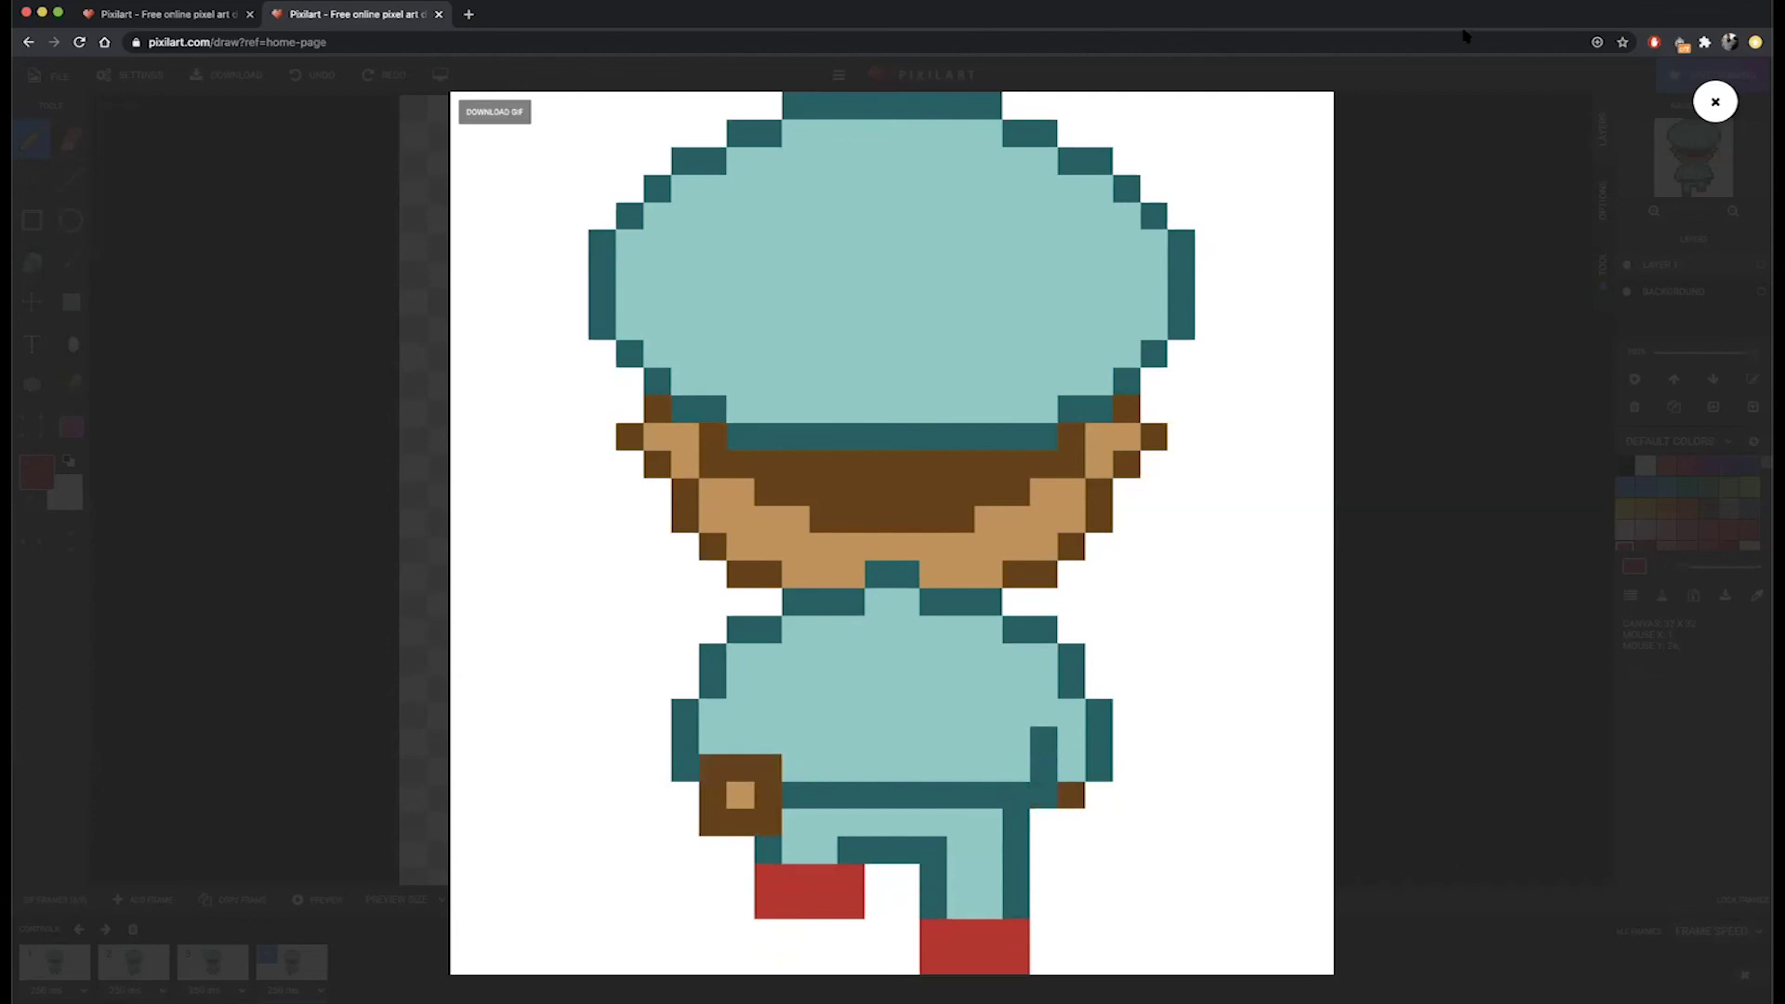
key("Escape")
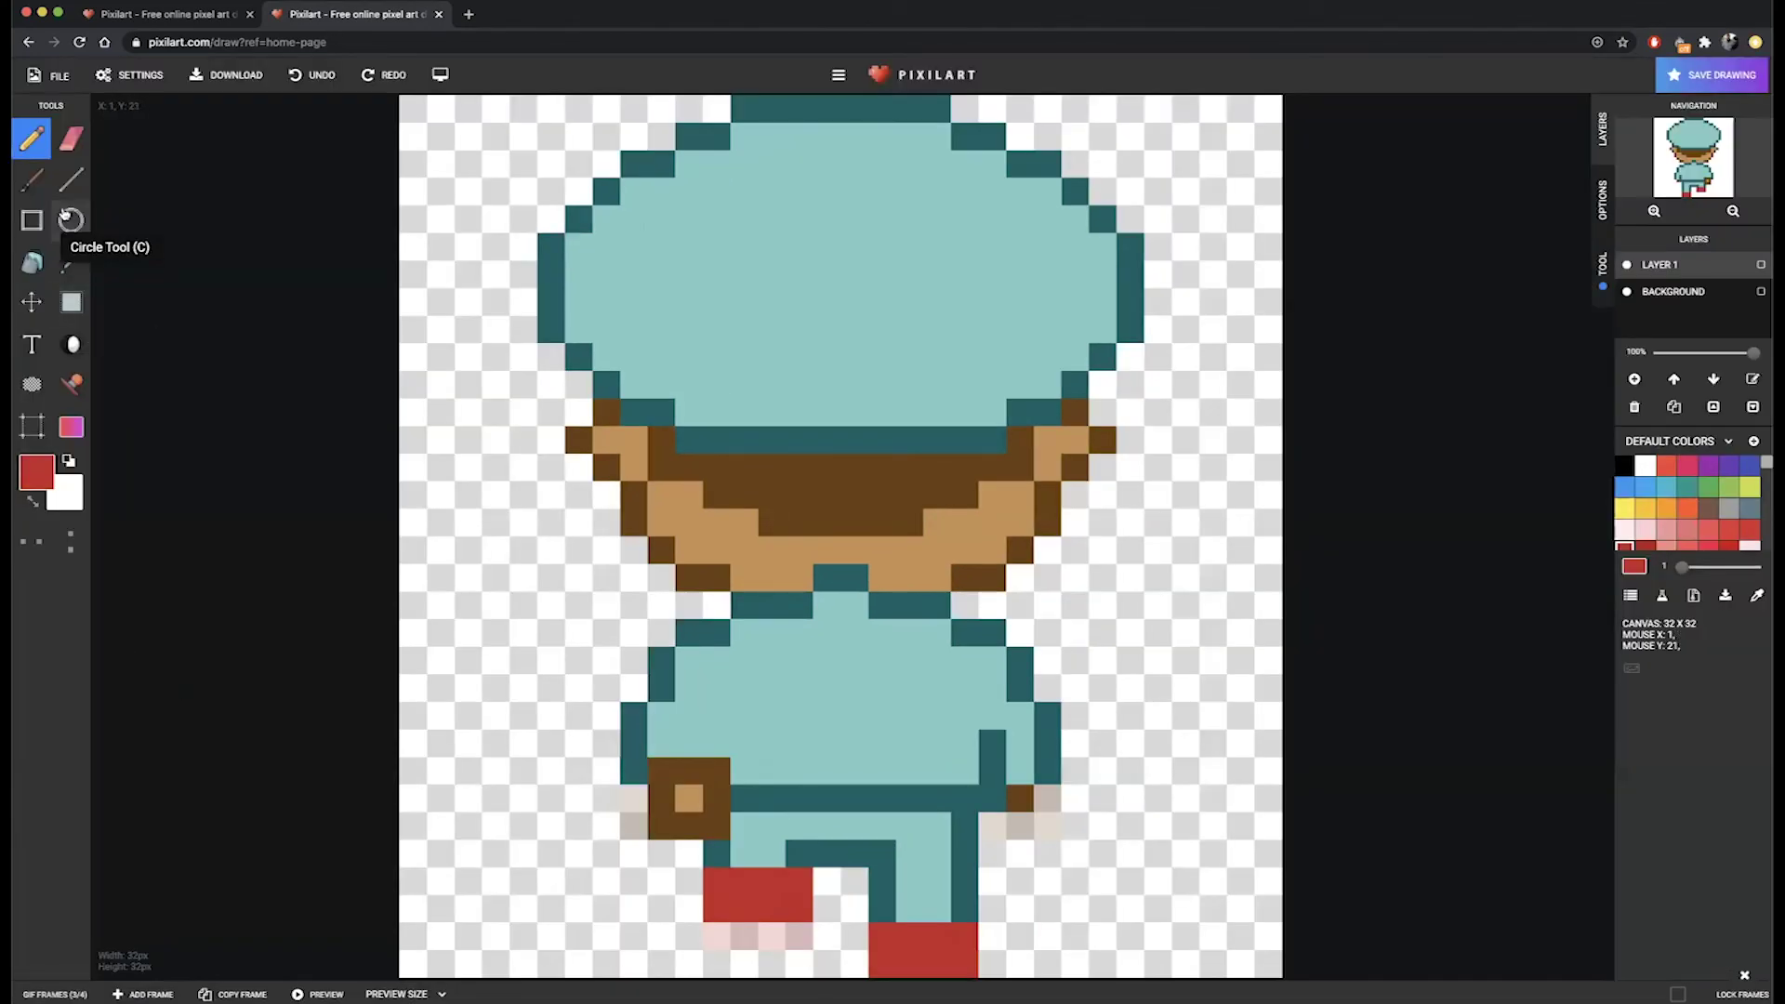
Sample the dark teal and extend frame 4's leg outlines over the shoes at columns 12 and 15, row 29, and columns 18 and 21, row 31.
left_click(67, 270)
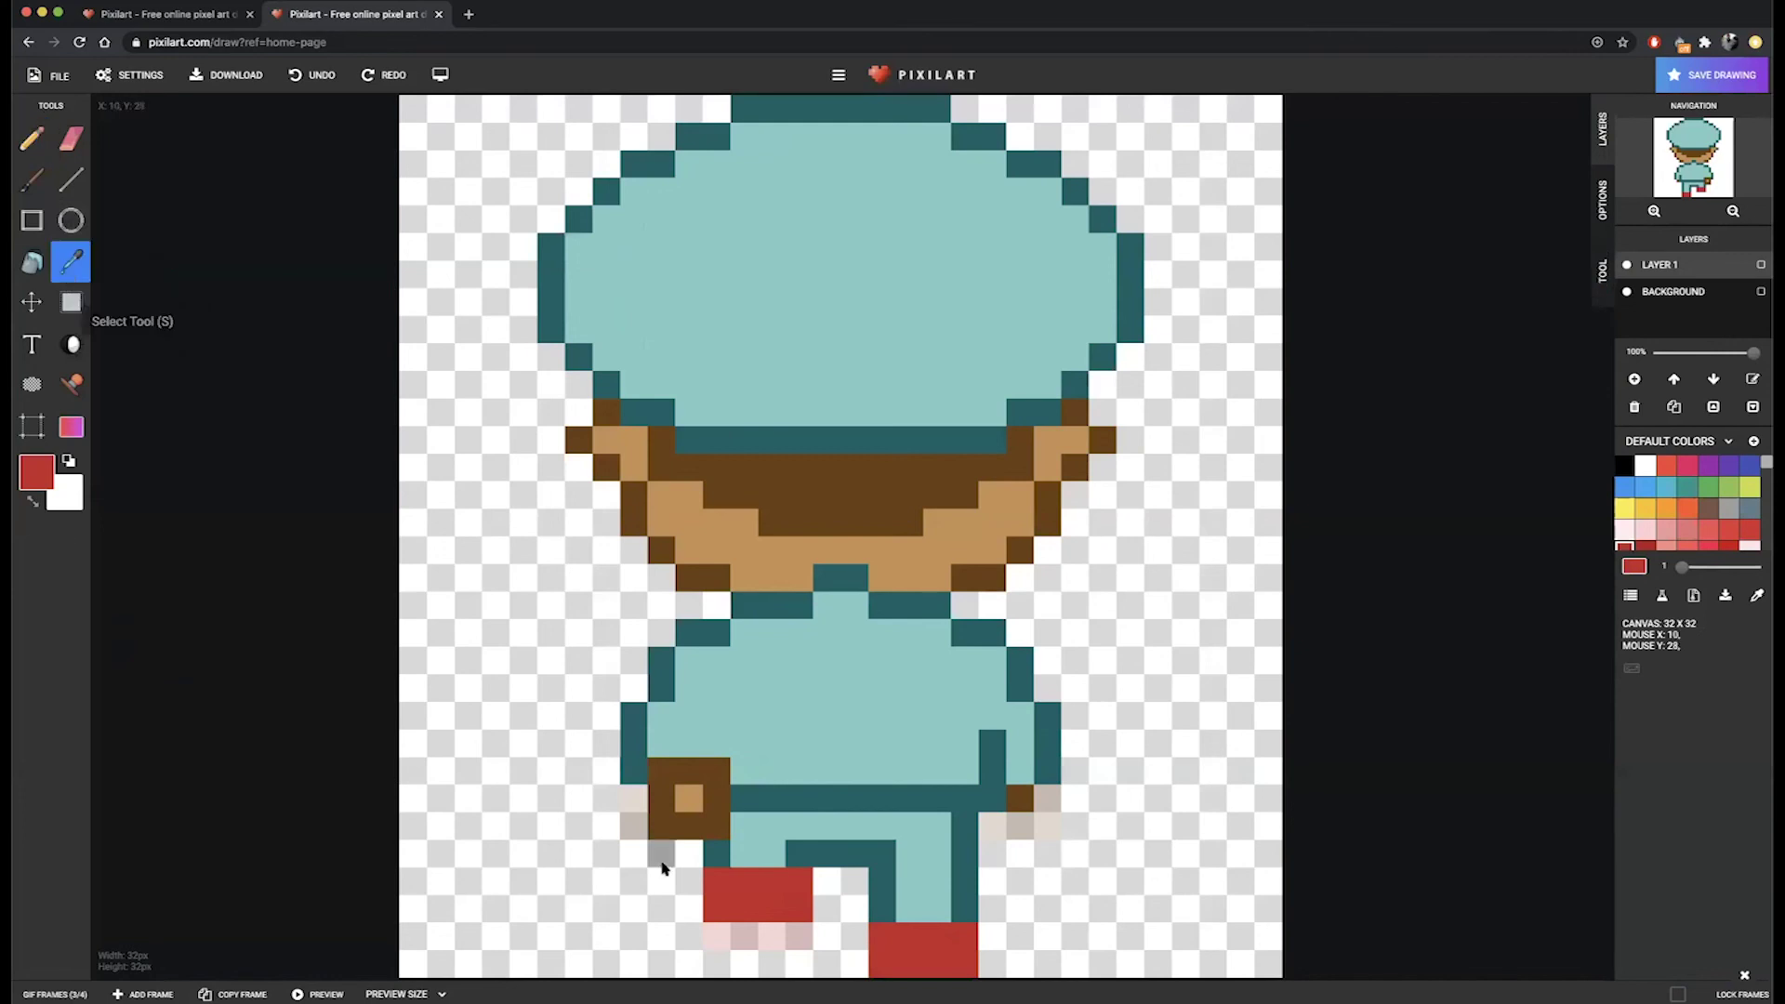
left_click(716, 859)
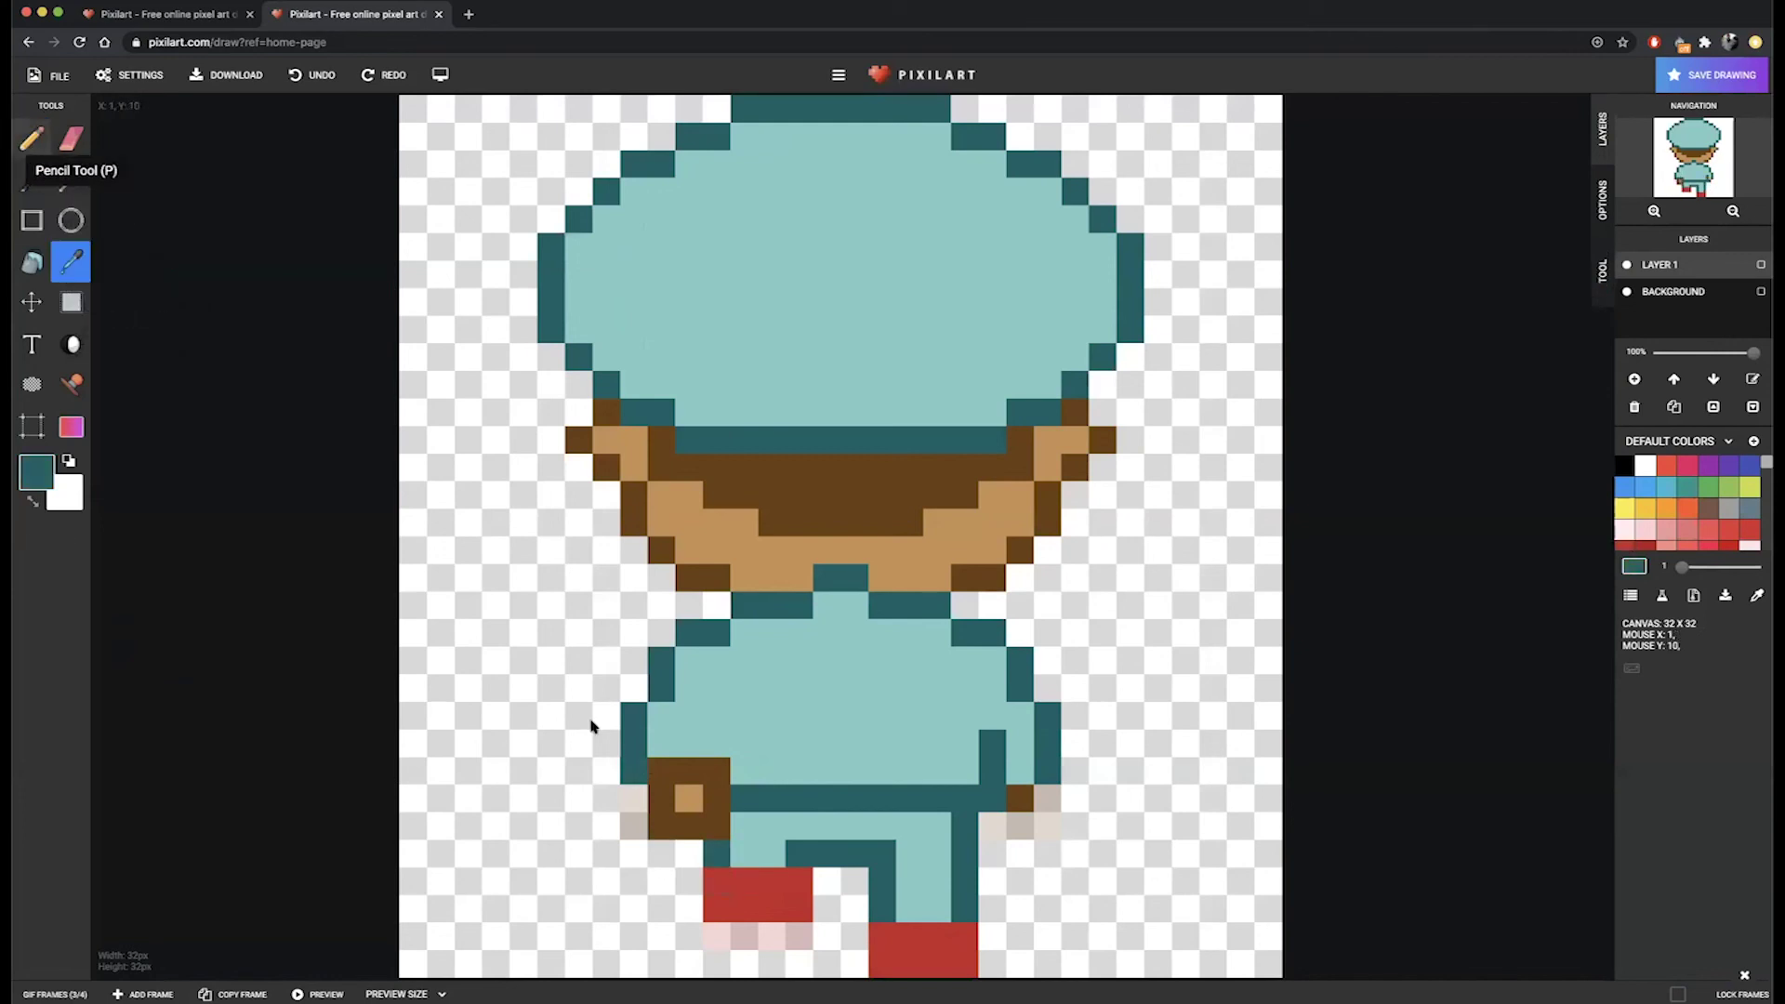
key("p")
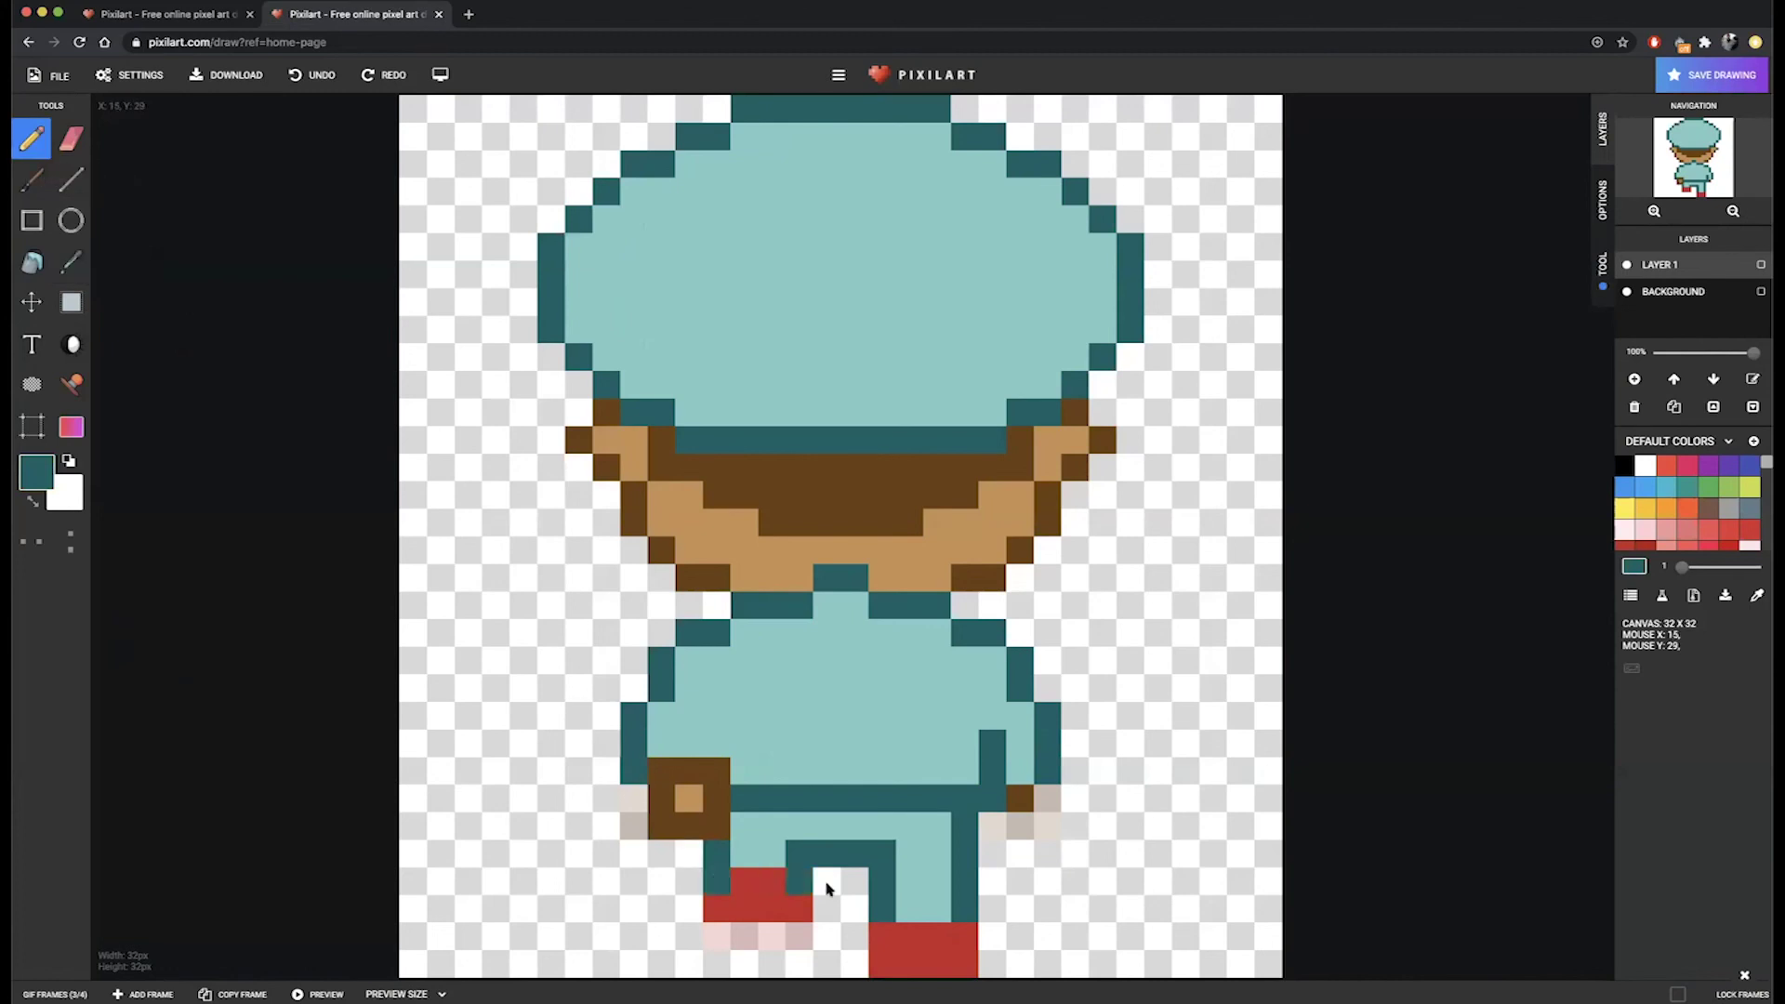
left_click(881, 936)
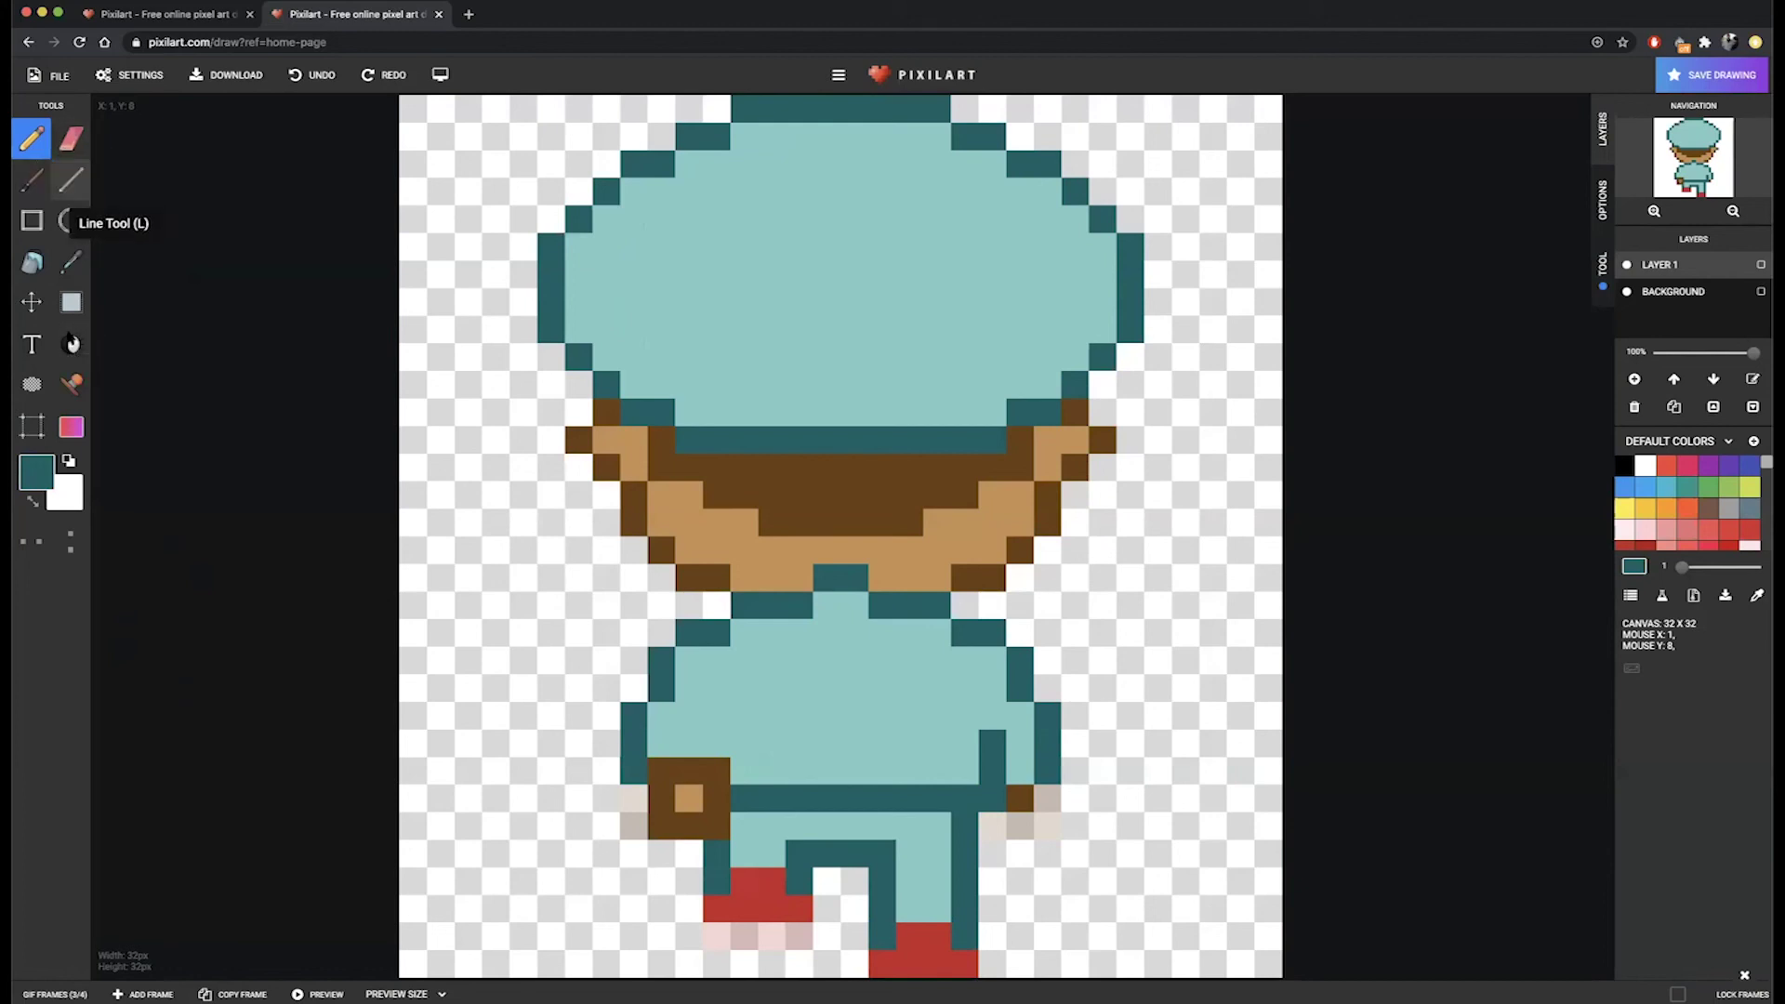
Sample the light teal and fill the lengthened trouser legs at columns 13–14, row 29, and columns 19–20, row 31.
left_click(74, 264)
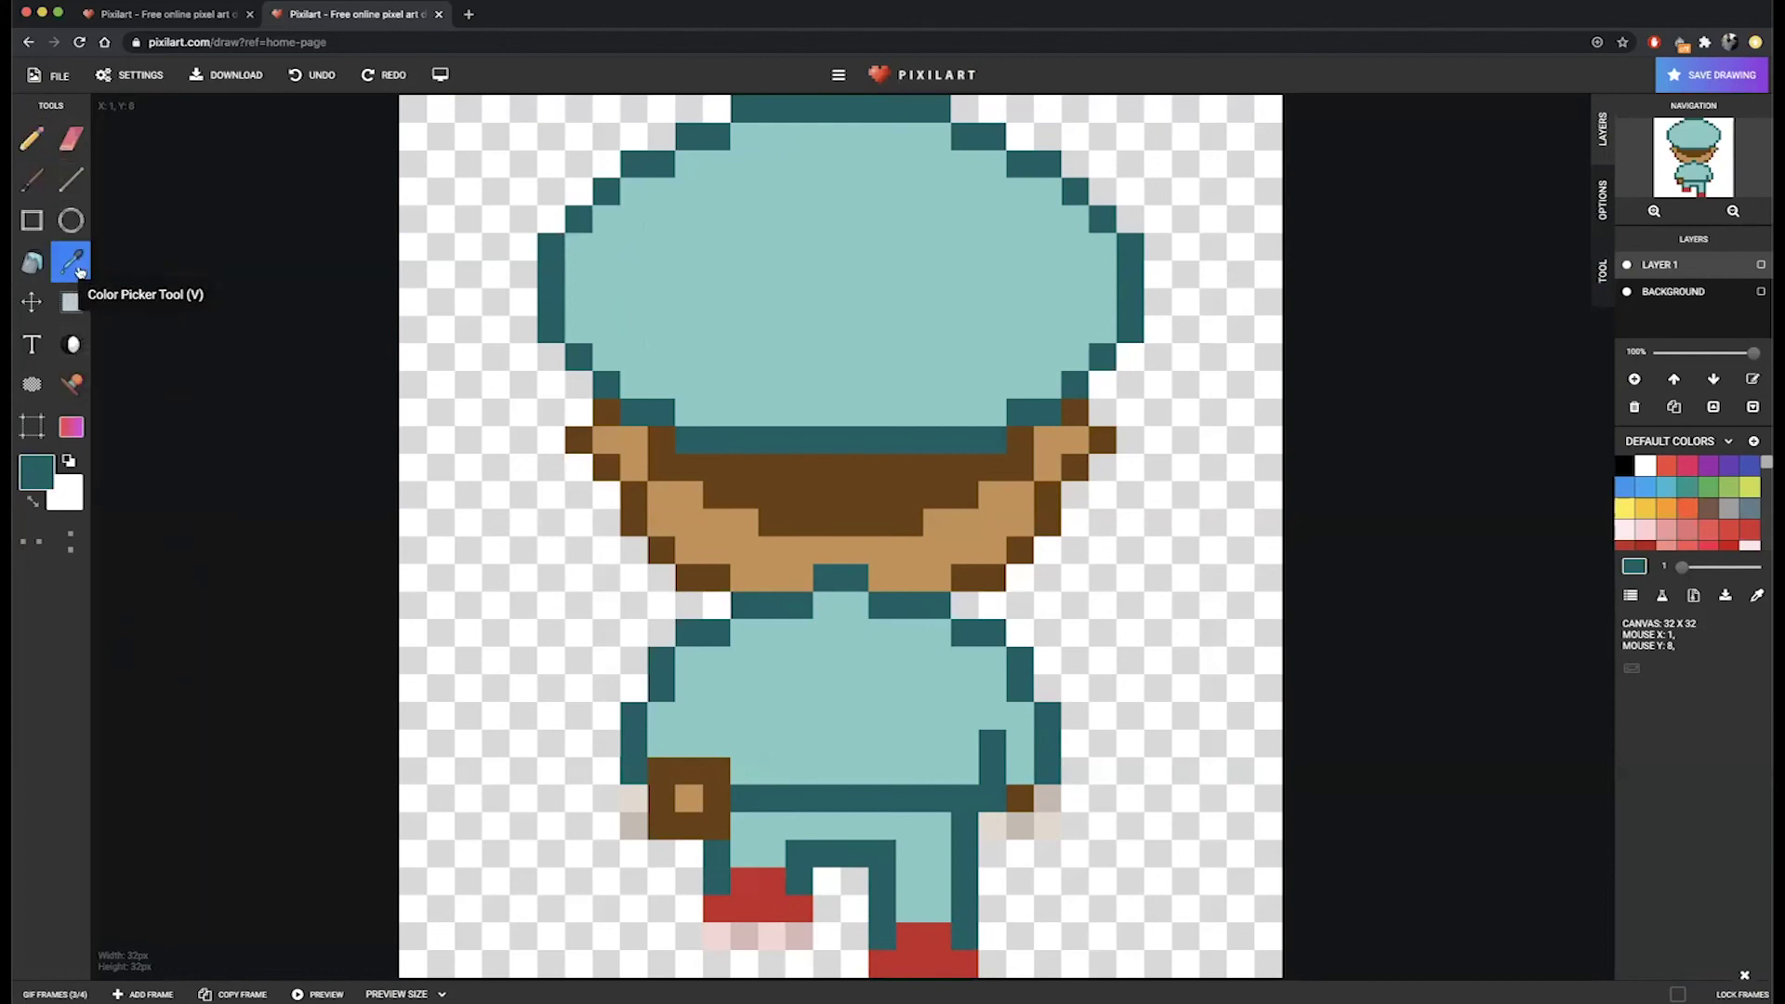
left_click(769, 851)
left_click(28, 139)
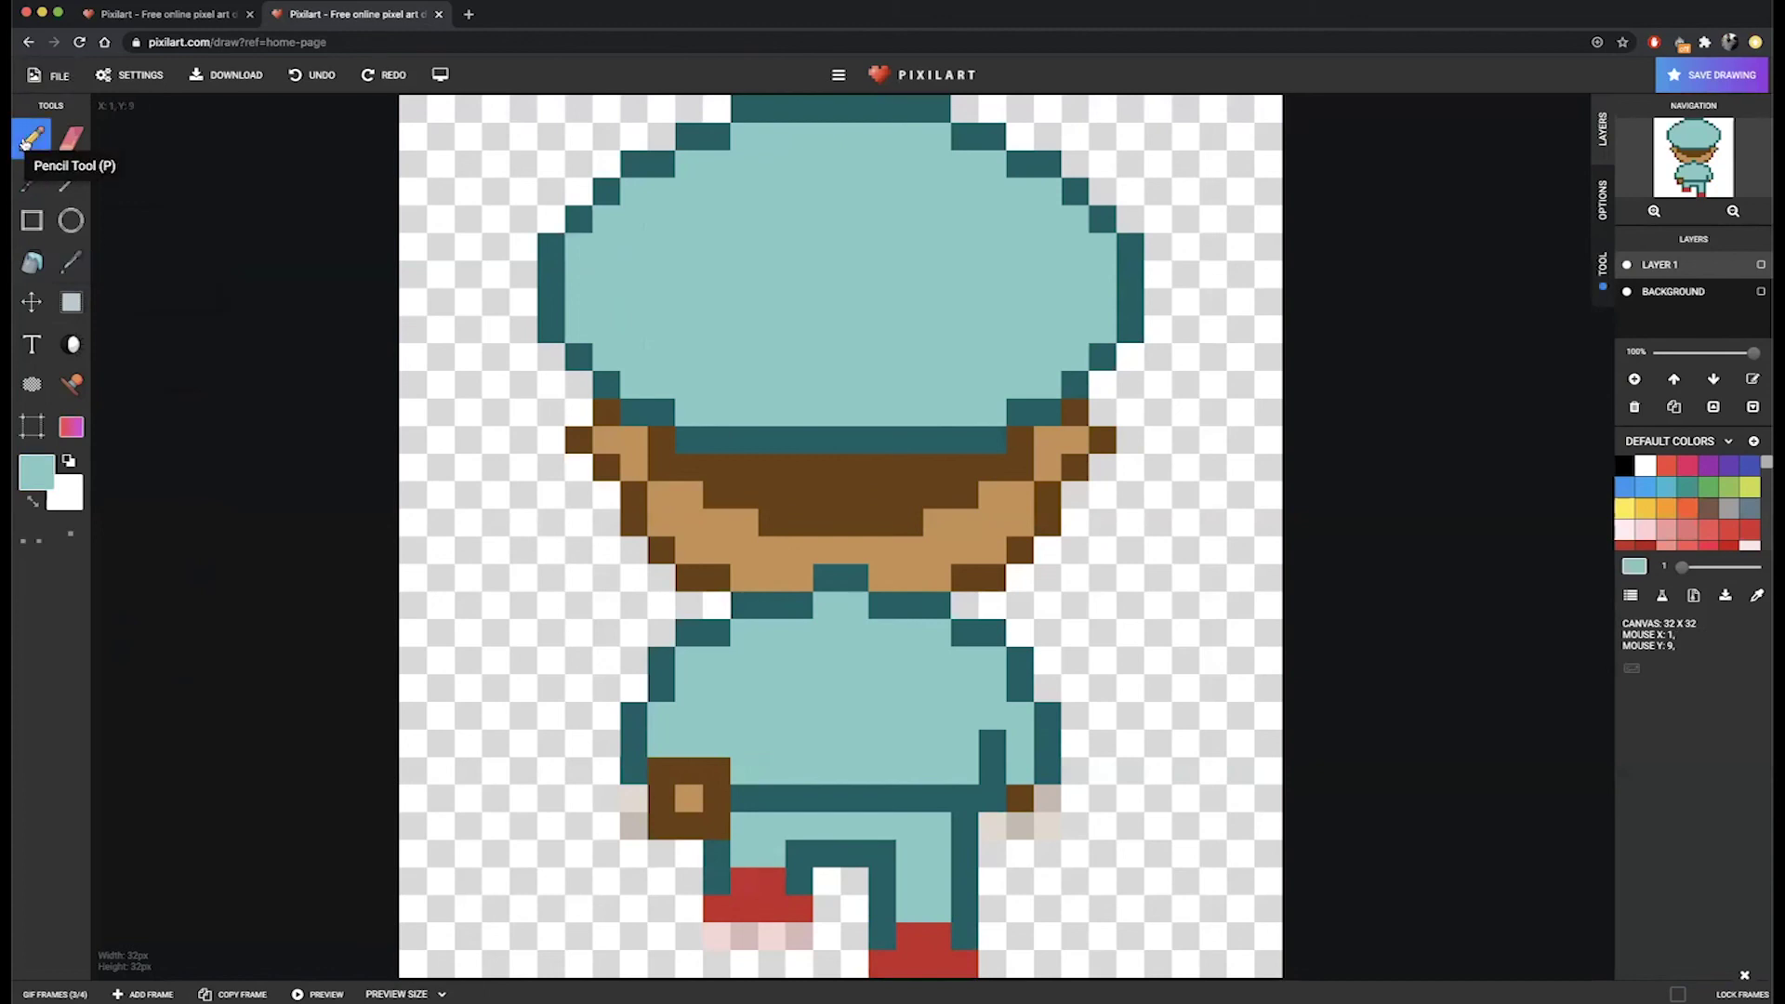
left_click_drag(741, 883, 768, 888)
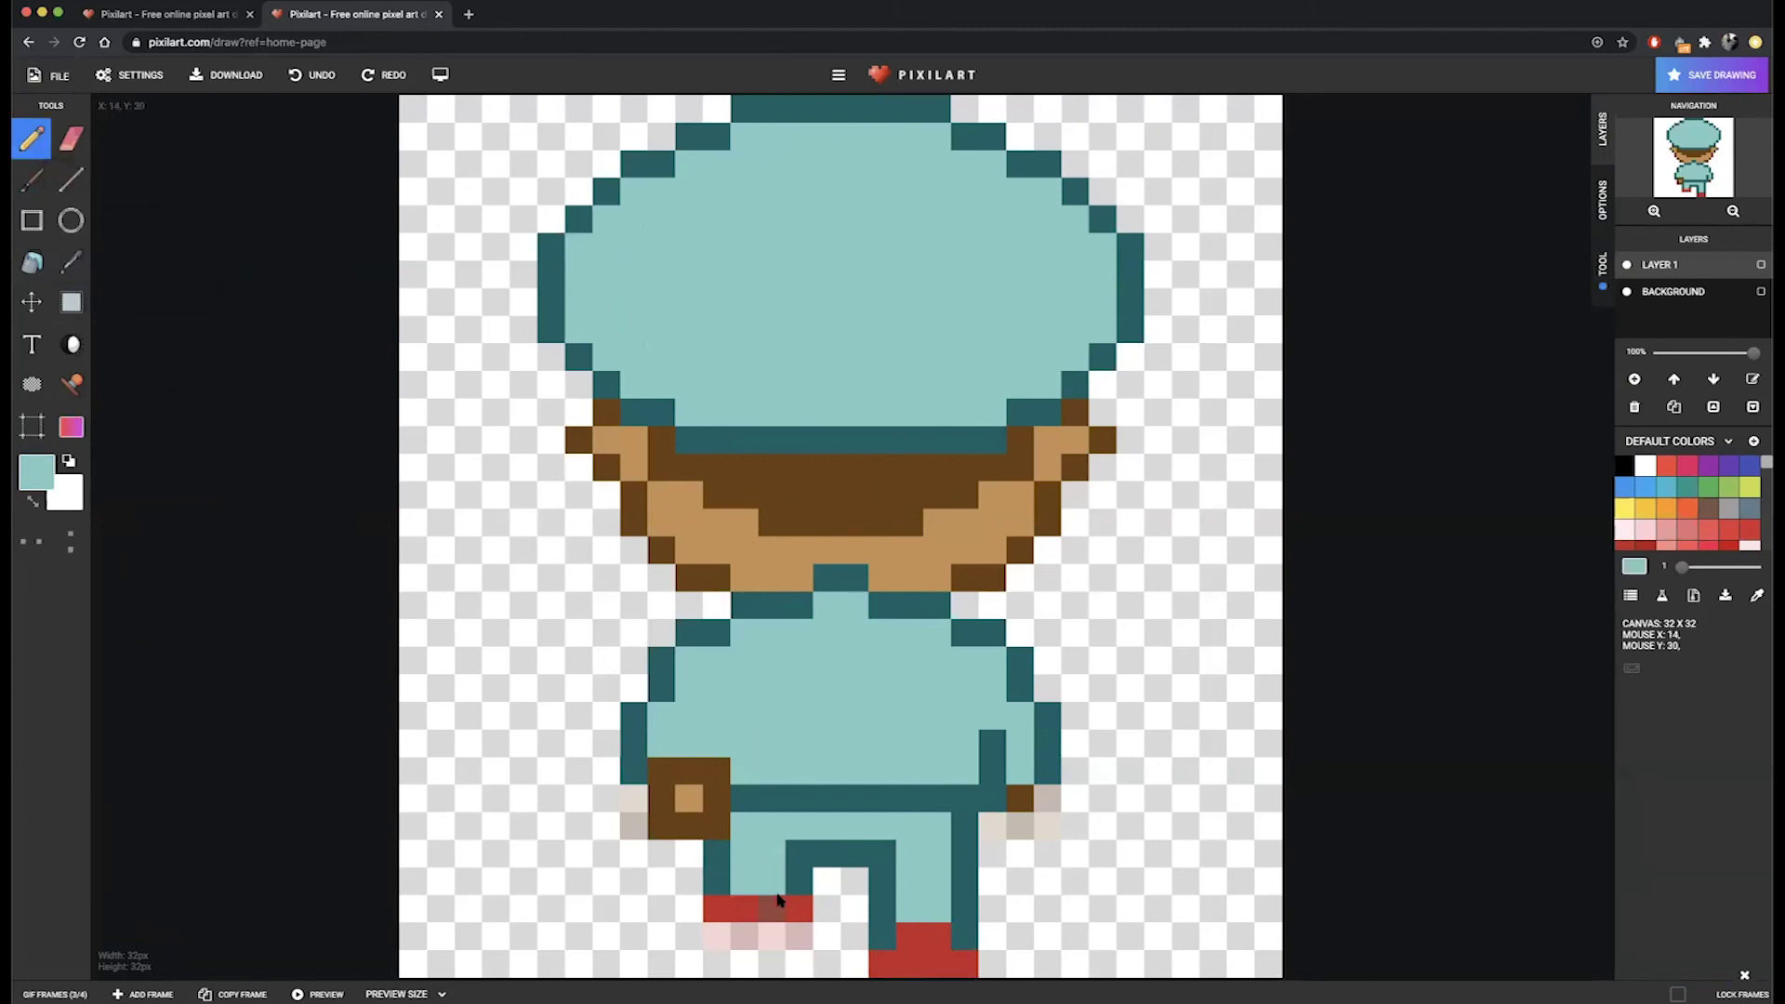
left_click(916, 944)
mouse_move(924, 943)
left_mouse_down()
mouse_move(962, 962)
mouse_move(933, 947)
left_mouse_up()
key("super+z")
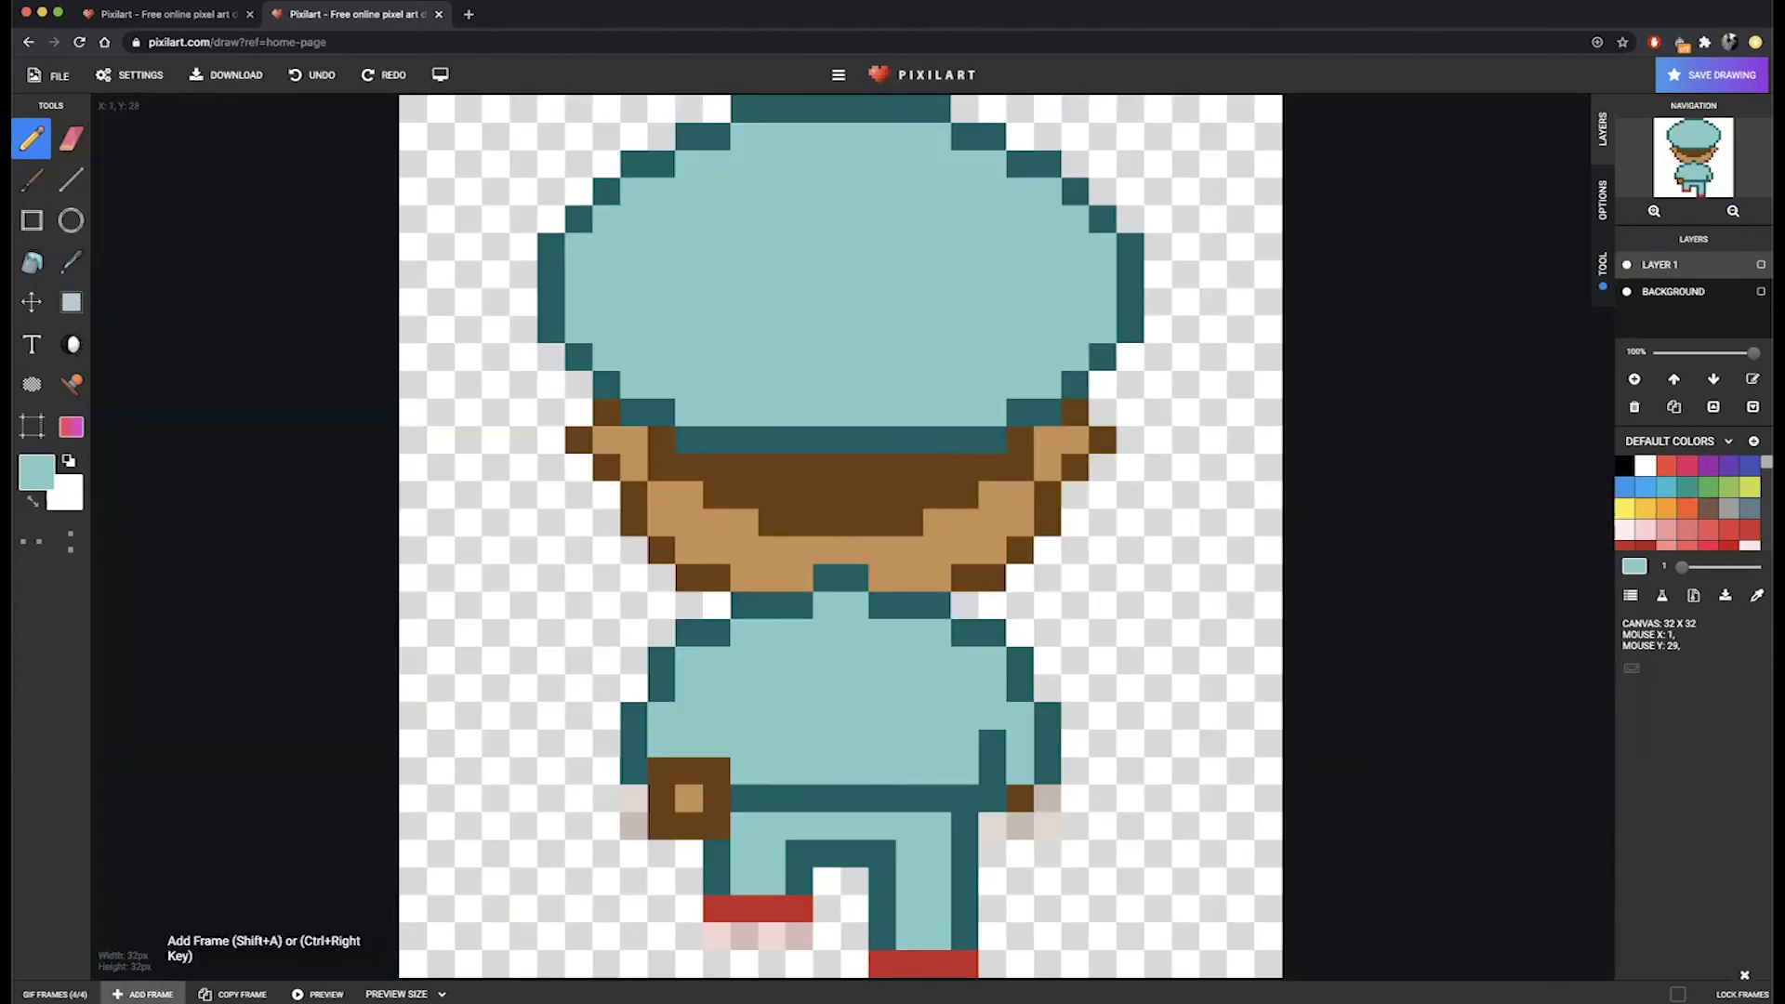
Extend the trouser legs one row over the shoes in the remaining frames, leaving the red shoes one row high.
left_click(54, 994)
left_click(240, 967)
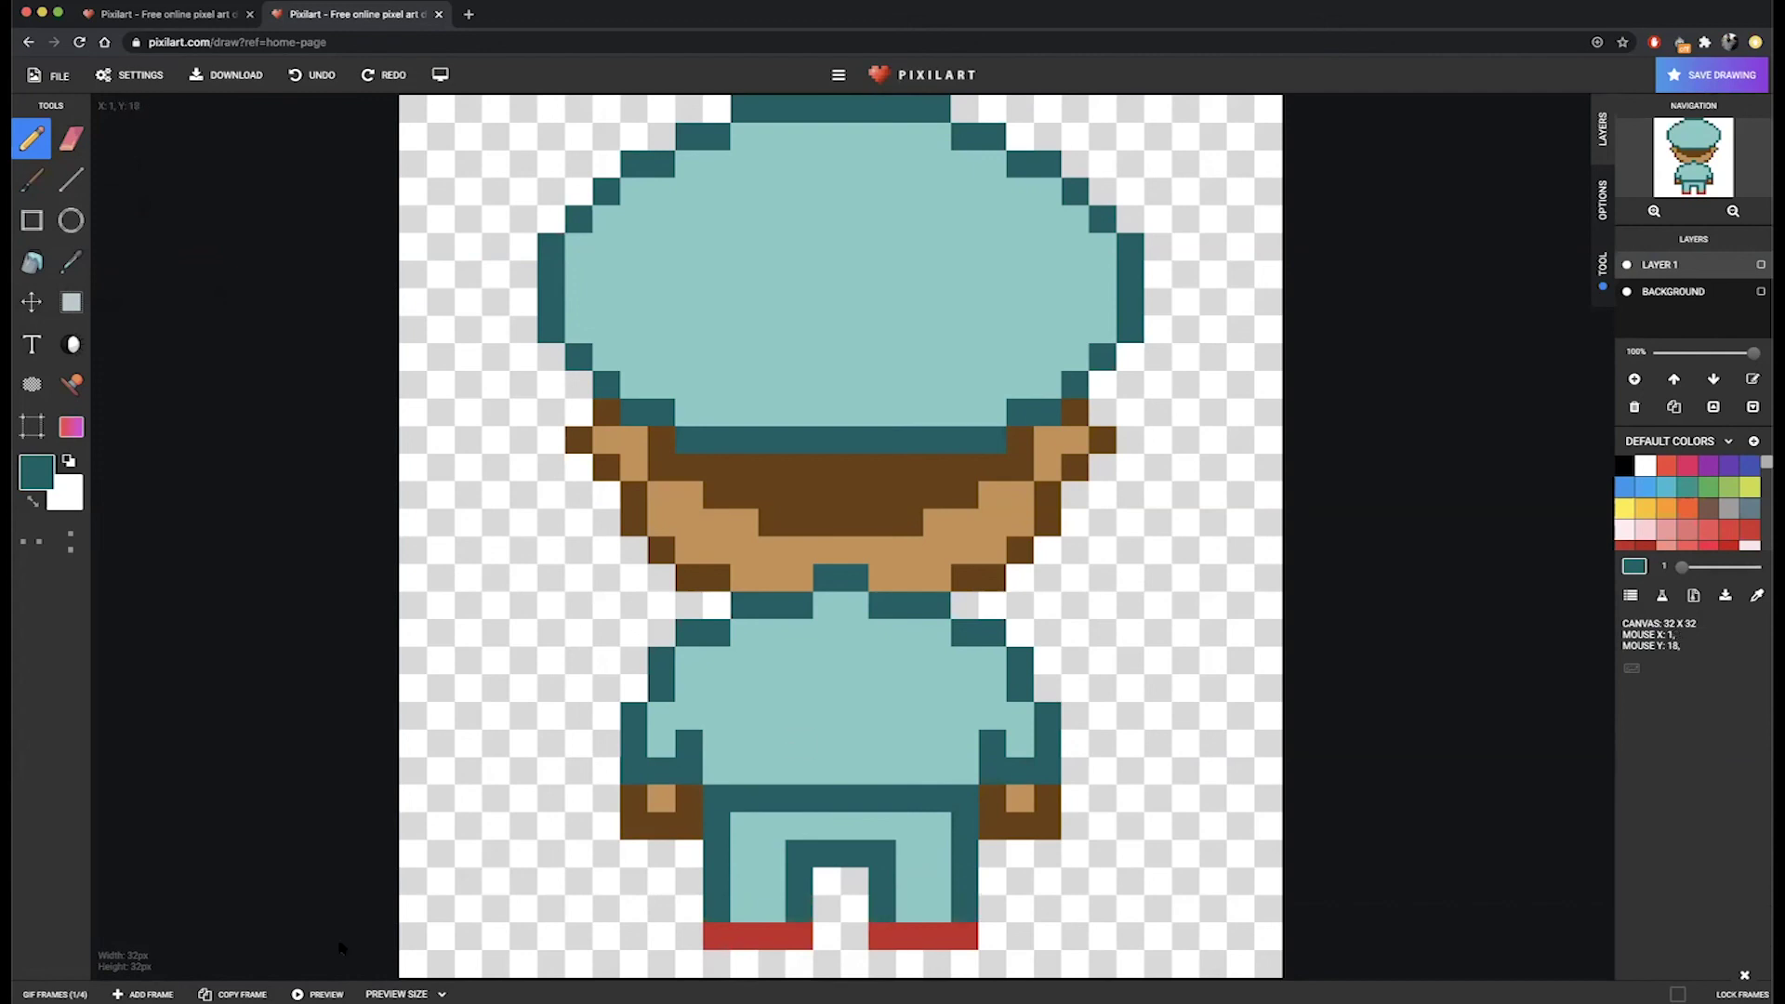
Preview the back-view walk animation and compare it with the front-view reference animation.
left_click(321, 994)
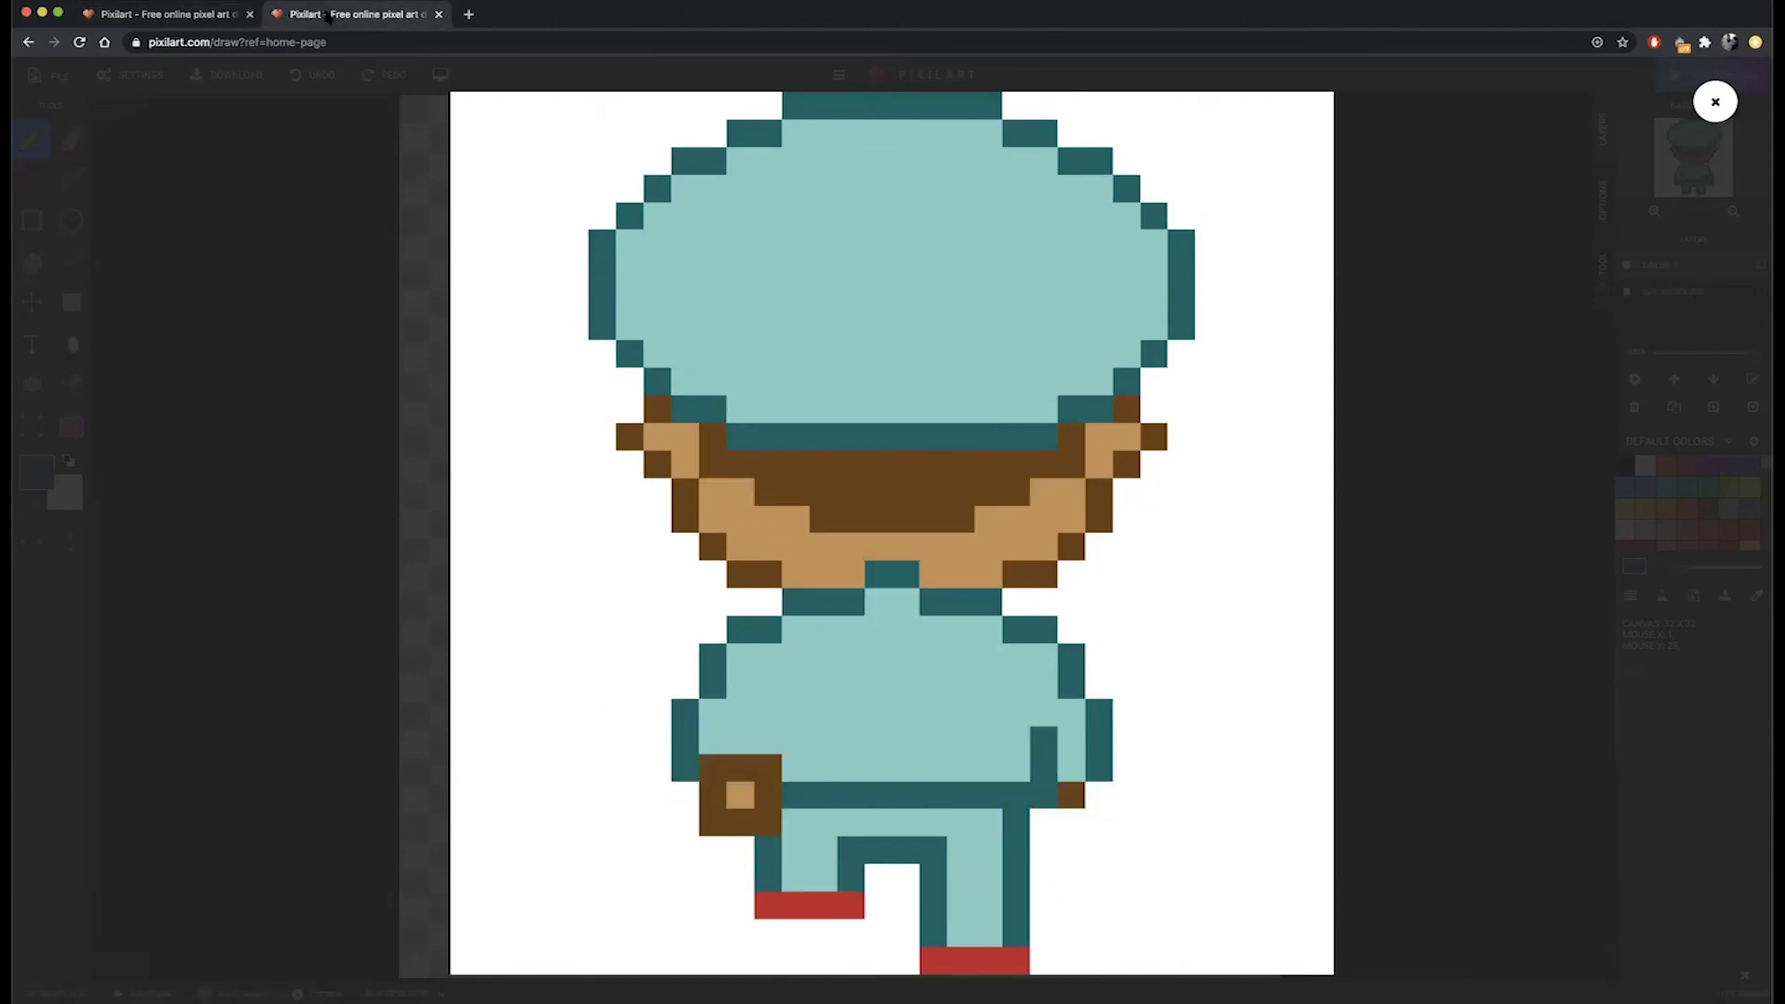
left_click(146, 15)
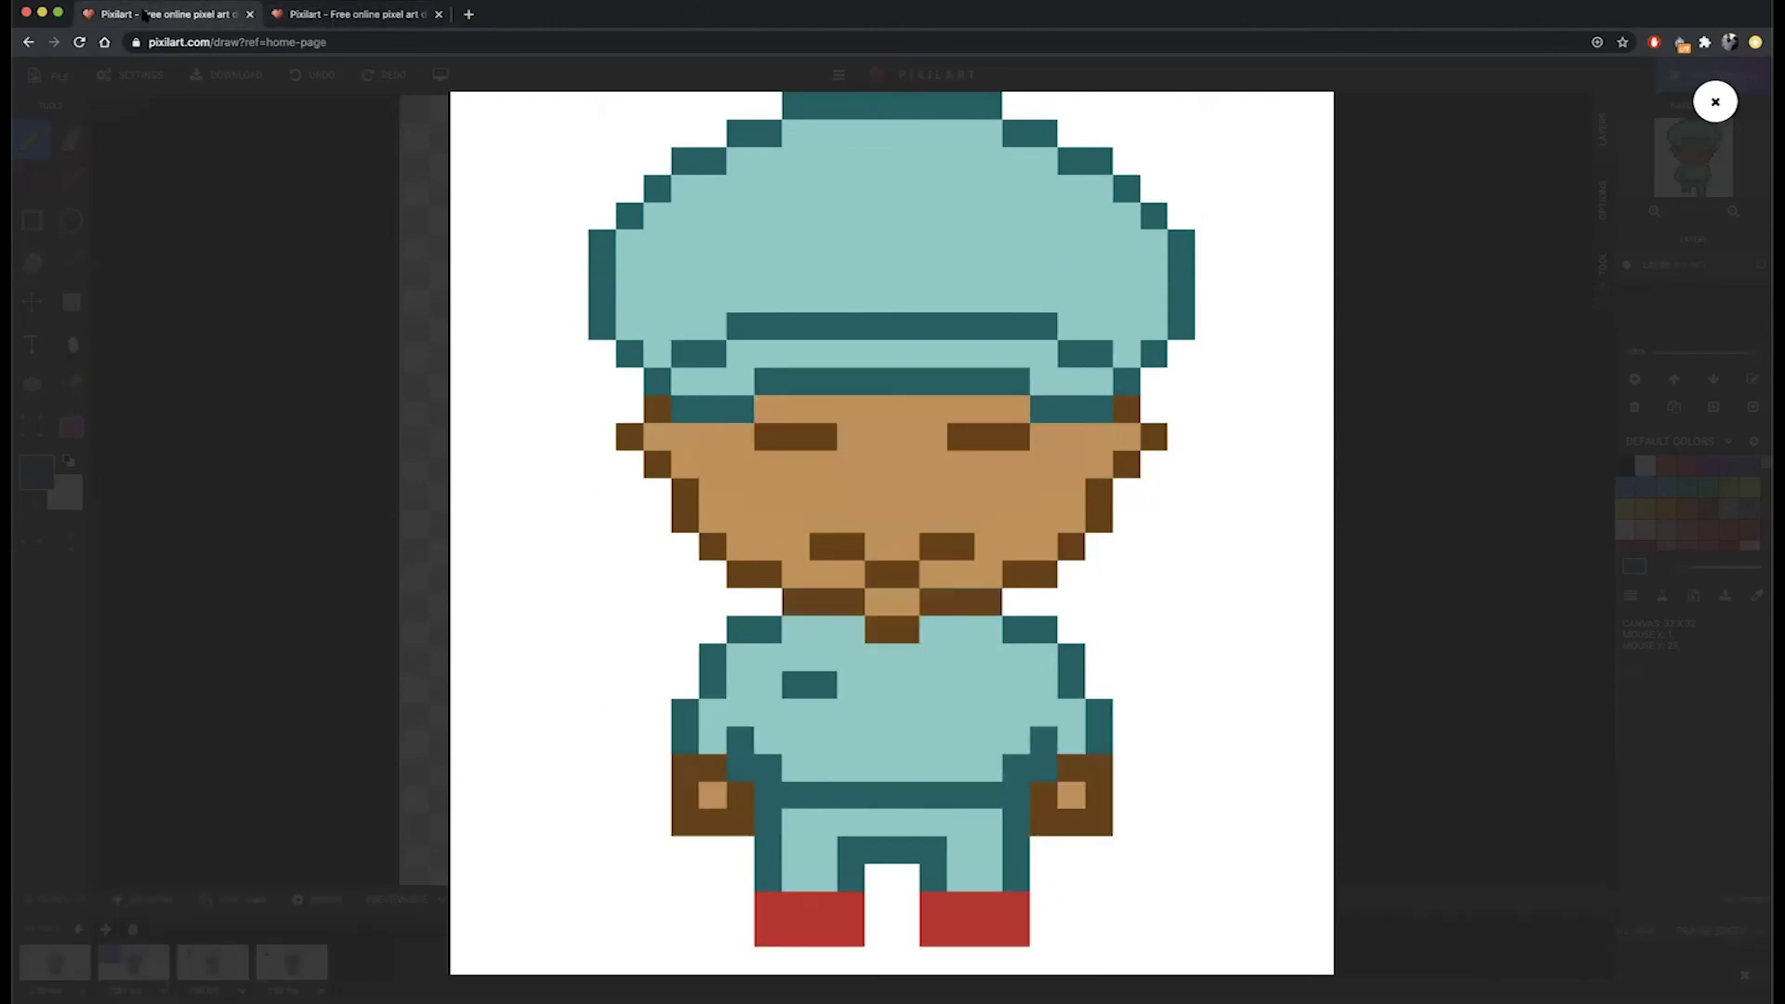
left_click(334, 15)
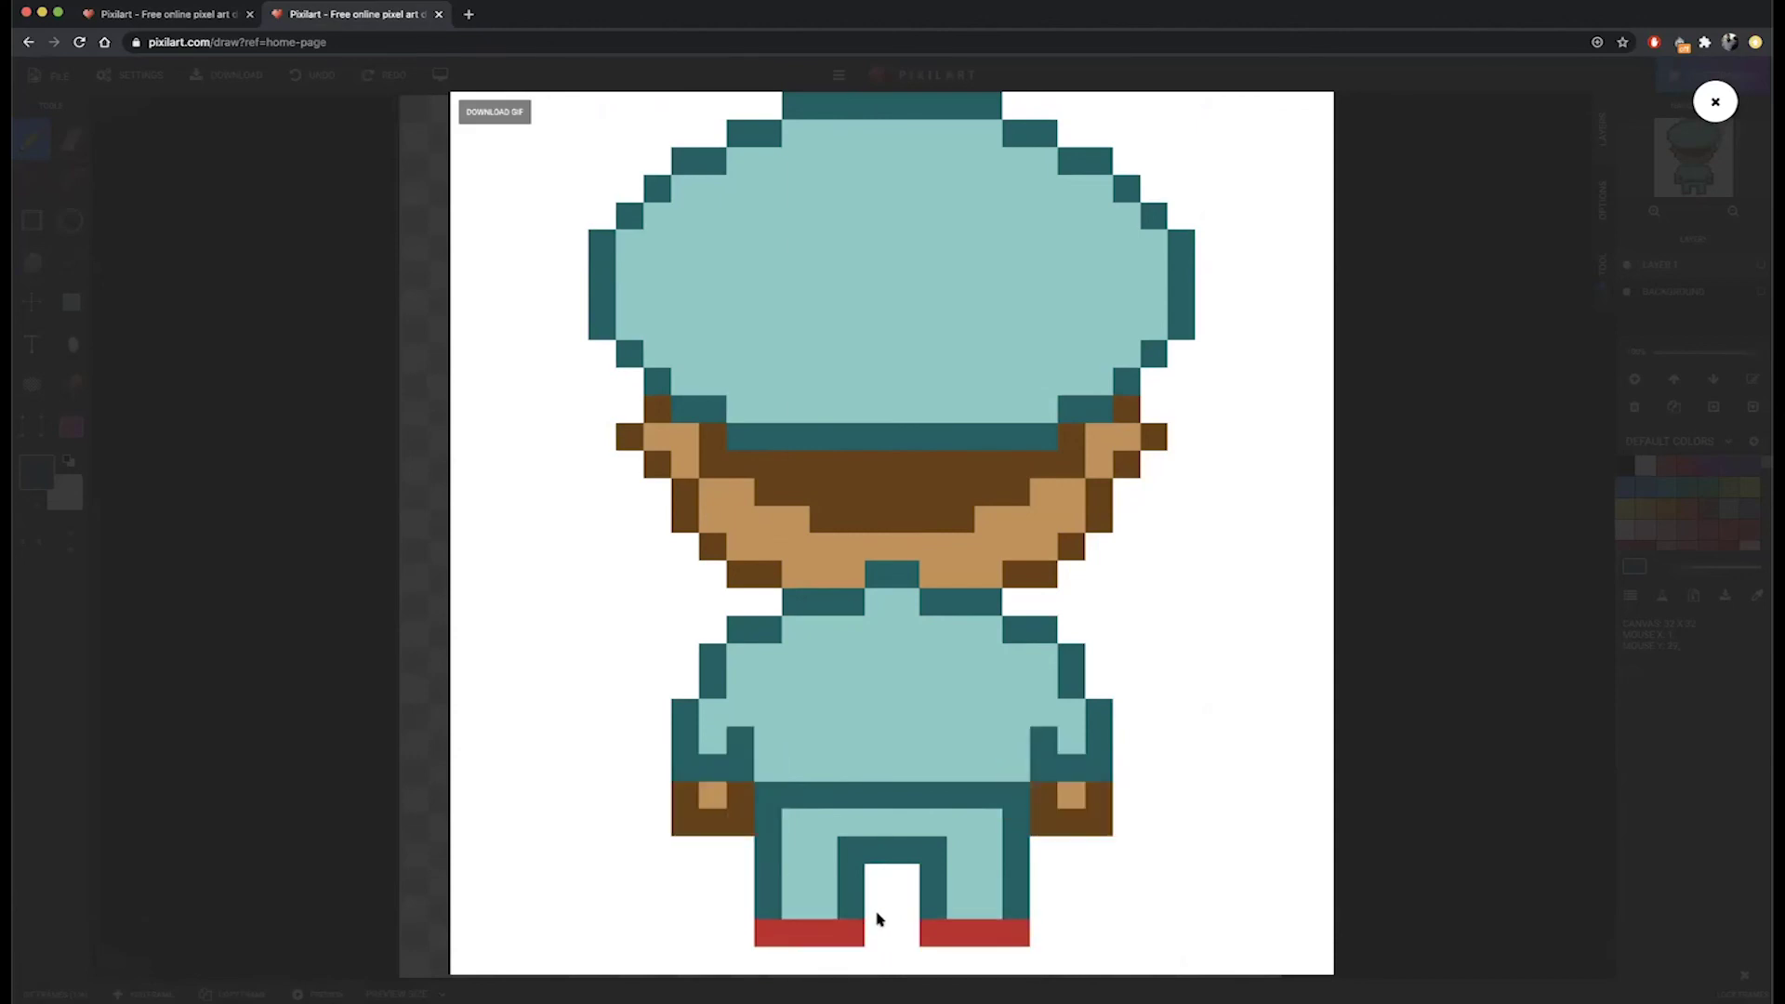
left_click(206, 14)
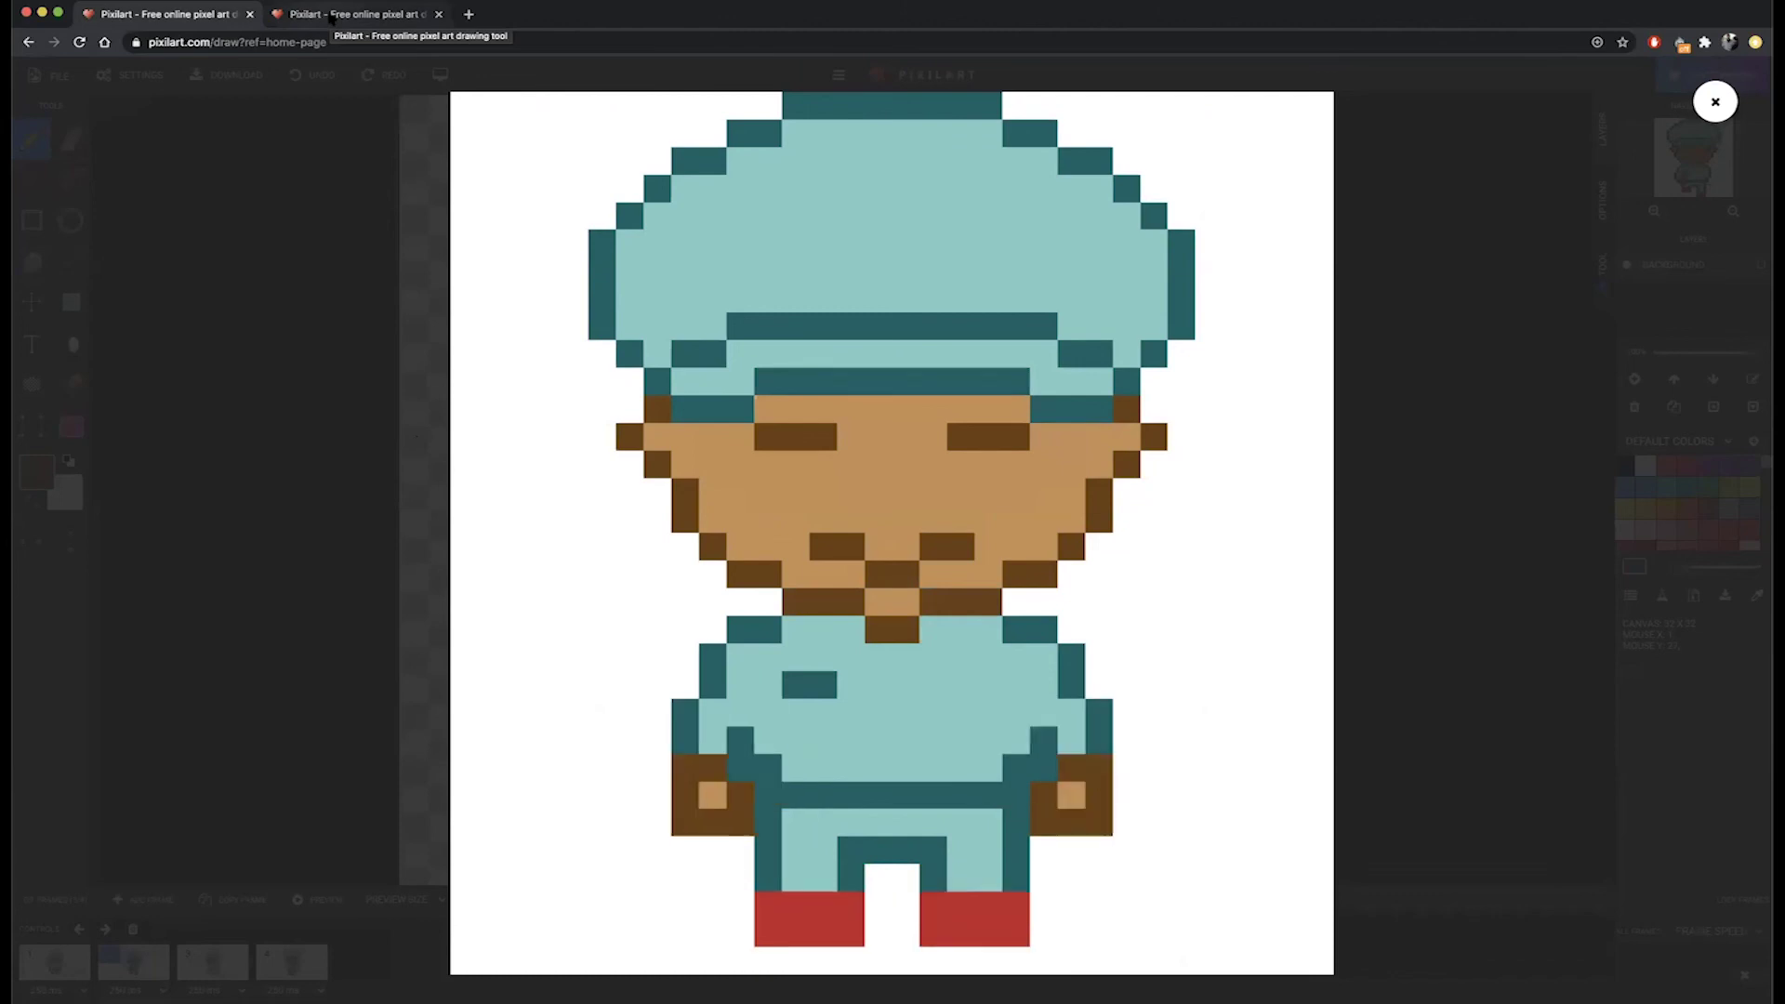
left_click(370, 17)
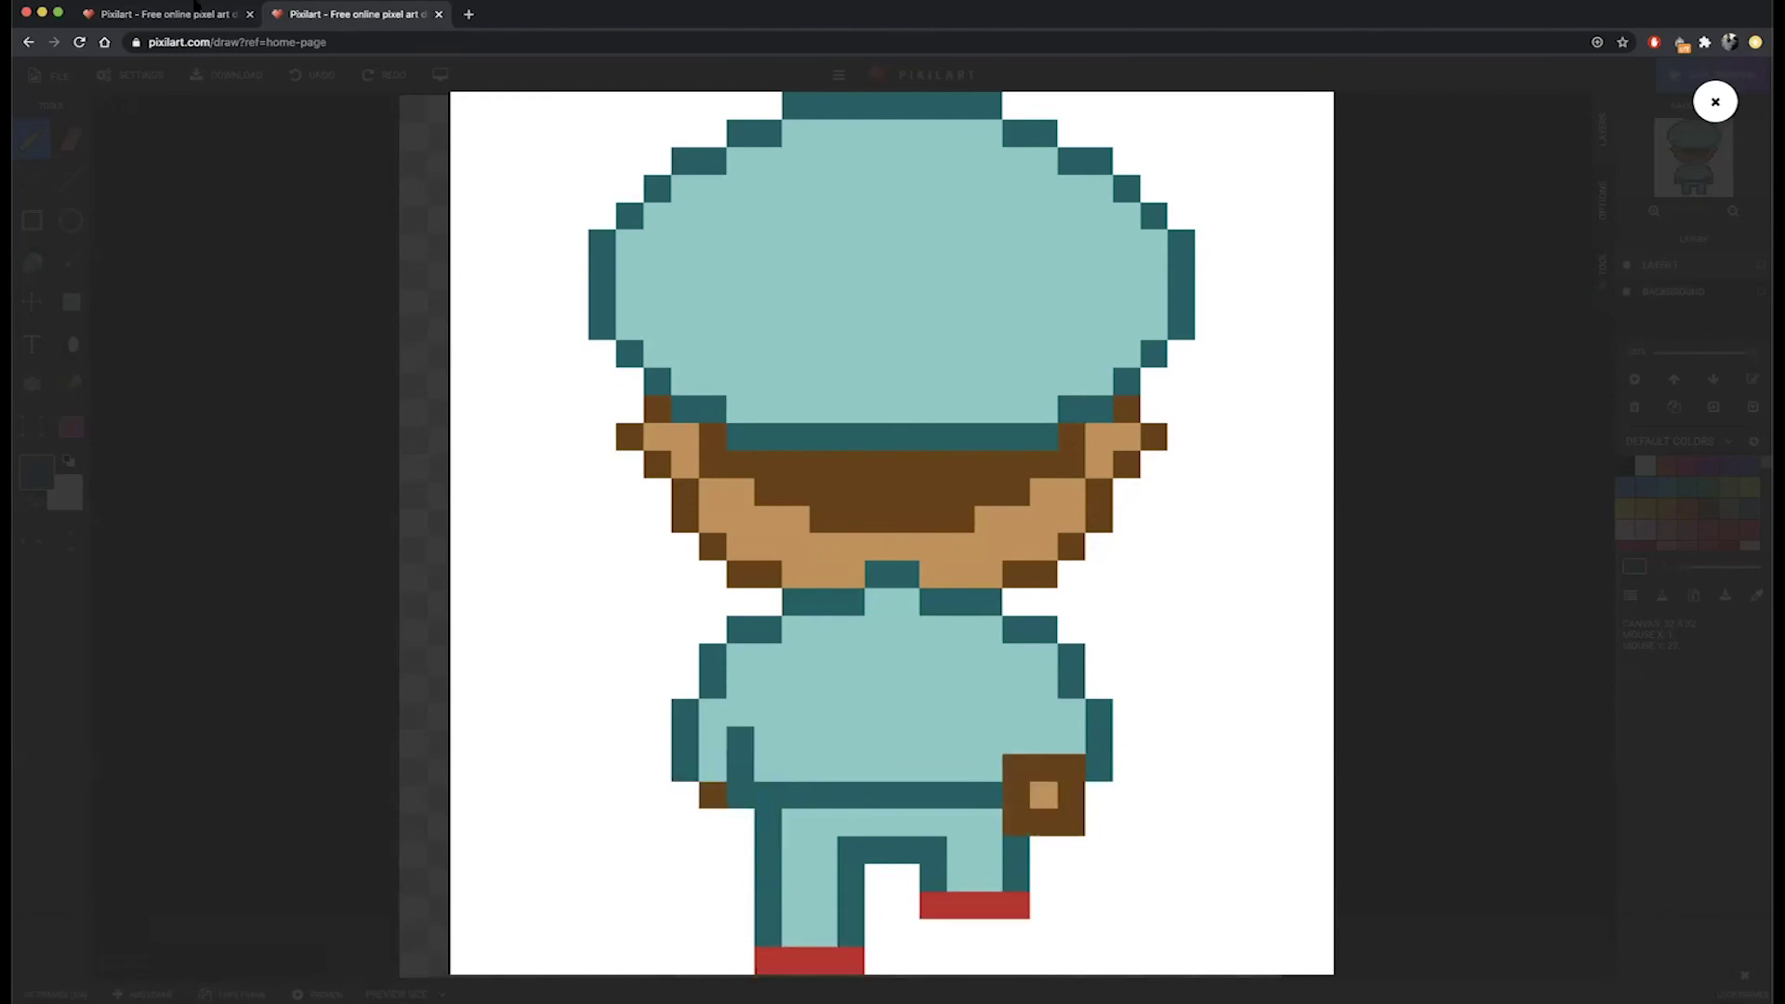
left_click(191, 13)
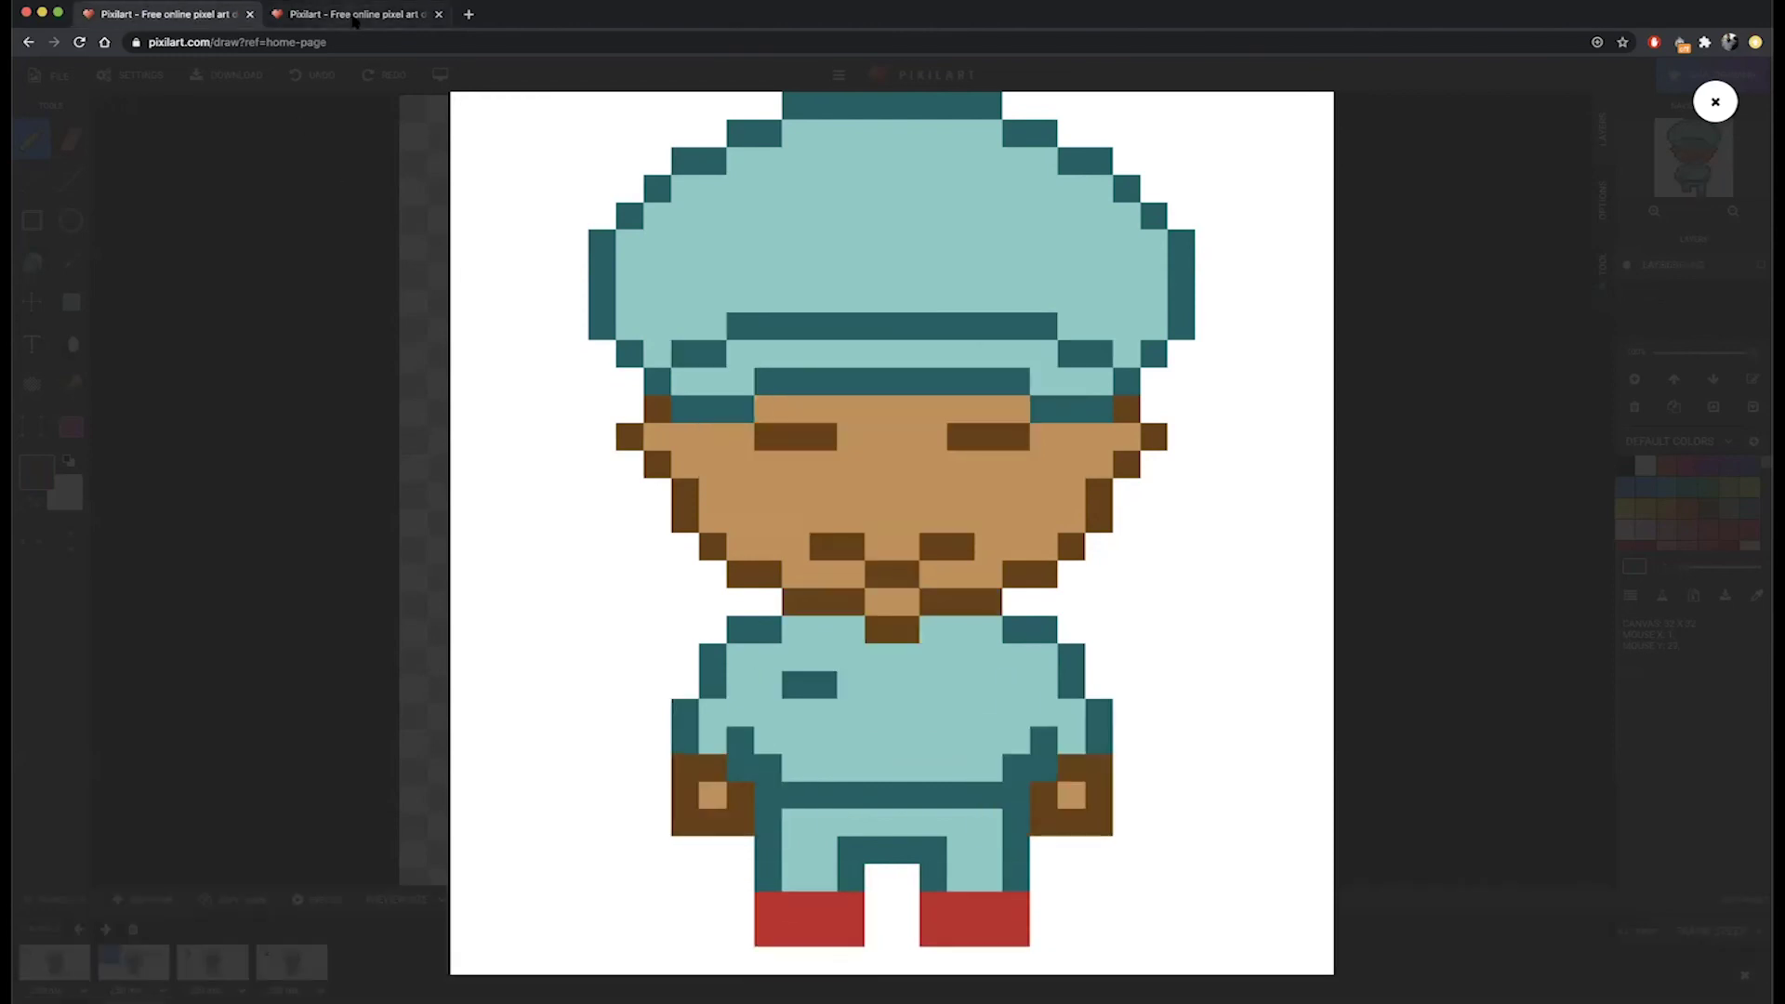
left_click(353, 15)
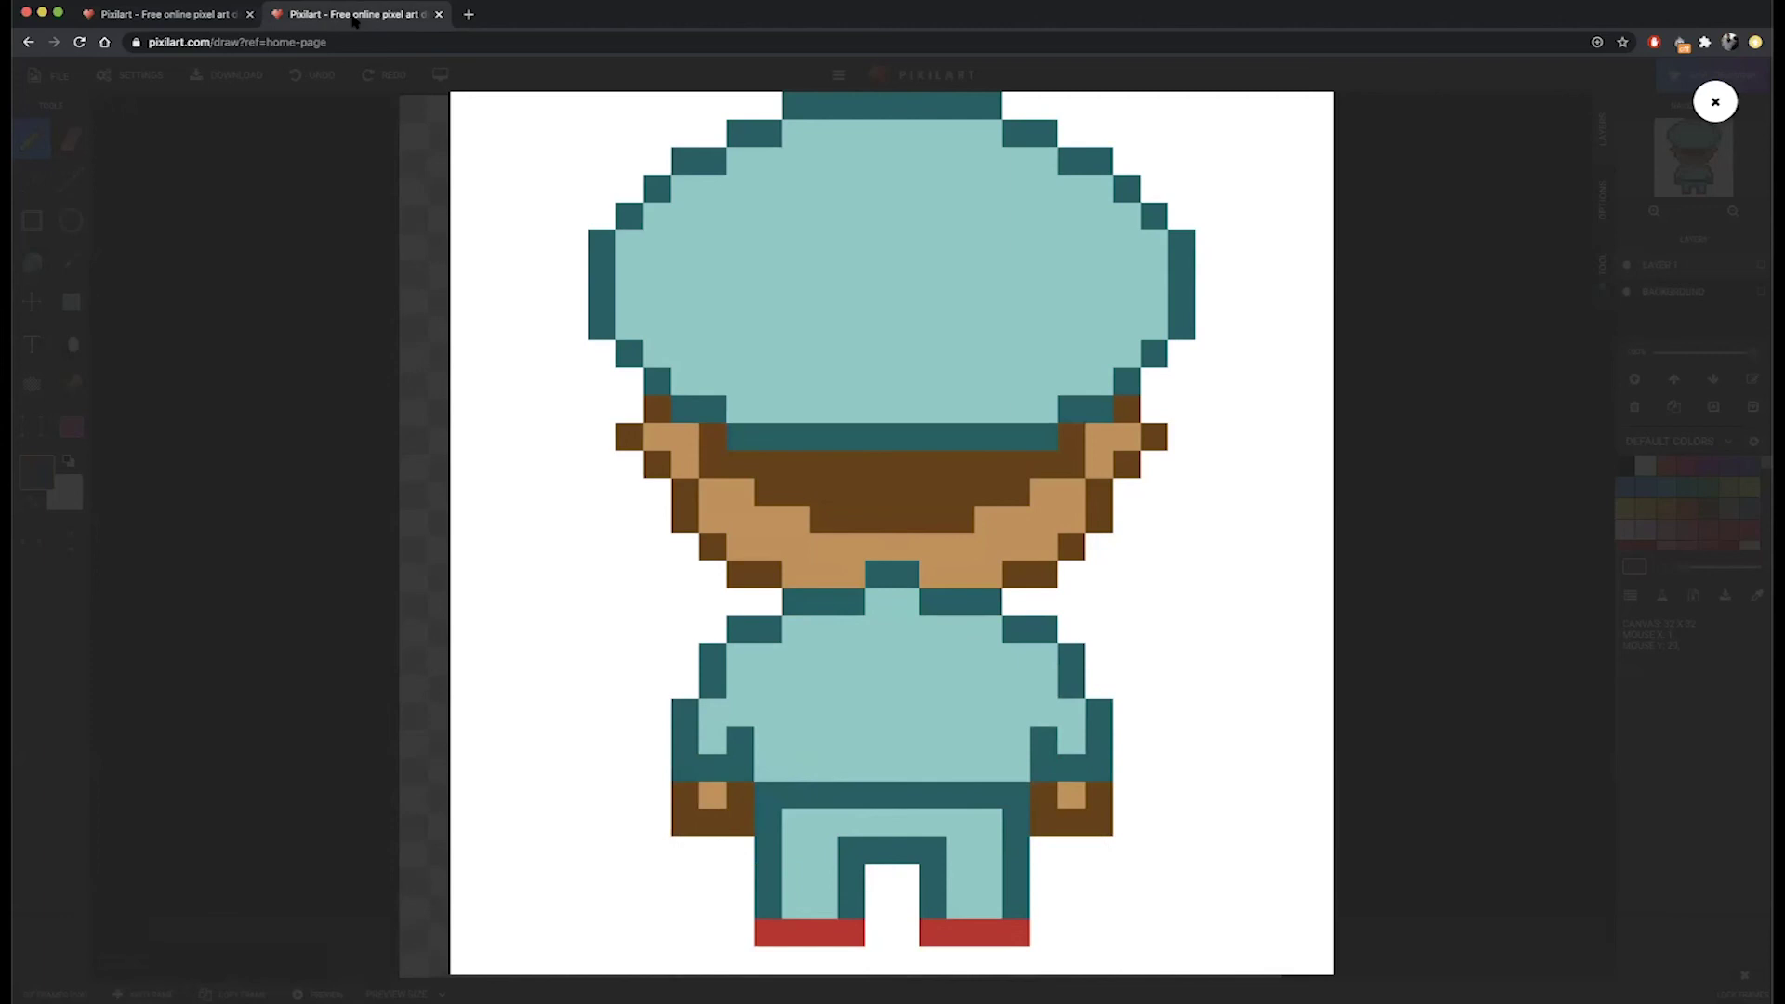